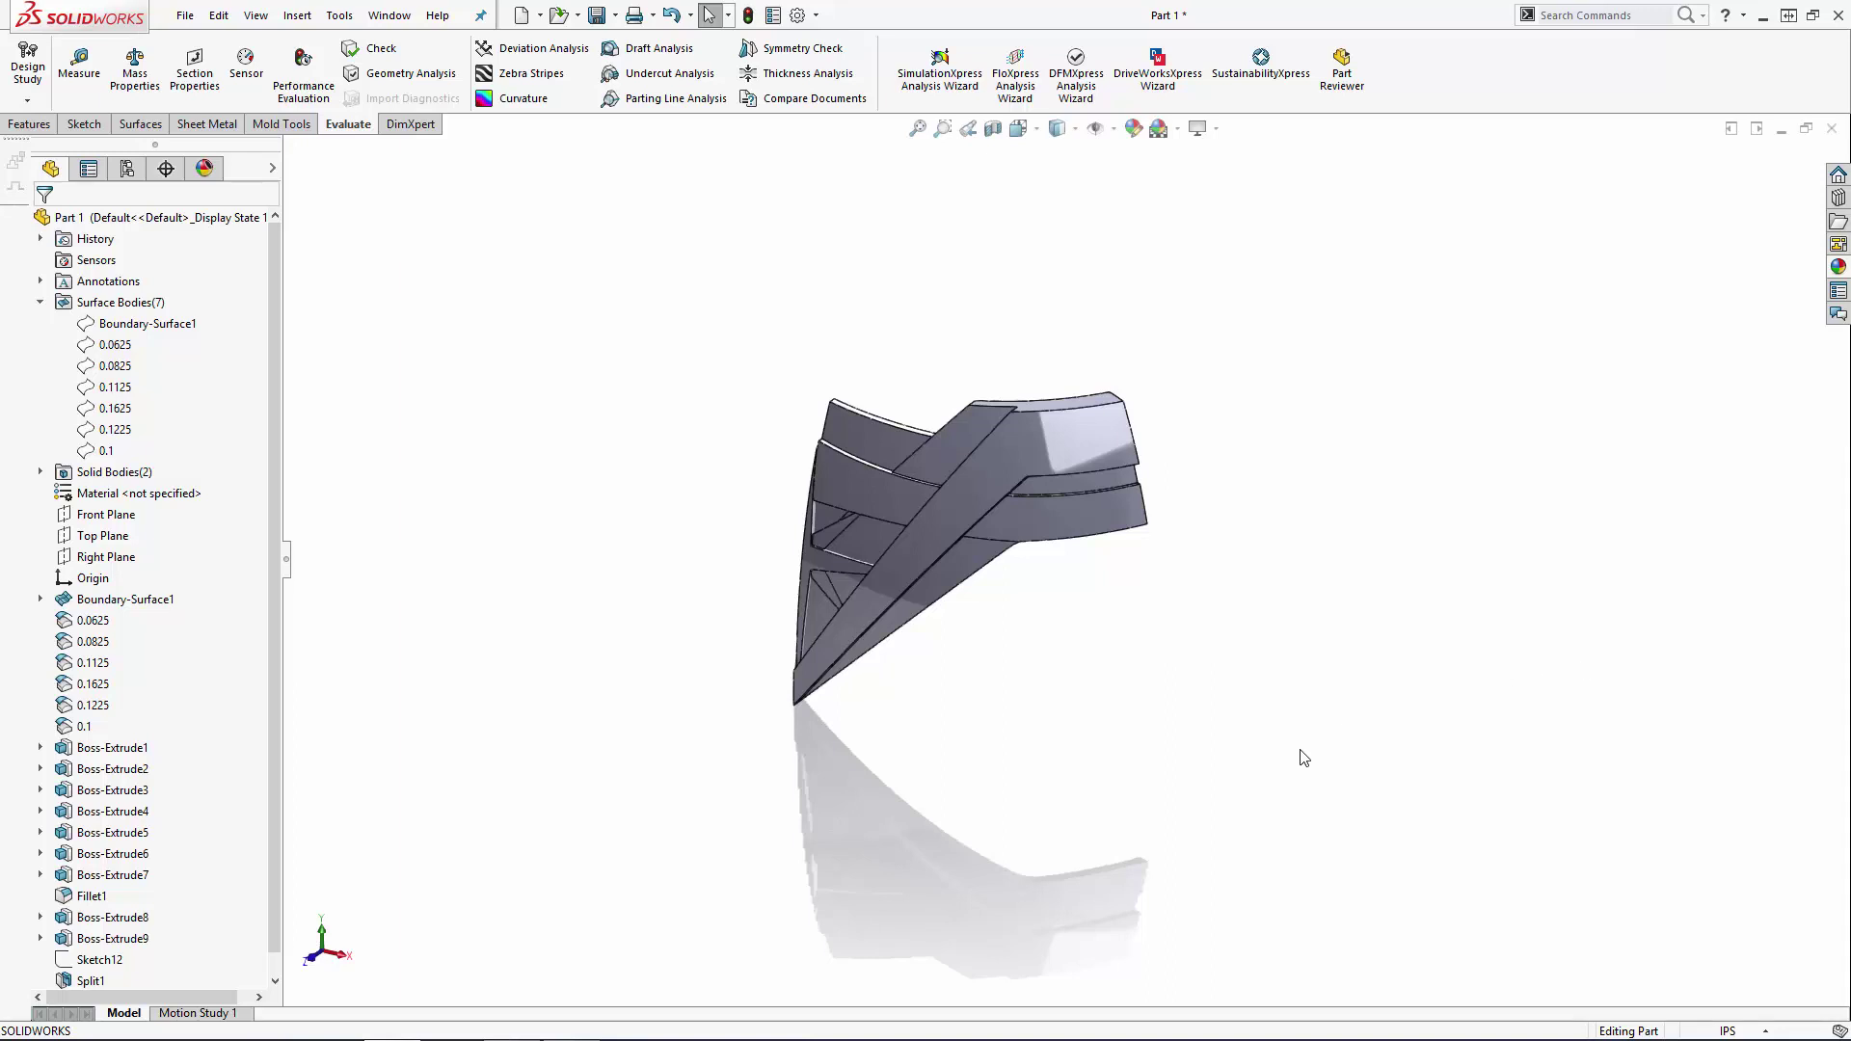
Step: Show the hidden Boundary-Surface1 surface body
middle_drag(1303, 758, 1264, 748)
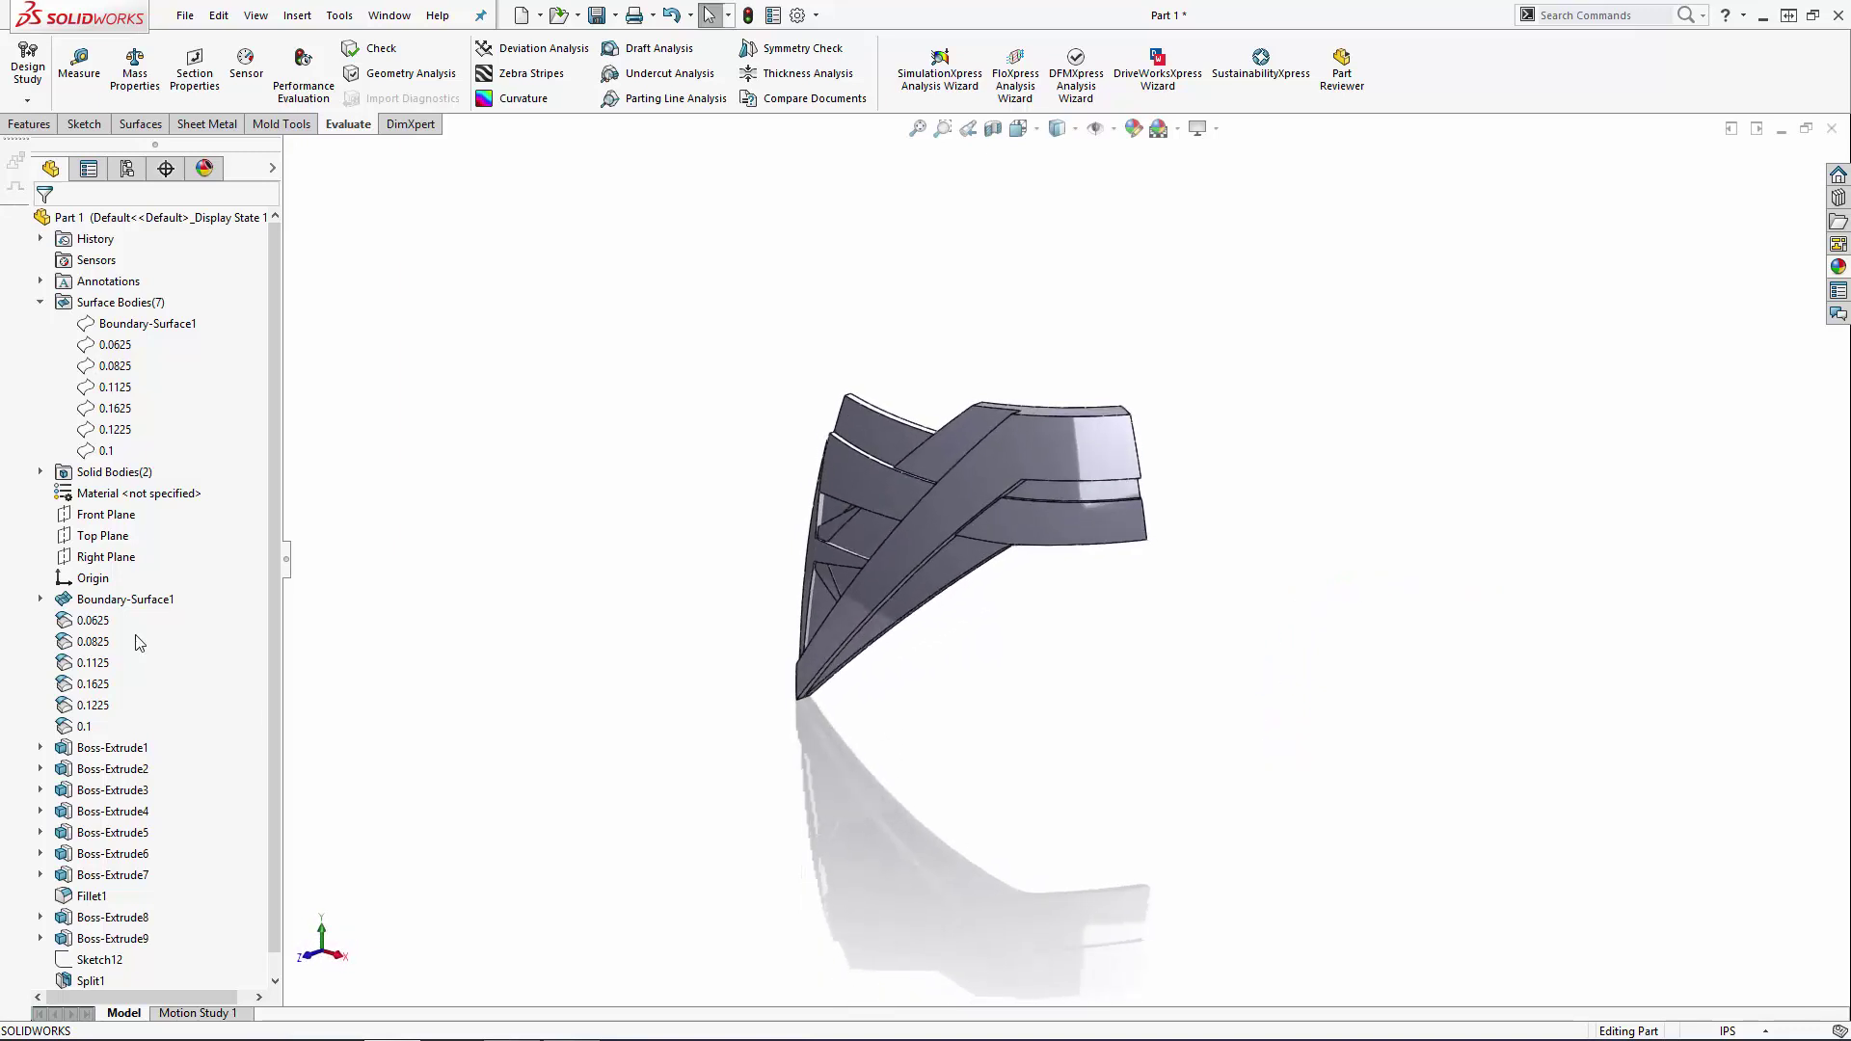
click(140, 324)
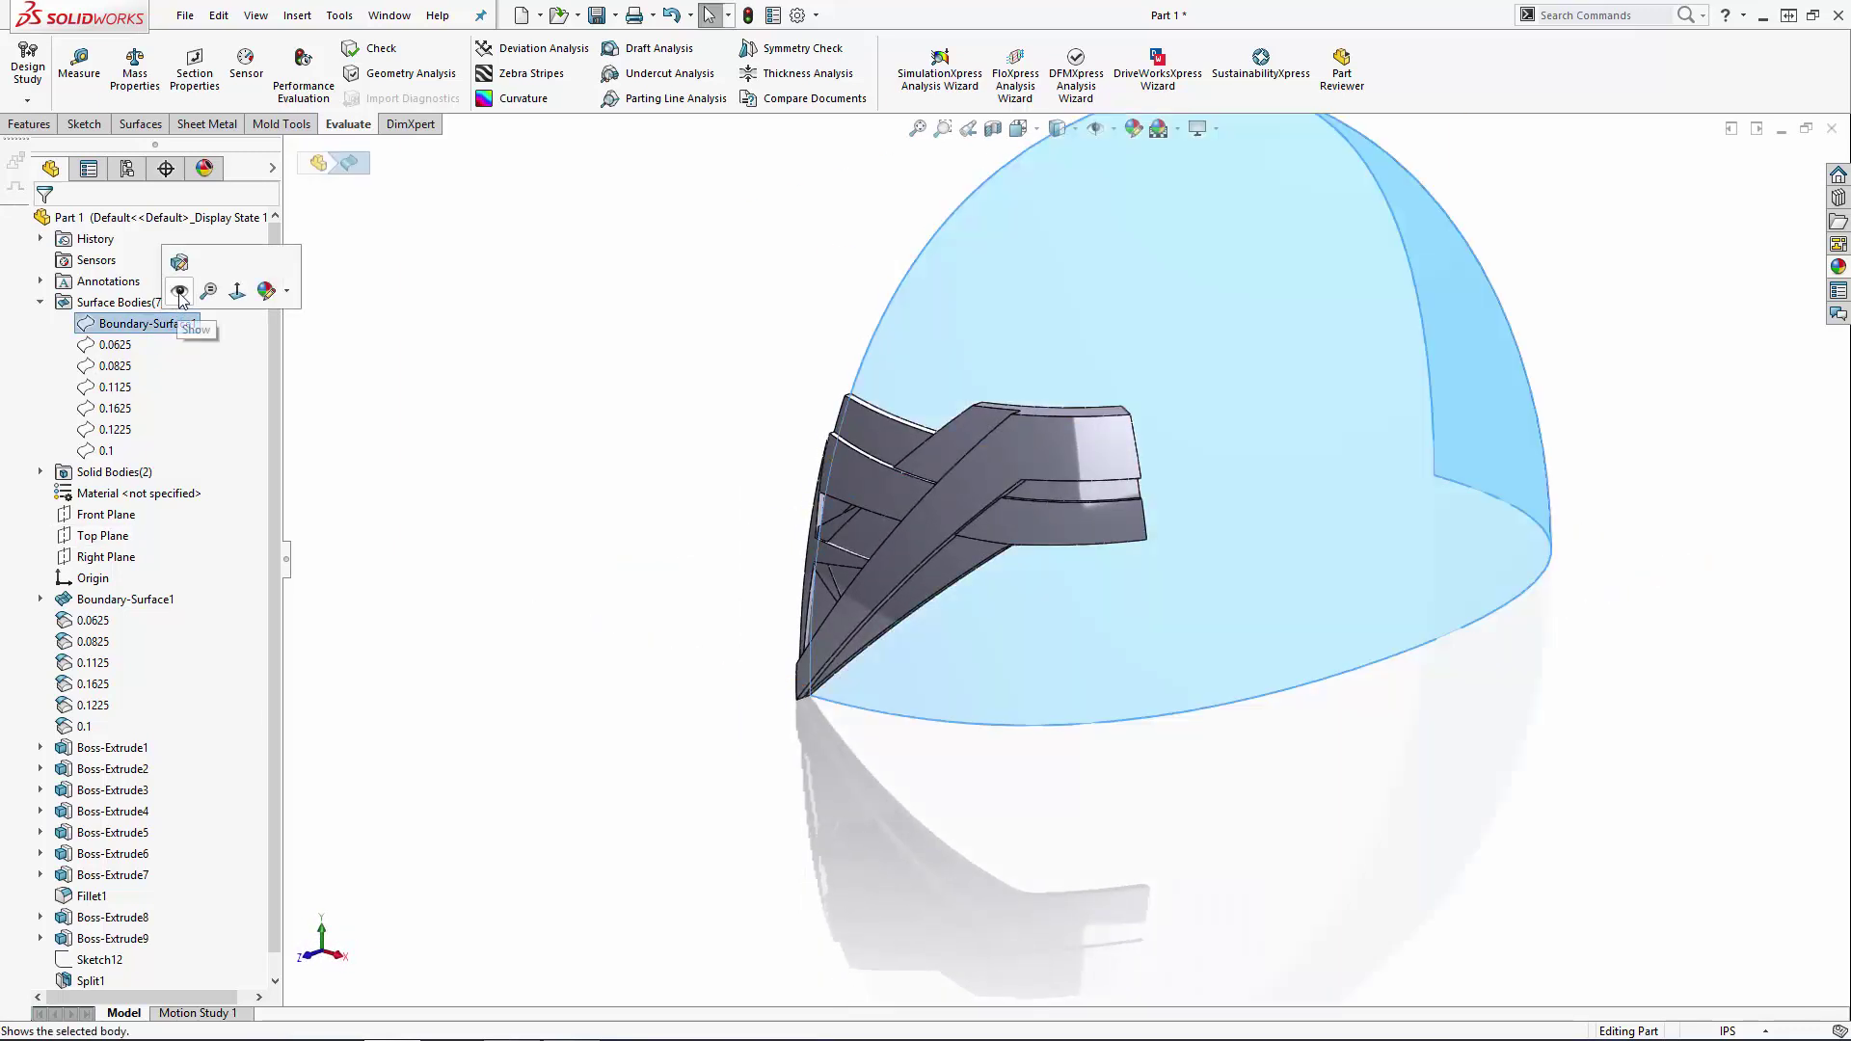
click(179, 293)
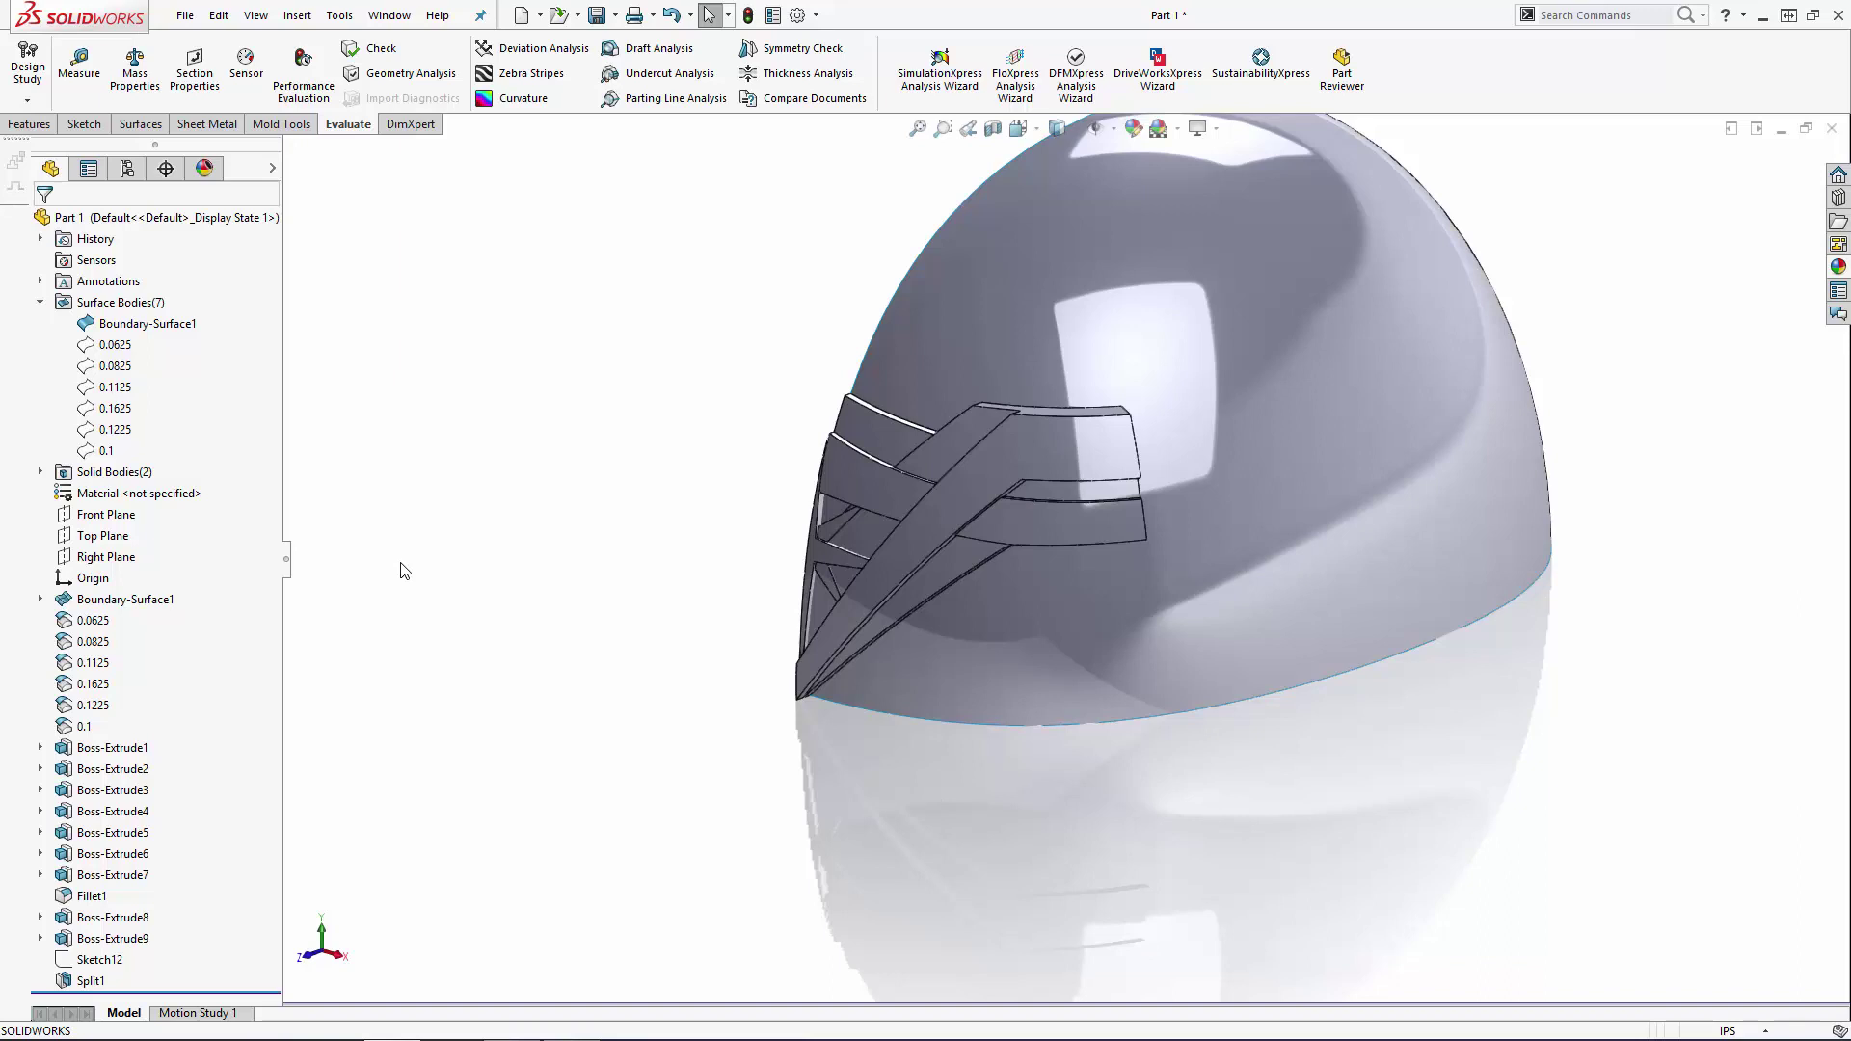
Step: Start a new sketch on the Right Plane and switch to the Right view
click(104, 558)
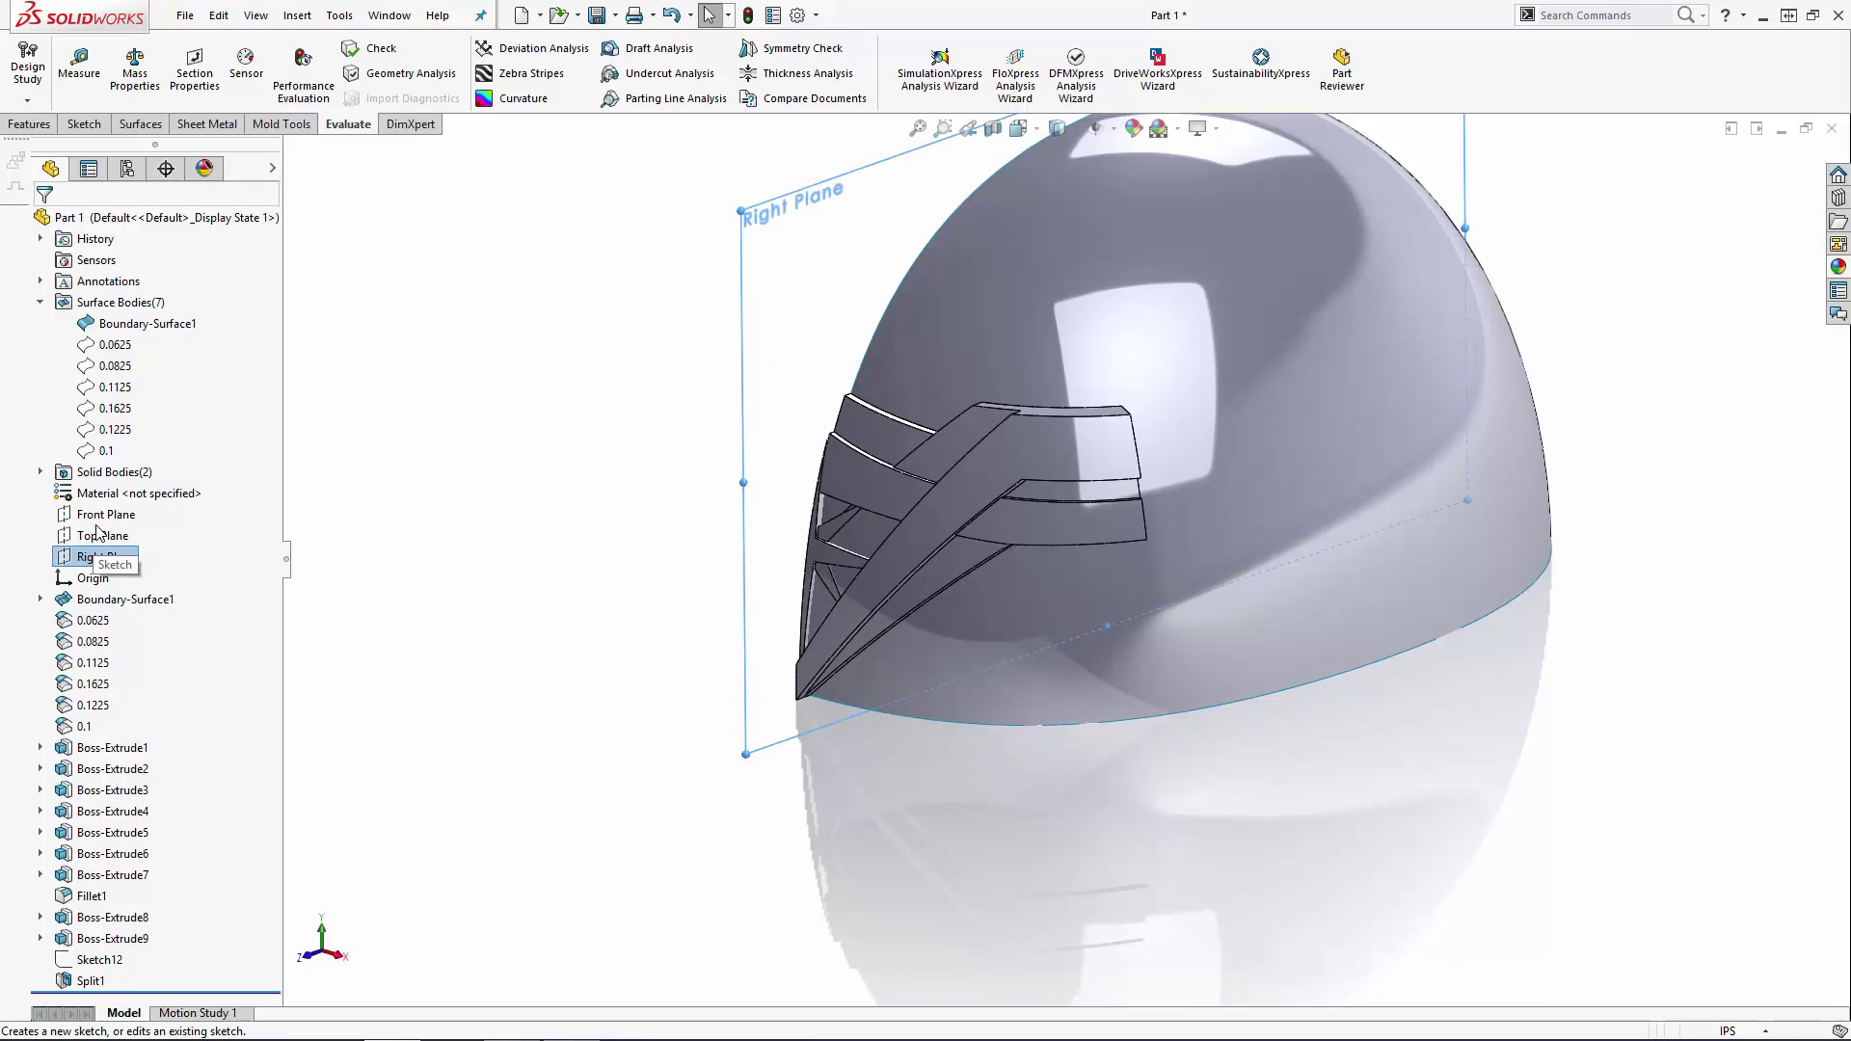
click(97, 531)
key(space)
click(1123, 246)
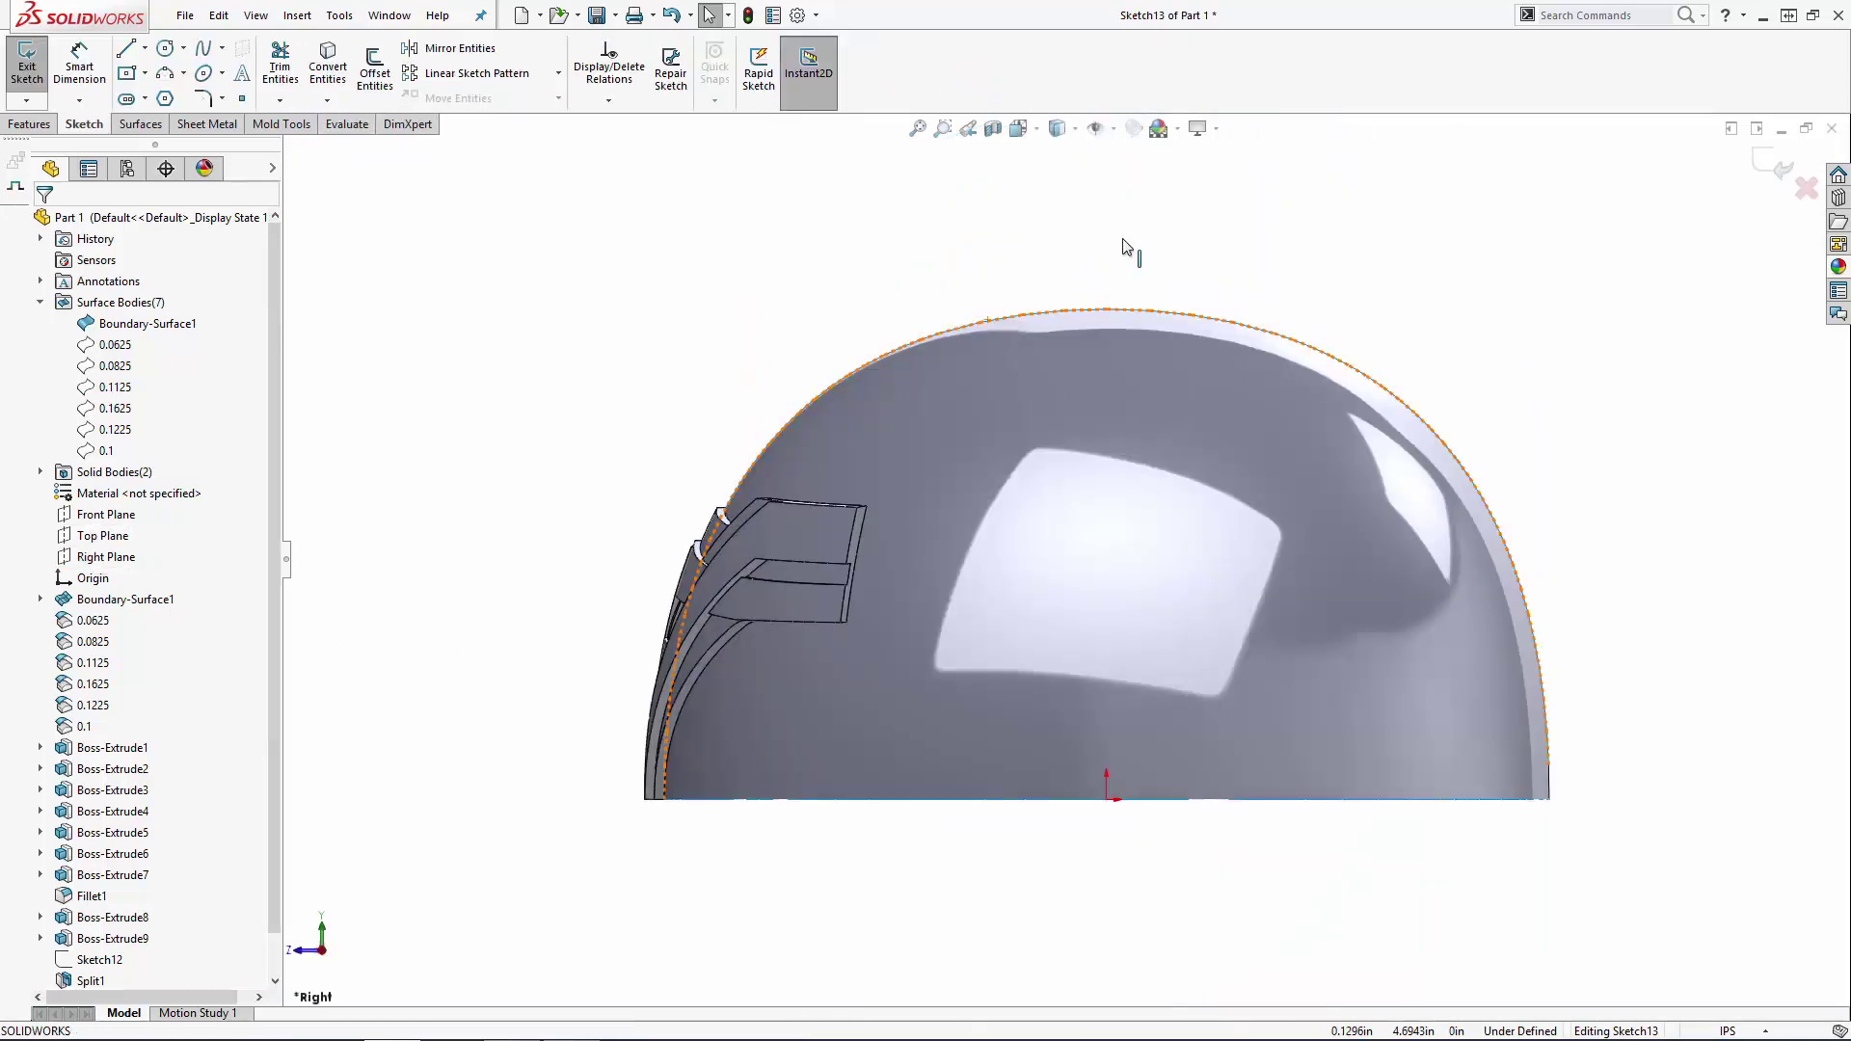
Step: Sketch two two-point splines running rearward from the front band's upper and lower end corners, the lower one about 4.4 in long
click(205, 49)
scroll(940, 521, down, 6)
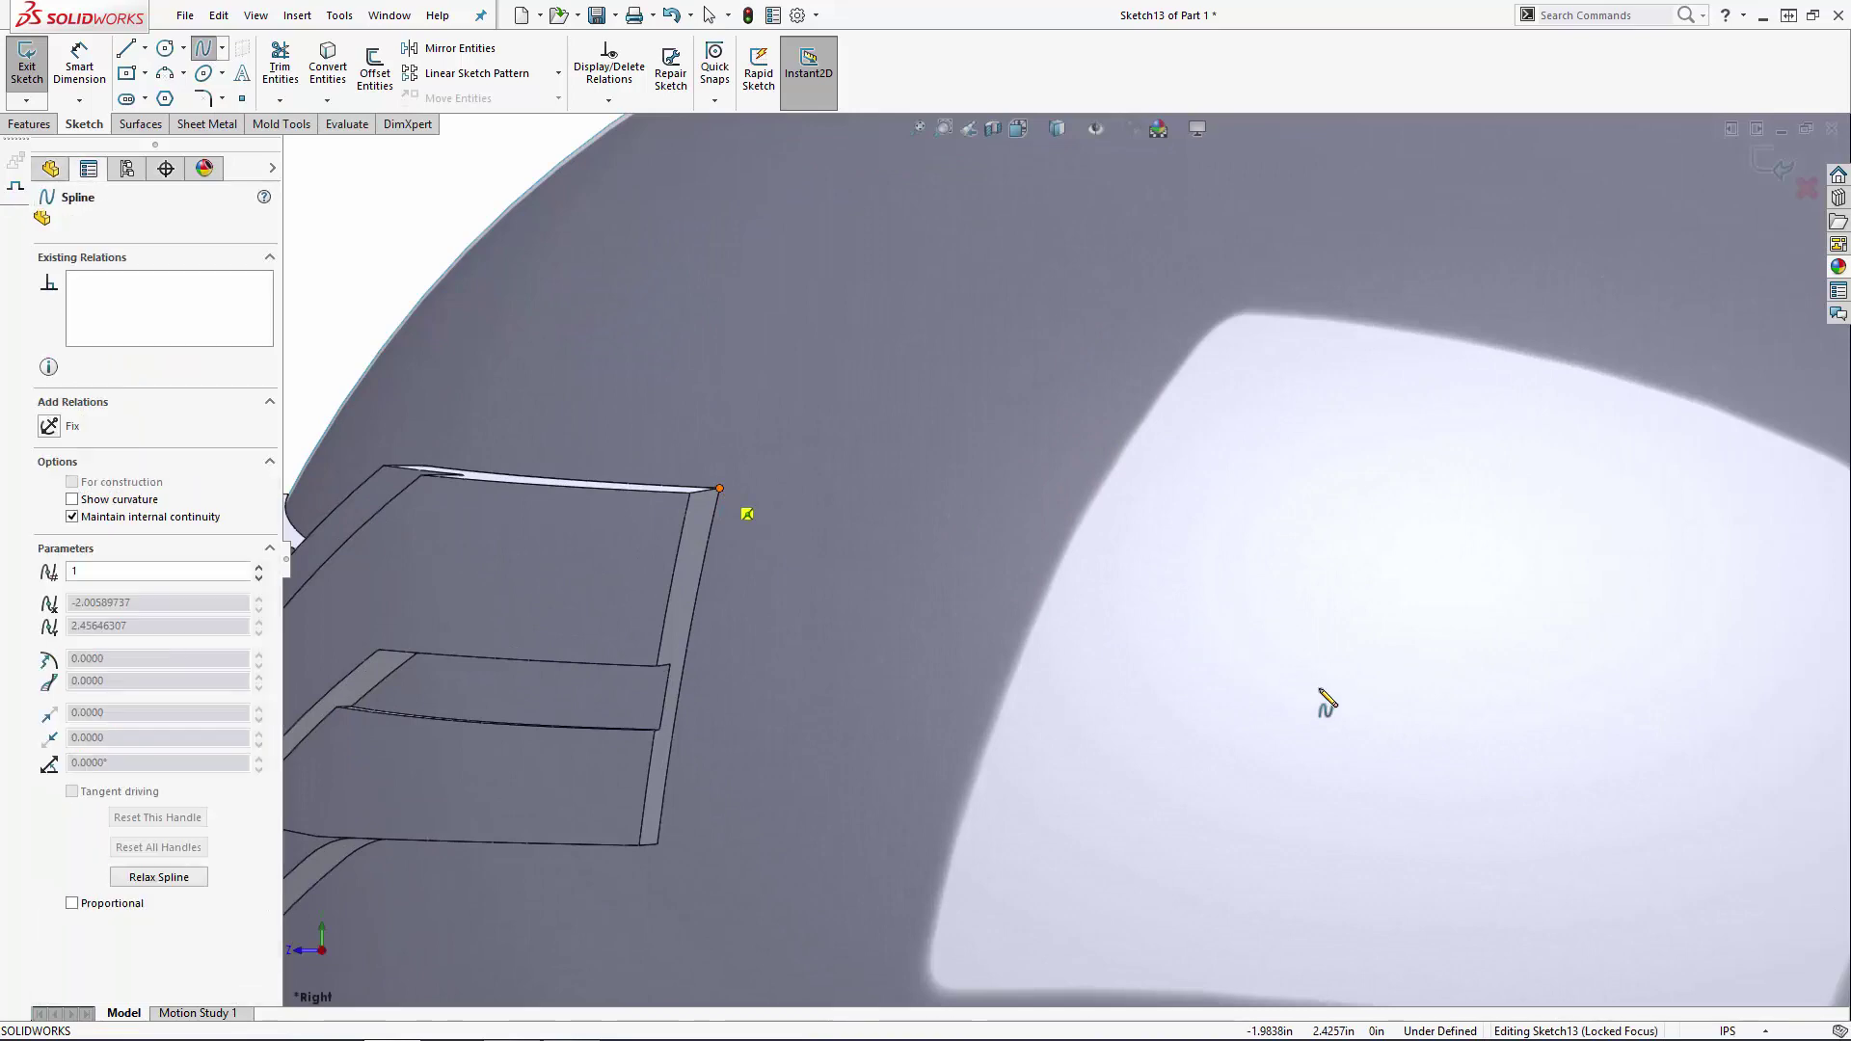
scroll(1318, 703, up, 5)
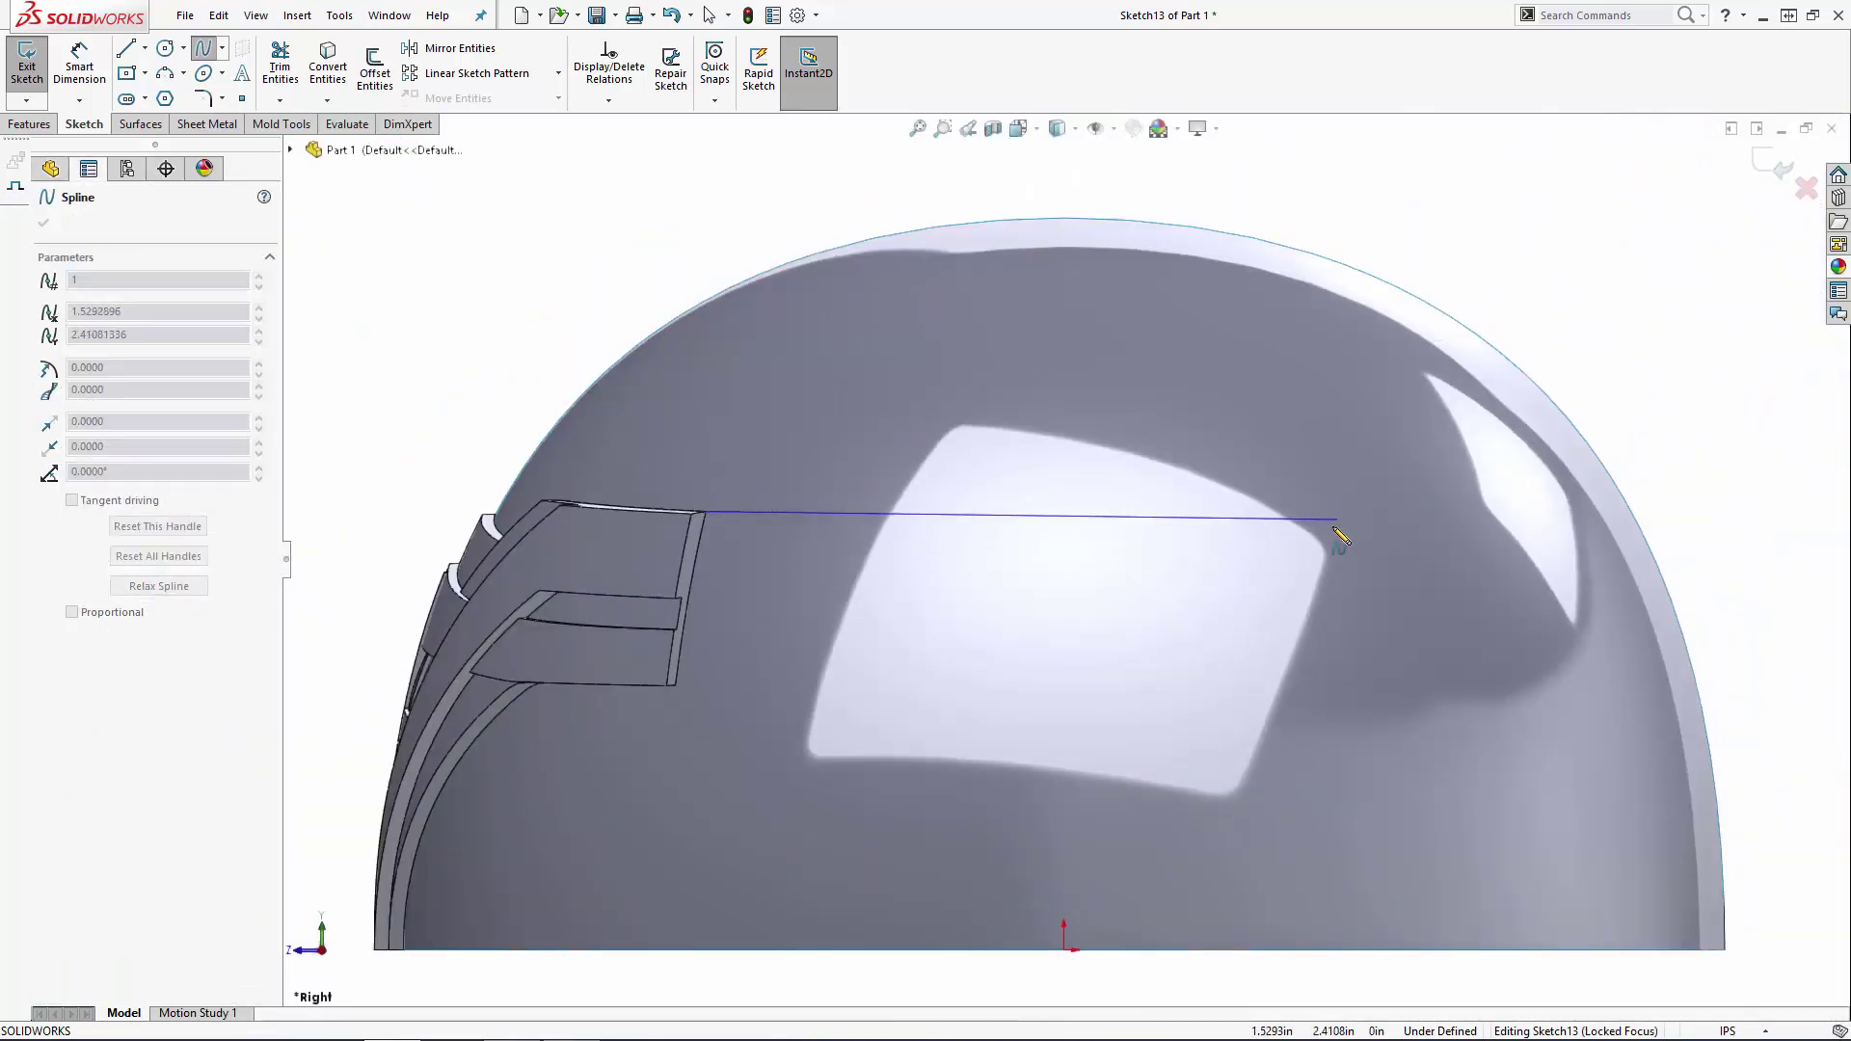
double_click(1367, 554)
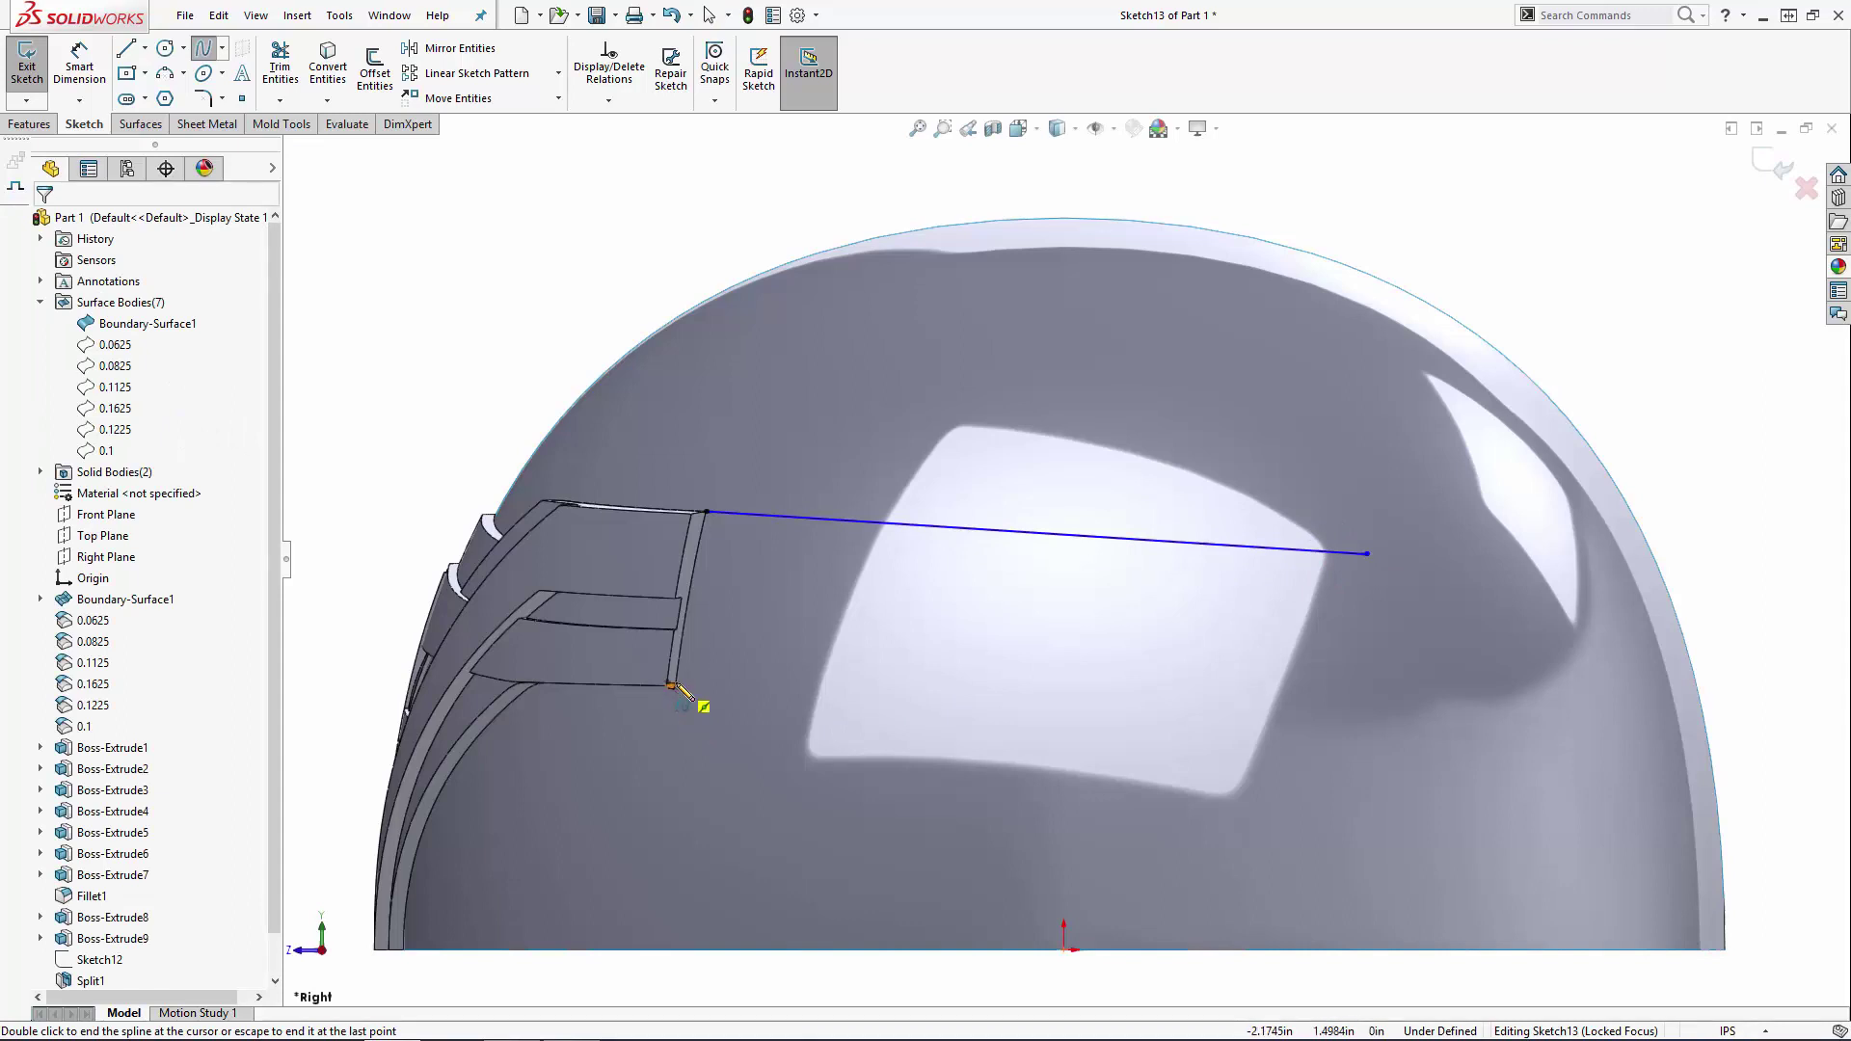
click(675, 686)
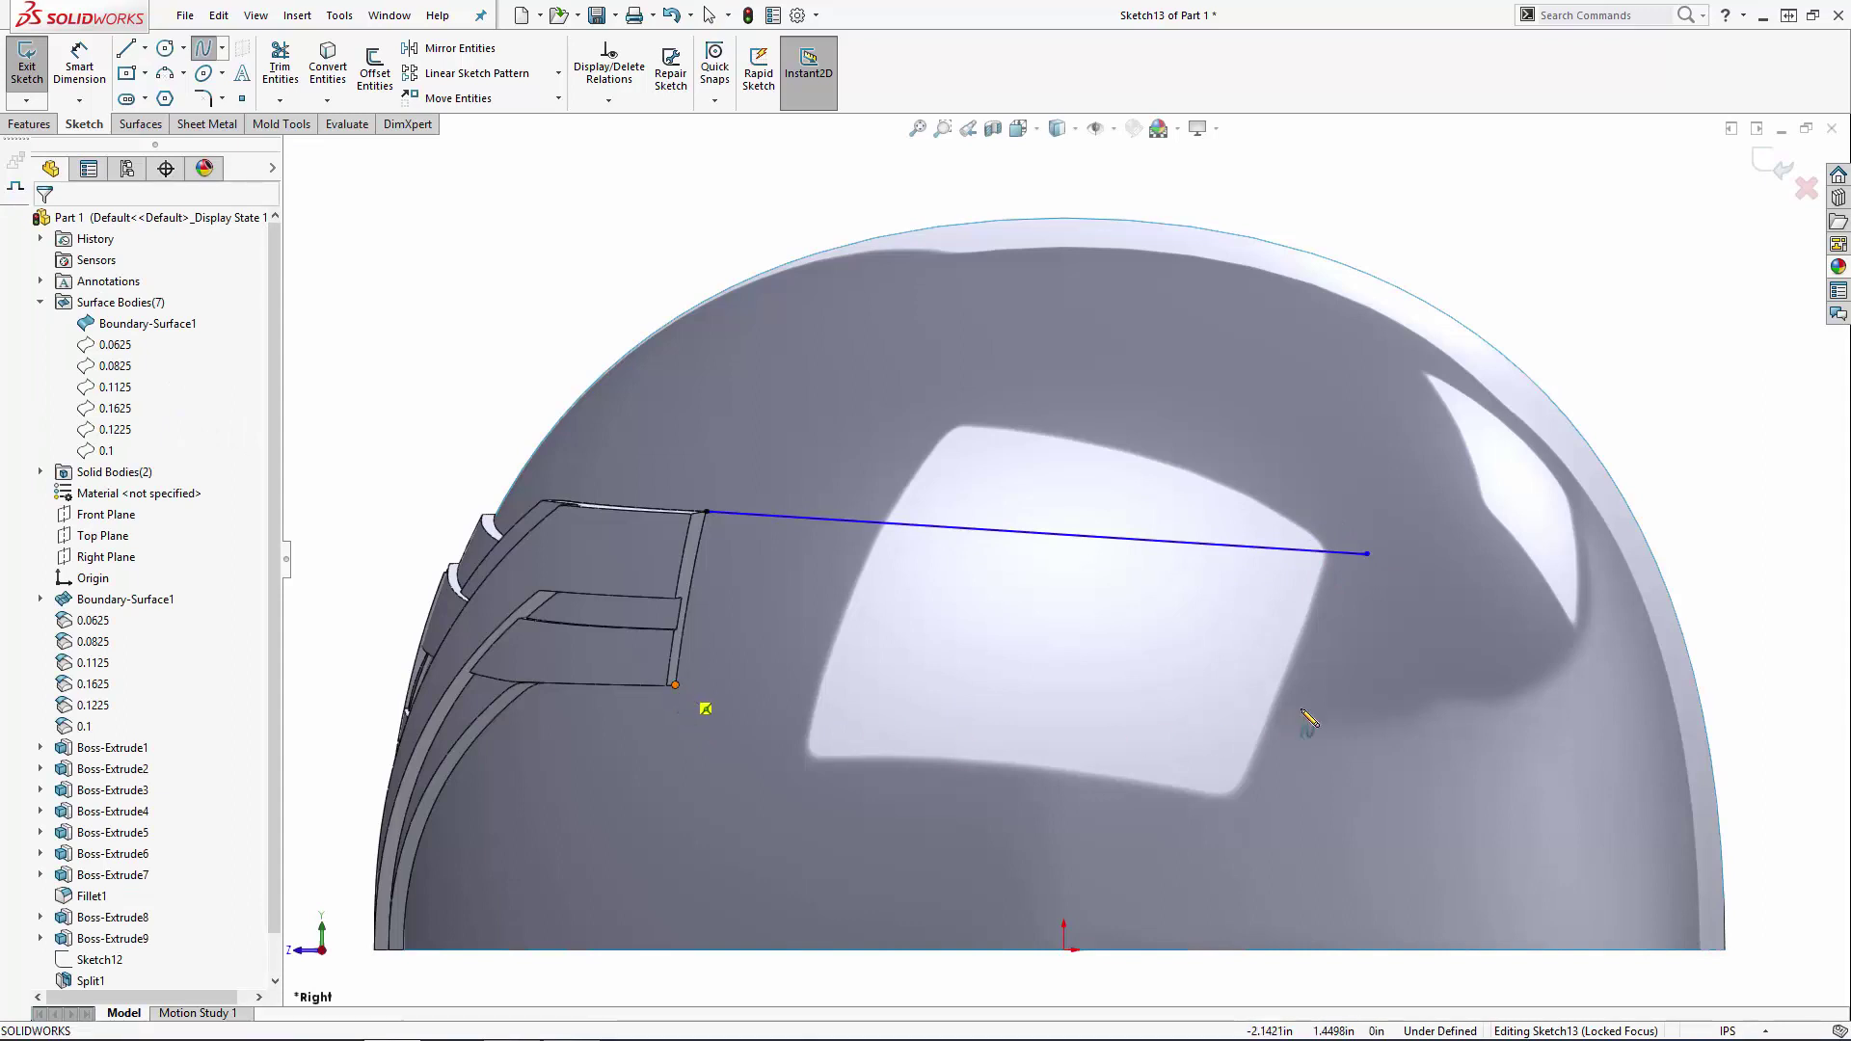
double_click(1458, 671)
key(Escape)
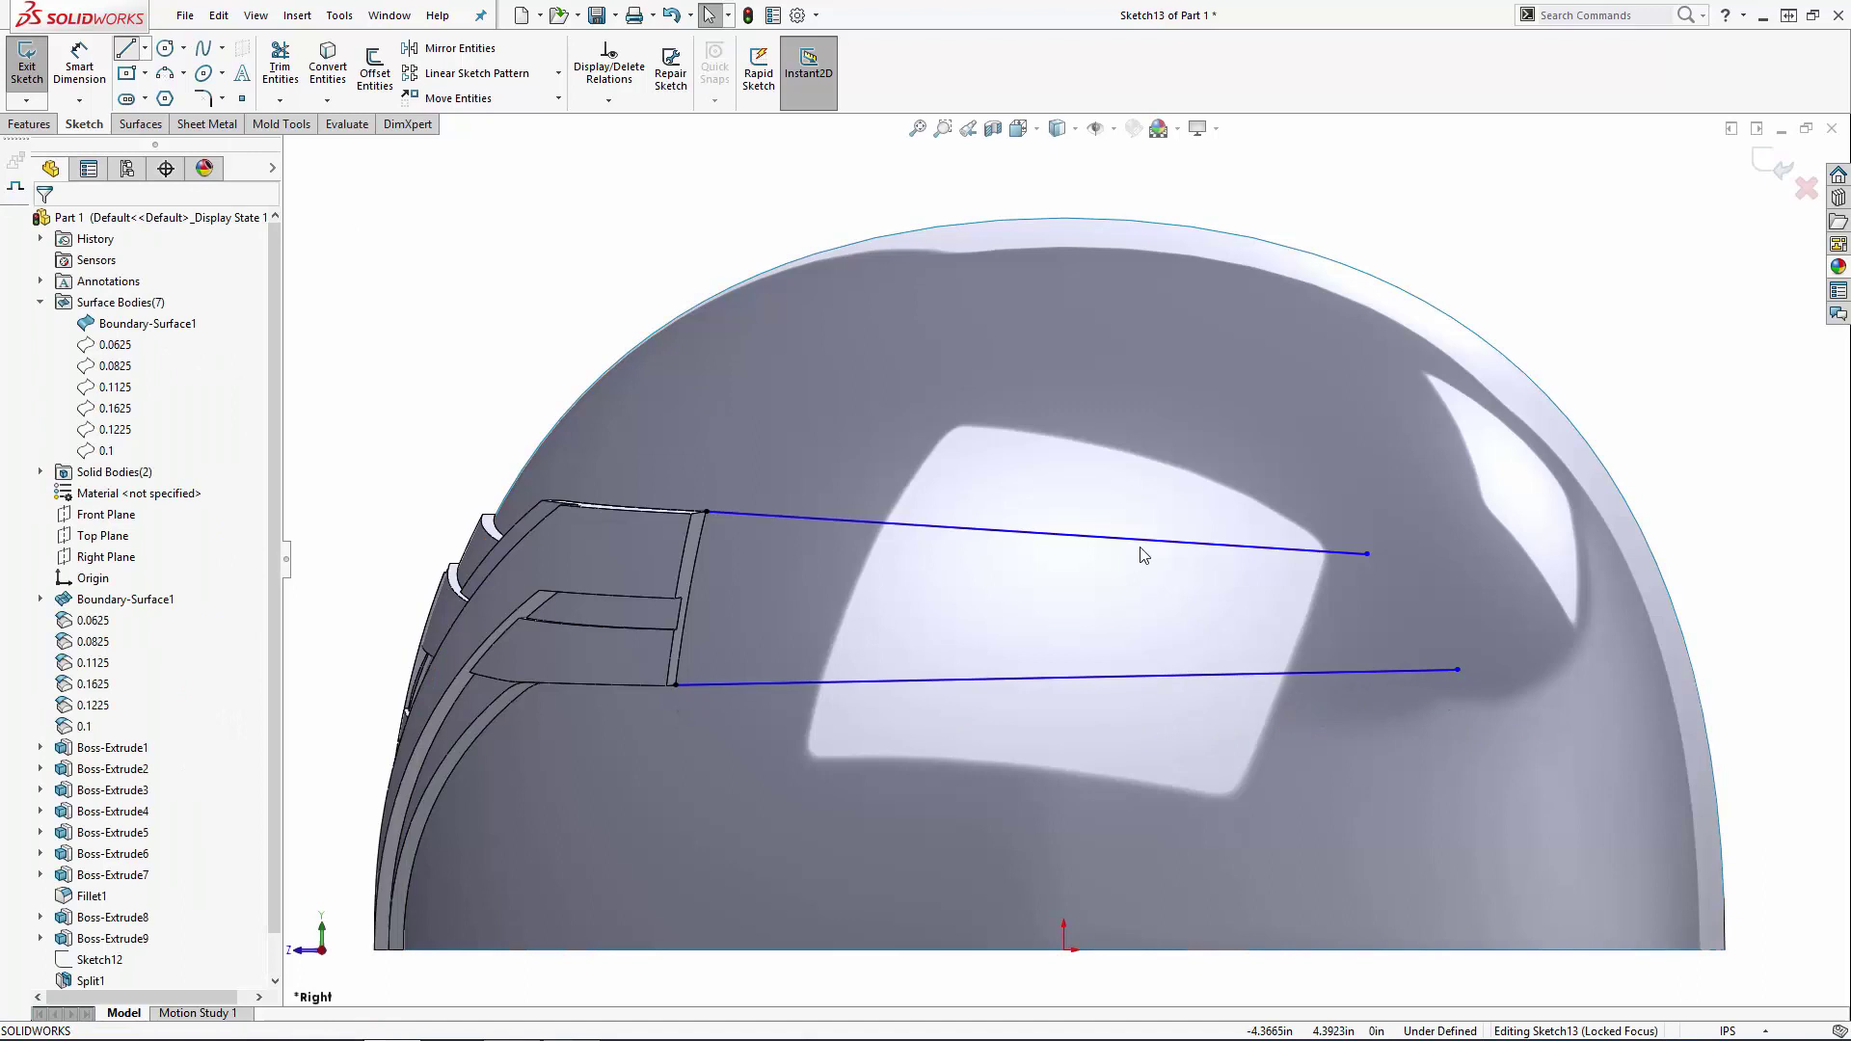
Step: Draw a line about 0.82 in long joining the free ends of the two splines
key(l)
click(1368, 553)
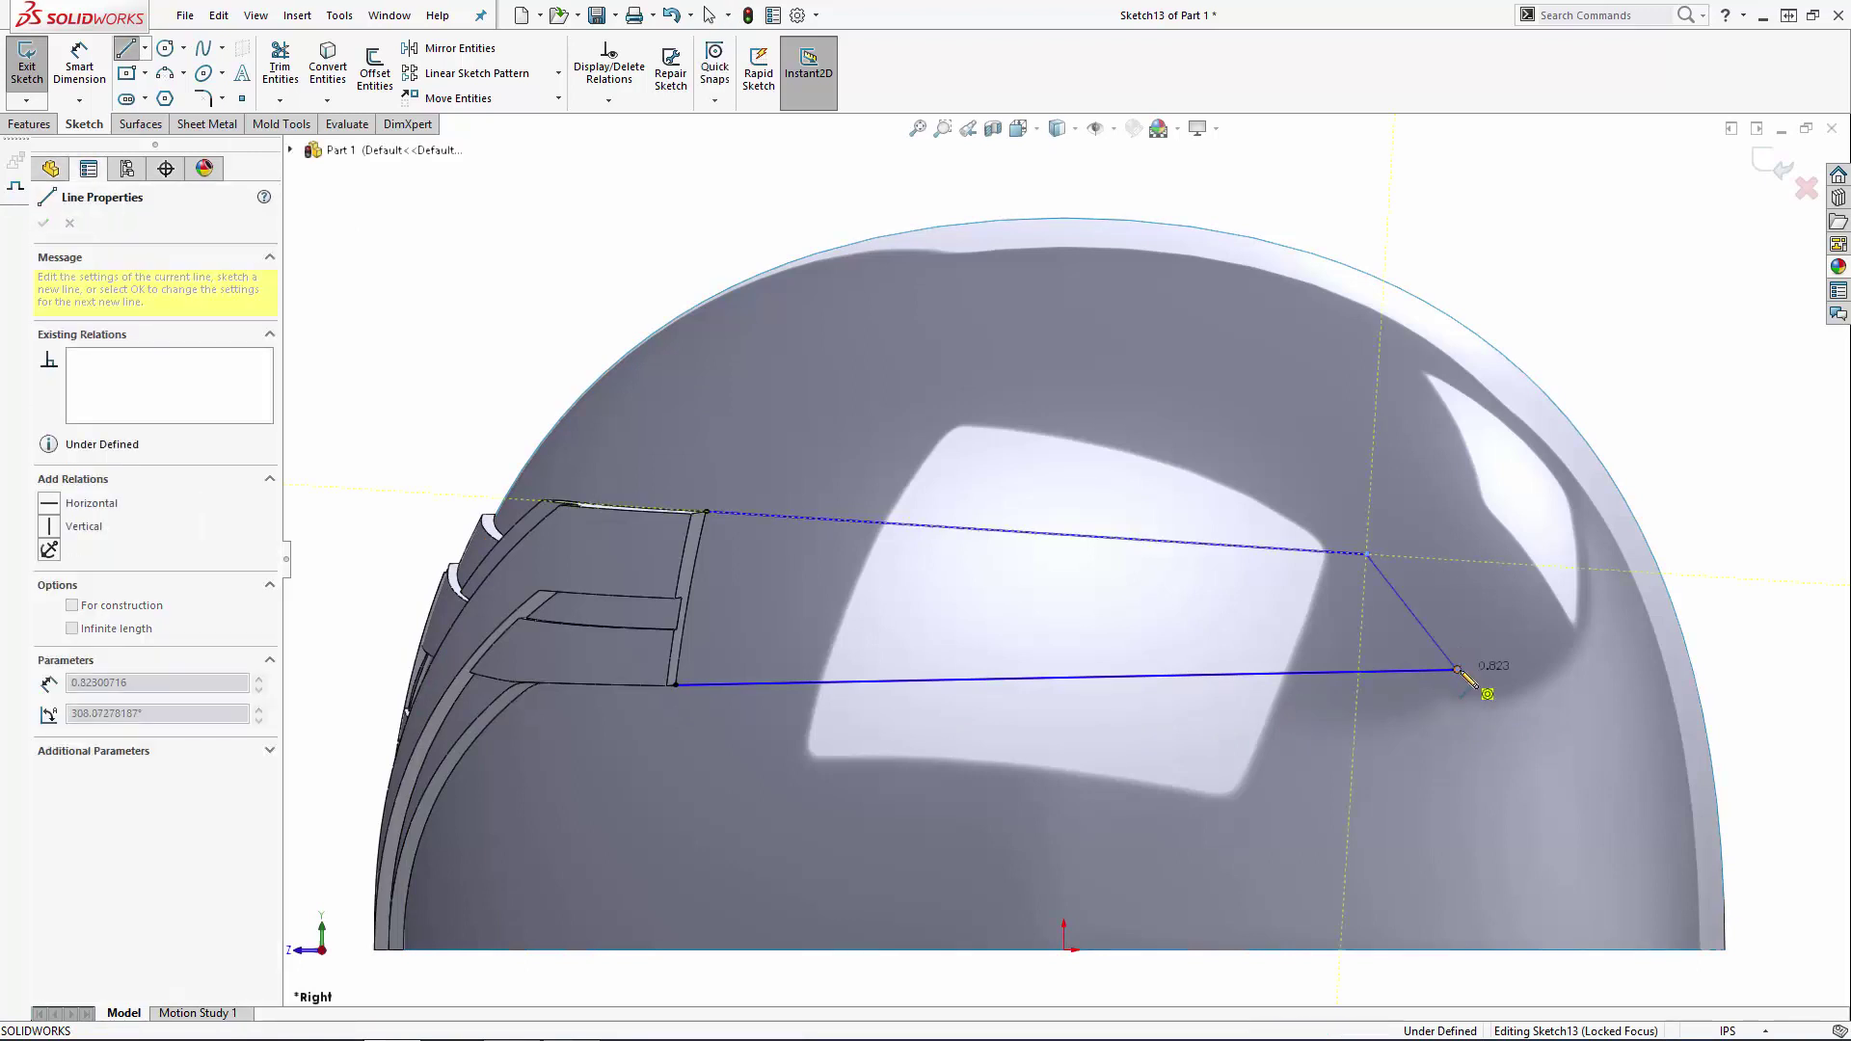
click(1458, 669)
key(Escape)
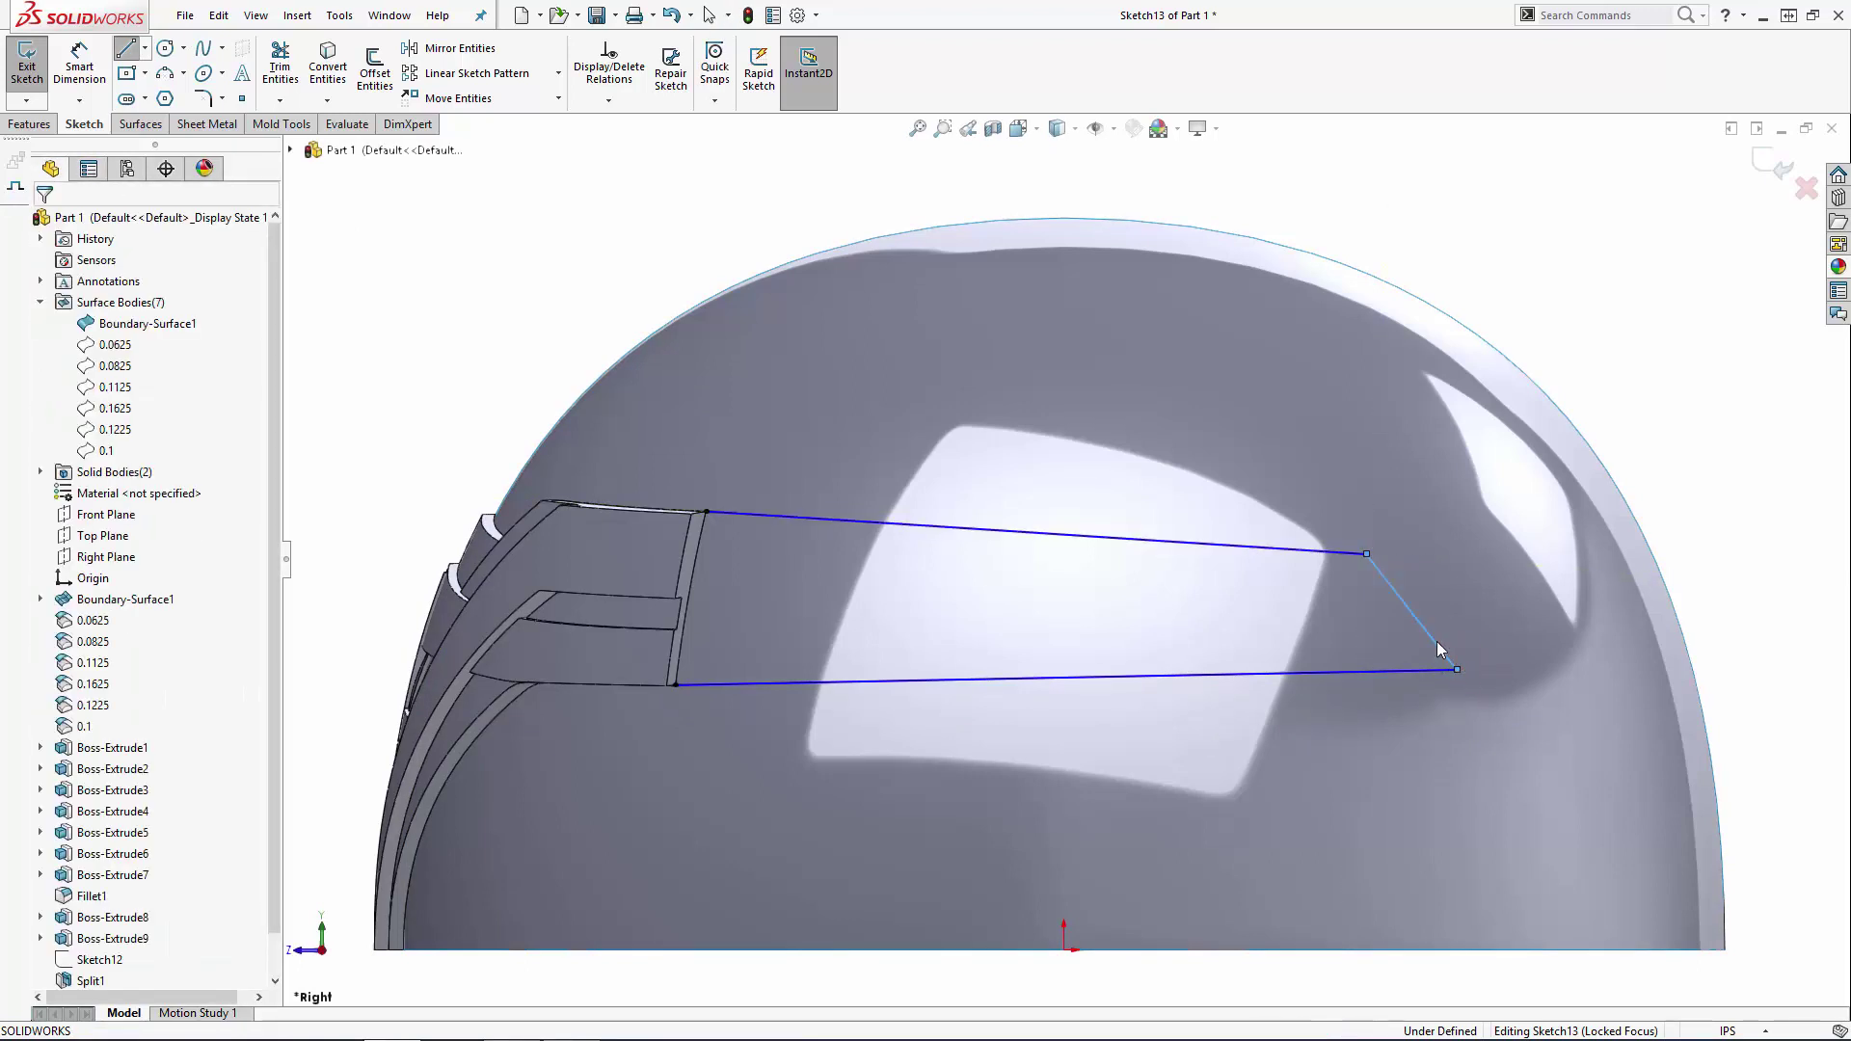
Step: Convert the connecting line and the lower spline to construction geometry
click(1435, 644)
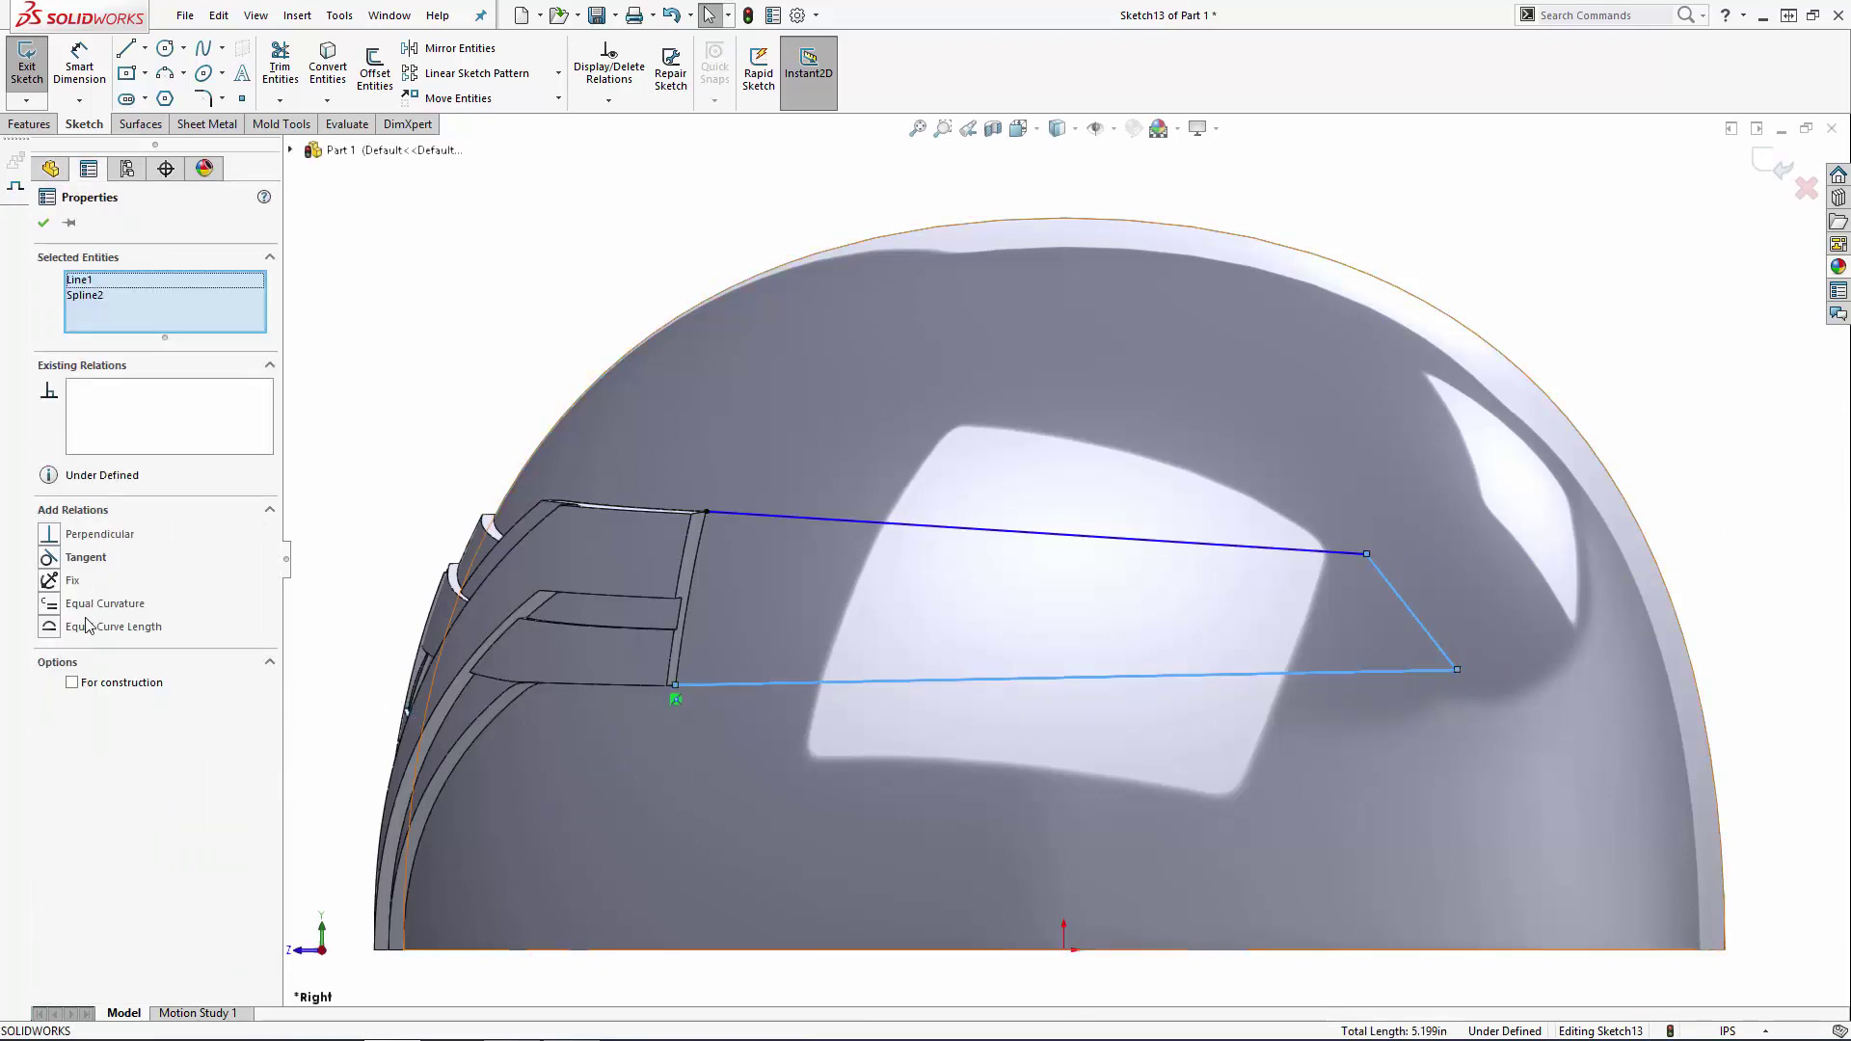
click(72, 683)
click(42, 223)
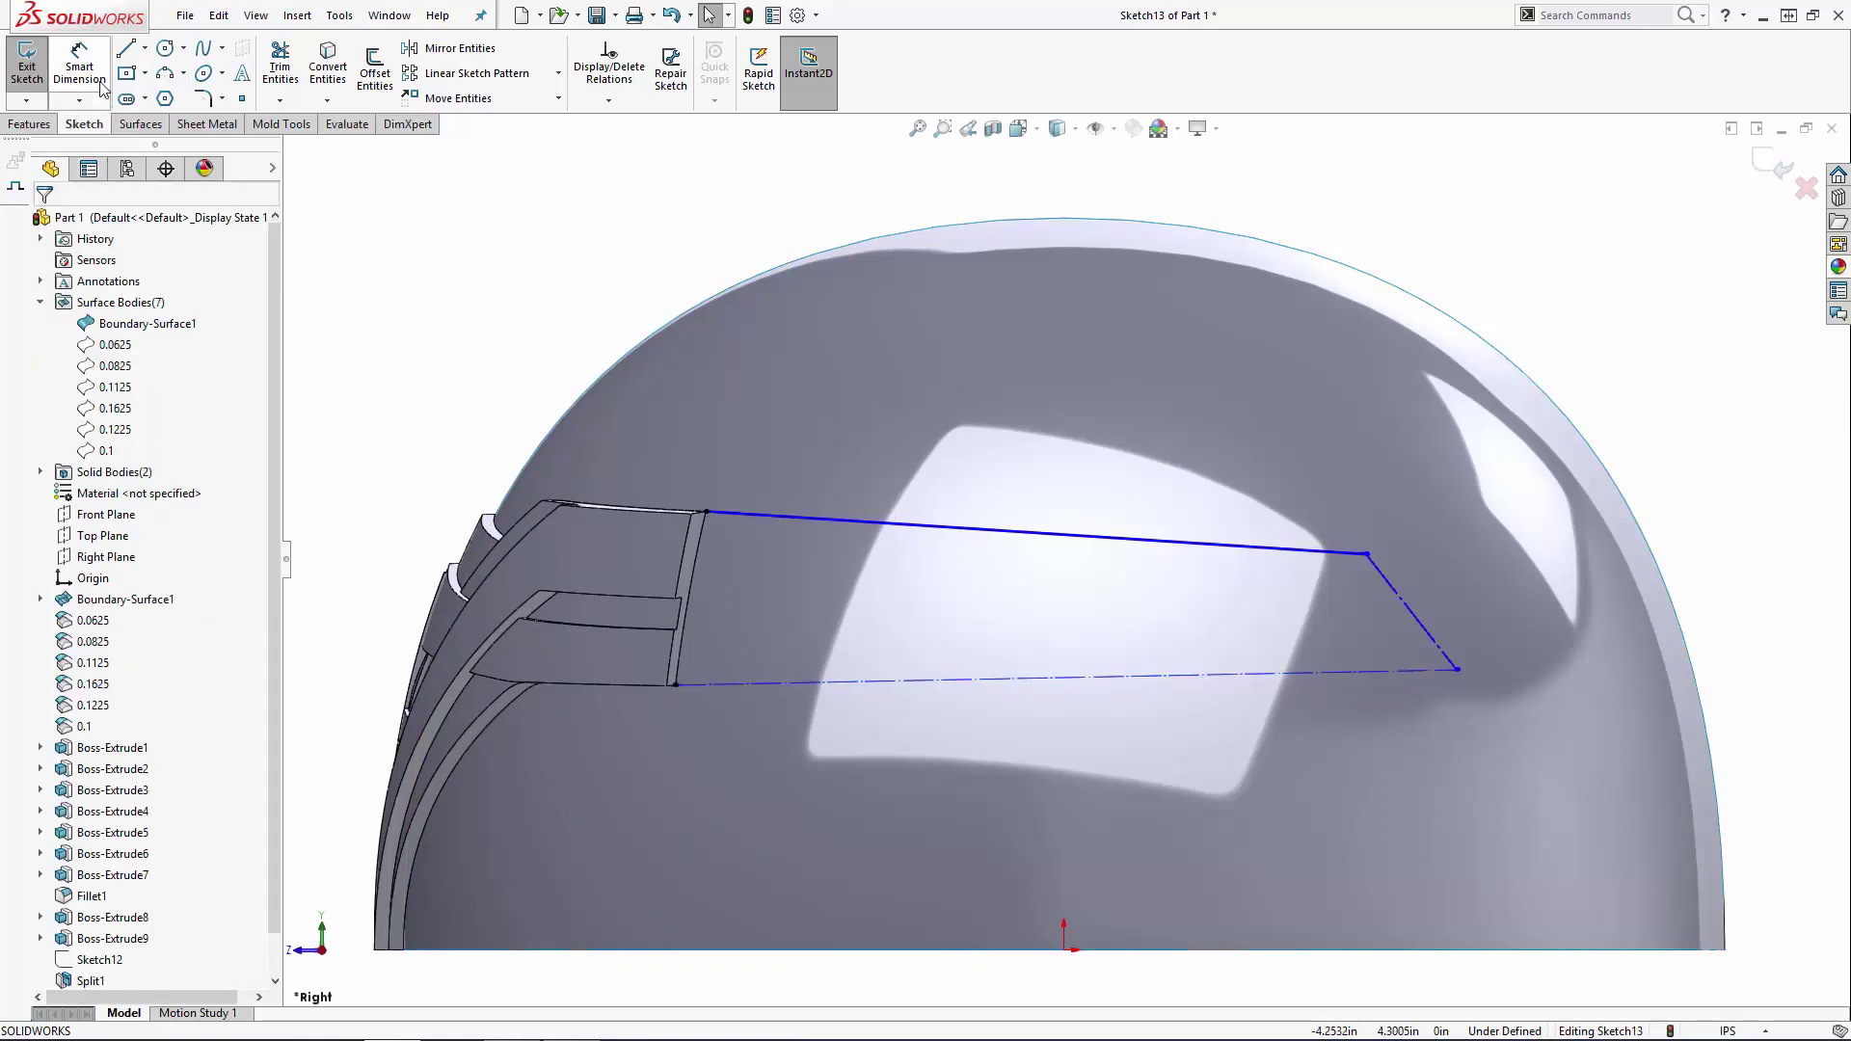
Step: Dimension the lower spline's rear endpoint 1.6 in vertically above the origin
scroll(1080, 588, up, 2)
scroll(1012, 902, down, 1)
click(995, 856)
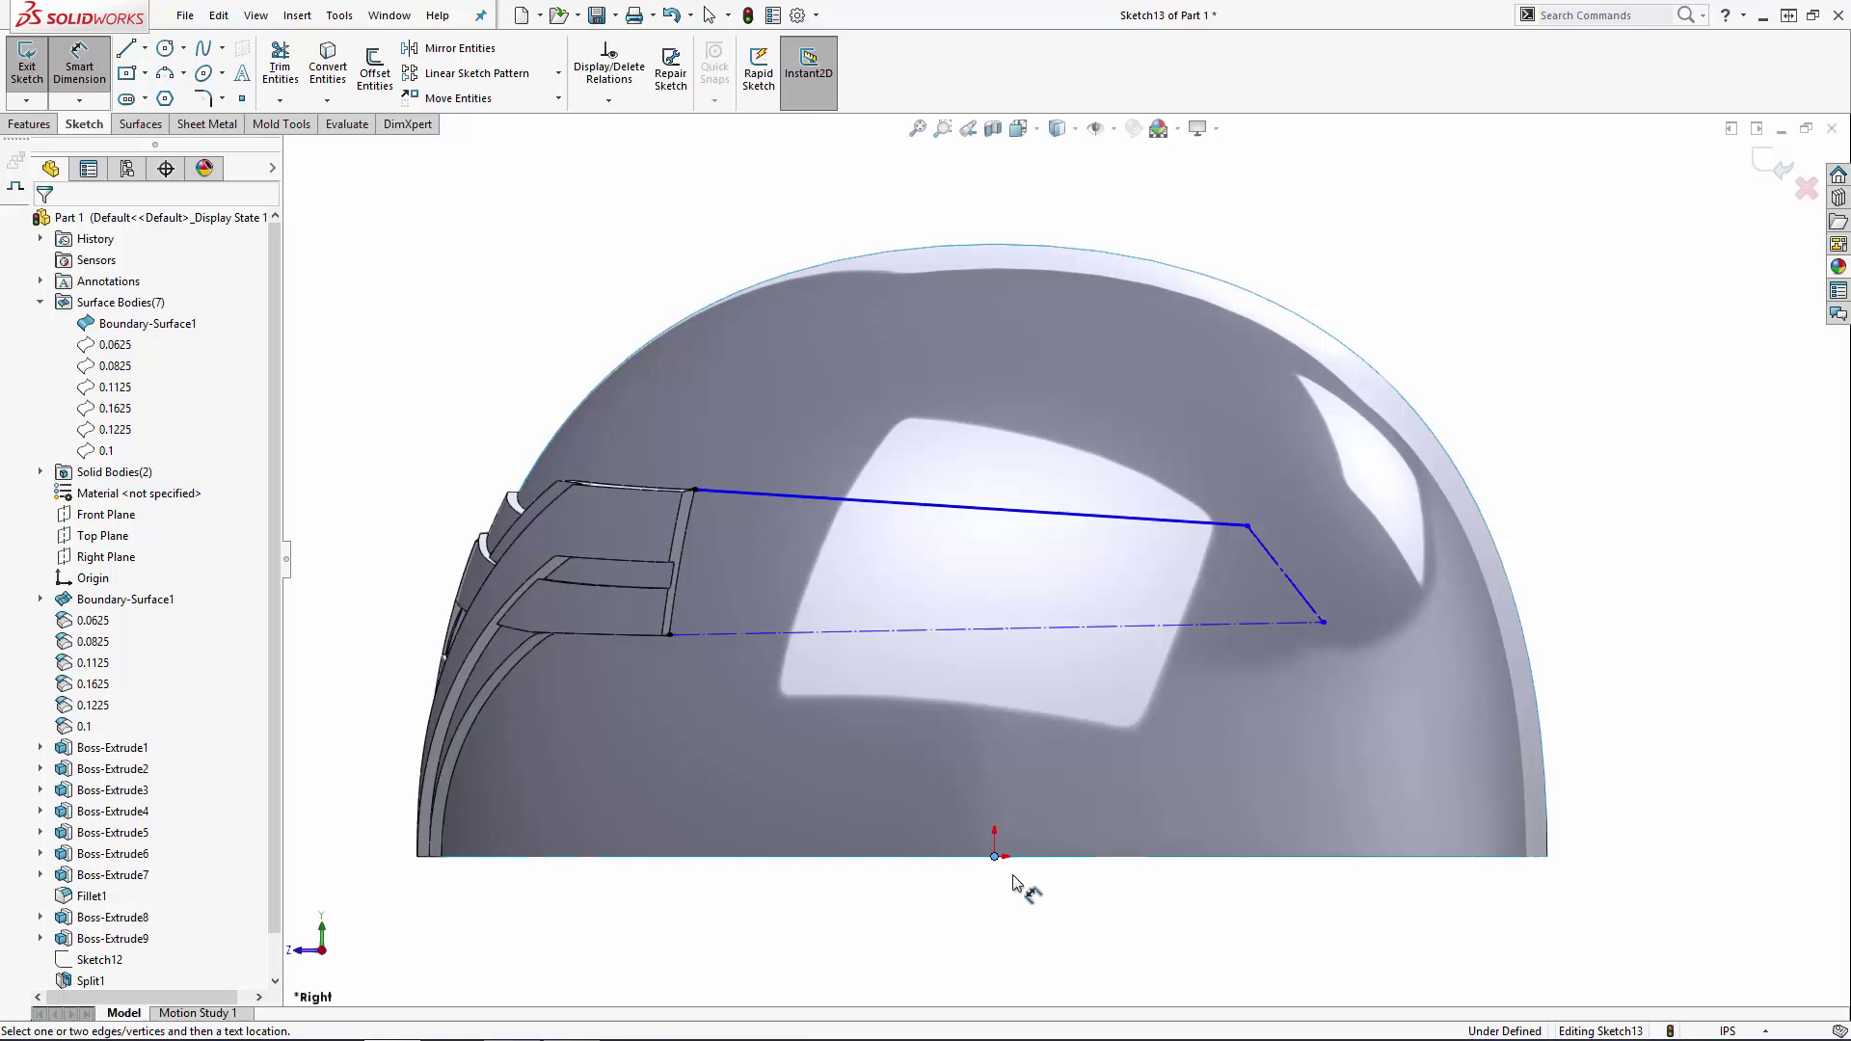
click(1323, 622)
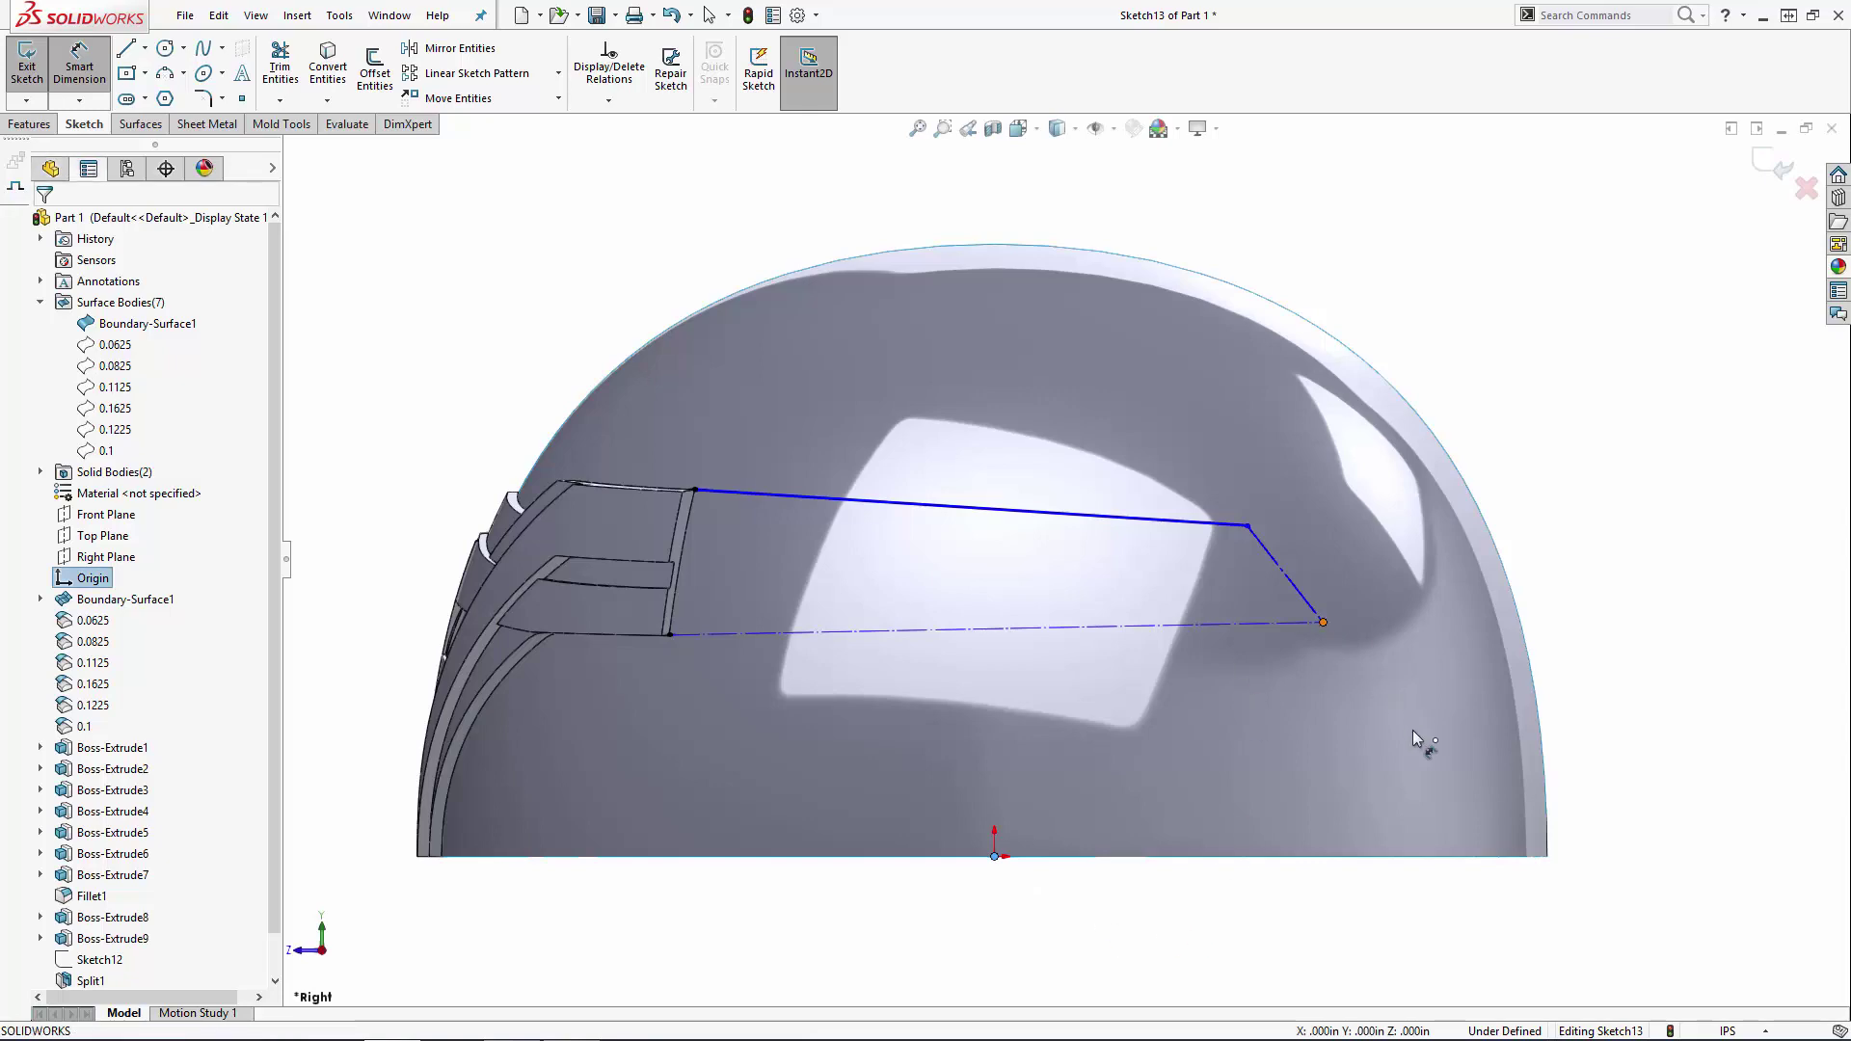
click(1653, 745)
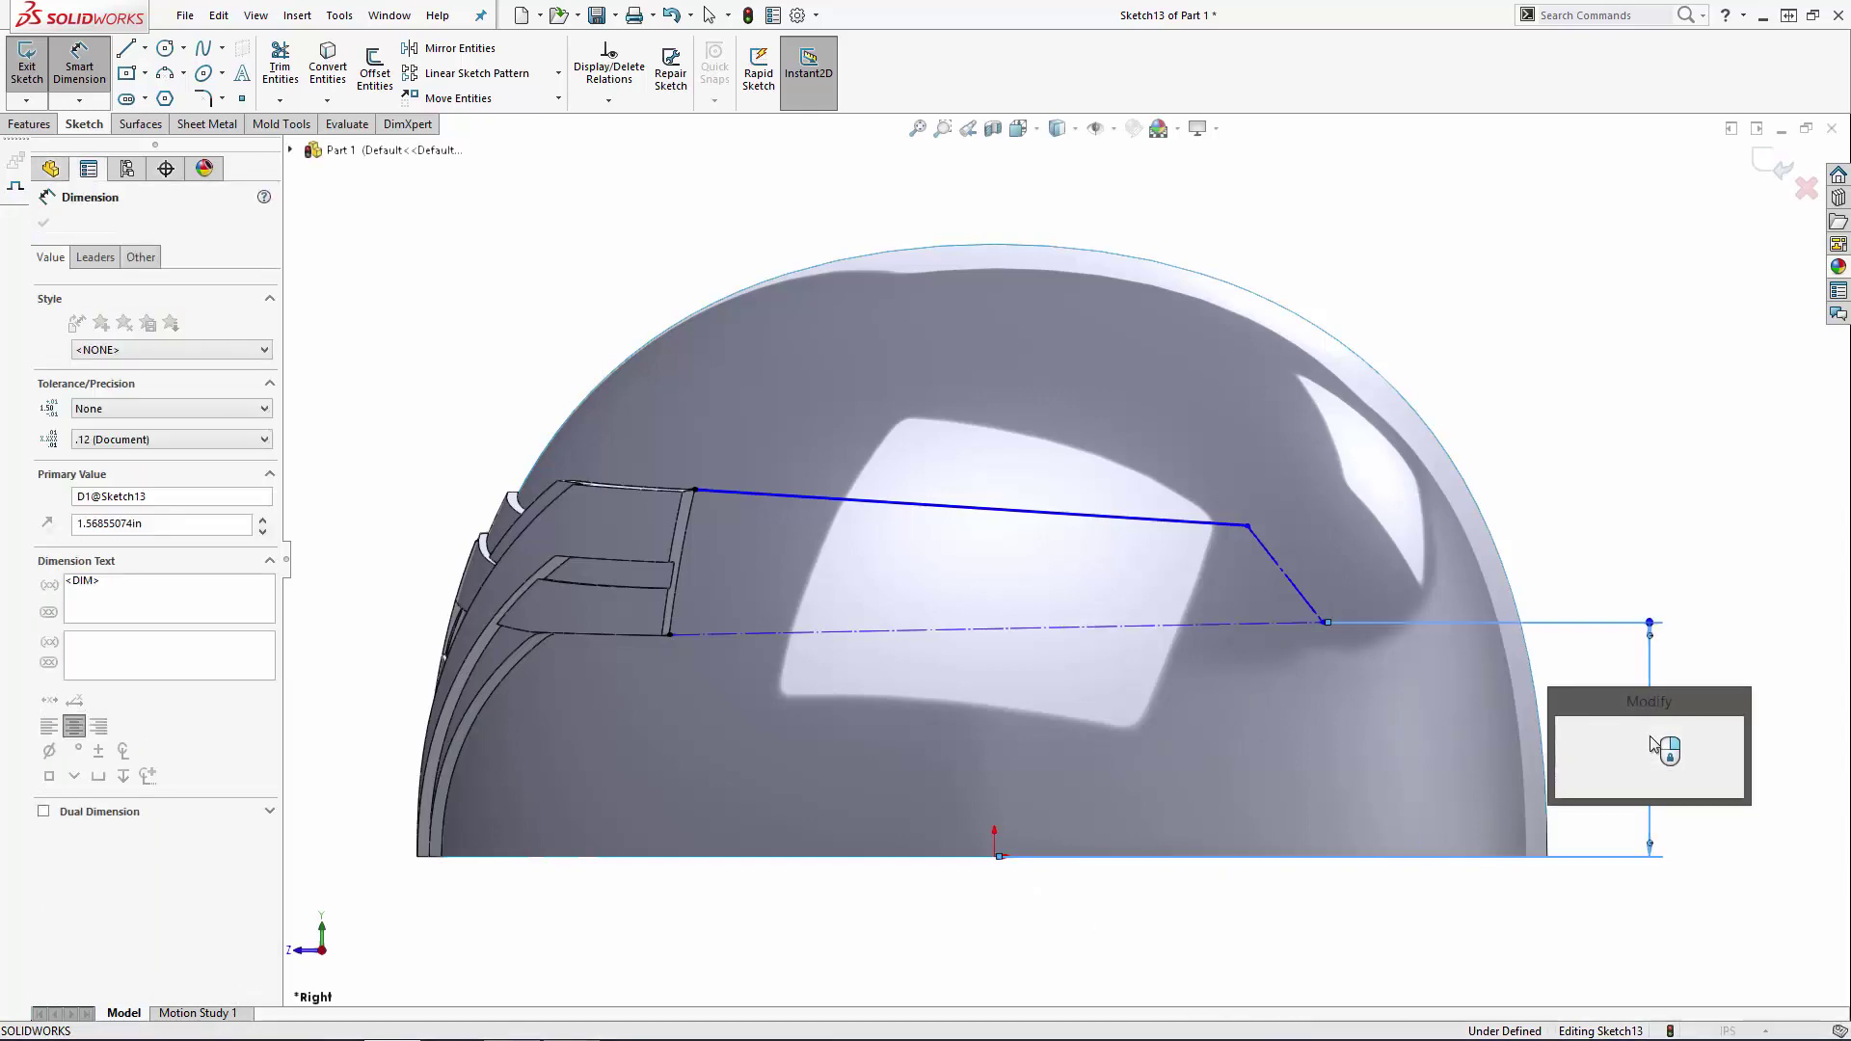
text(1.6)
key(Return)
key(Escape)
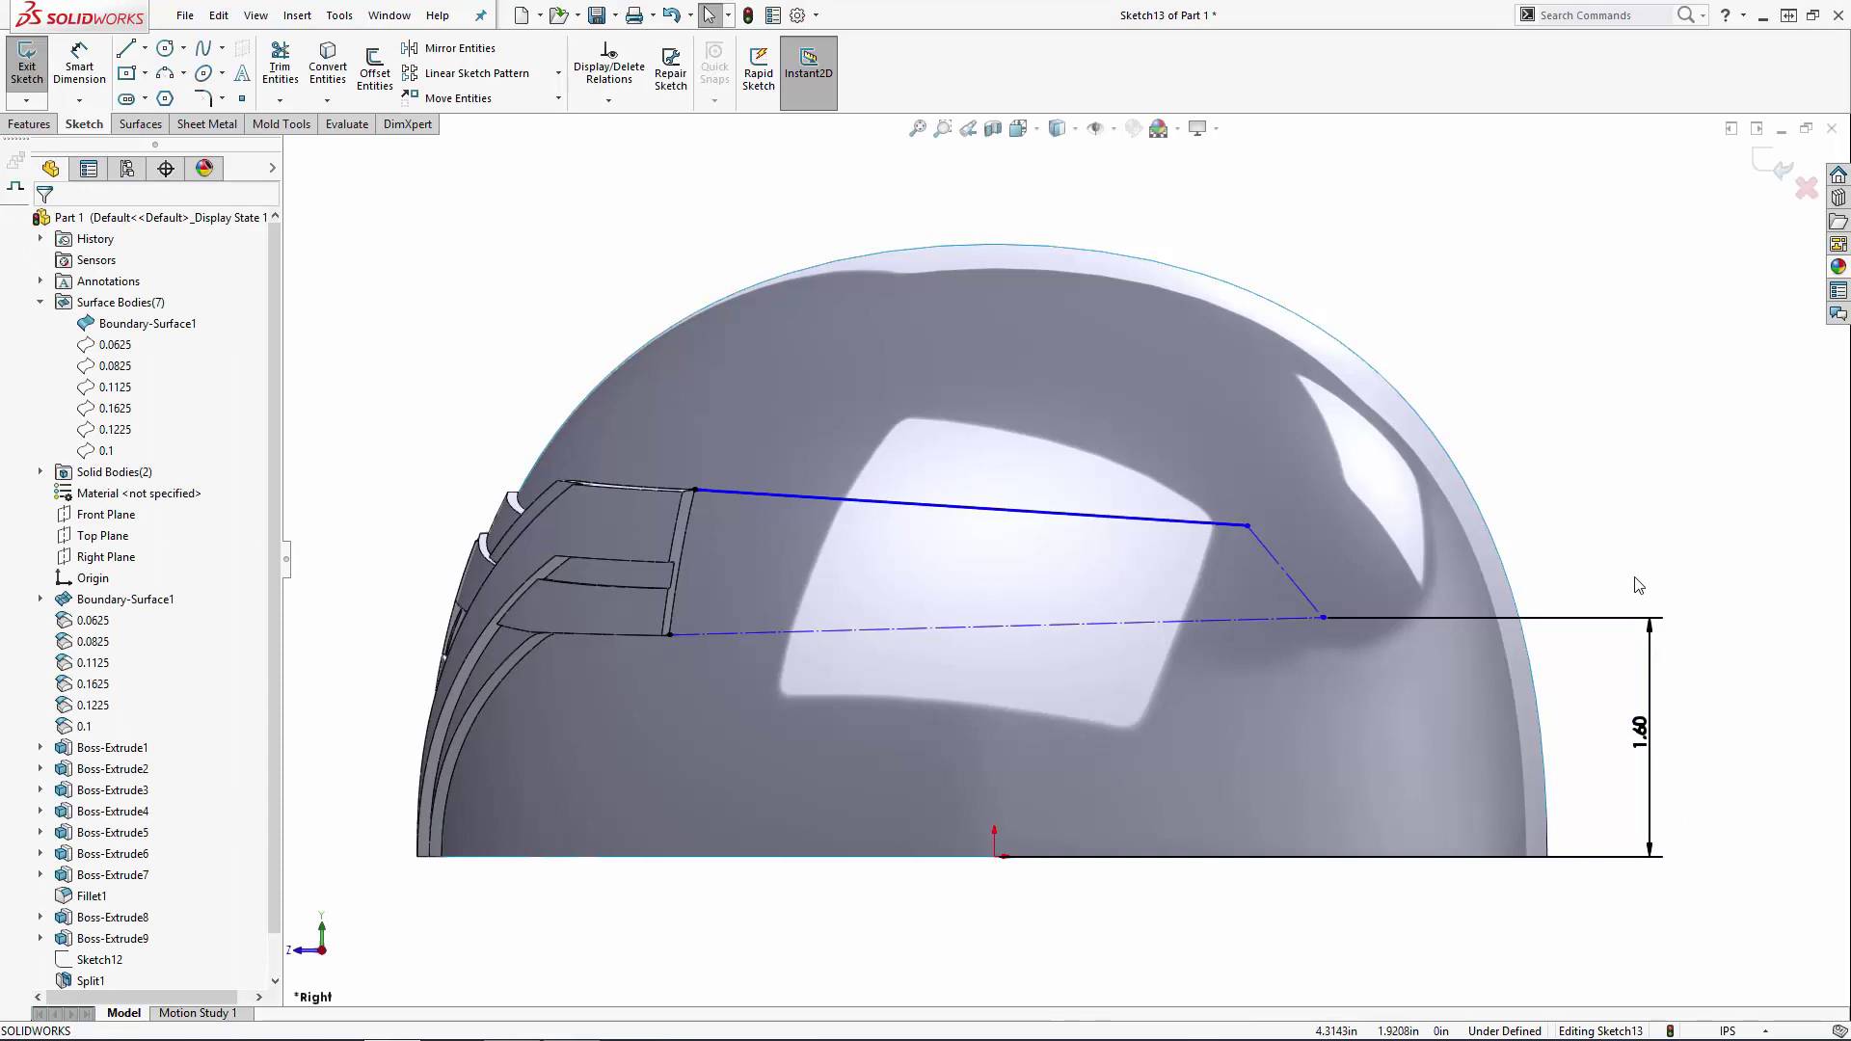
Step: Dimension the vertical distance between the rear endpoints of the two splines as 0.5 in
click(79, 69)
click(1323, 619)
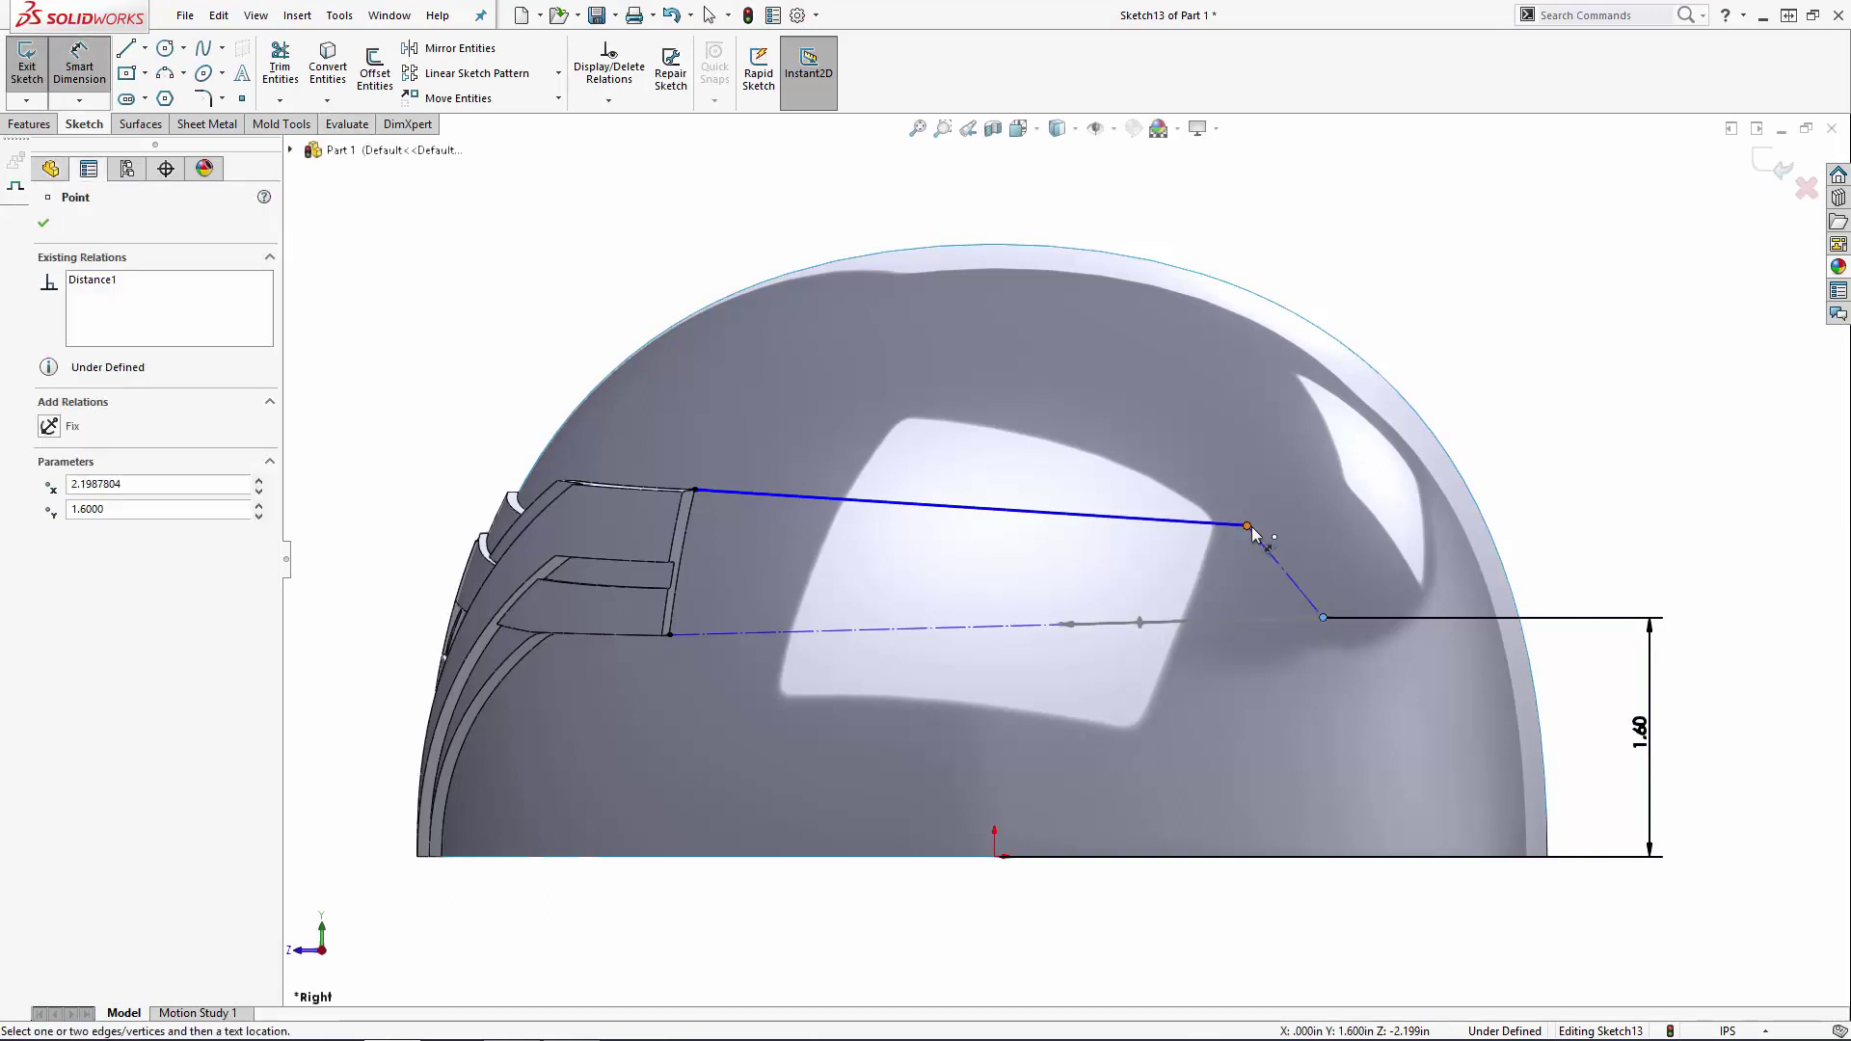
click(1248, 526)
click(1581, 578)
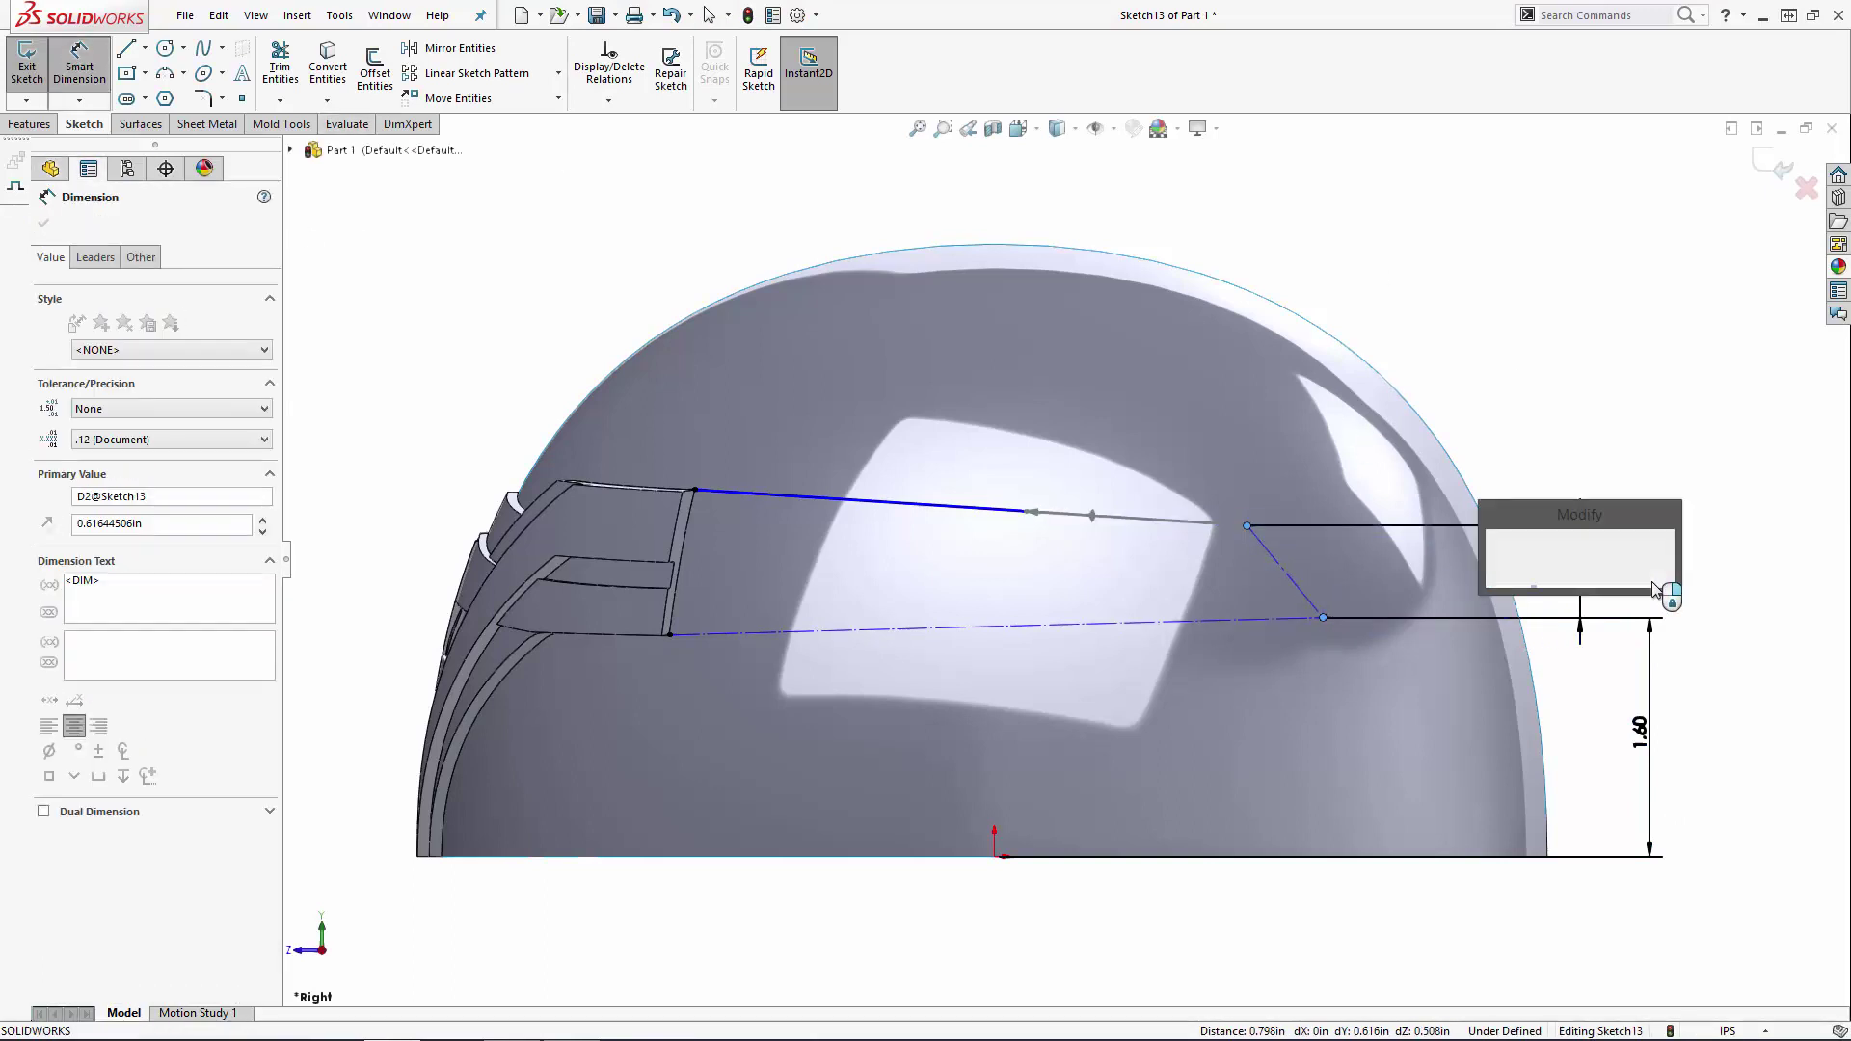
text(0.5)
key(Return)
key(Escape)
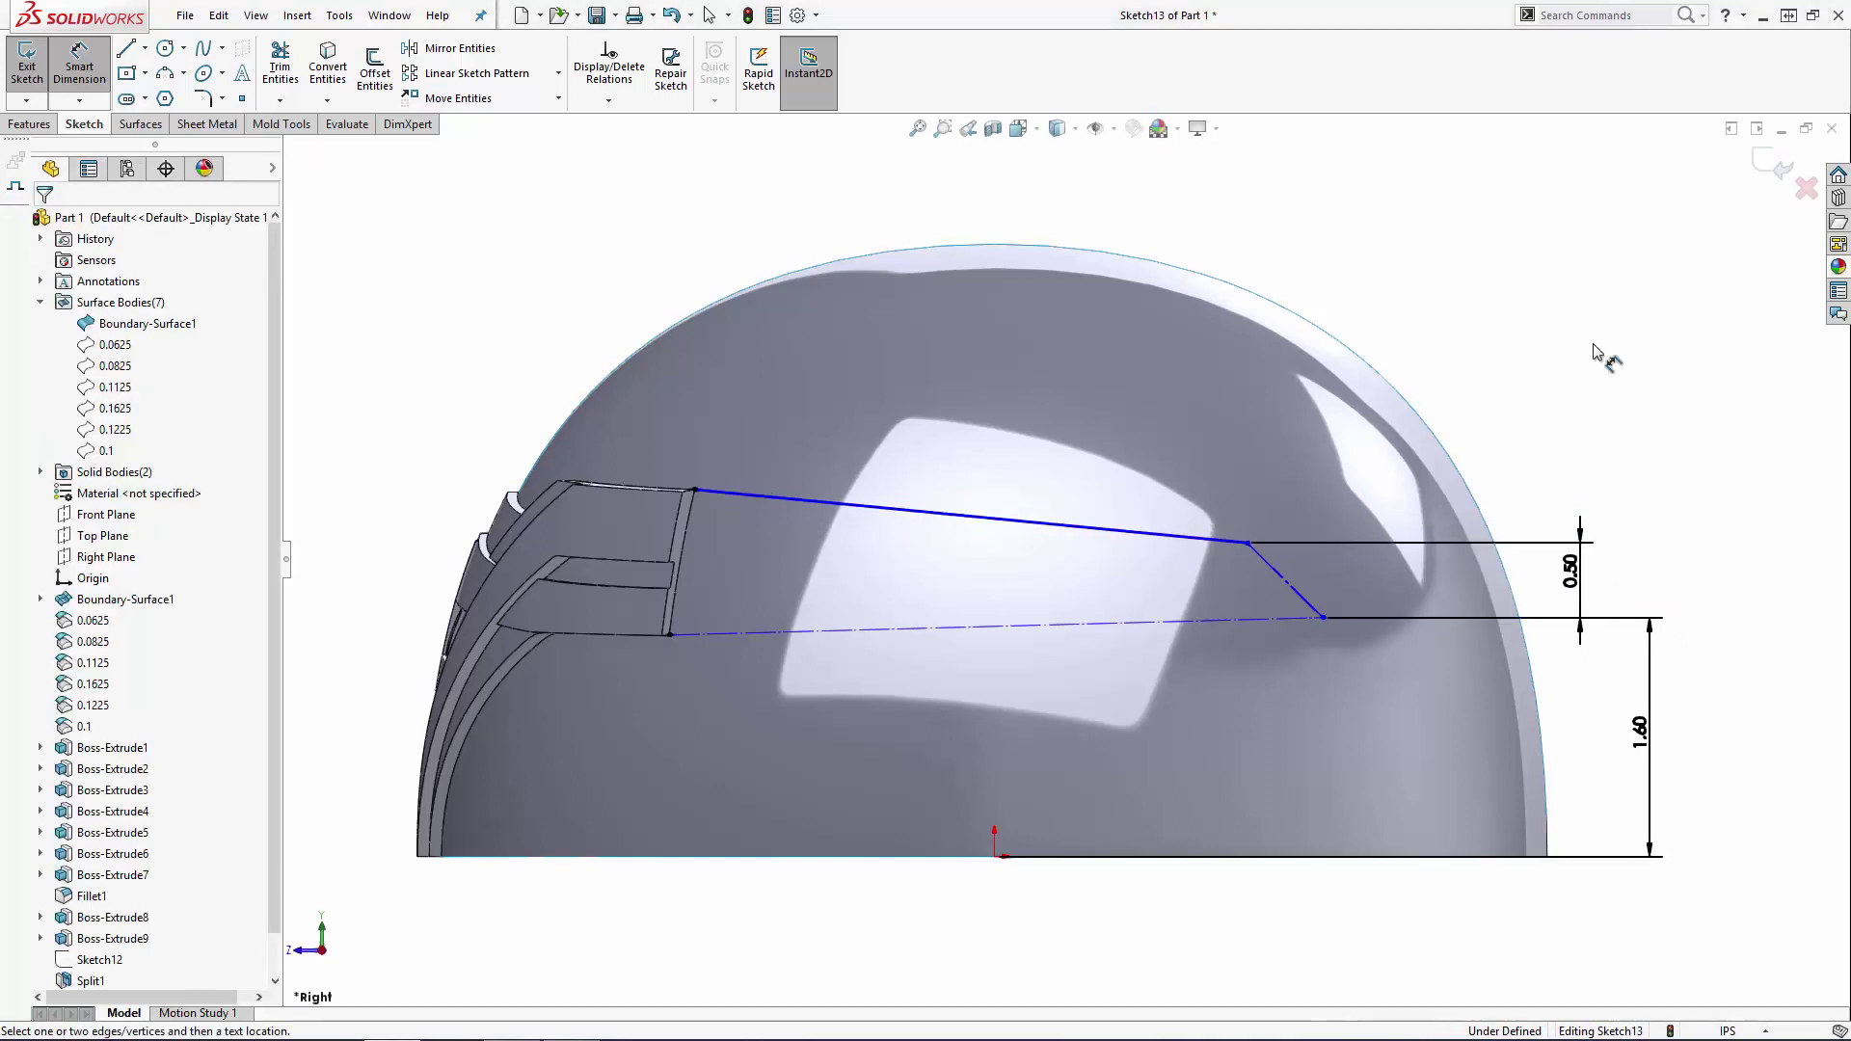
Step: Dimension the horizontal distance between the lower spline's two endpoints as 4.75 in
click(669, 635)
click(1323, 617)
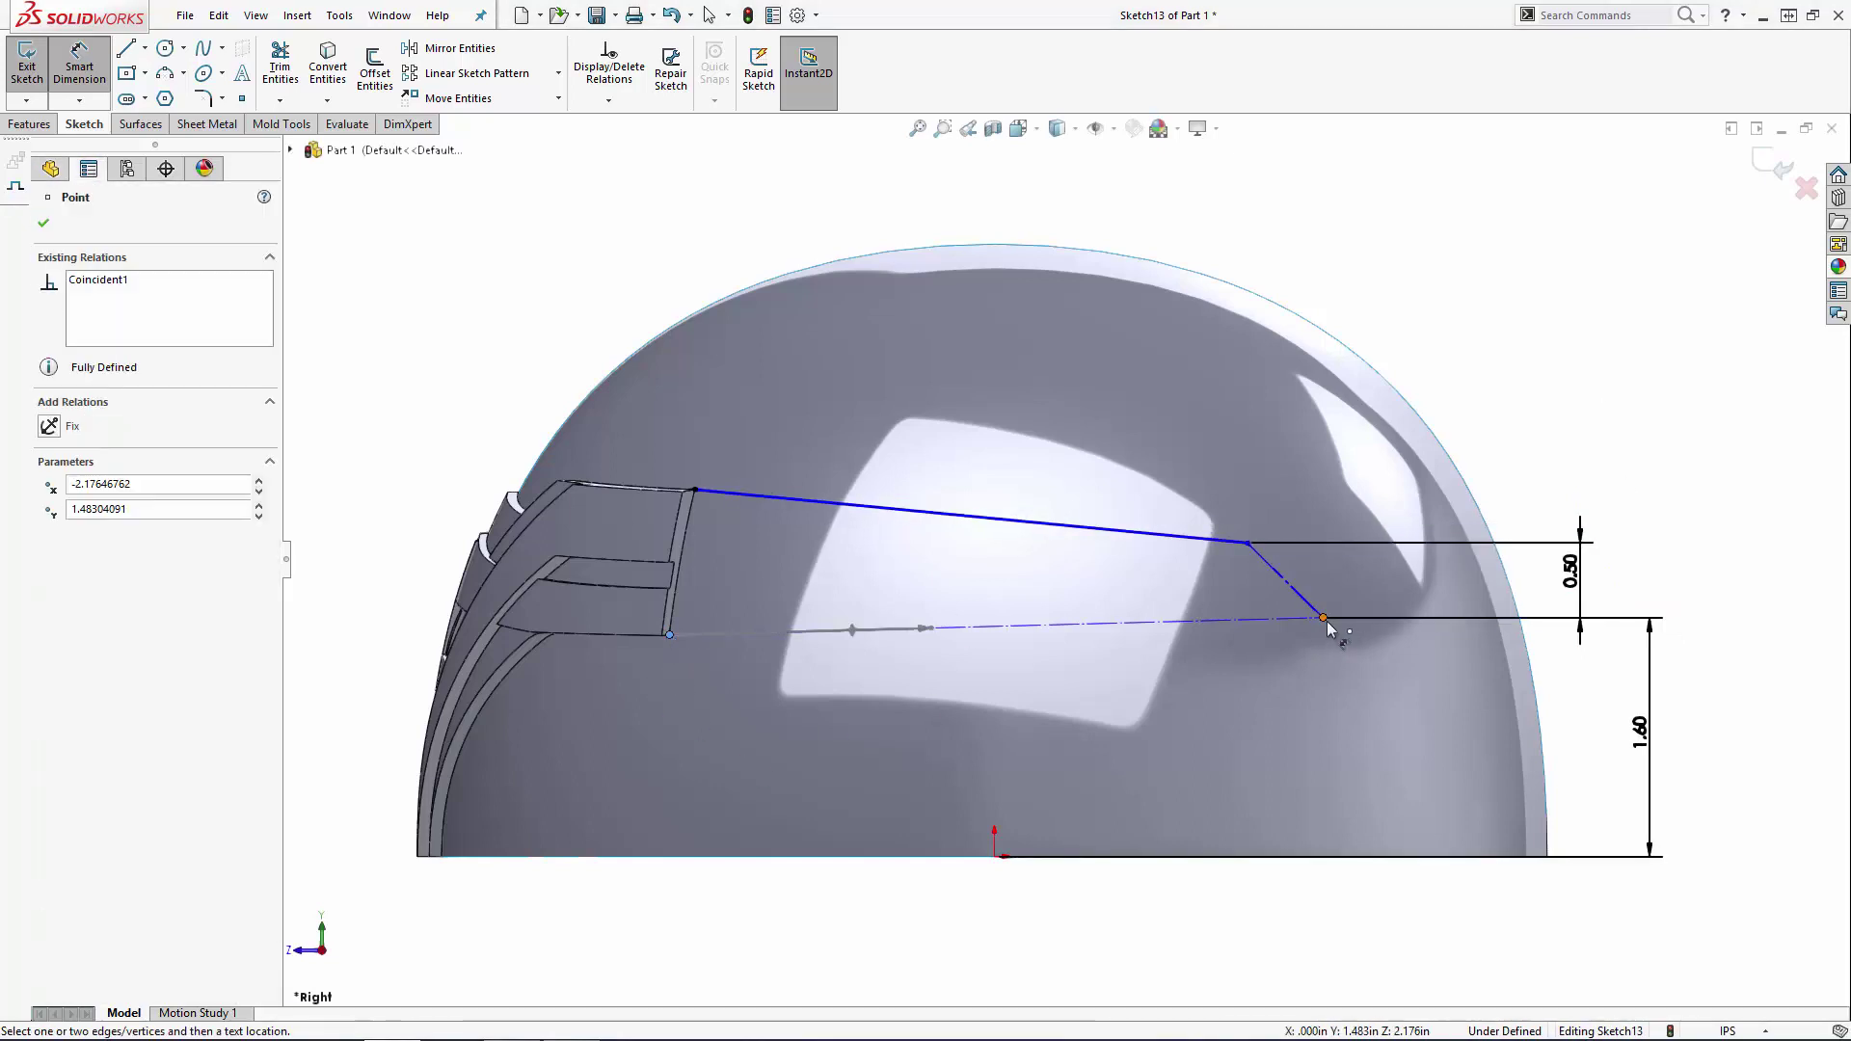
click(1072, 919)
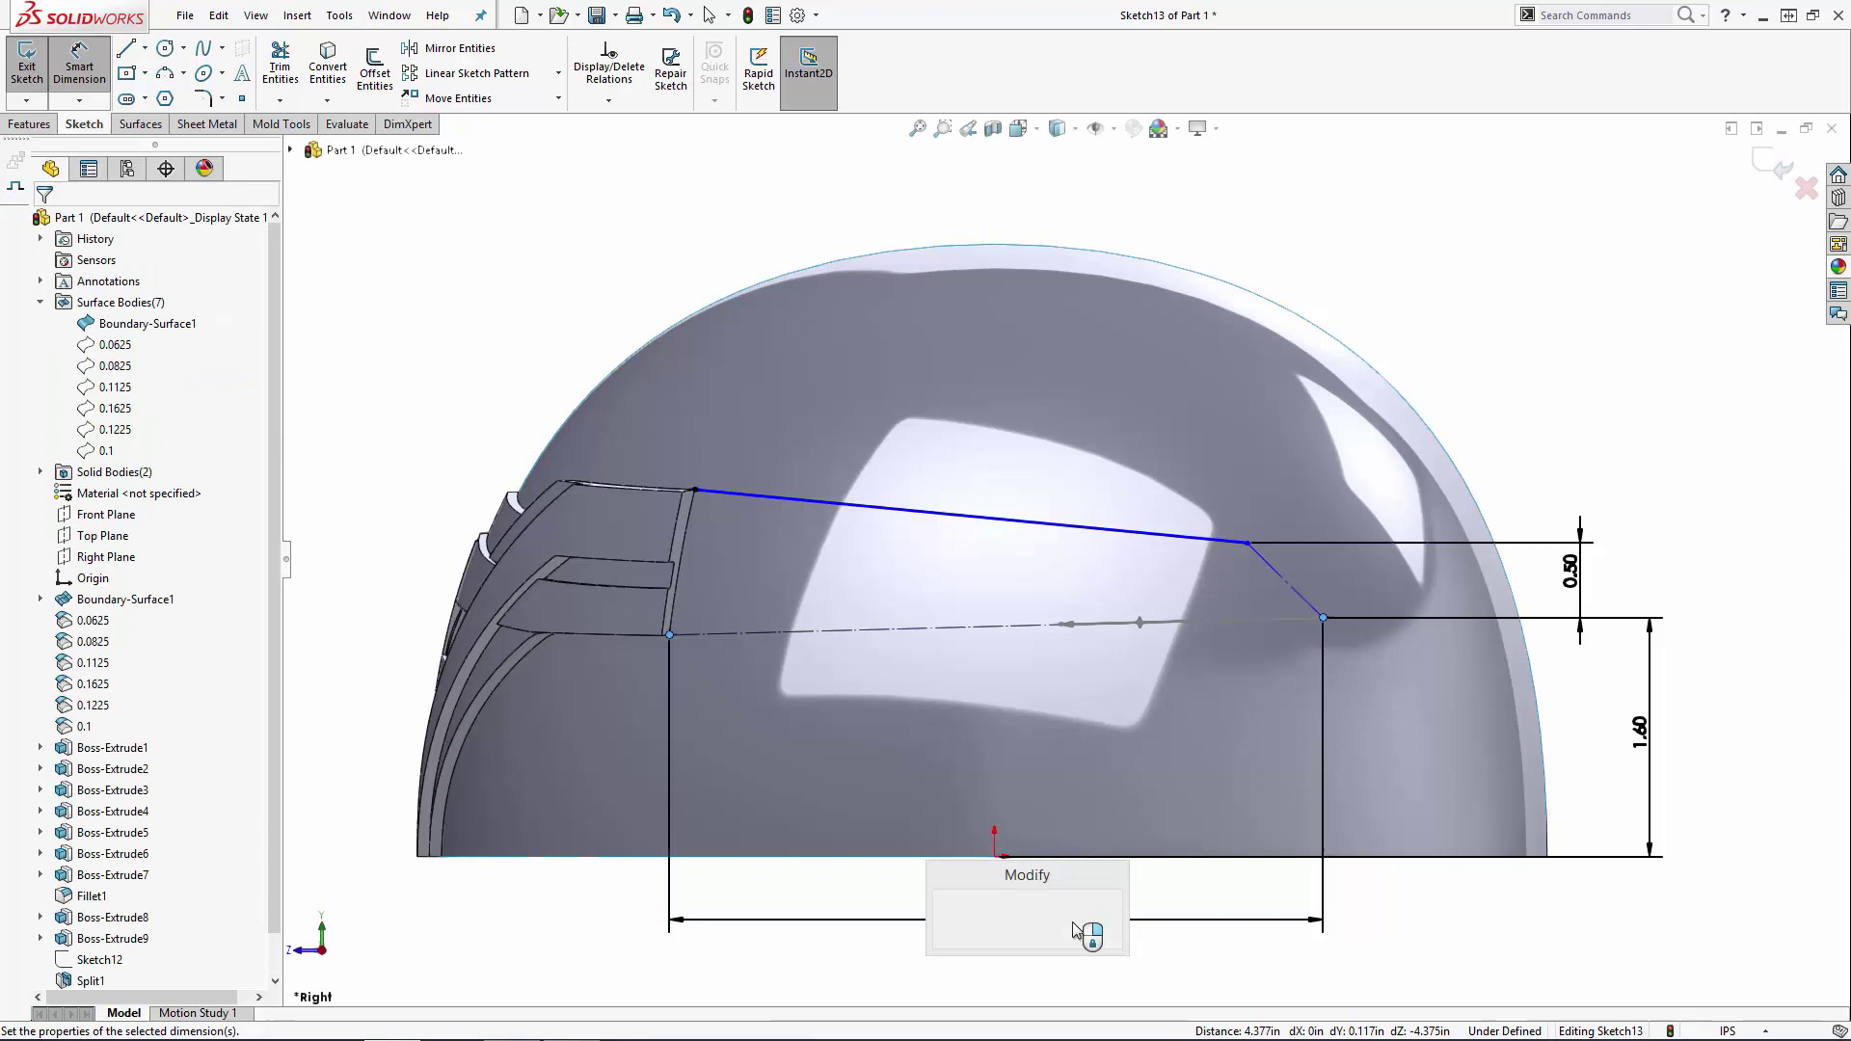
text(4.75)
key(Return)
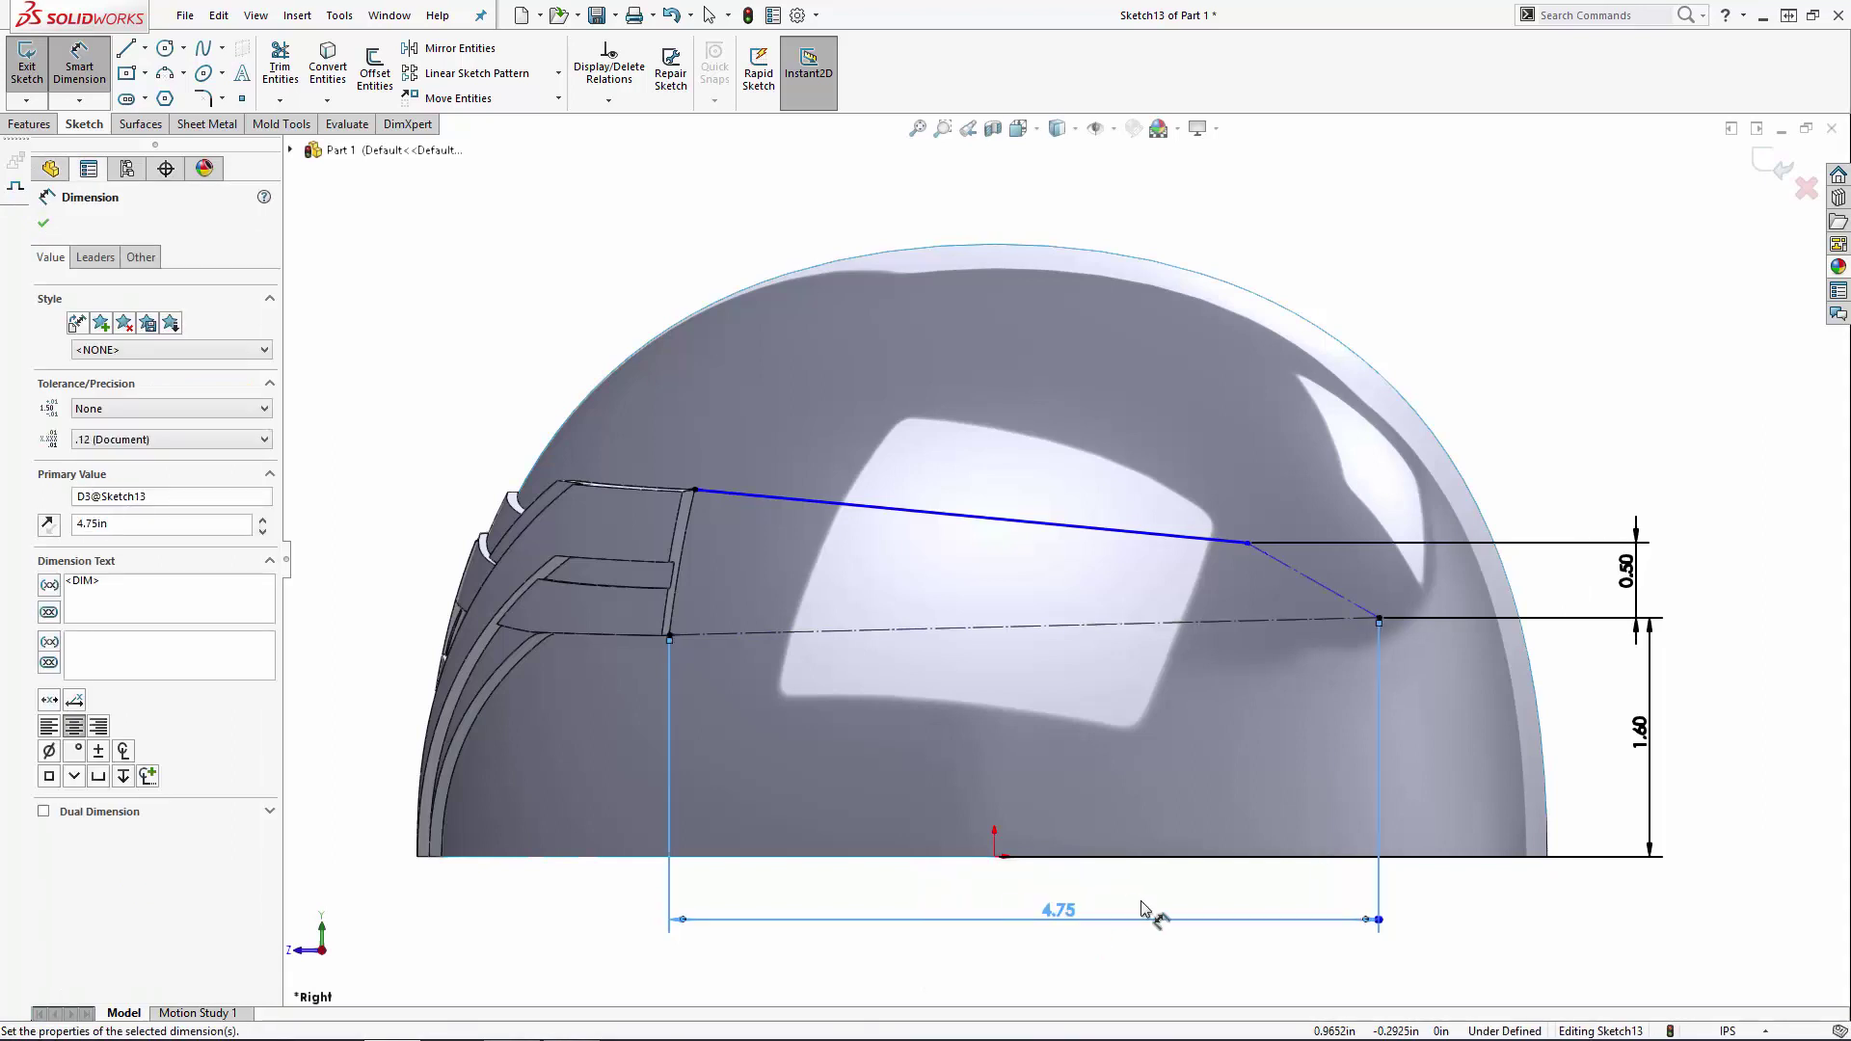
key(Escape)
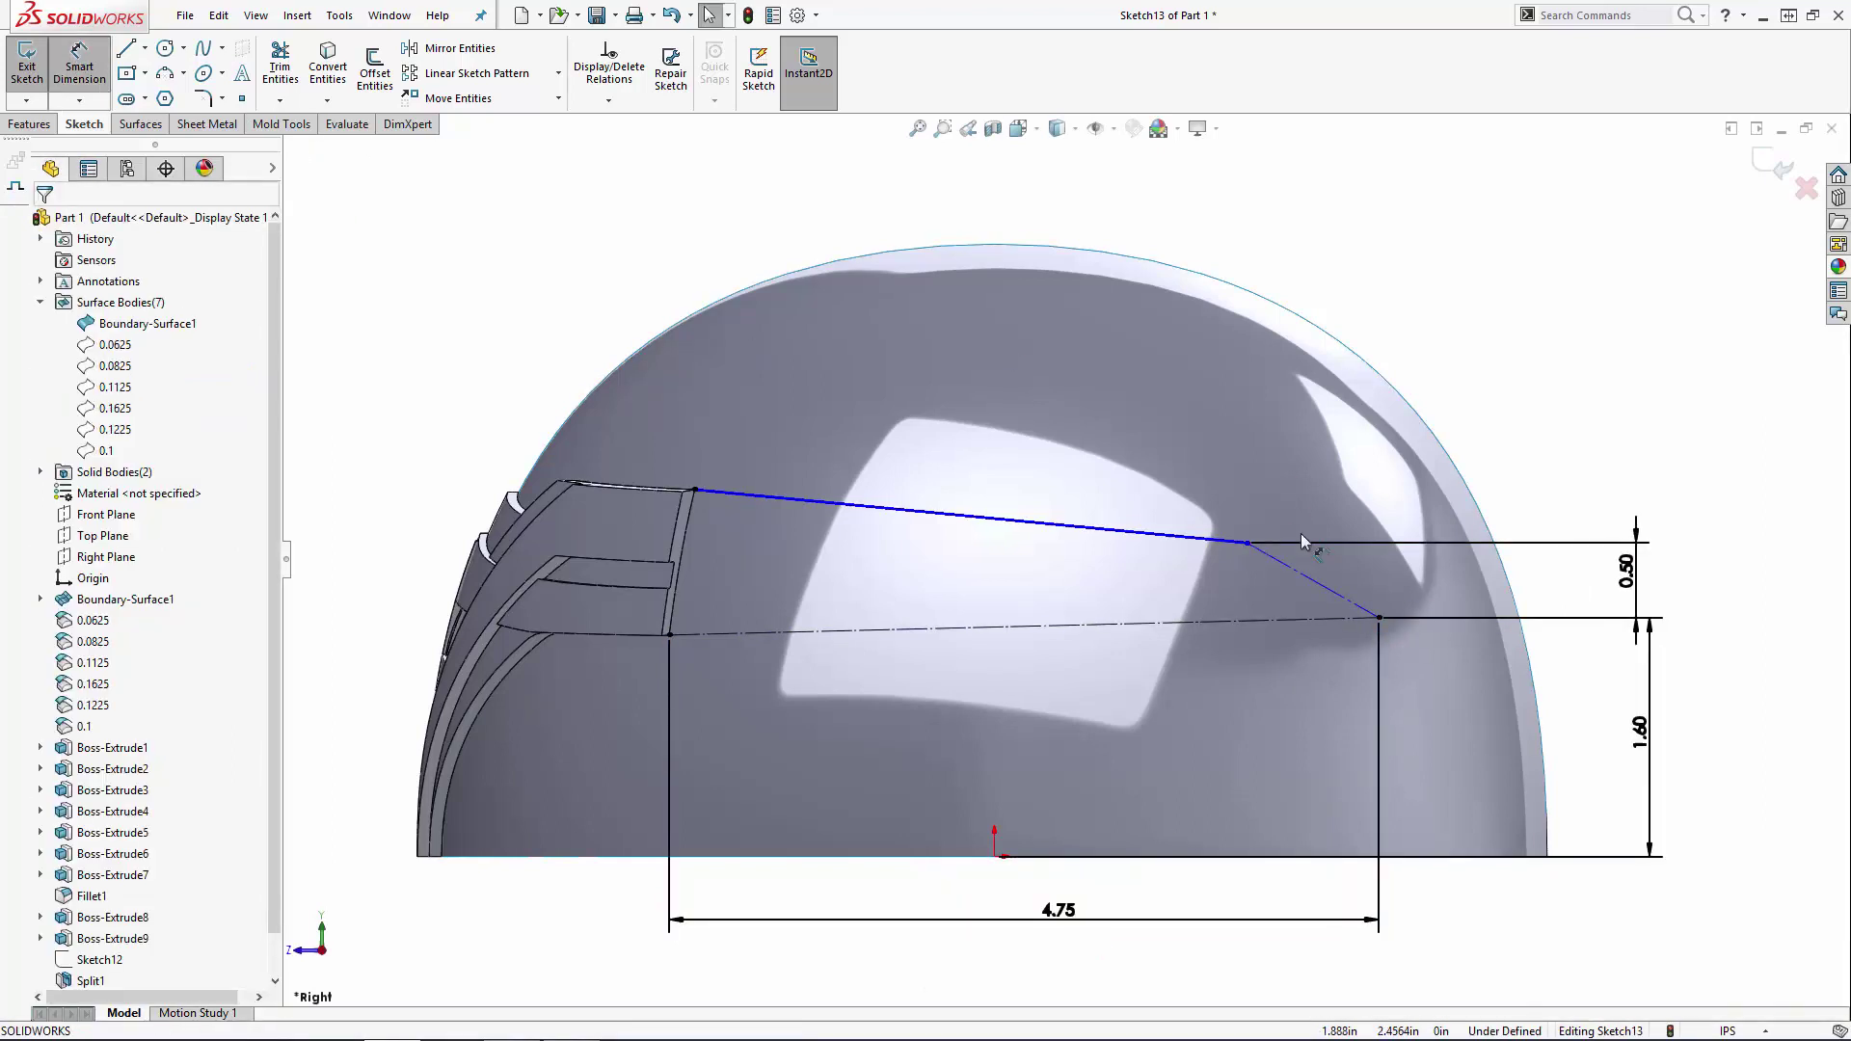
Step: Dimension the horizontal distance between the rear endpoints of the two splines as 0.5 in
click(1379, 617)
click(1247, 543)
click(1360, 278)
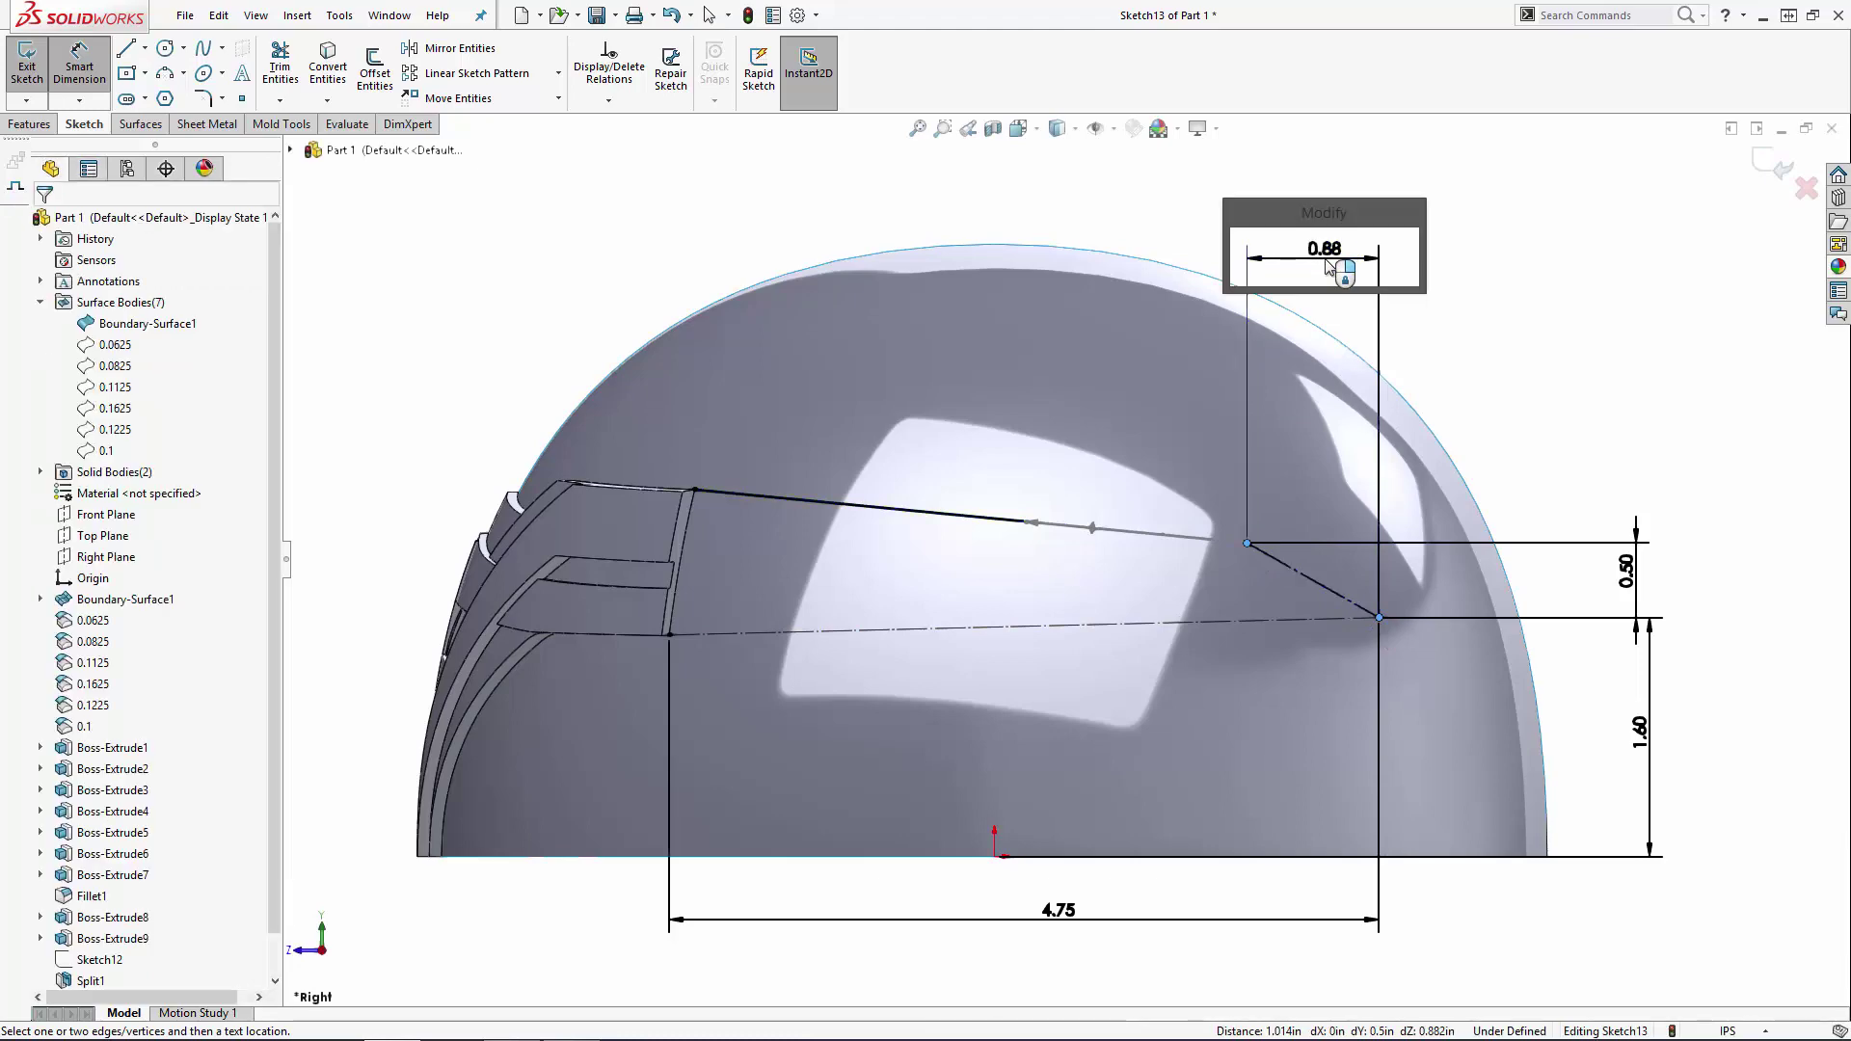
text(0.5)
key(Return)
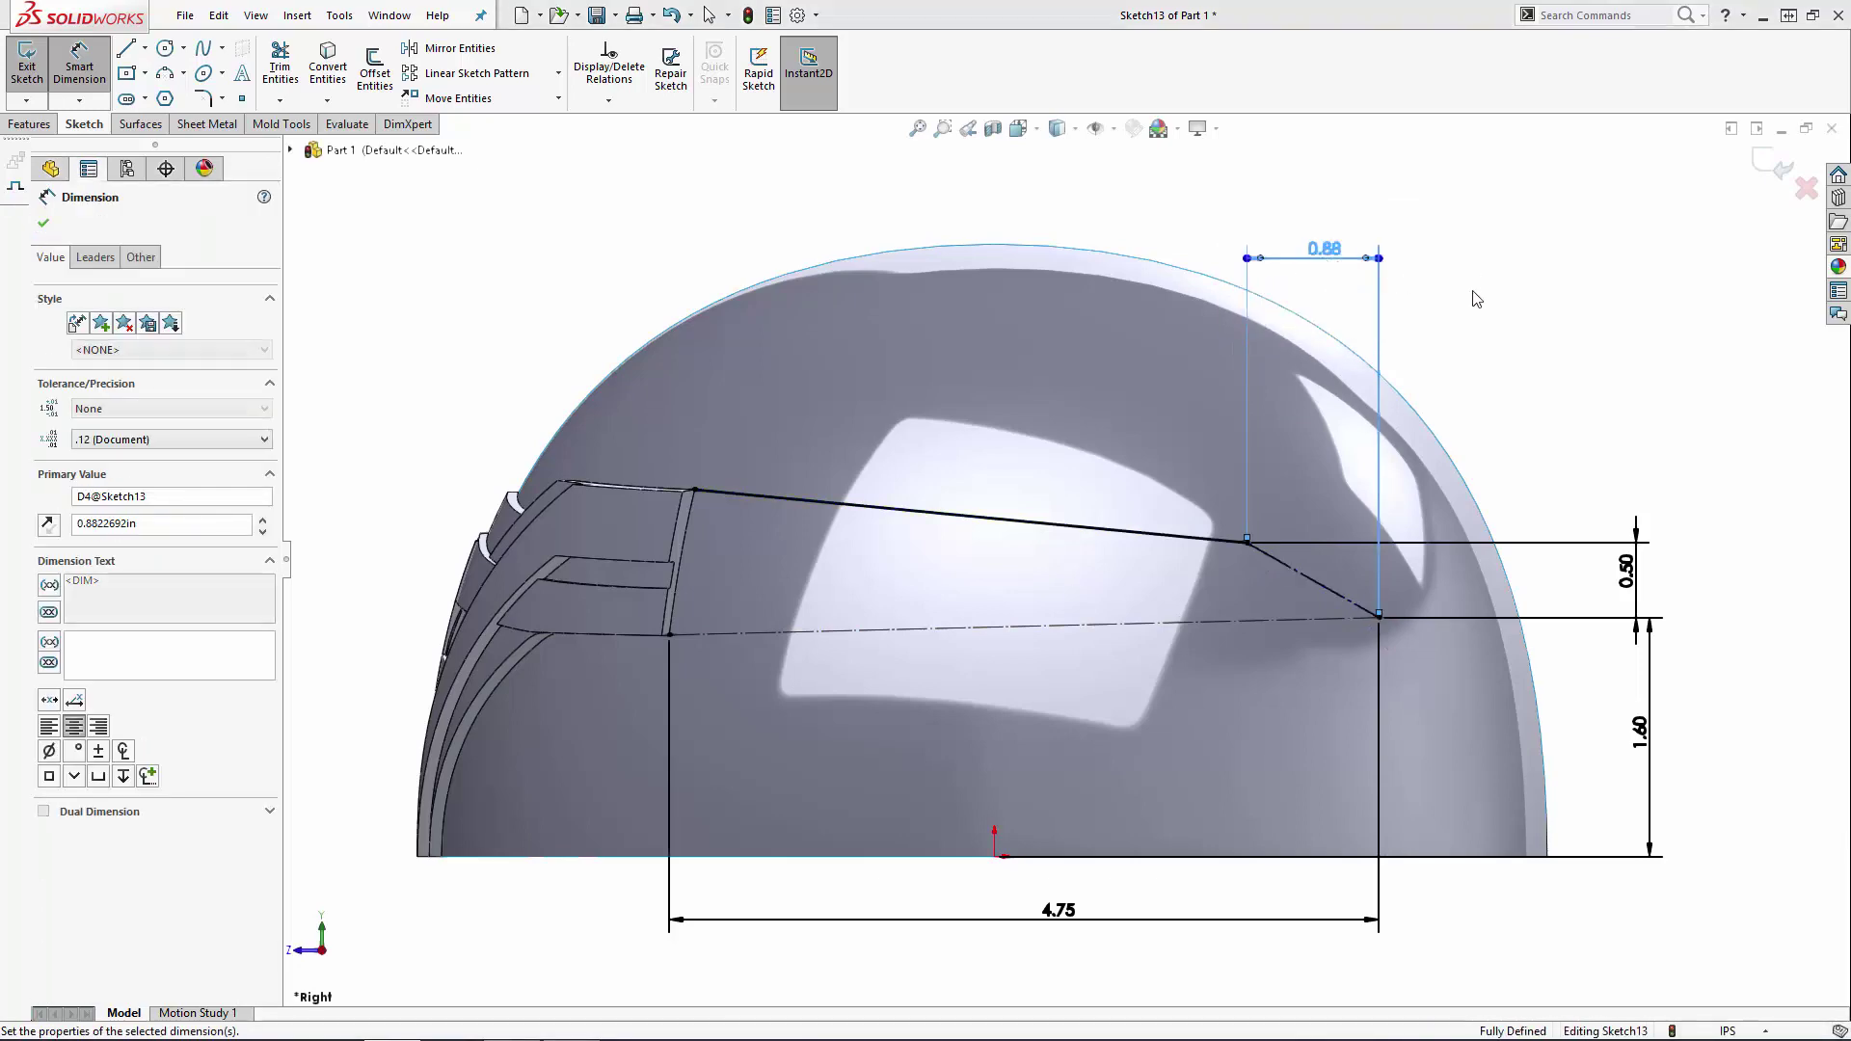
key(Escape)
Step: Make the upper spline tangent to the front band's upper inner edge, then return to the Right view
scroll(760, 501, down, 8)
scroll(803, 471, up, 4)
click(803, 471)
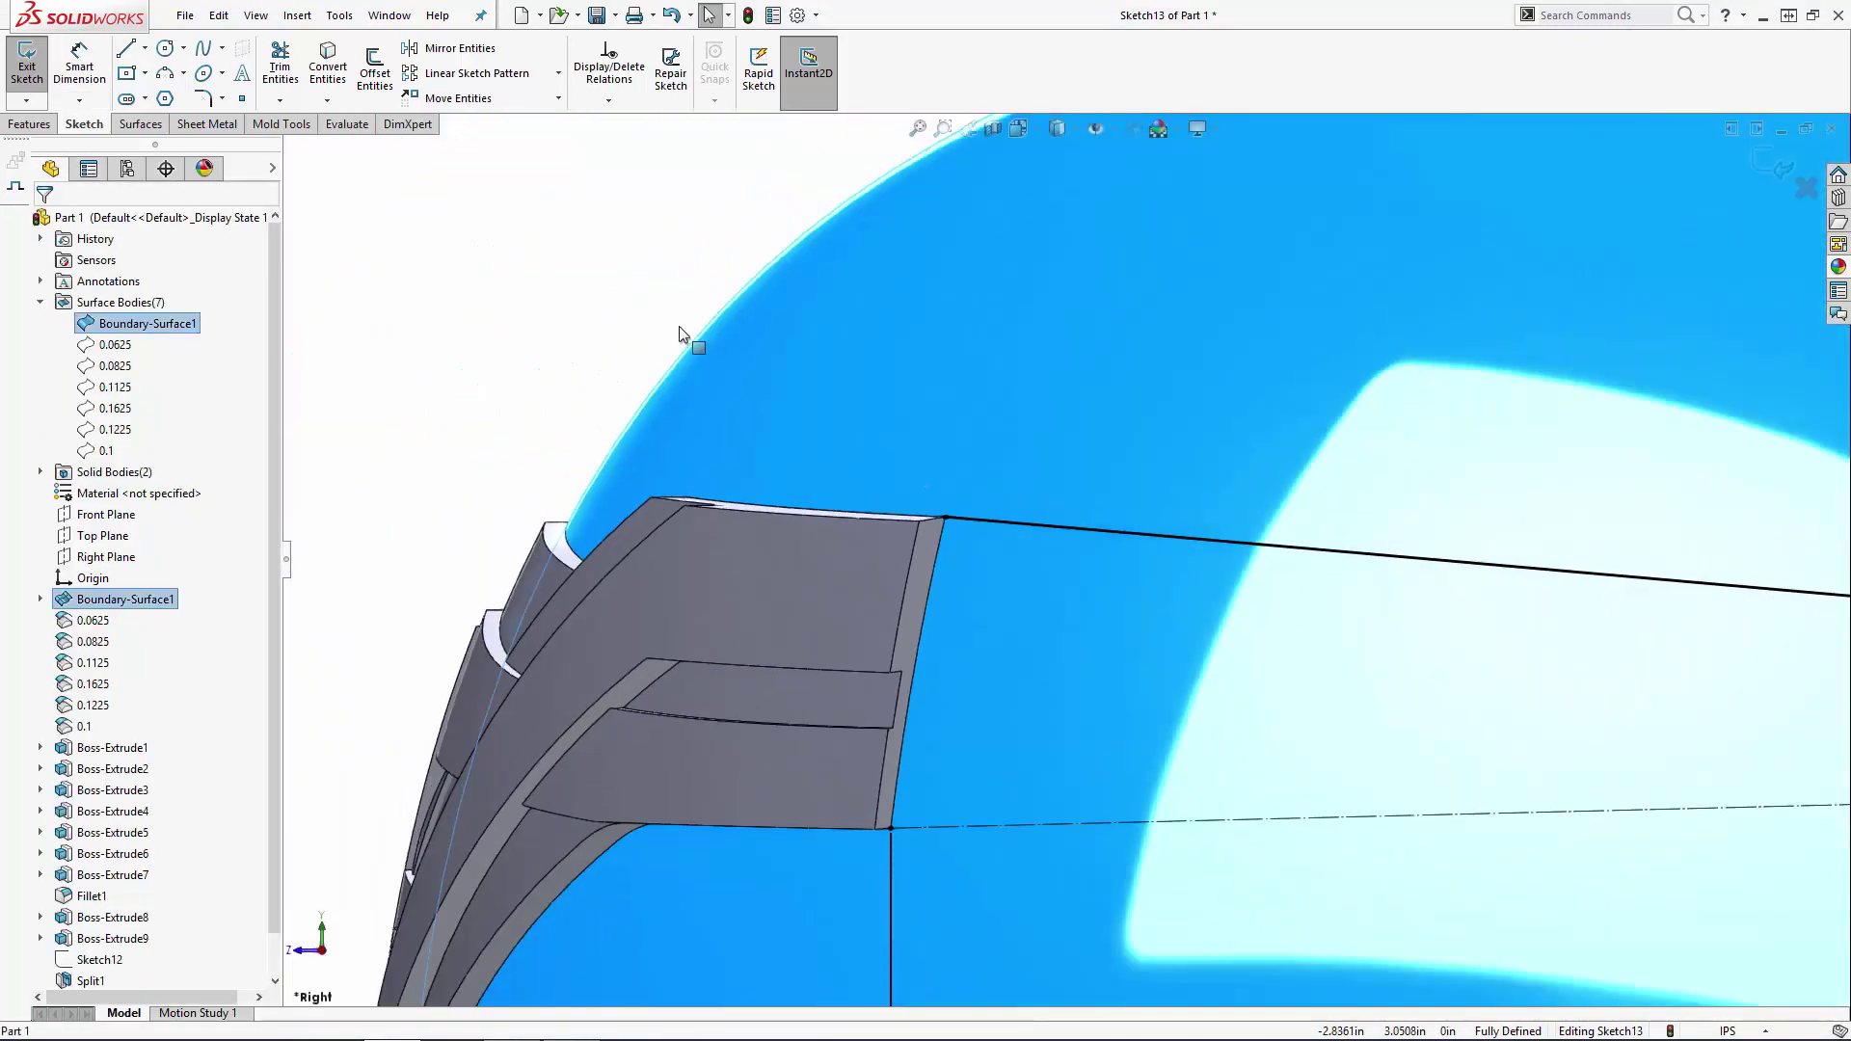
click(683, 330)
middle_drag(683, 330, 537, 620)
scroll(495, 649, down, 3)
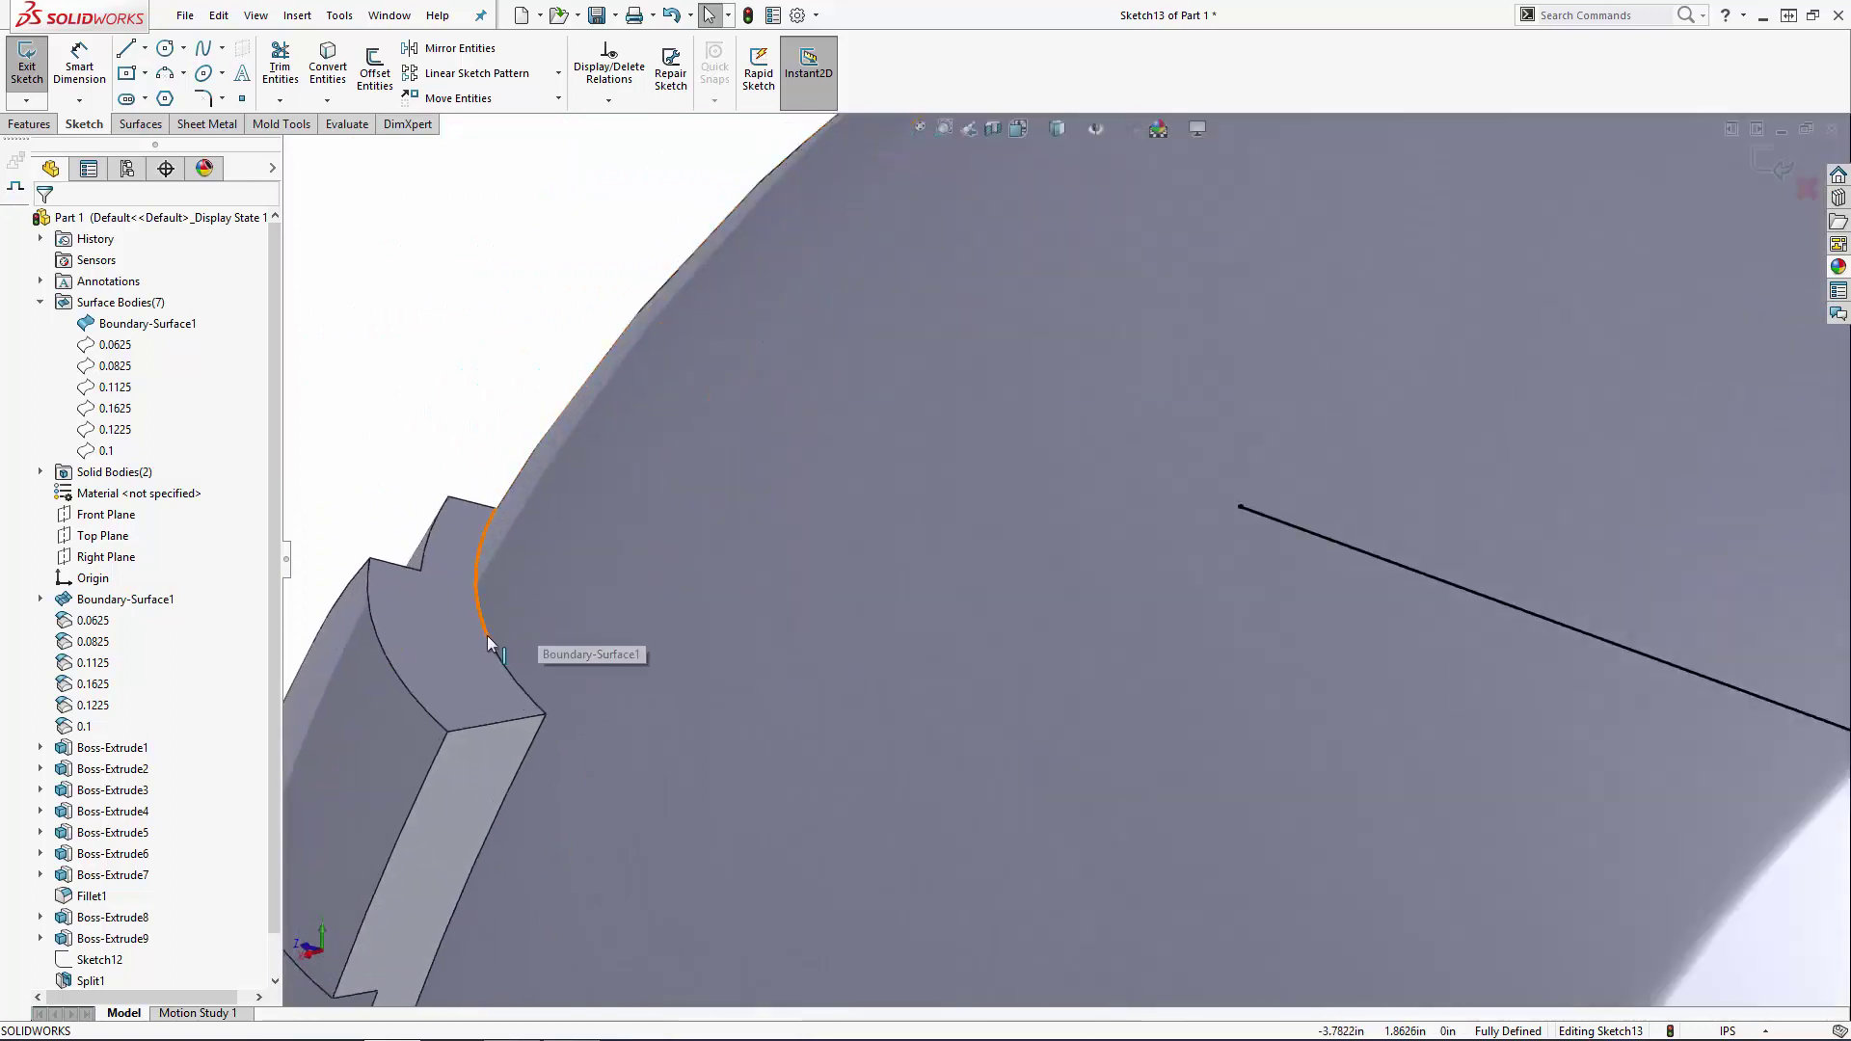
ctrl+click(1277, 521)
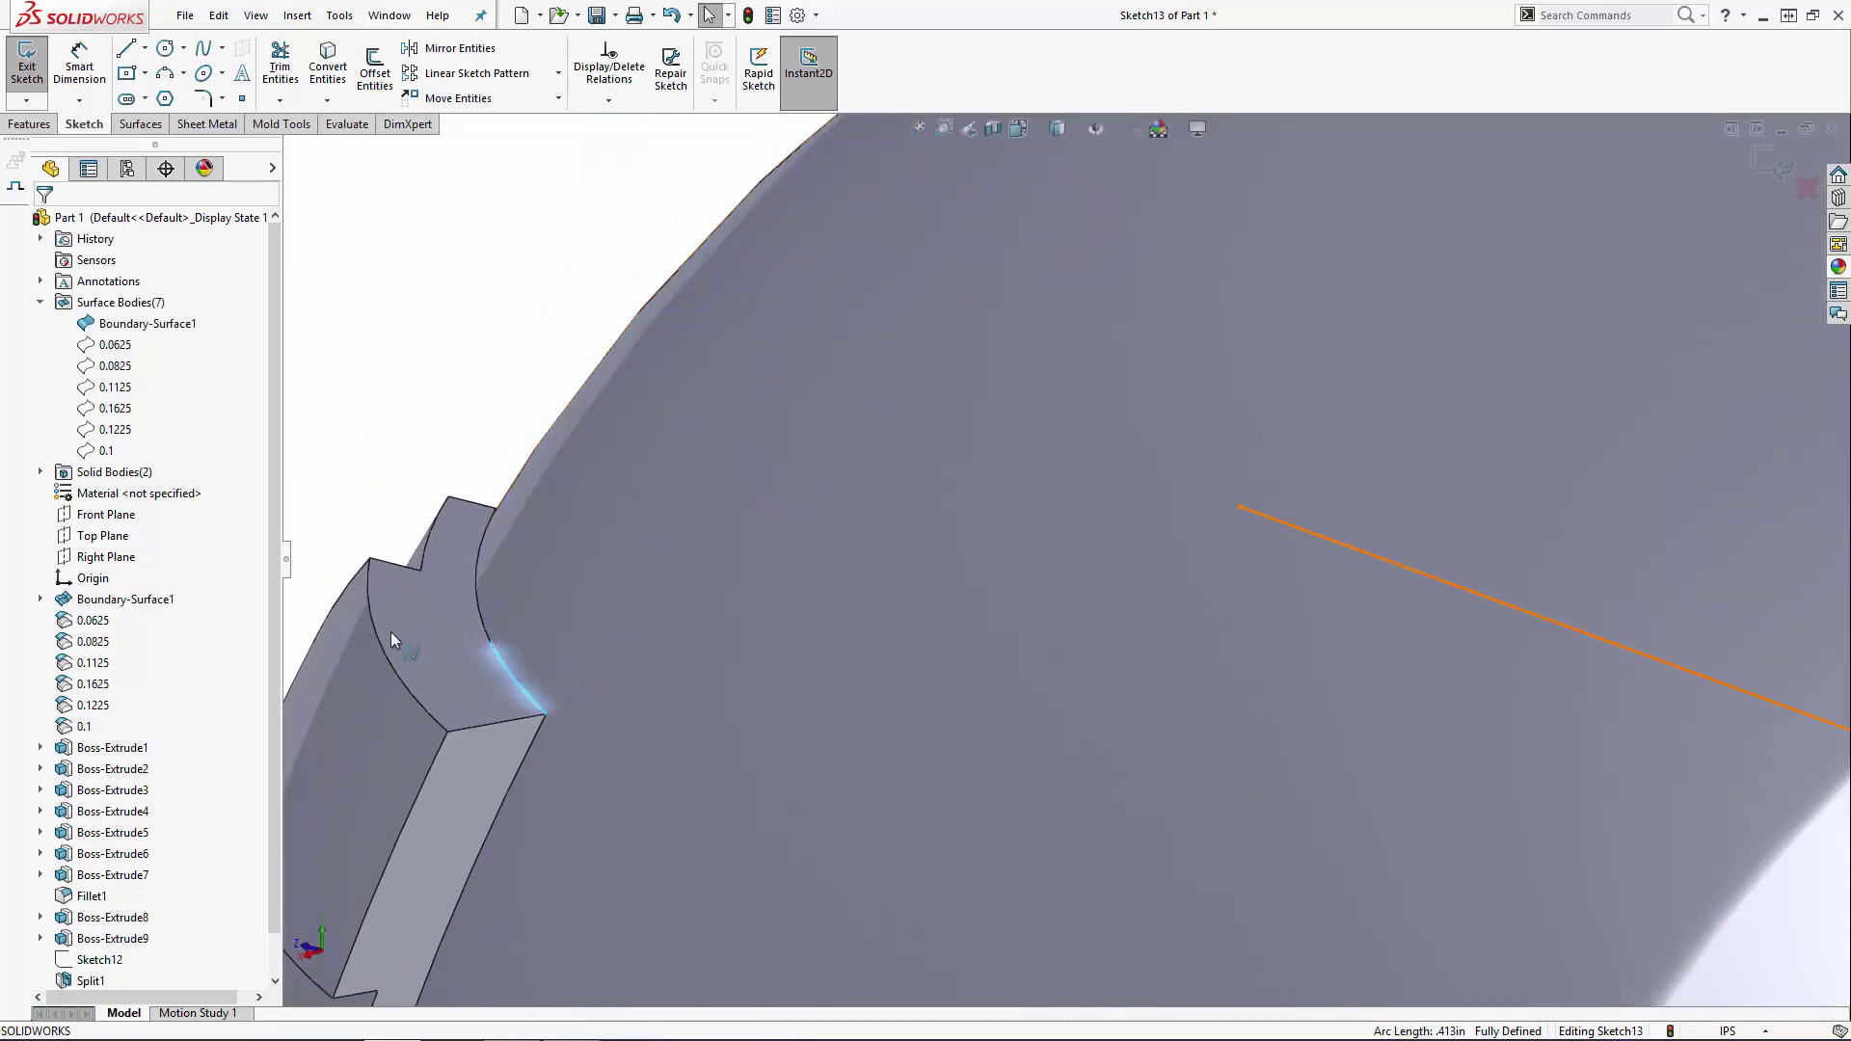
click(50, 534)
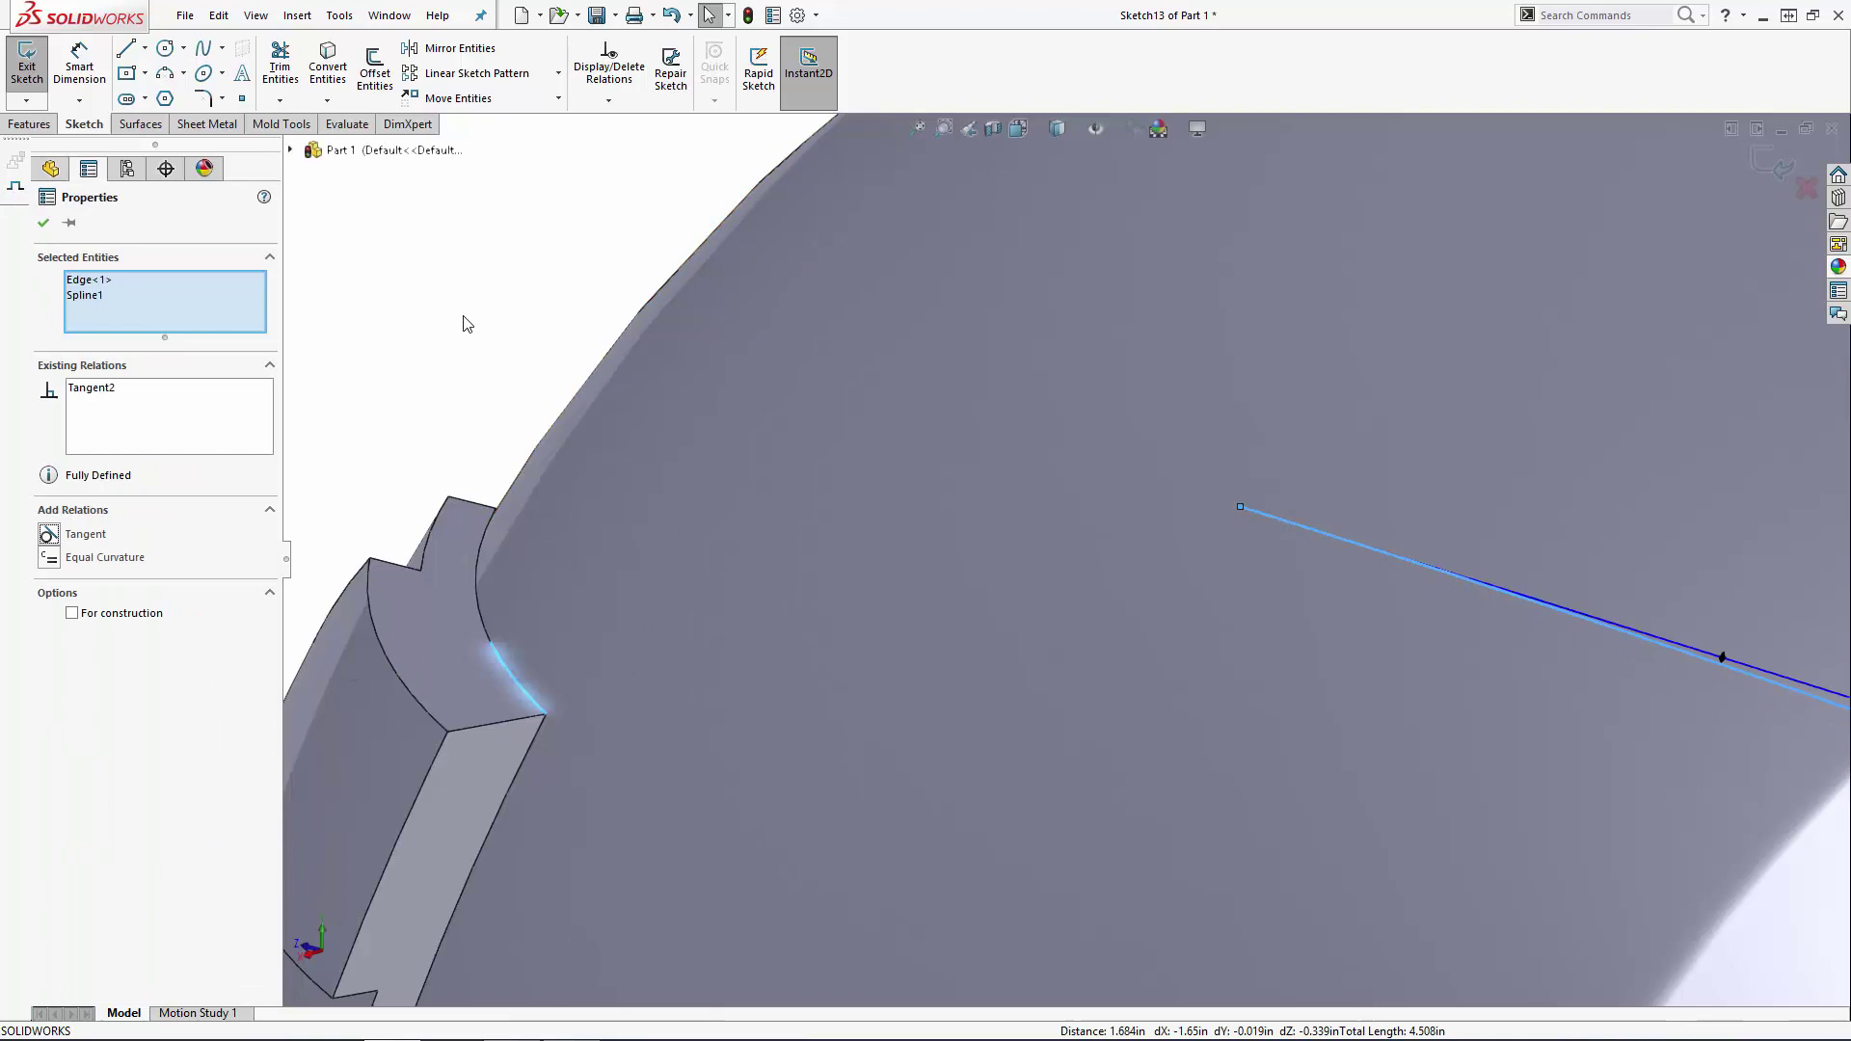
click(467, 322)
scroll(964, 695, up, 9)
click(1024, 129)
click(1128, 238)
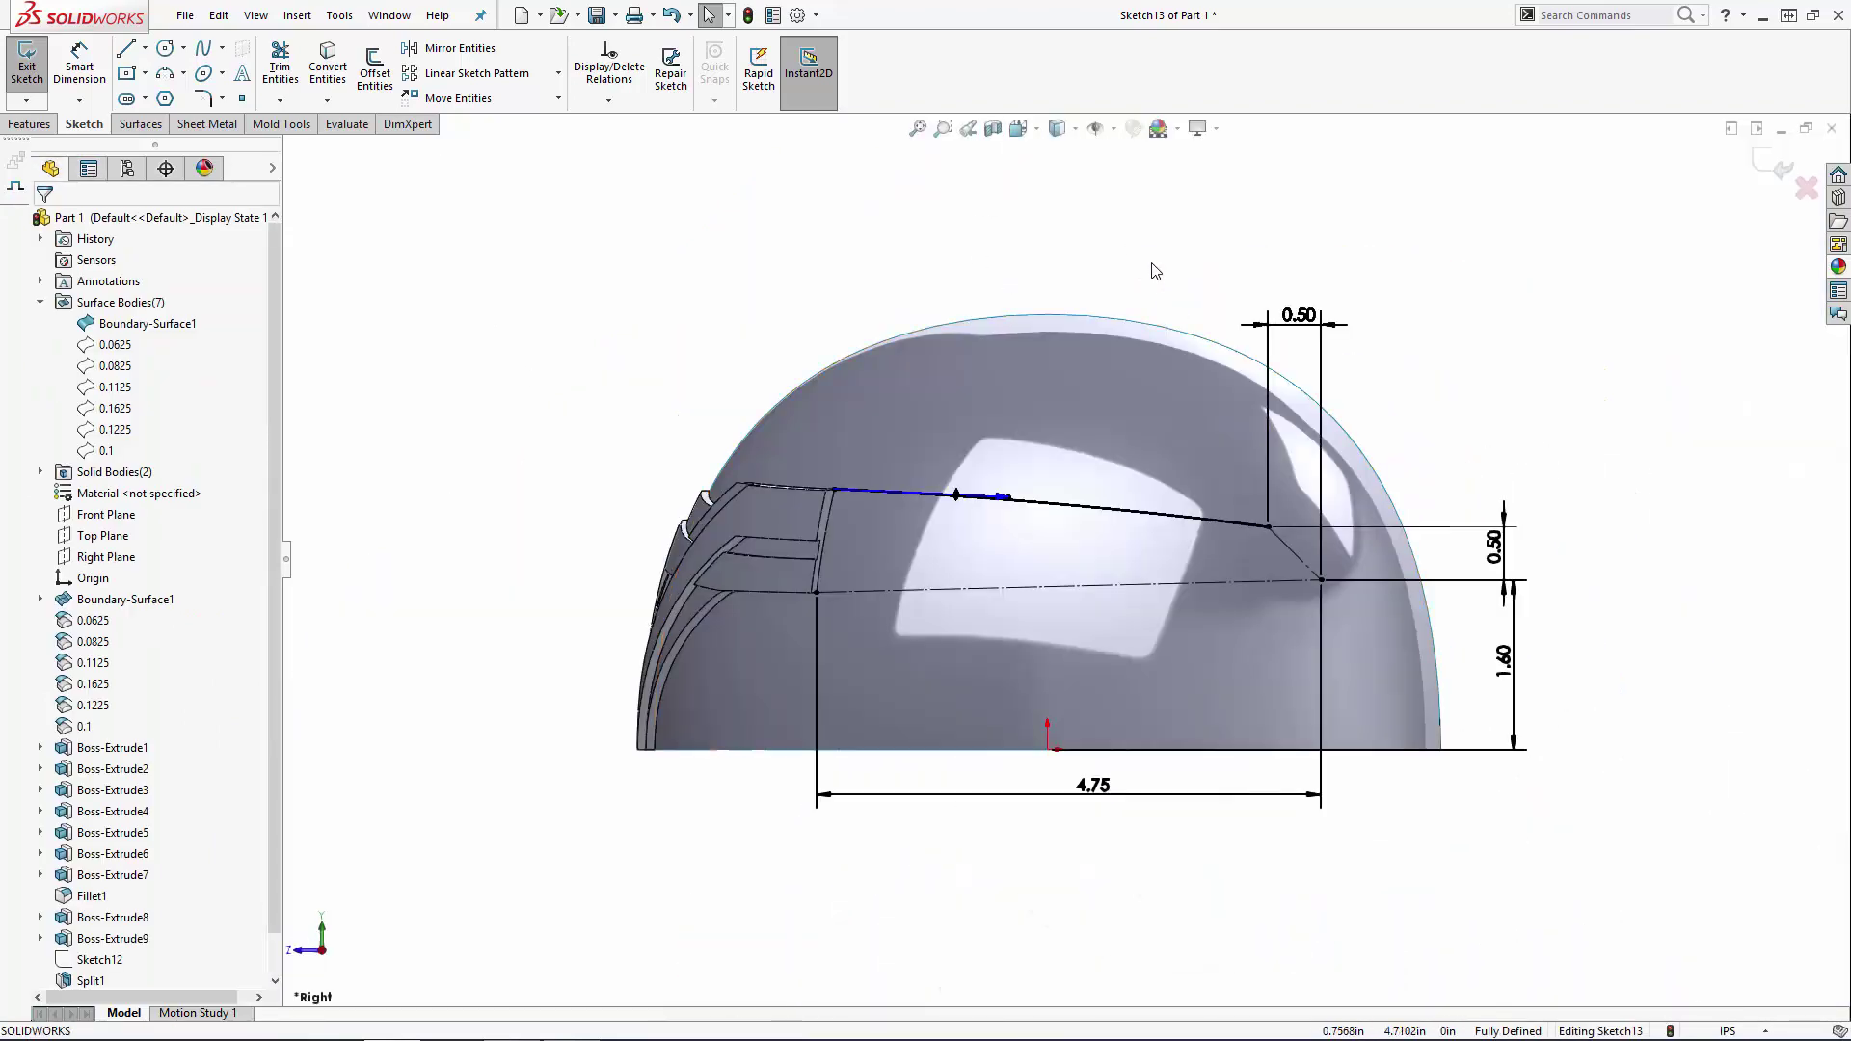
Step: Make the lower construction spline tangent to the front band's bottom inner edge
scroll(886, 592, down, 10)
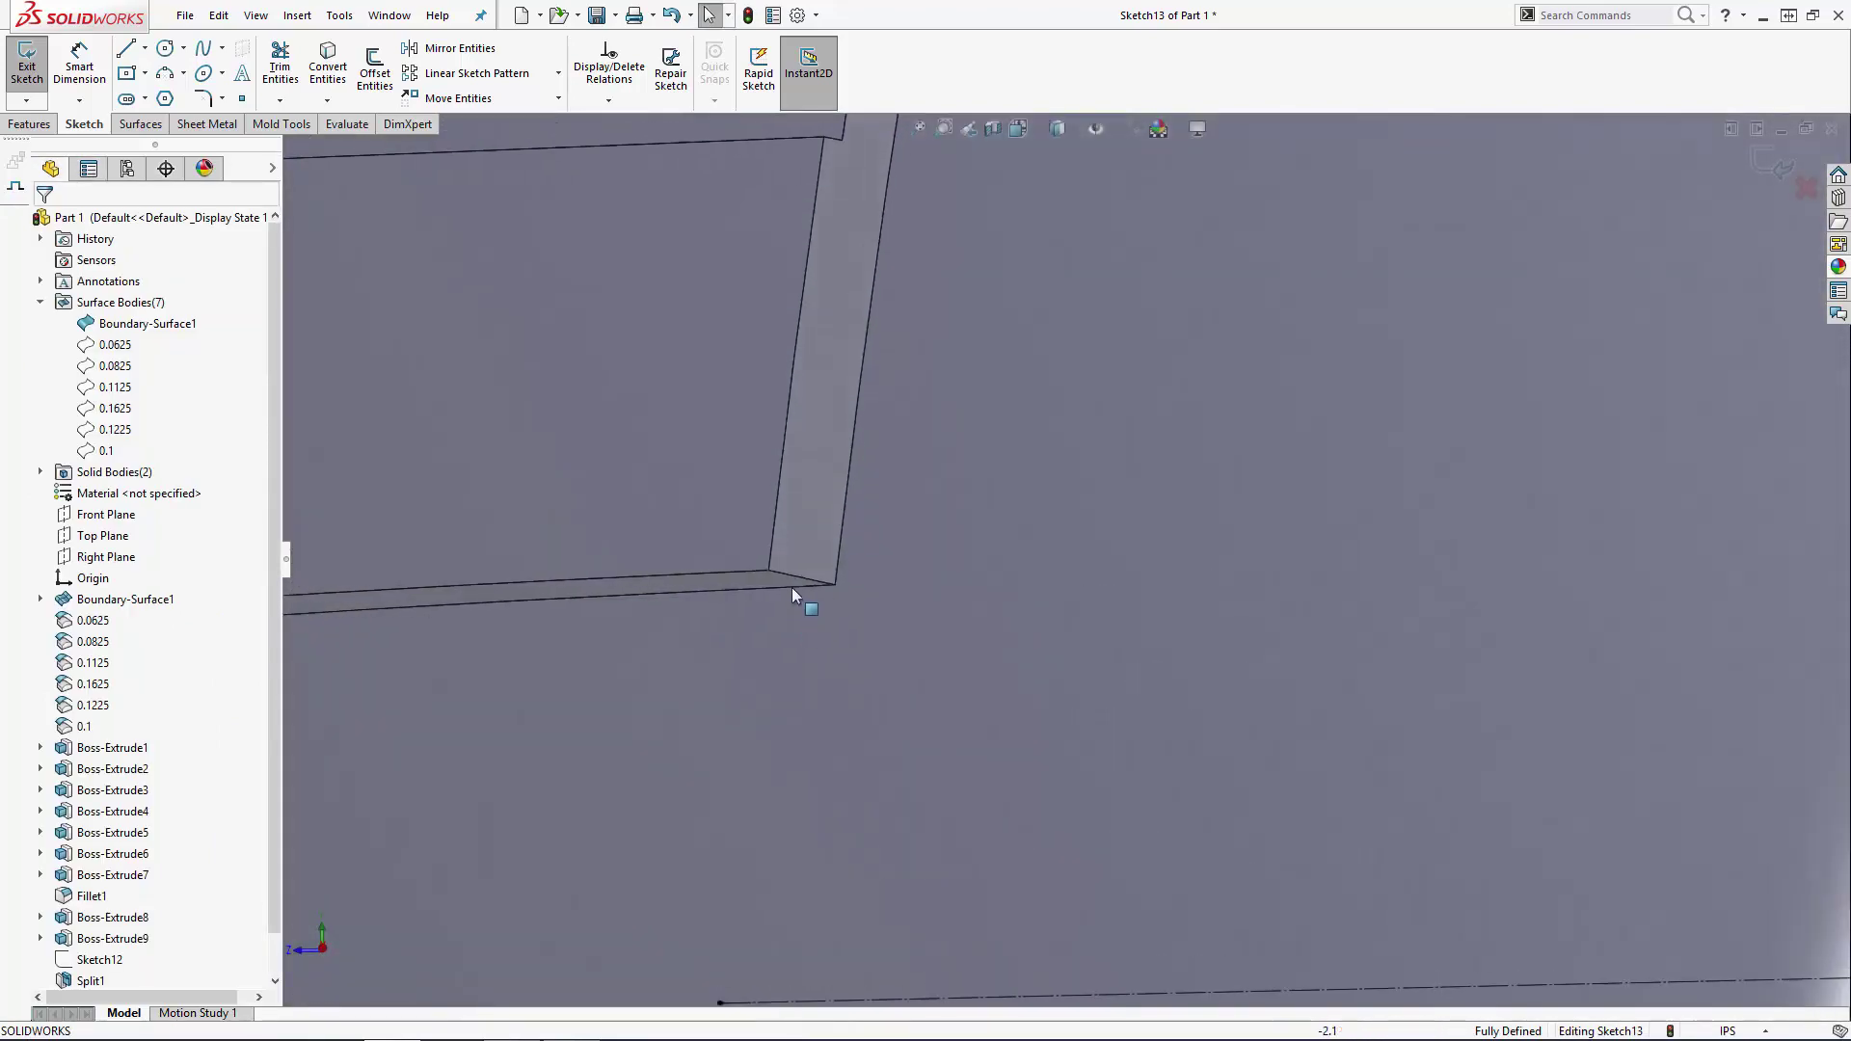
click(792, 588)
scroll(1061, 561, up, 3)
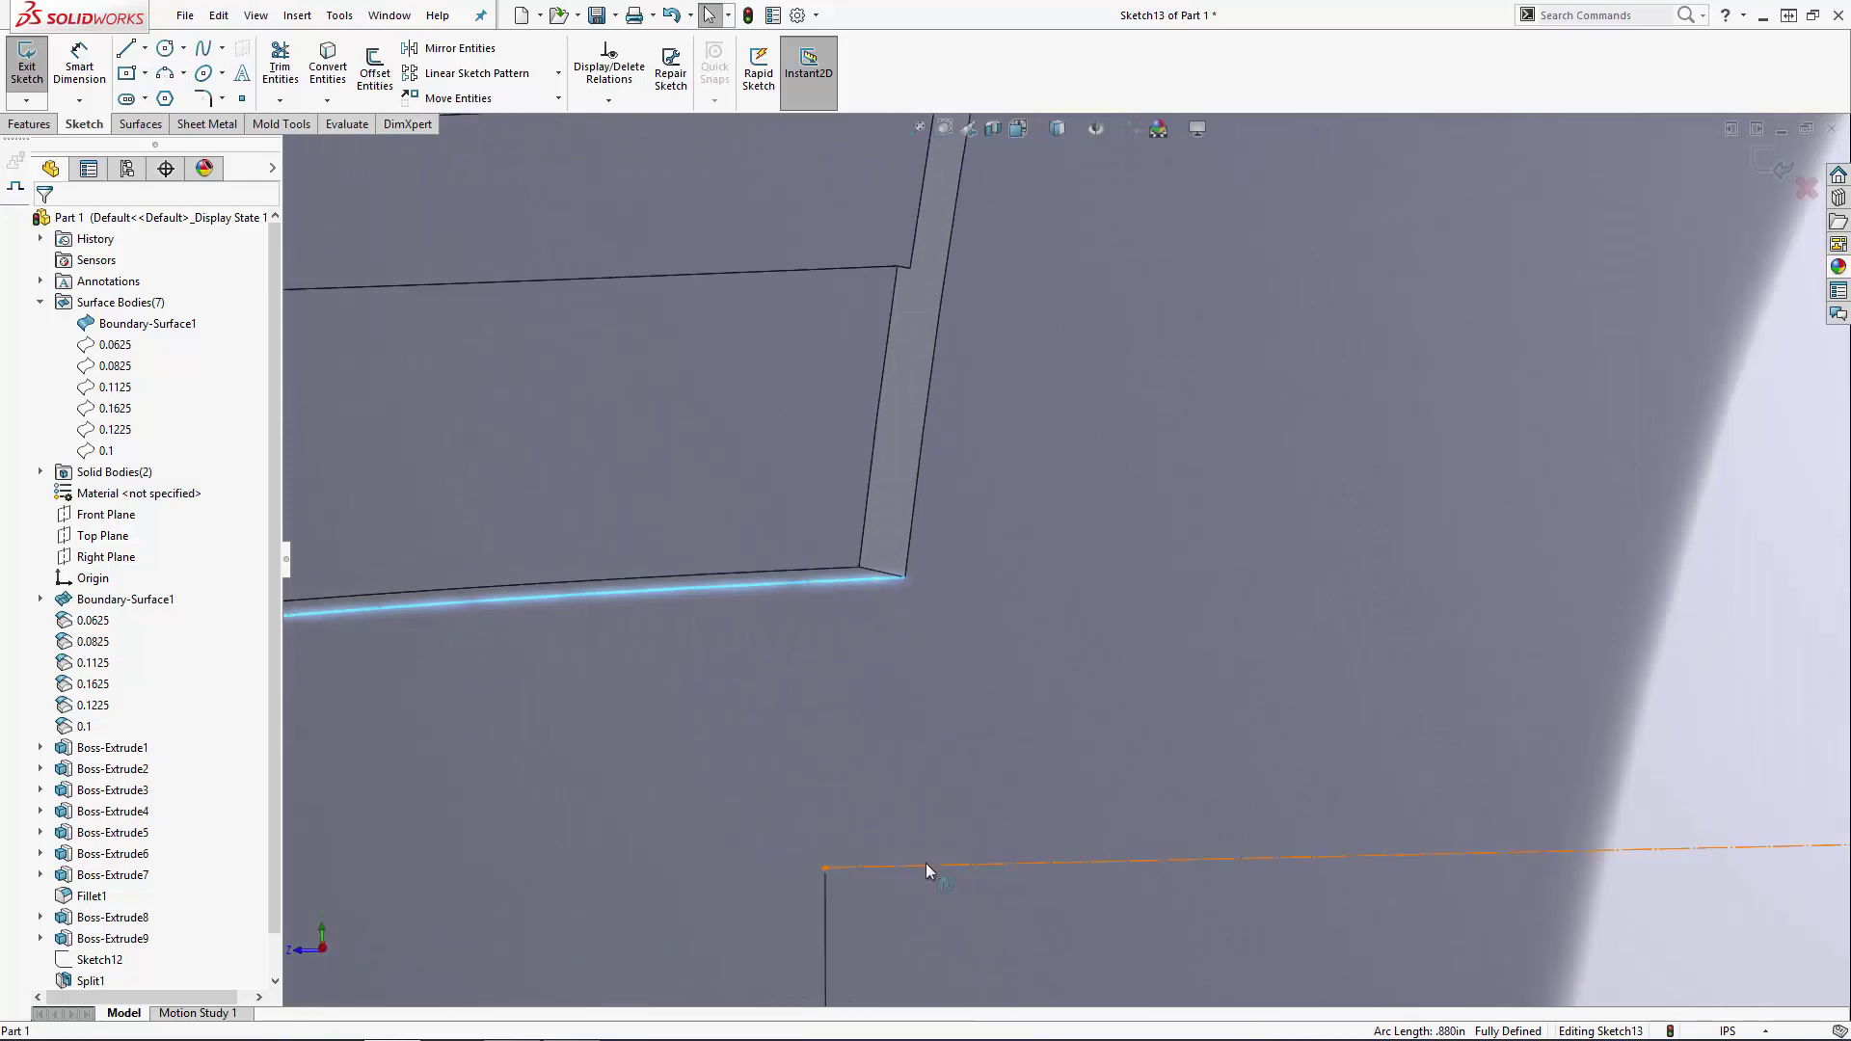
ctrl+click(829, 867)
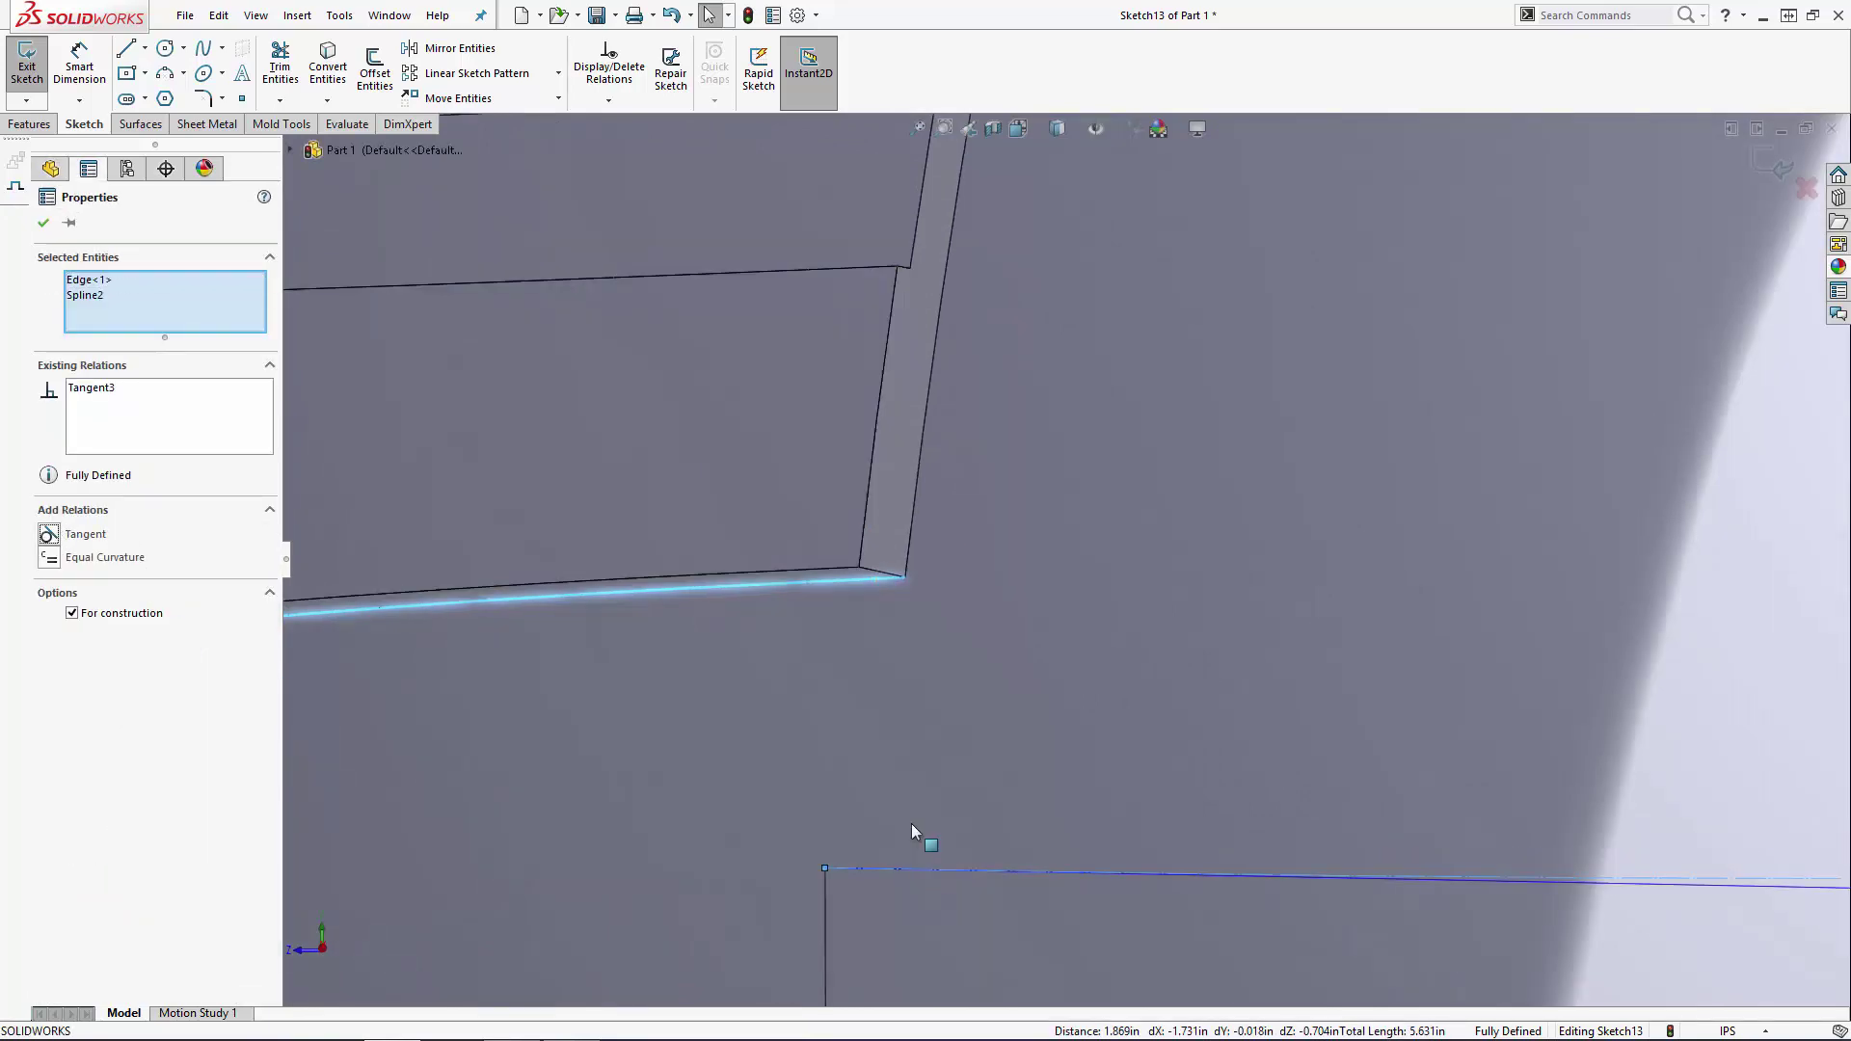
Step: Return to the Right view and dimension the upper spline's front tangent handle as 0.7 in
scroll(964, 843, up, 5)
scroll(1061, 849, up, 2)
click(1022, 130)
click(1126, 241)
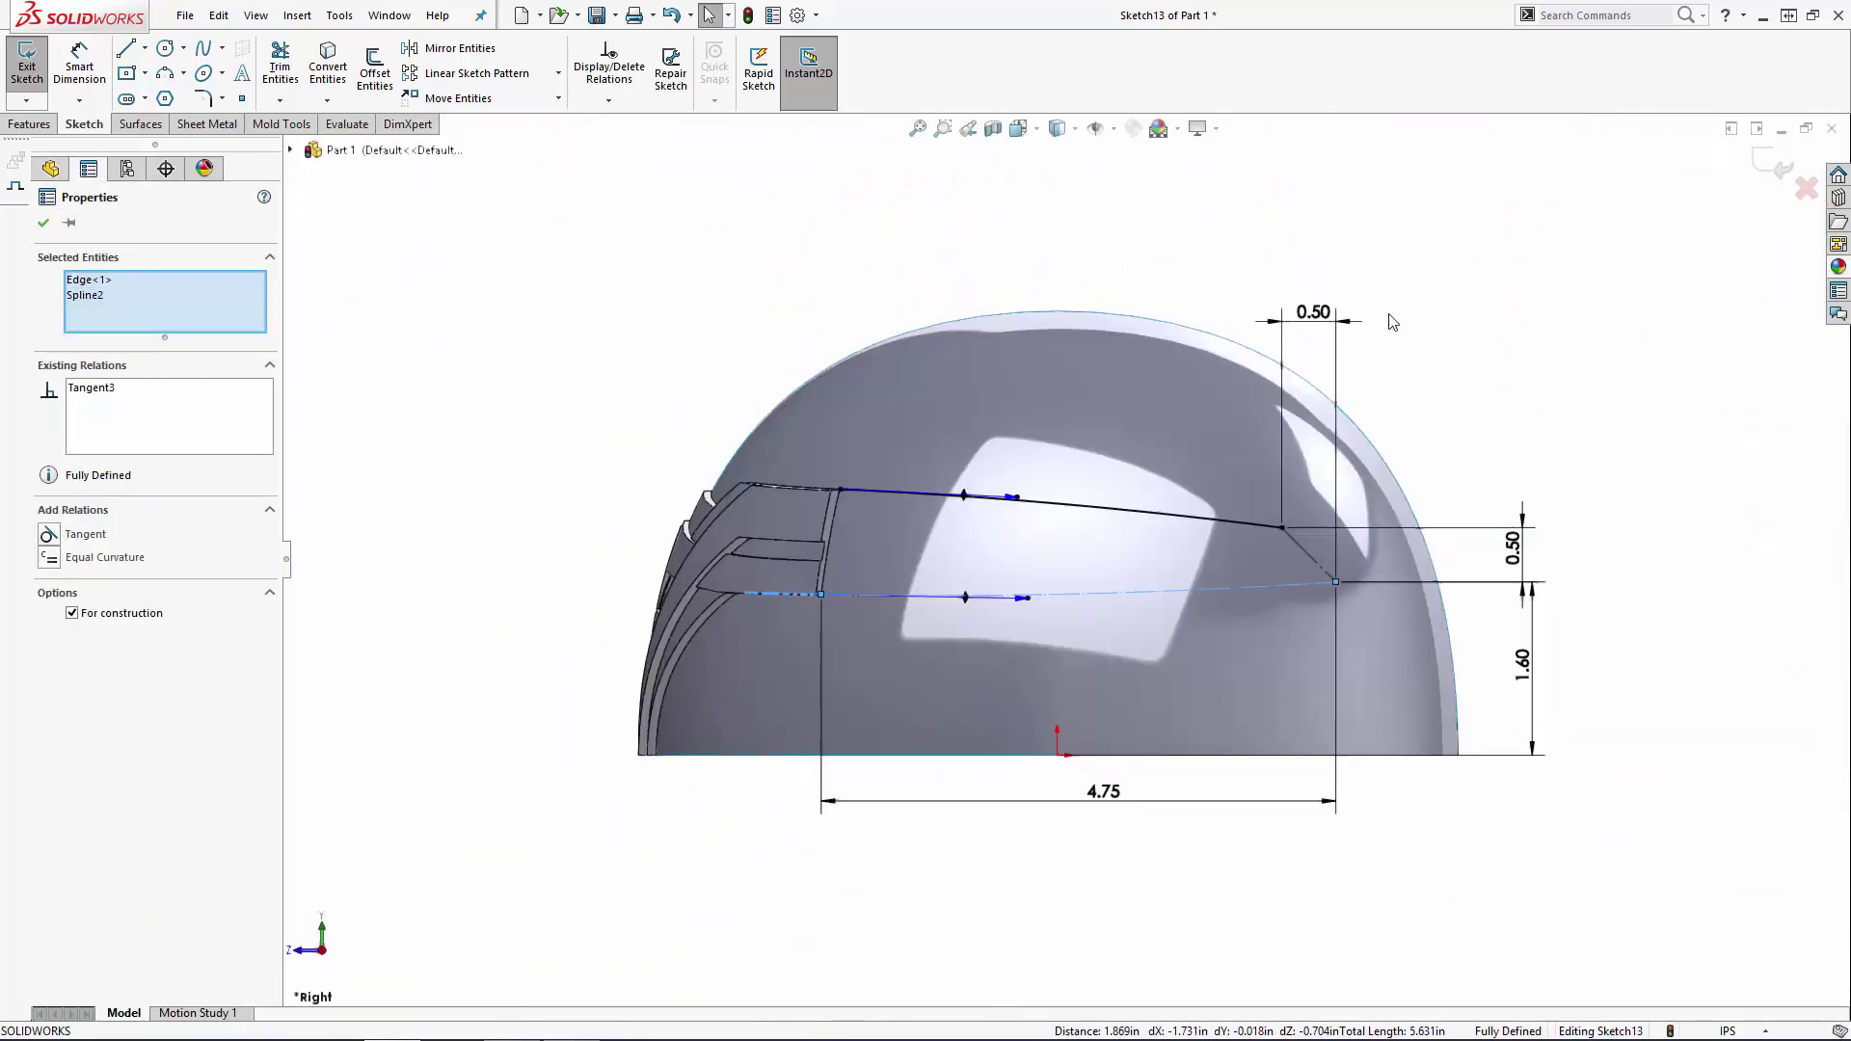
click(1391, 318)
scroll(1186, 502, down, 5)
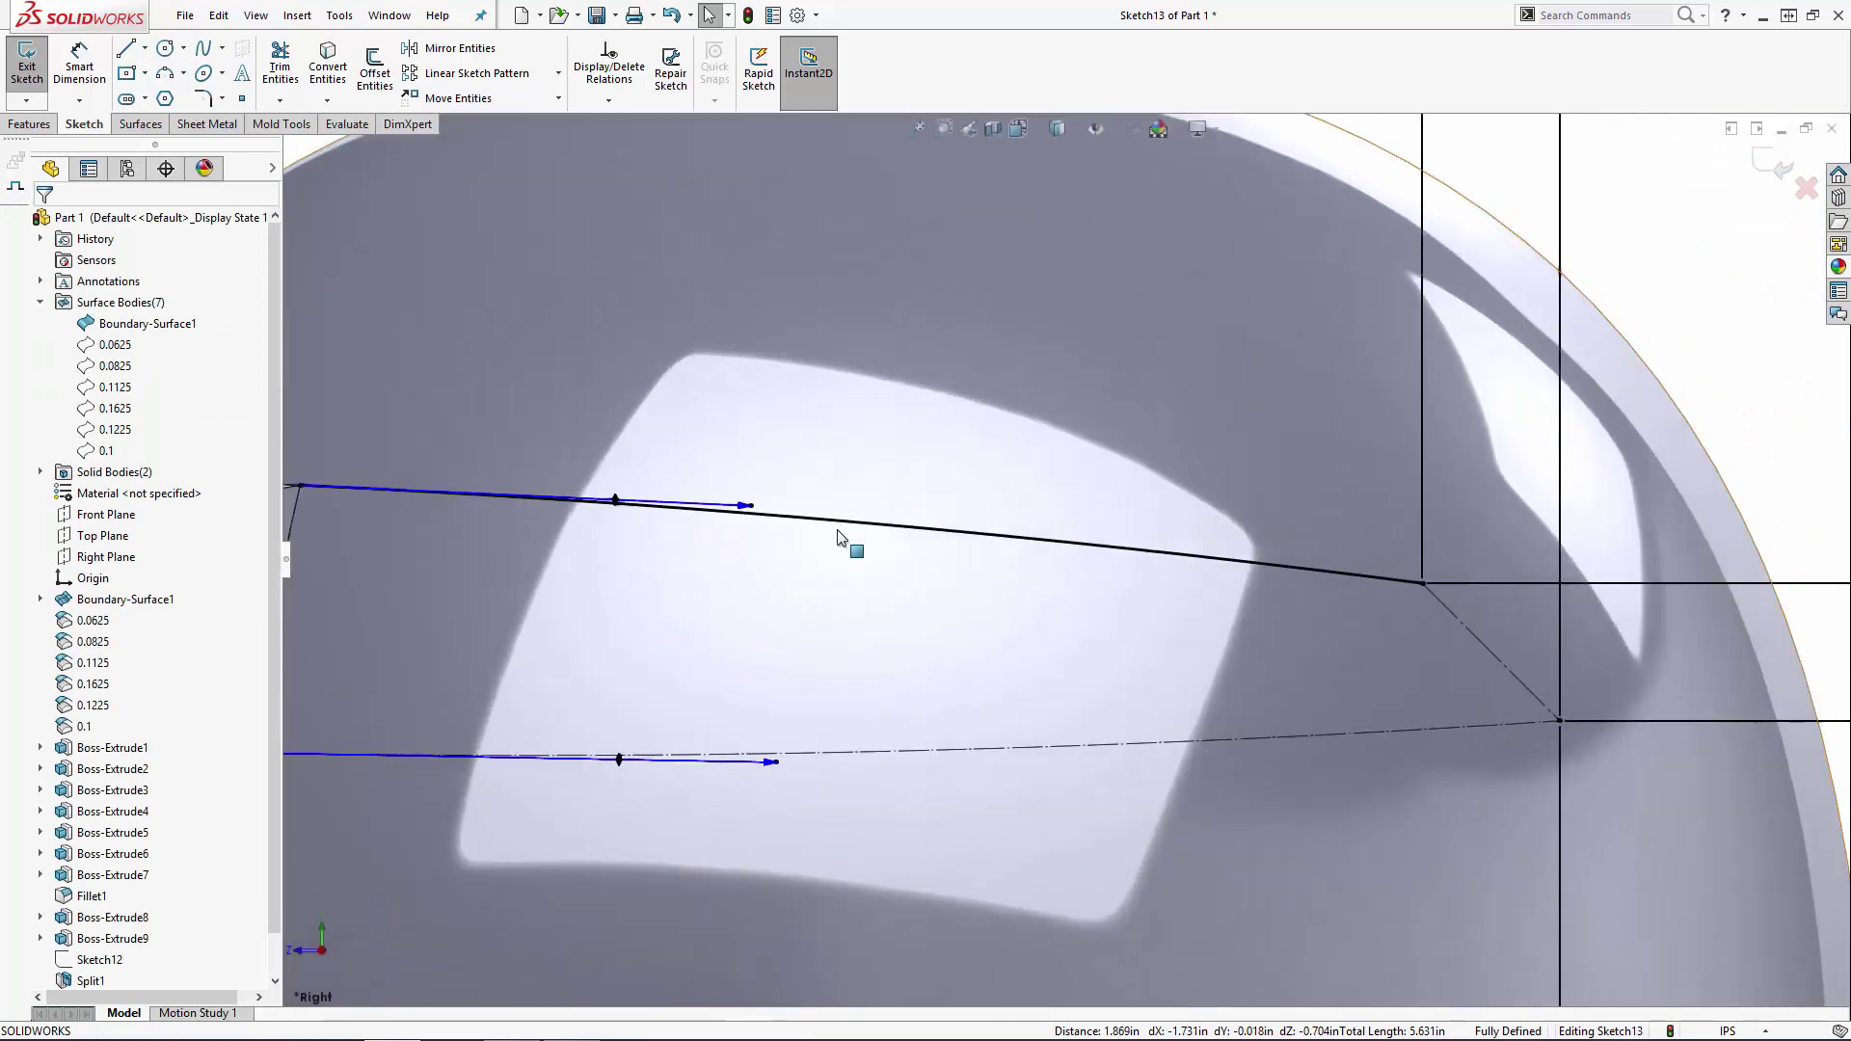
click(93, 67)
click(751, 507)
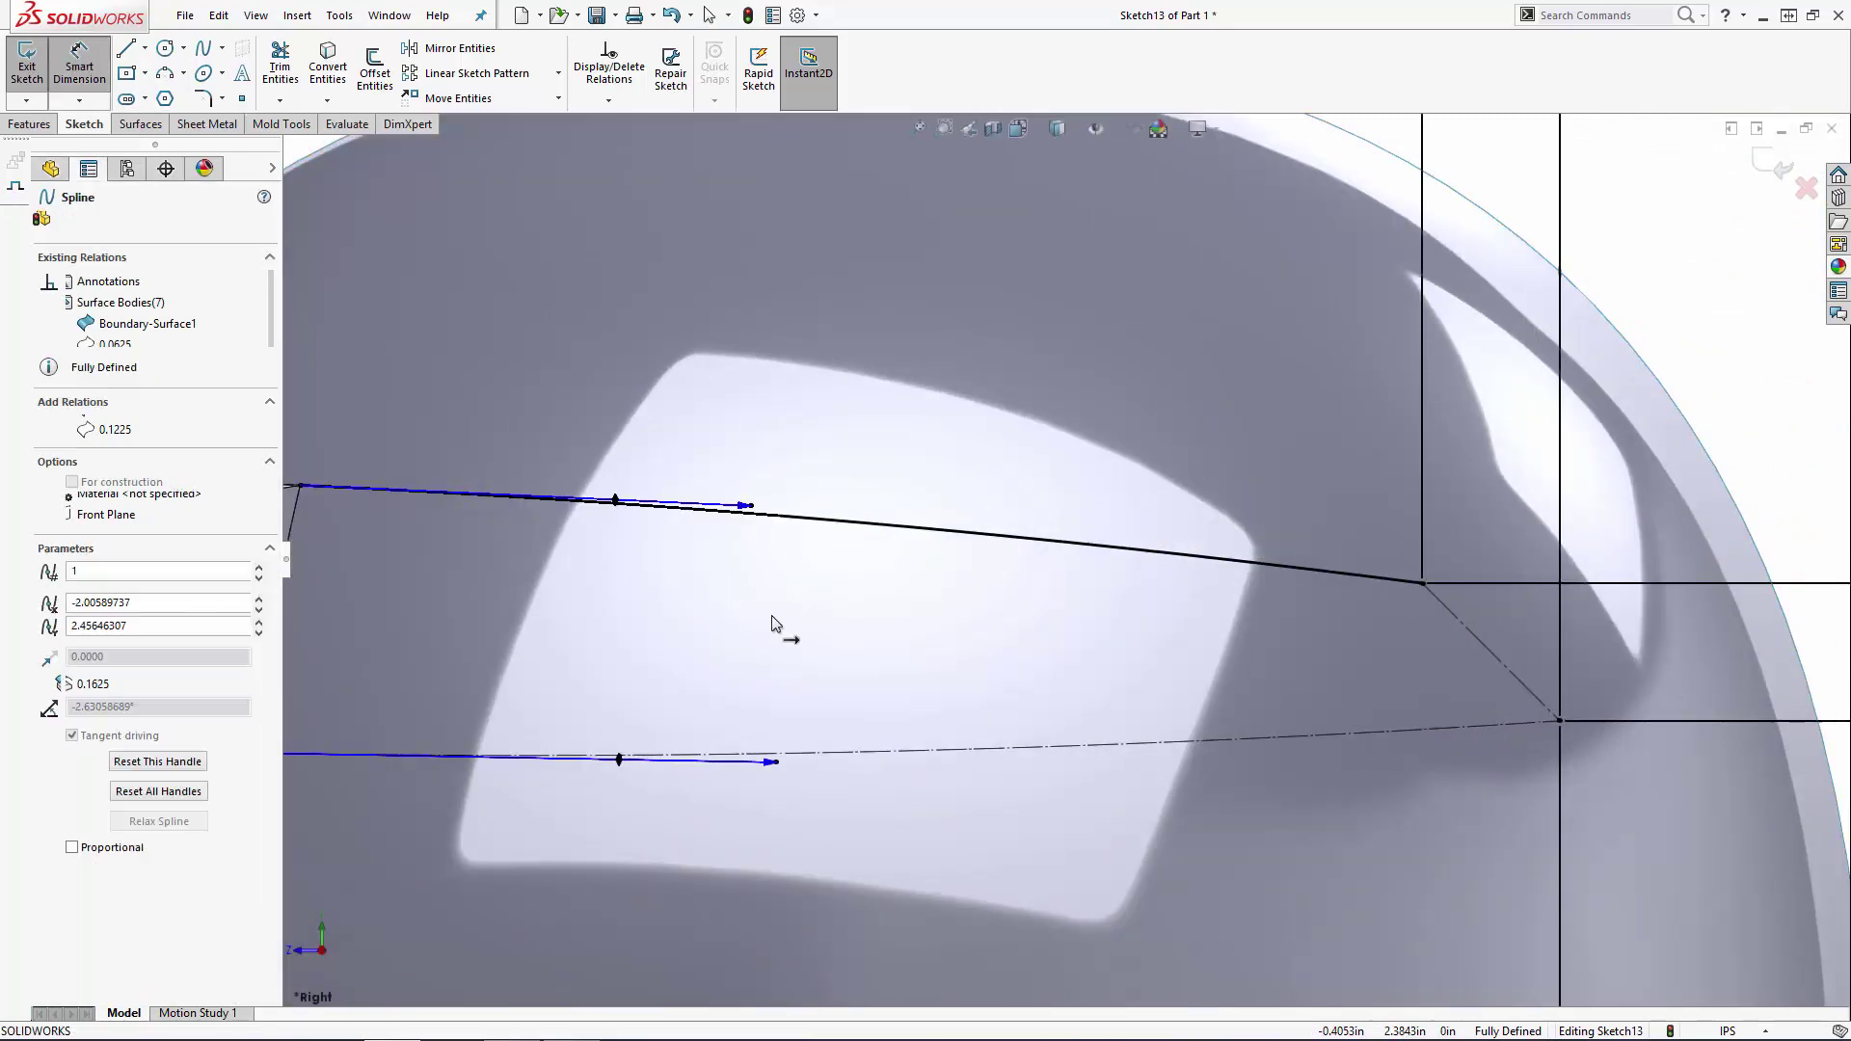
click(888, 654)
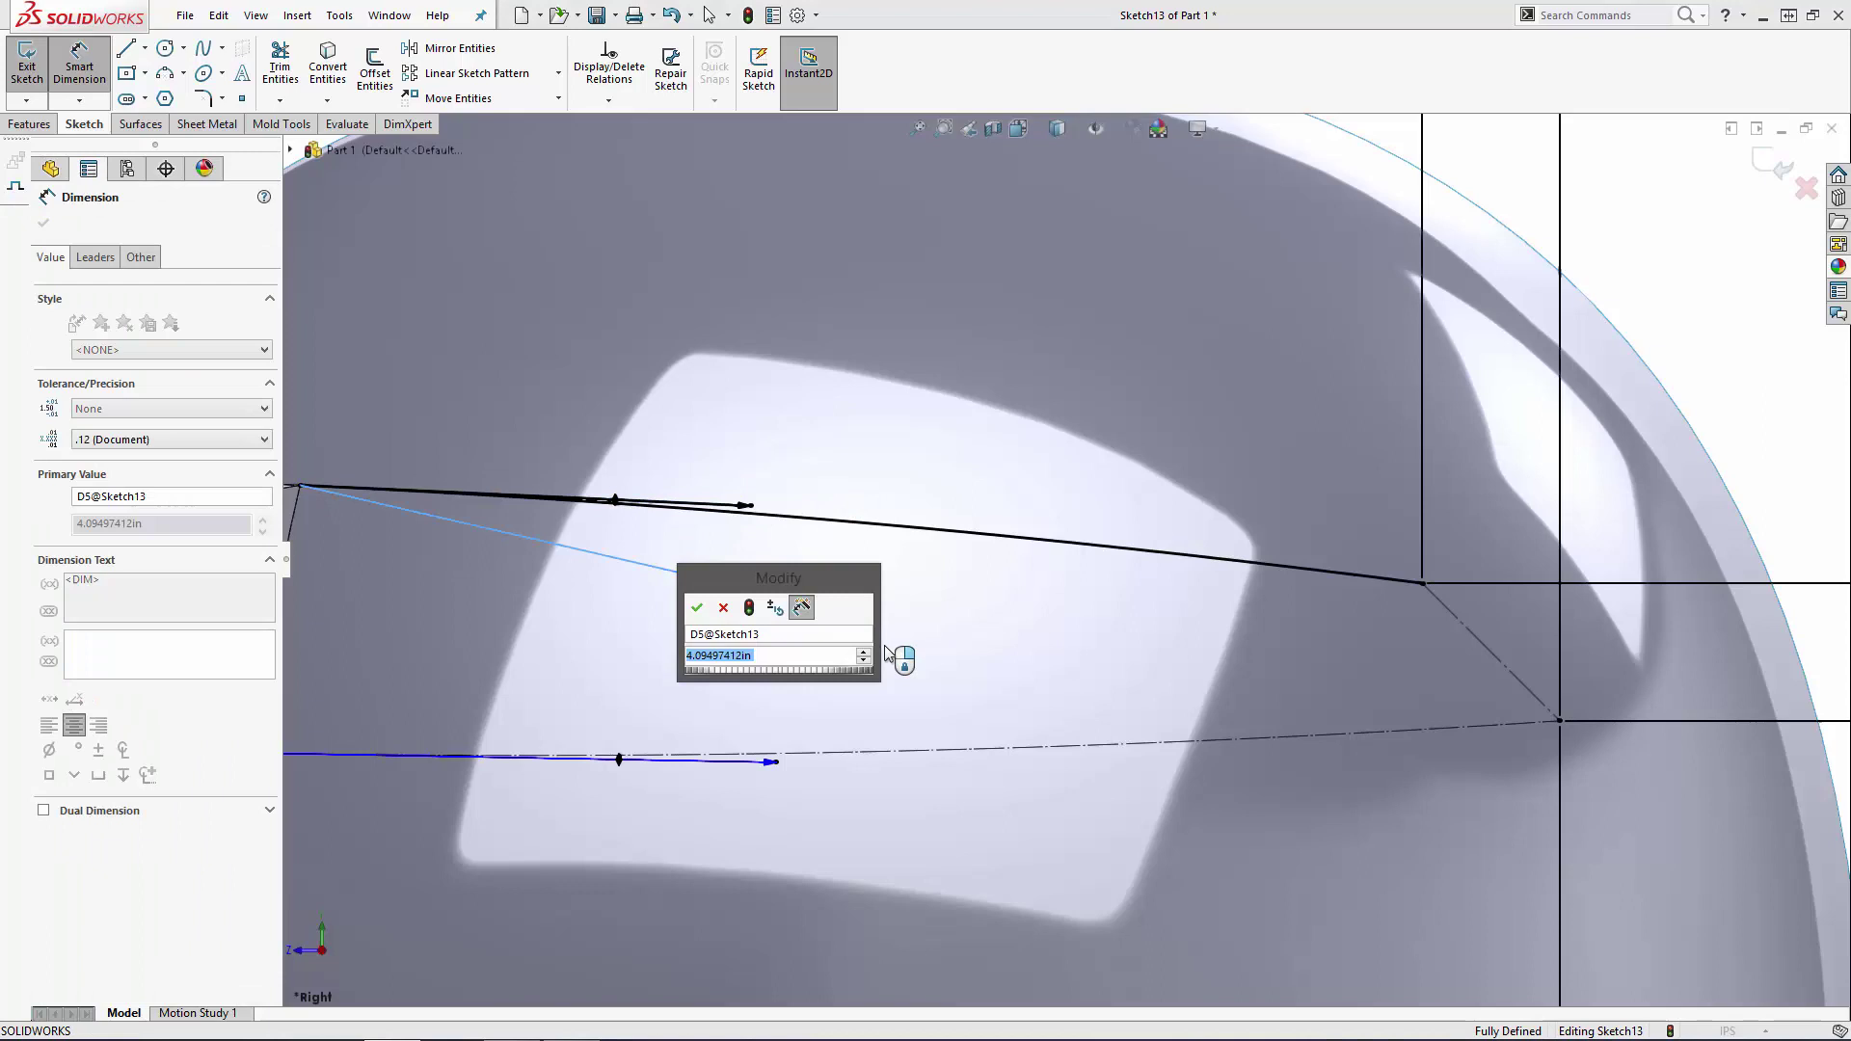
text(0.7)
key(Return)
key(Escape)
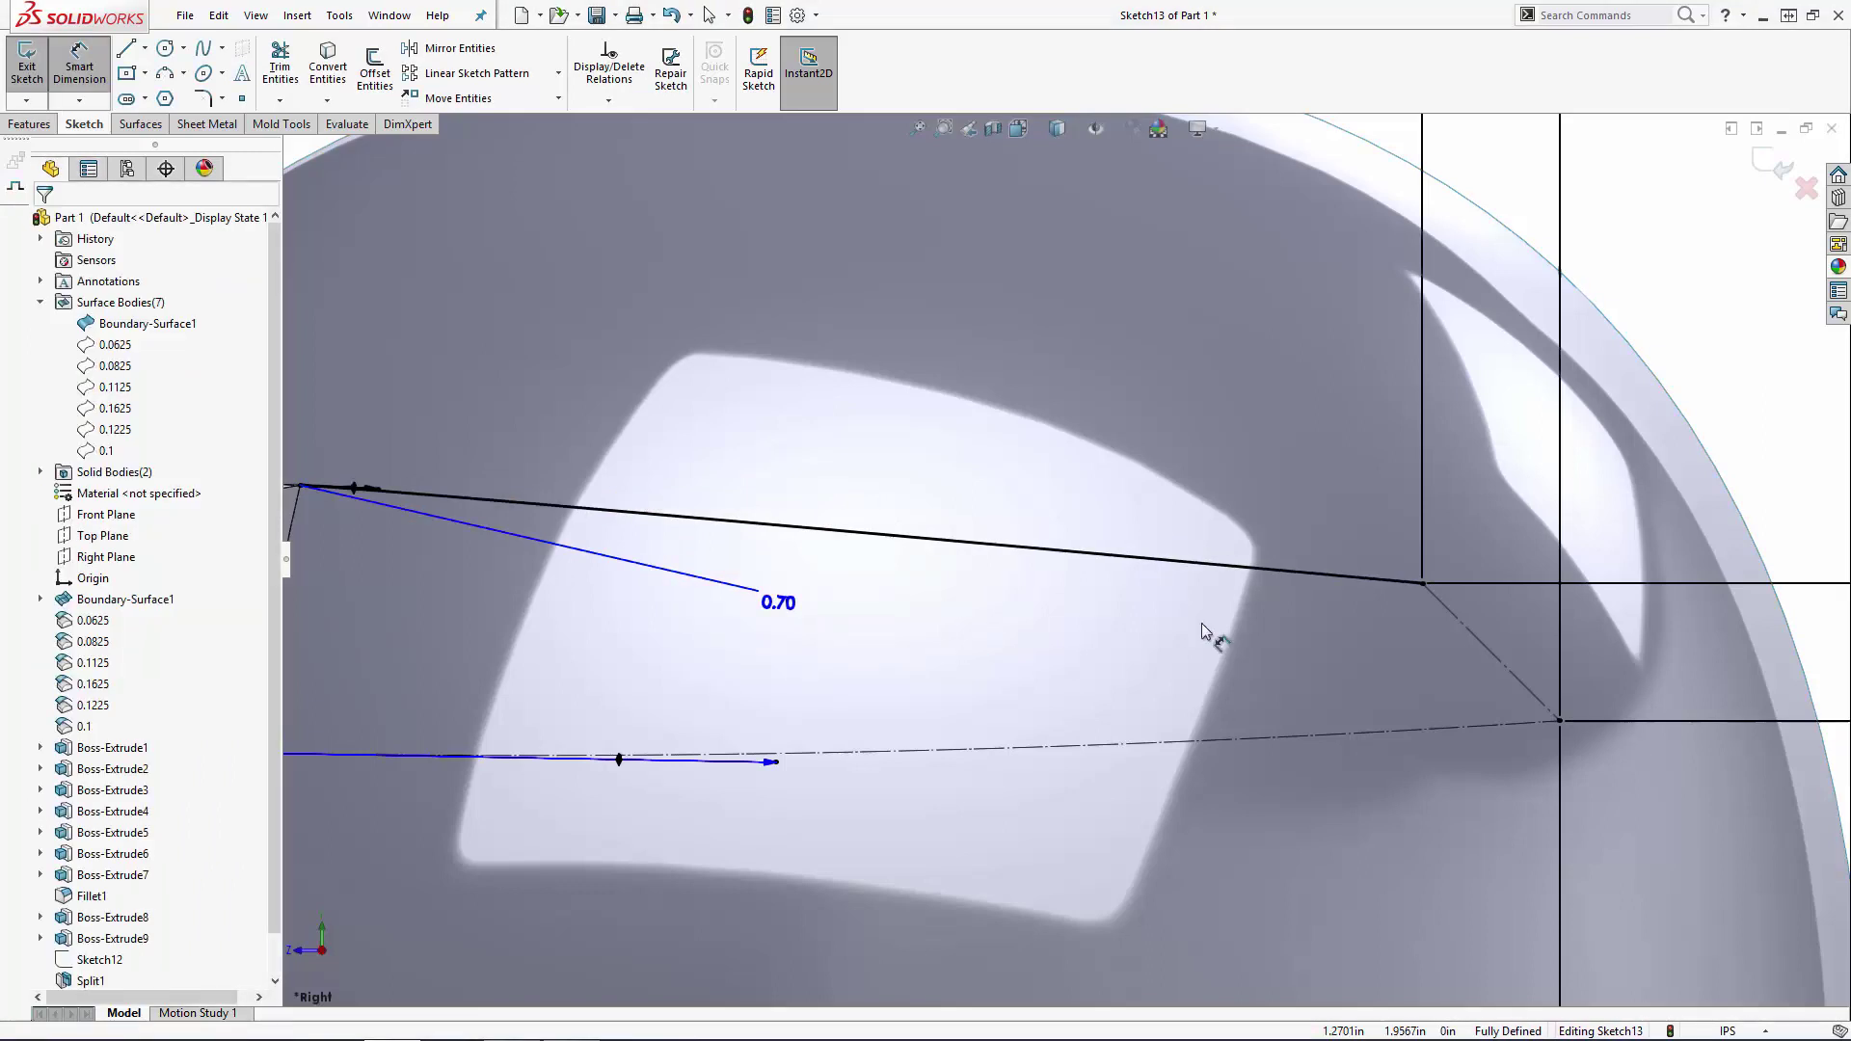
Step: Dimension the lower construction spline's front tangent handle as 0.5 in
click(79, 68)
click(773, 761)
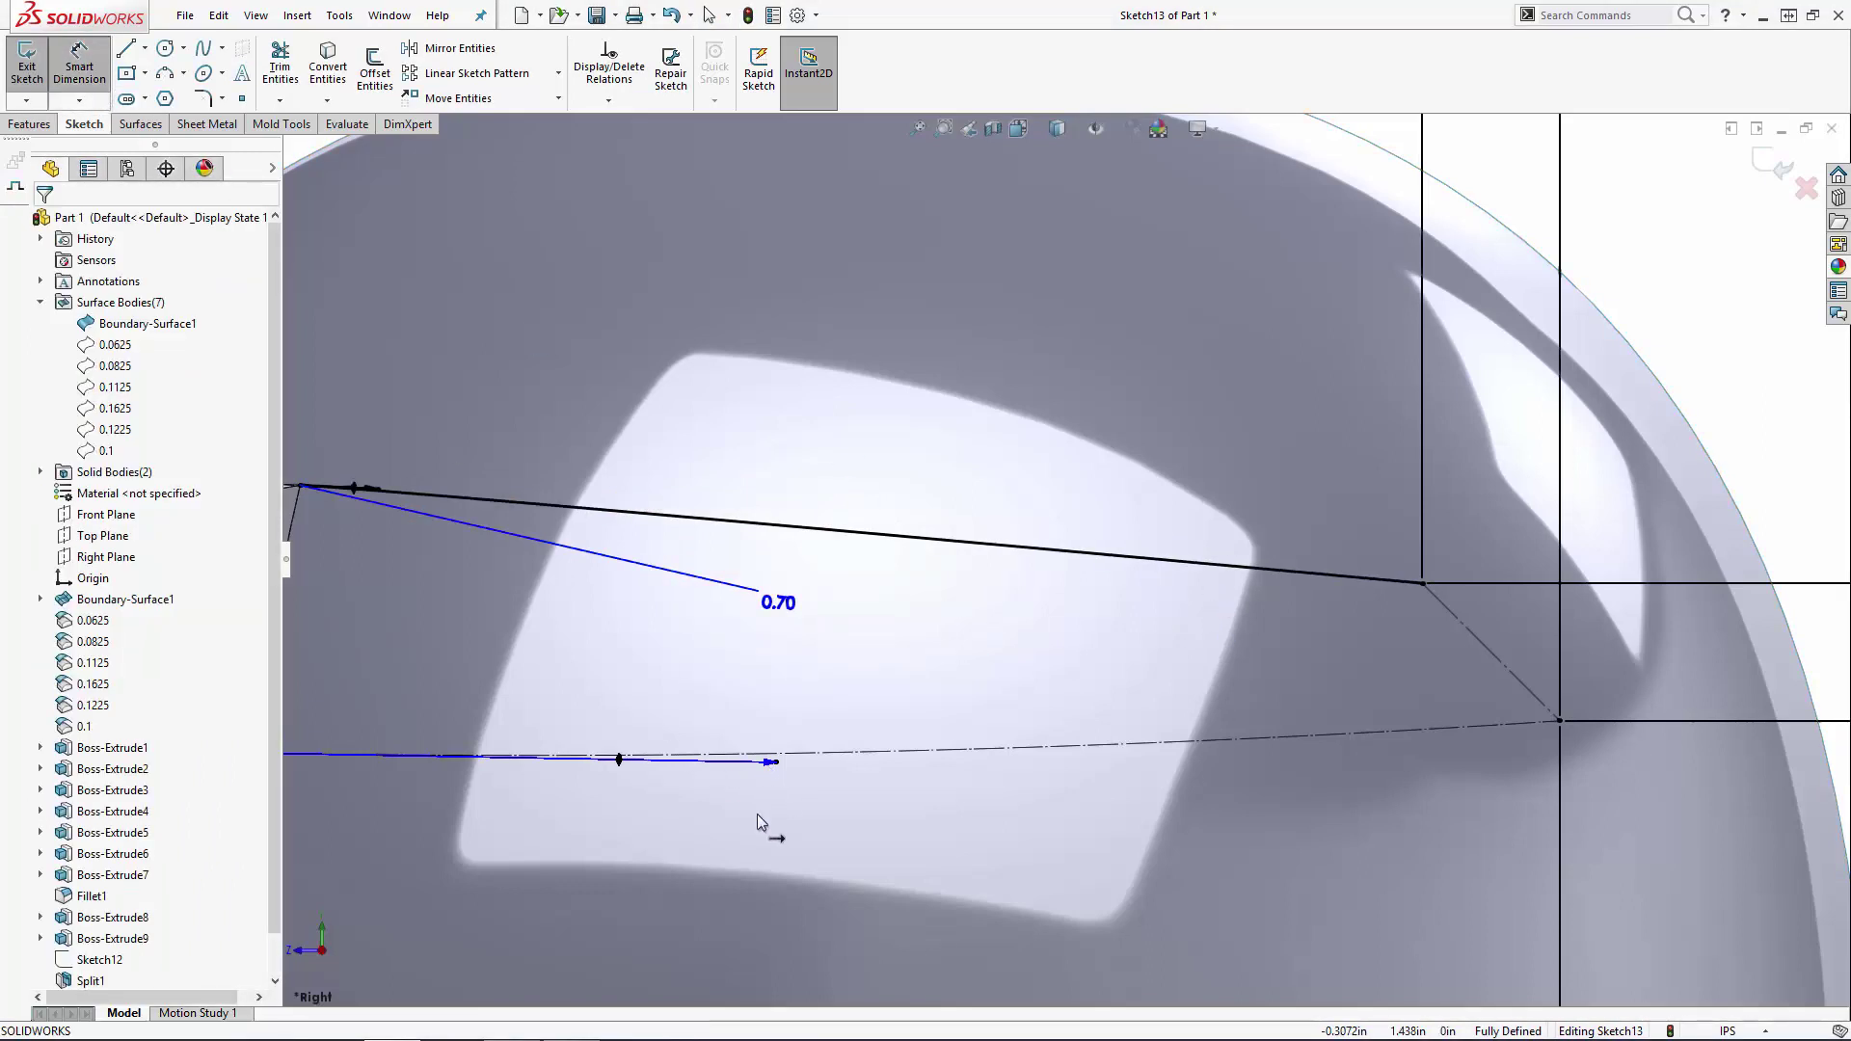
click(806, 895)
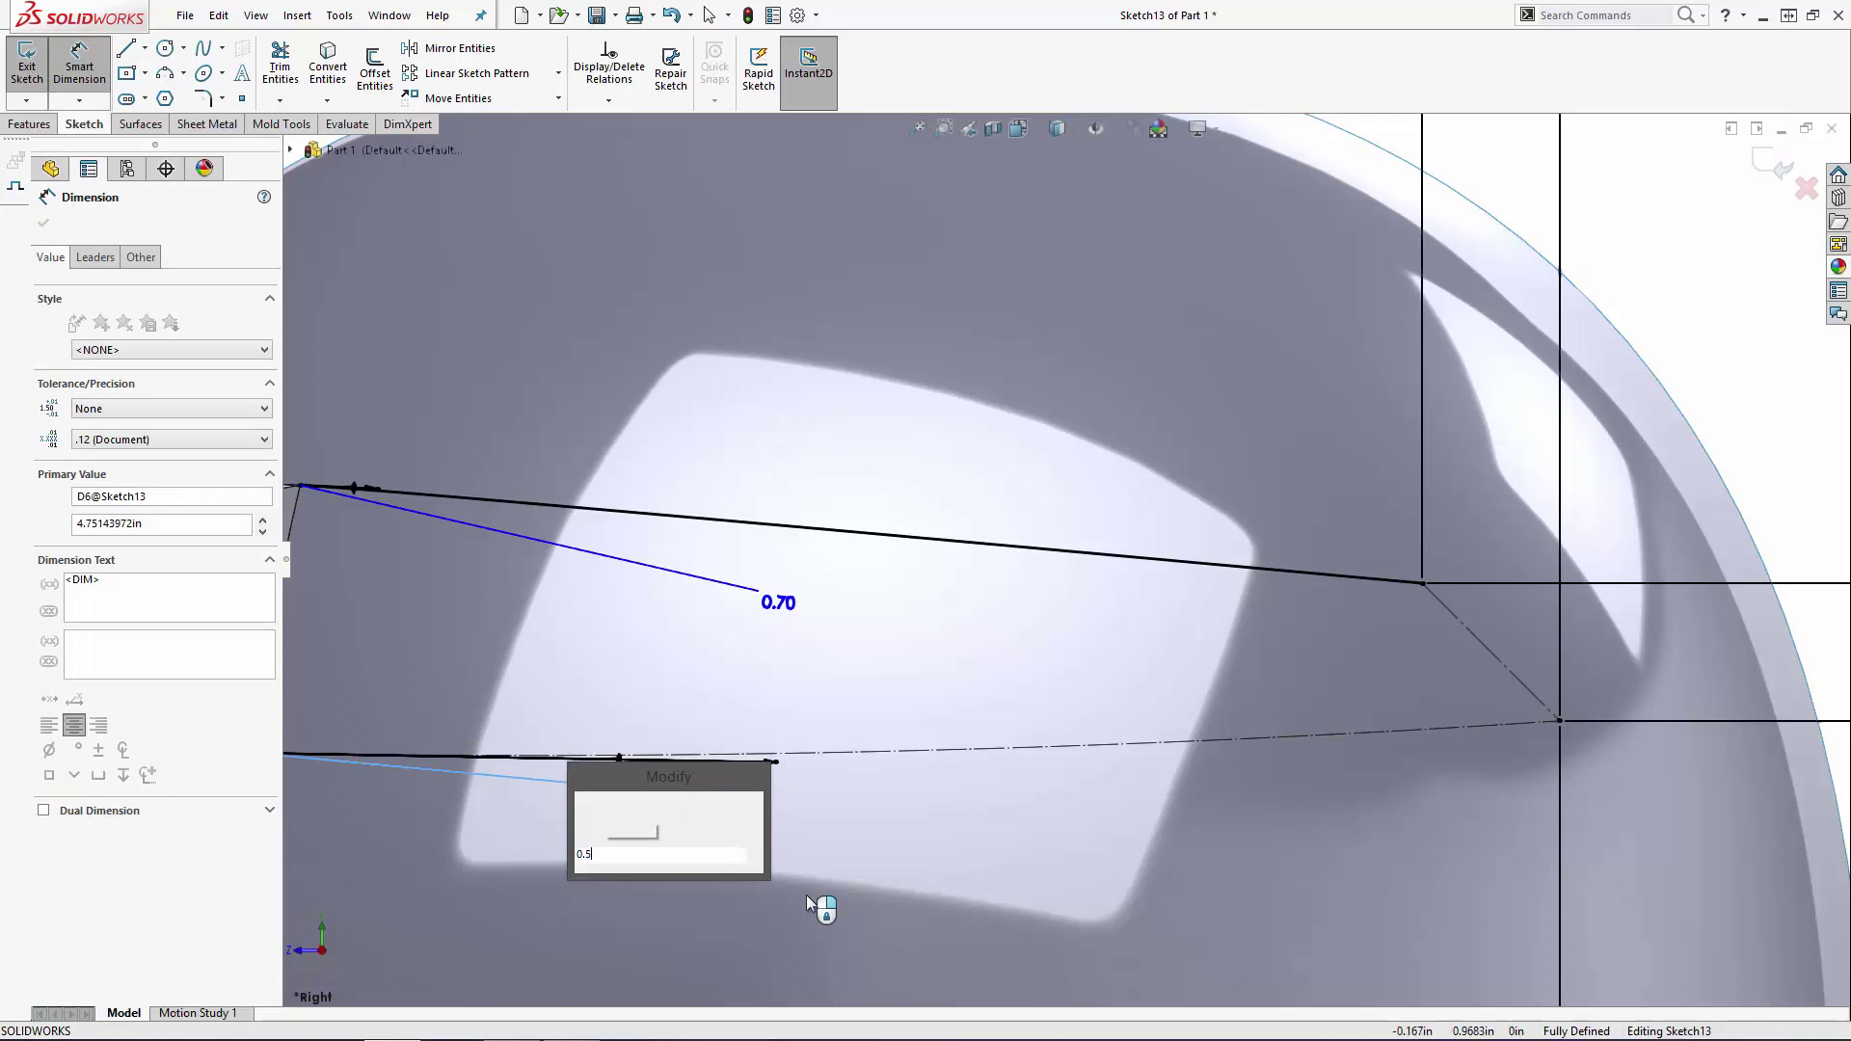
key(Return)
key(Escape)
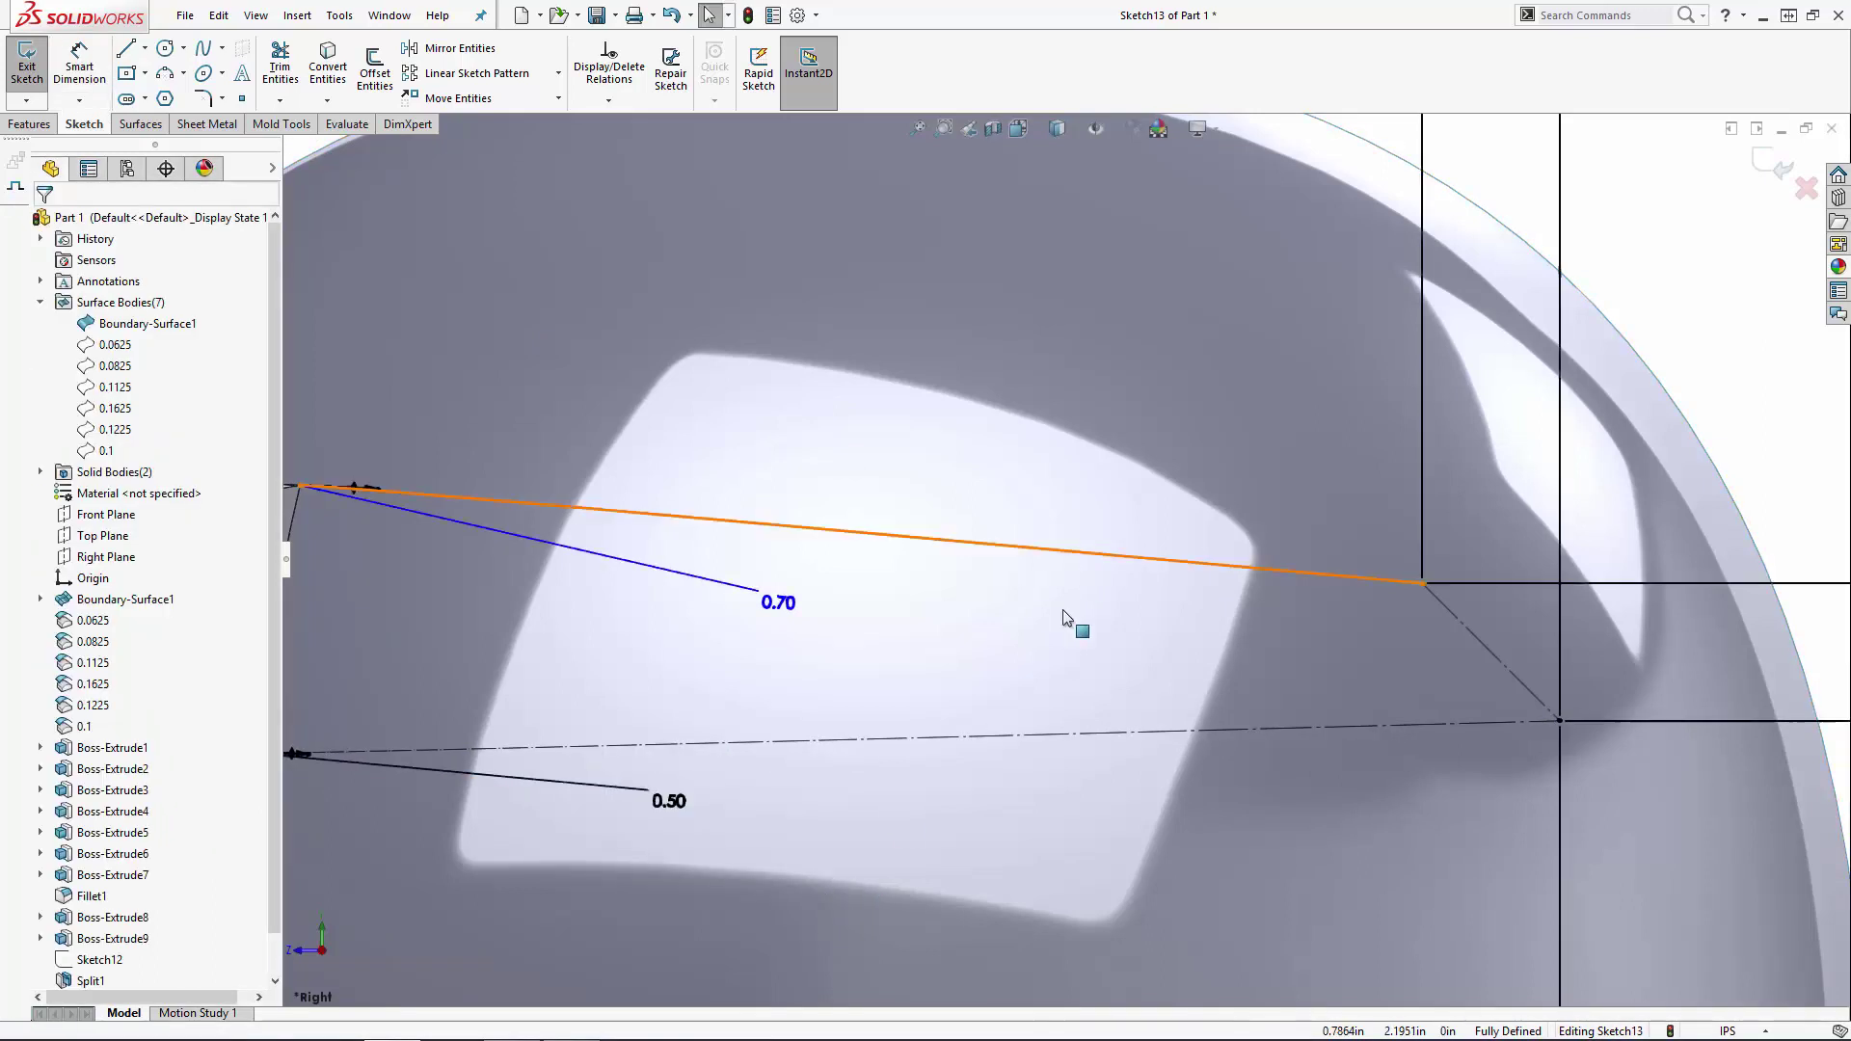
Step: Adjust the upper spline's rear handle, dimension its angle to the slanted rear construction line as 40 degrees, and exit the sketch
click(1044, 553)
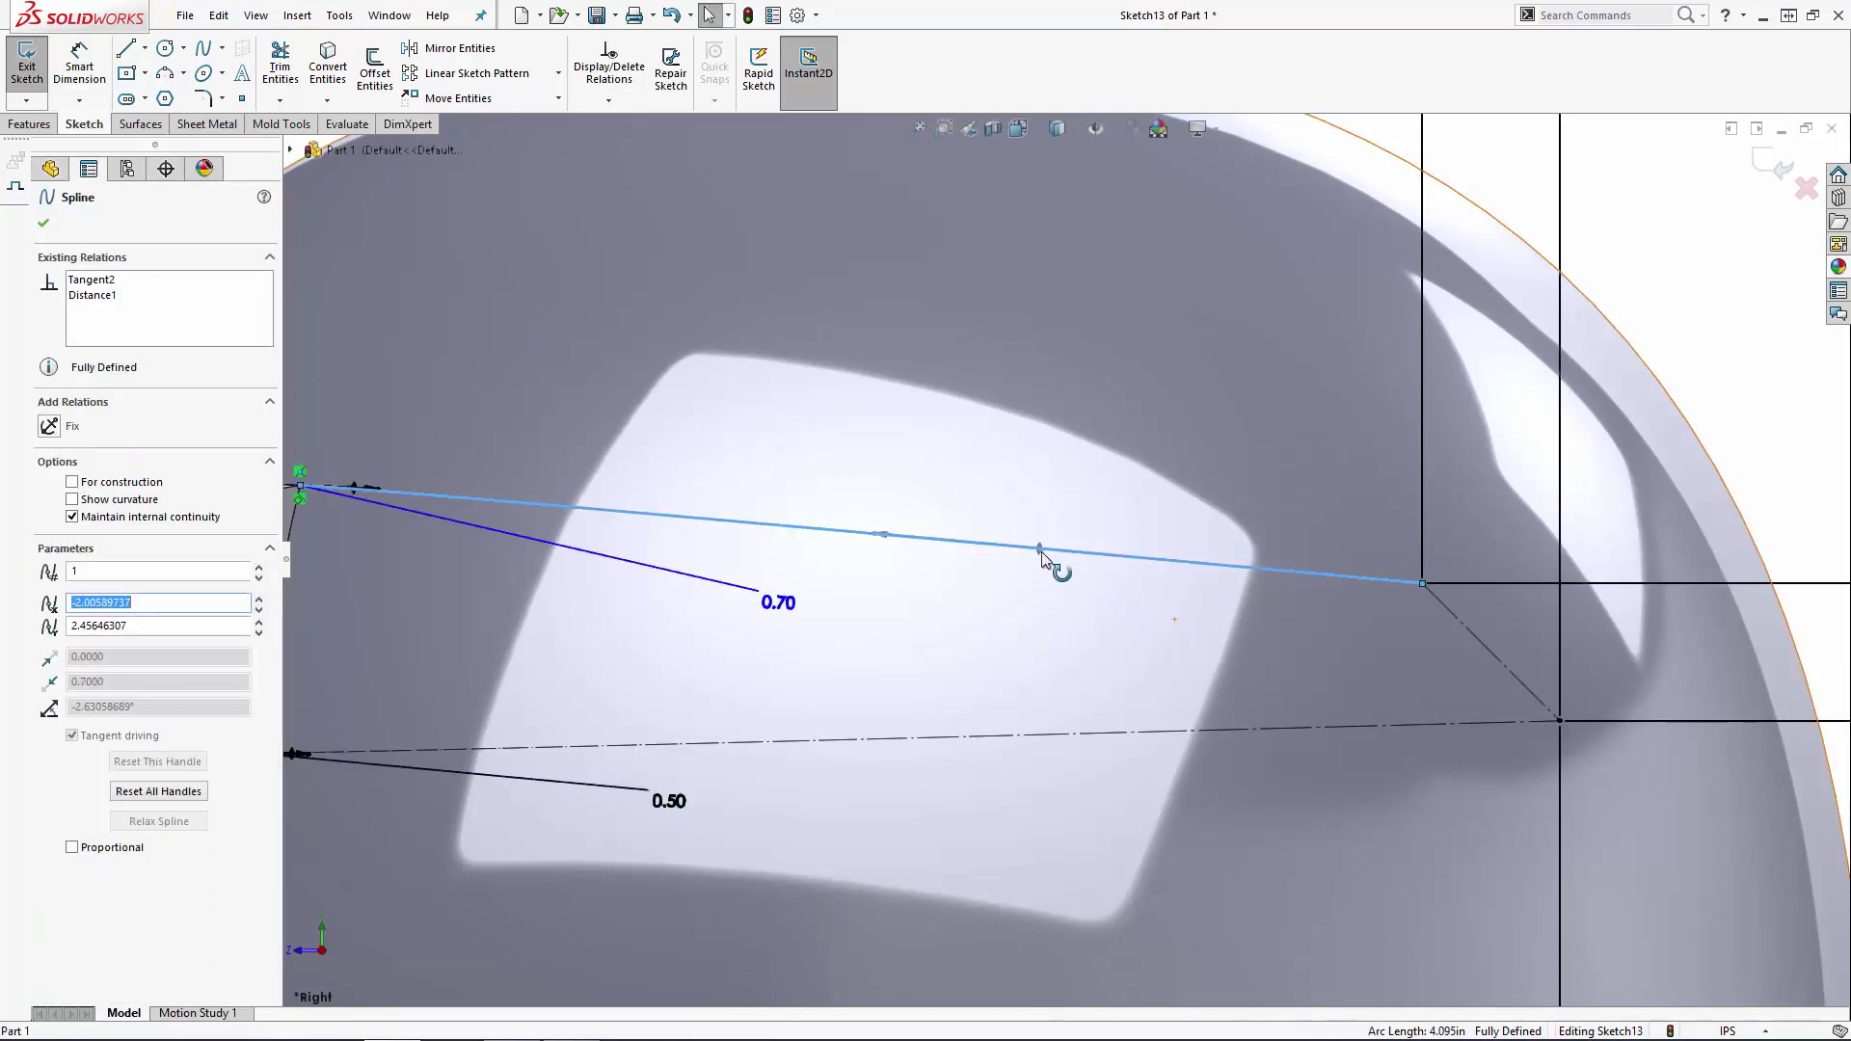
drag(1052, 559, 1039, 563)
click(90, 58)
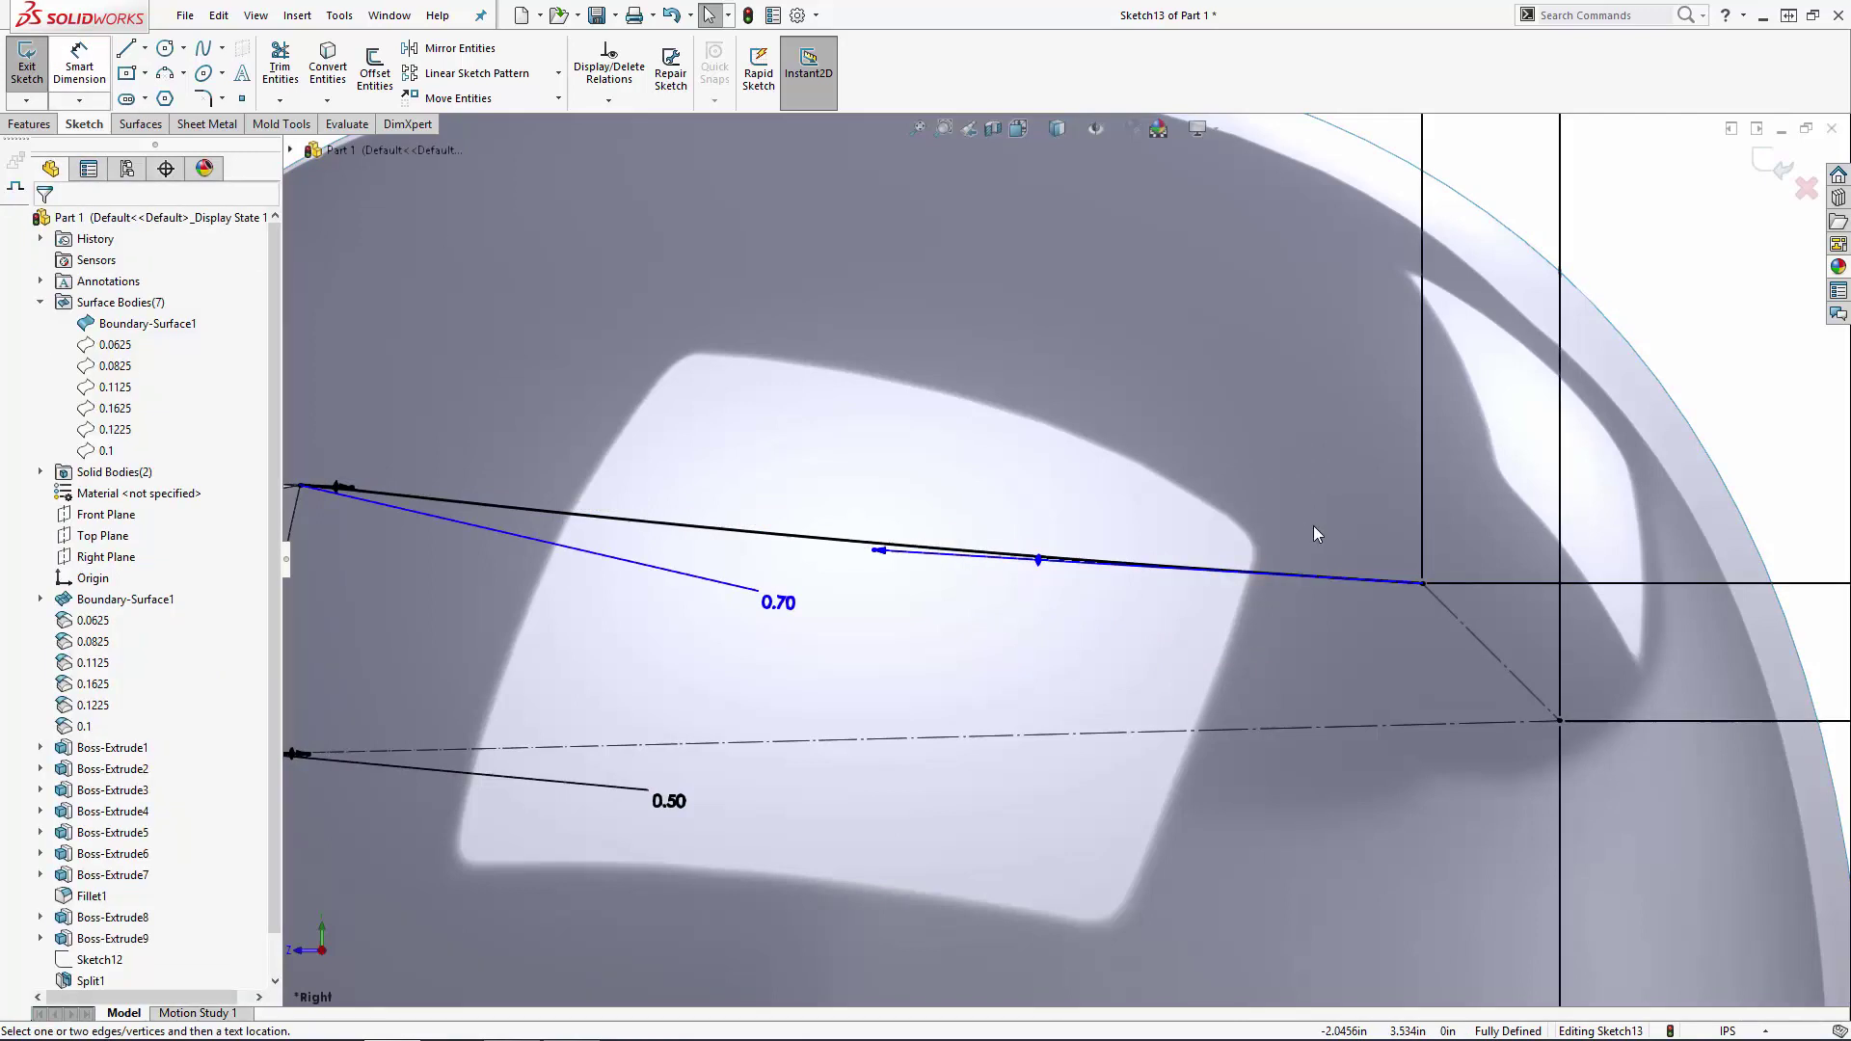
click(1038, 562)
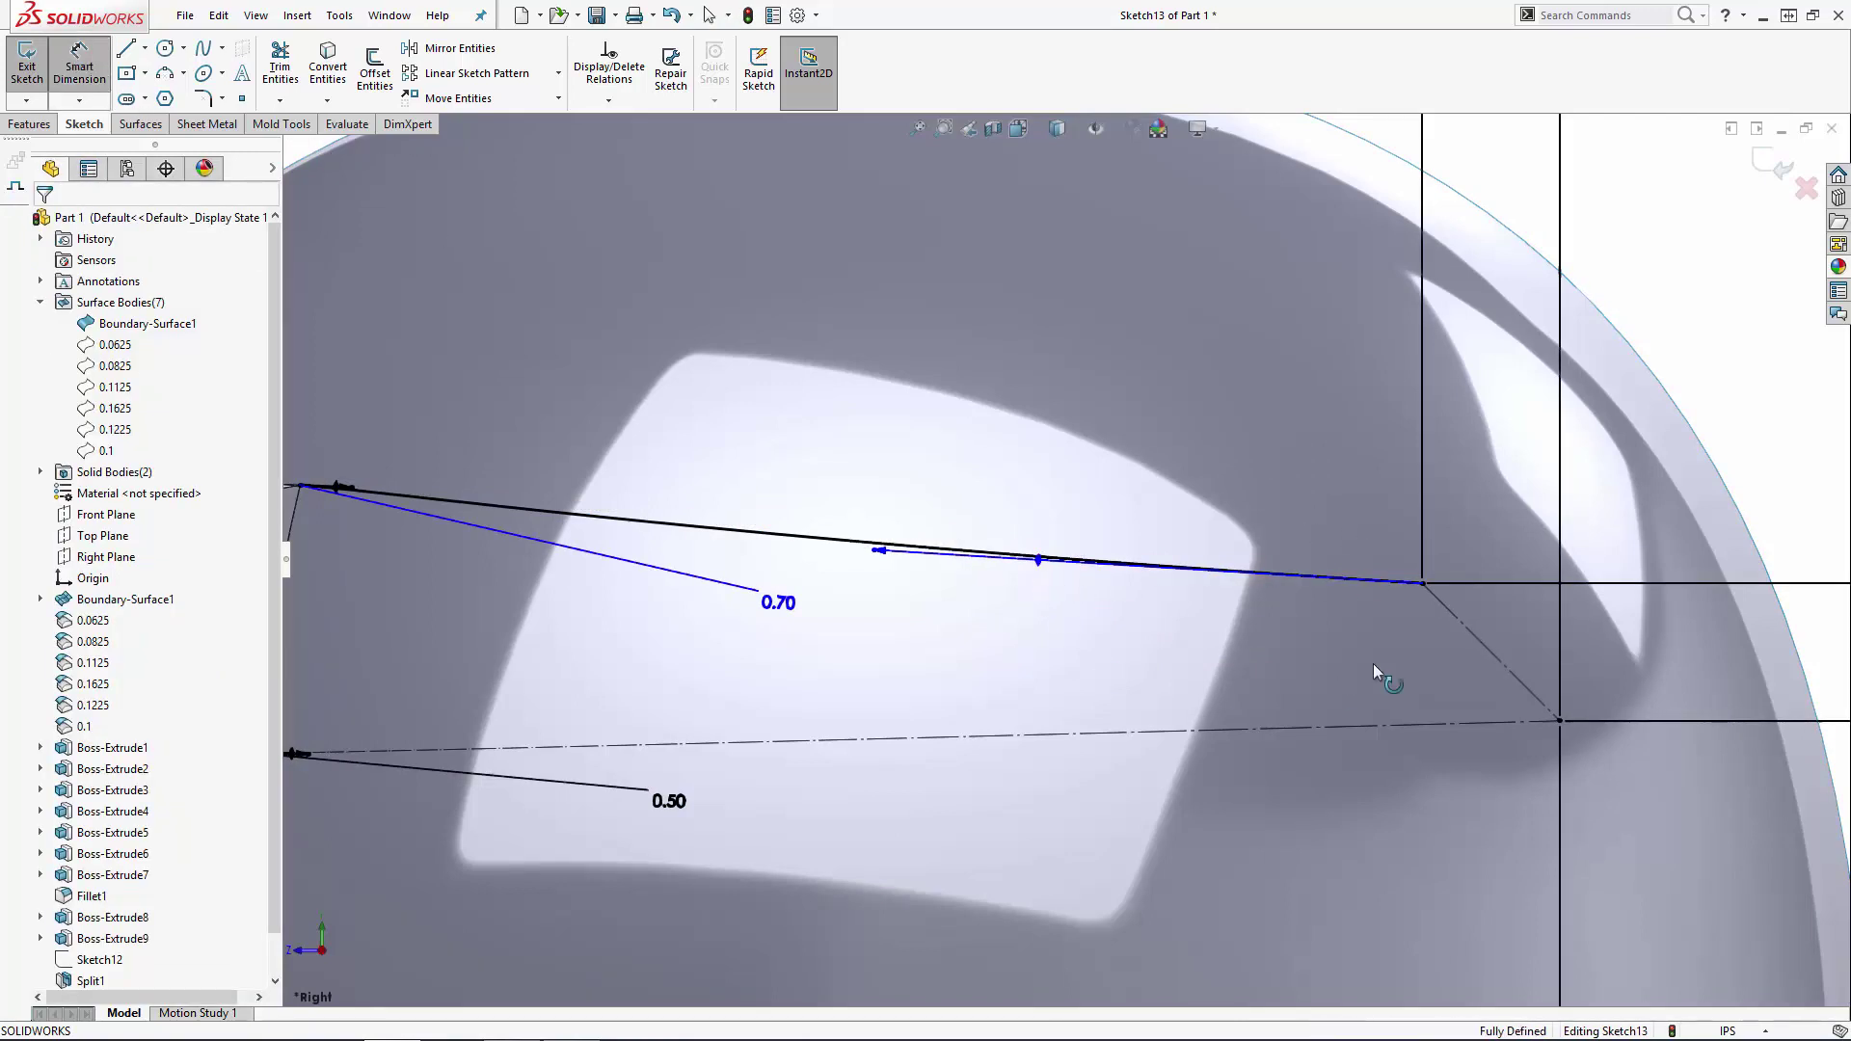
click(1458, 623)
click(1522, 634)
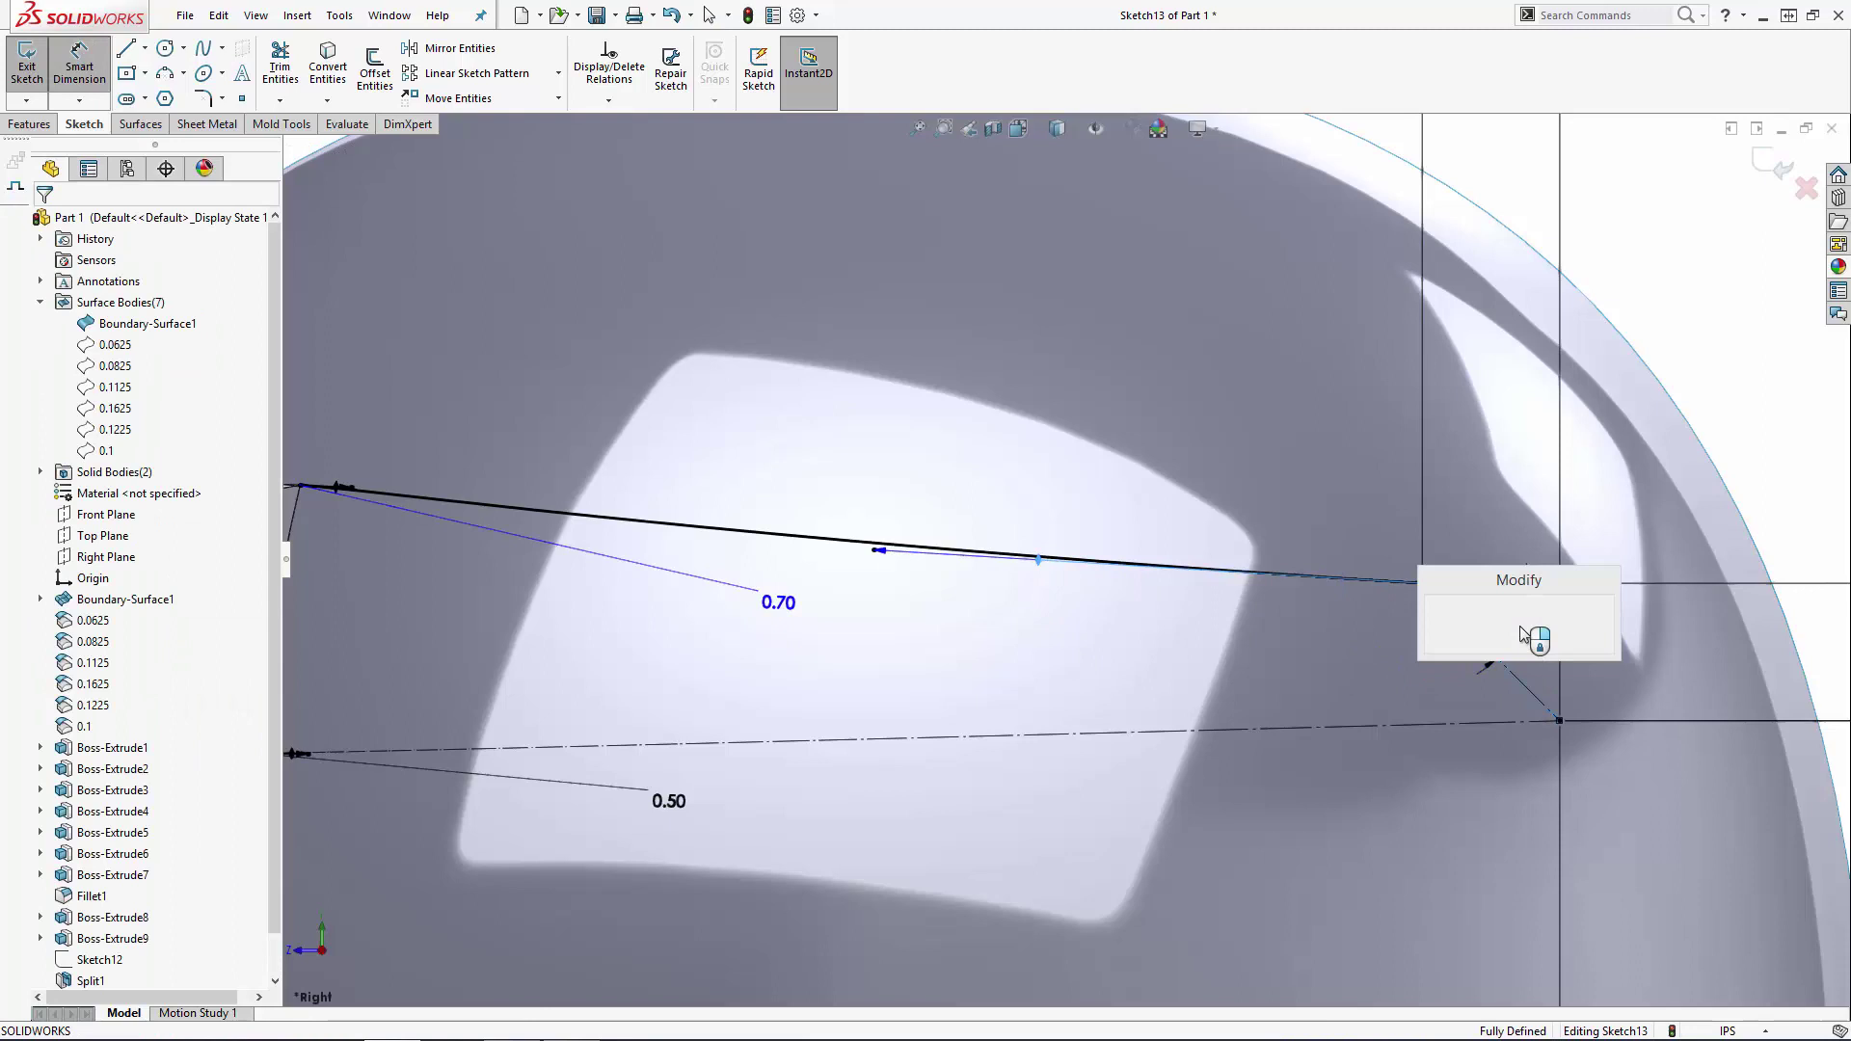
text(40)
key(Return)
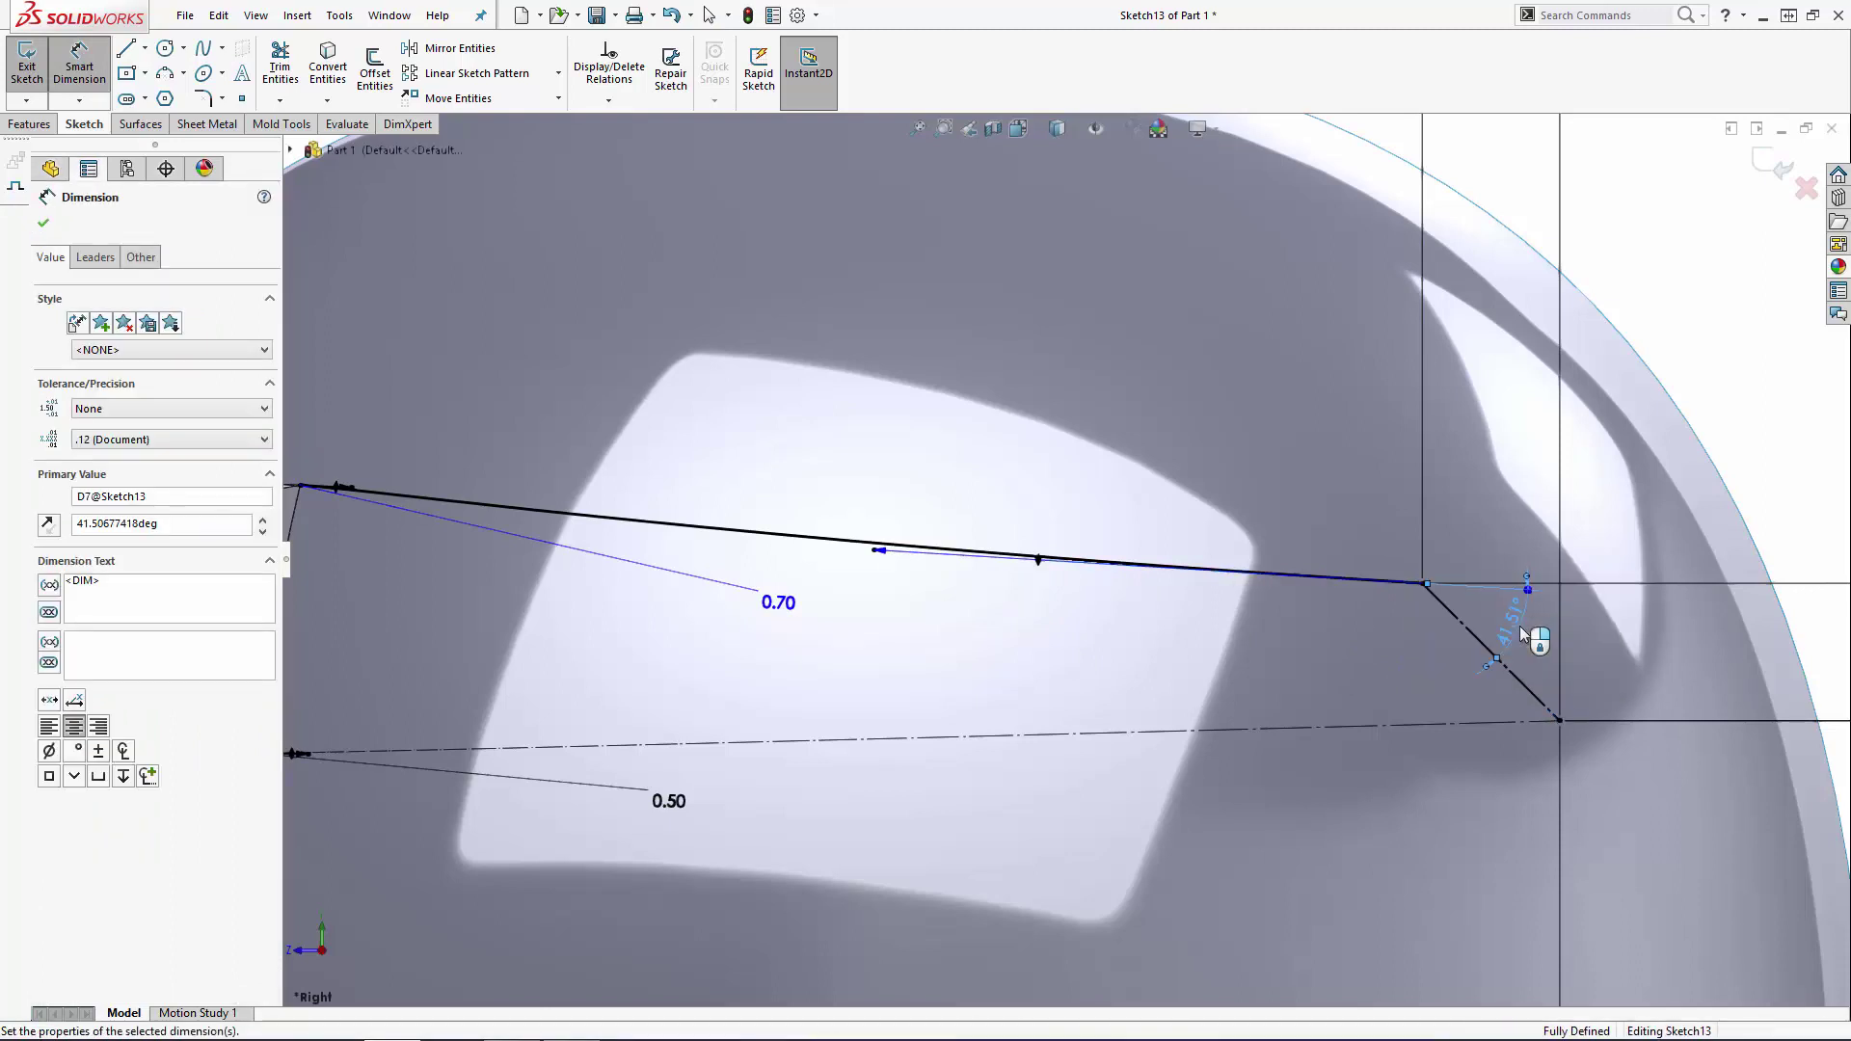
key(Escape)
scroll(1068, 547, up, 3)
click(1773, 164)
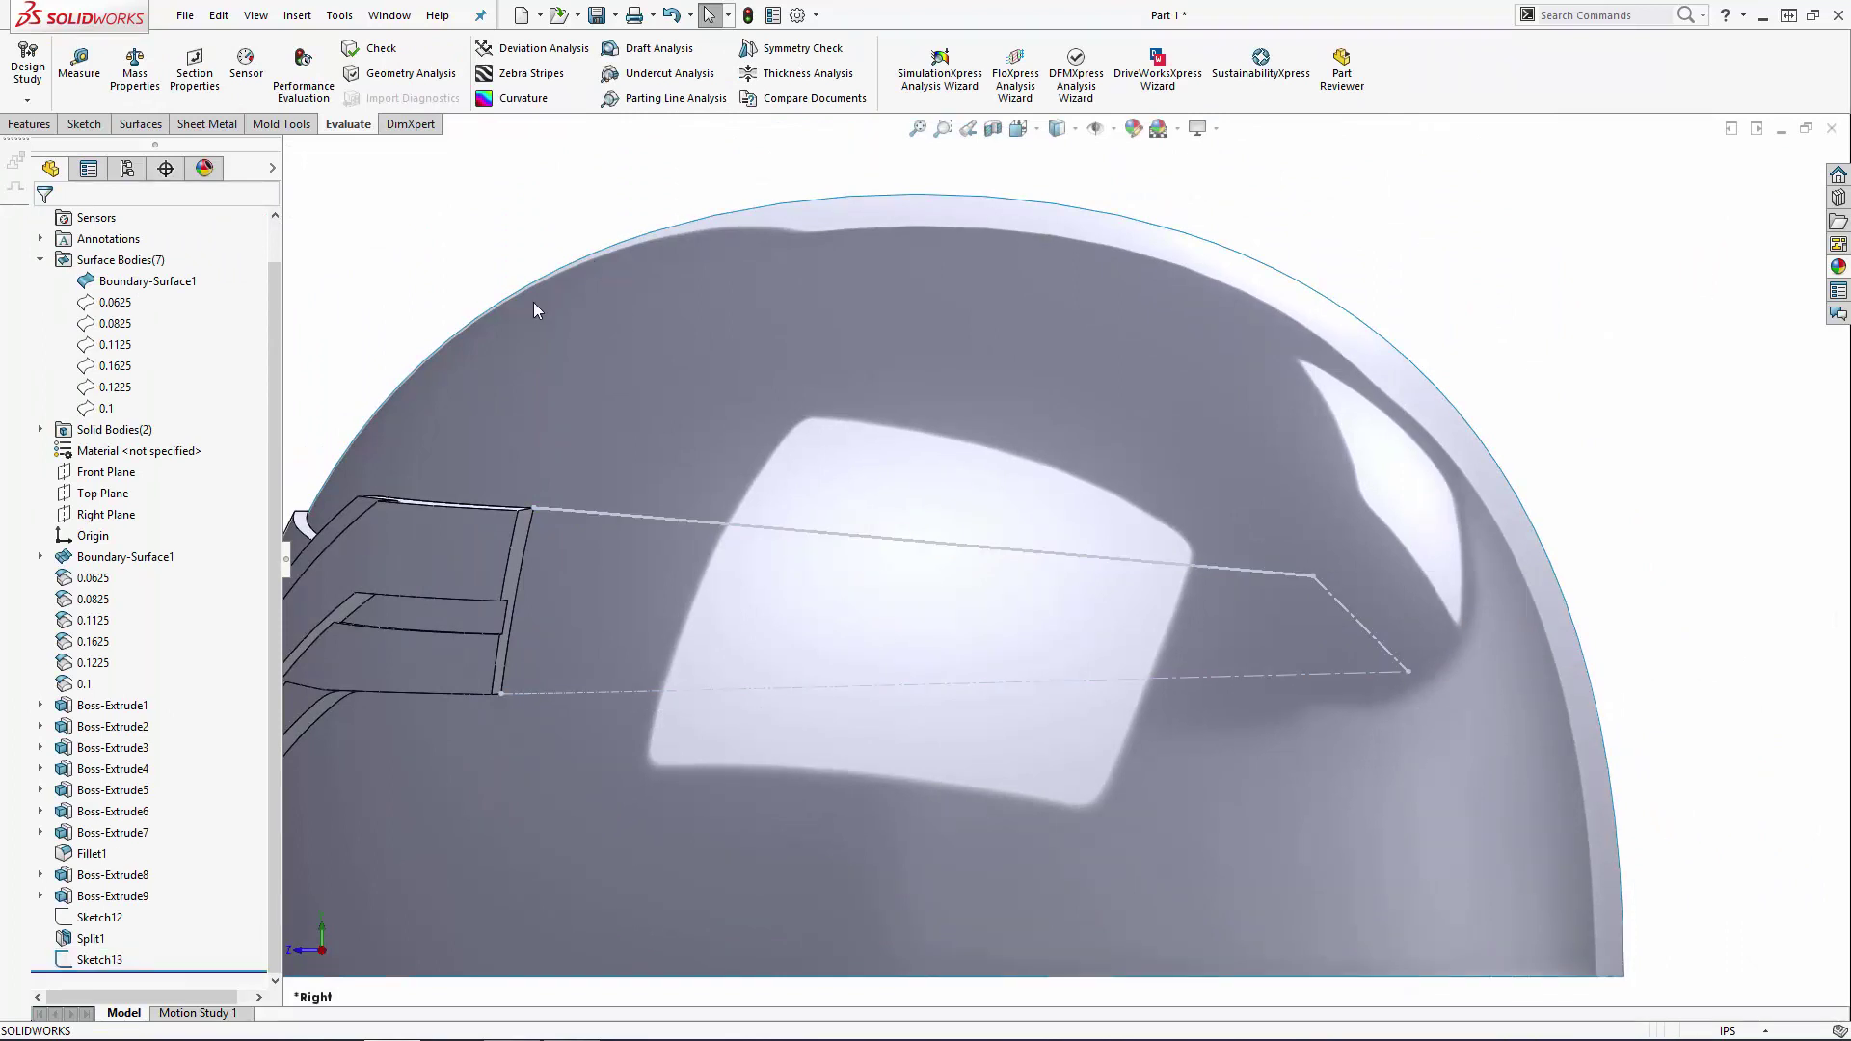
Step: Start a sketch on the Right Plane, convert the lower construction spline into it, and exit the sketch
click(107, 514)
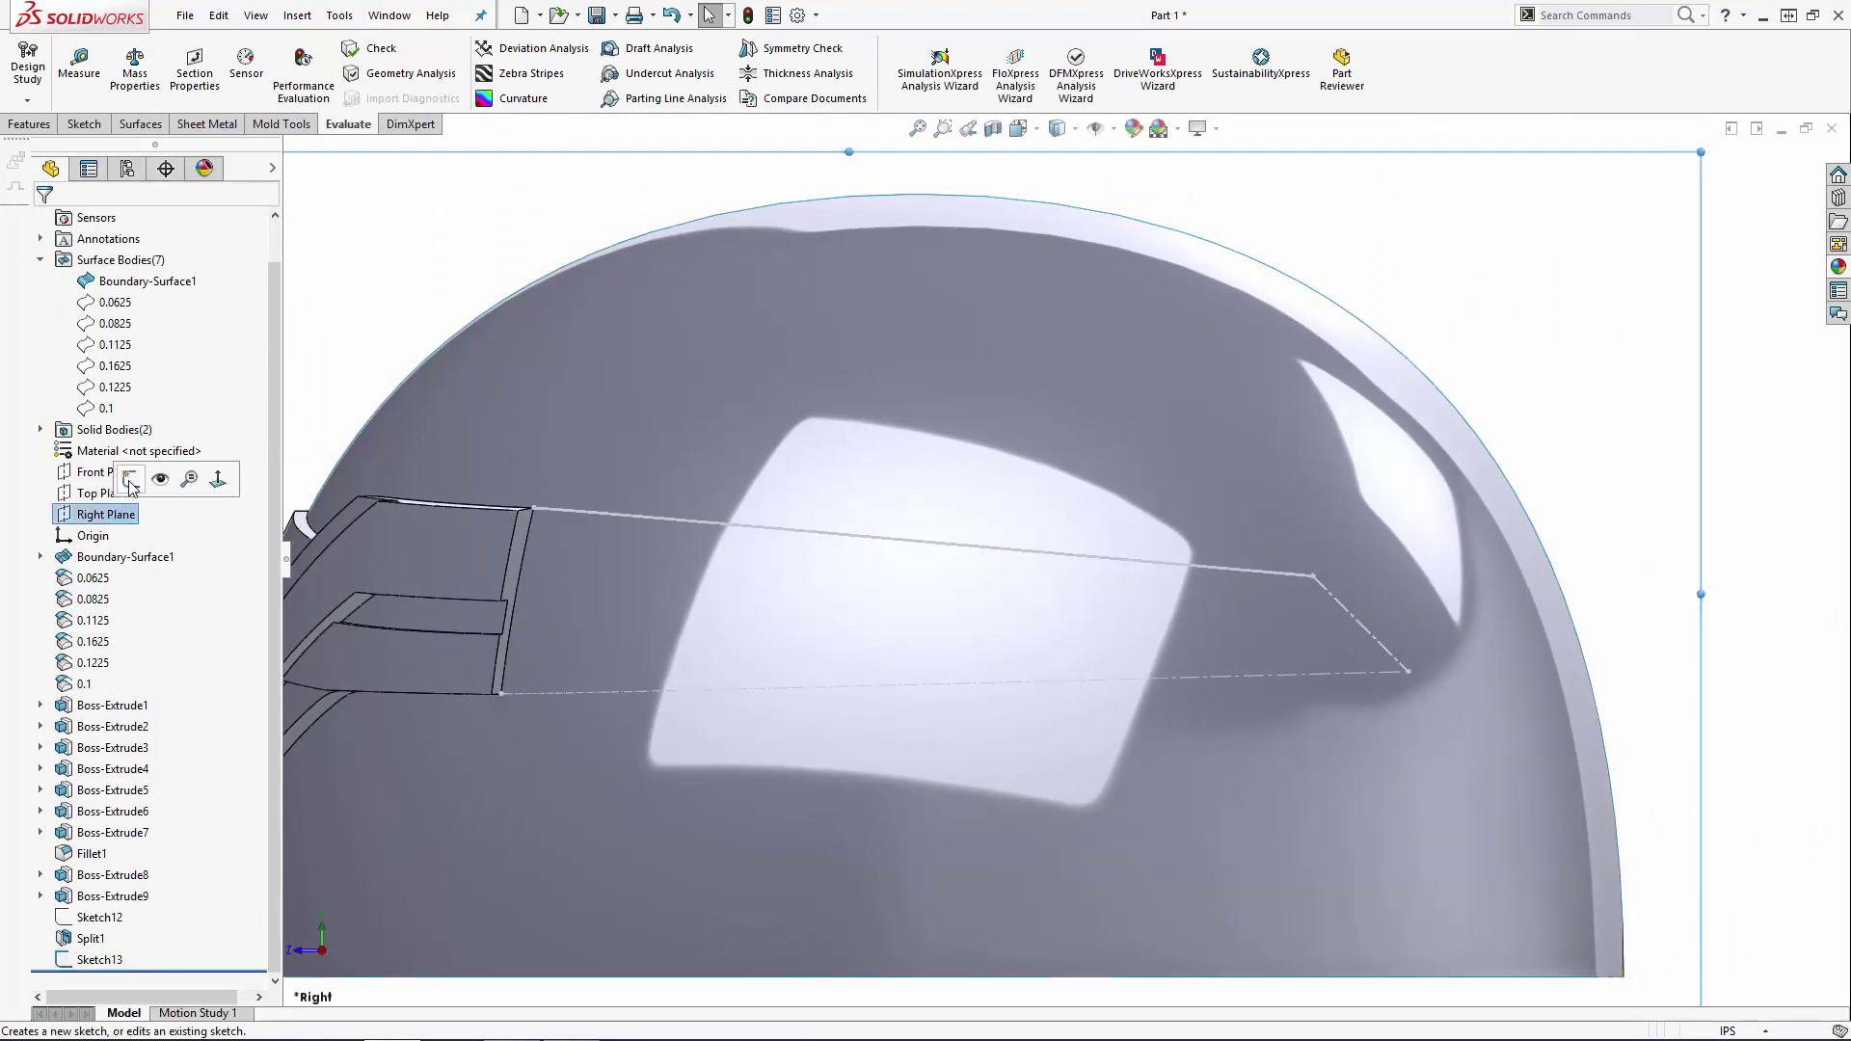
click(130, 481)
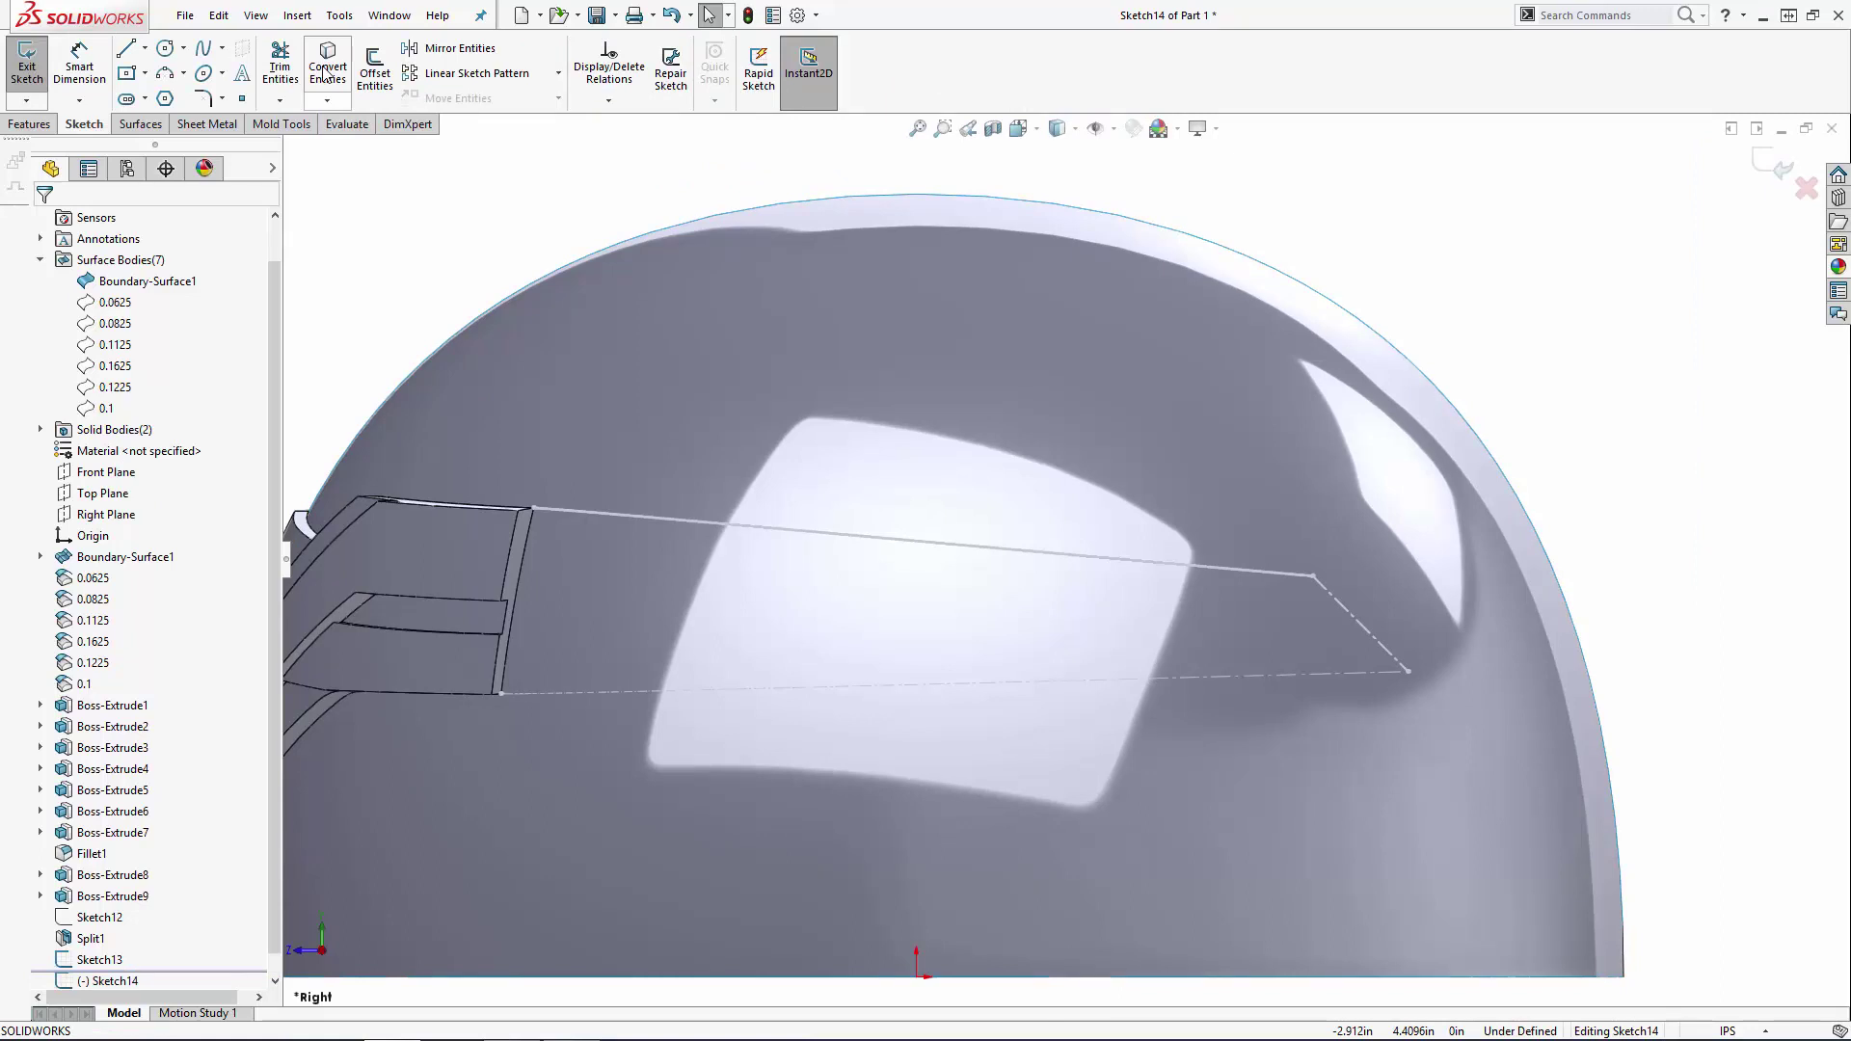
click(326, 68)
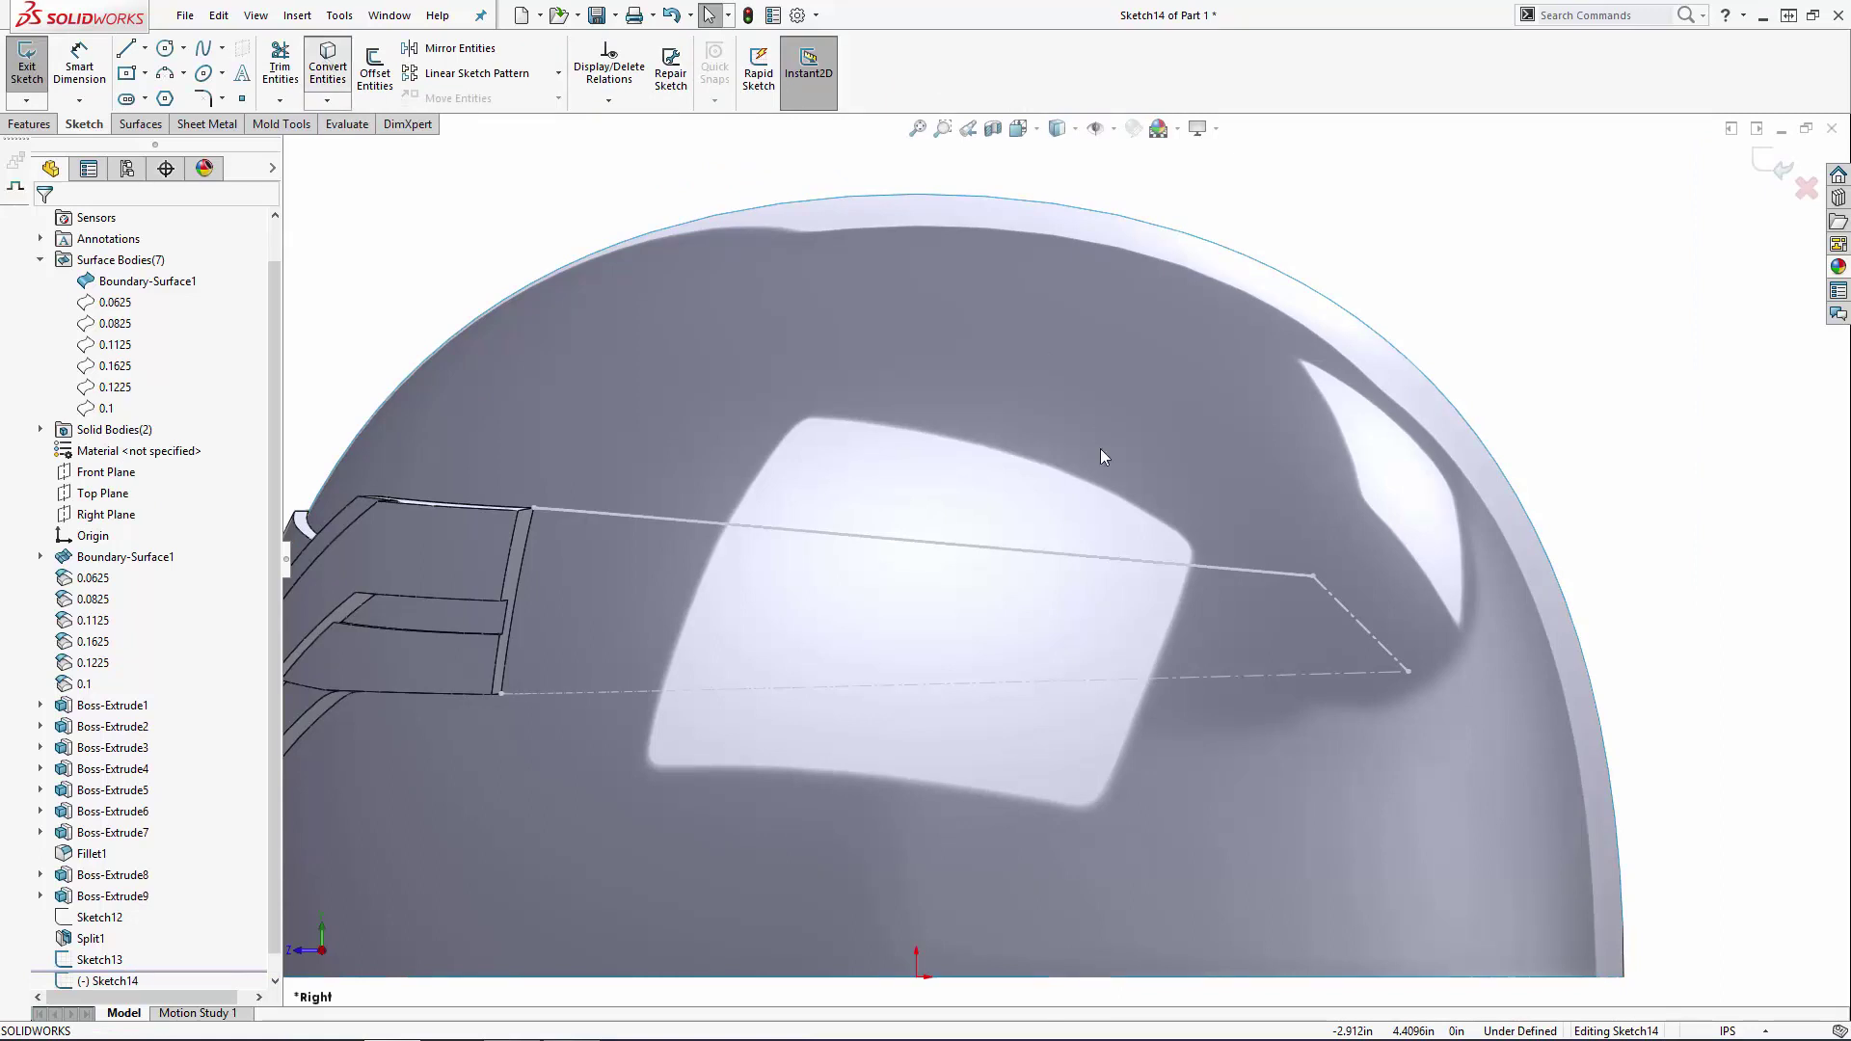
click(1246, 675)
click(1764, 160)
click(1767, 162)
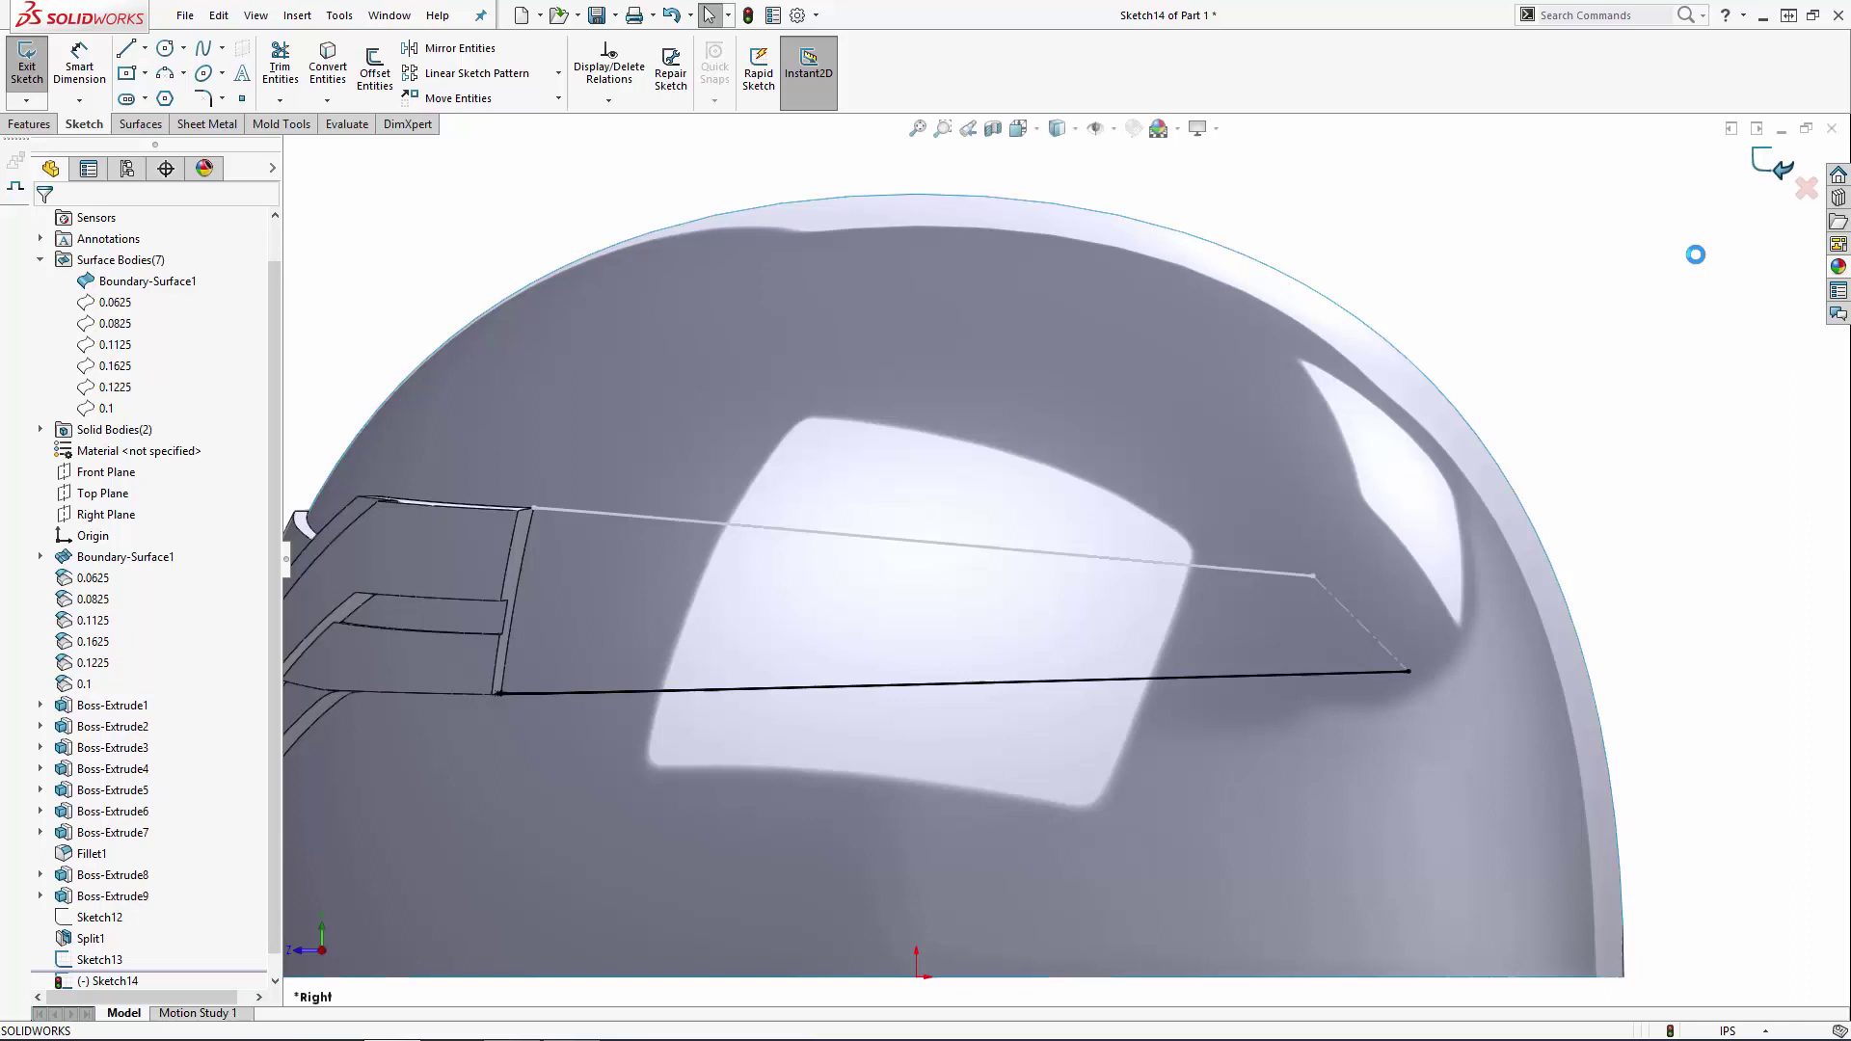
Step: Project the converted lower spline sketch onto the dome's outer face as a sketch-on-faces projected curve
key(f)
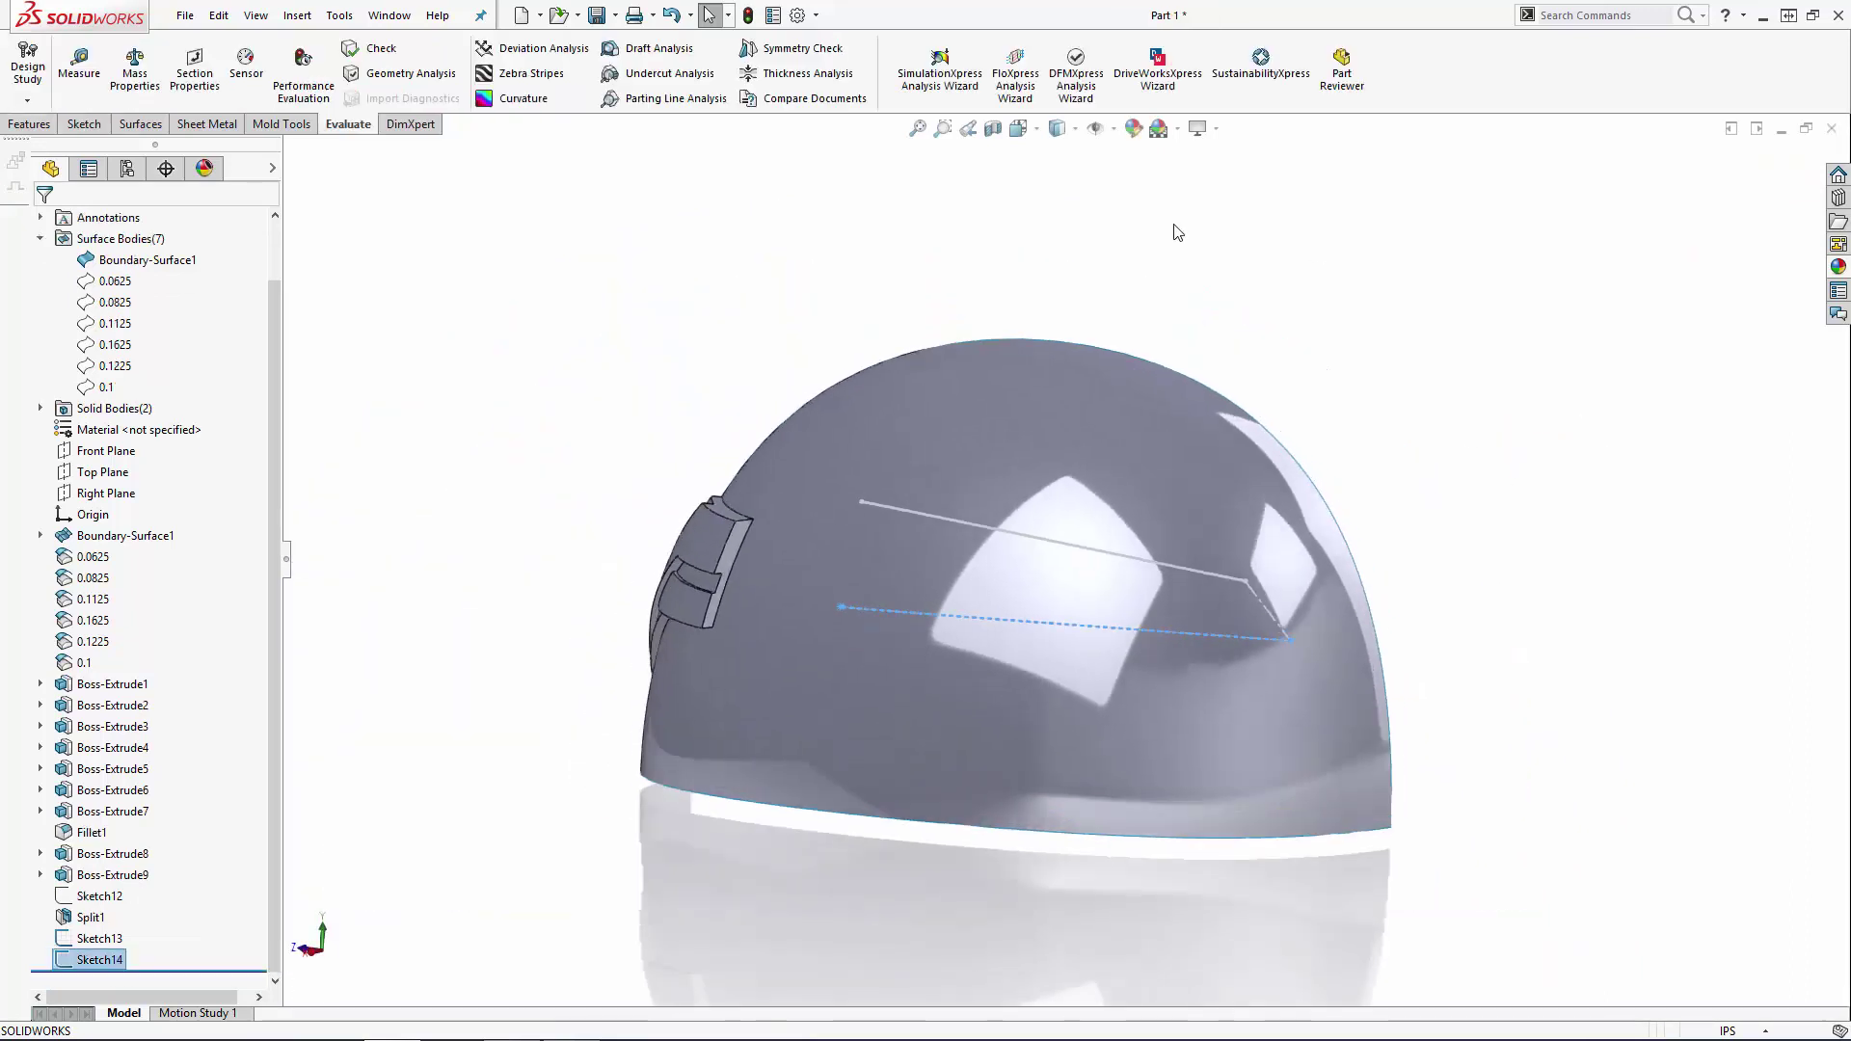
click(29, 123)
click(982, 67)
click(979, 75)
click(985, 85)
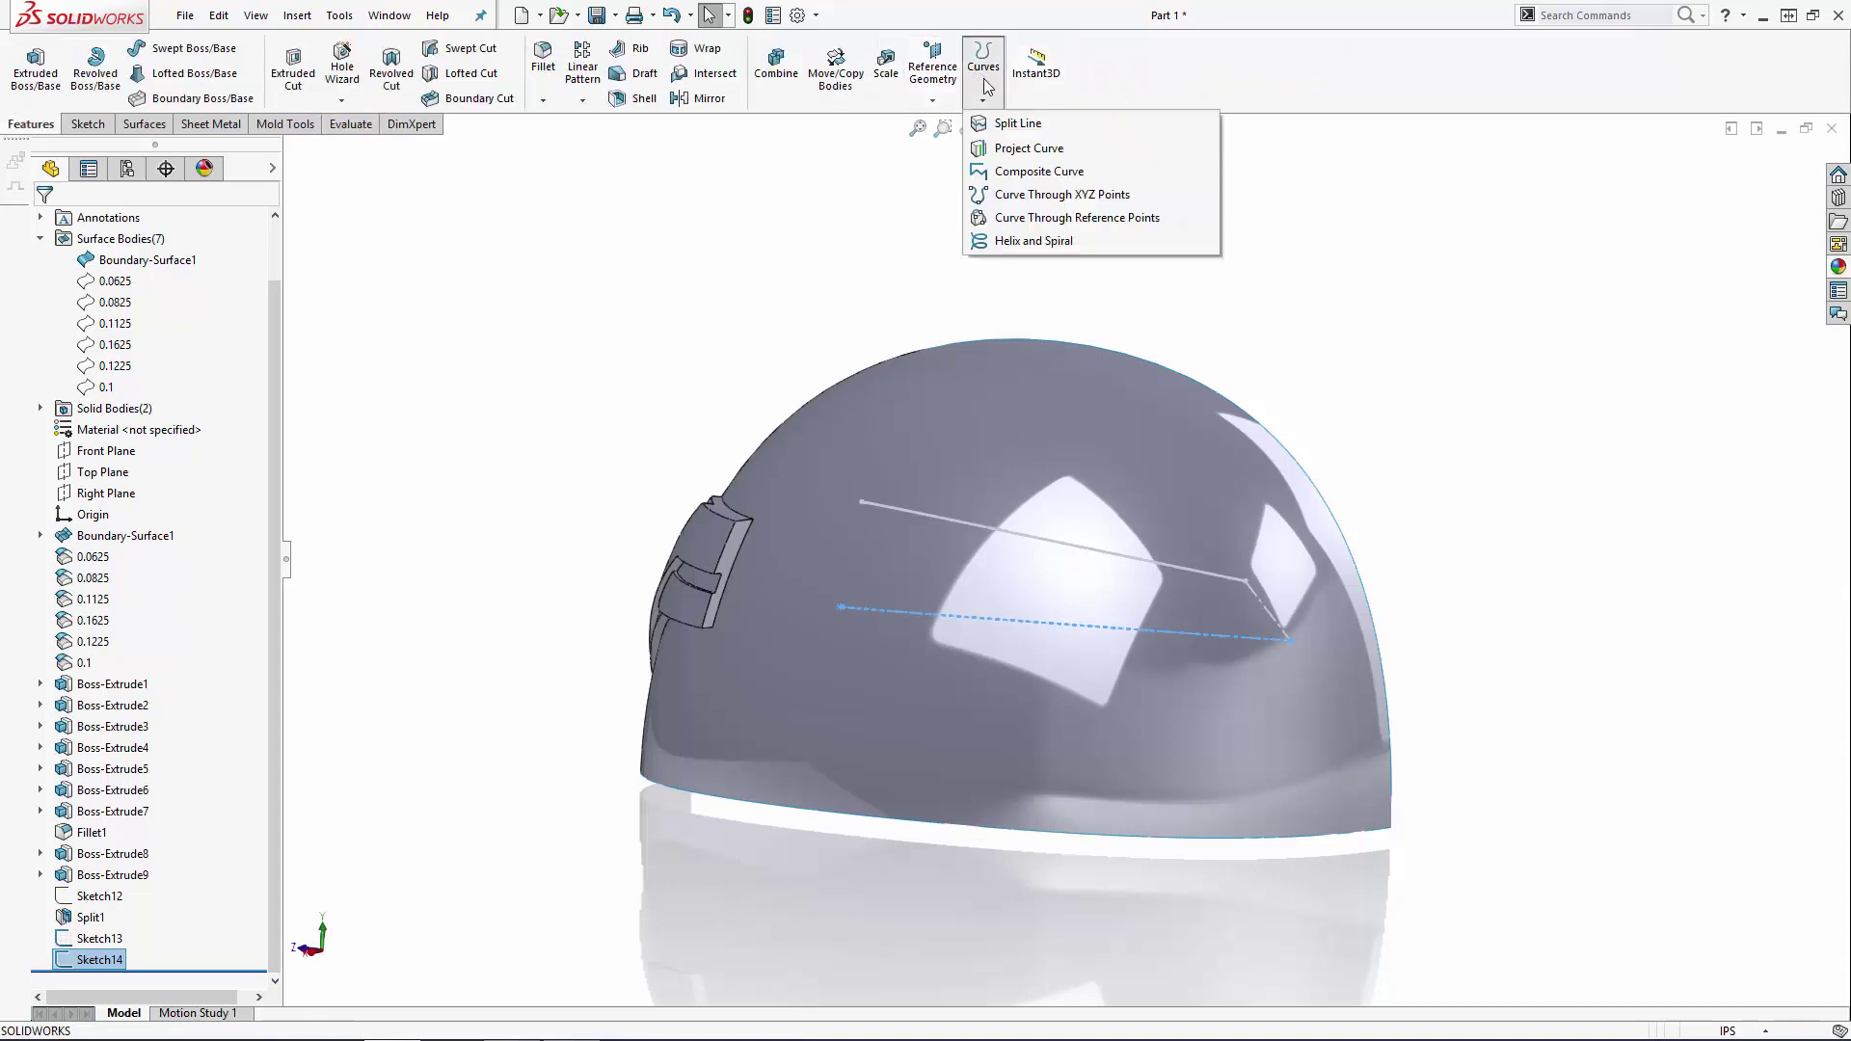
click(1003, 150)
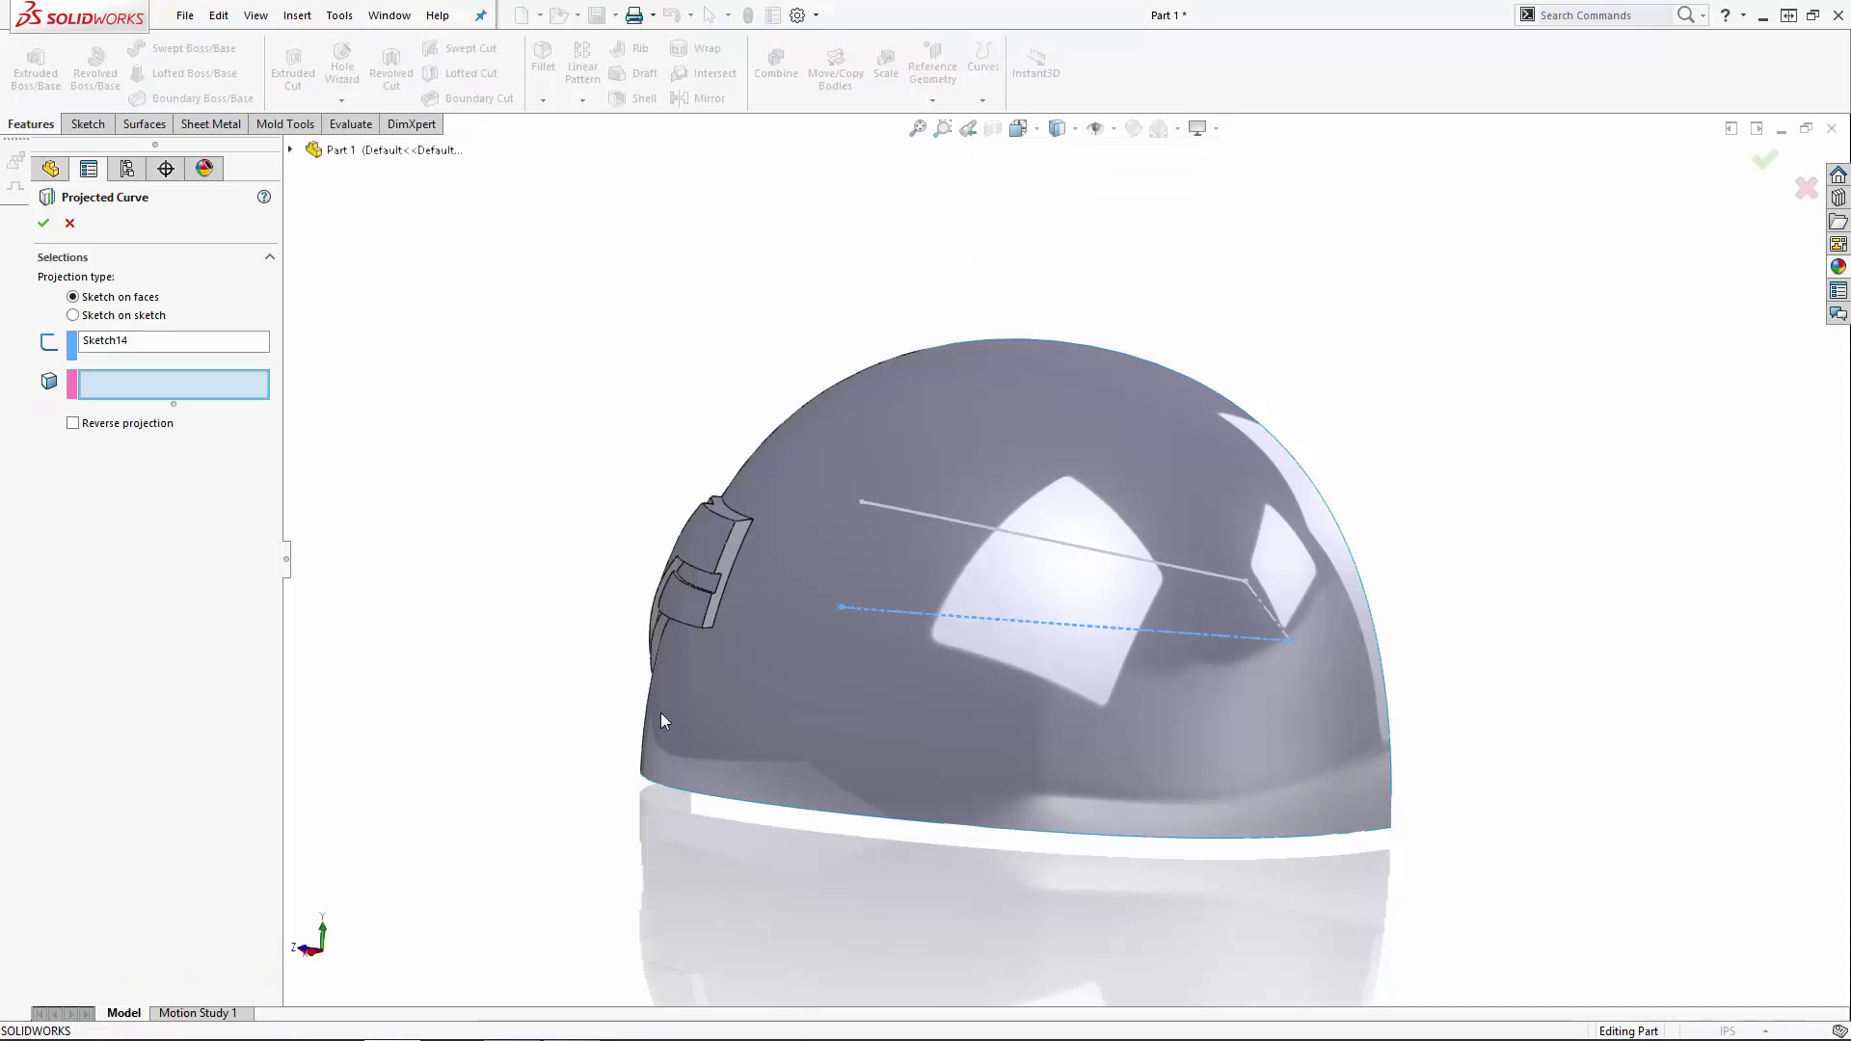
click(733, 721)
click(44, 224)
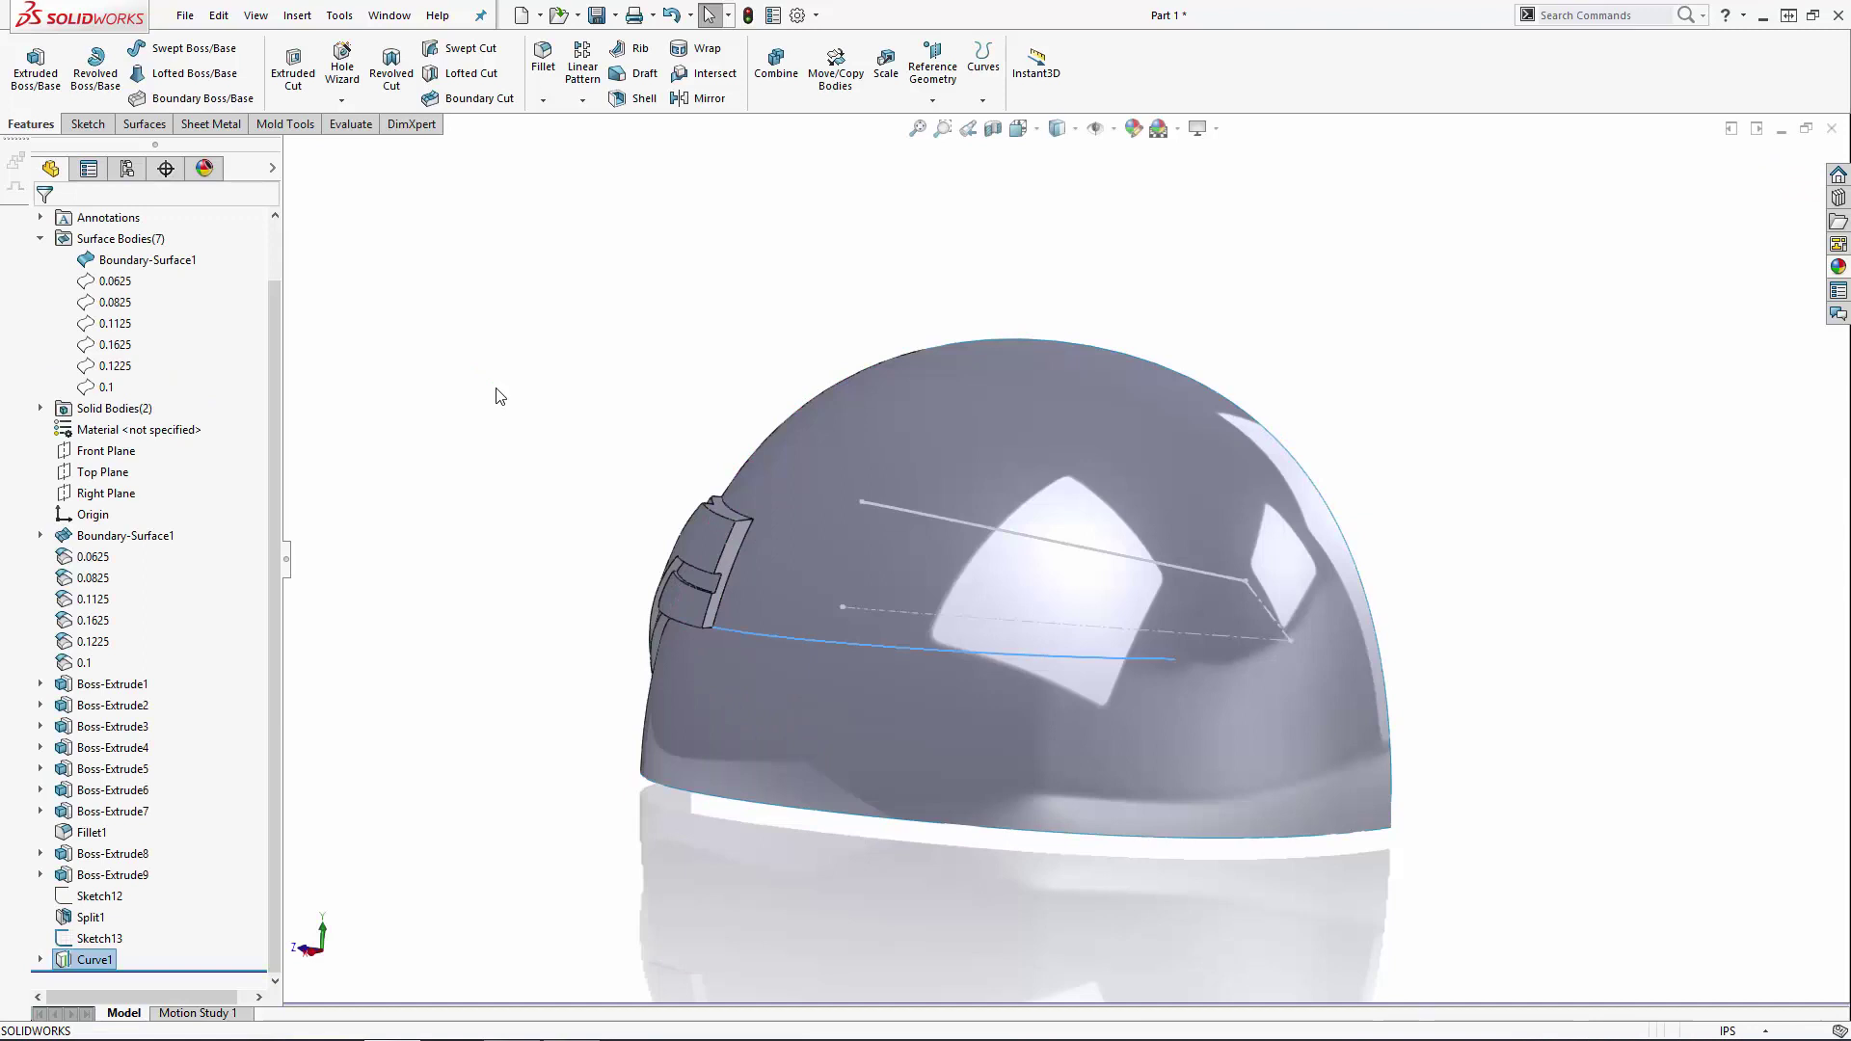
Step: Project the upper spline sketch (Sketch13) onto the dome's outer face as a second projected curve
click(982, 99)
click(1003, 150)
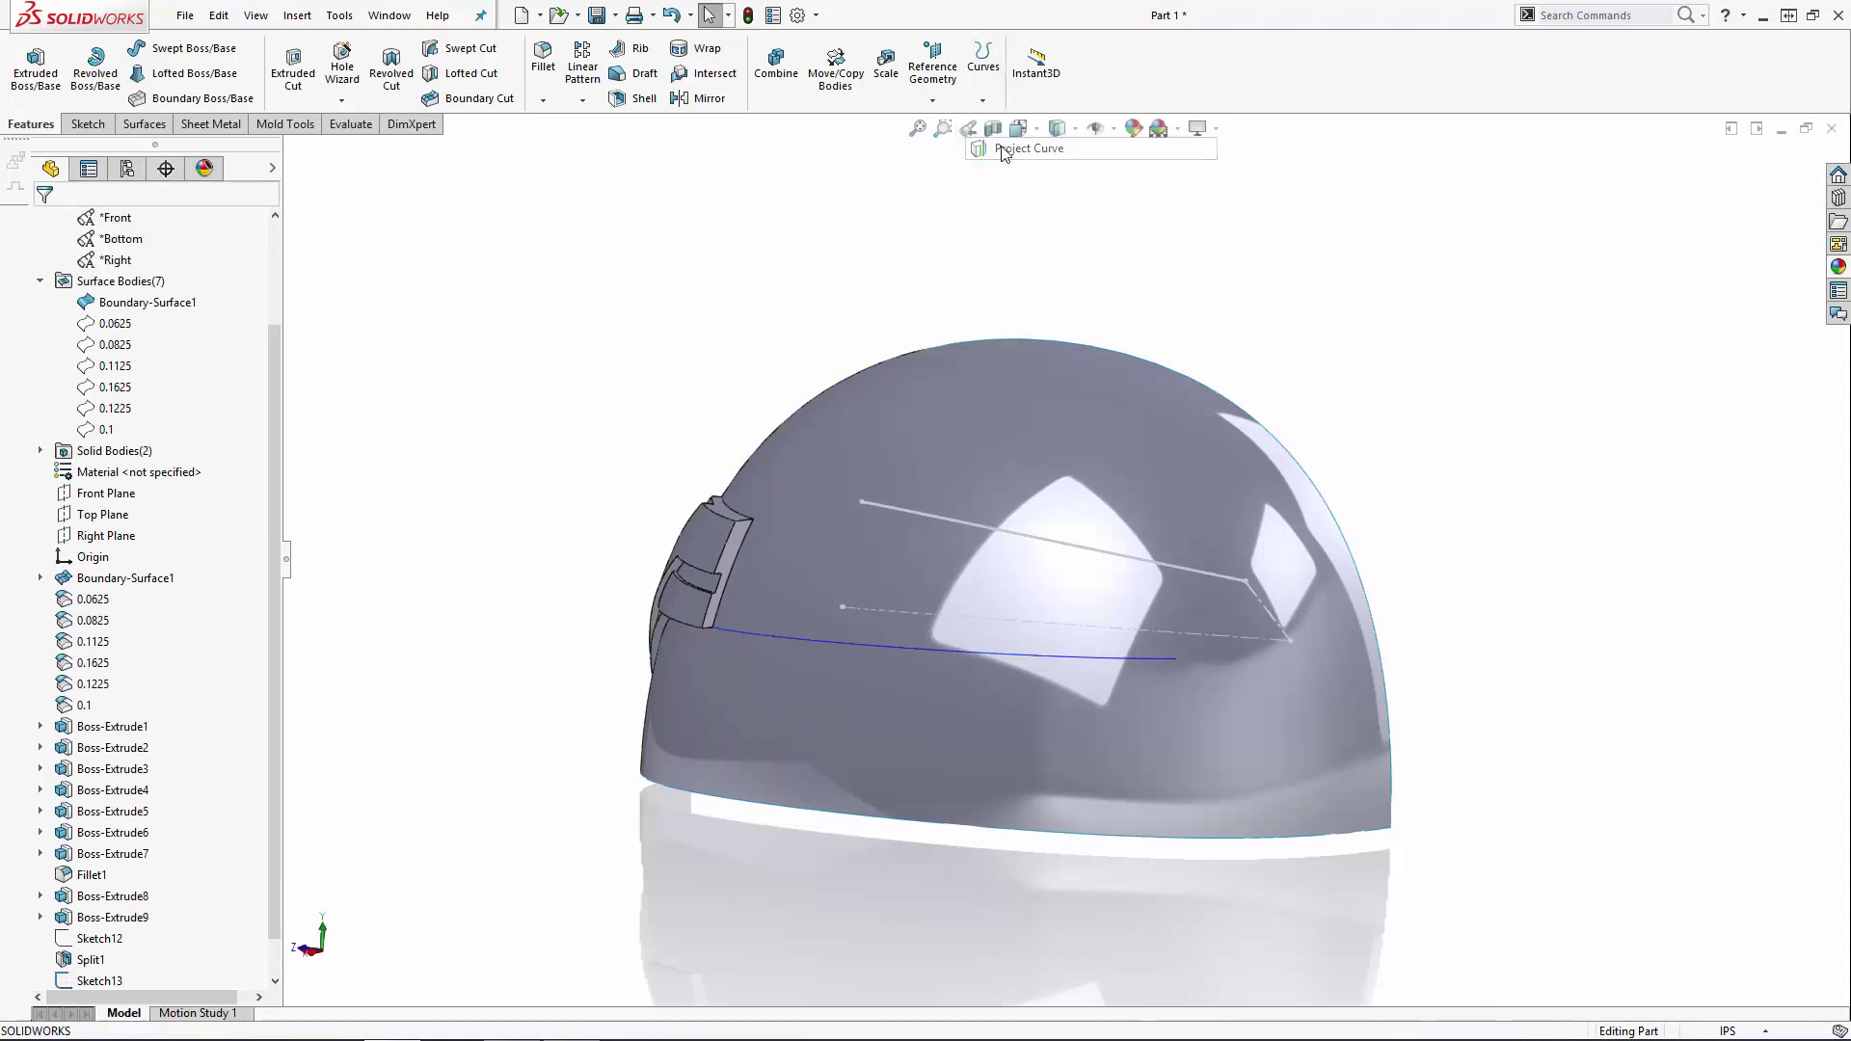
click(1052, 540)
click(1063, 490)
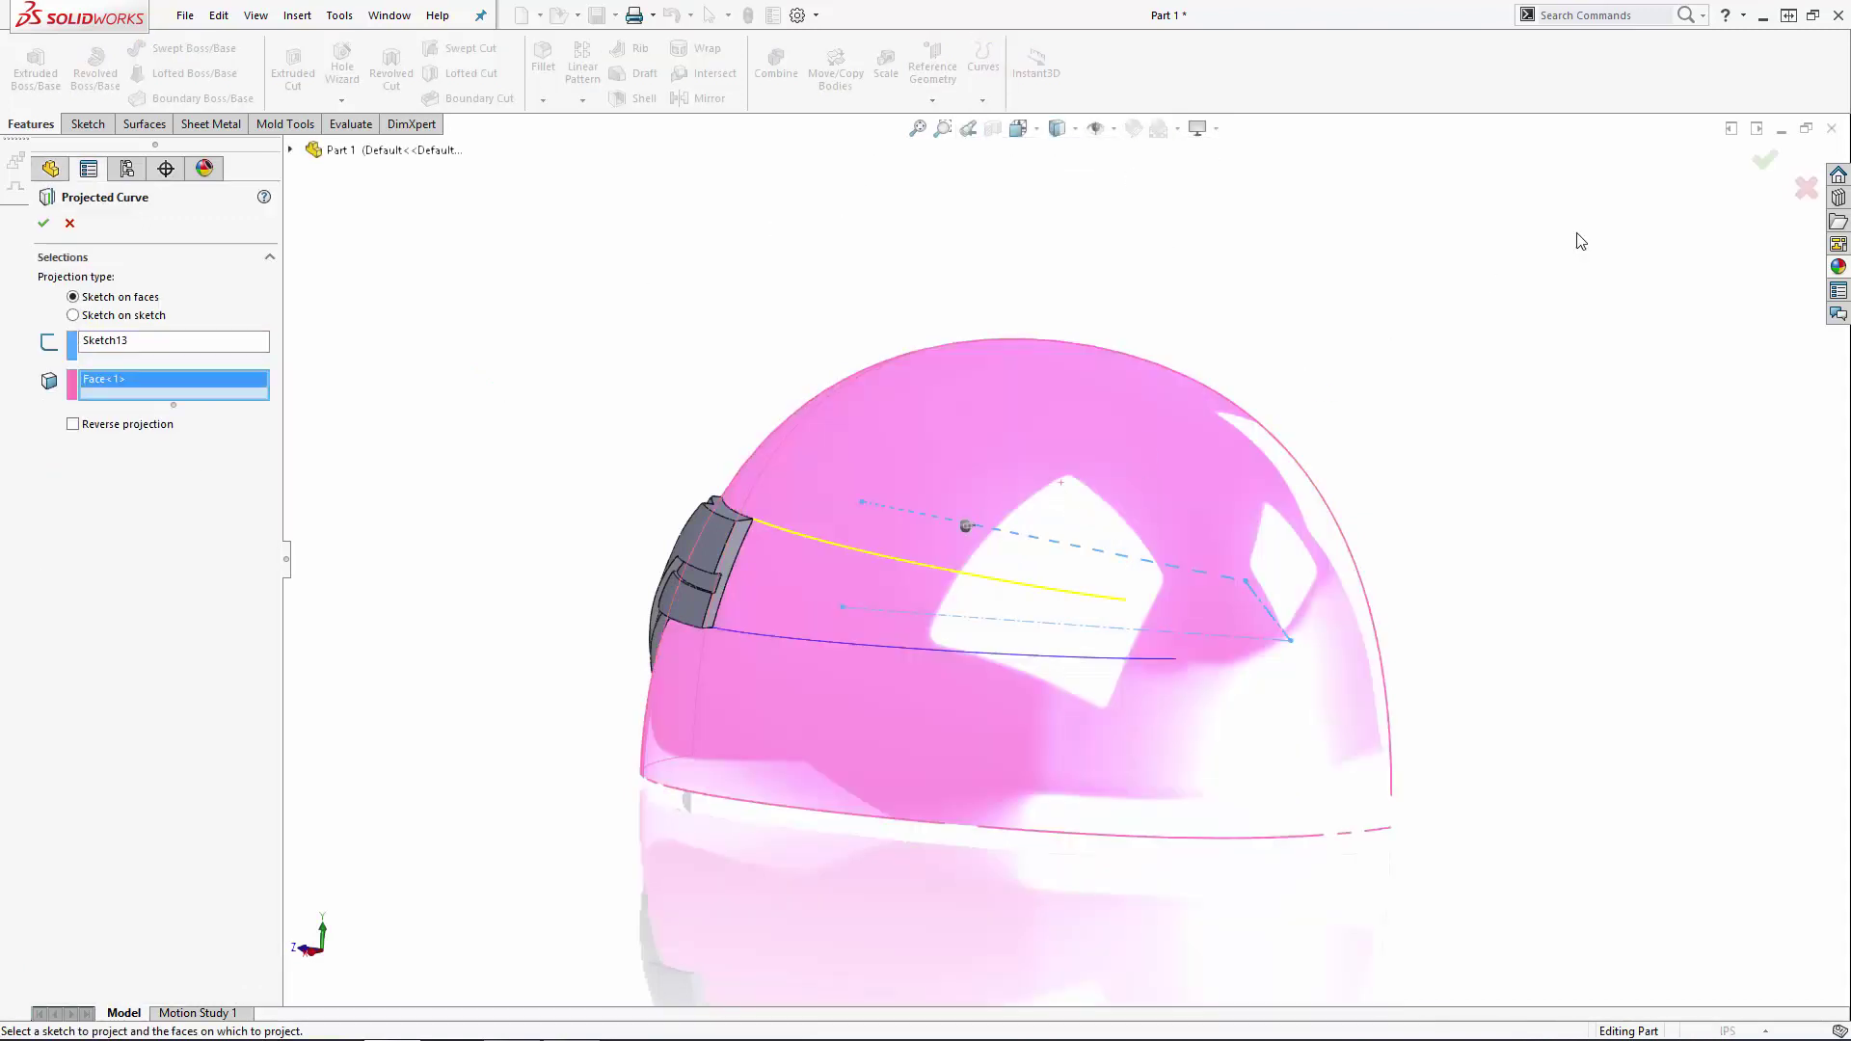
click(1766, 160)
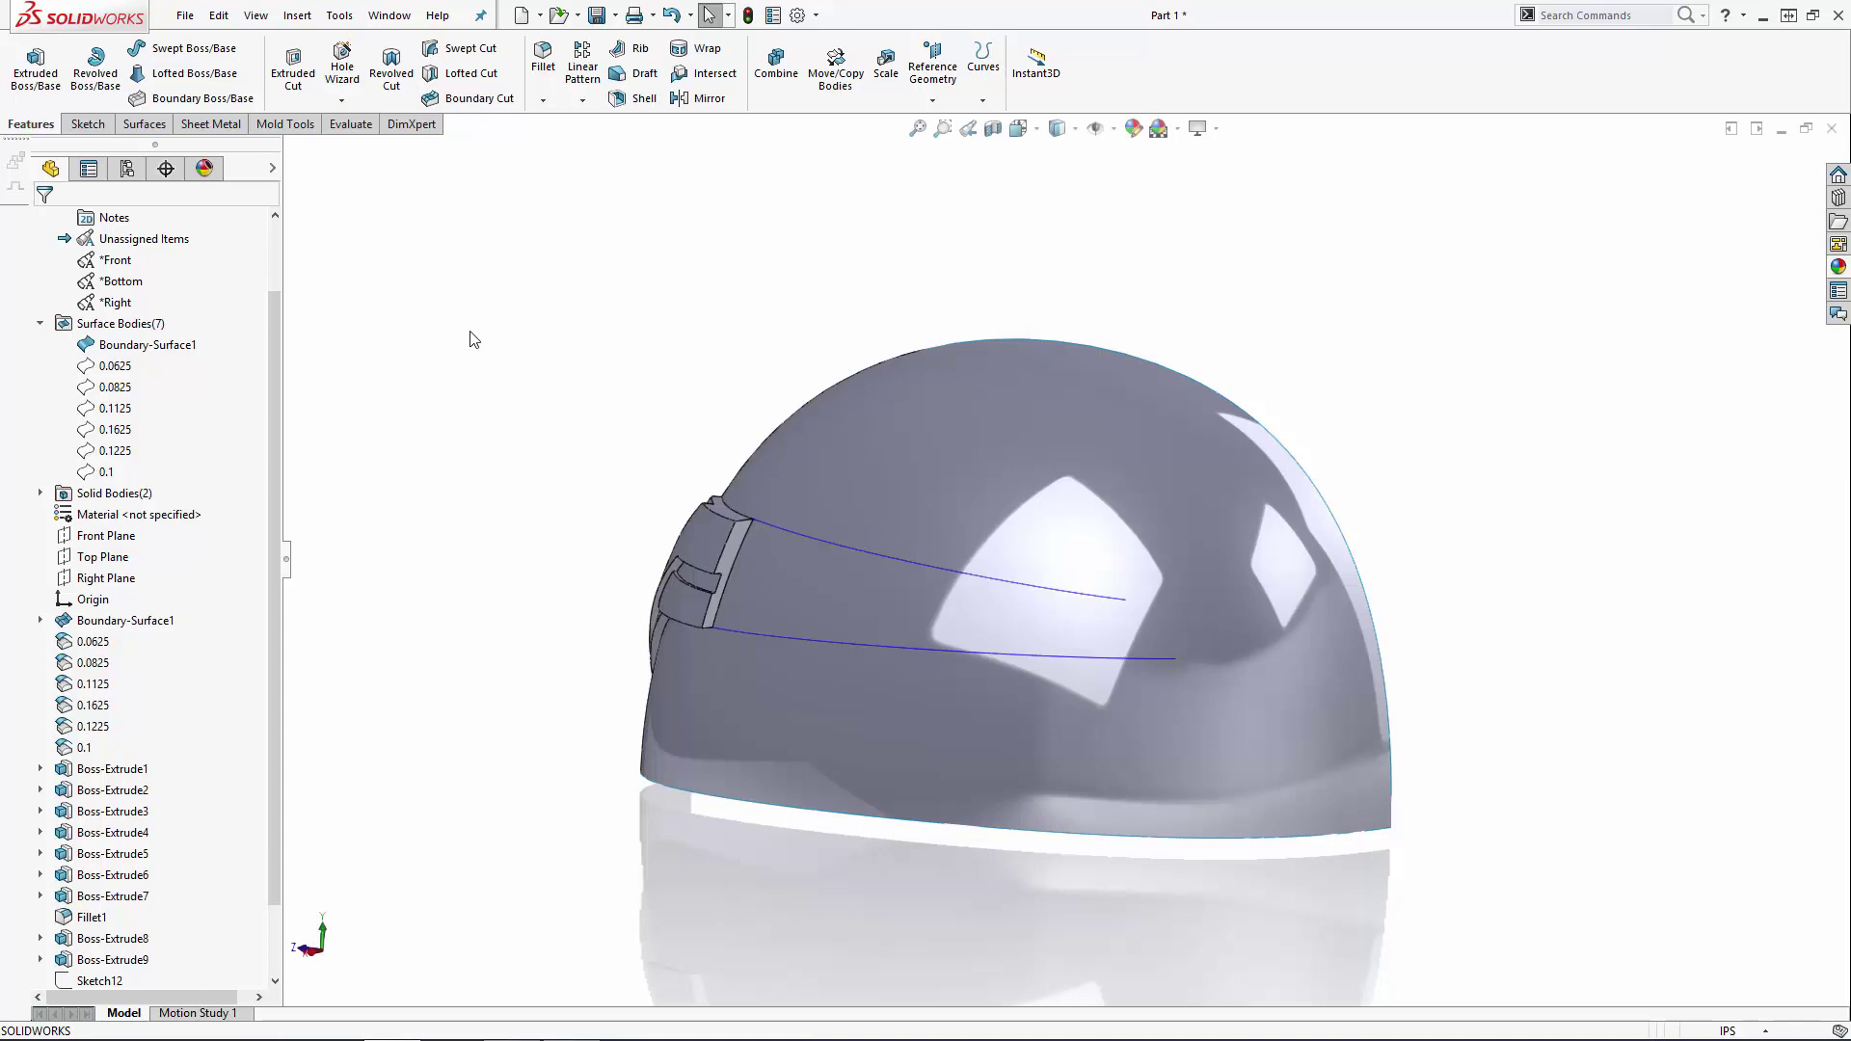
Step: Show Sketch13, which is absorbed under the second projected curve, in the model
scroll(96, 896, down, 2)
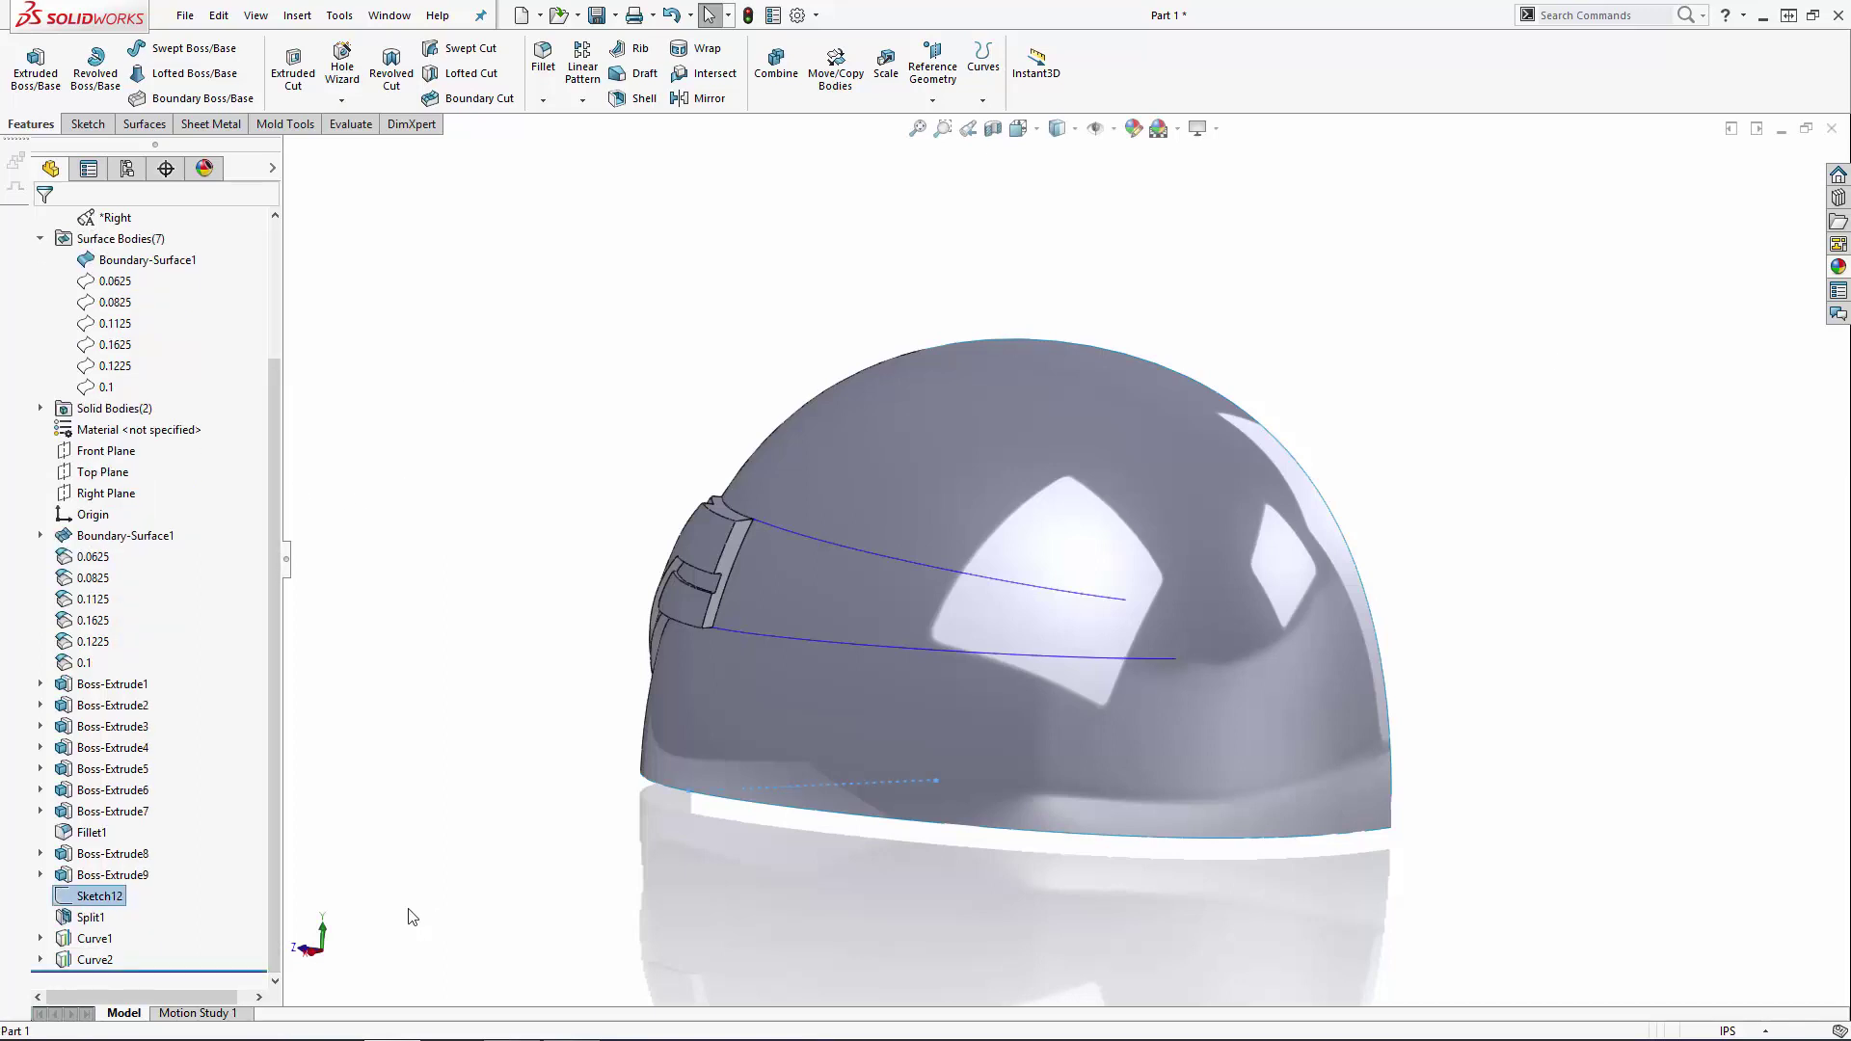
click(41, 960)
click(120, 959)
click(182, 932)
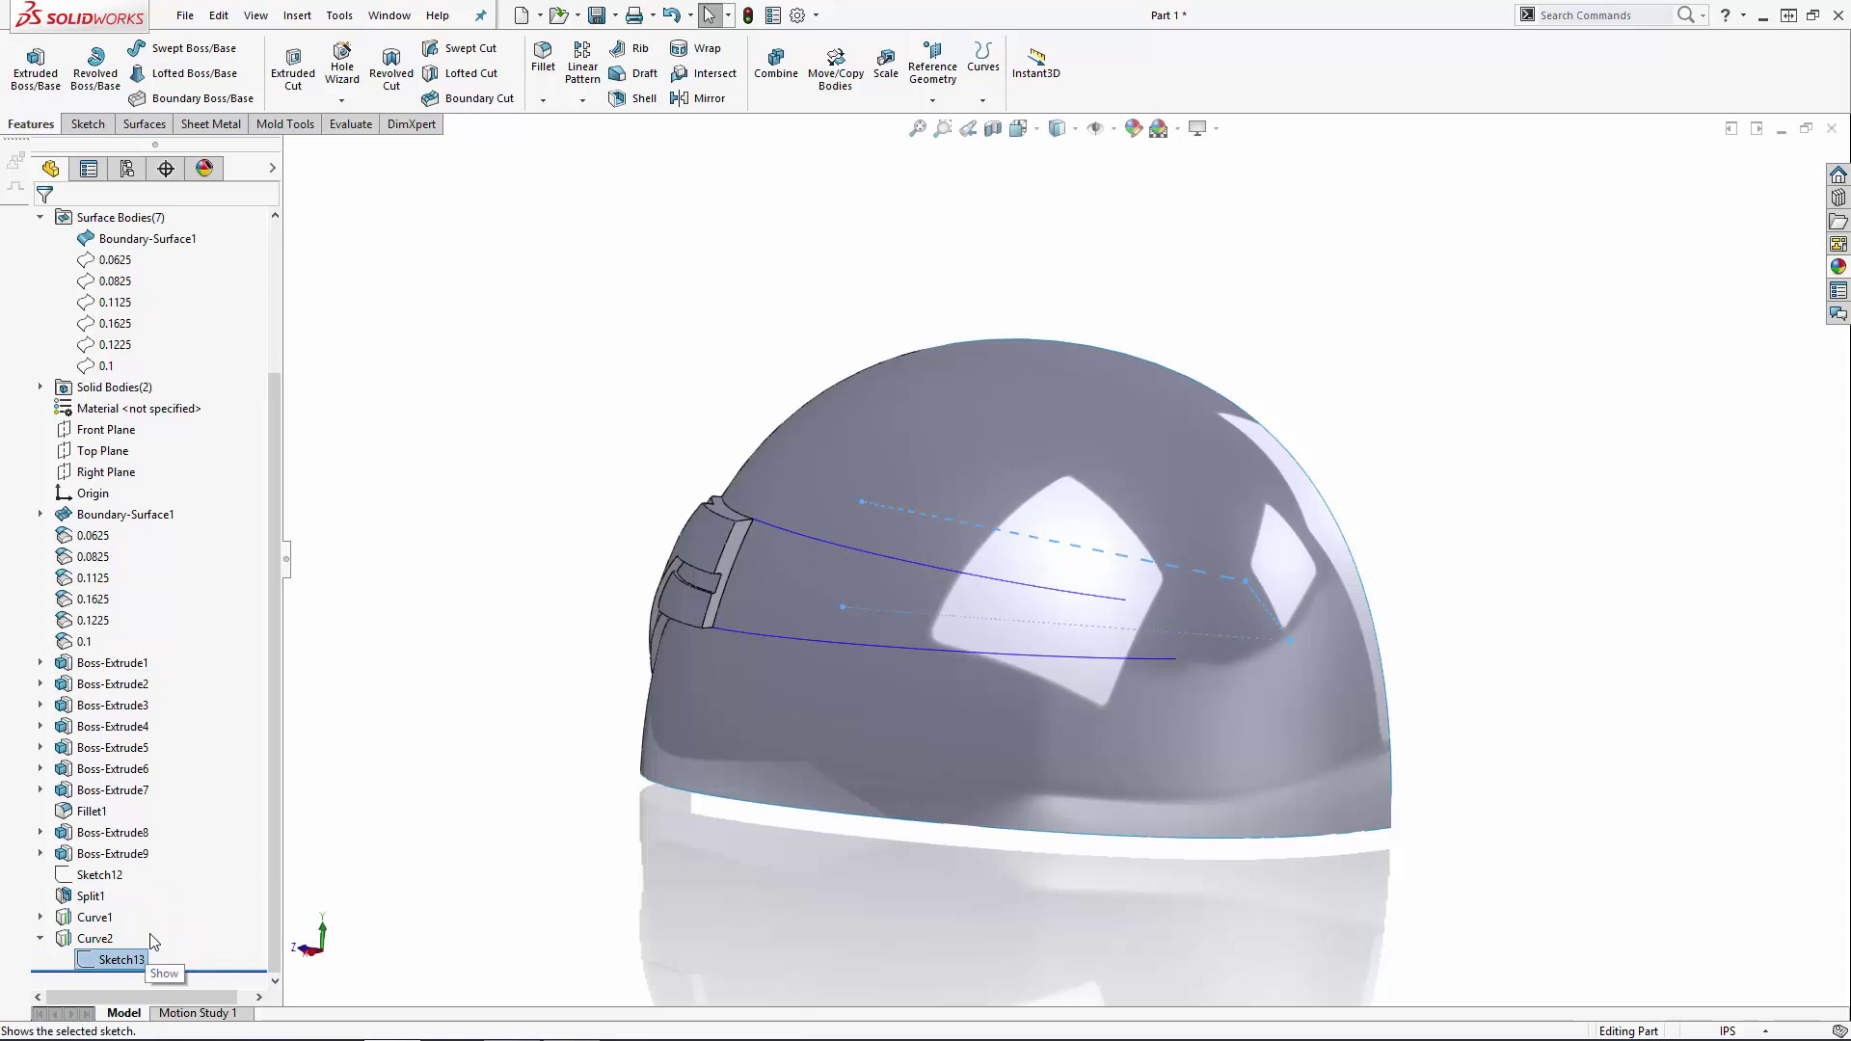
click(528, 832)
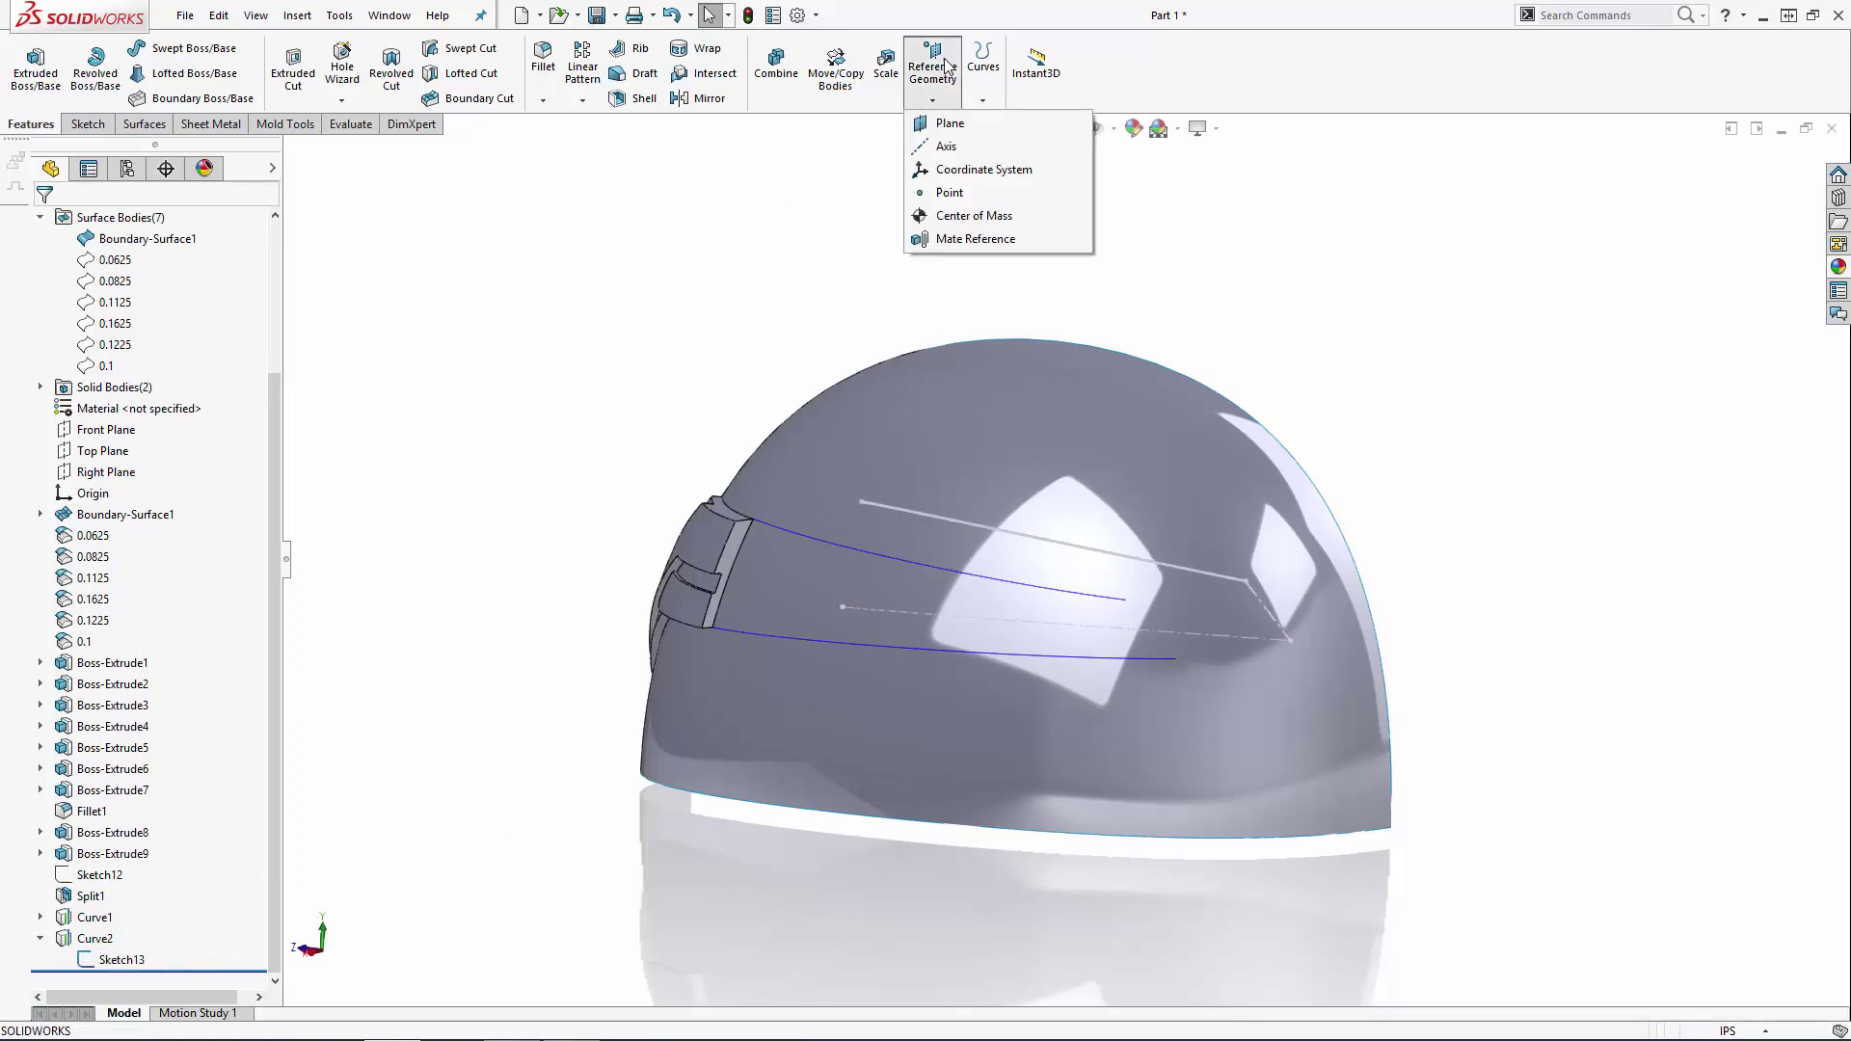
Step: Create a reference plane coincident with Sketch13's slanted rear line and perpendicular to the Right Plane, and extend its displayed border outward past the projected curves
click(948, 123)
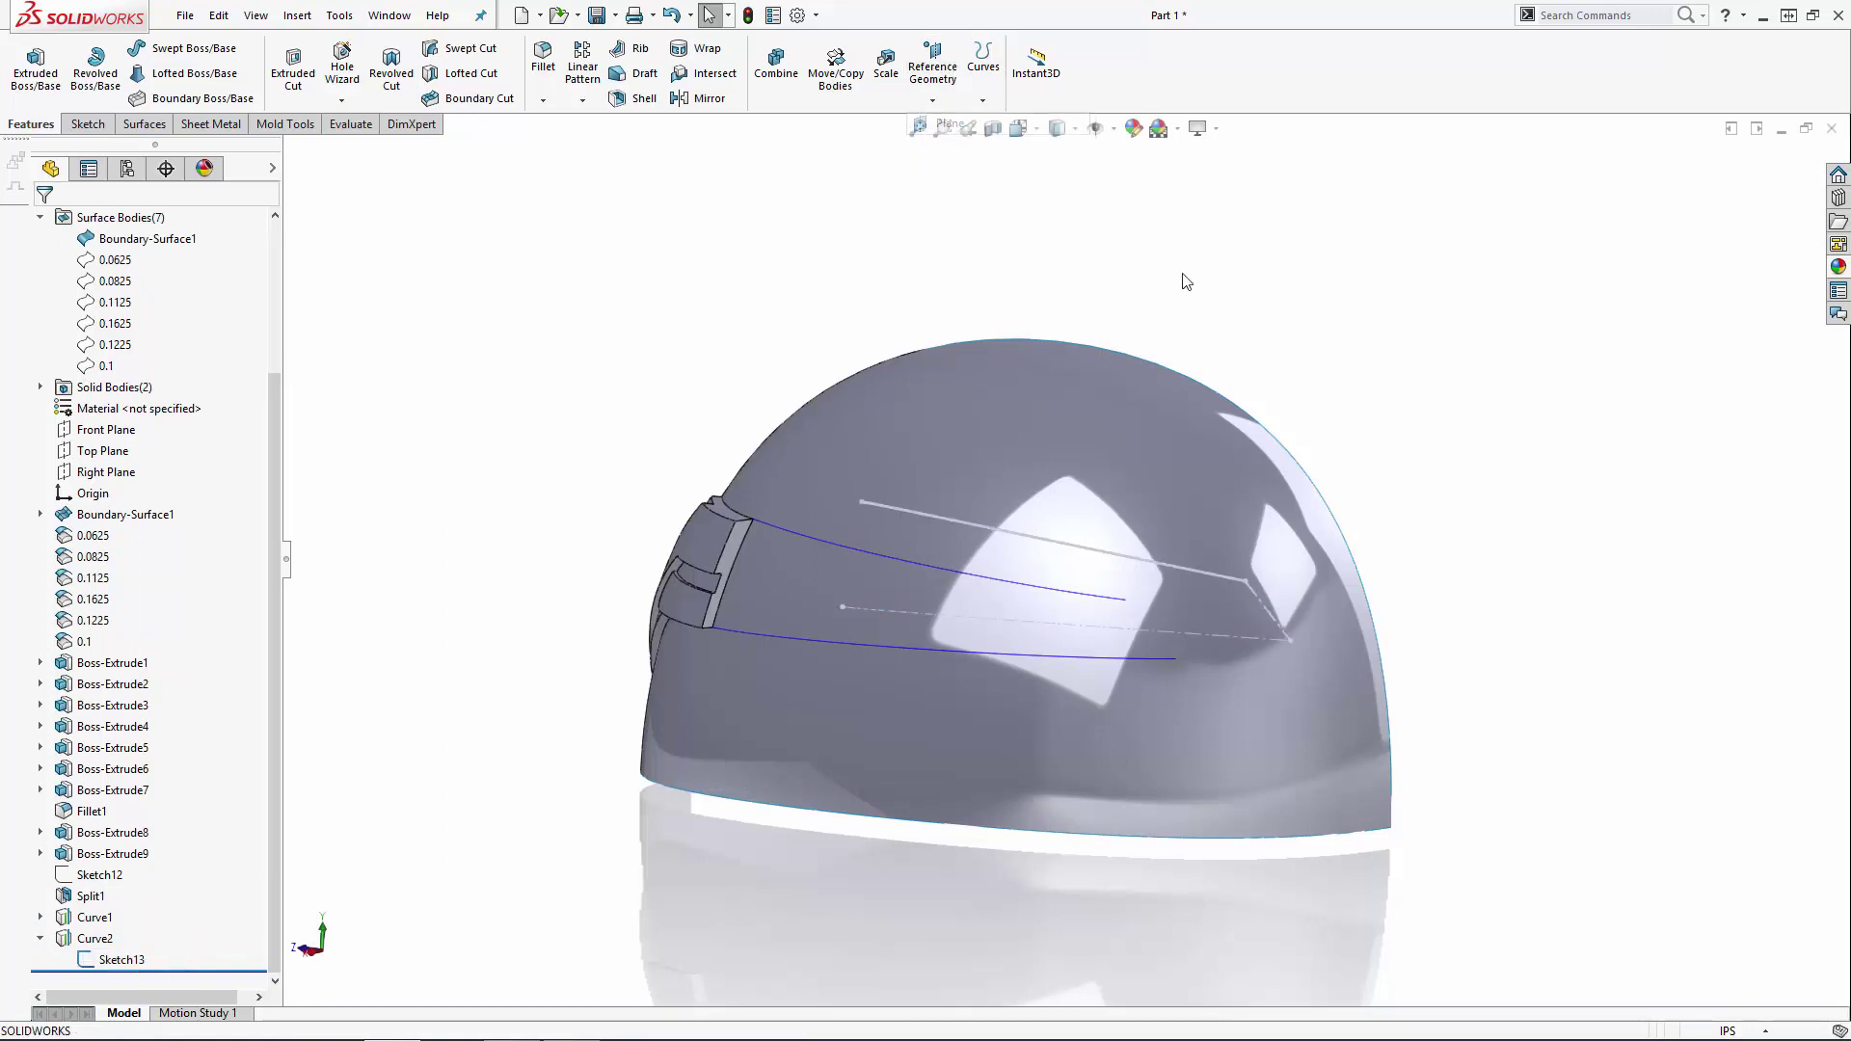
click(1261, 600)
click(289, 152)
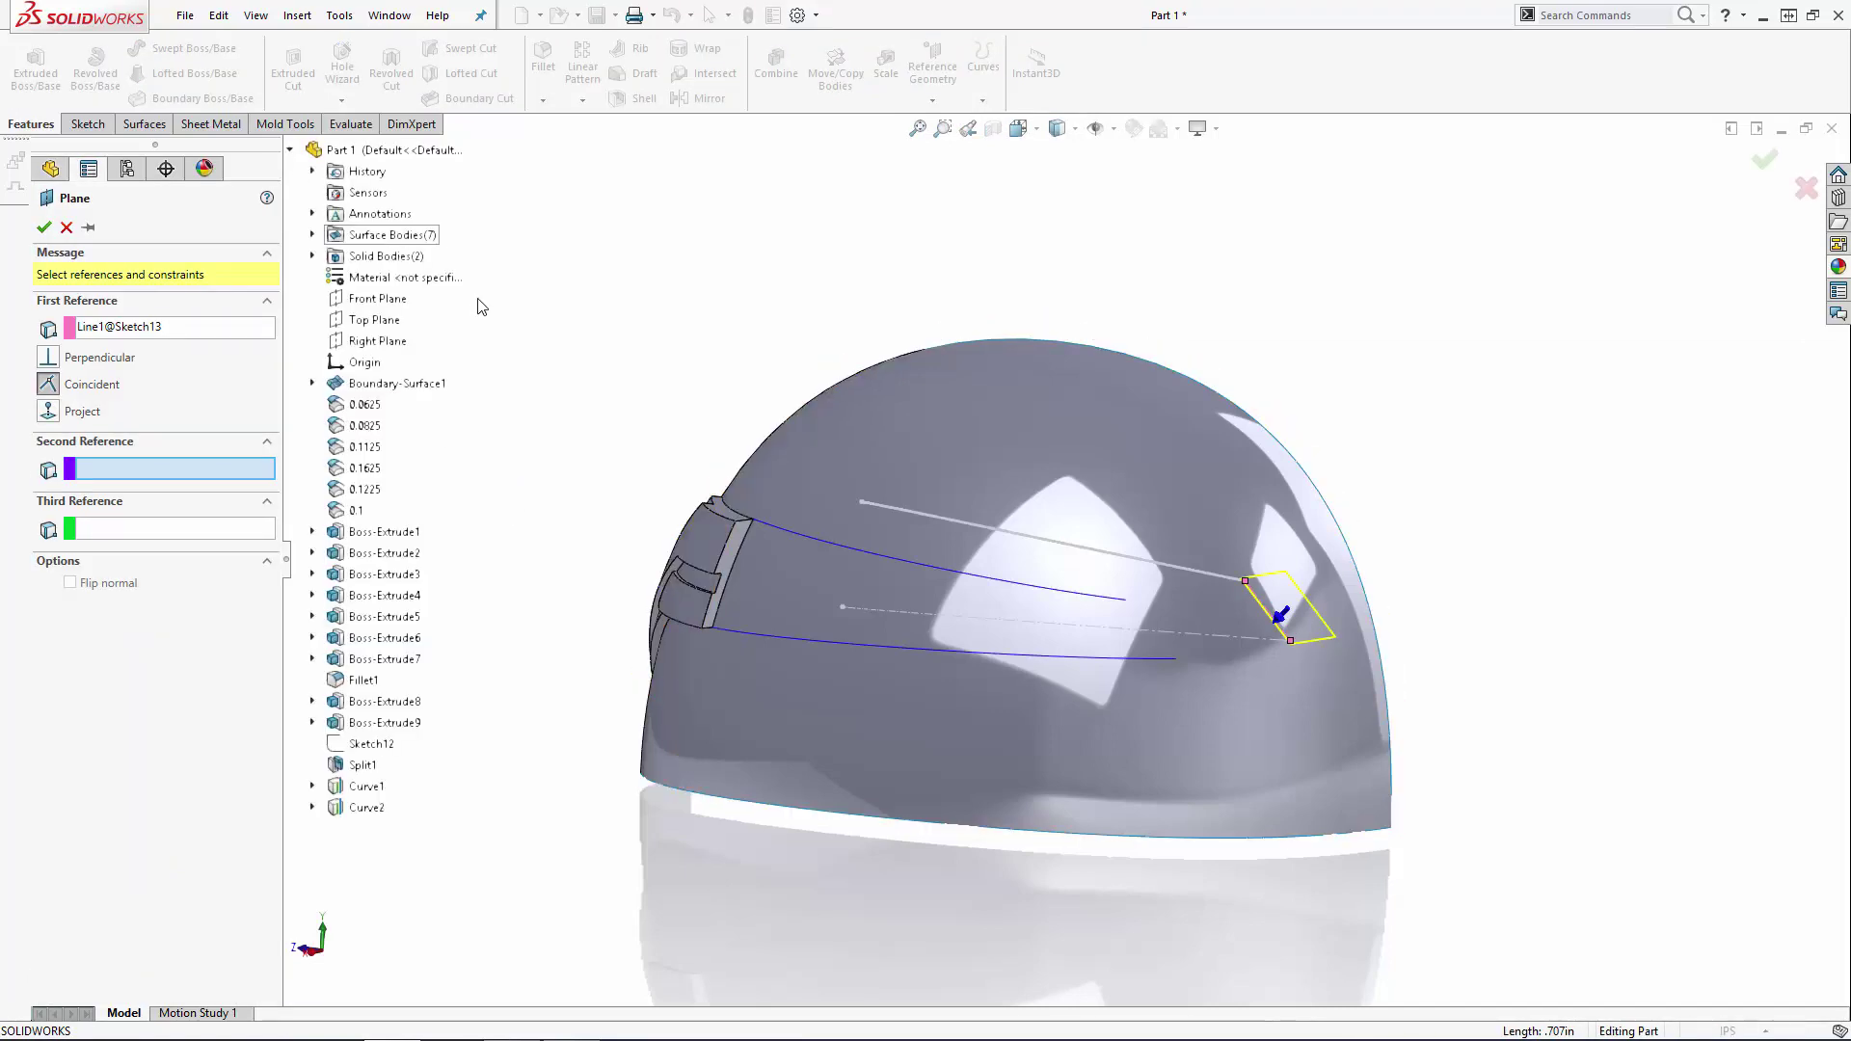
click(389, 343)
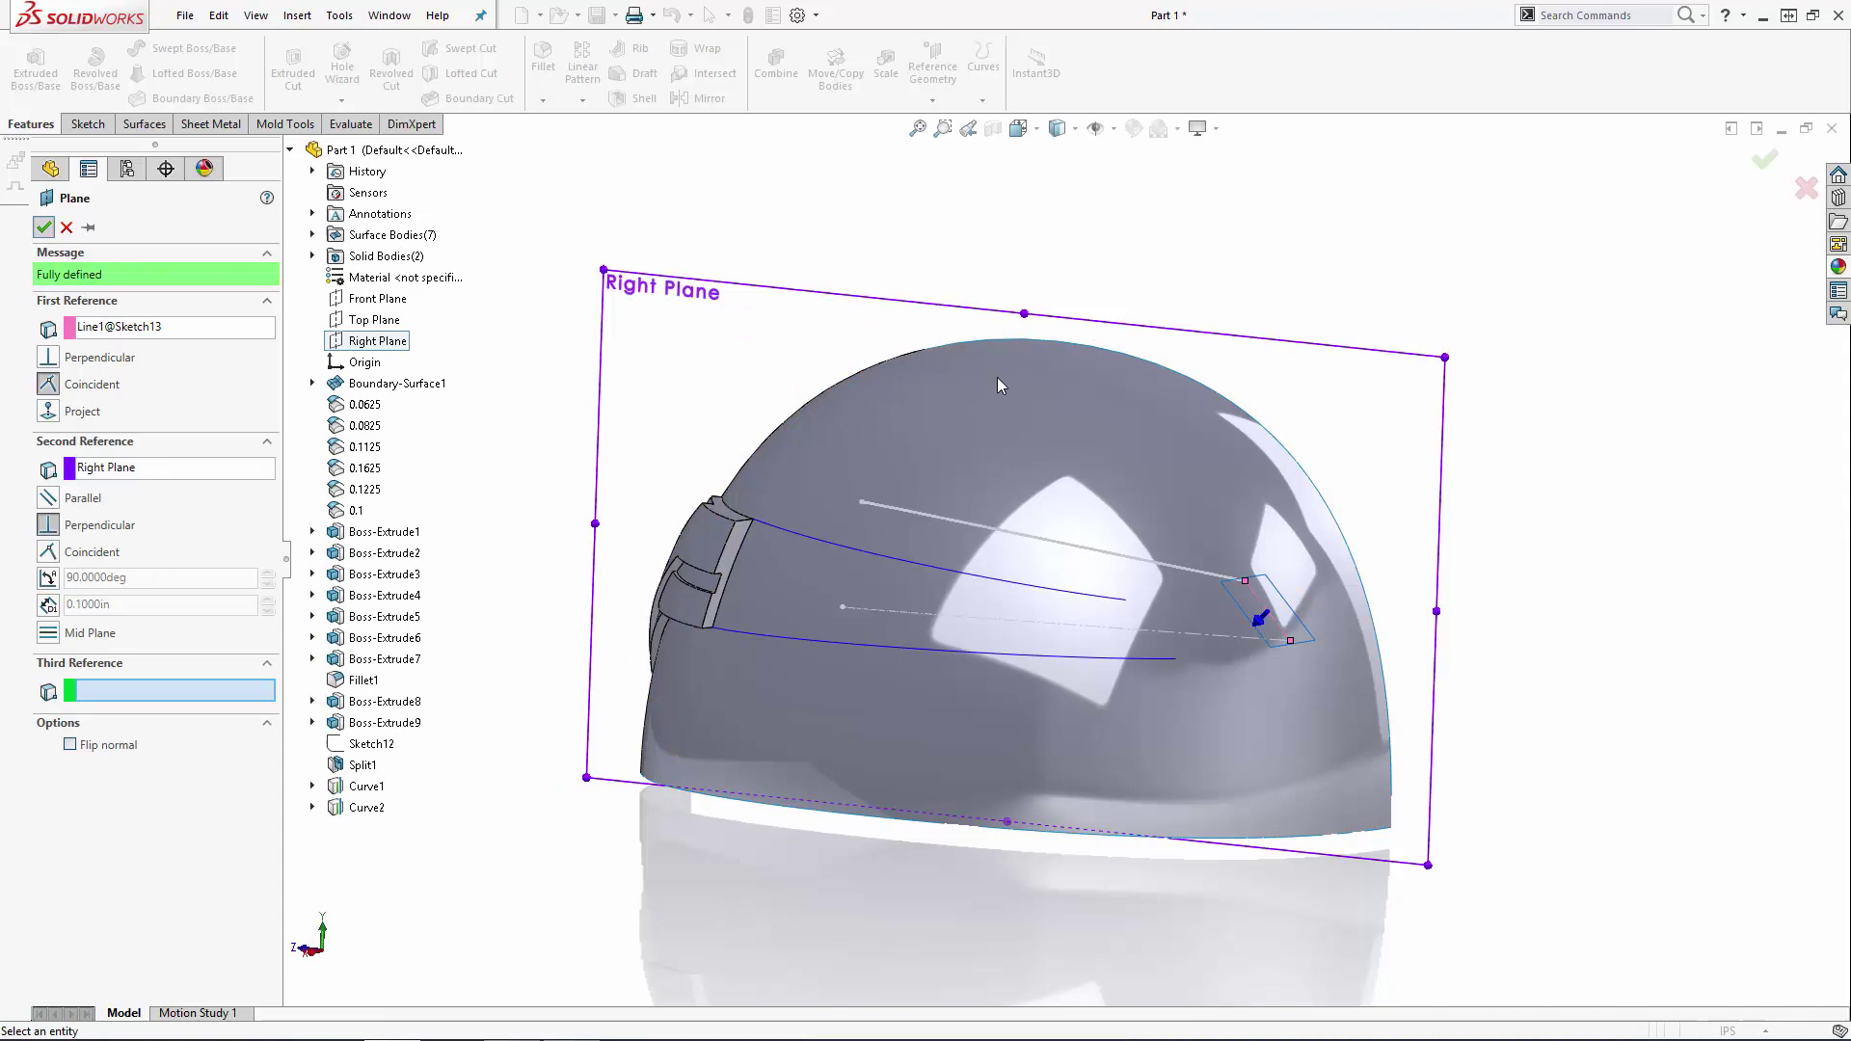
key(Return)
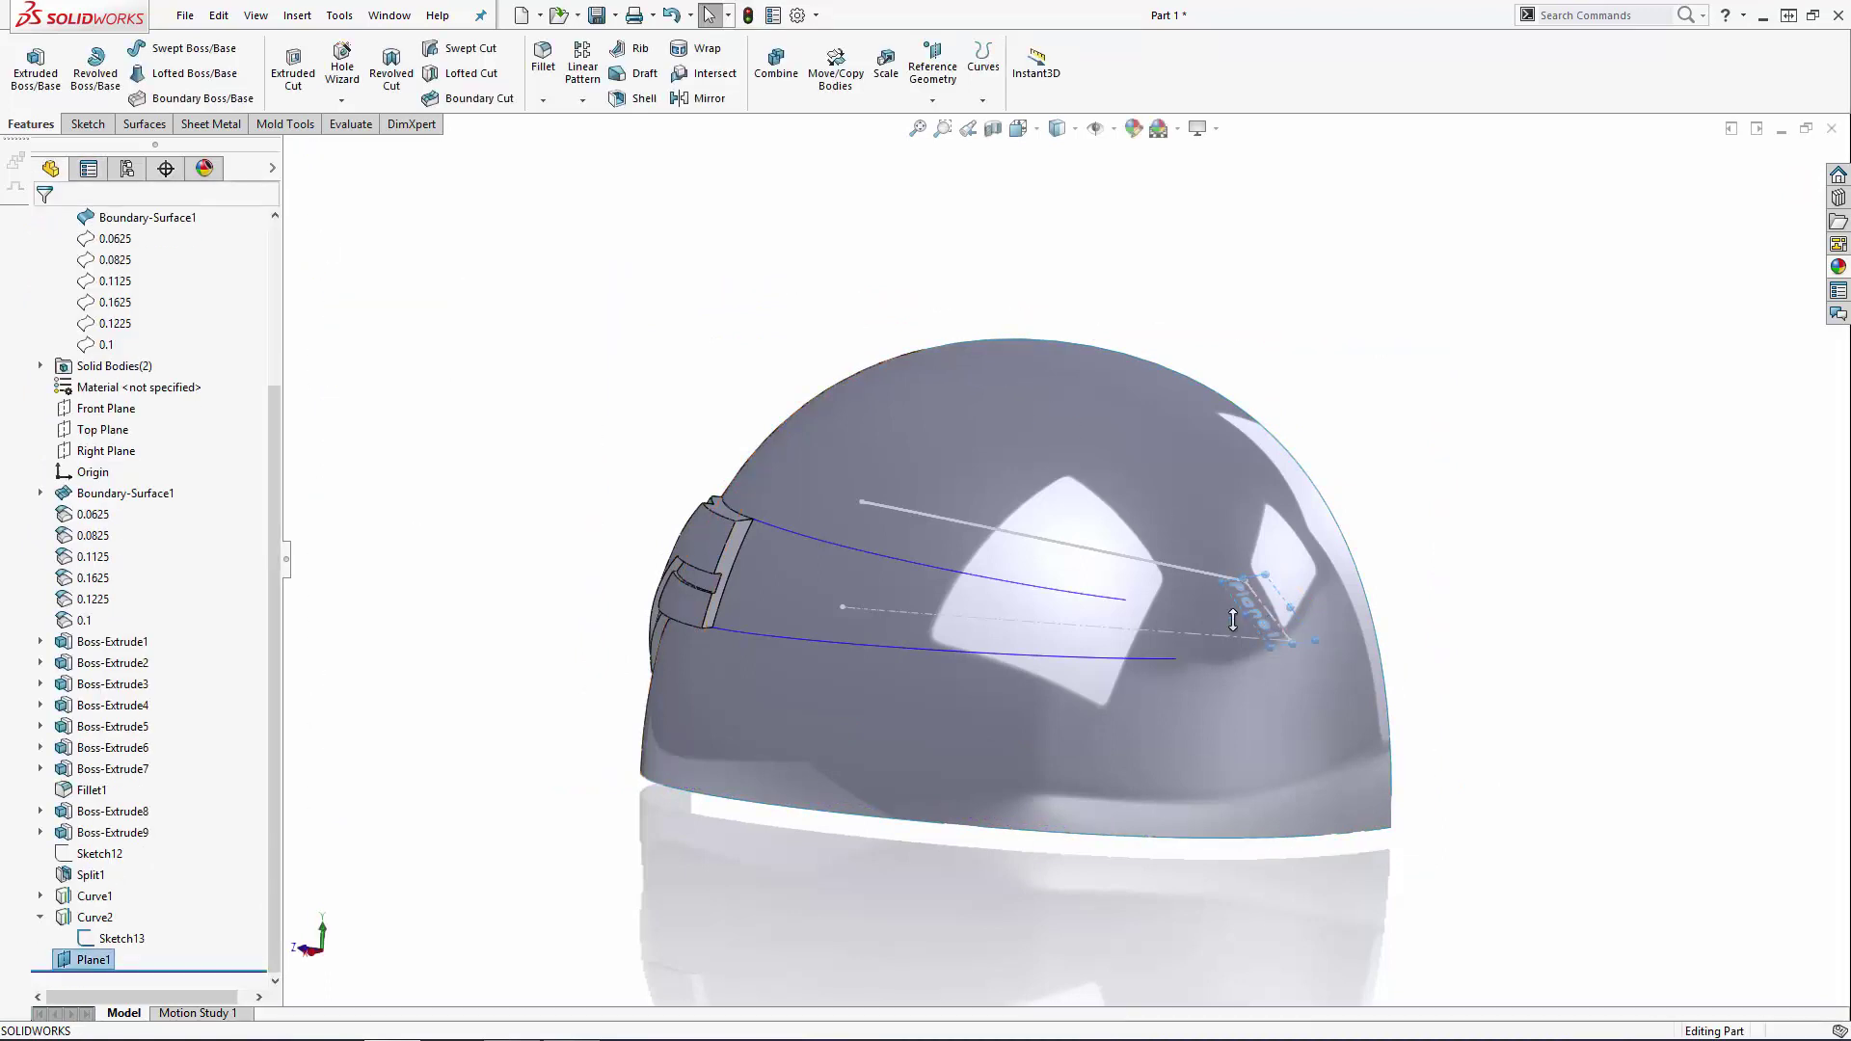
drag(1248, 615, 1030, 649)
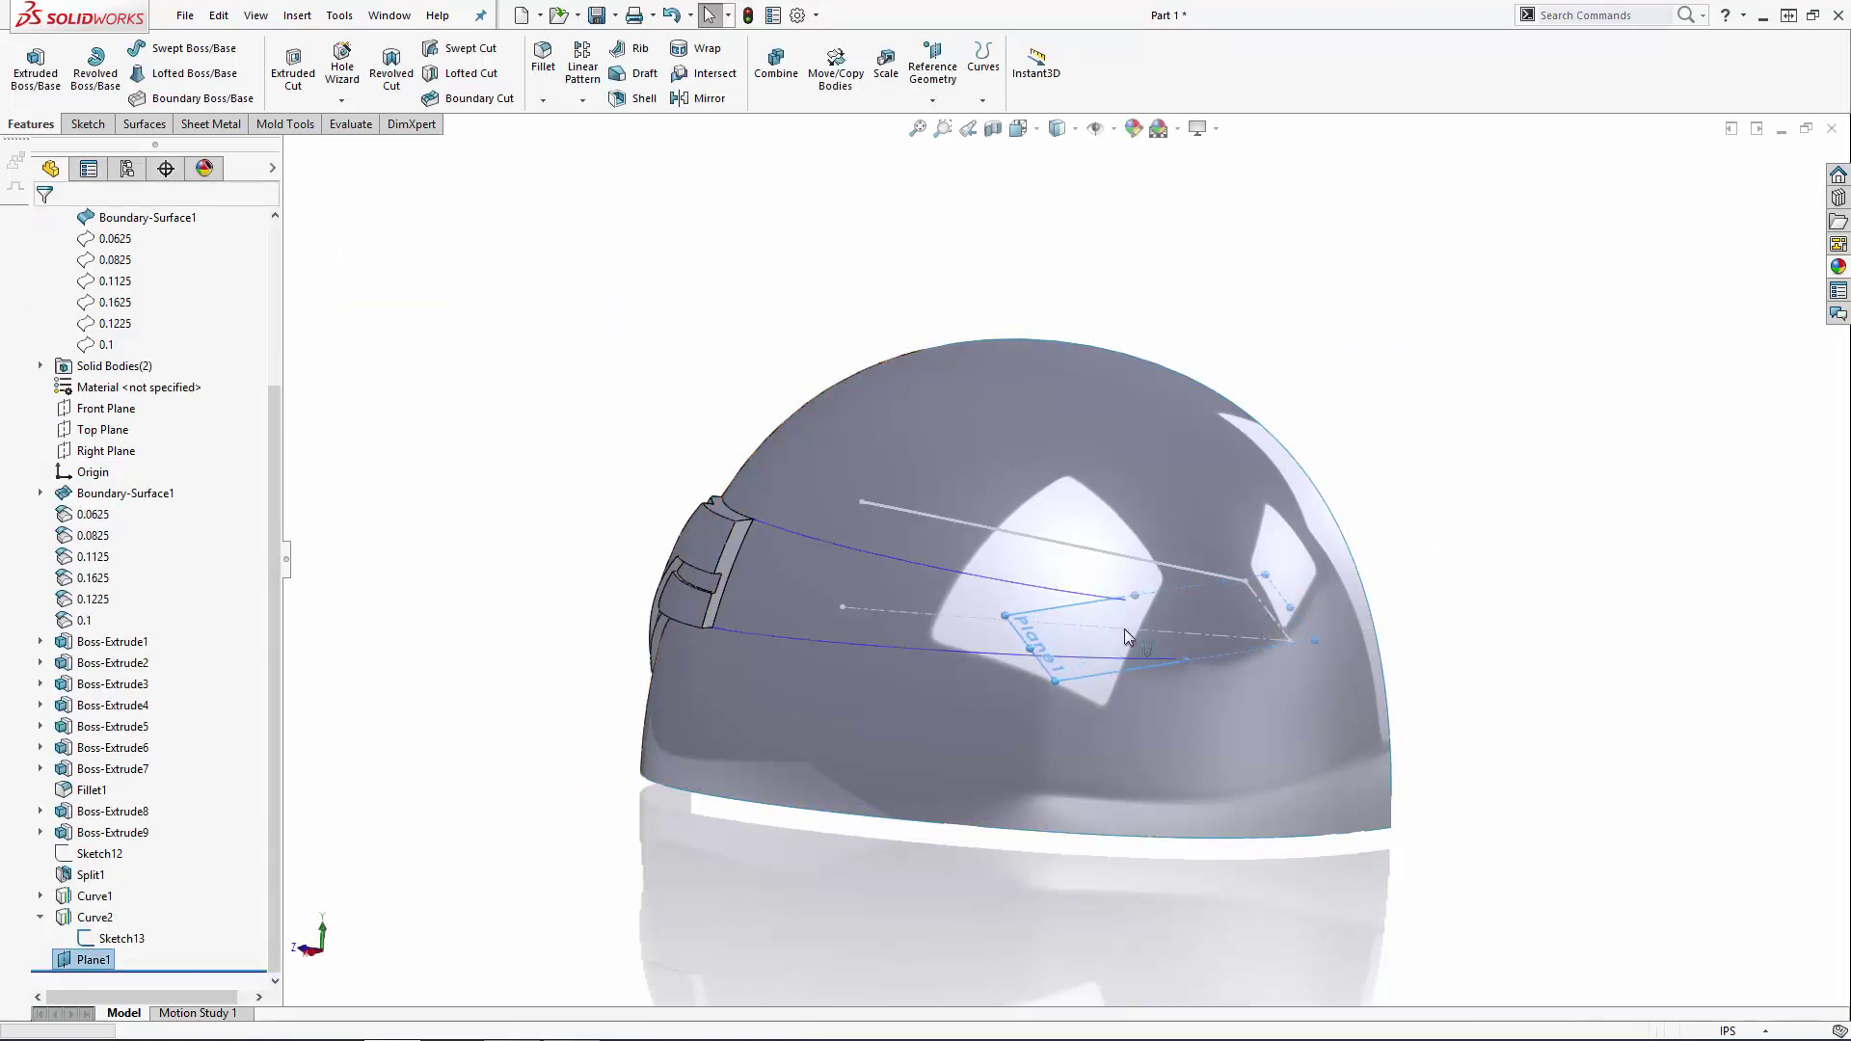
click(1332, 911)
Step: Start a new sketch on the slanted reference plane Plane1
click(1090, 677)
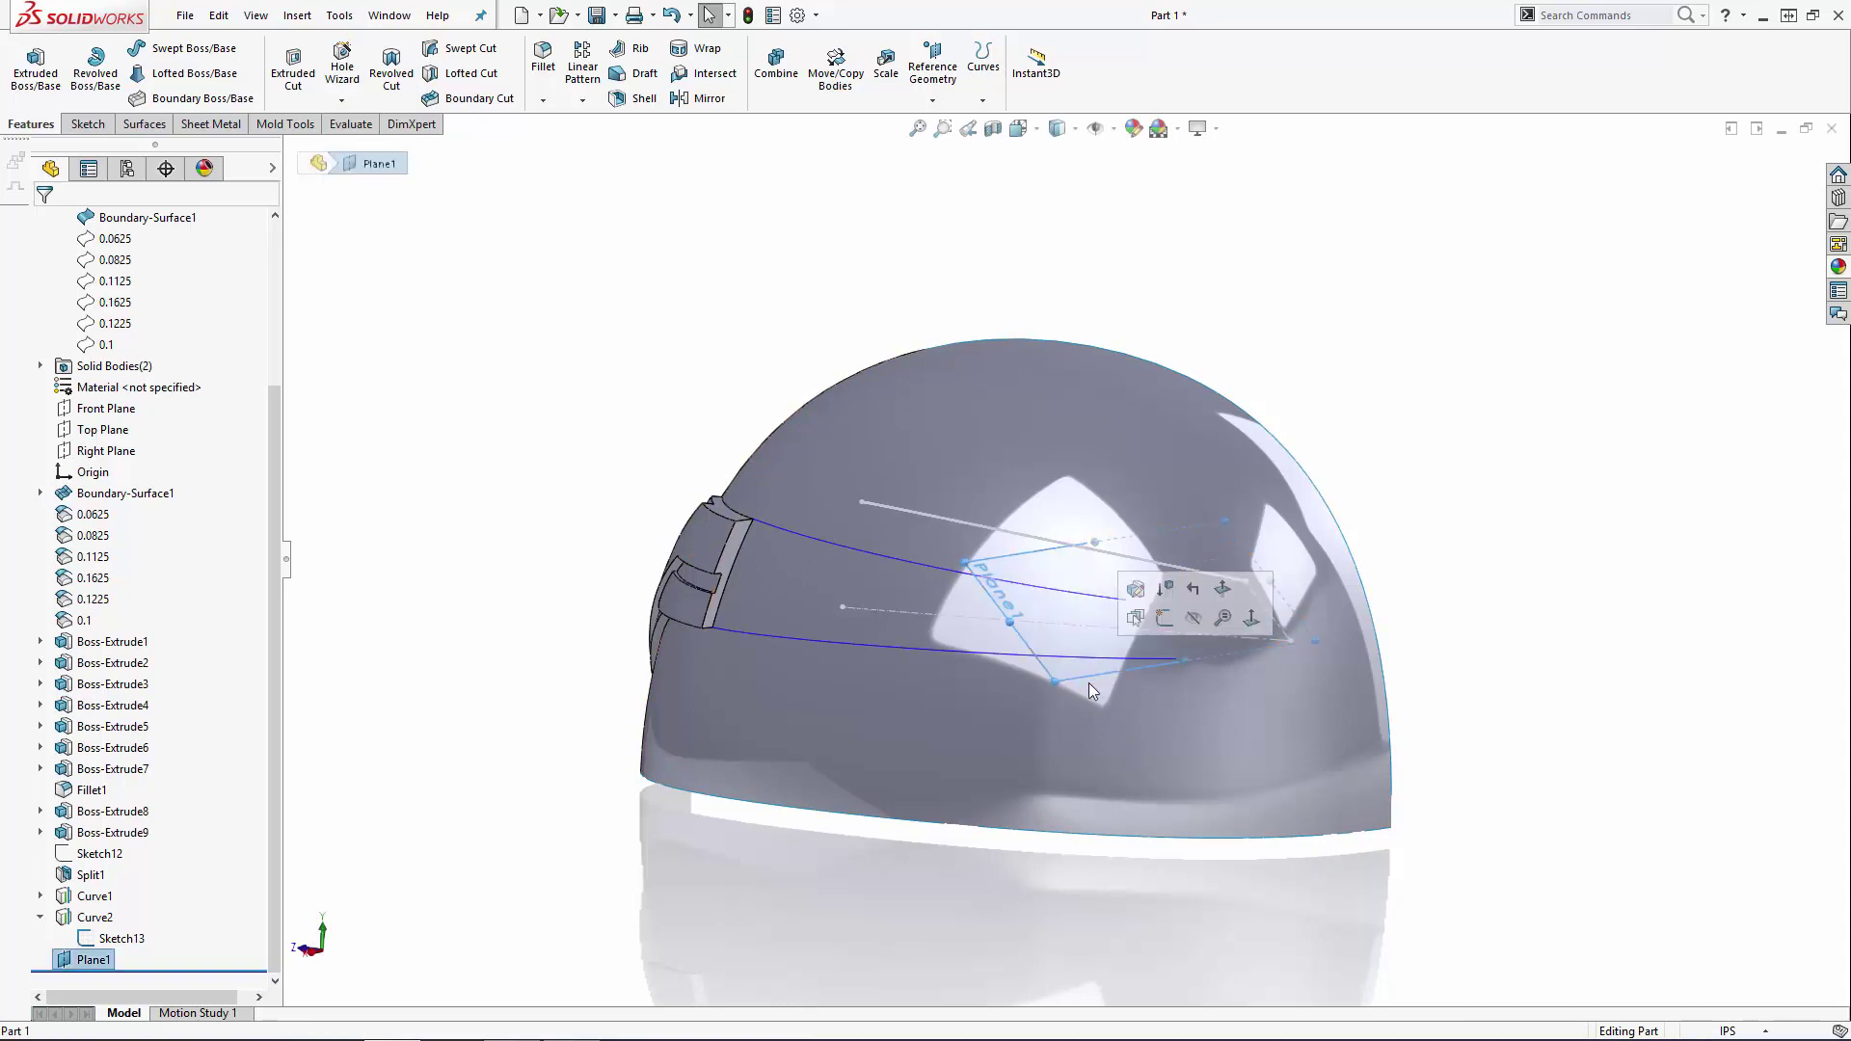
click(1143, 615)
click(1057, 127)
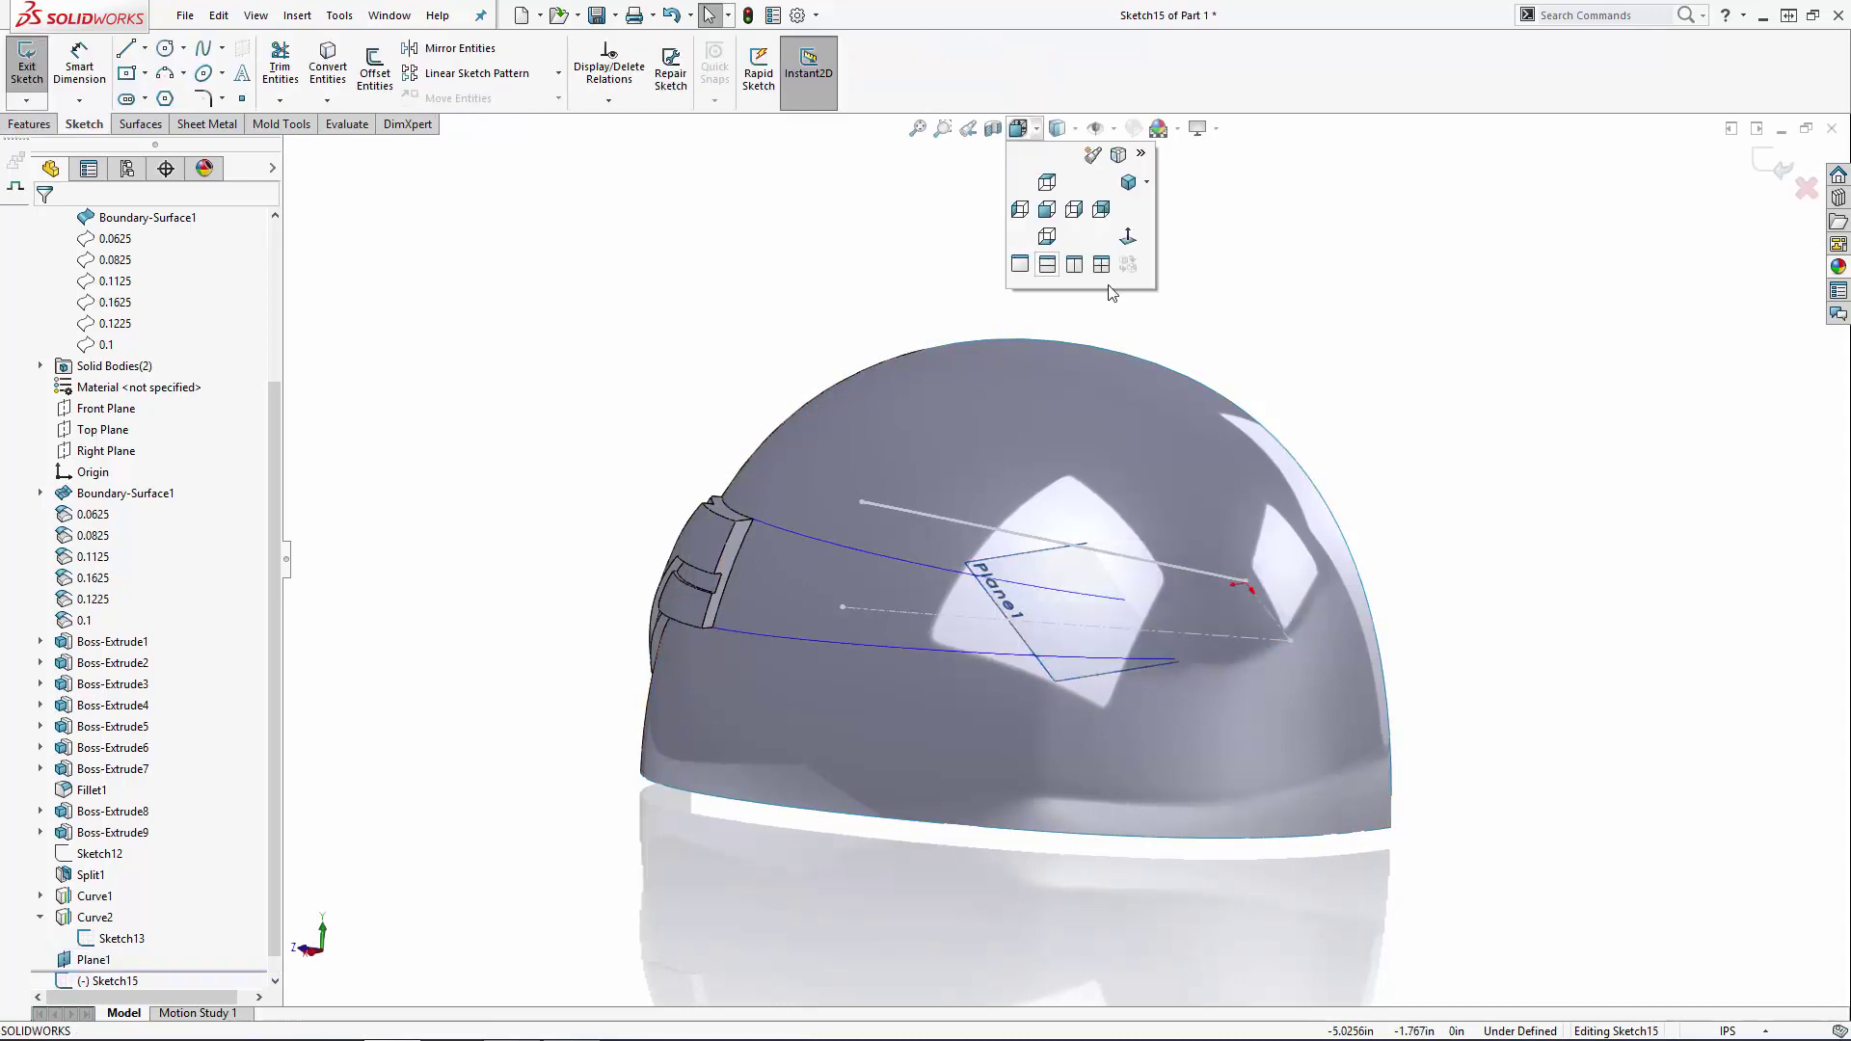
click(1047, 264)
key(Right)
key(Right)
key(Right)
key(Right)
key(Right)
key(Right)
key(Right)
key(Right)
key(Right)
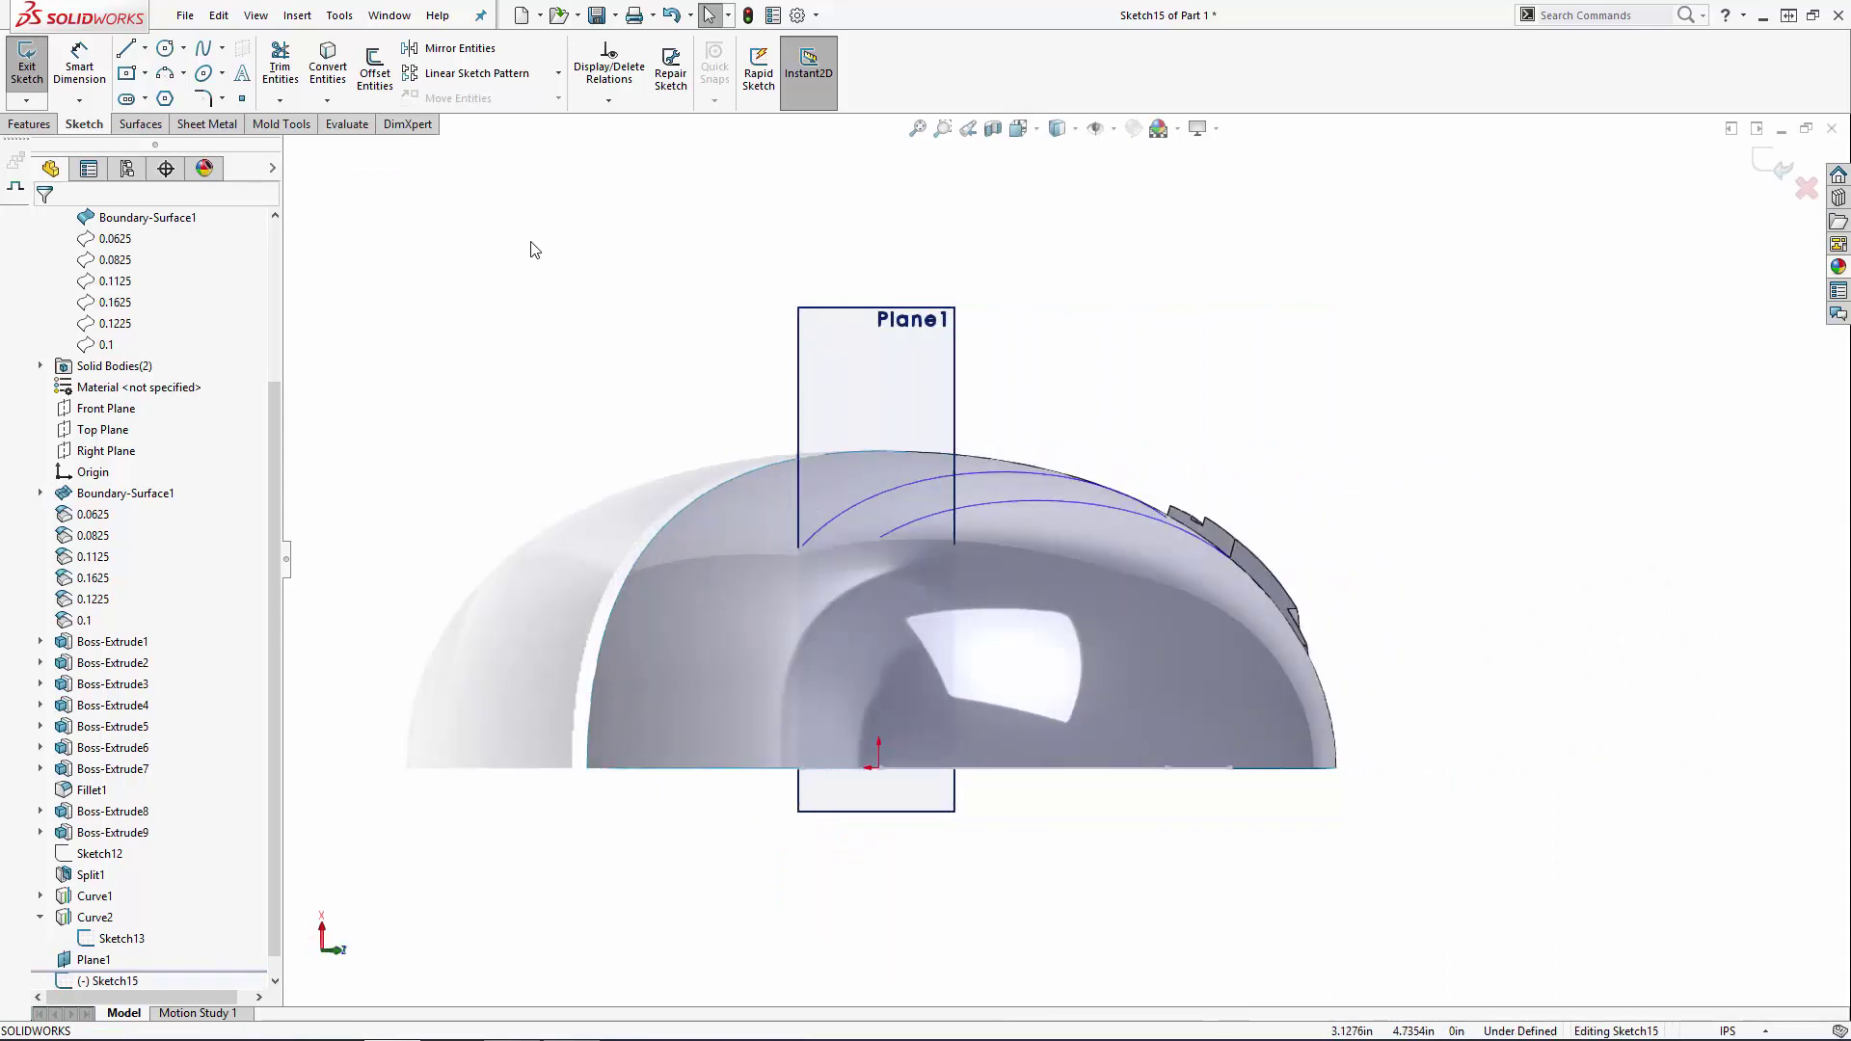
Step: Add an intersection curve where the sketch plane cuts the dome's outer face
click(328, 101)
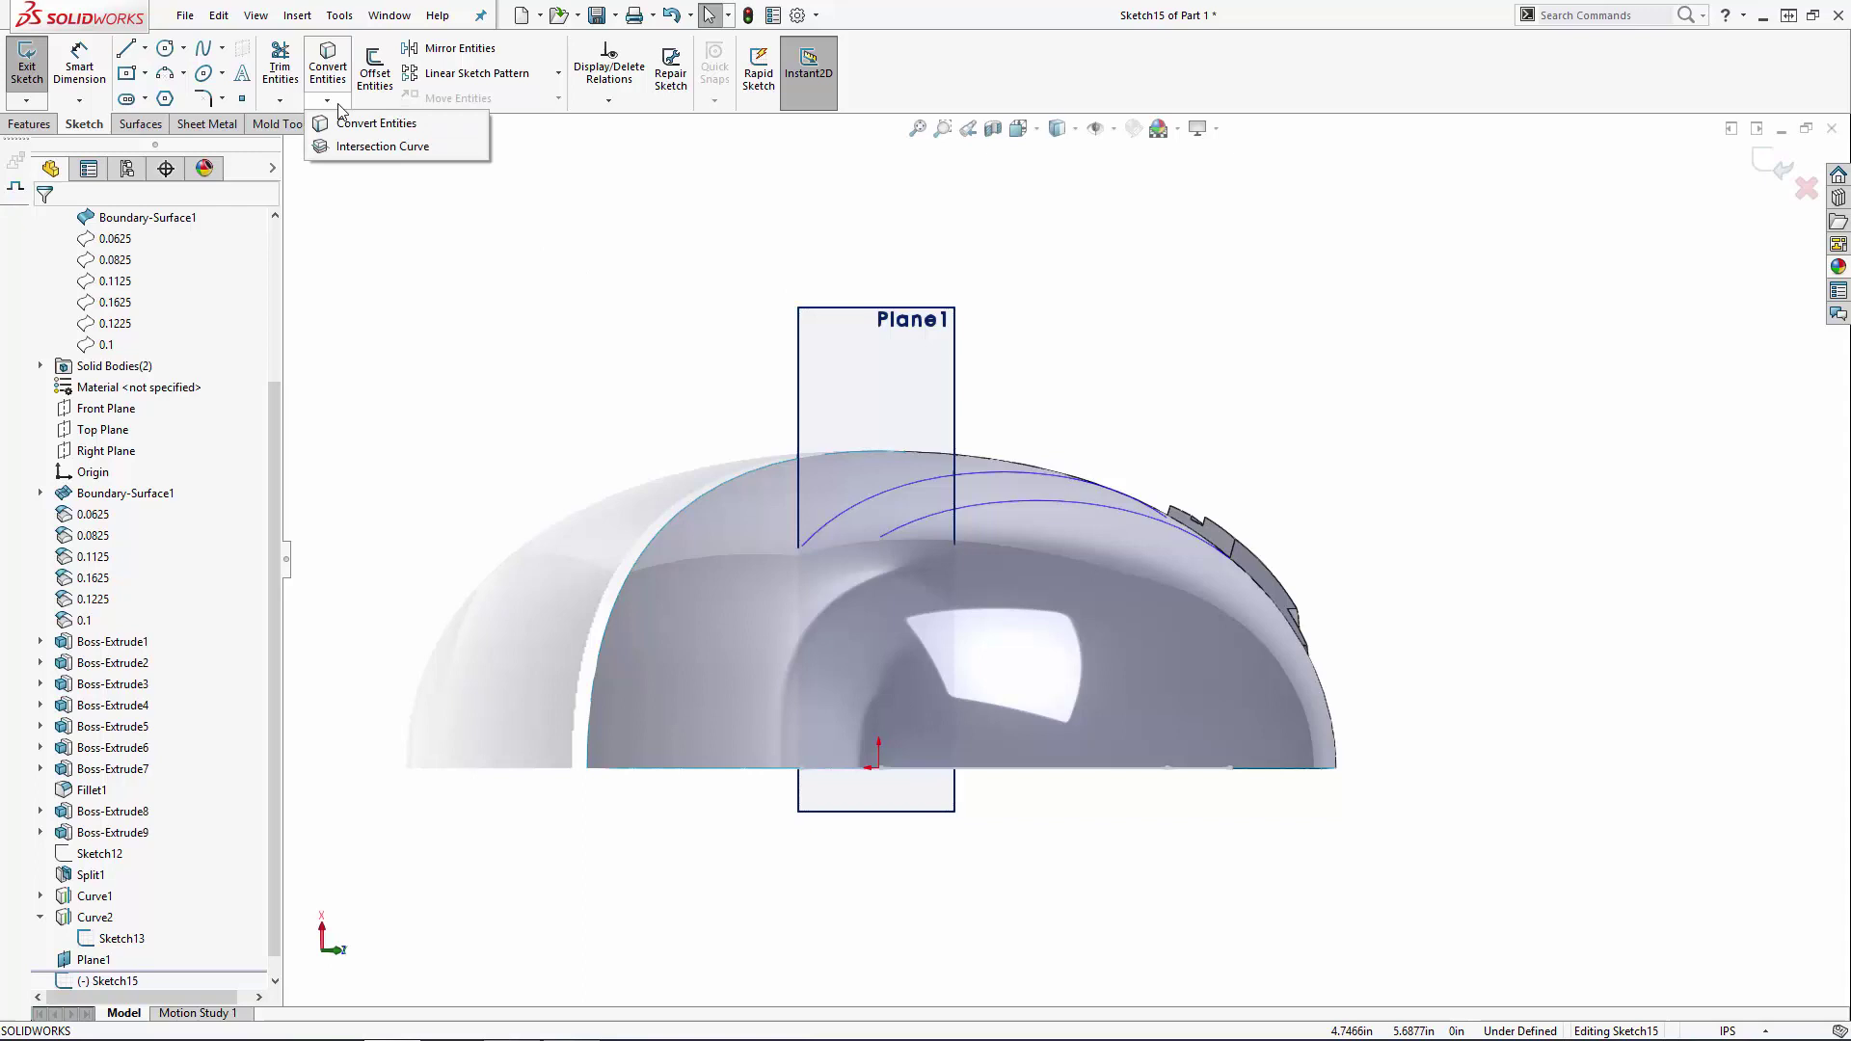
click(382, 147)
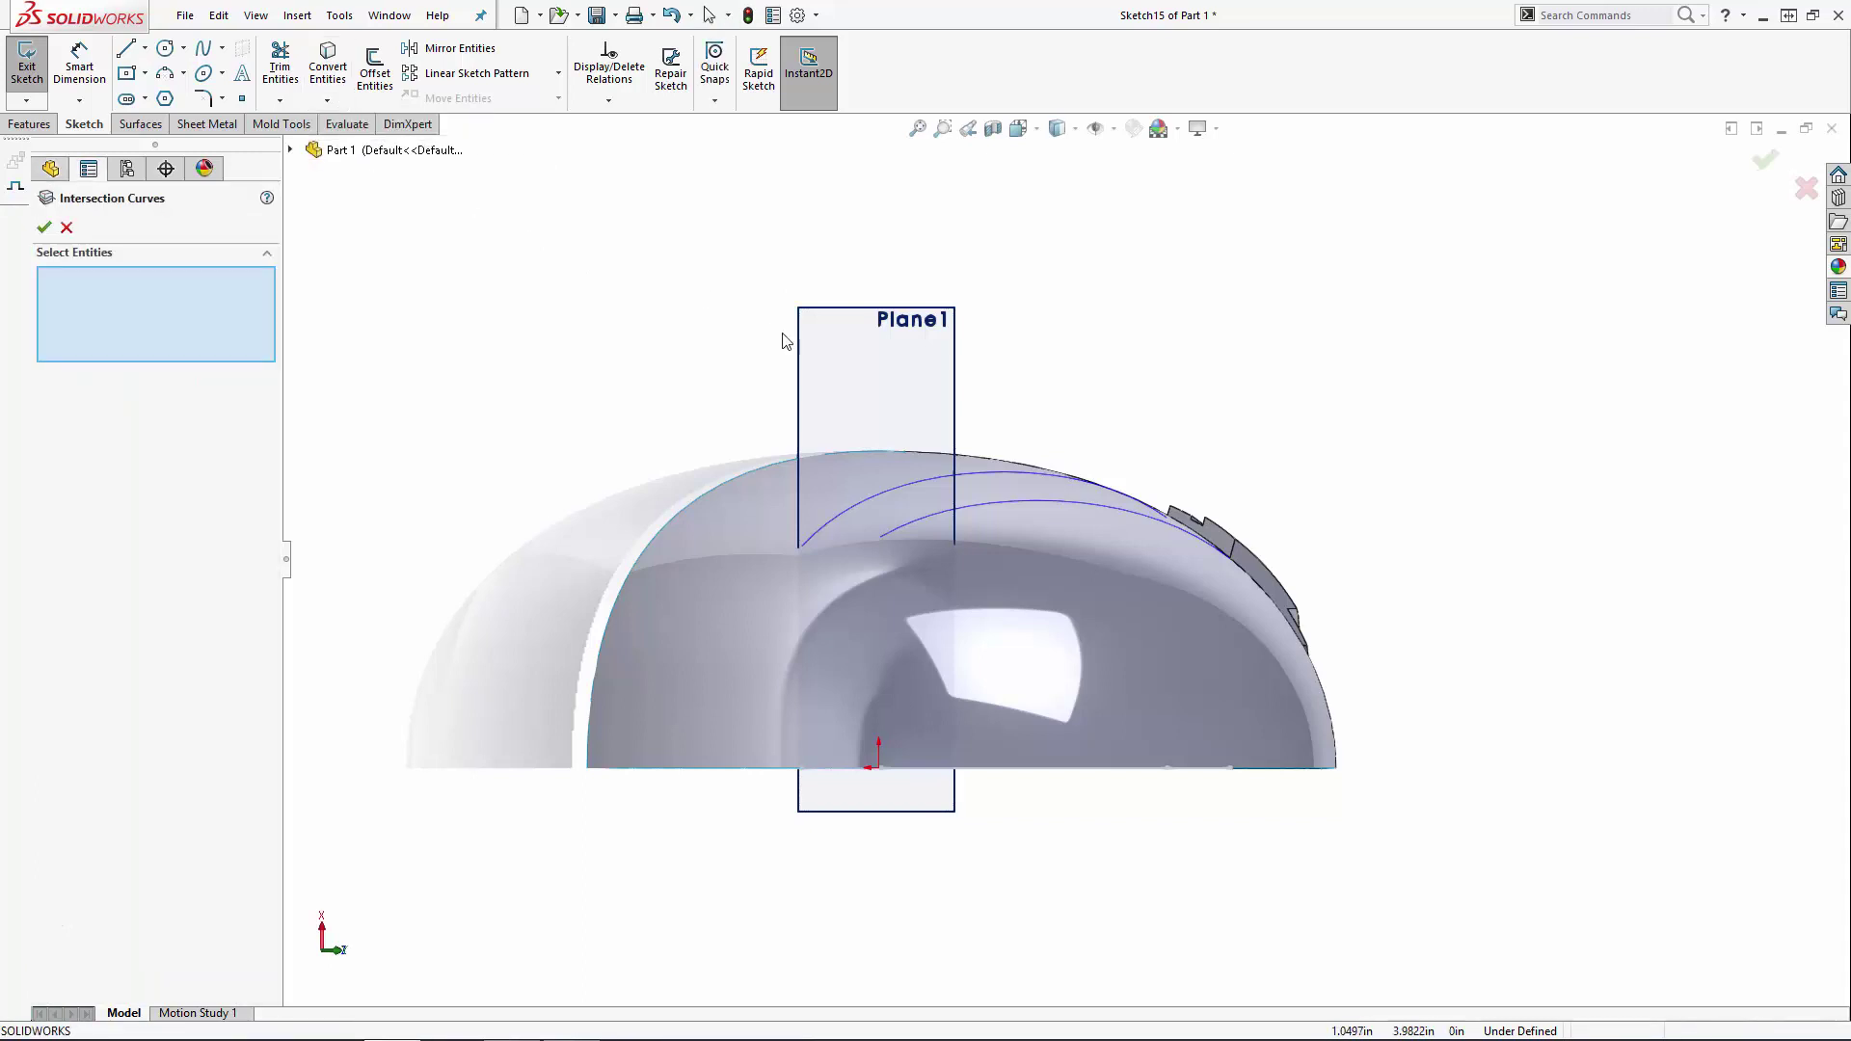
click(725, 562)
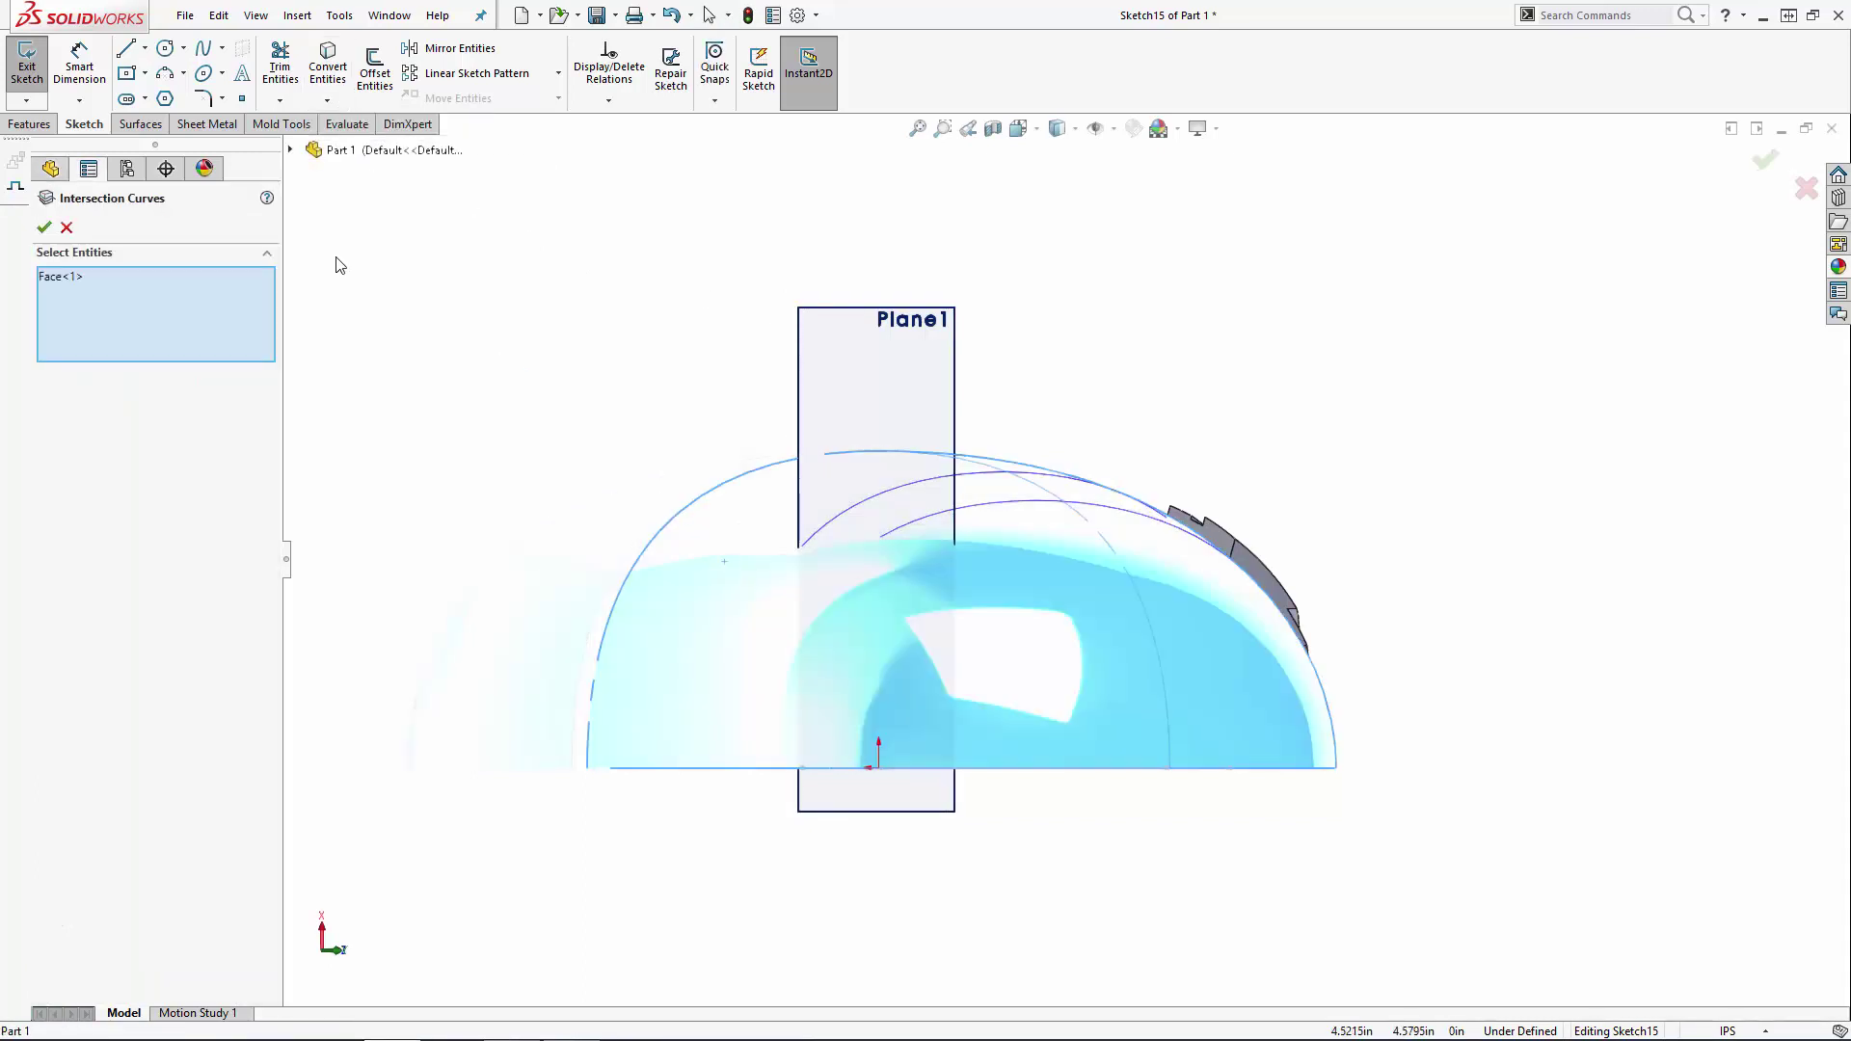
click(42, 227)
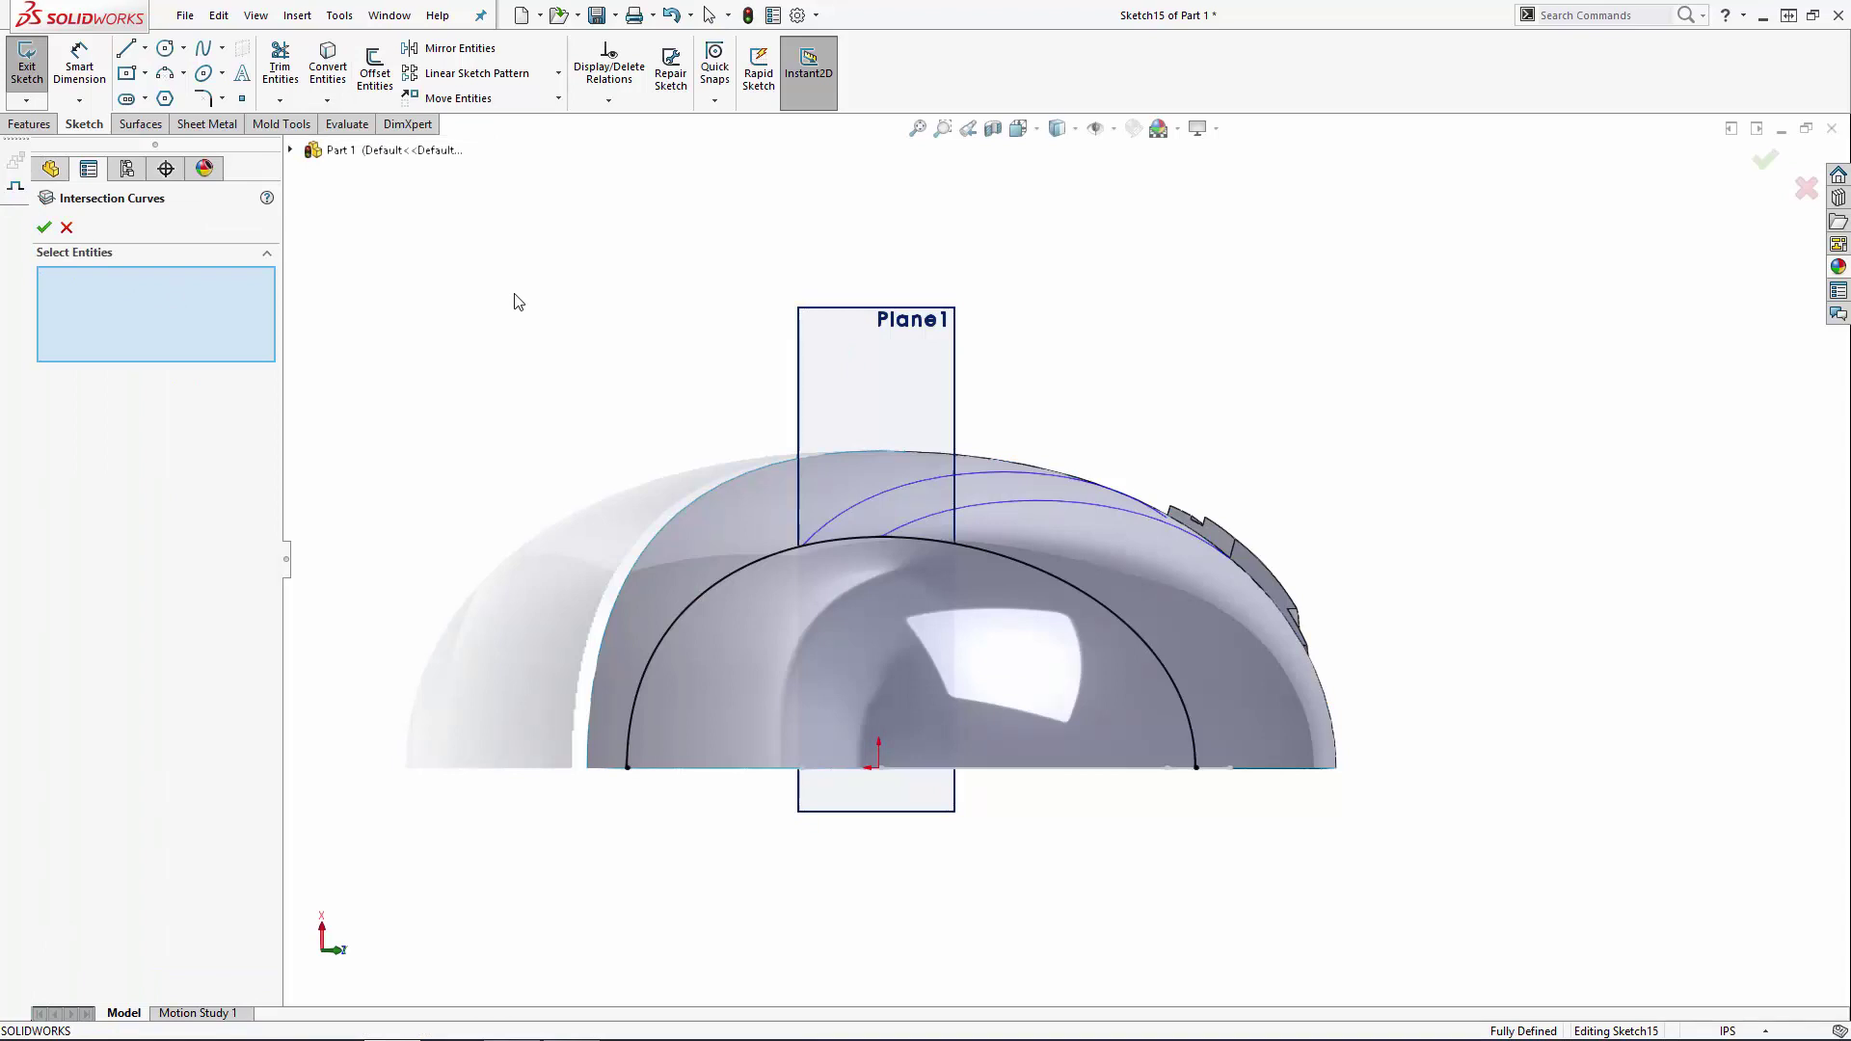
key(Escape)
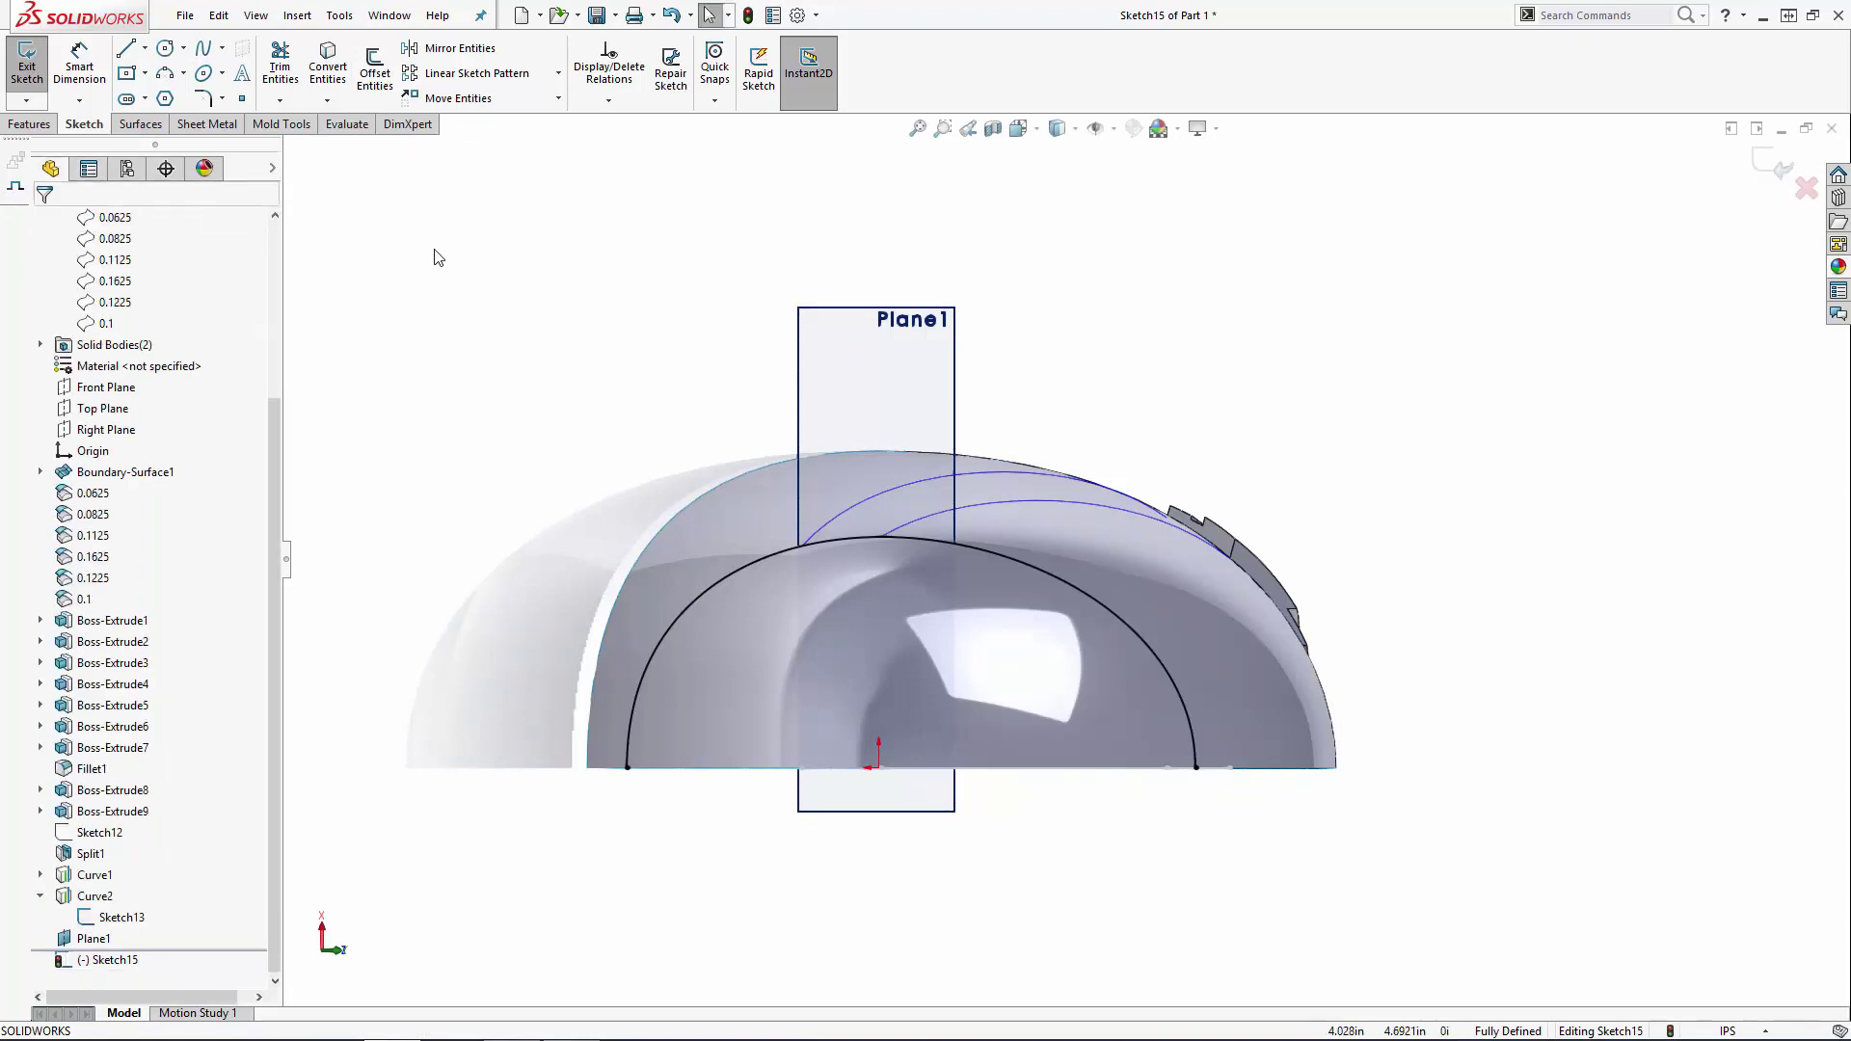
Step: Offset the dome's intersection curve outward by 0.035 in
click(376, 67)
scroll(852, 538, down, 5)
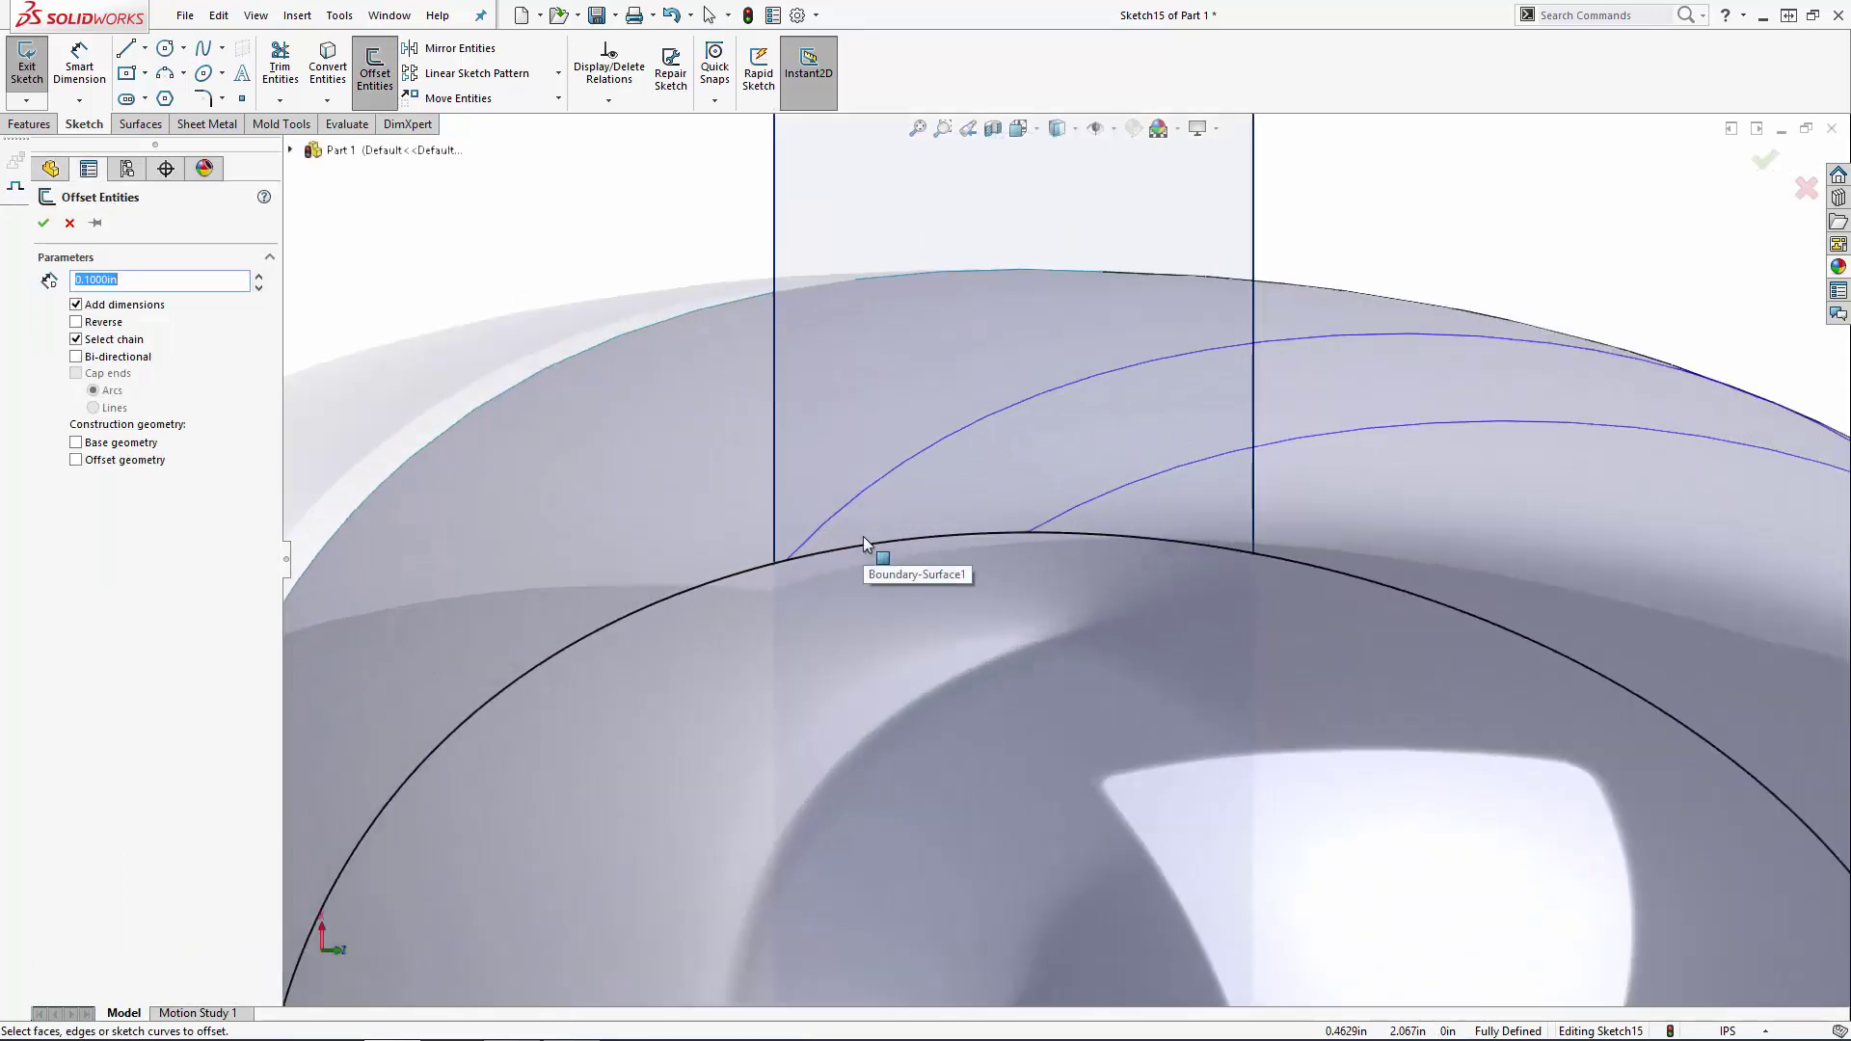
click(765, 565)
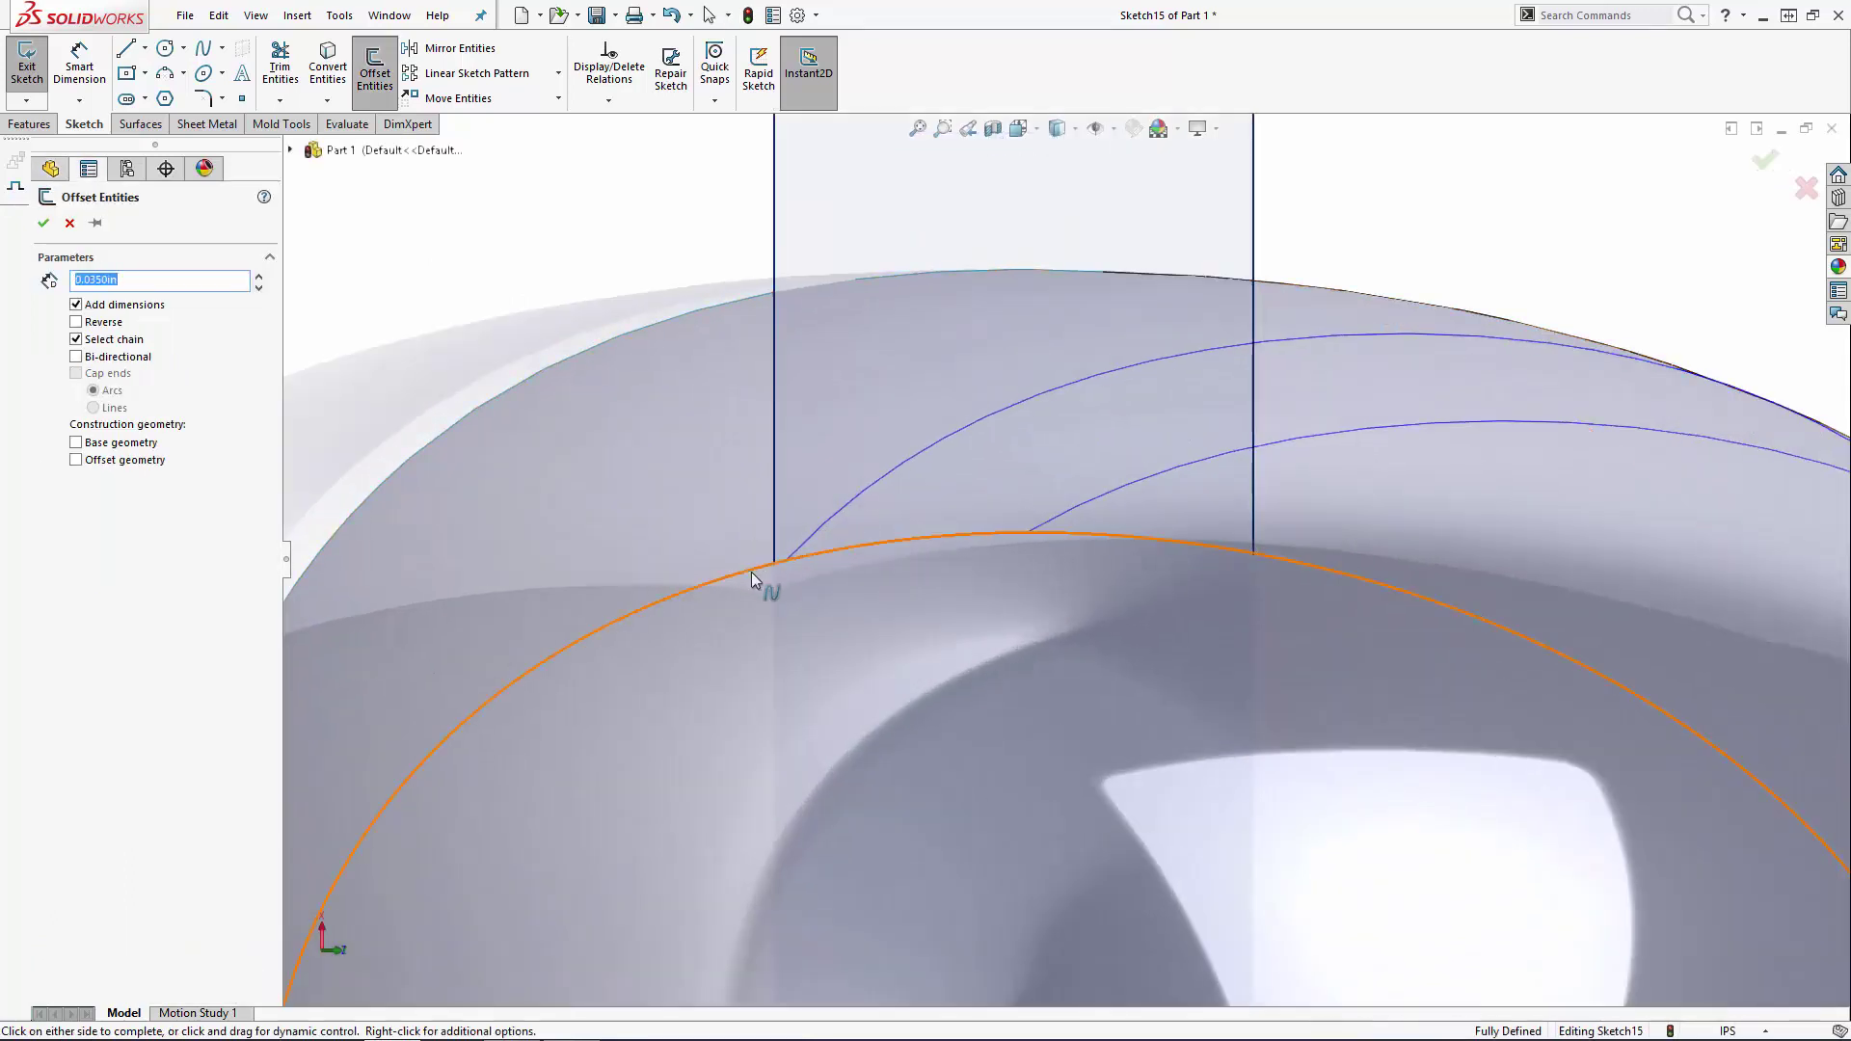
click(43, 222)
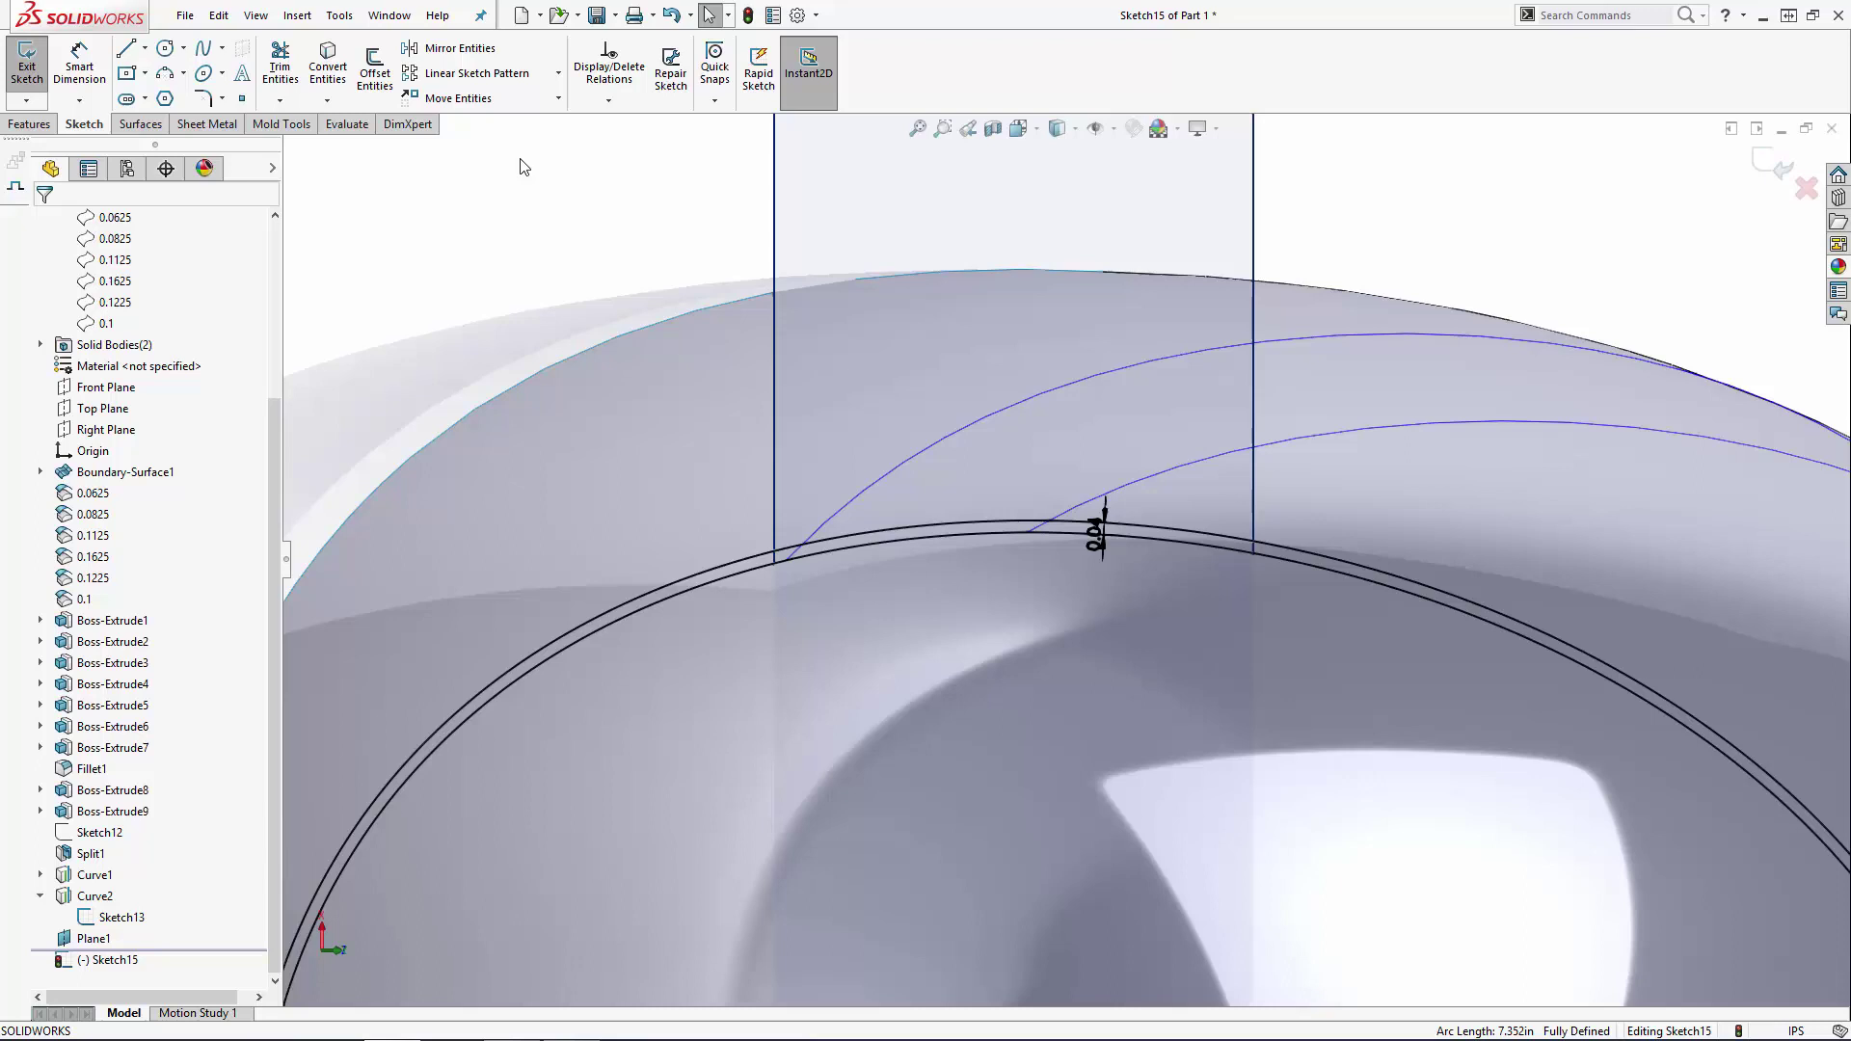
Step: Add a second outward offset of the dome's intersection curve at 0.05 in
click(385, 79)
click(753, 567)
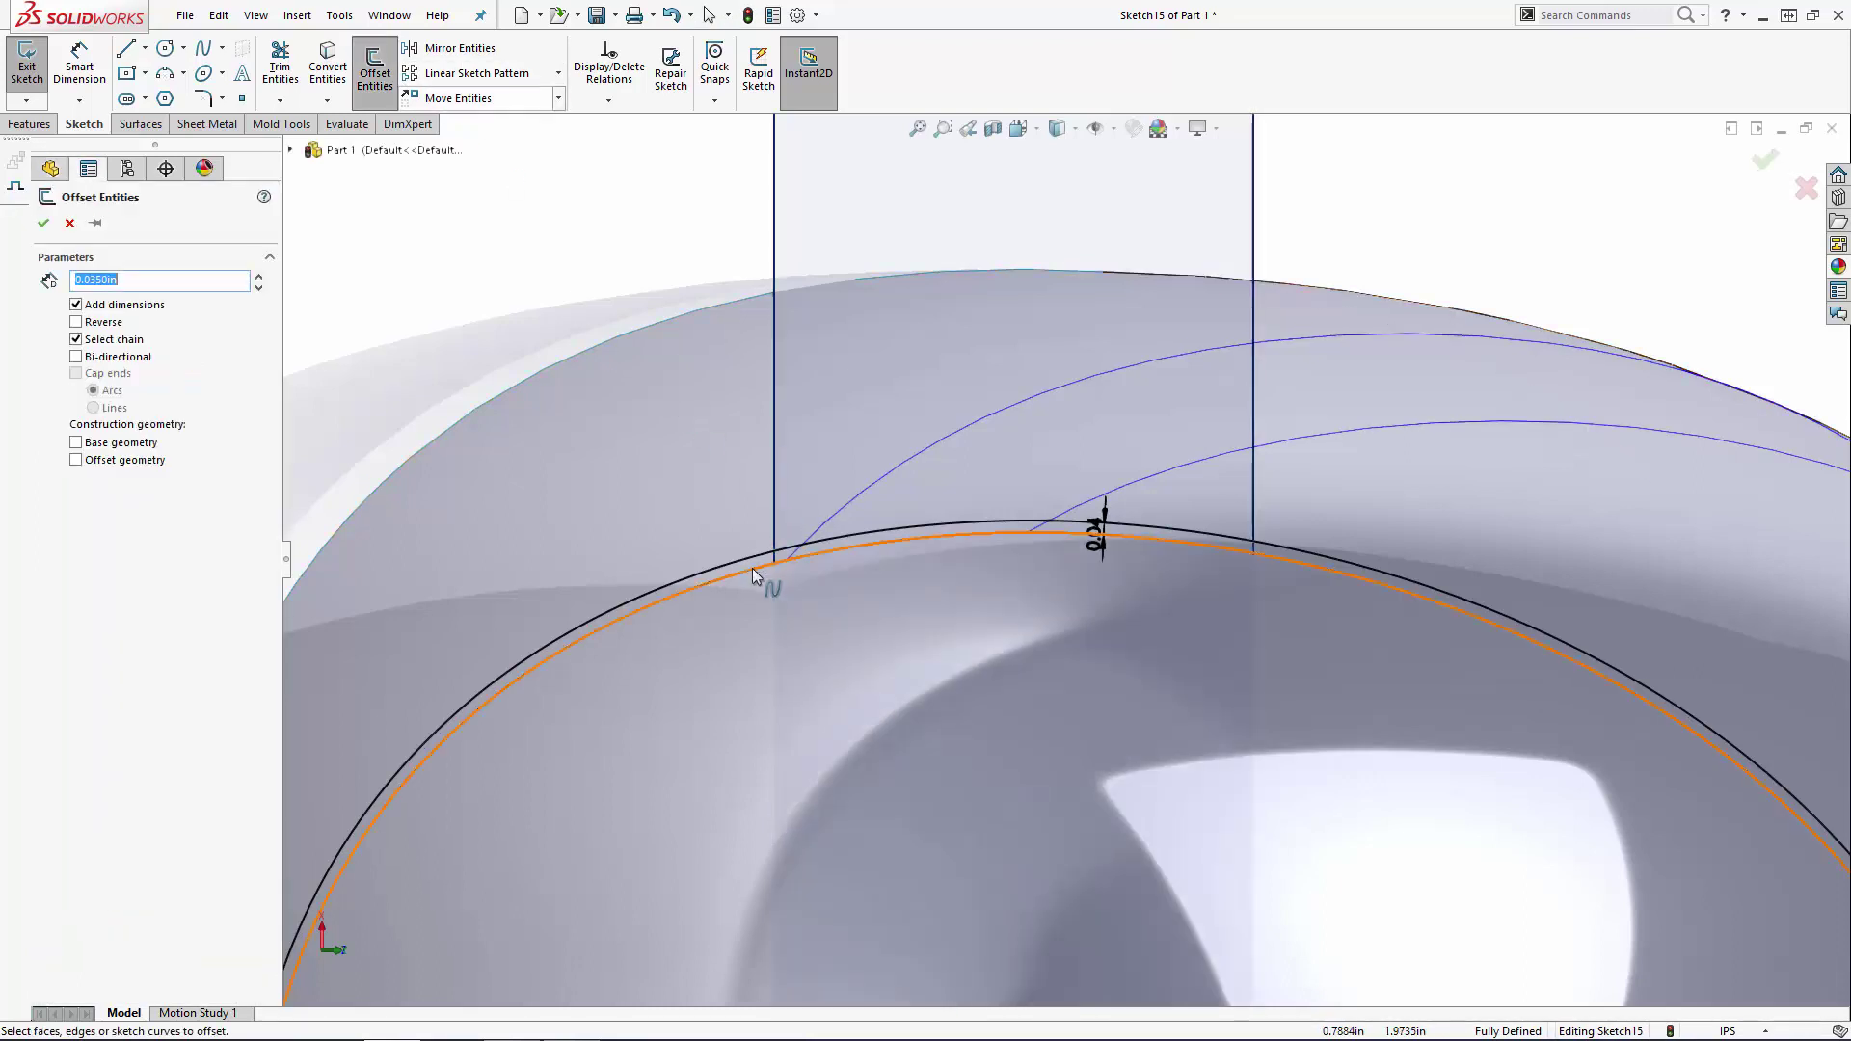
text(.05)
key(Return)
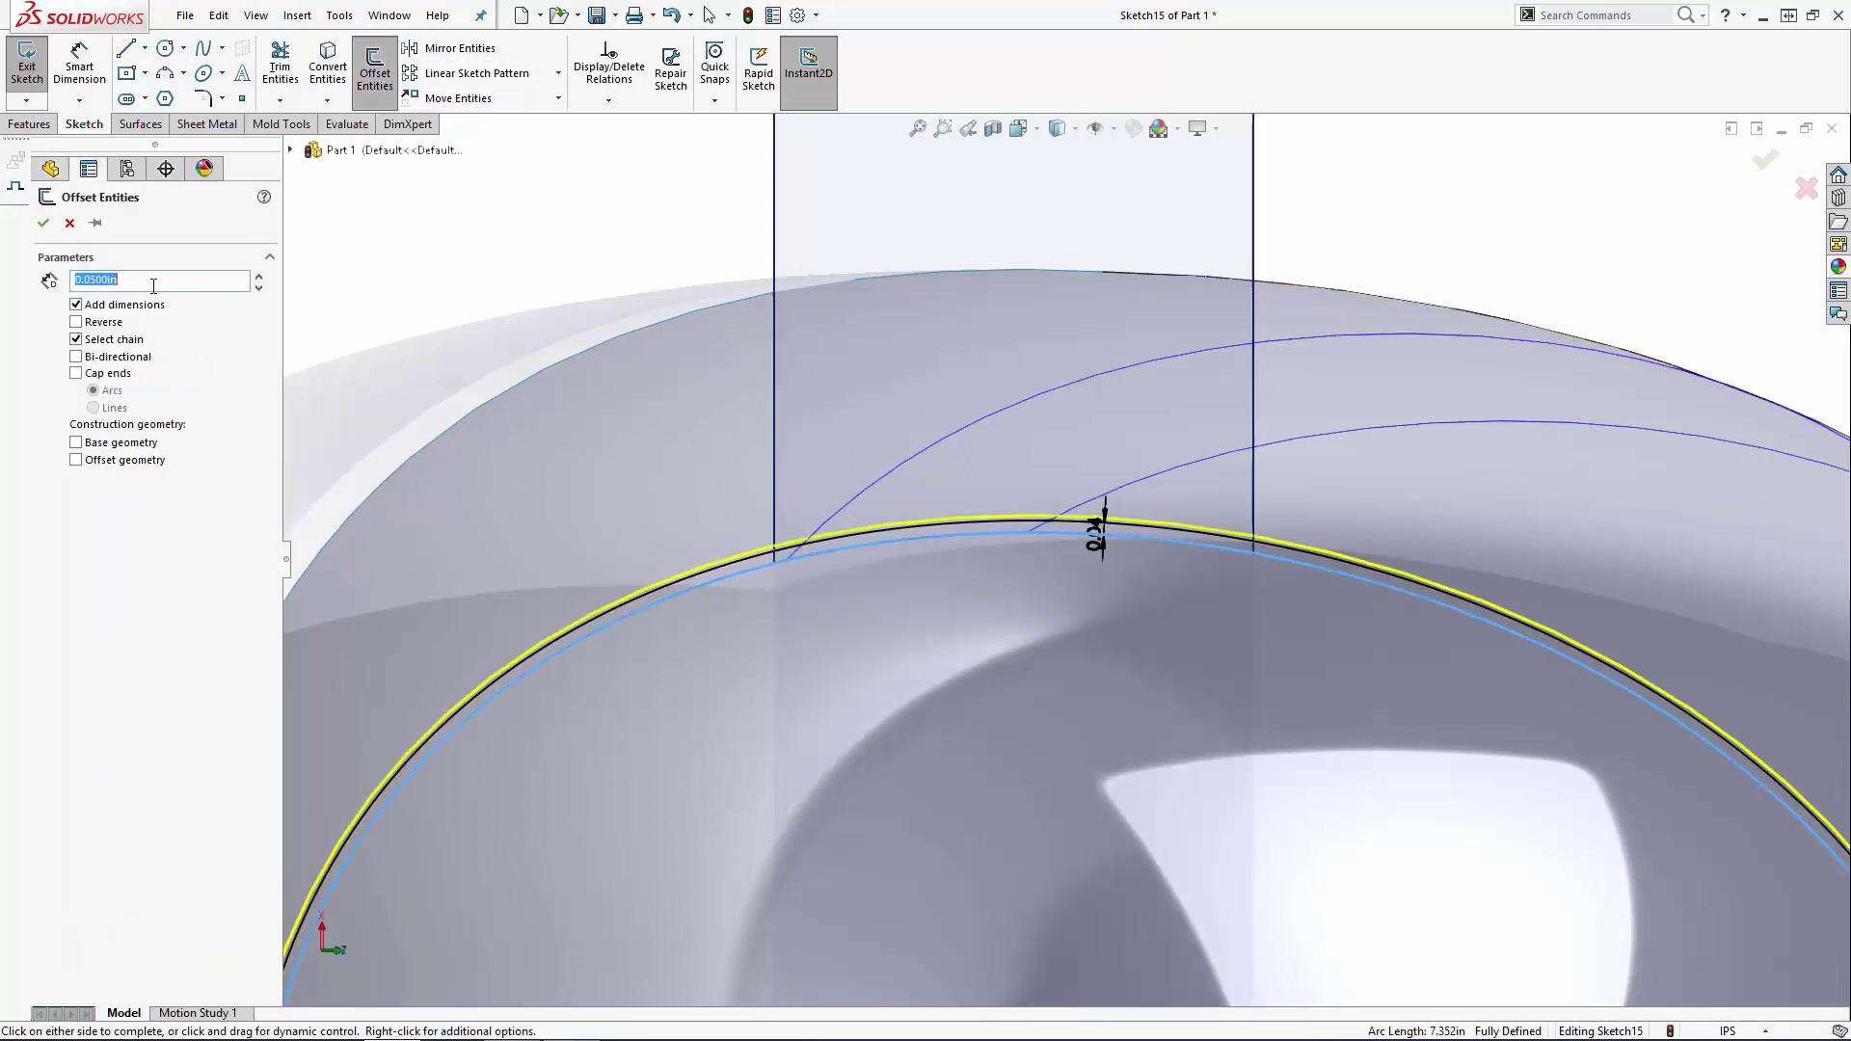
key(Return)
key(Return)
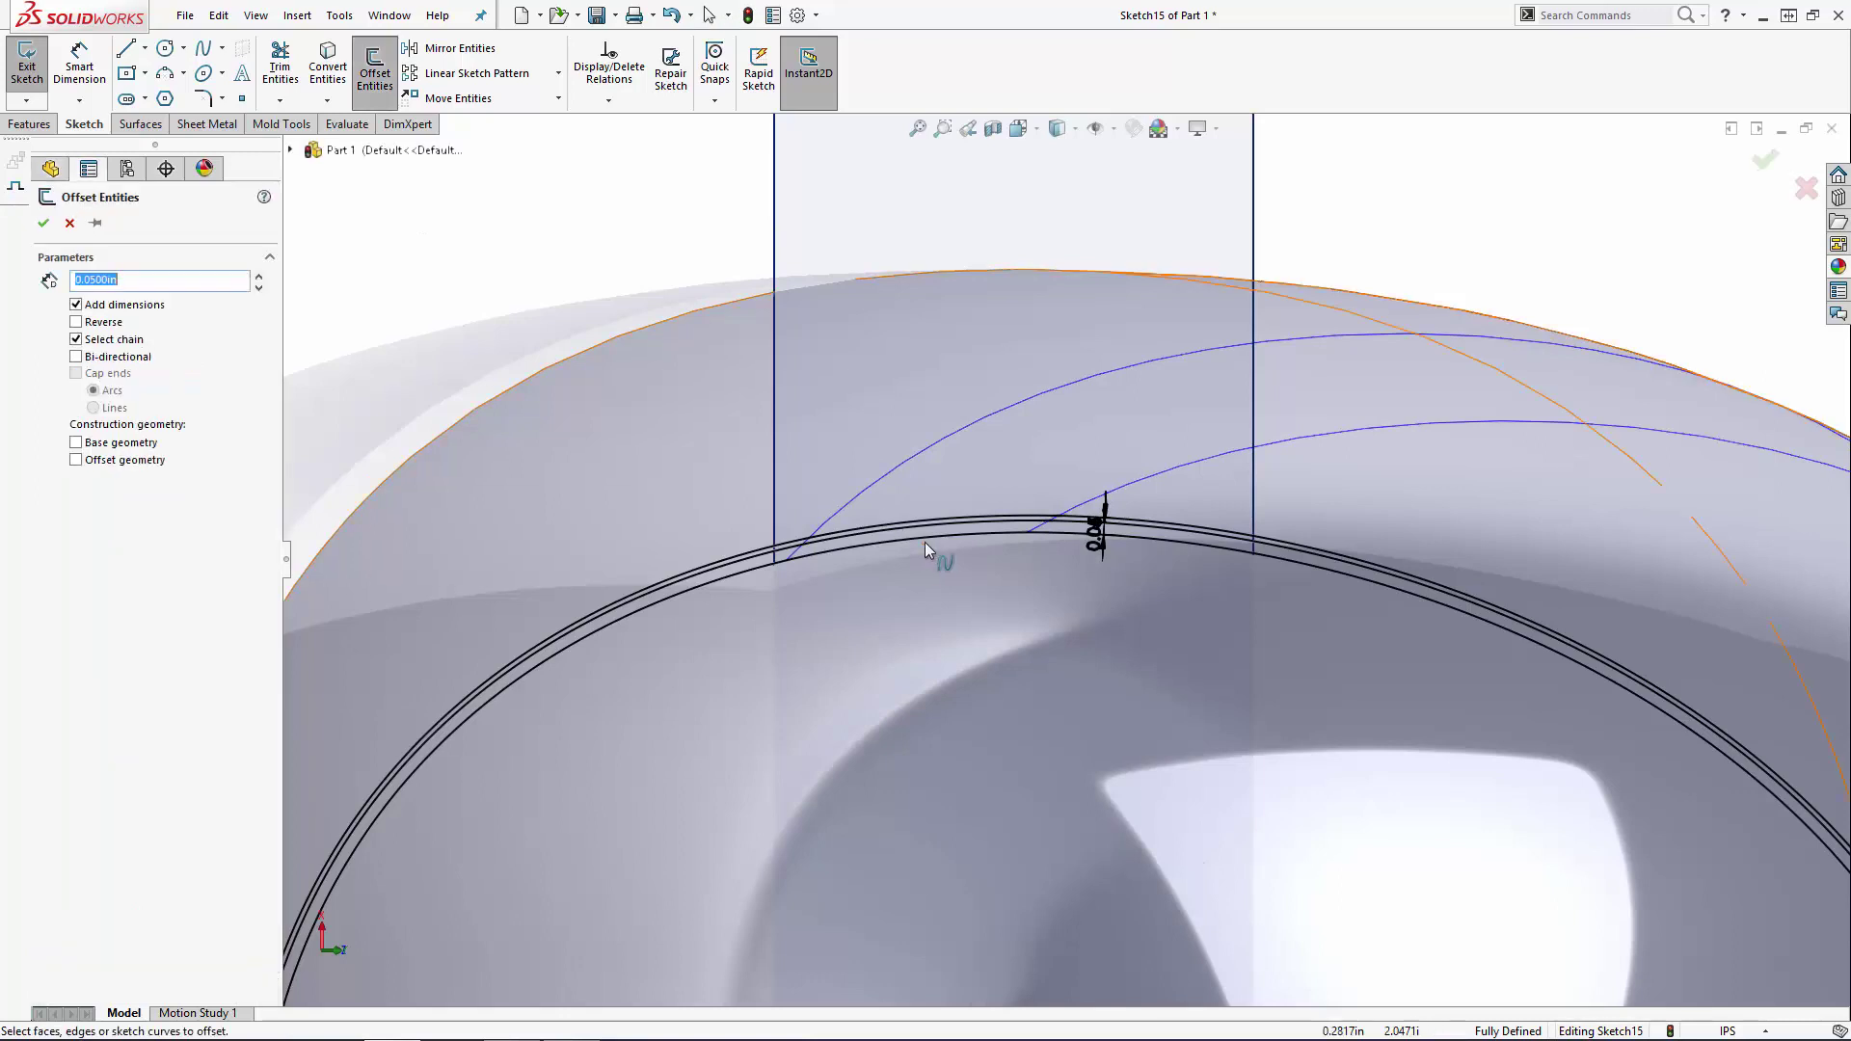
Step: Add a third outward offset of the dome's intersection curve at 0.07 in
click(926, 540)
click(209, 280)
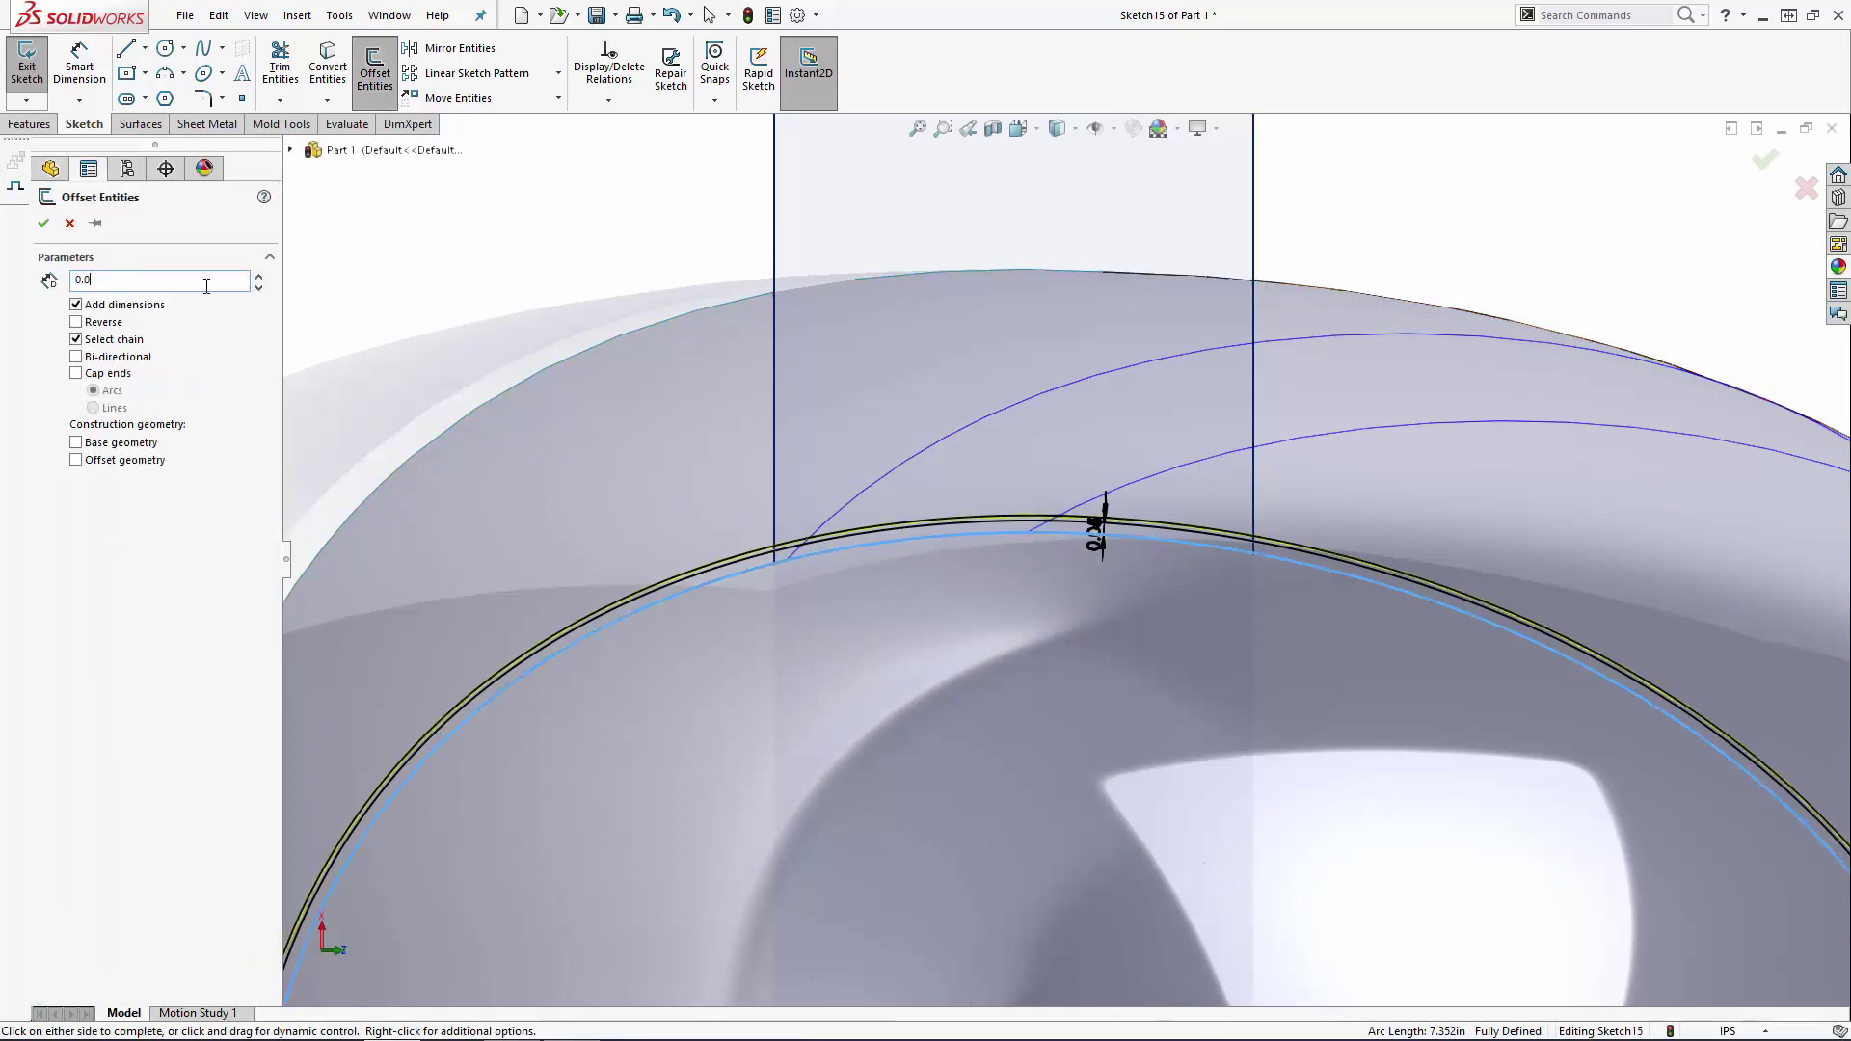
text(0.07)
key(Return)
key(Return)
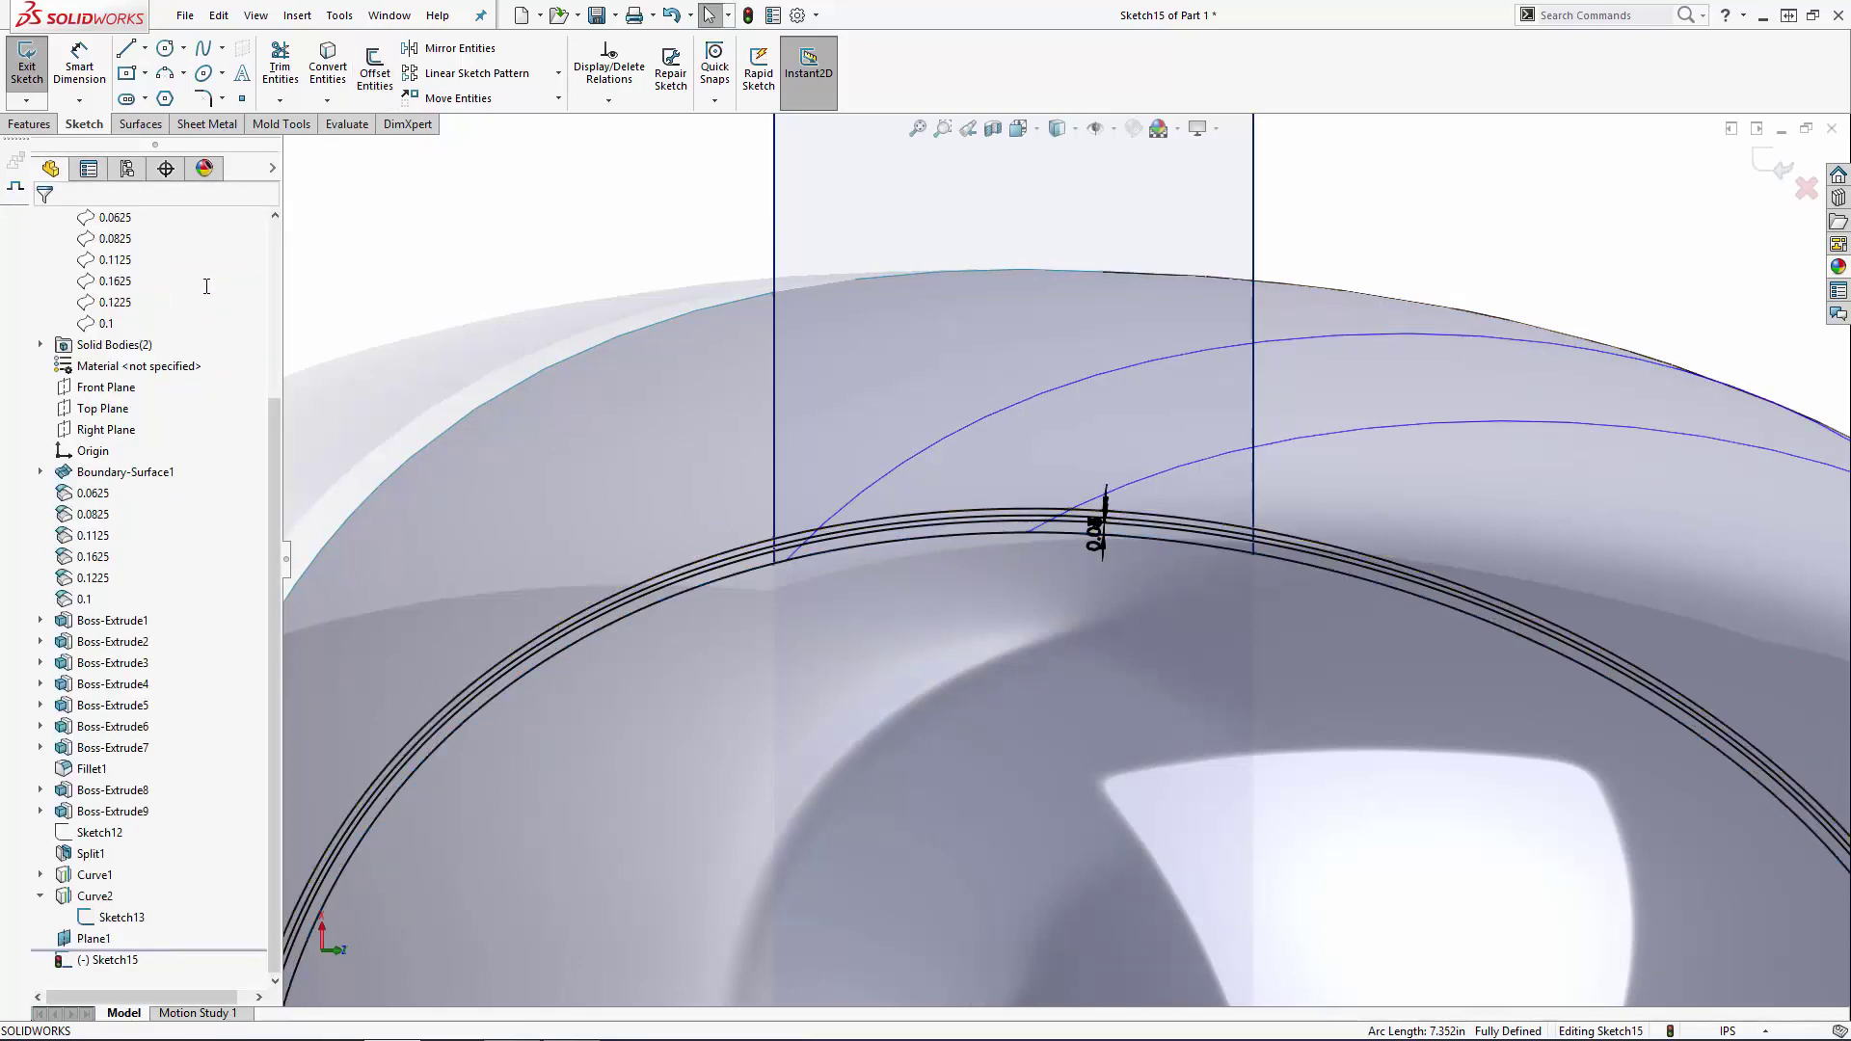
Step: Draw a slanted line about 0.08 in long from the upper projected curve's rear end to the outermost offset curve
scroll(940, 521, down, 3)
key(l)
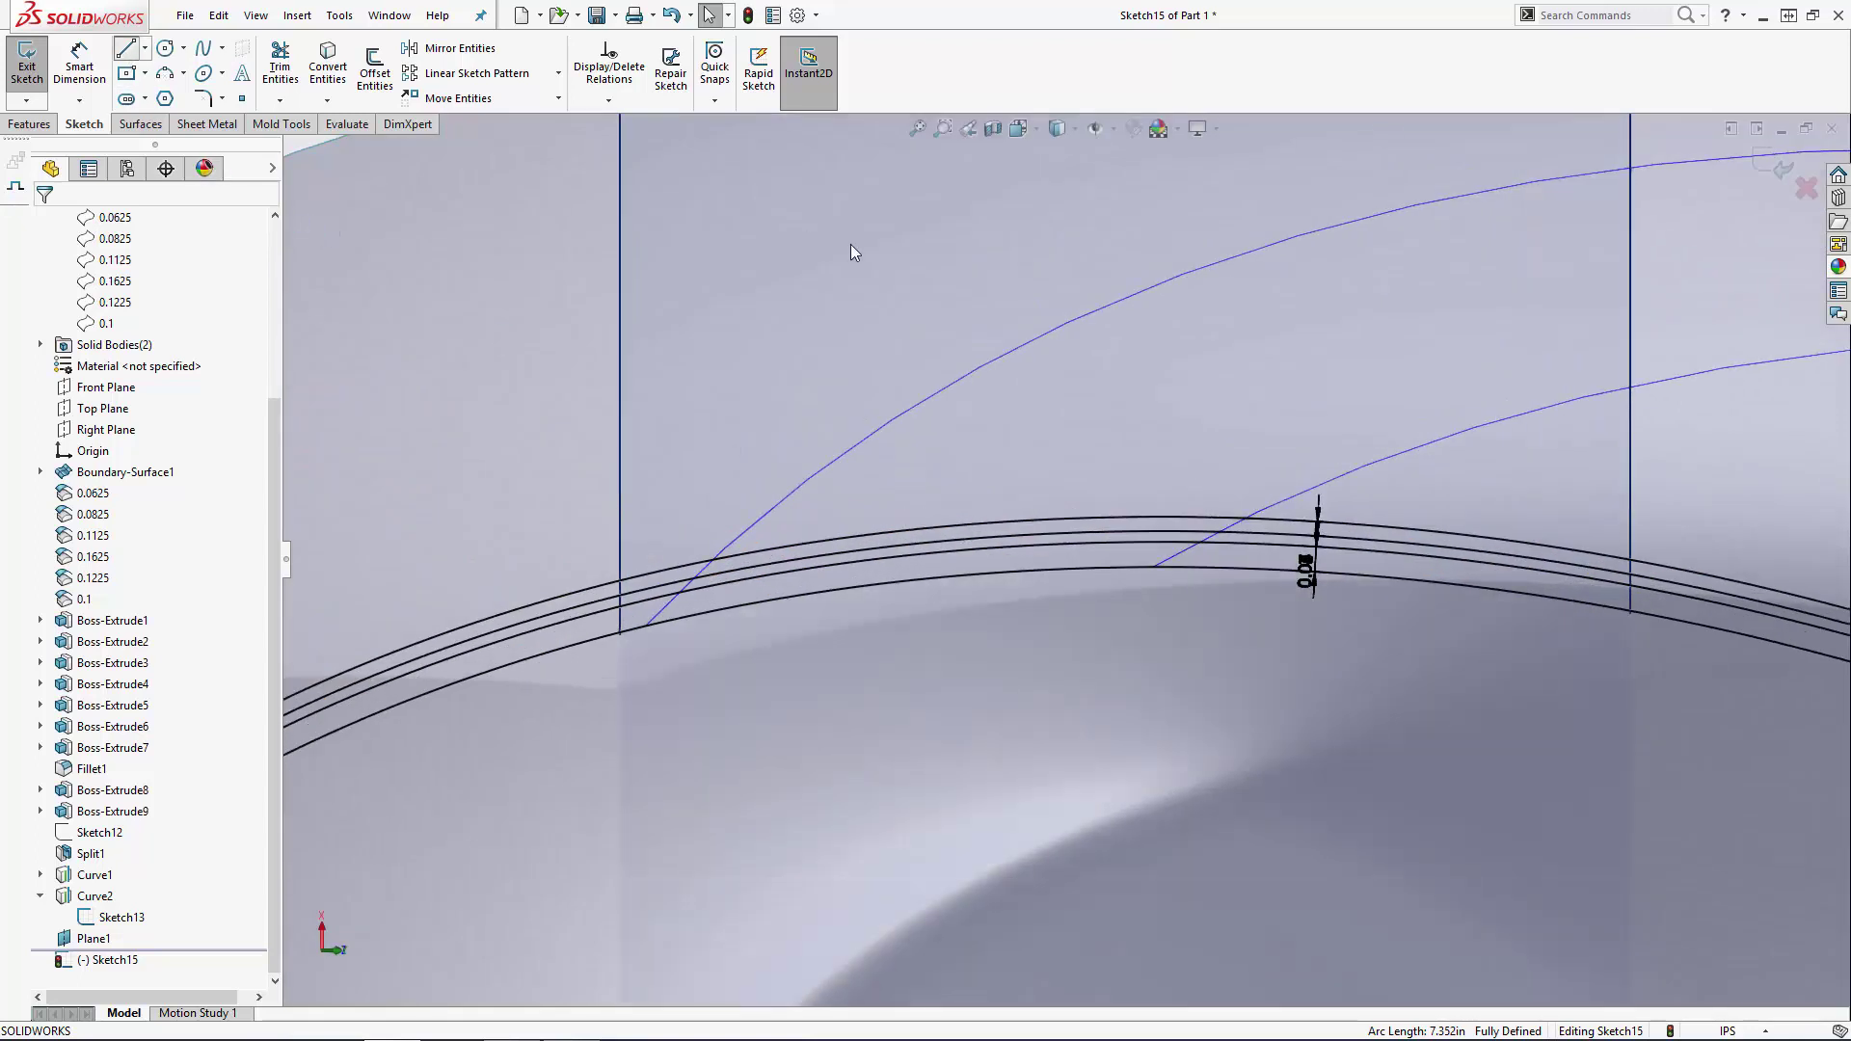
click(1154, 568)
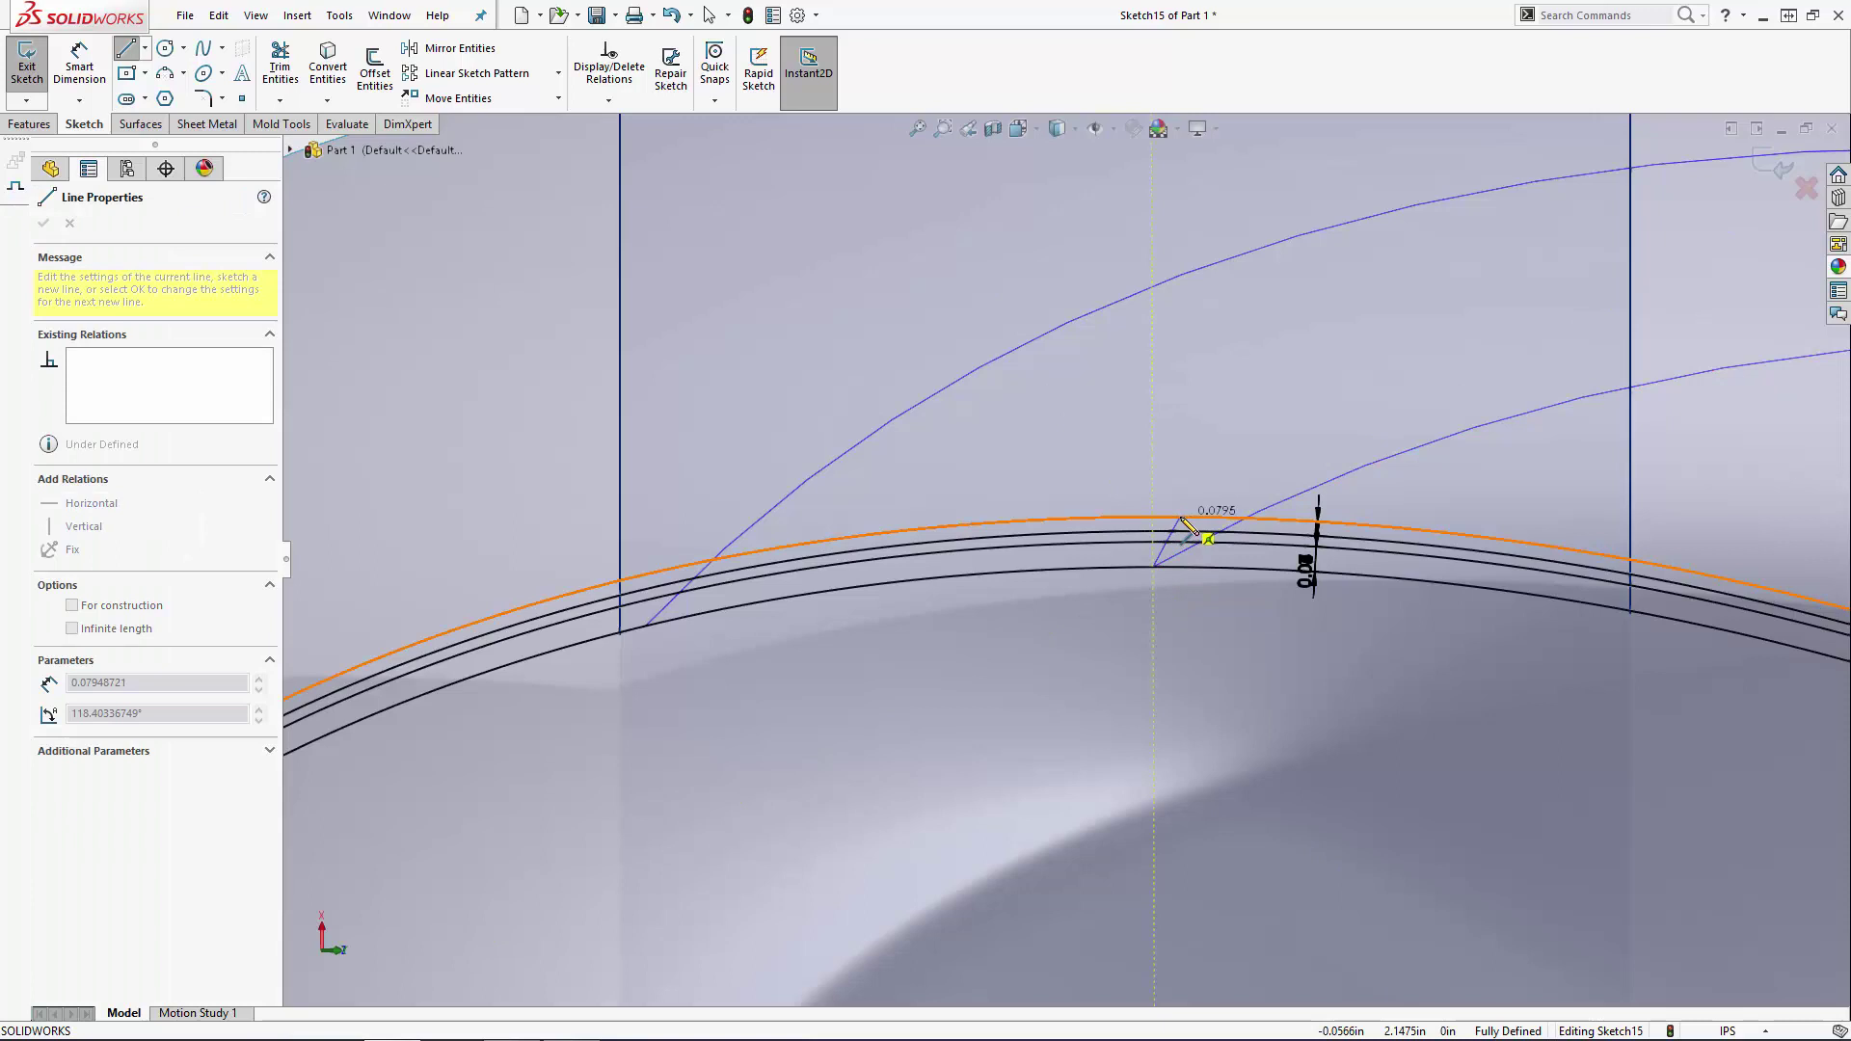
click(1179, 519)
key(Escape)
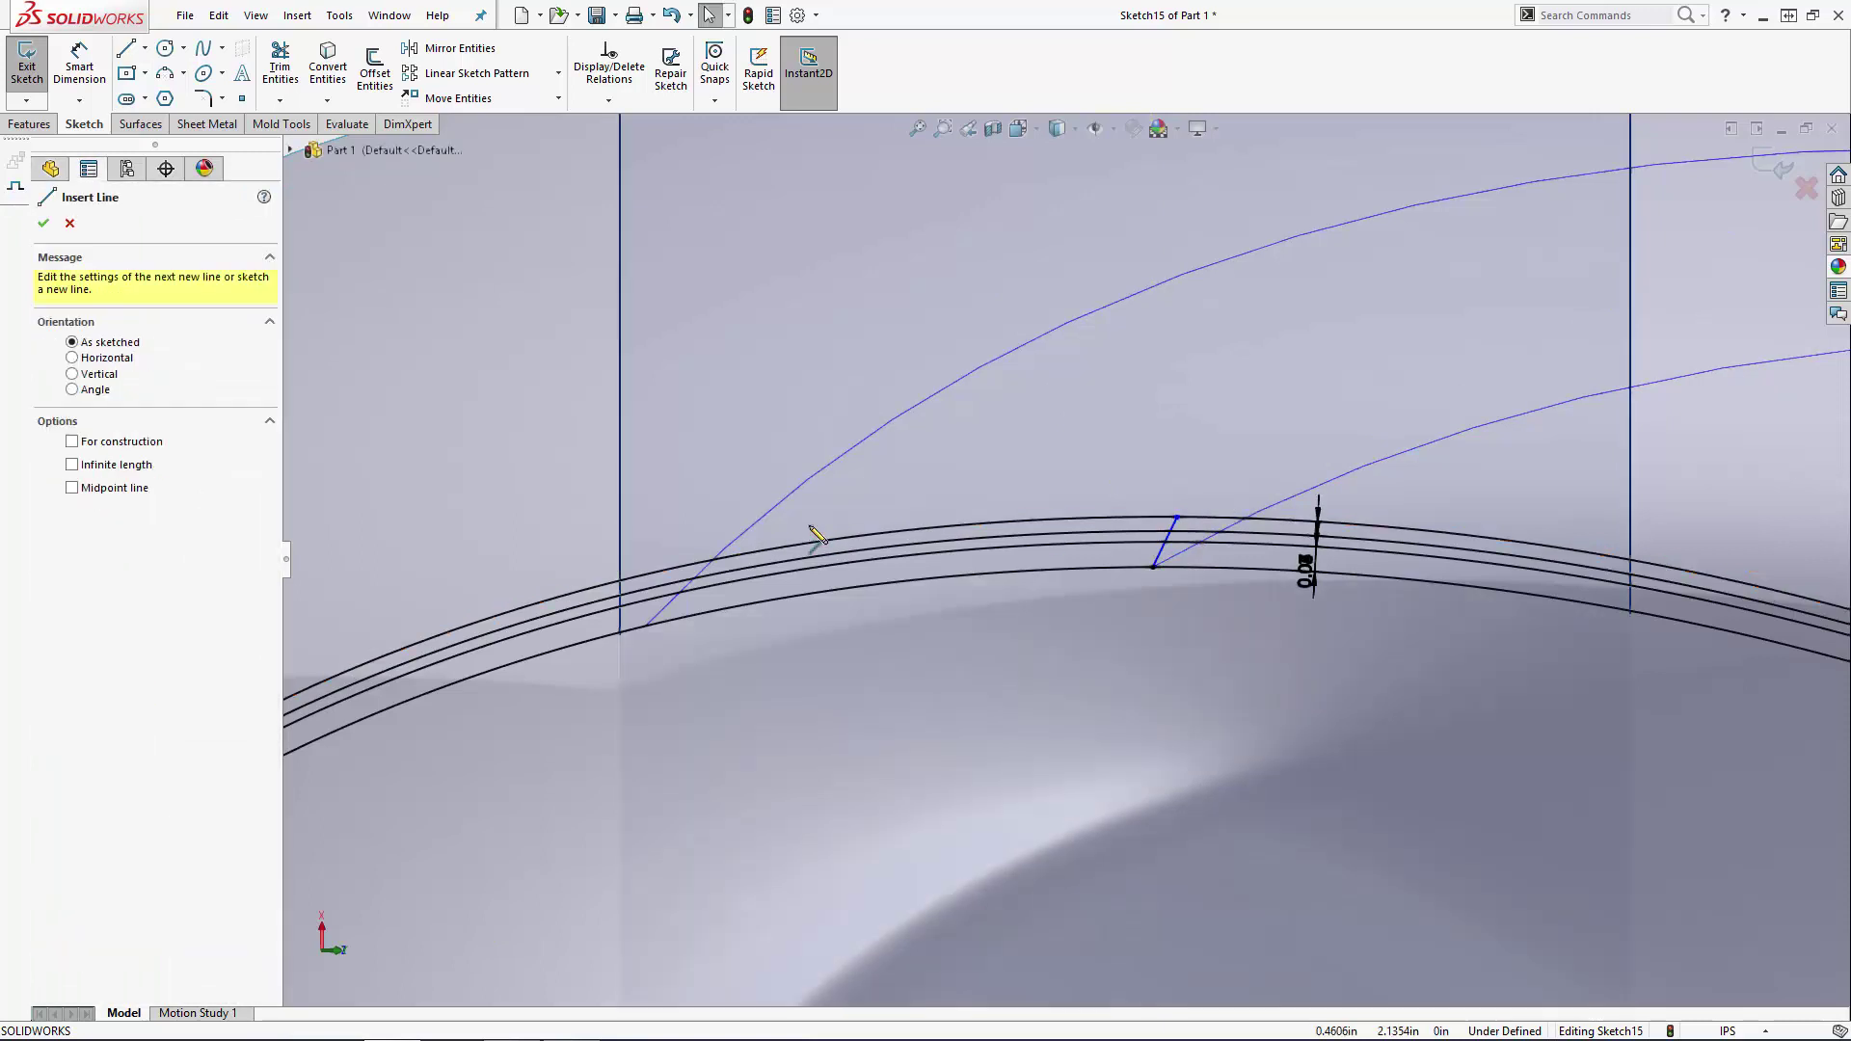
Step: Draw a line about 0.054 in long from the lower projected curve's rear end to the 0.05 in offset curve
click(648, 626)
click(652, 589)
key(Escape)
key(Escape)
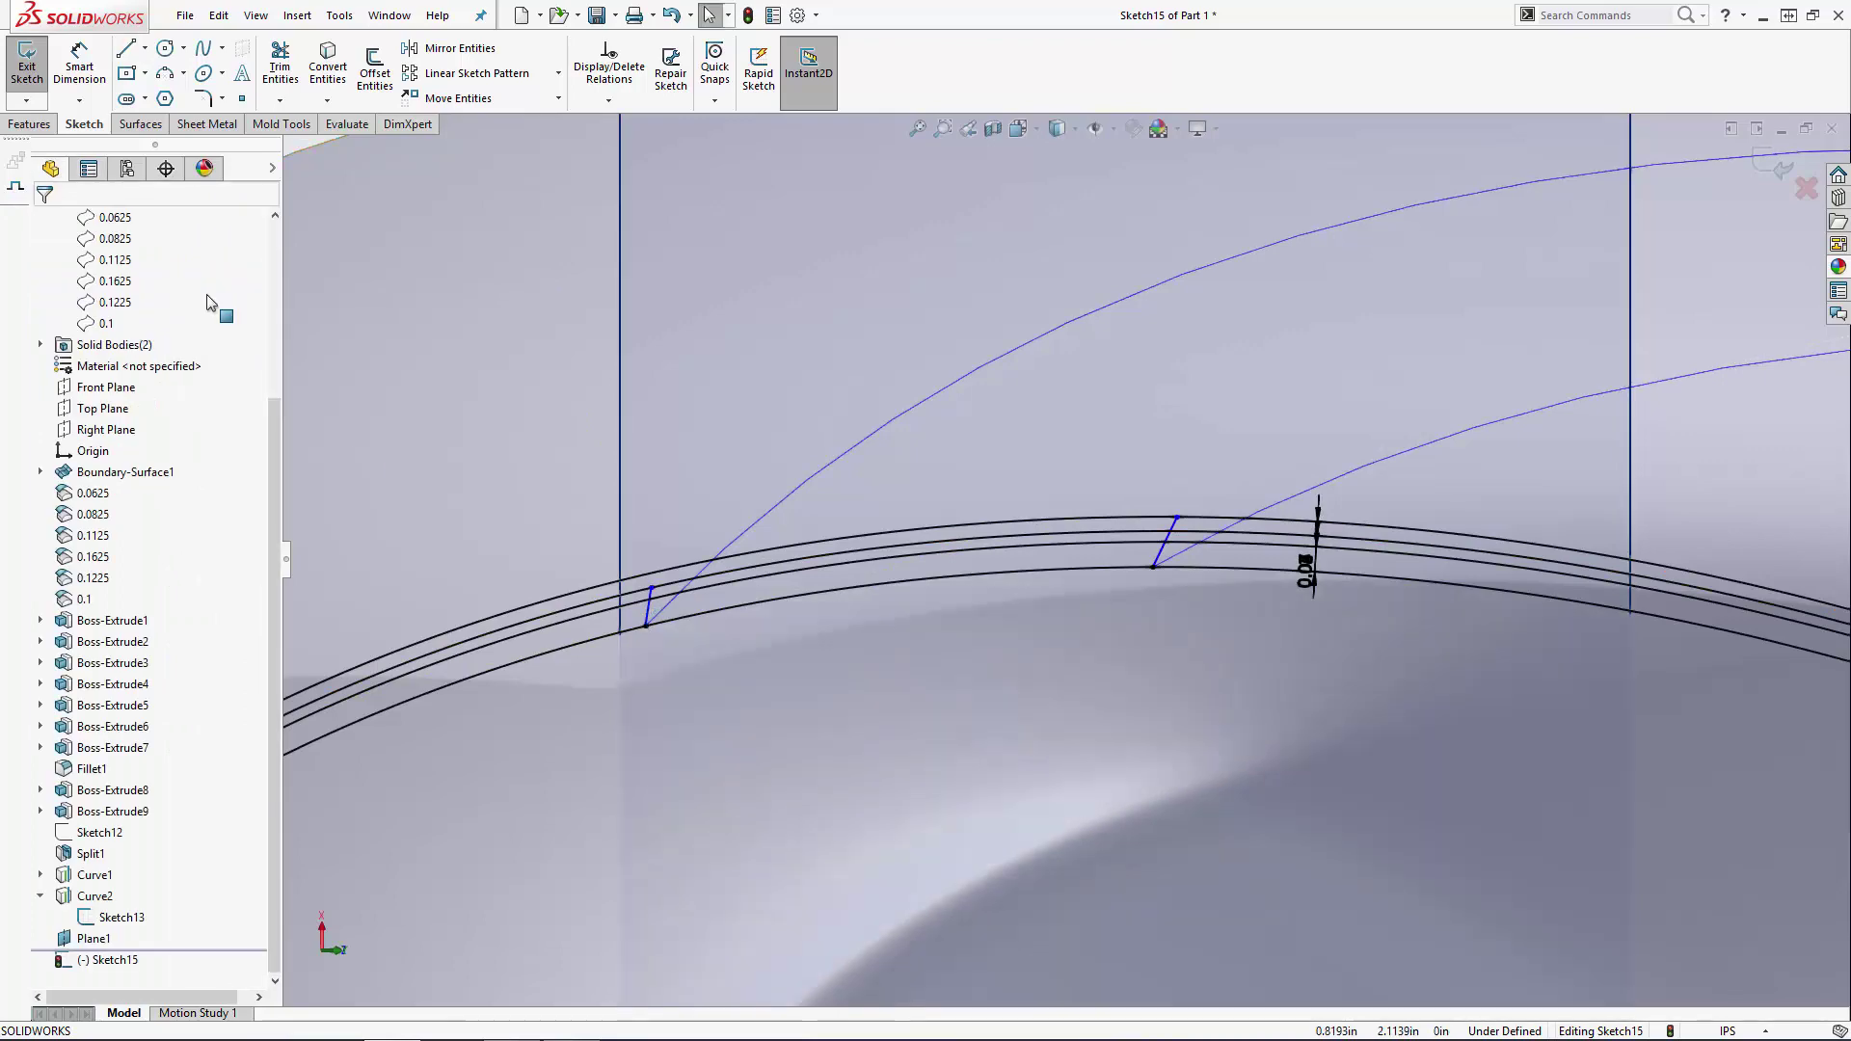
Step: Draw two short lines from the 0.035 in offset, one about 0.015 in to the 0.05 in offset, one about 0.036 in to the 0.07 in offset
key(l)
scroll(926, 540, down, 3)
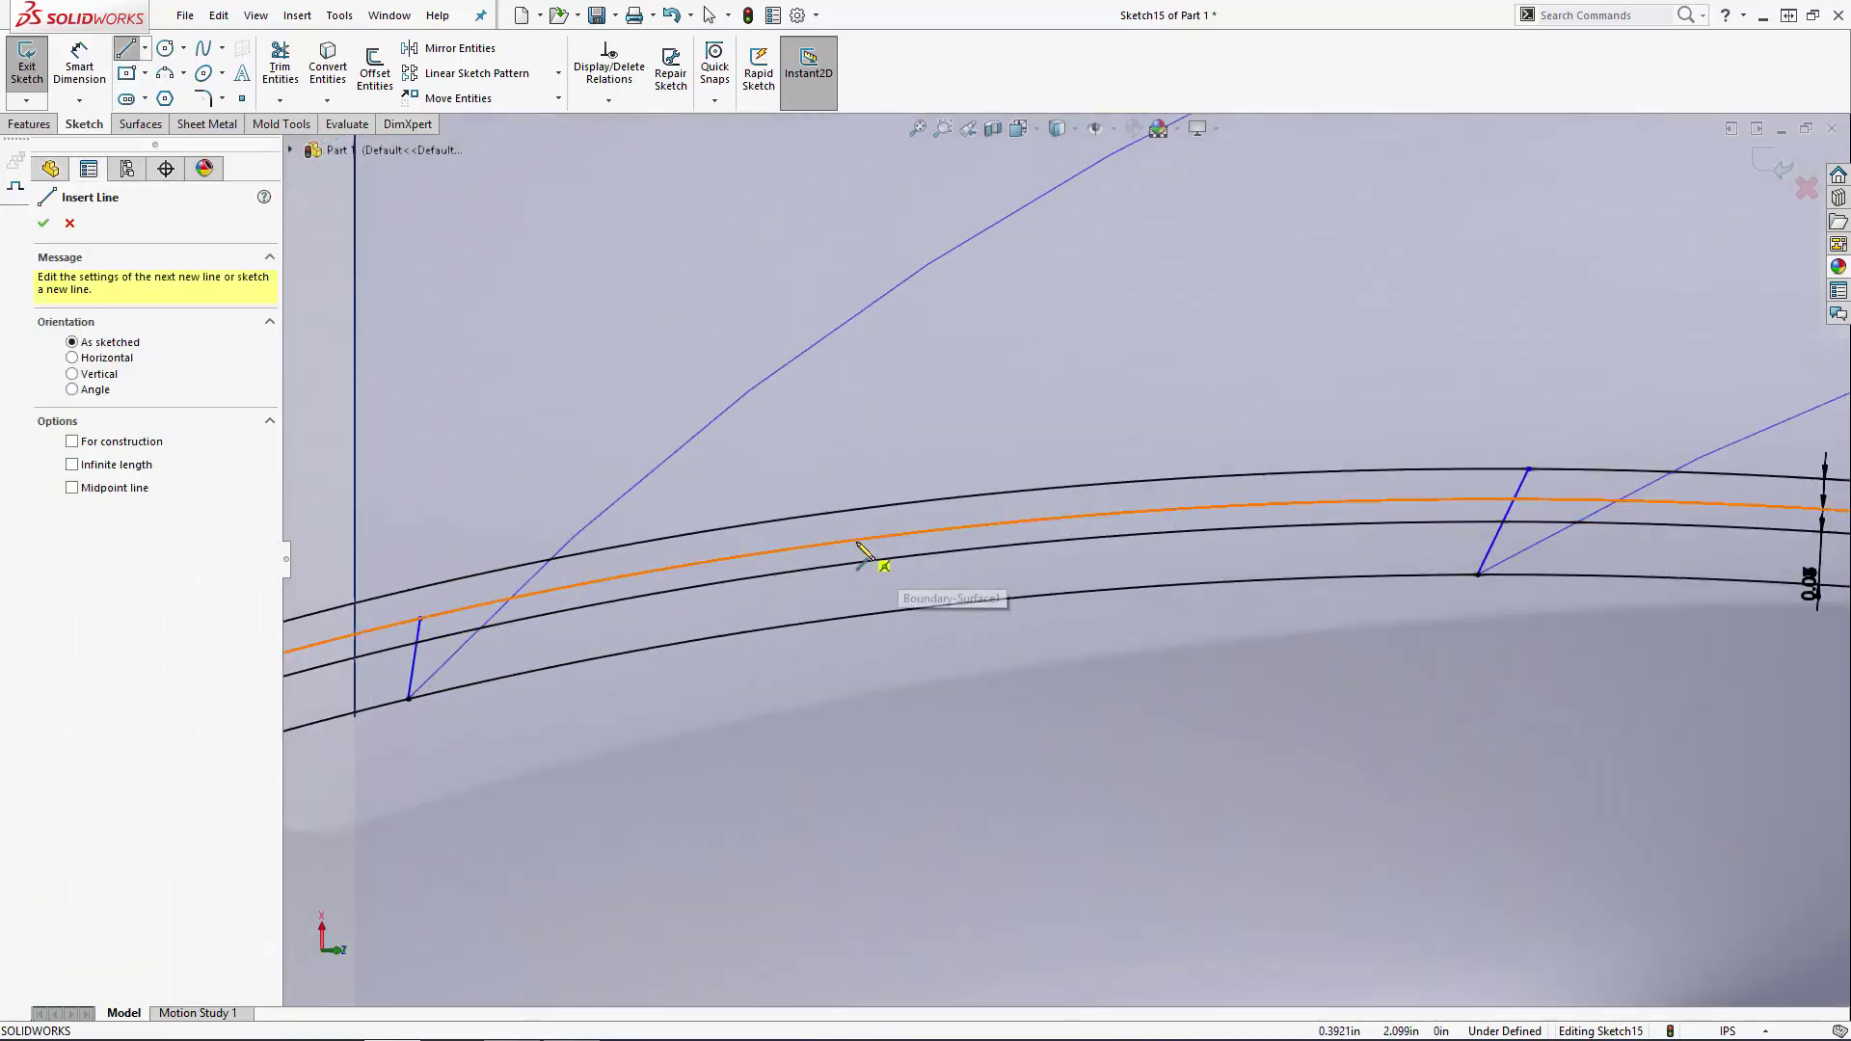
click(856, 562)
click(856, 540)
key(Escape)
key(Escape)
key(l)
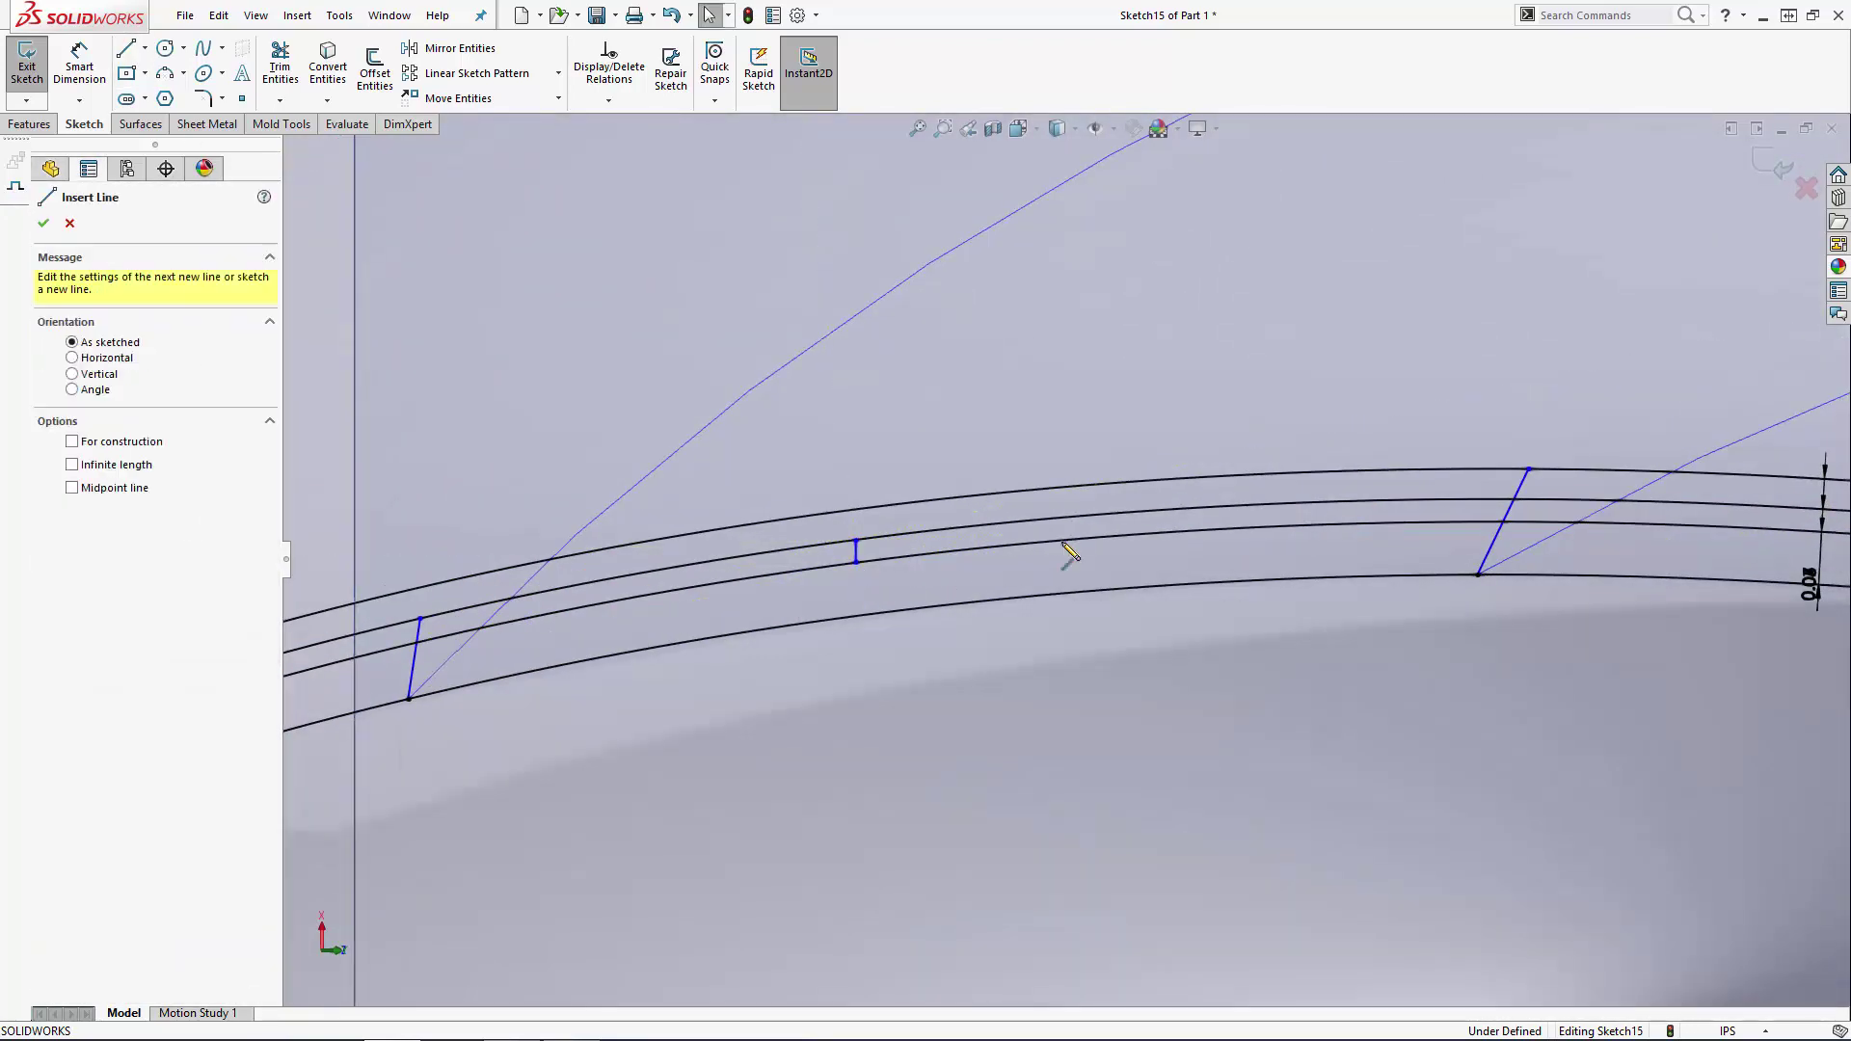
click(1072, 487)
key(Escape)
Step: Make the line at the upper projected curve's rear end parallel to the front band's end edge
scroll(1217, 398, up, 10)
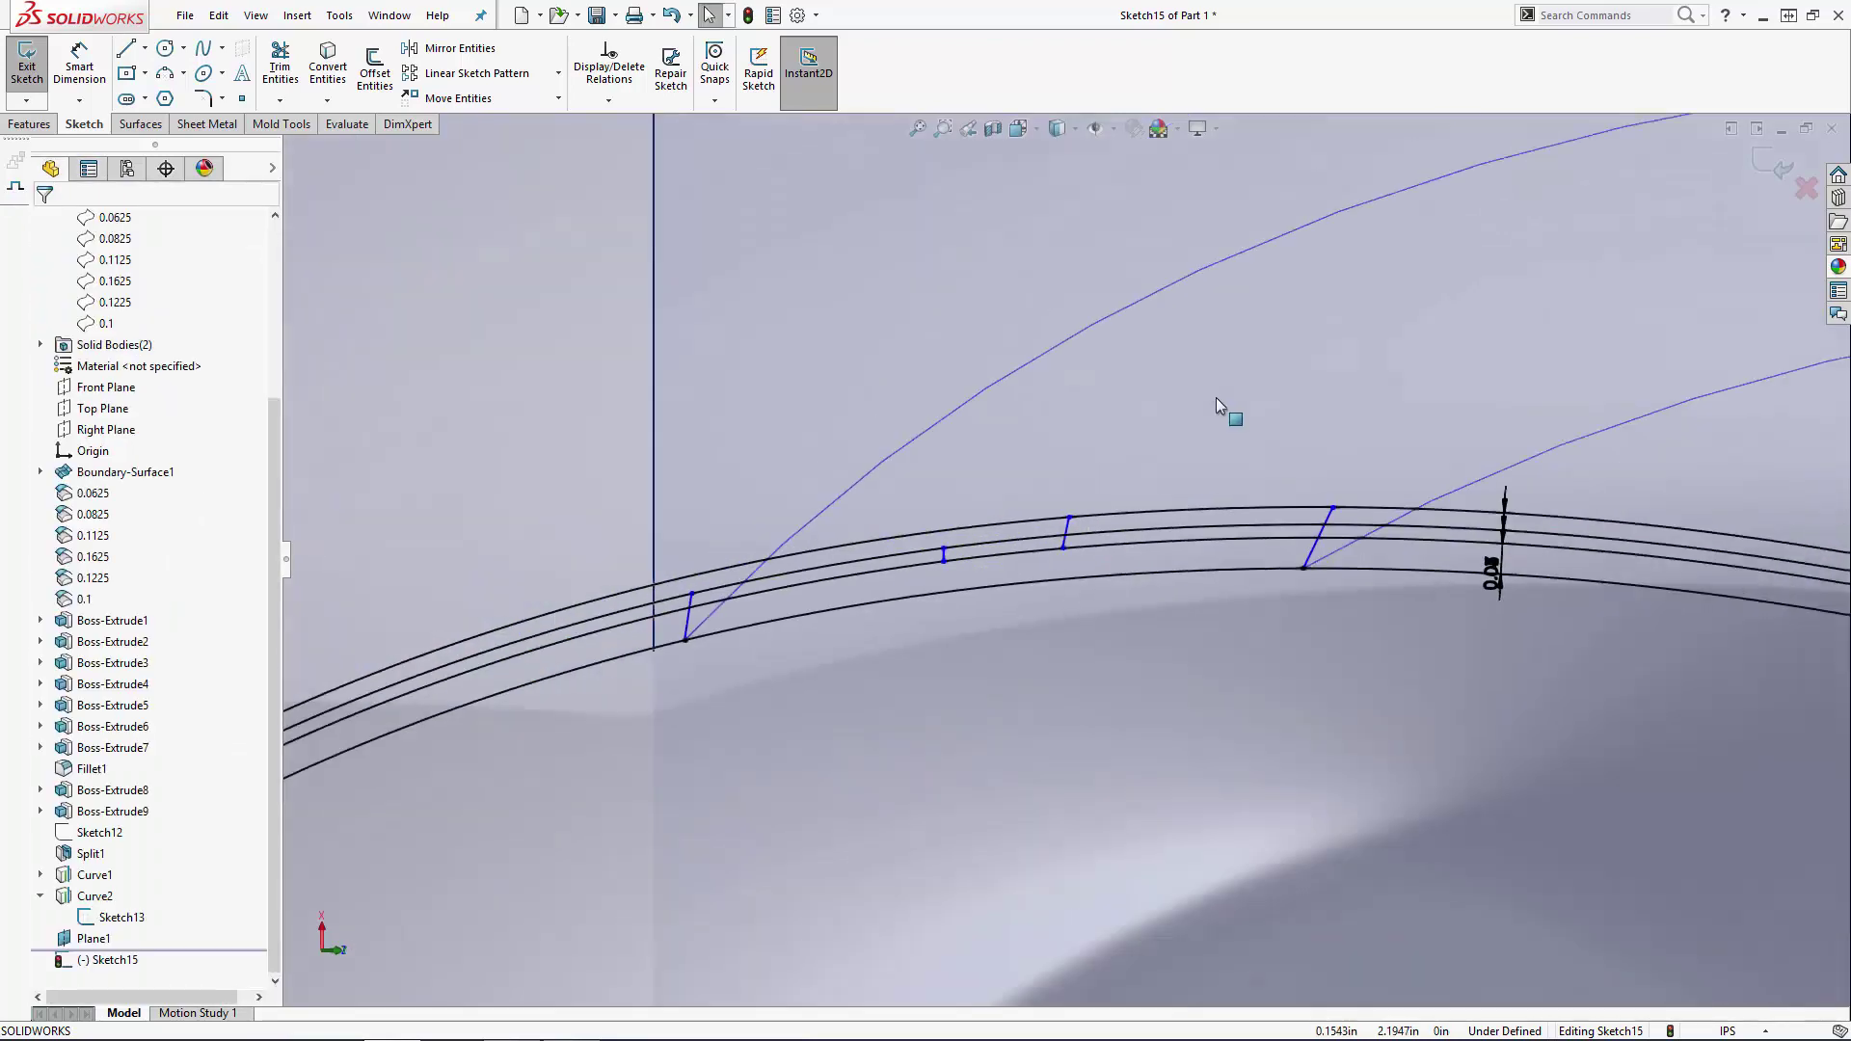
scroll(1297, 480, up, 3)
scroll(1432, 579, down, 2)
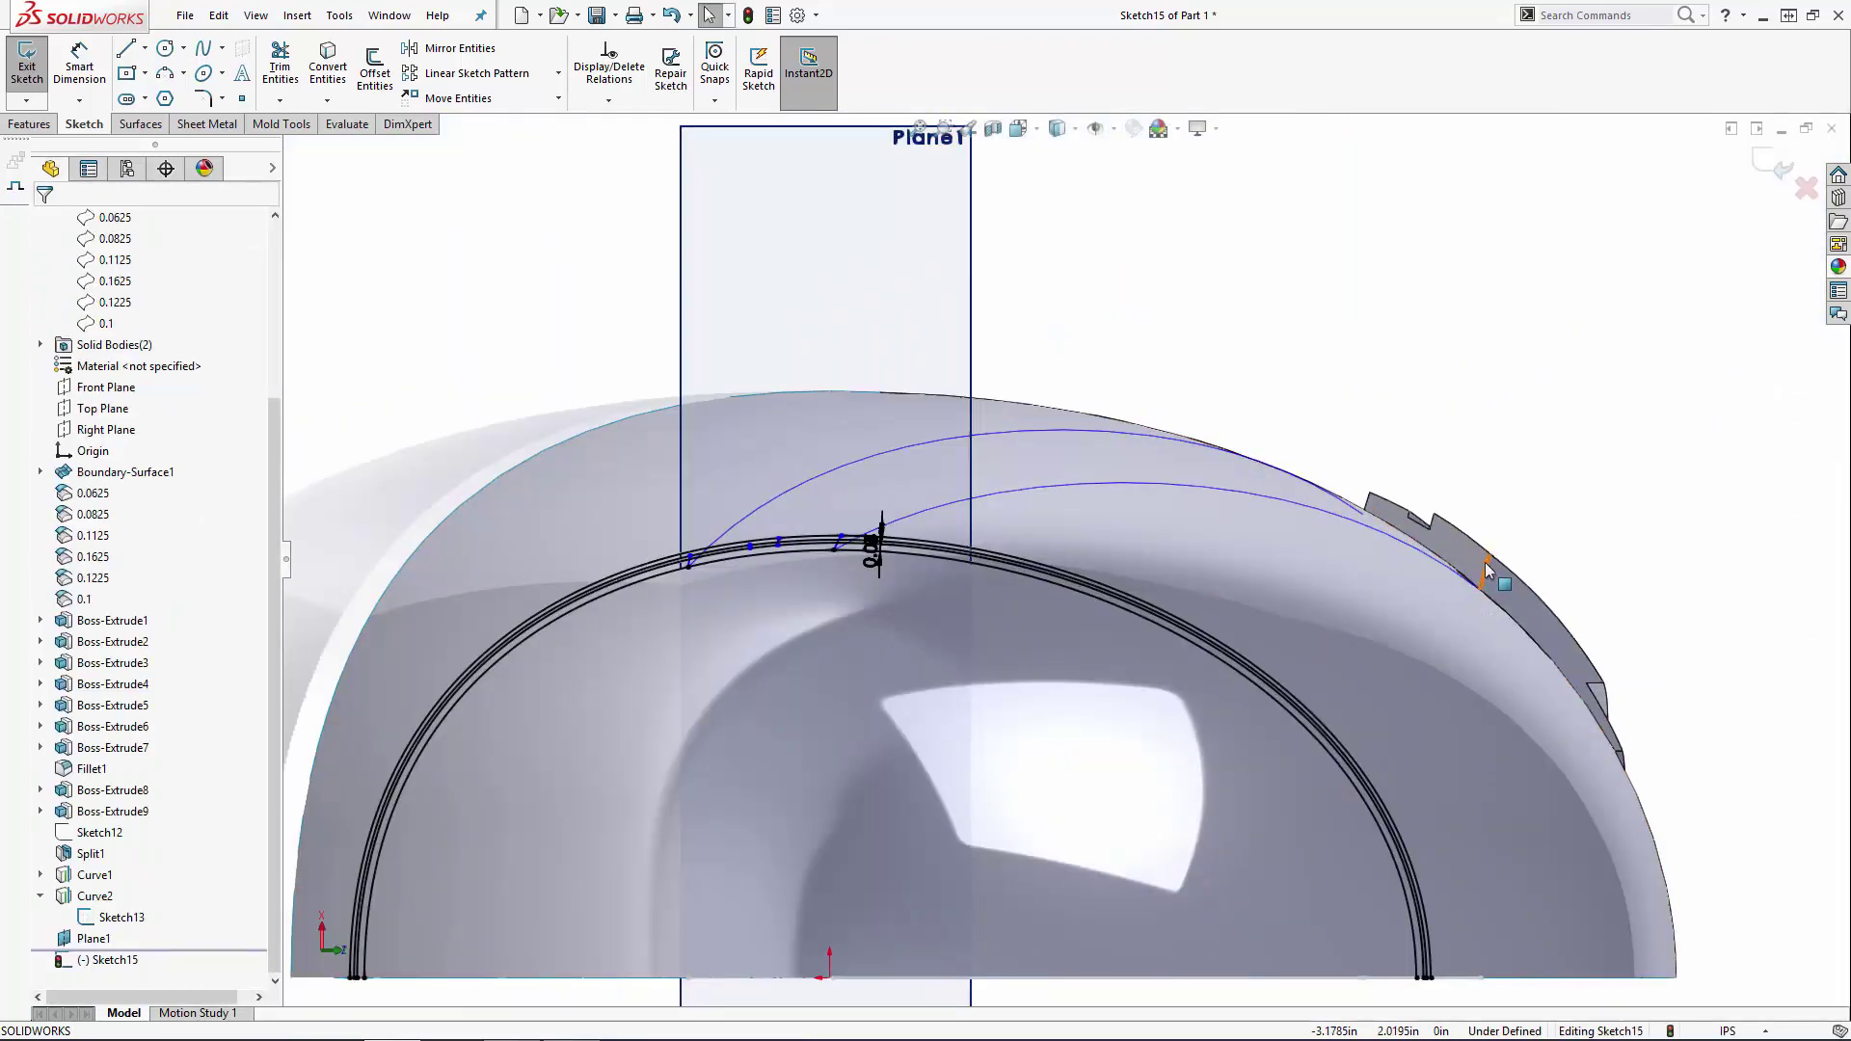
scroll(999, 551, down, 4)
click(833, 563)
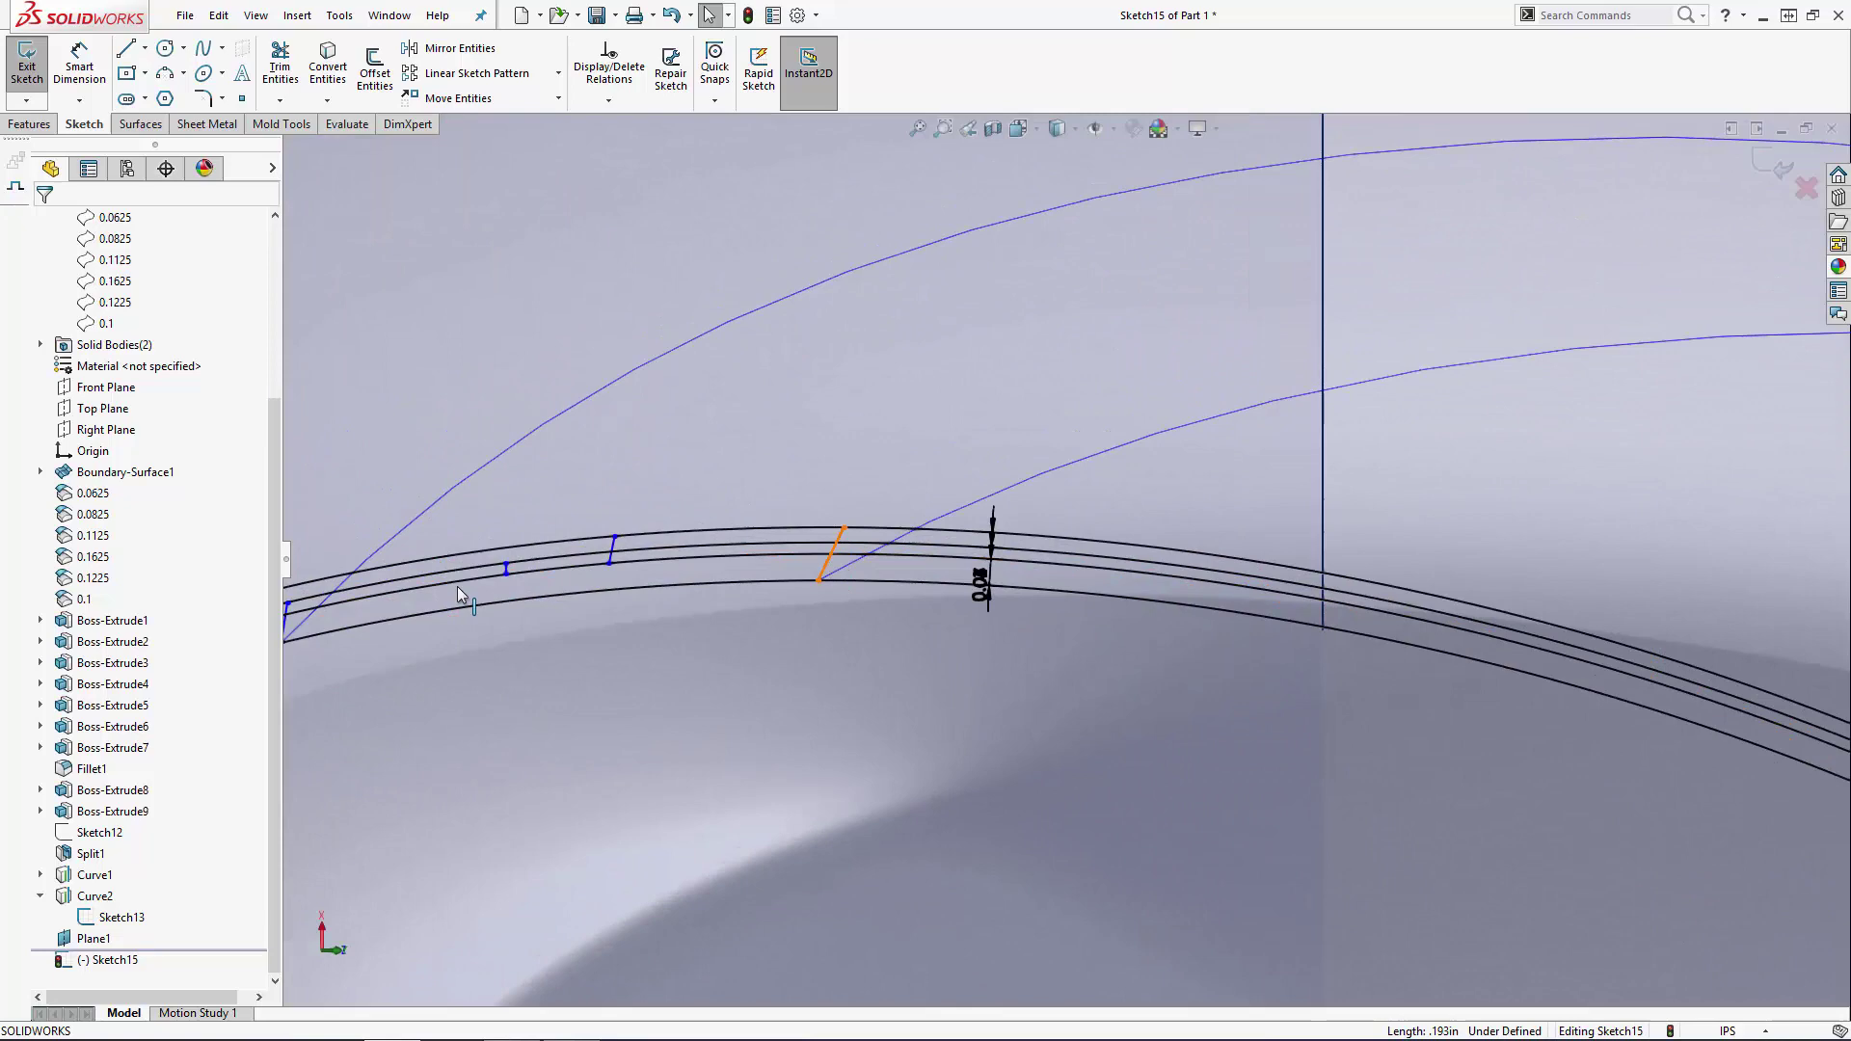
ctrl+click(450, 580)
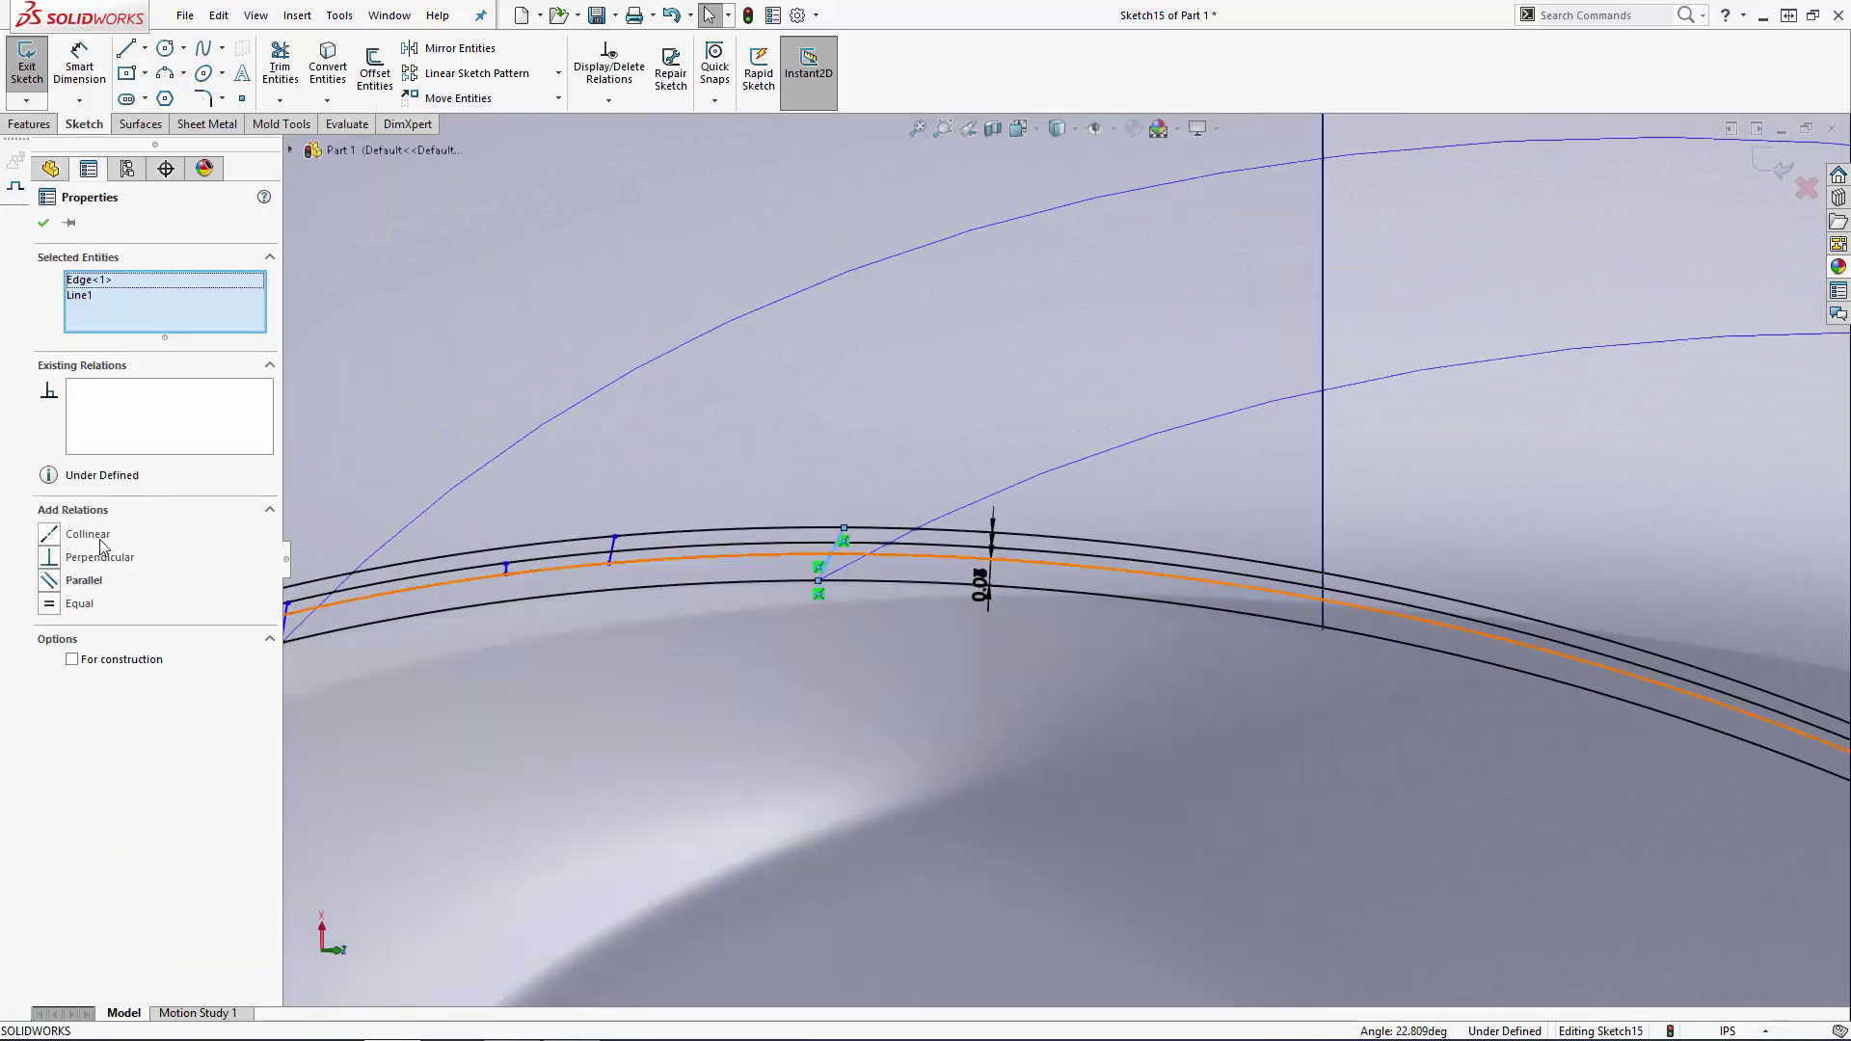
click(51, 581)
key(Escape)
scroll(990, 590, up, 2)
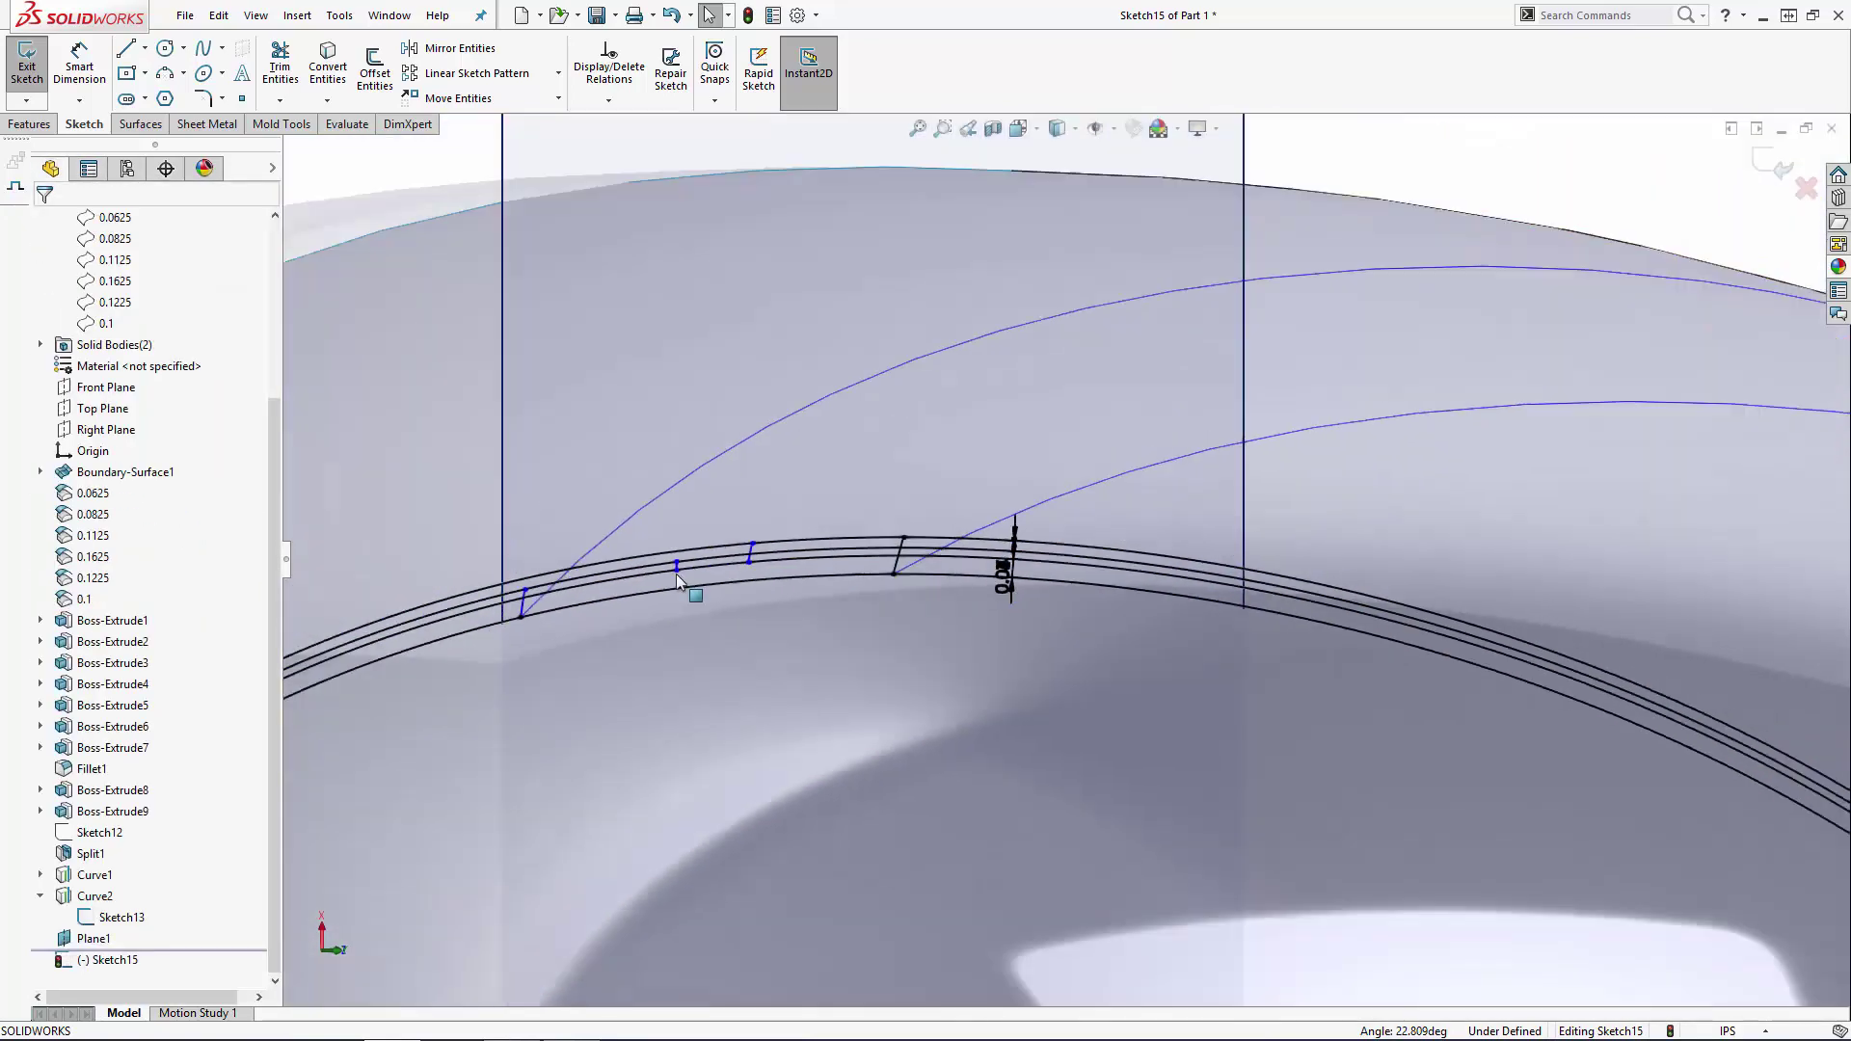
Step: Make the longer of the two middle lines parallel to the step edge of the front band's notch
scroll(677, 576, down, 2)
click(781, 540)
scroll(1211, 617, up, 5)
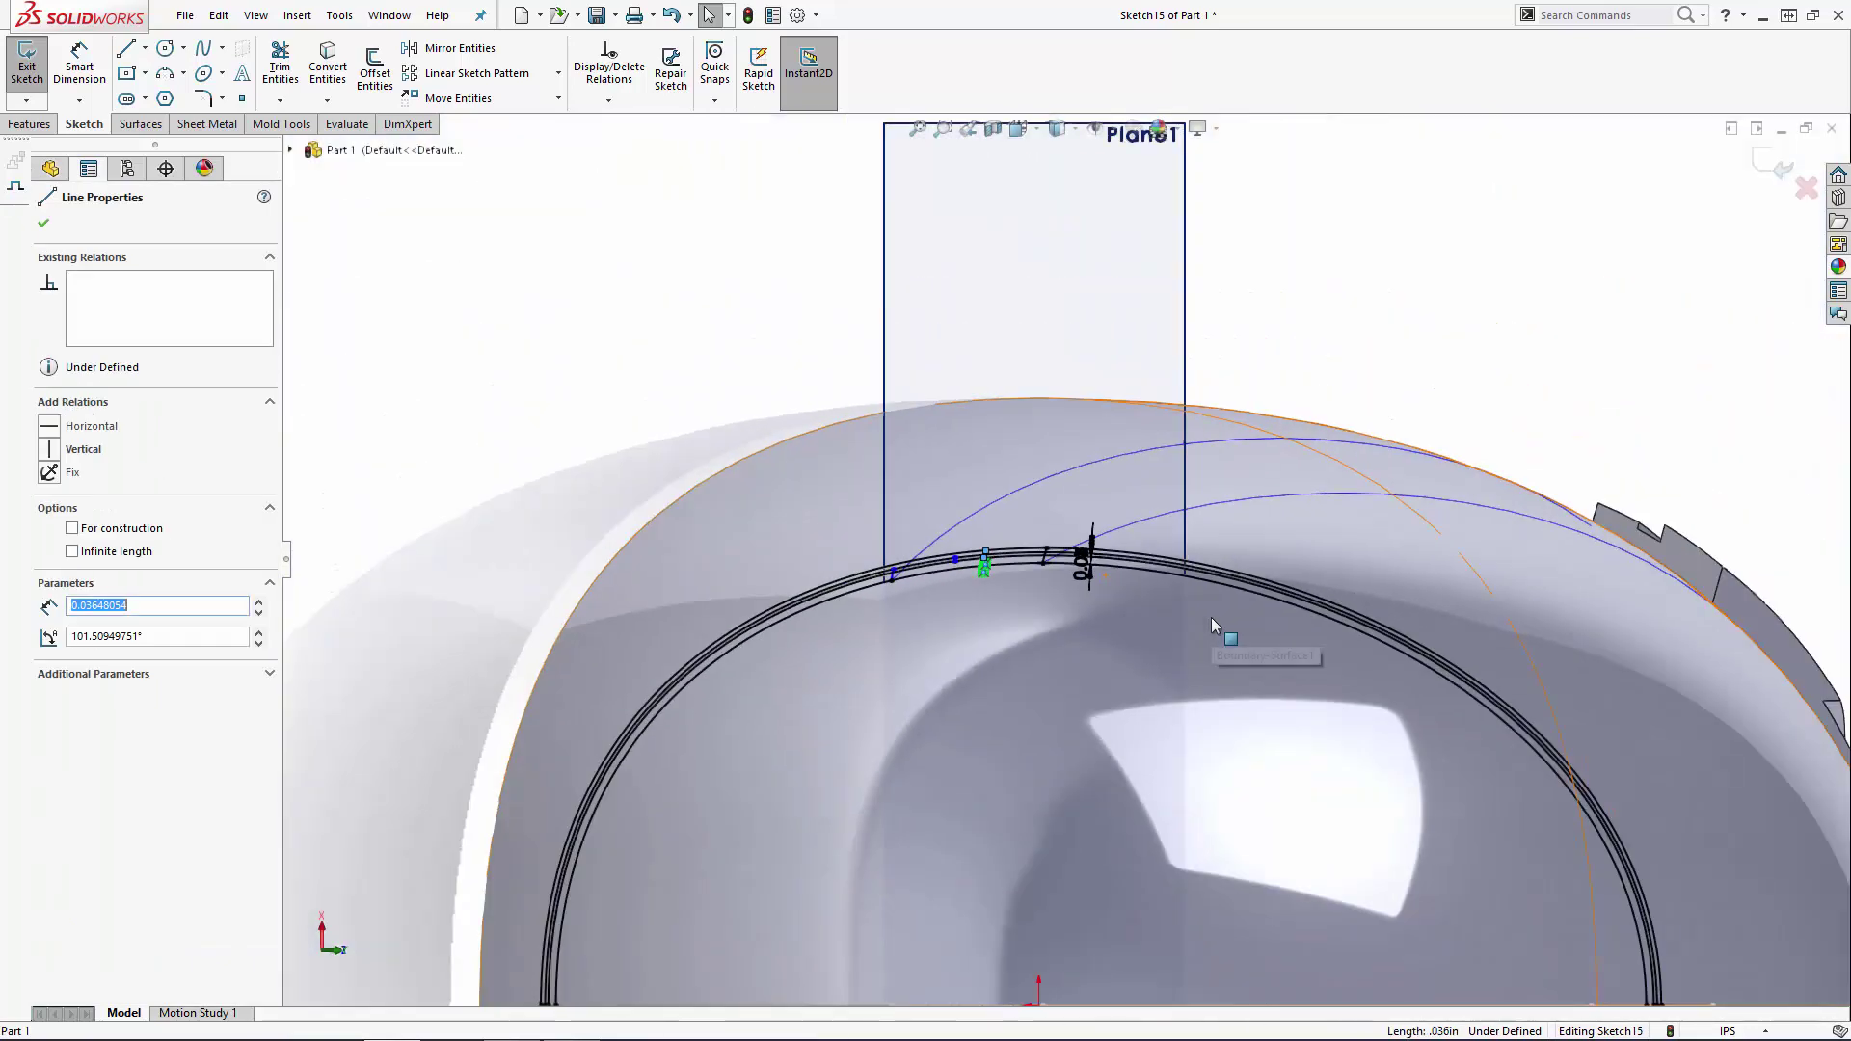
scroll(1310, 507, down, 4)
ctrl+click(1390, 453)
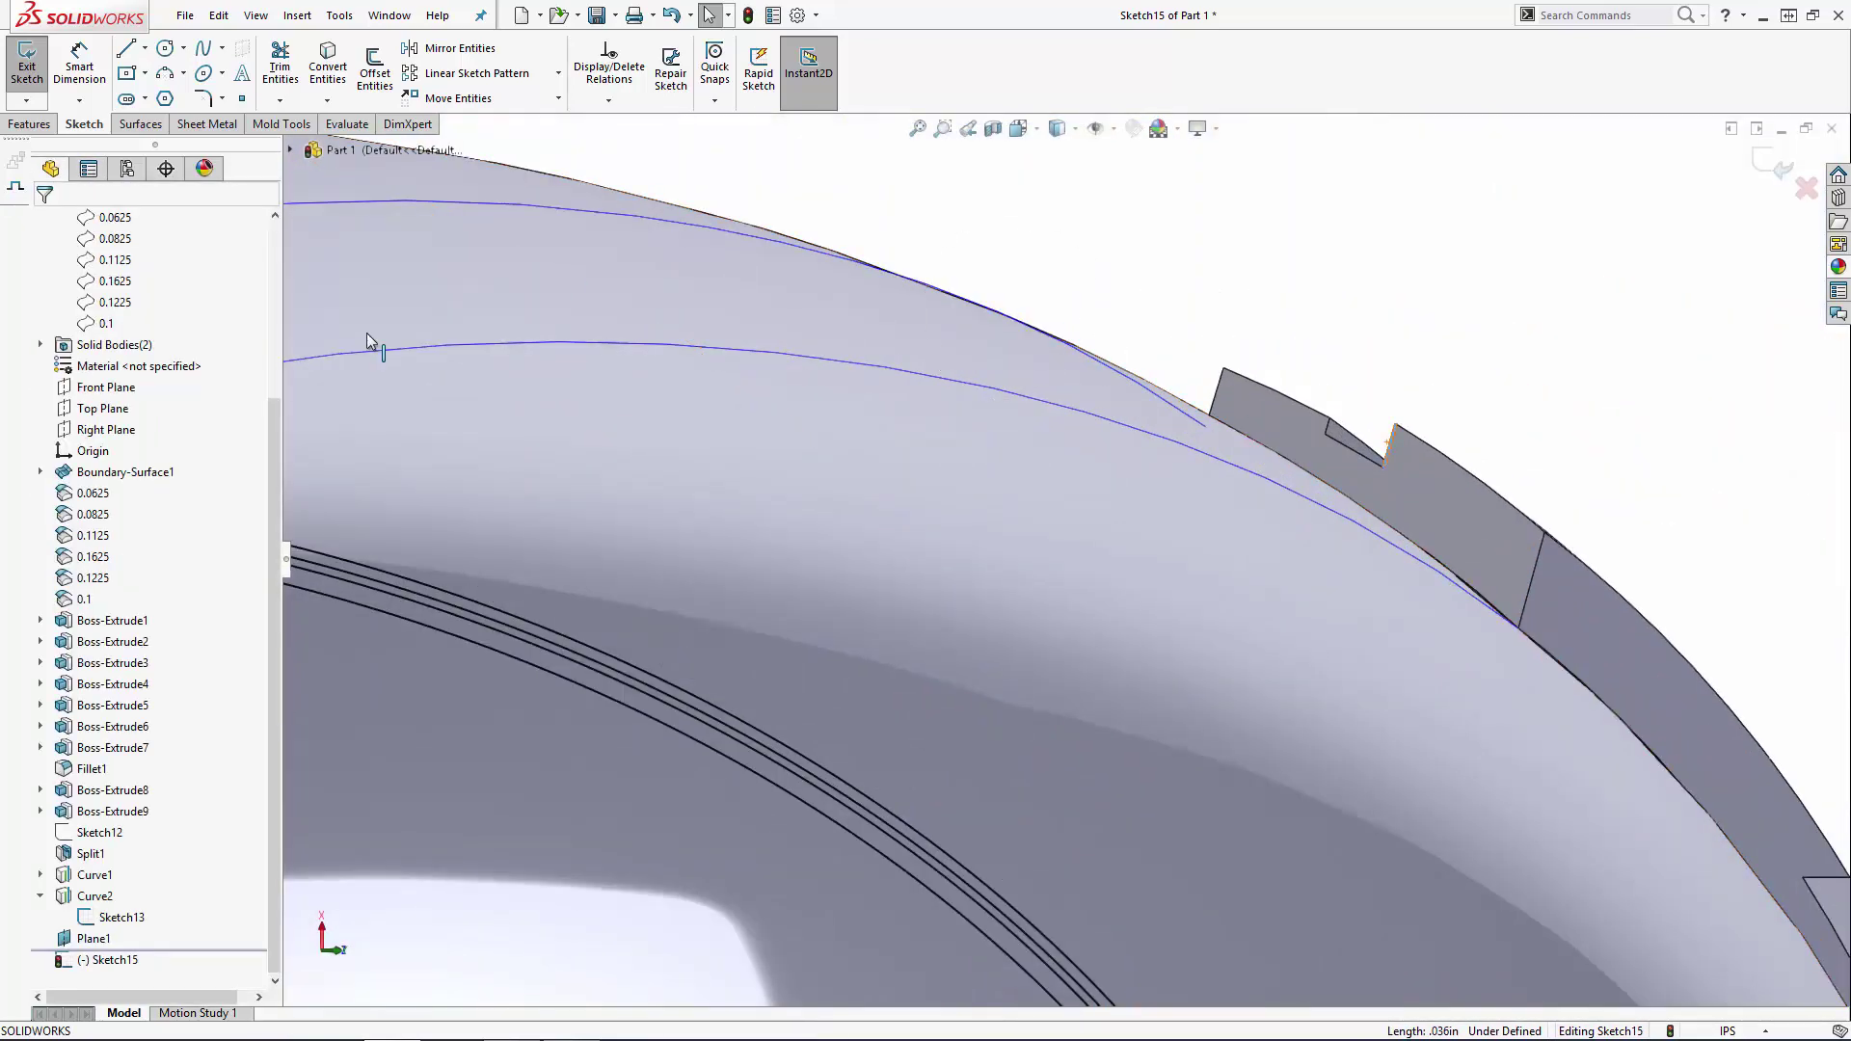
click(51, 585)
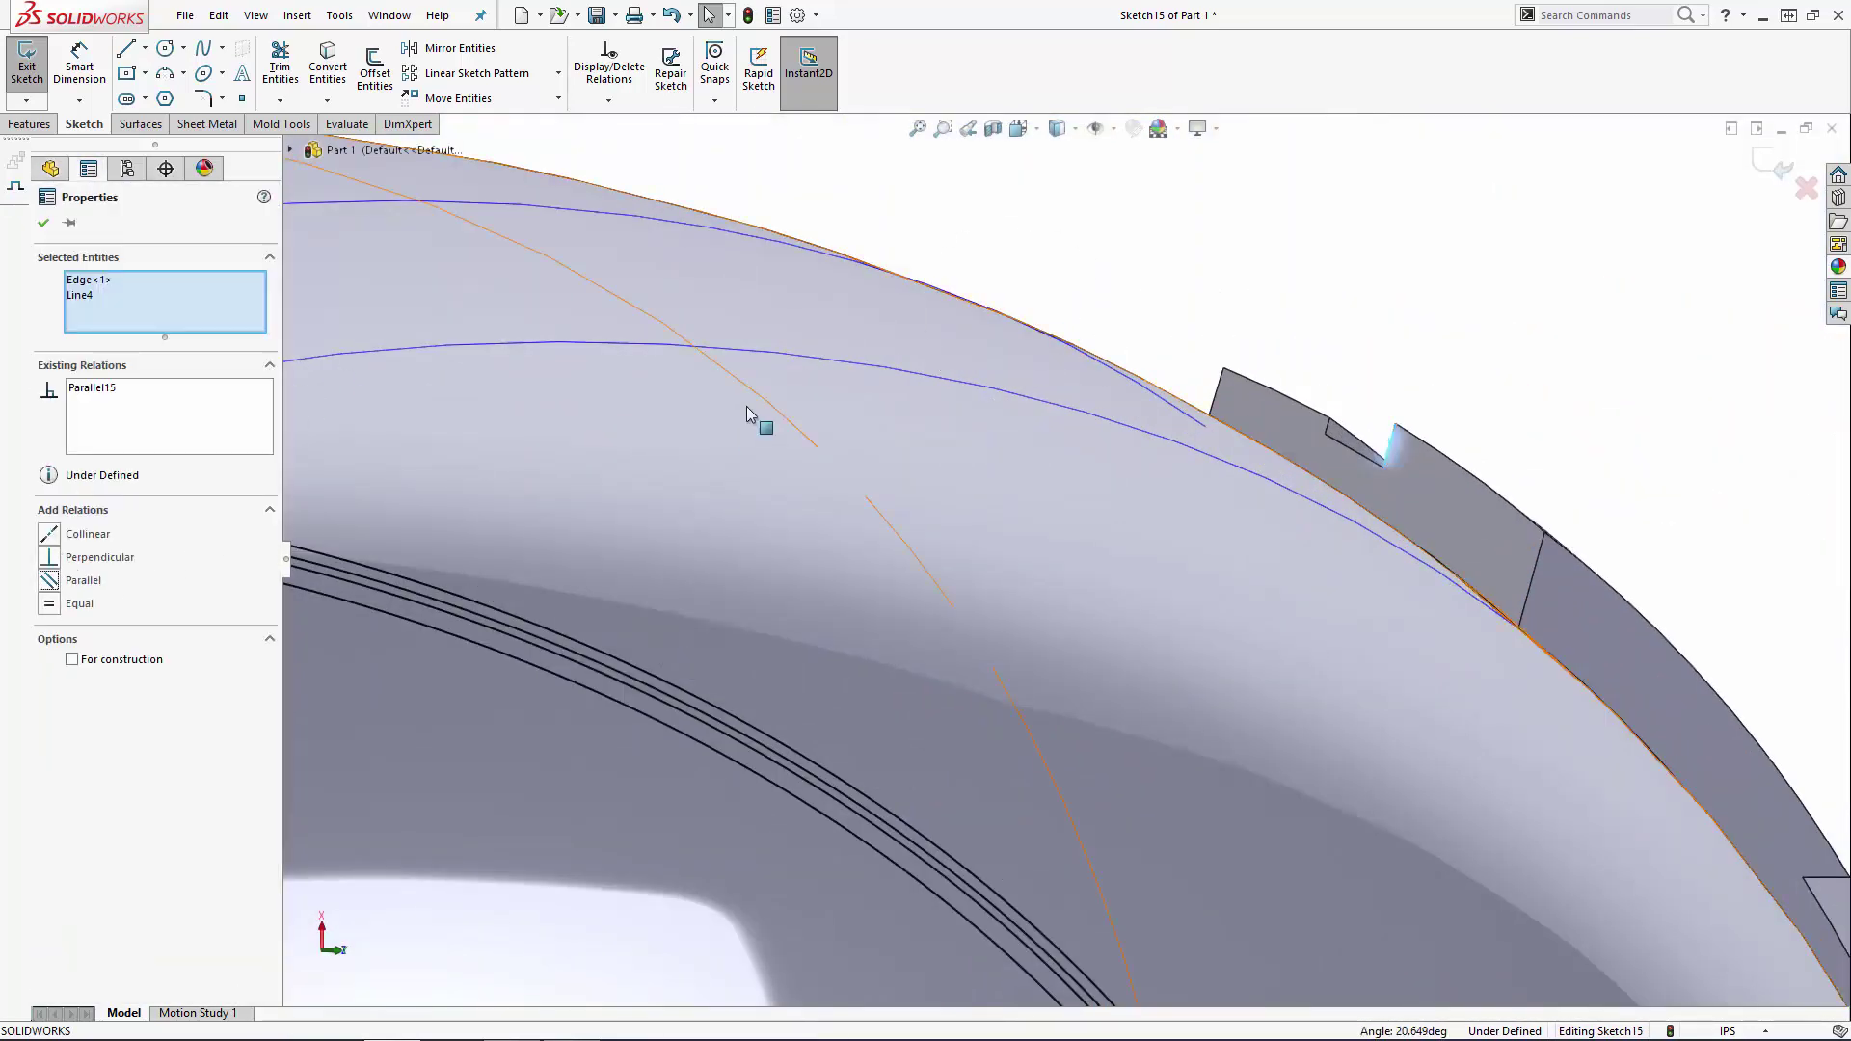
Step: Make the shorter middle line parallel to the longer middle line and remove its conflicting vertical relation
click(1328, 425)
scroll(1259, 306, up, 5)
scroll(434, 545, down, 8)
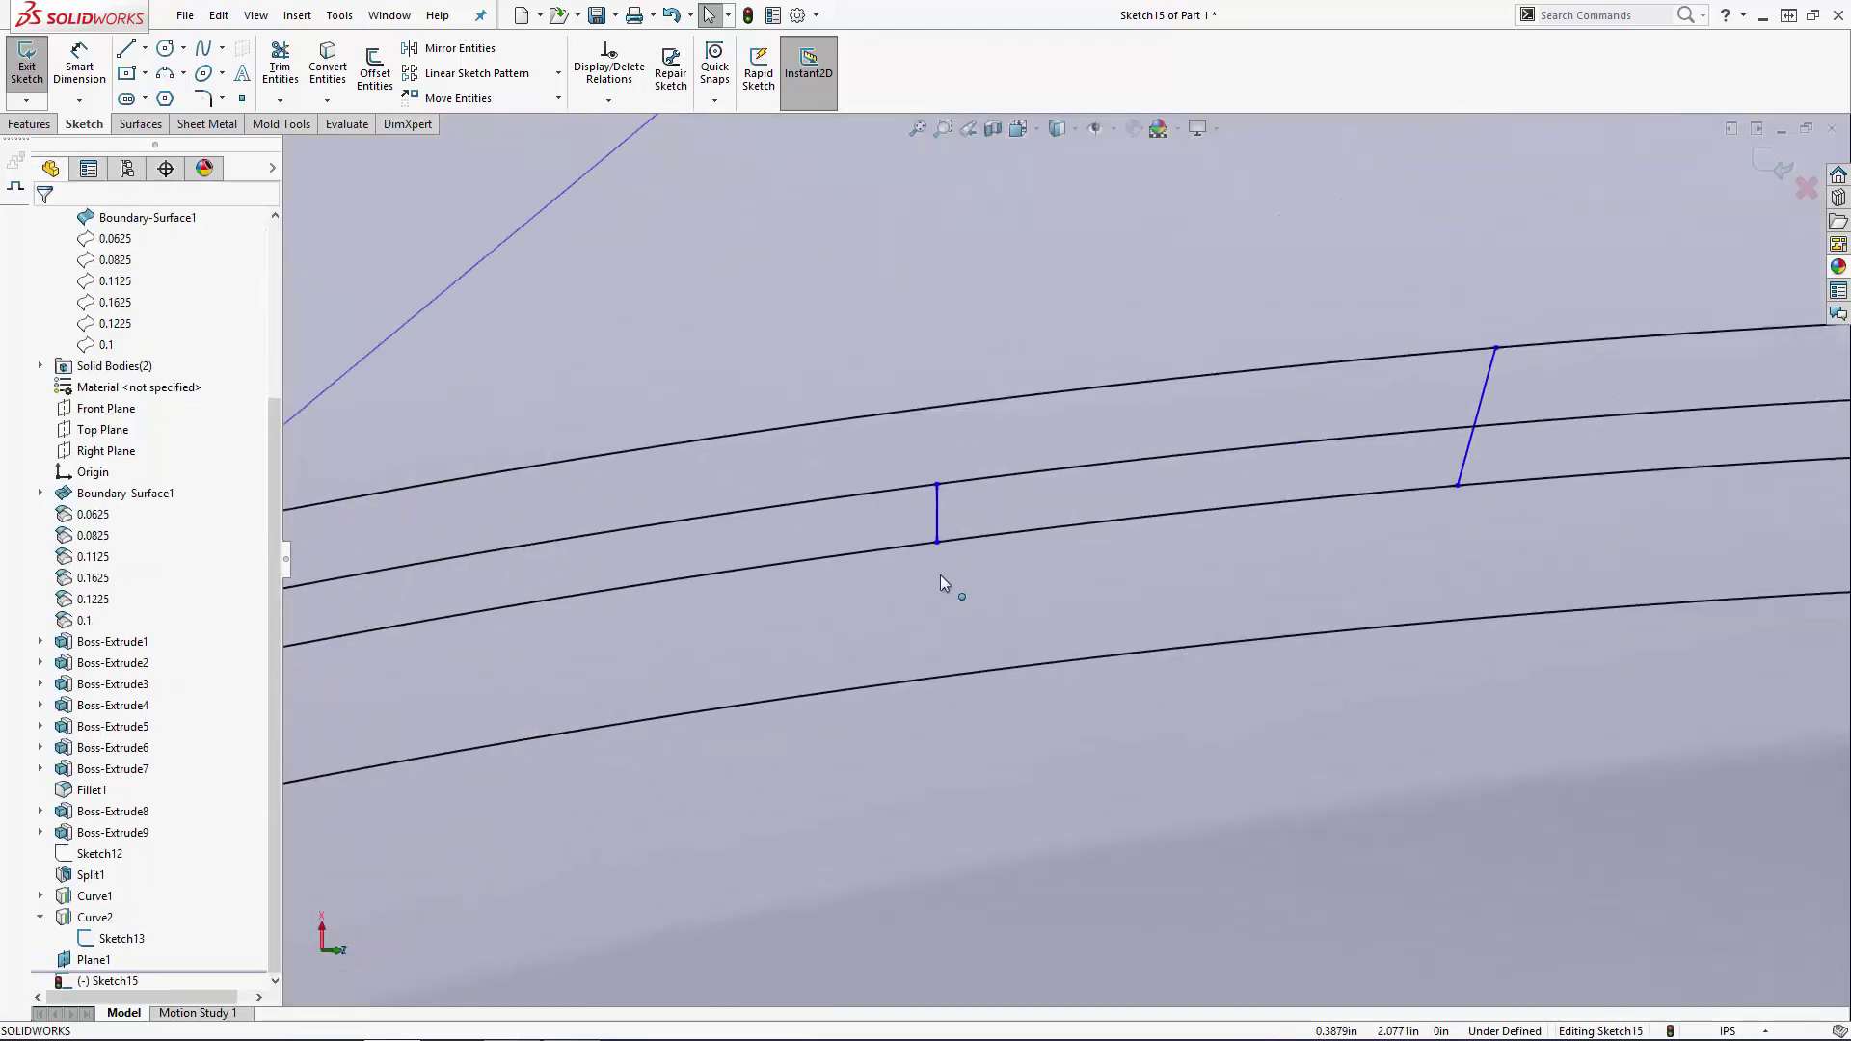
ctrl+click(1469, 436)
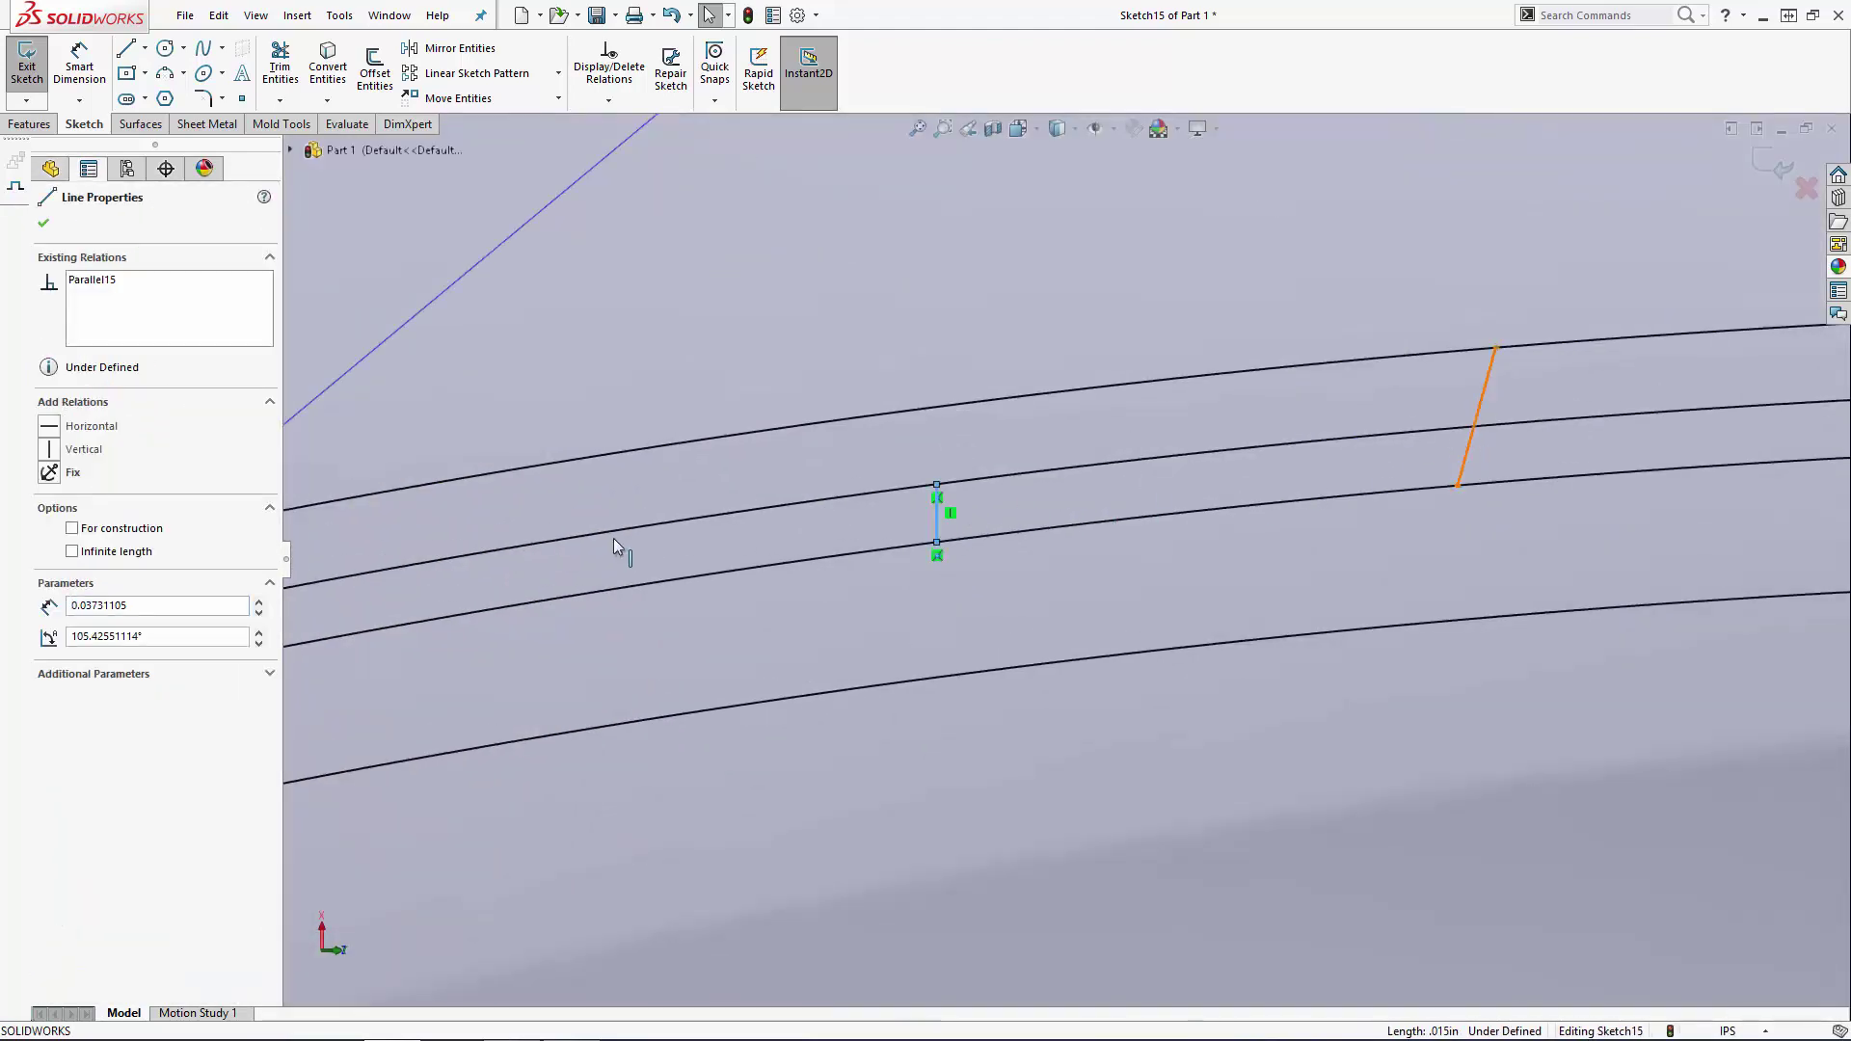
click(68, 626)
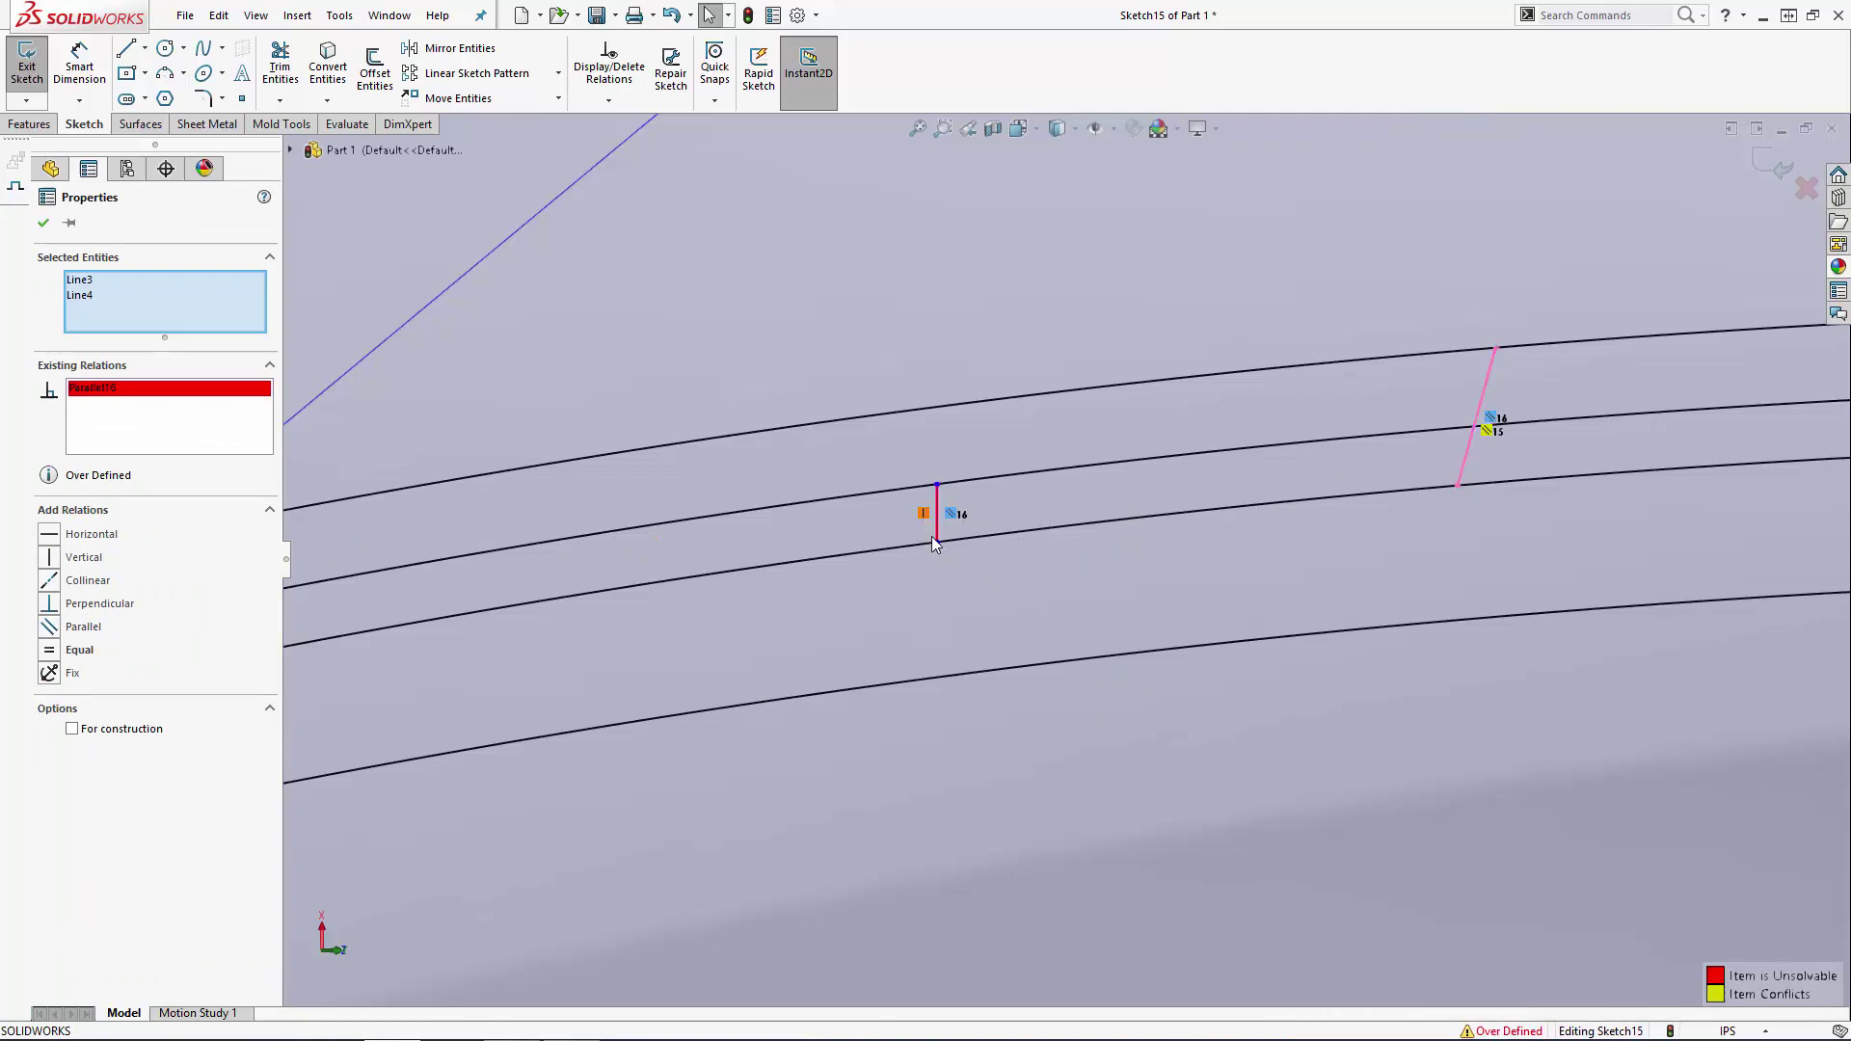
key(ctrl+z)
scroll(1098, 590, up, 5)
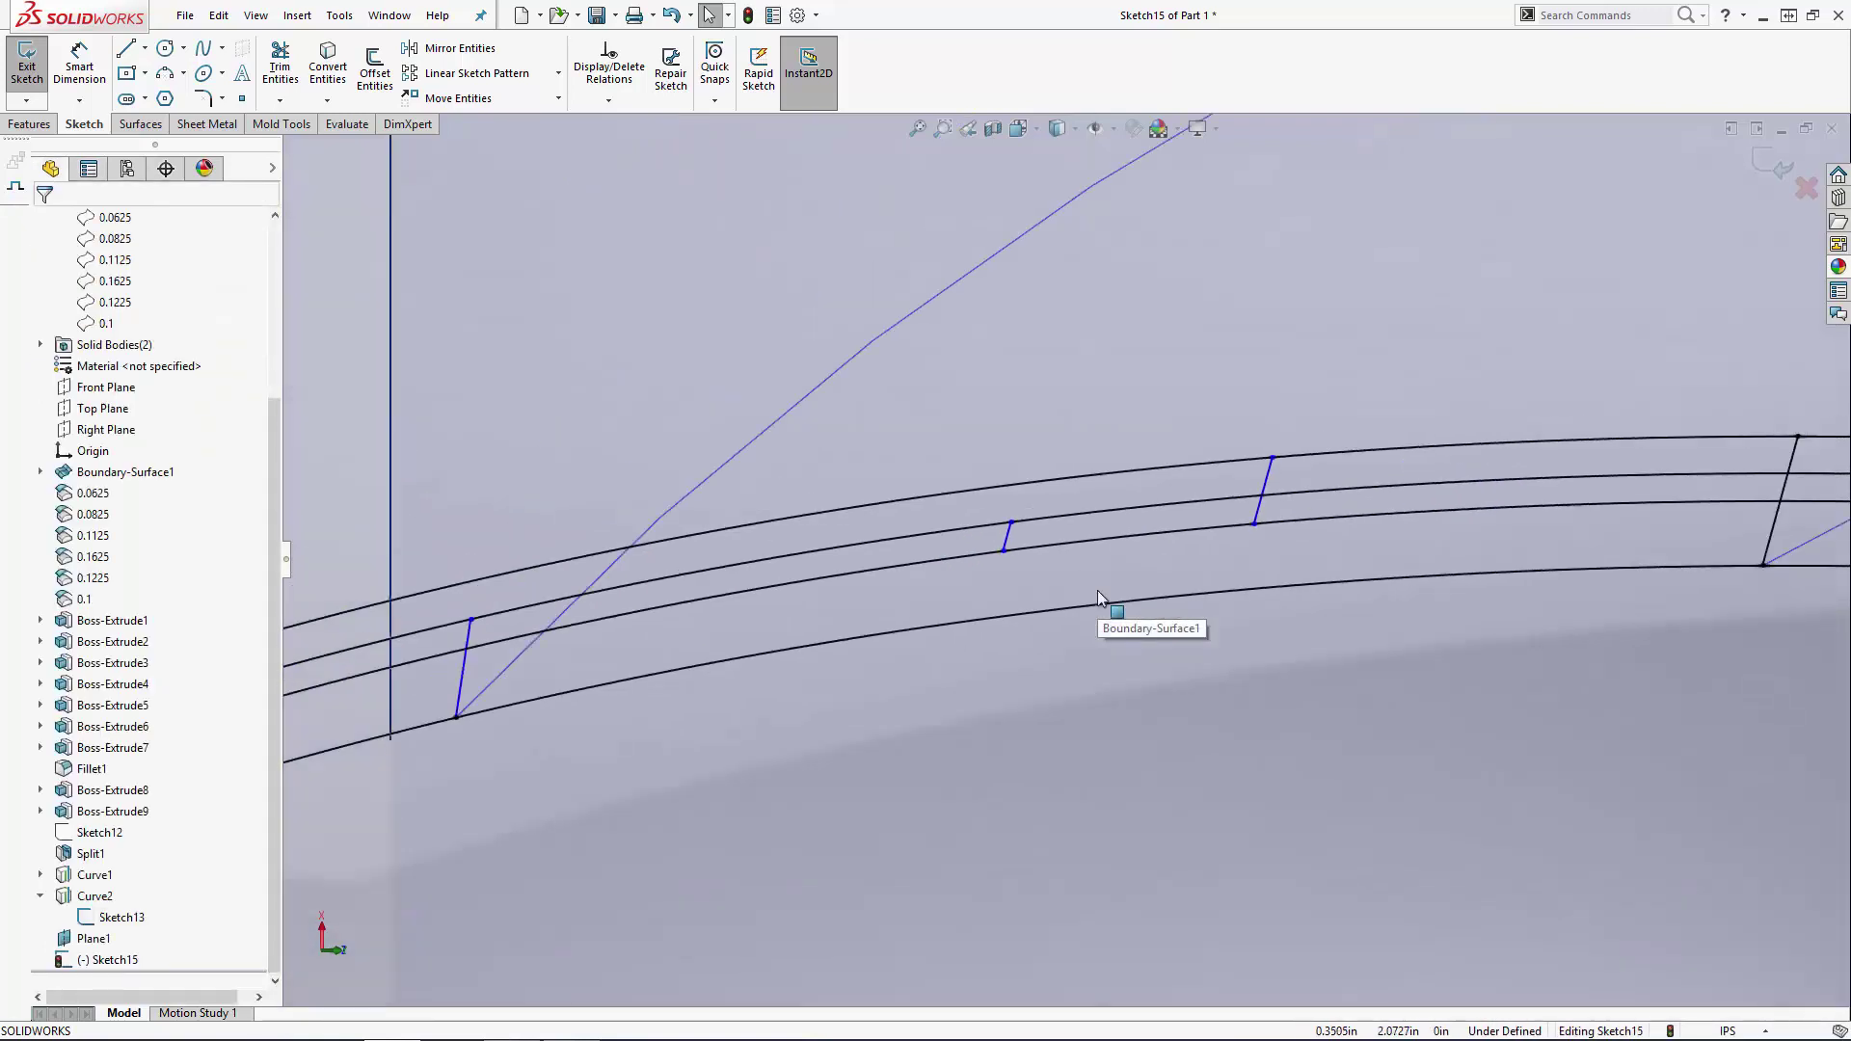
Step: Make the remaining unconstrained line at the profile's outer end parallel to the upper end edge of the front band
click(774, 617)
scroll(1259, 667, up, 8)
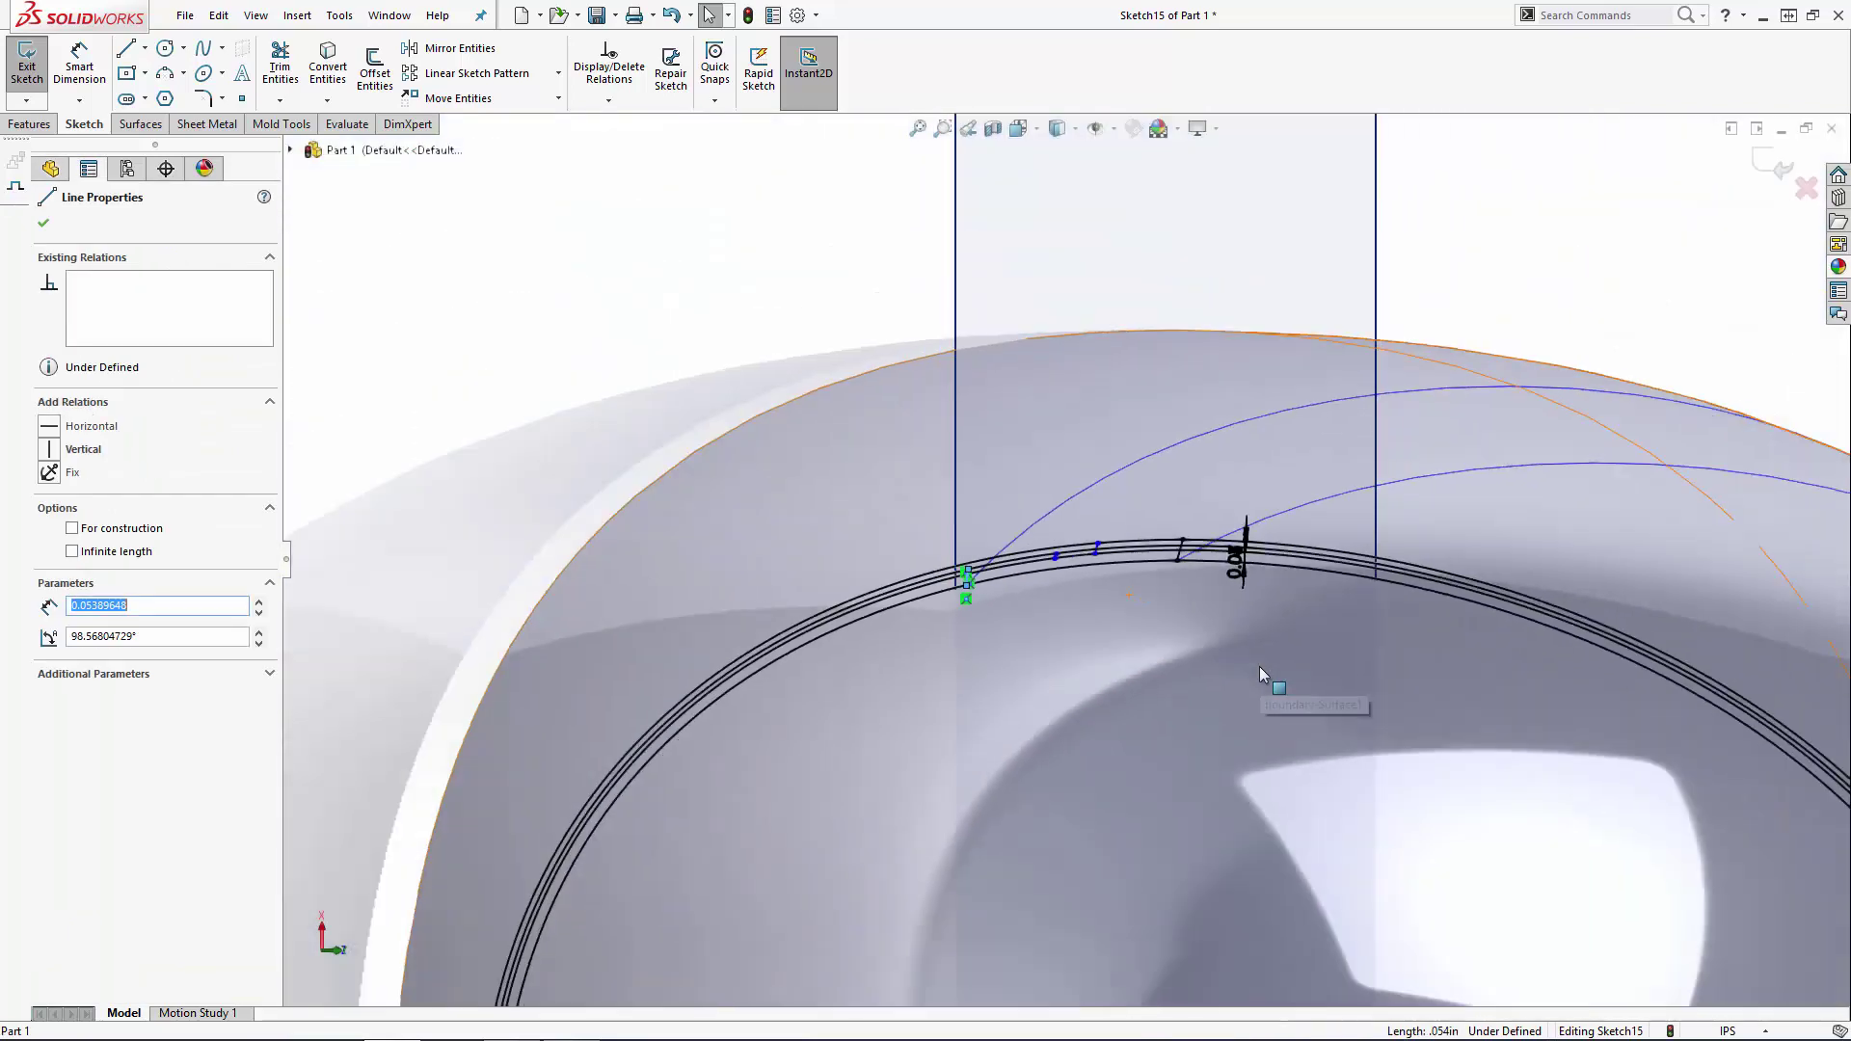
scroll(1446, 549, down, 3)
ctrl+click(1454, 495)
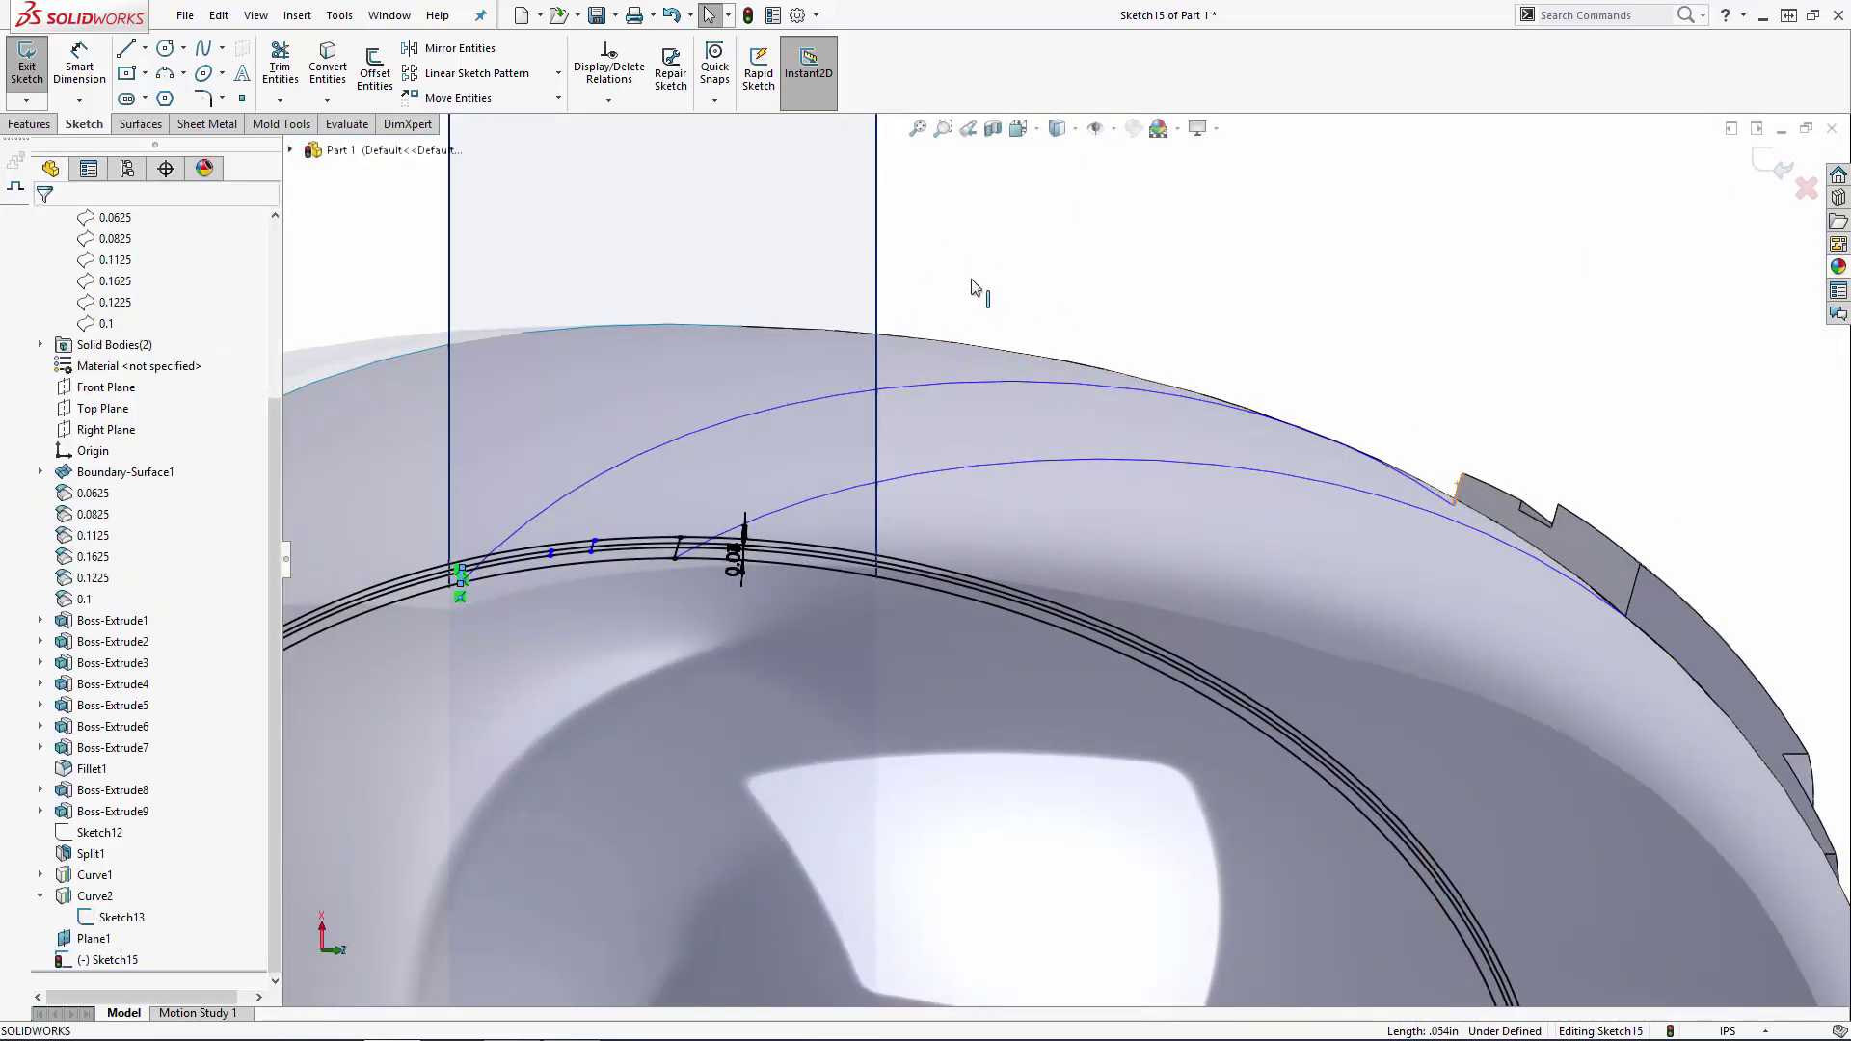
click(49, 582)
click(1271, 289)
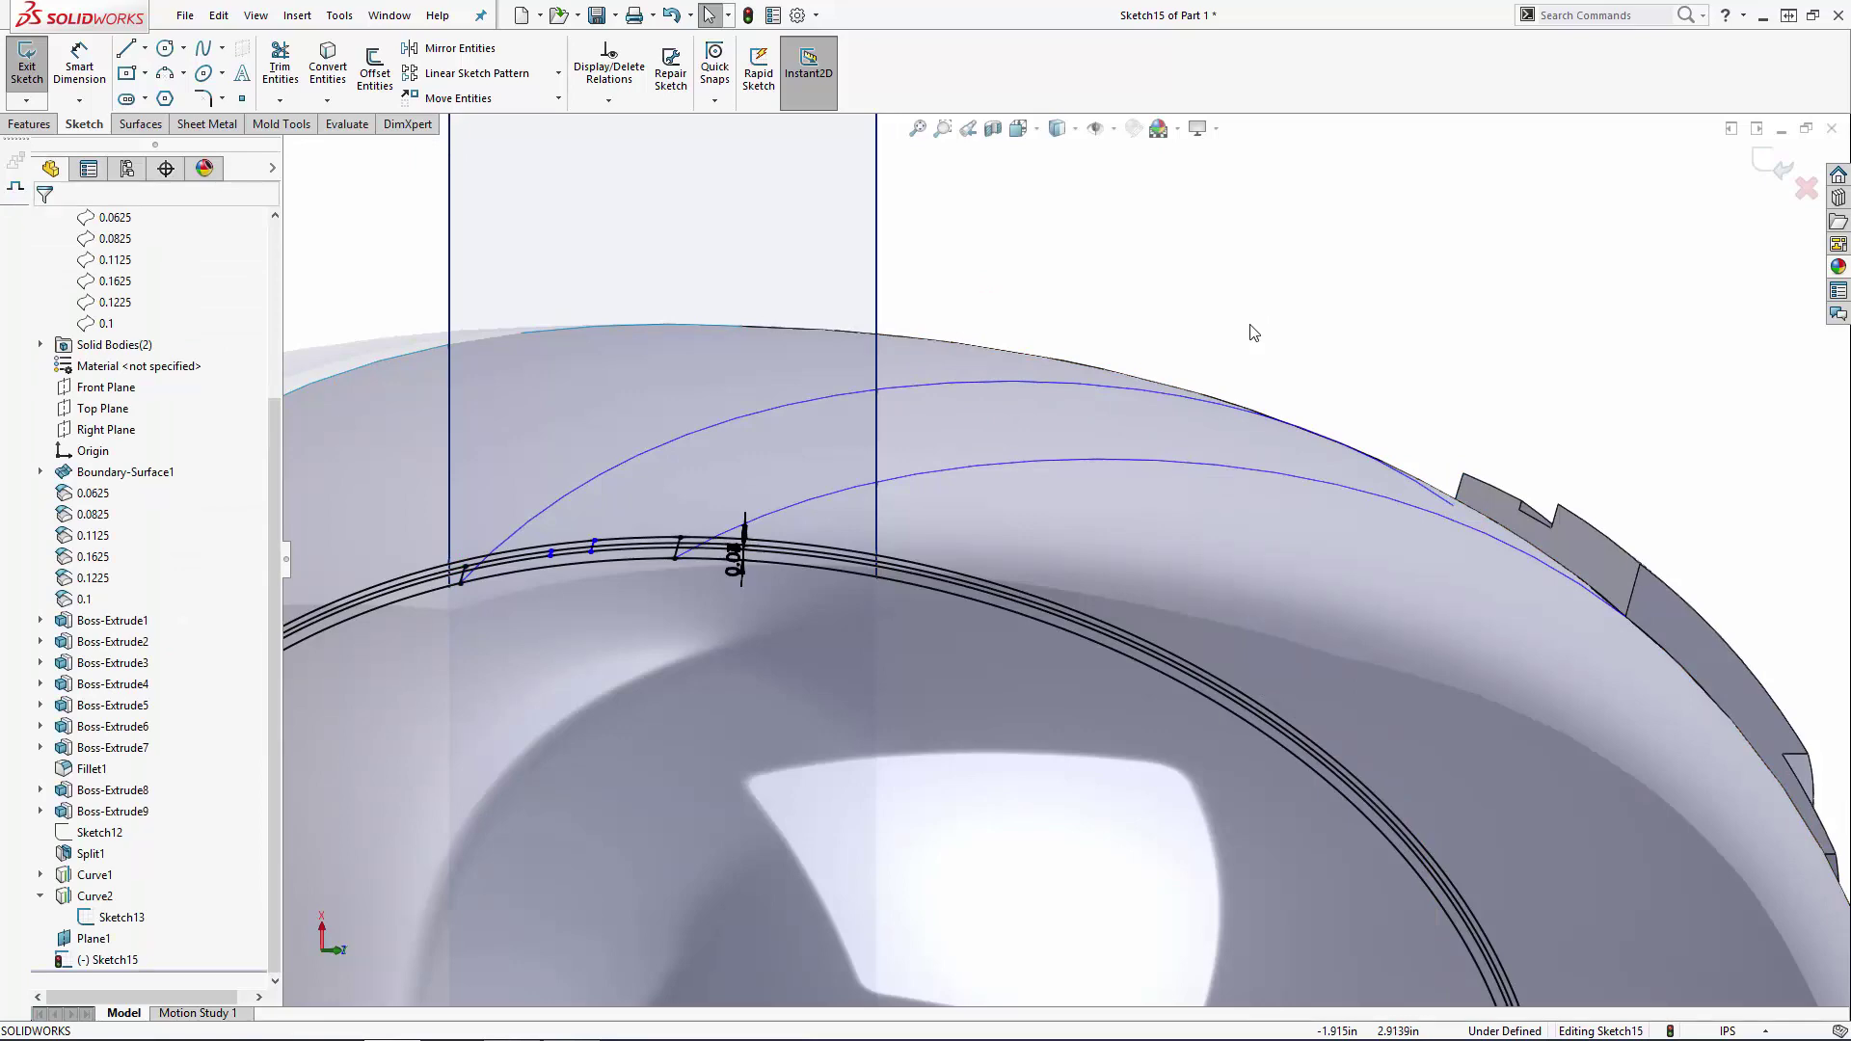
Step: Dimension the horizontal distance between the upper ends of the longer middle line and its neighbouring end line as 0.35 in
click(79, 69)
scroll(752, 549, down, 3)
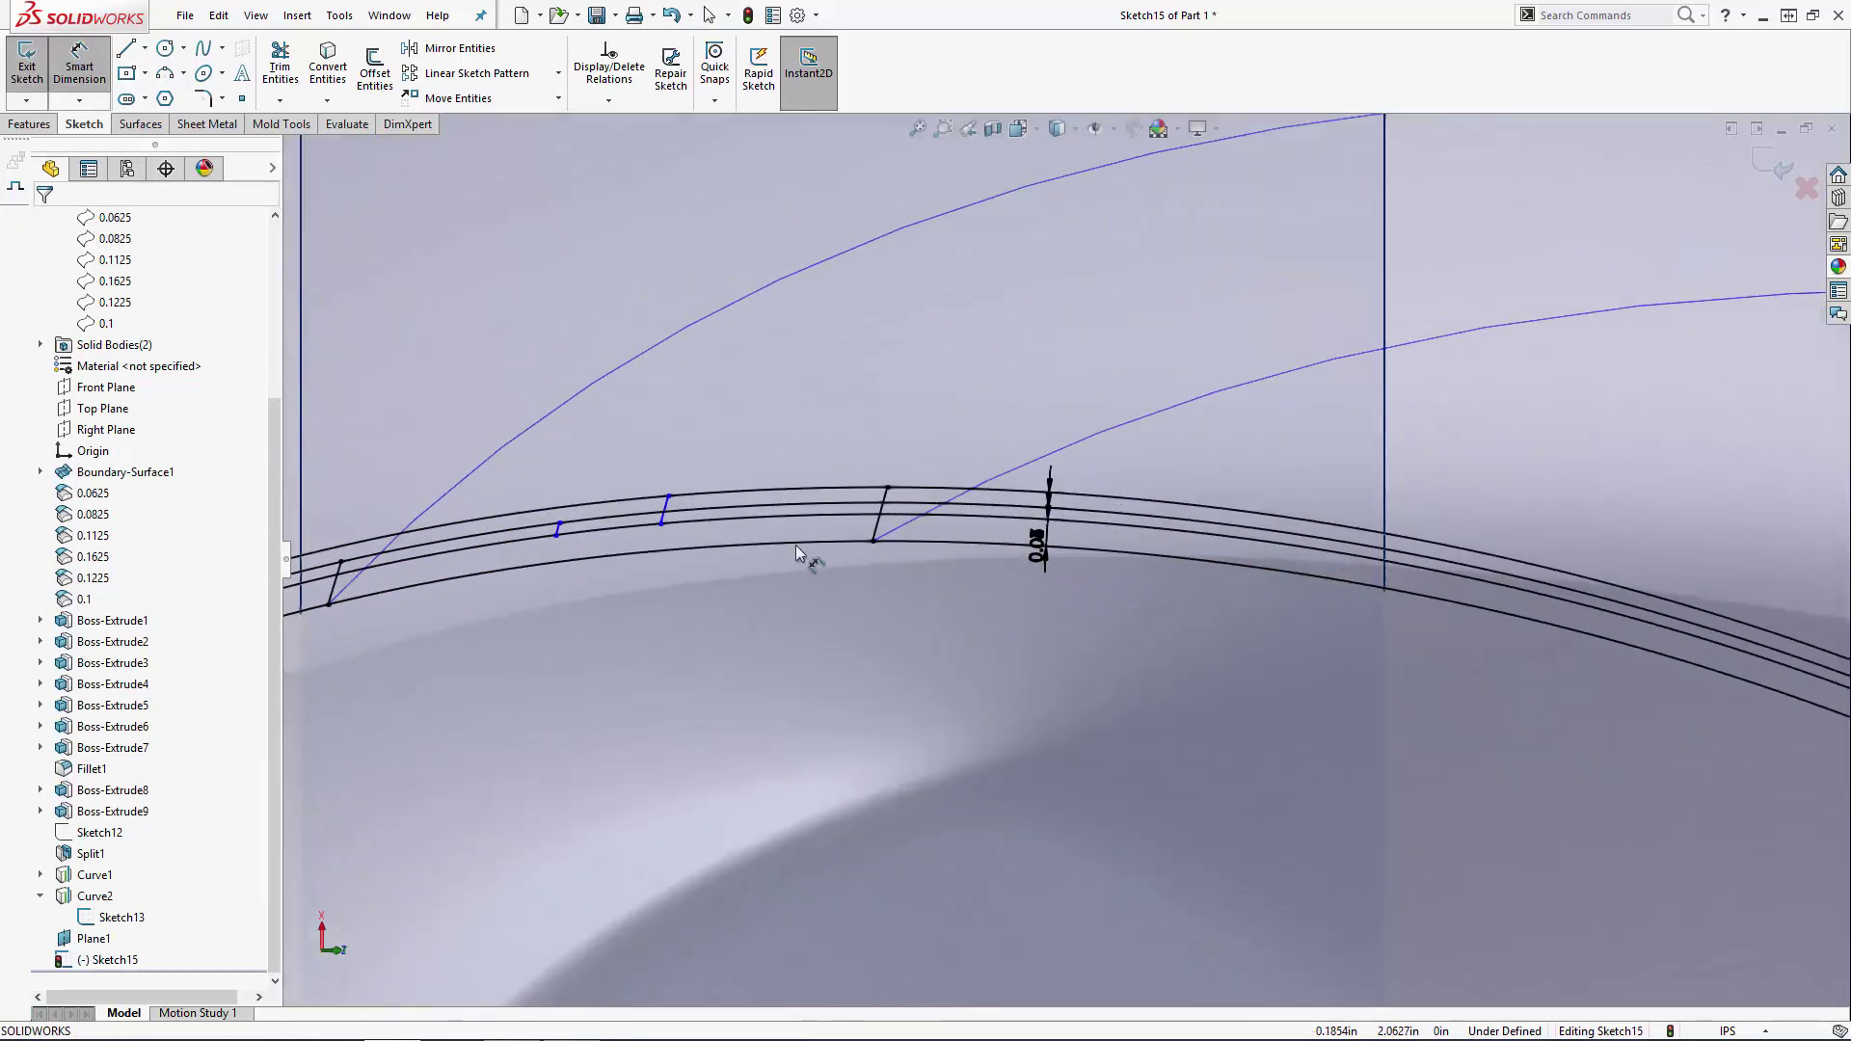
click(670, 496)
click(887, 488)
click(780, 385)
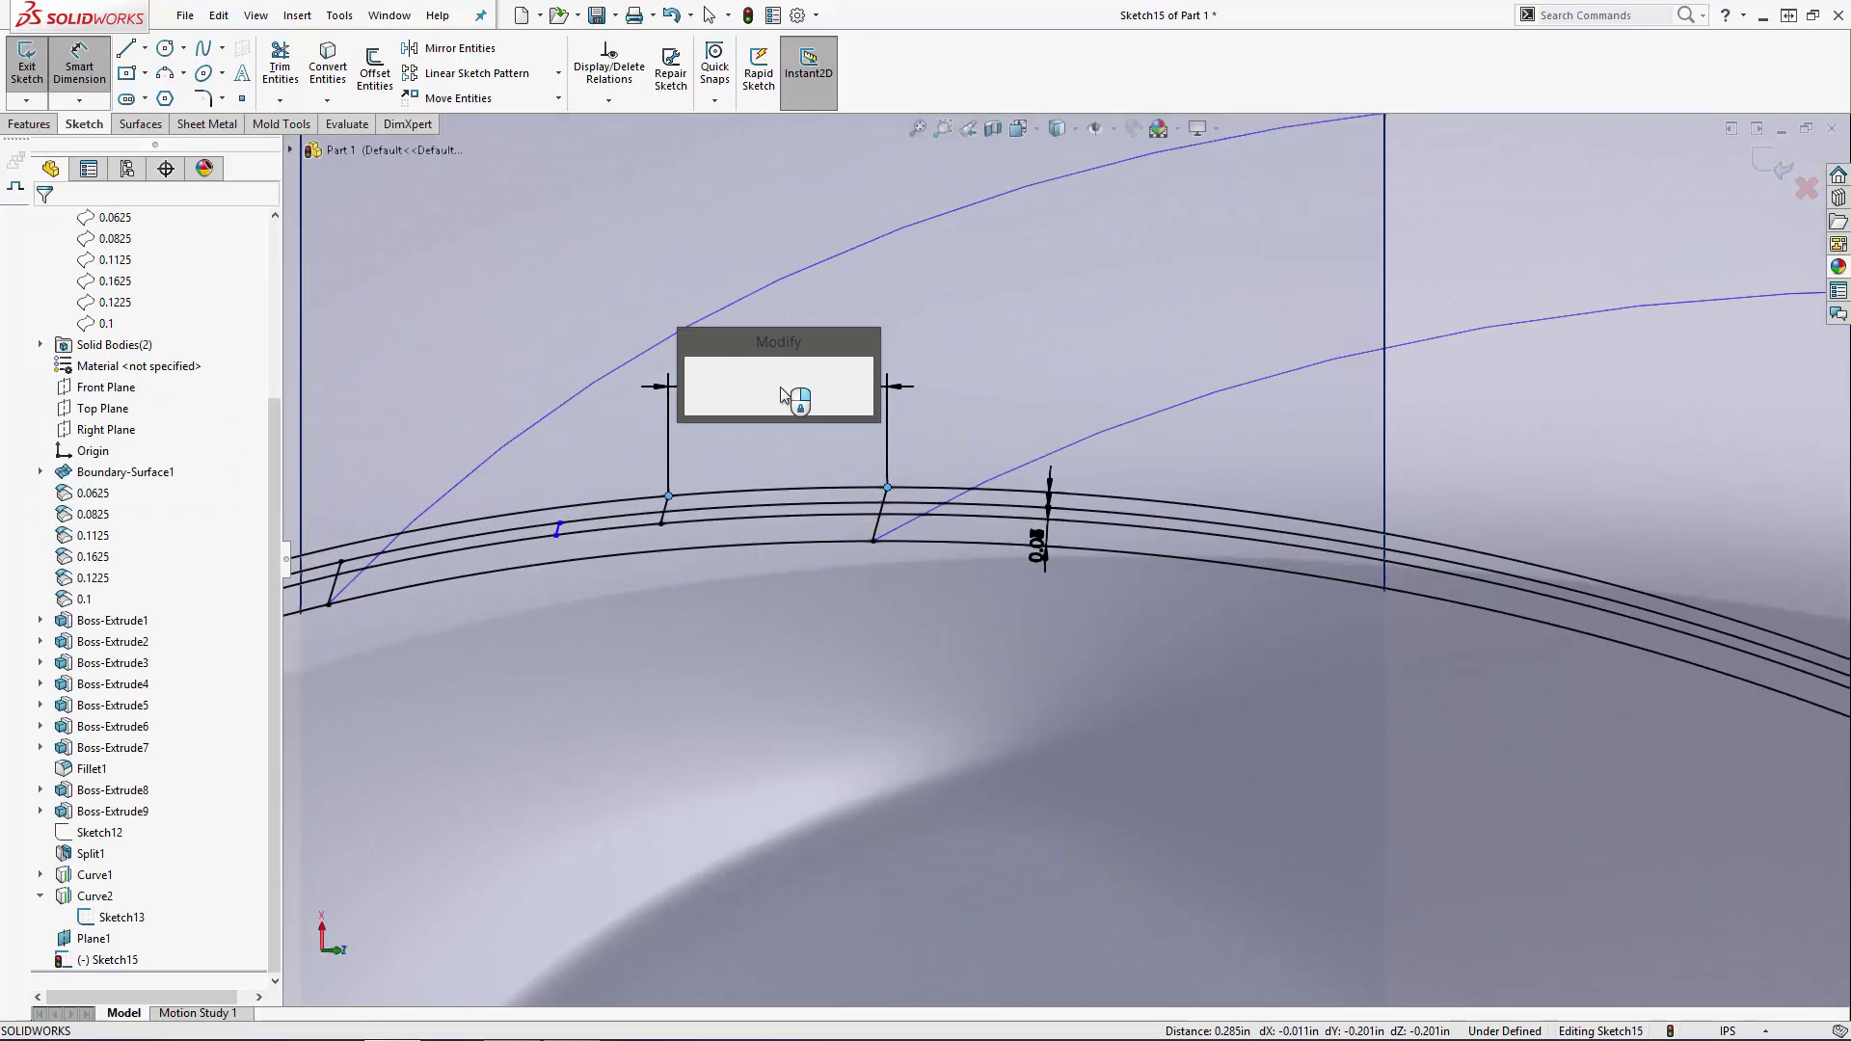
text(0.35)
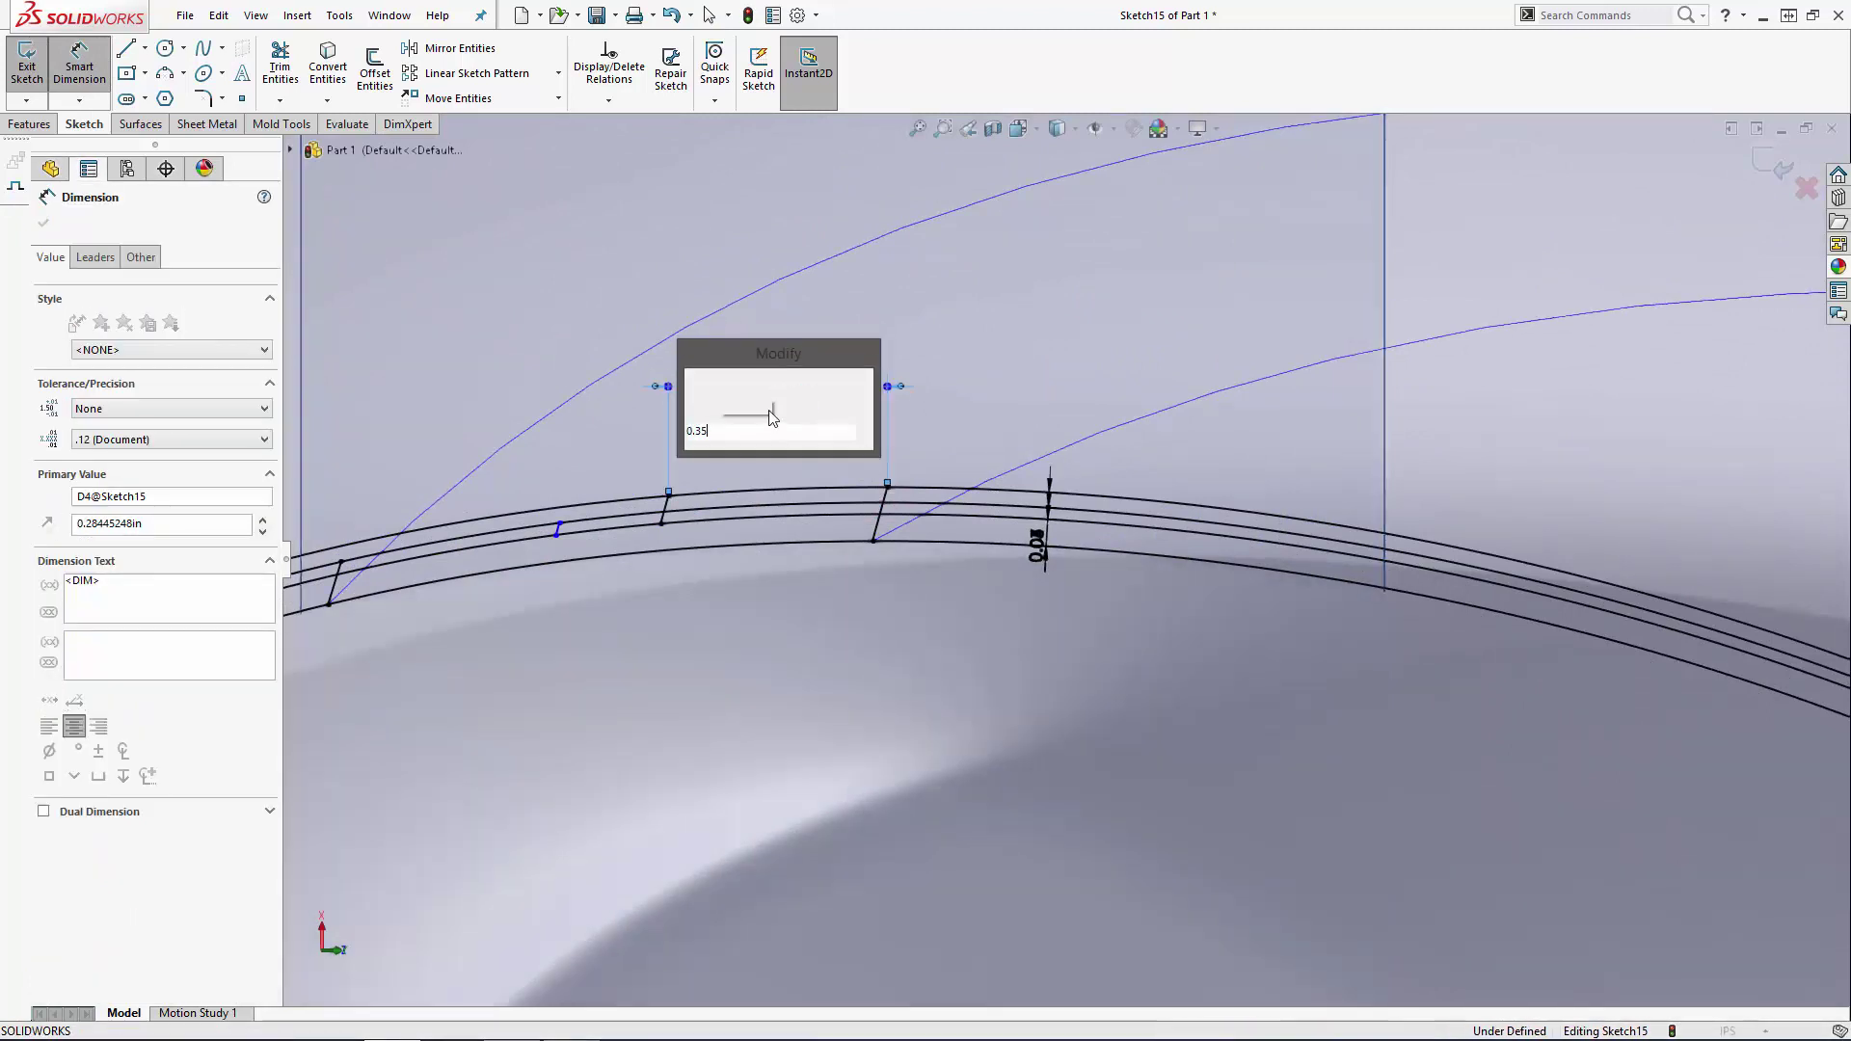
key(Return)
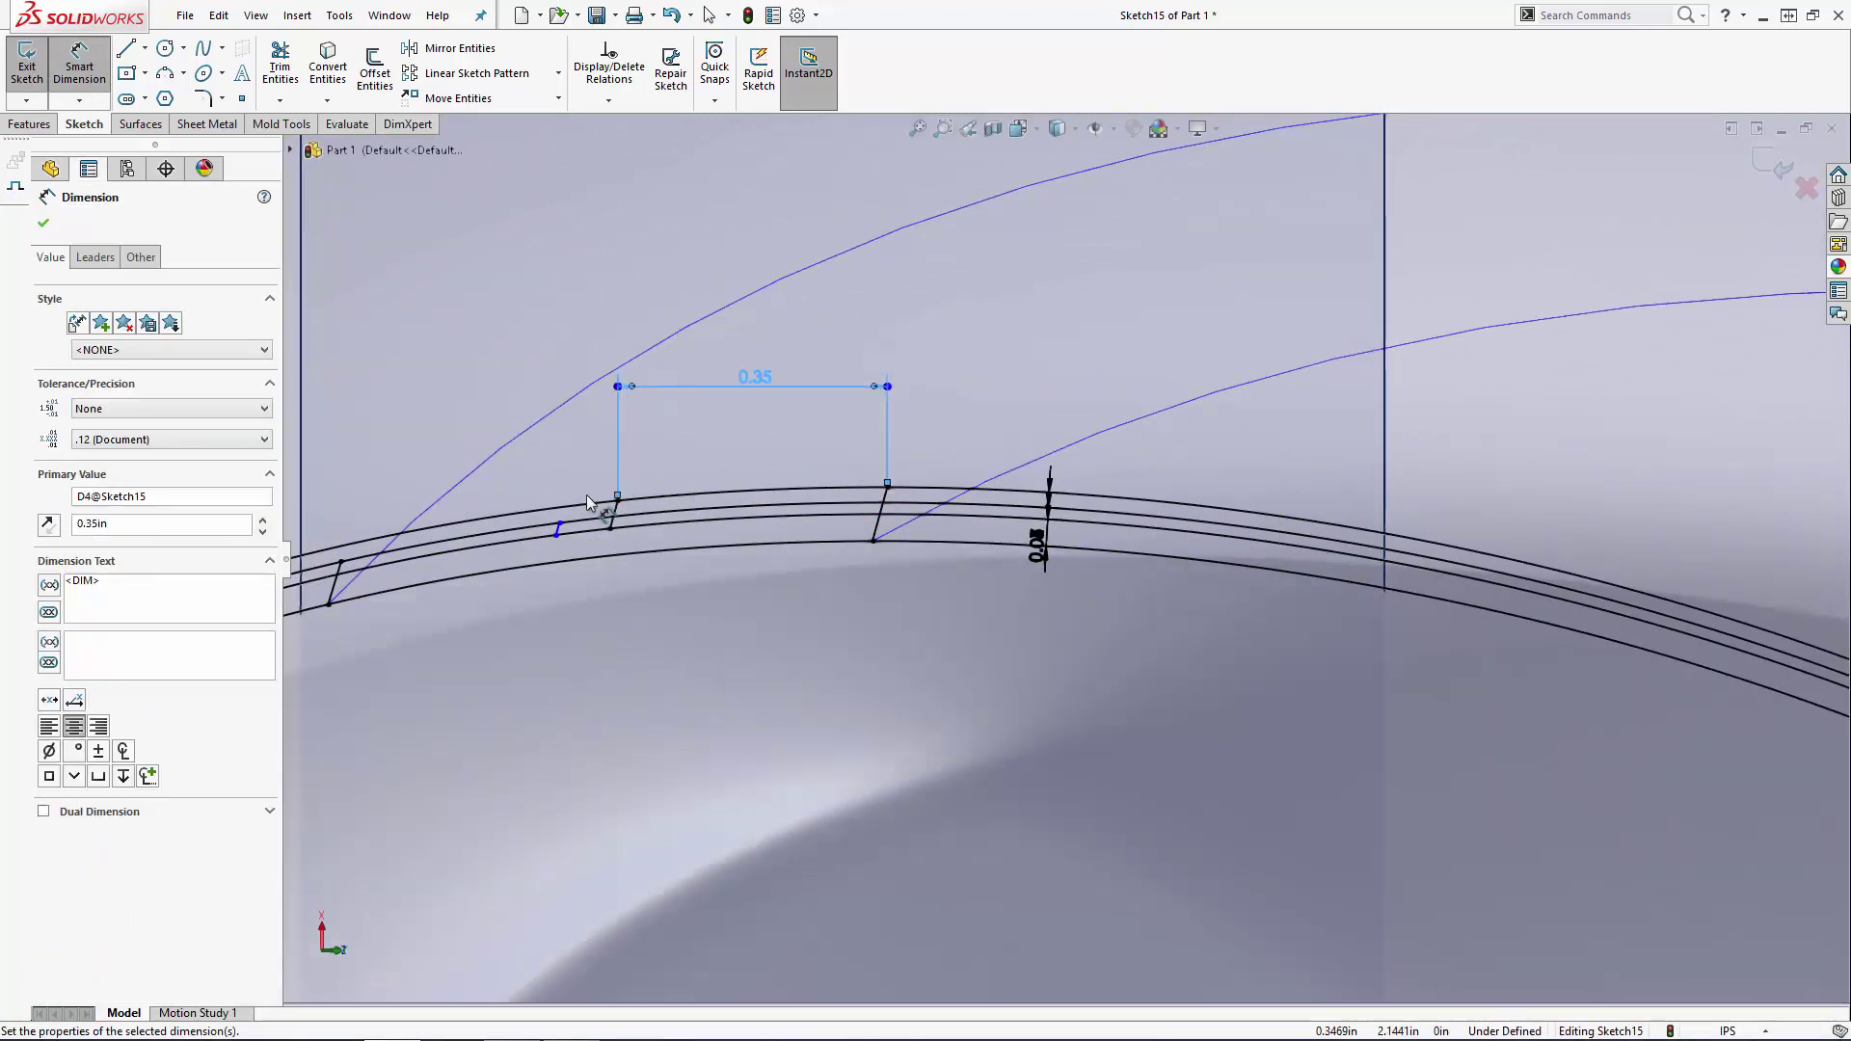
Step: Dimension the horizontal distance between the upper ends of the shorter middle line and its neighbouring end line as 0.25 in
click(559, 525)
click(342, 561)
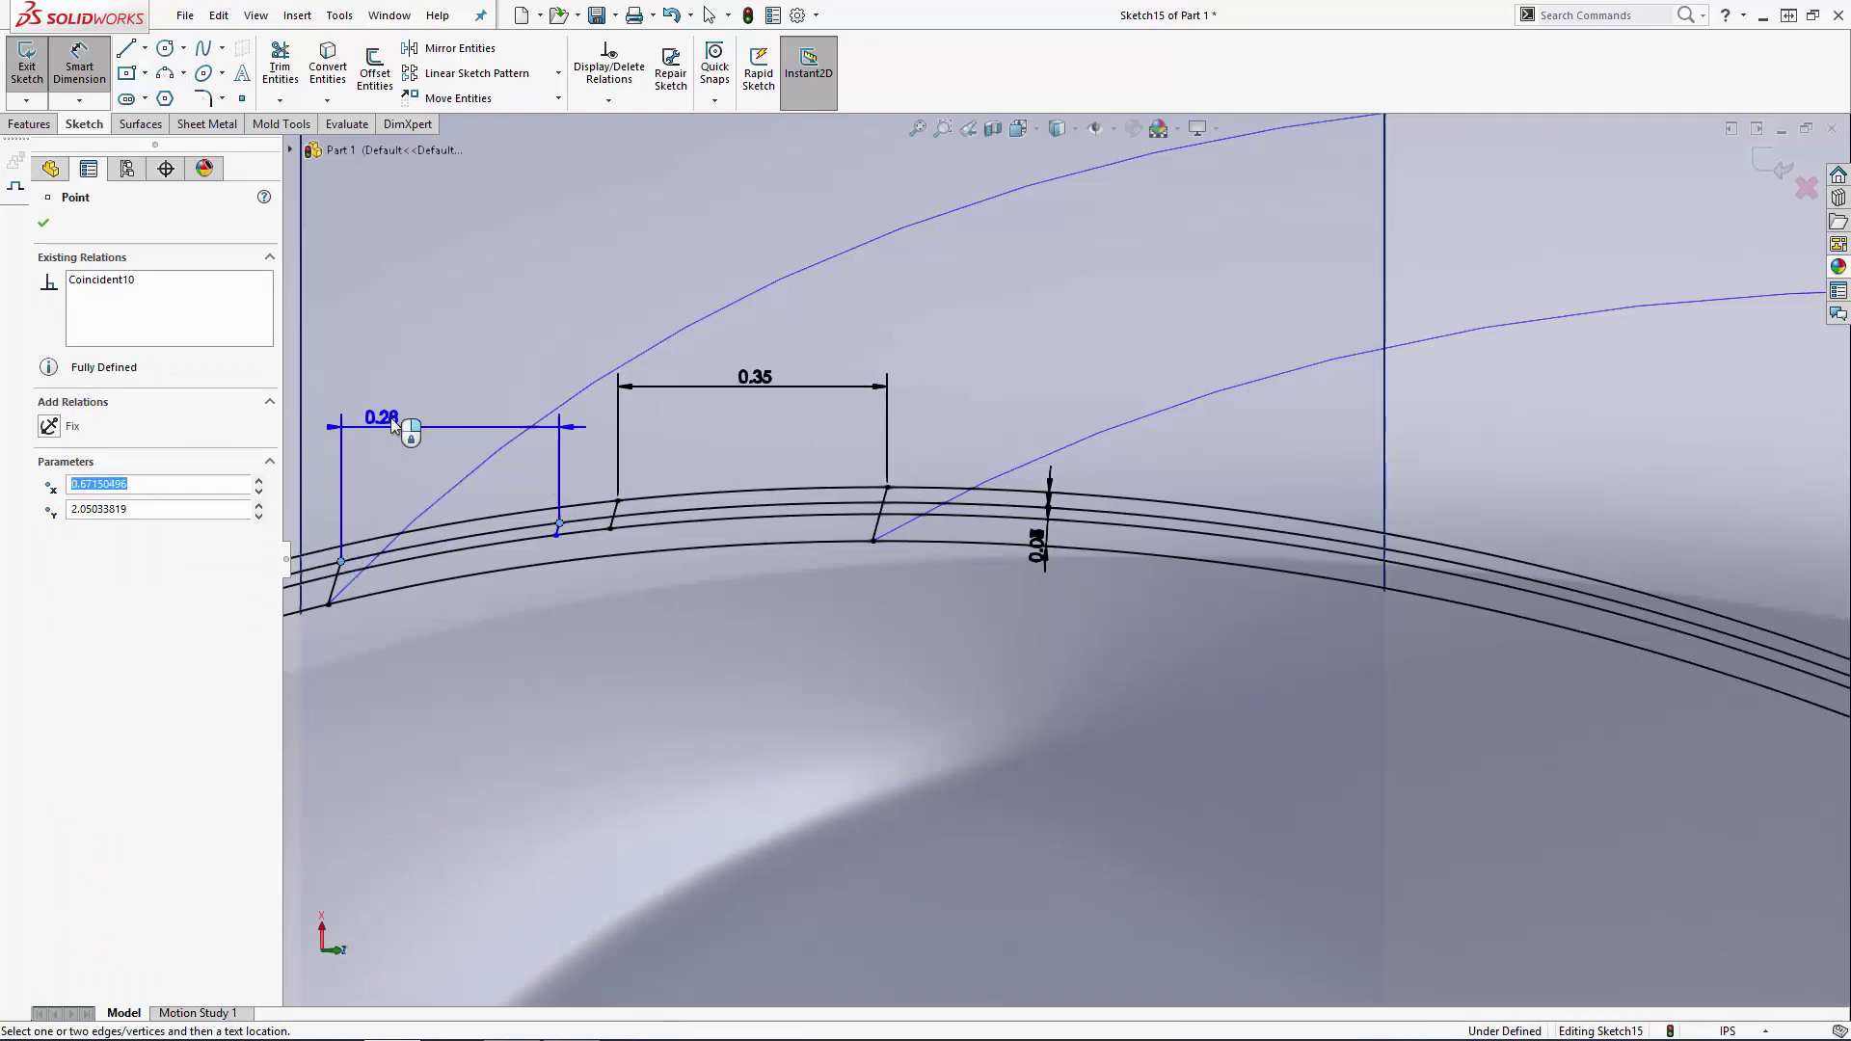
click(409, 407)
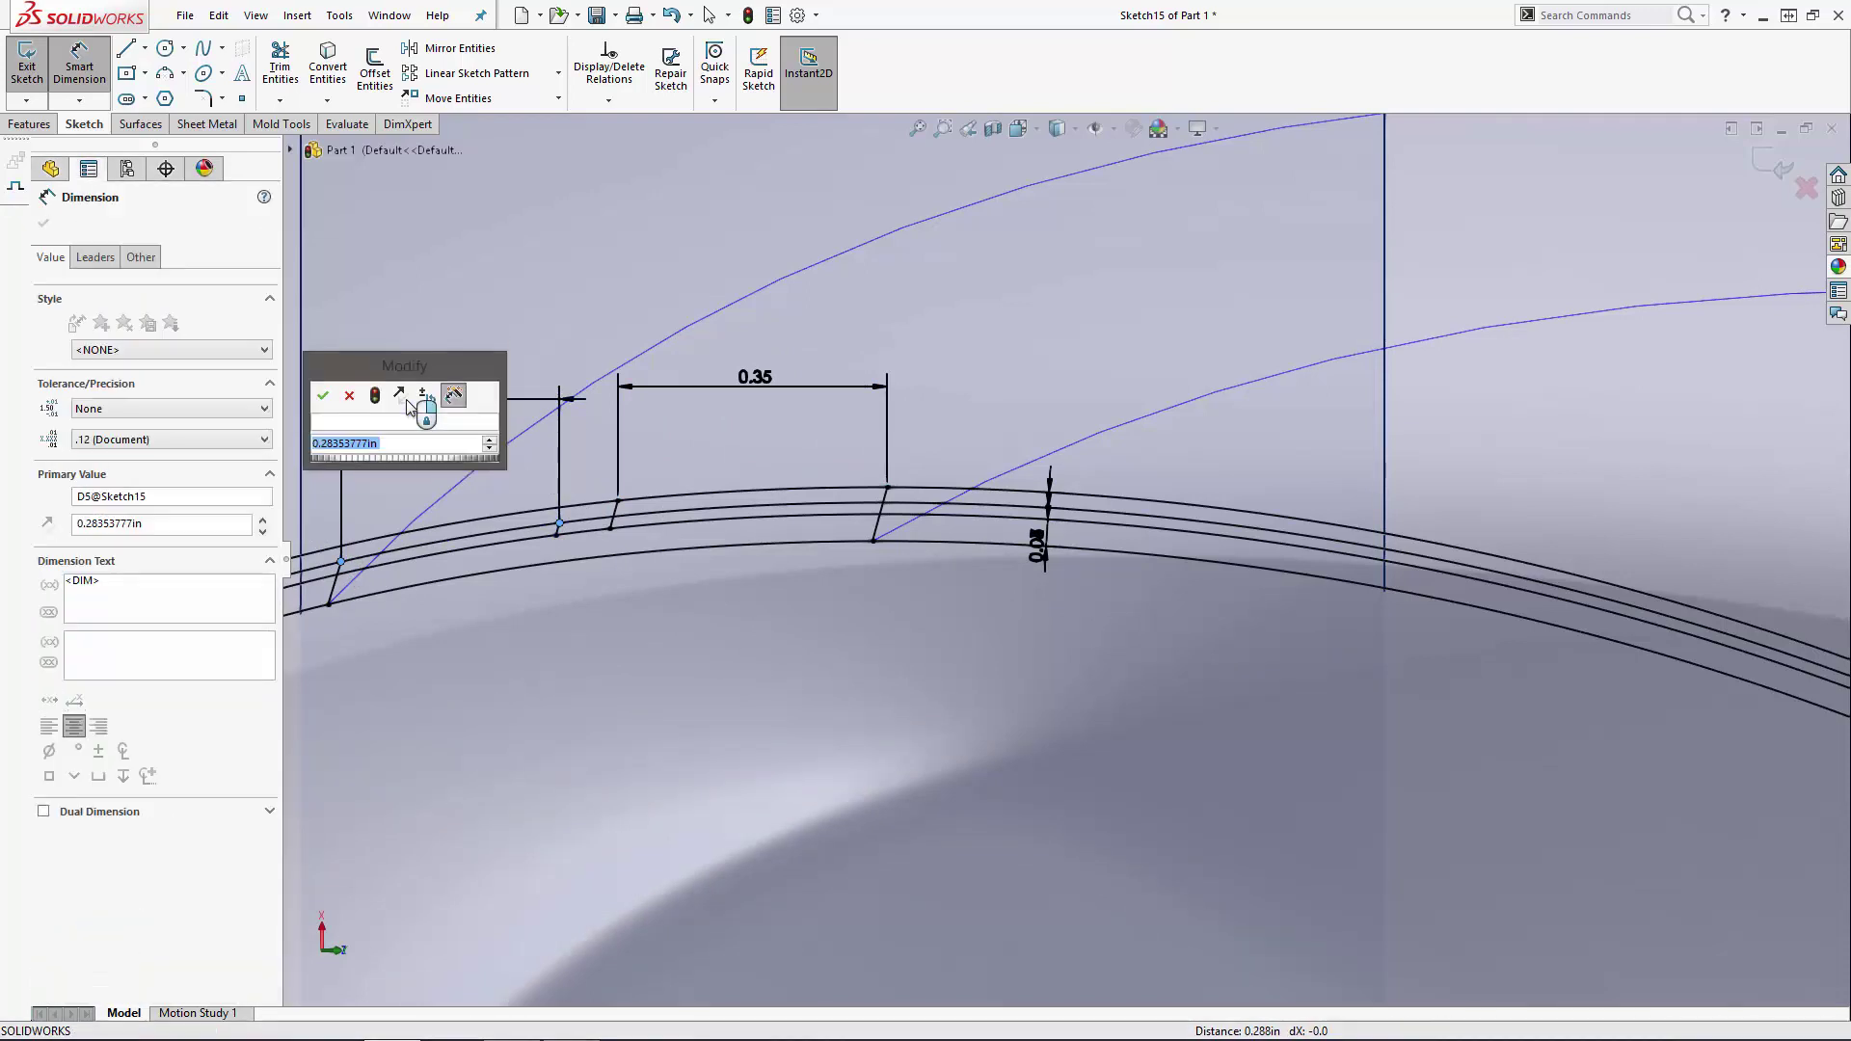
text(0.25)
key(Return)
key(Escape)
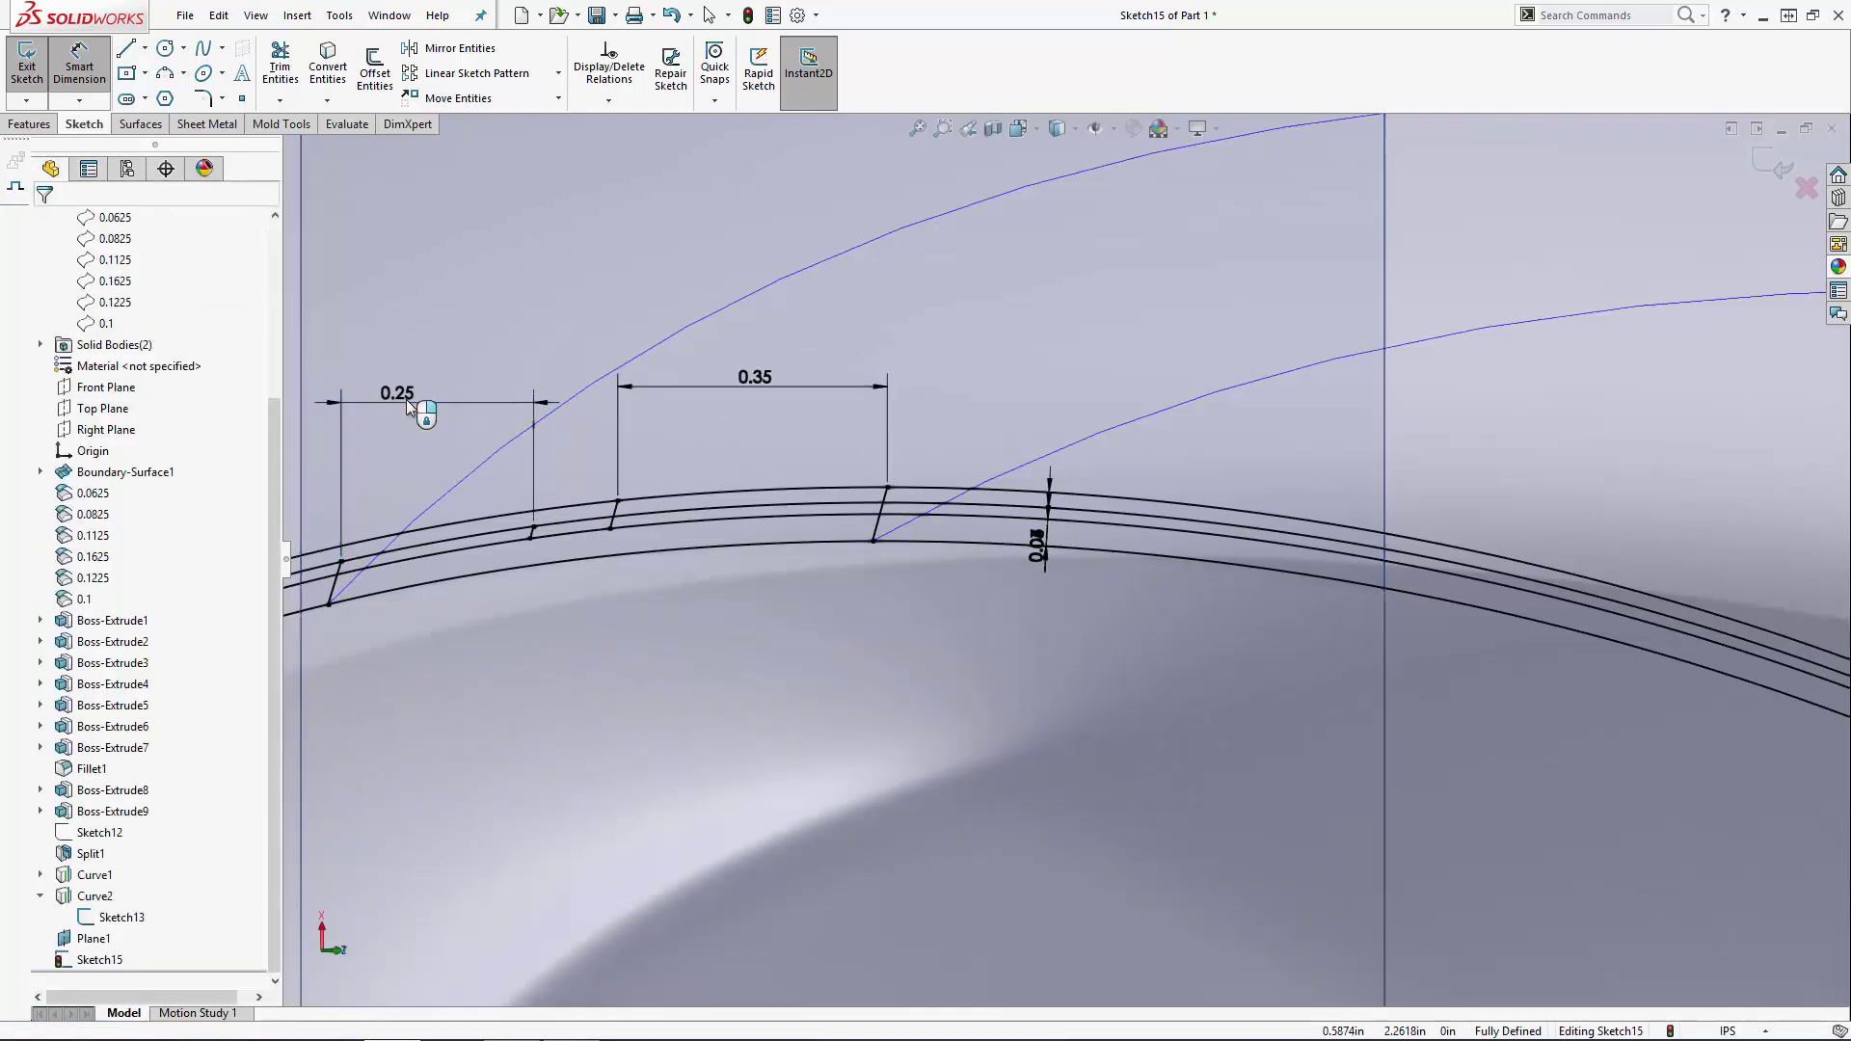
Step: Trim the three offset curves where they extend beyond the profile's two end lines
click(276, 53)
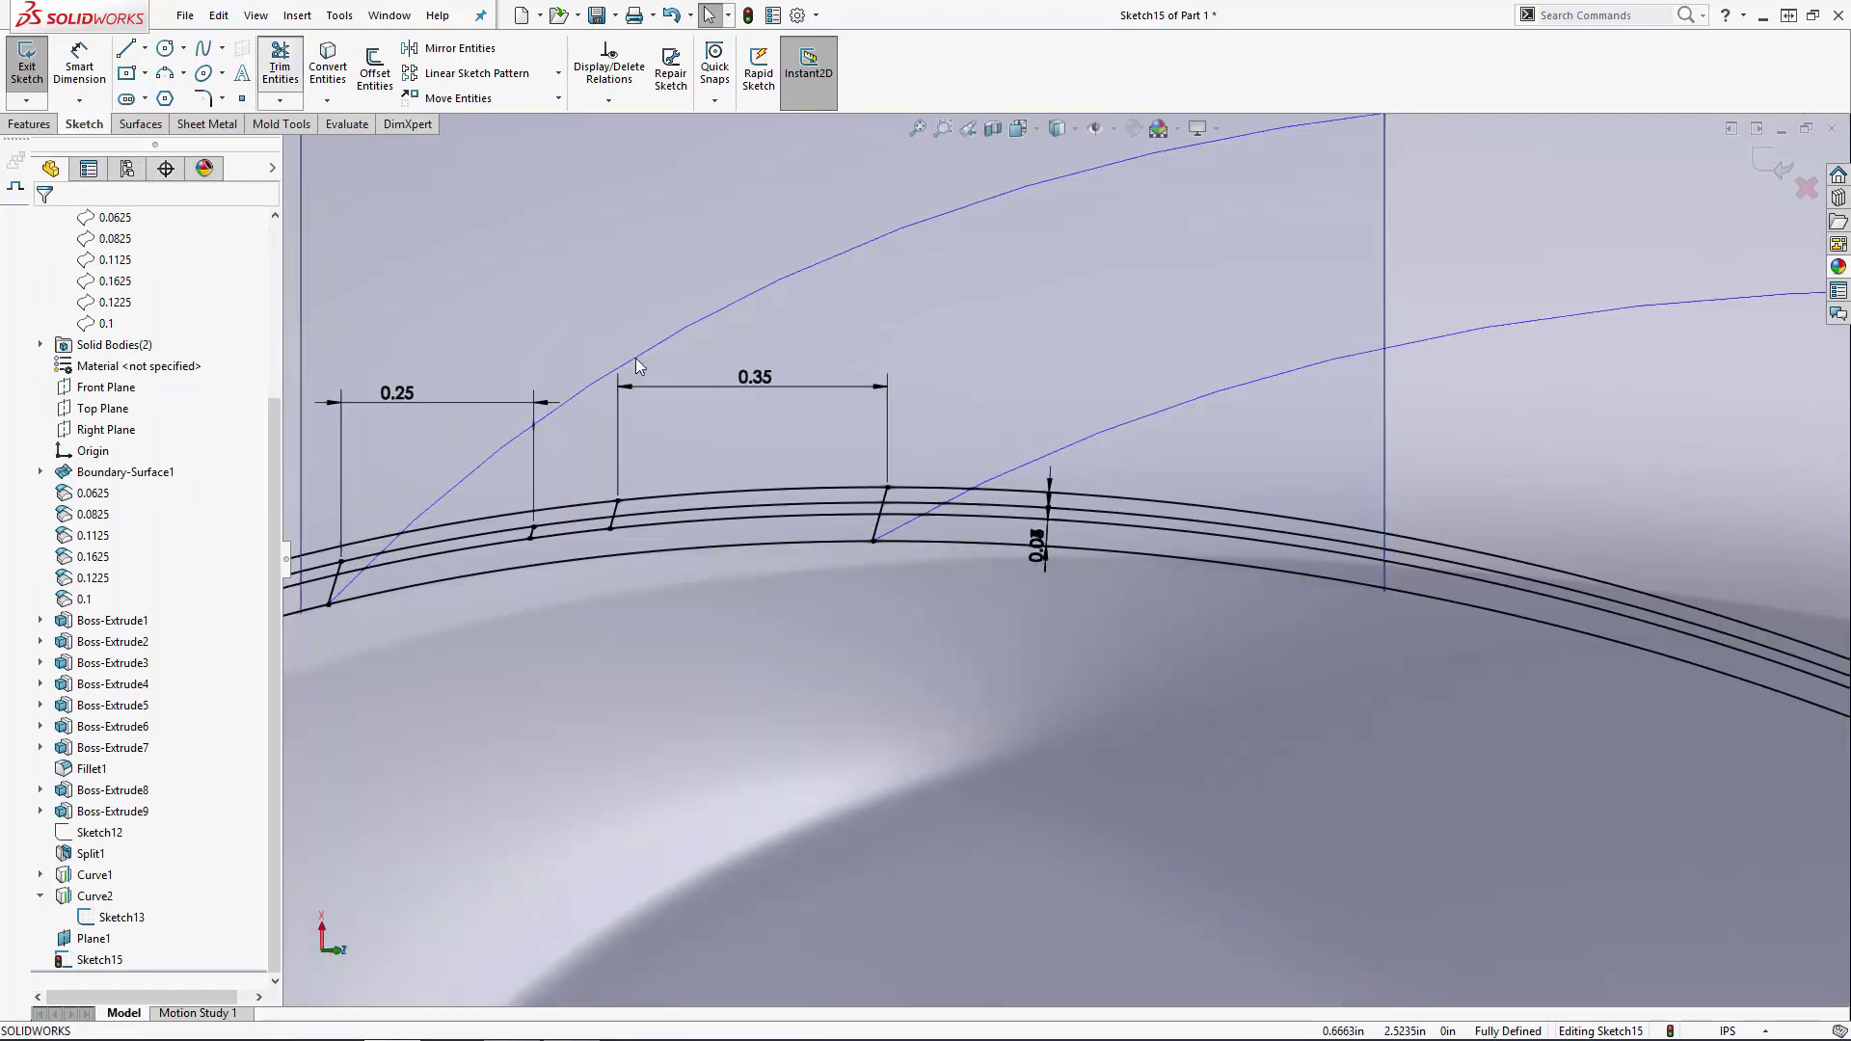
click(909, 488)
click(907, 503)
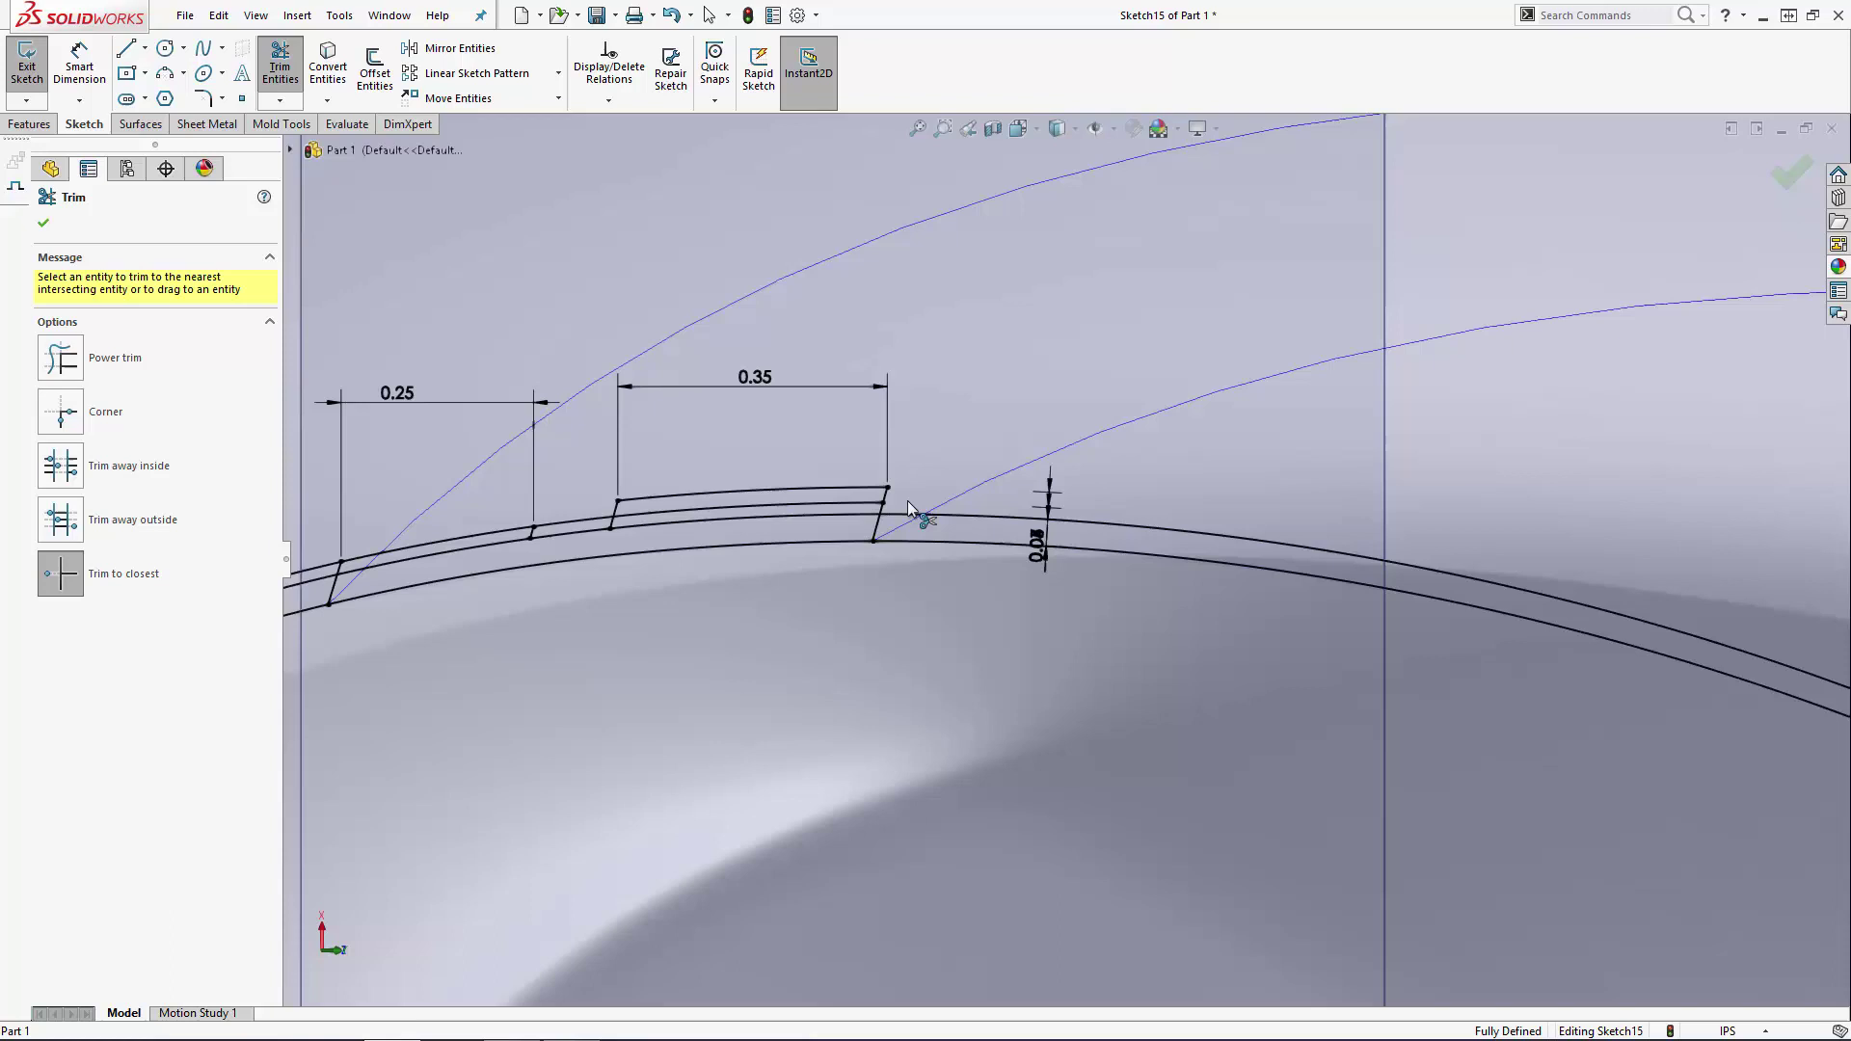
click(325, 572)
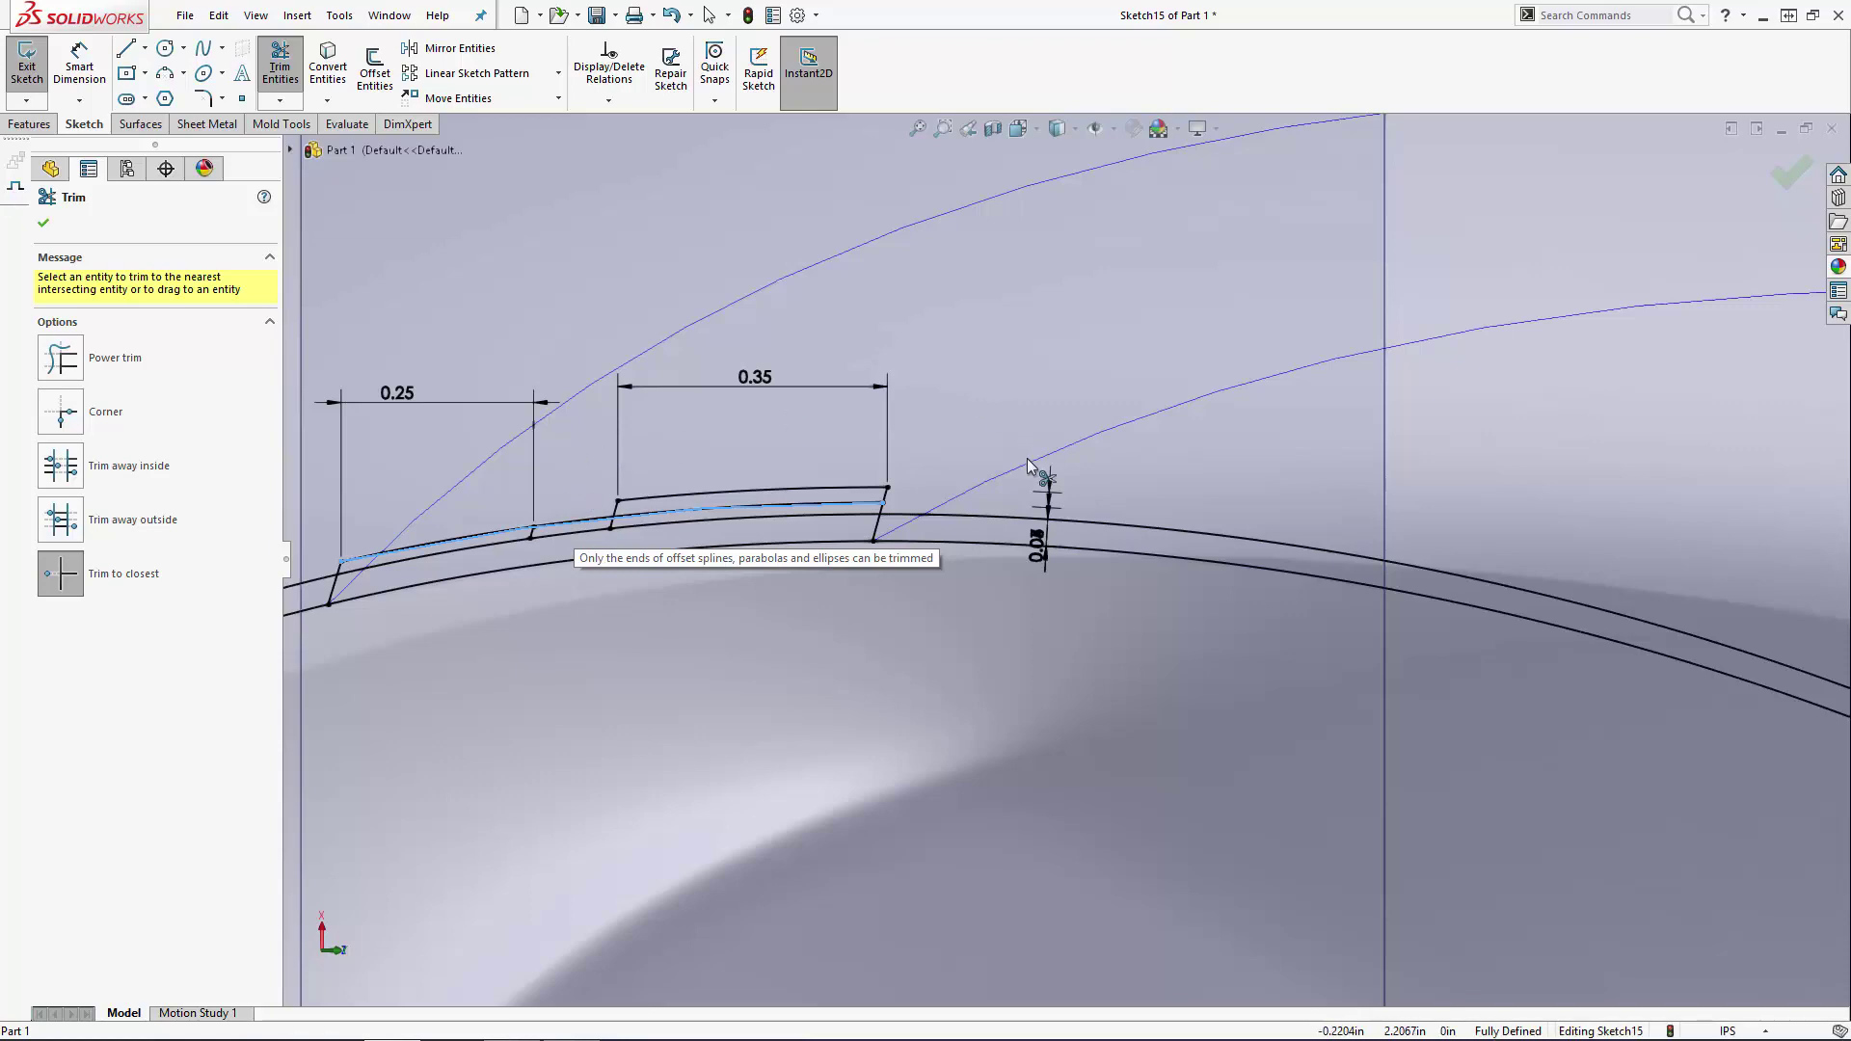
click(922, 522)
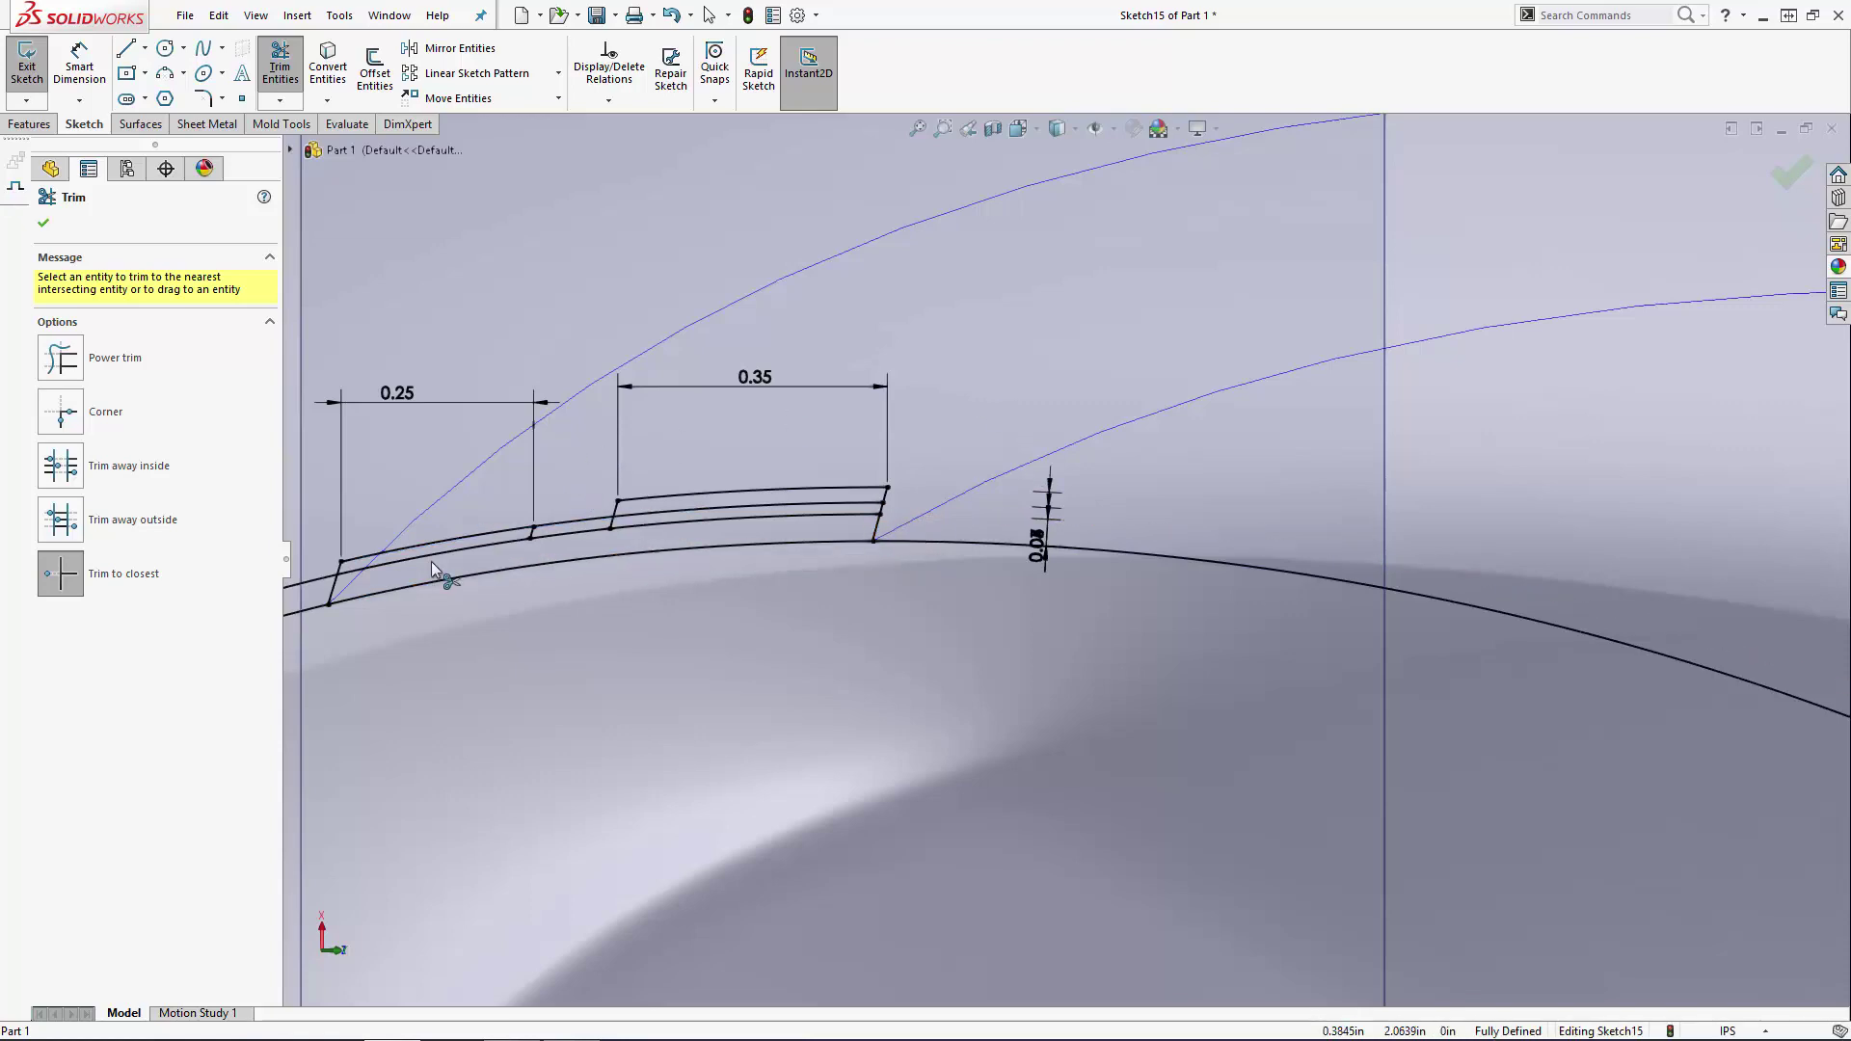
click(313, 581)
Step: Trim the inner offset segments between the short lines, leaving a single stepped upper outline with a notch
scroll(680, 579, down, 4)
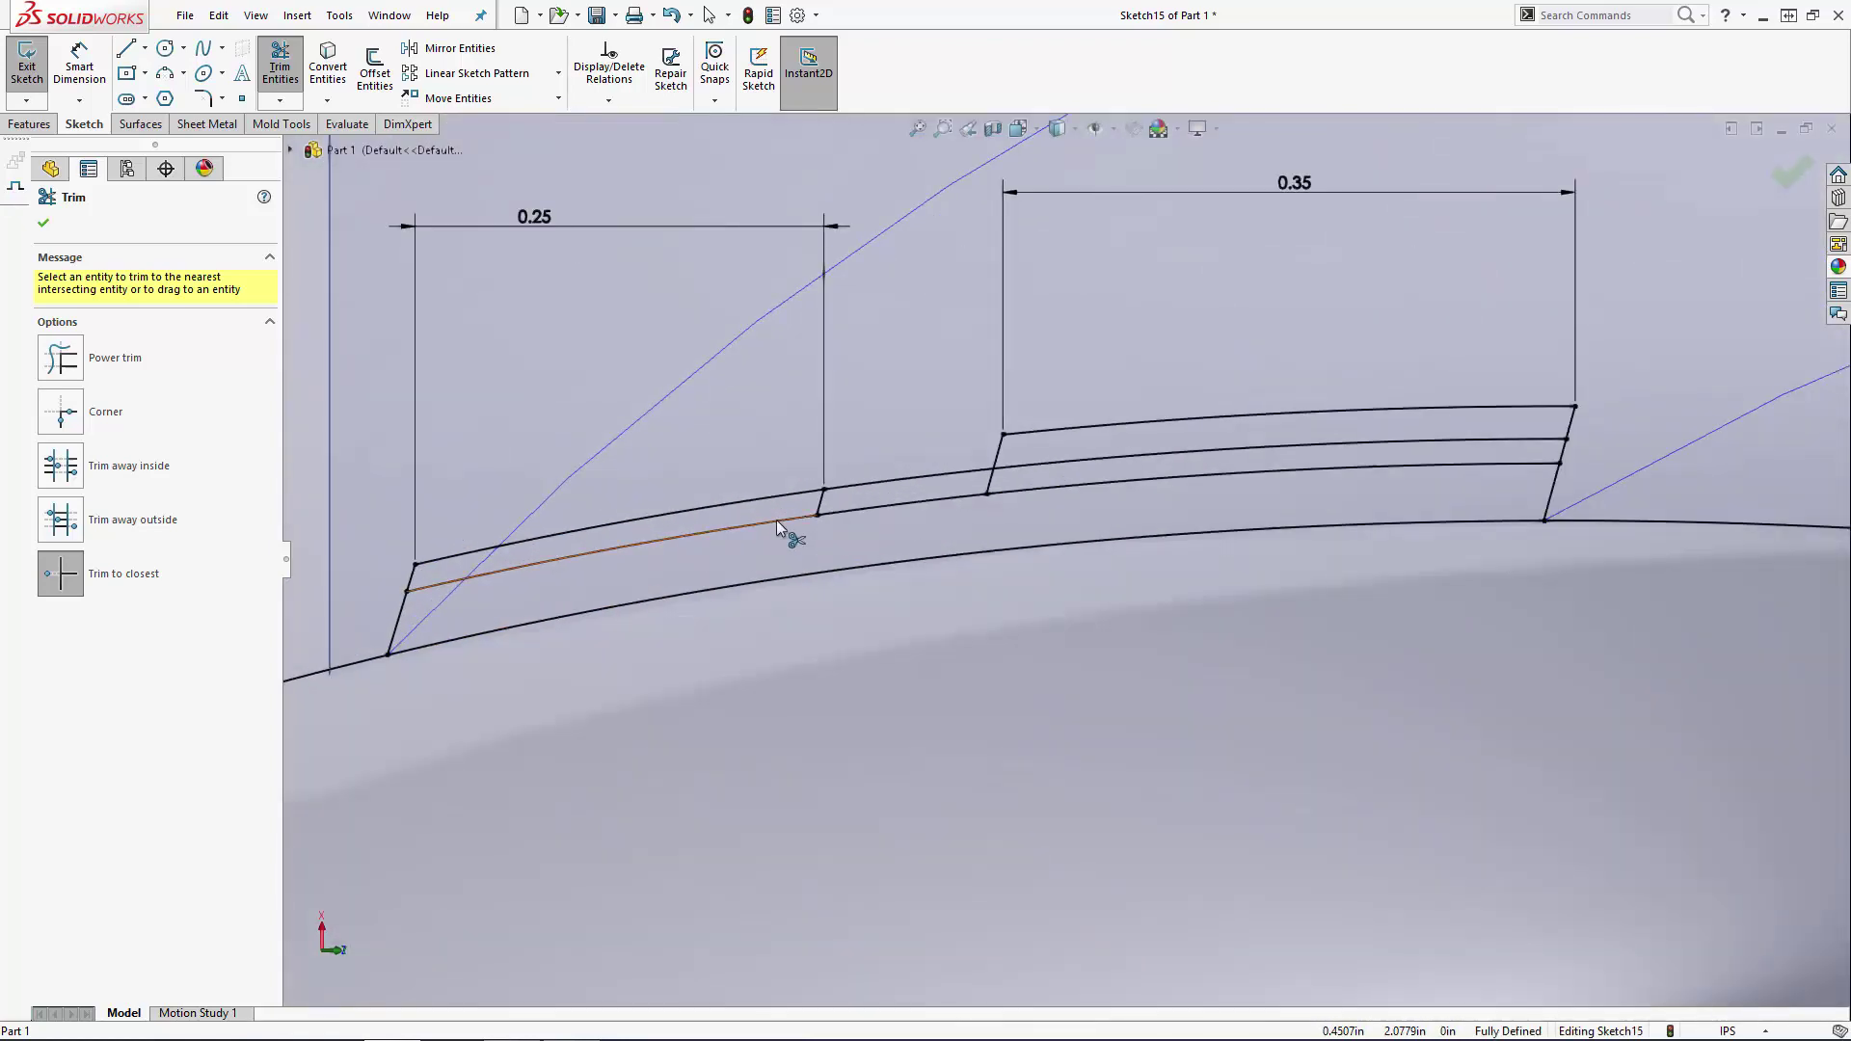
click(777, 521)
click(1130, 487)
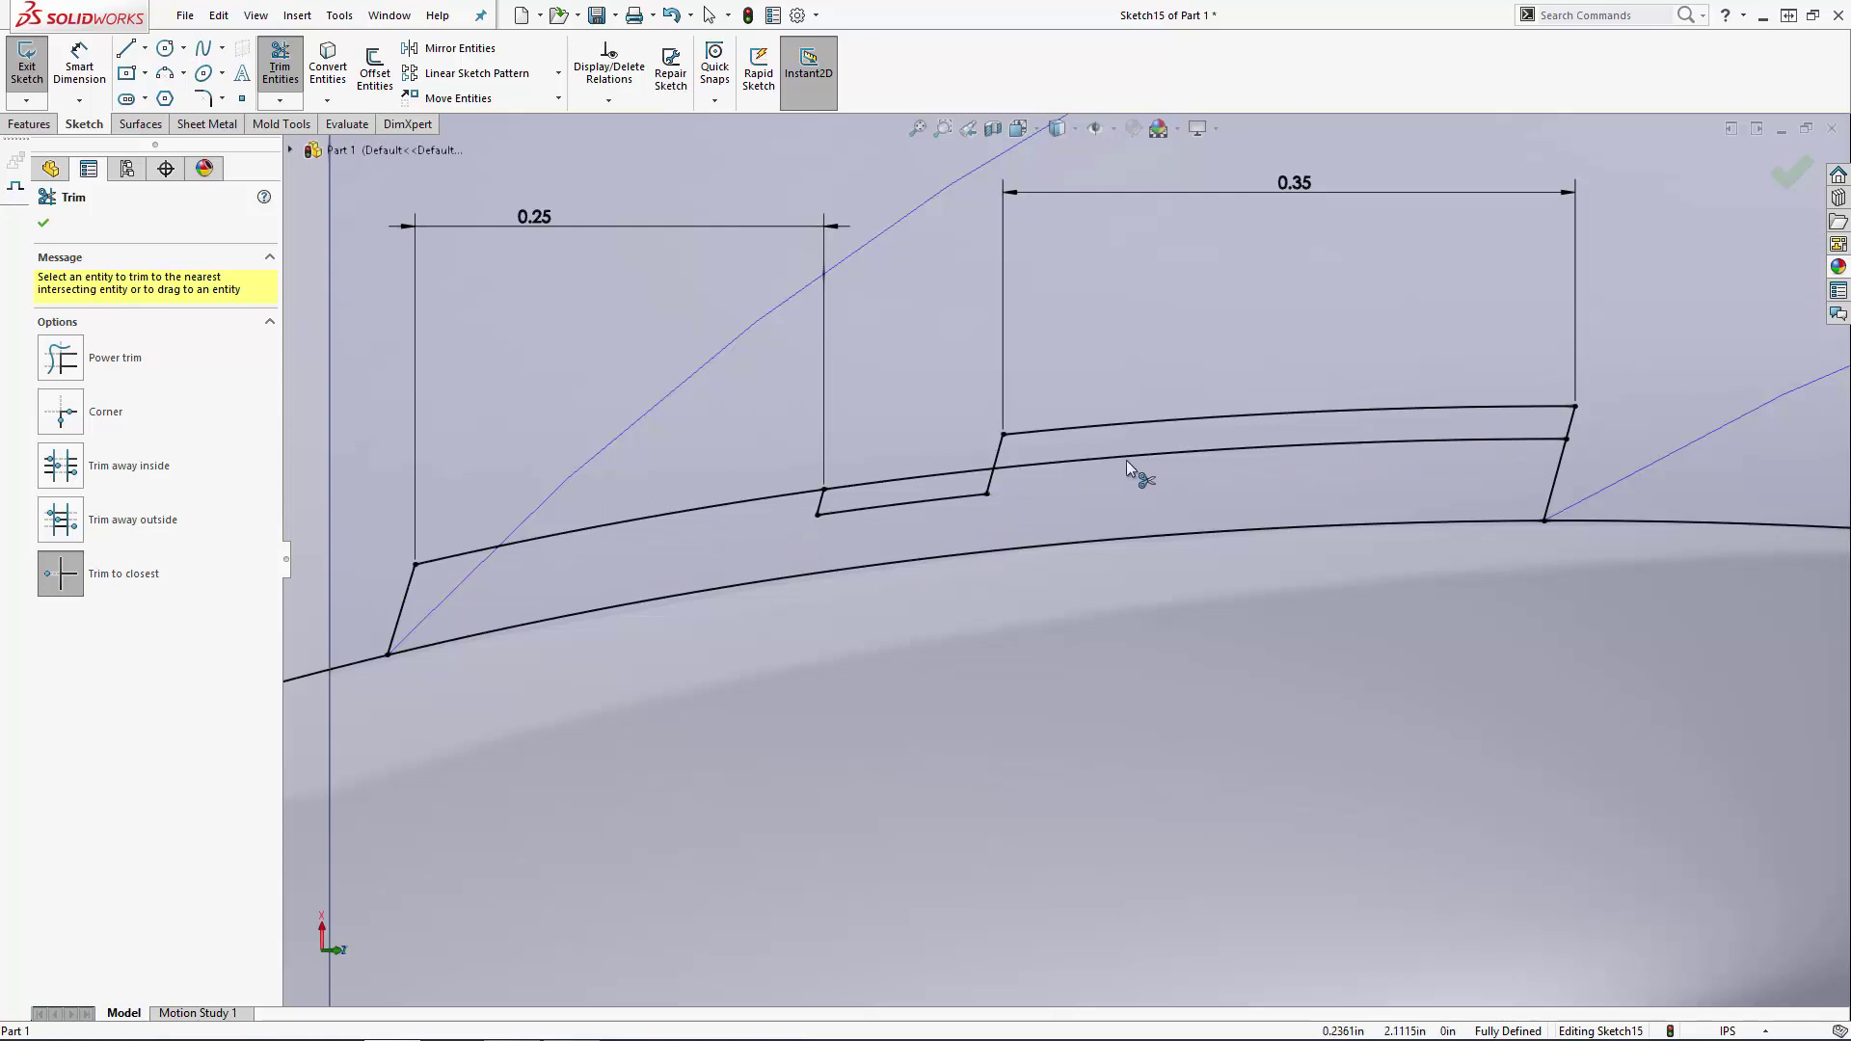
click(1127, 460)
click(959, 470)
key(Escape)
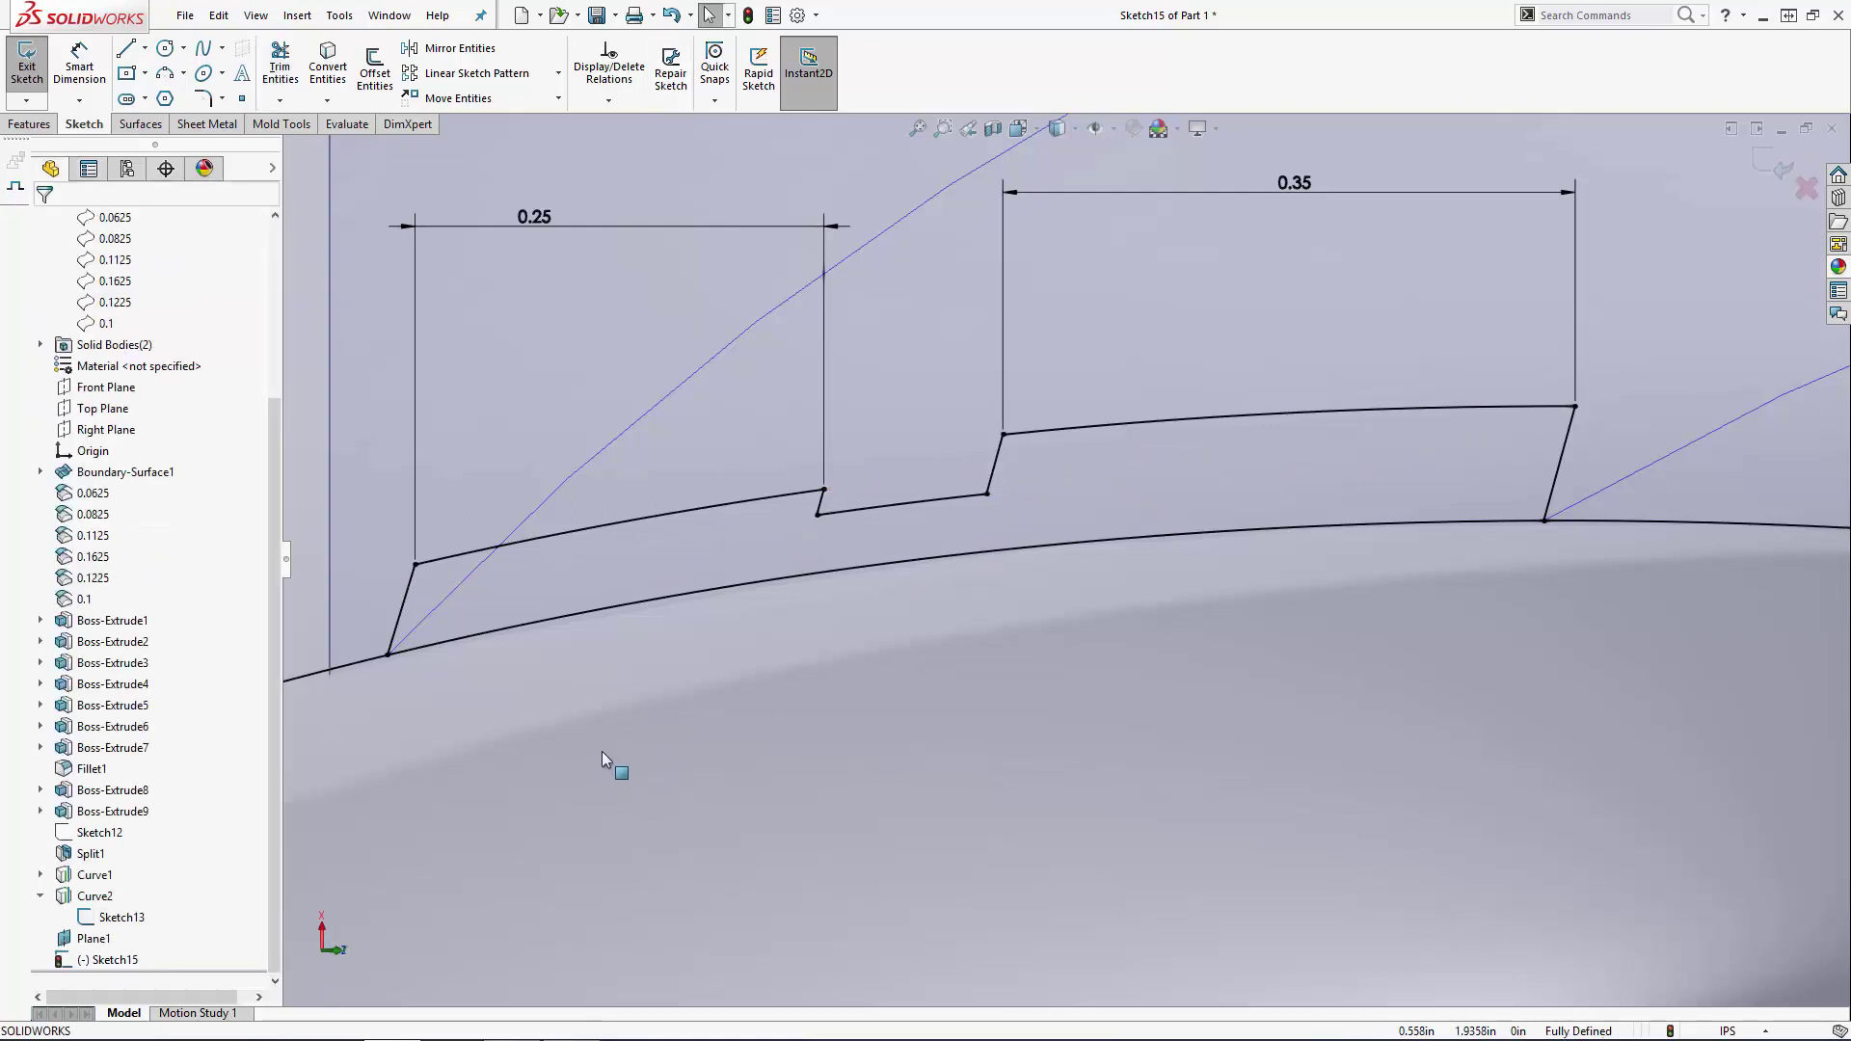
Step: Convert the long base curve under the stepped profile to construction geometry
scroll(602, 750, up, 1)
click(1507, 529)
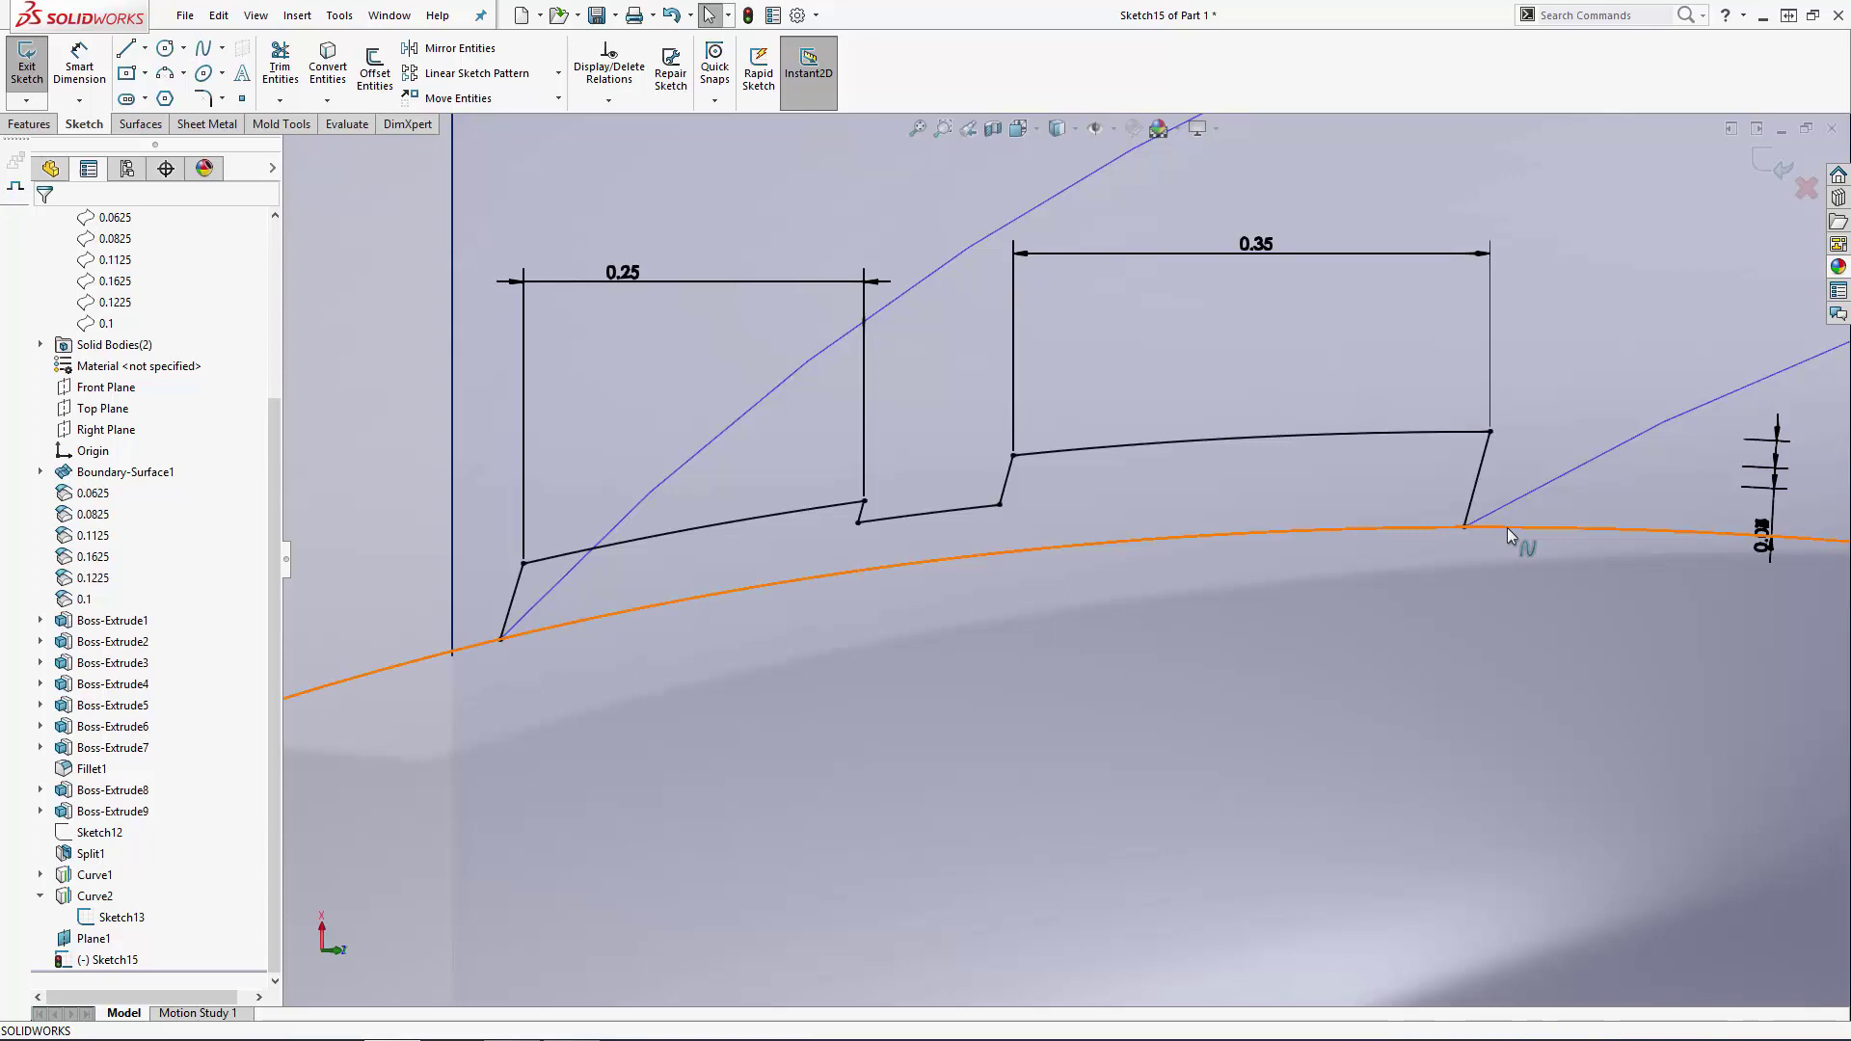
click(1507, 528)
key(Escape)
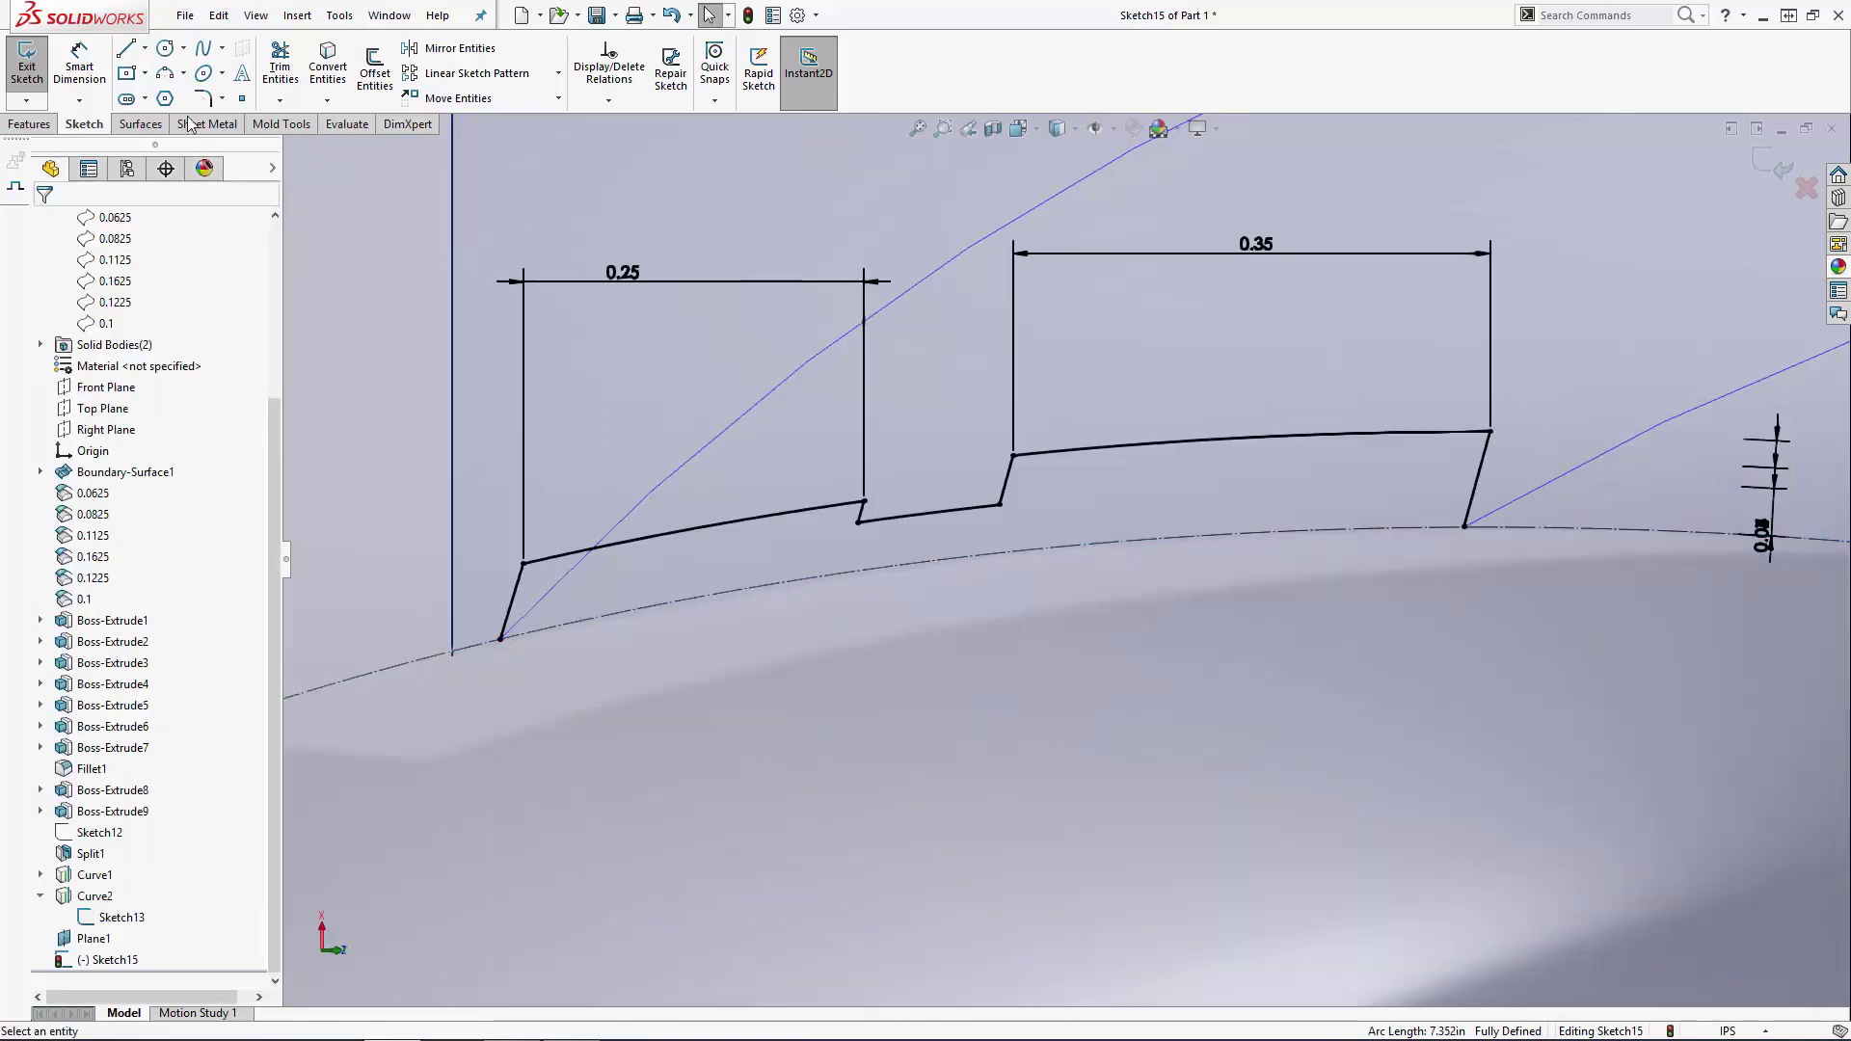
Step: Close the profile's underside with a three-point arc between the lower ends of the two end lines, following the construction curve
click(169, 79)
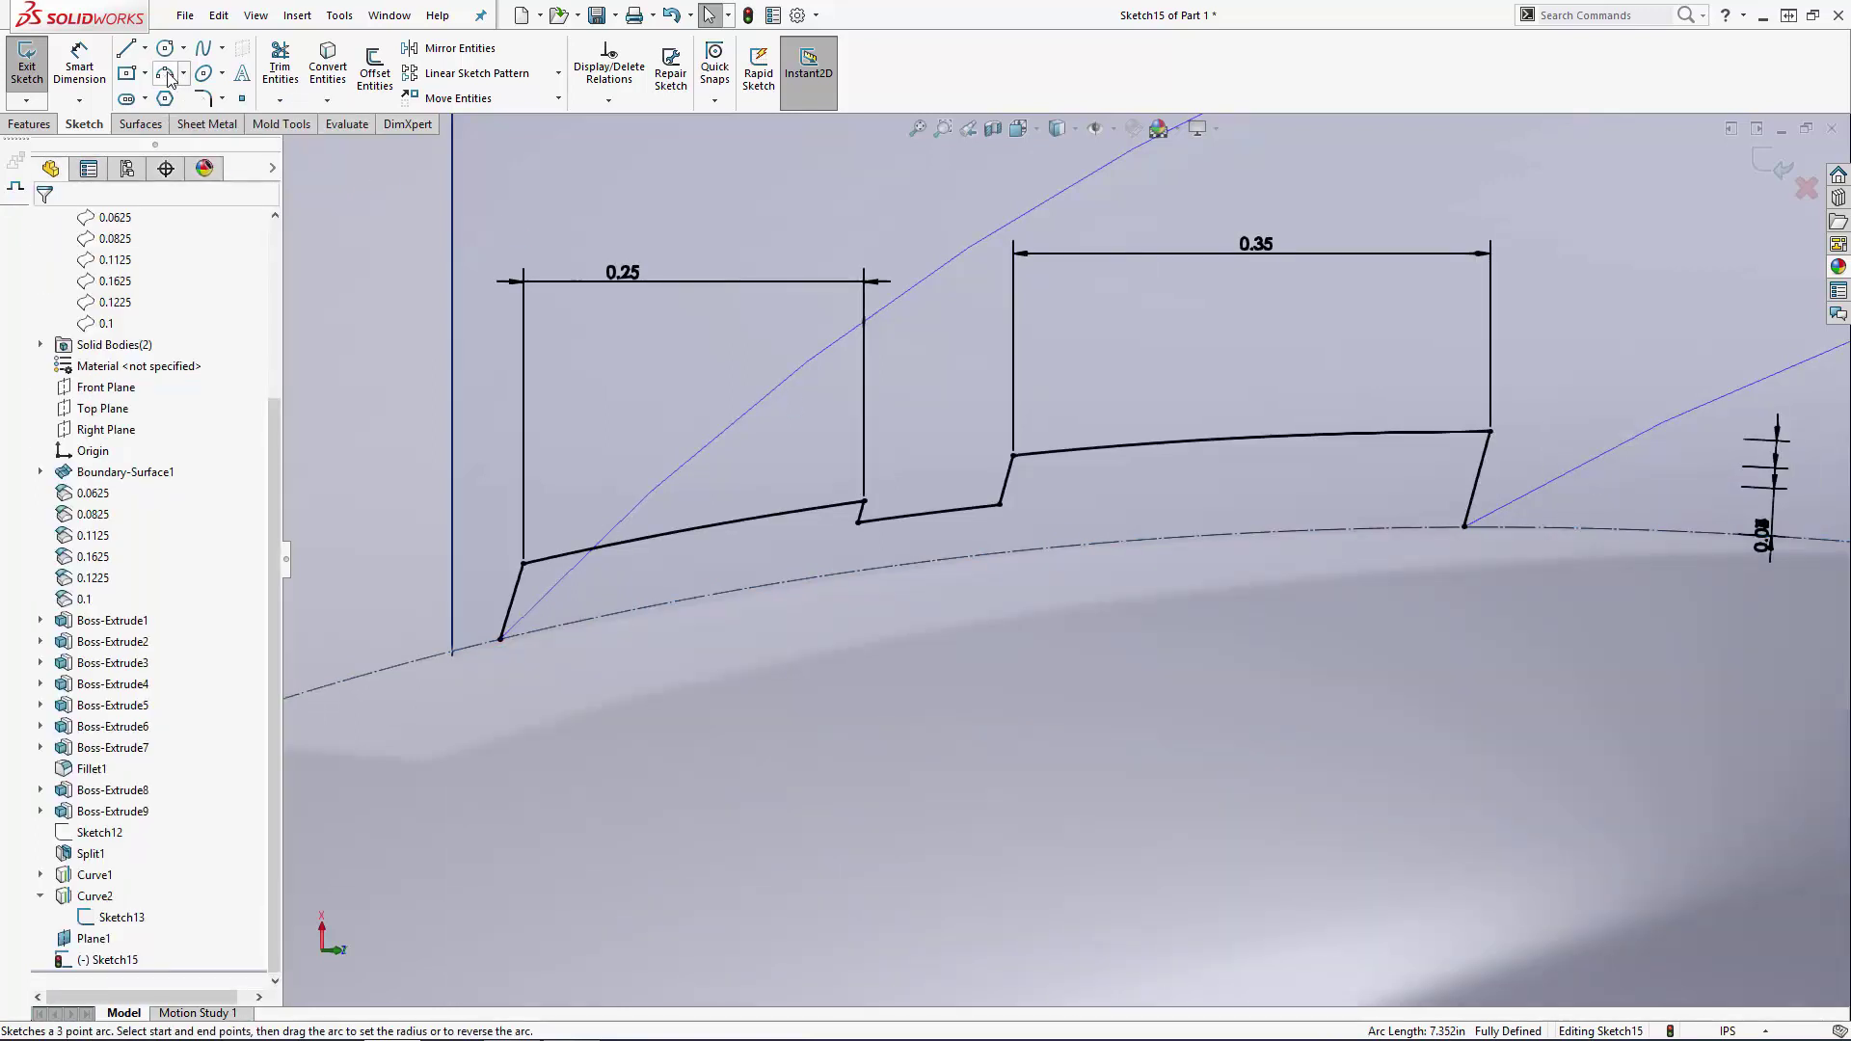
click(499, 639)
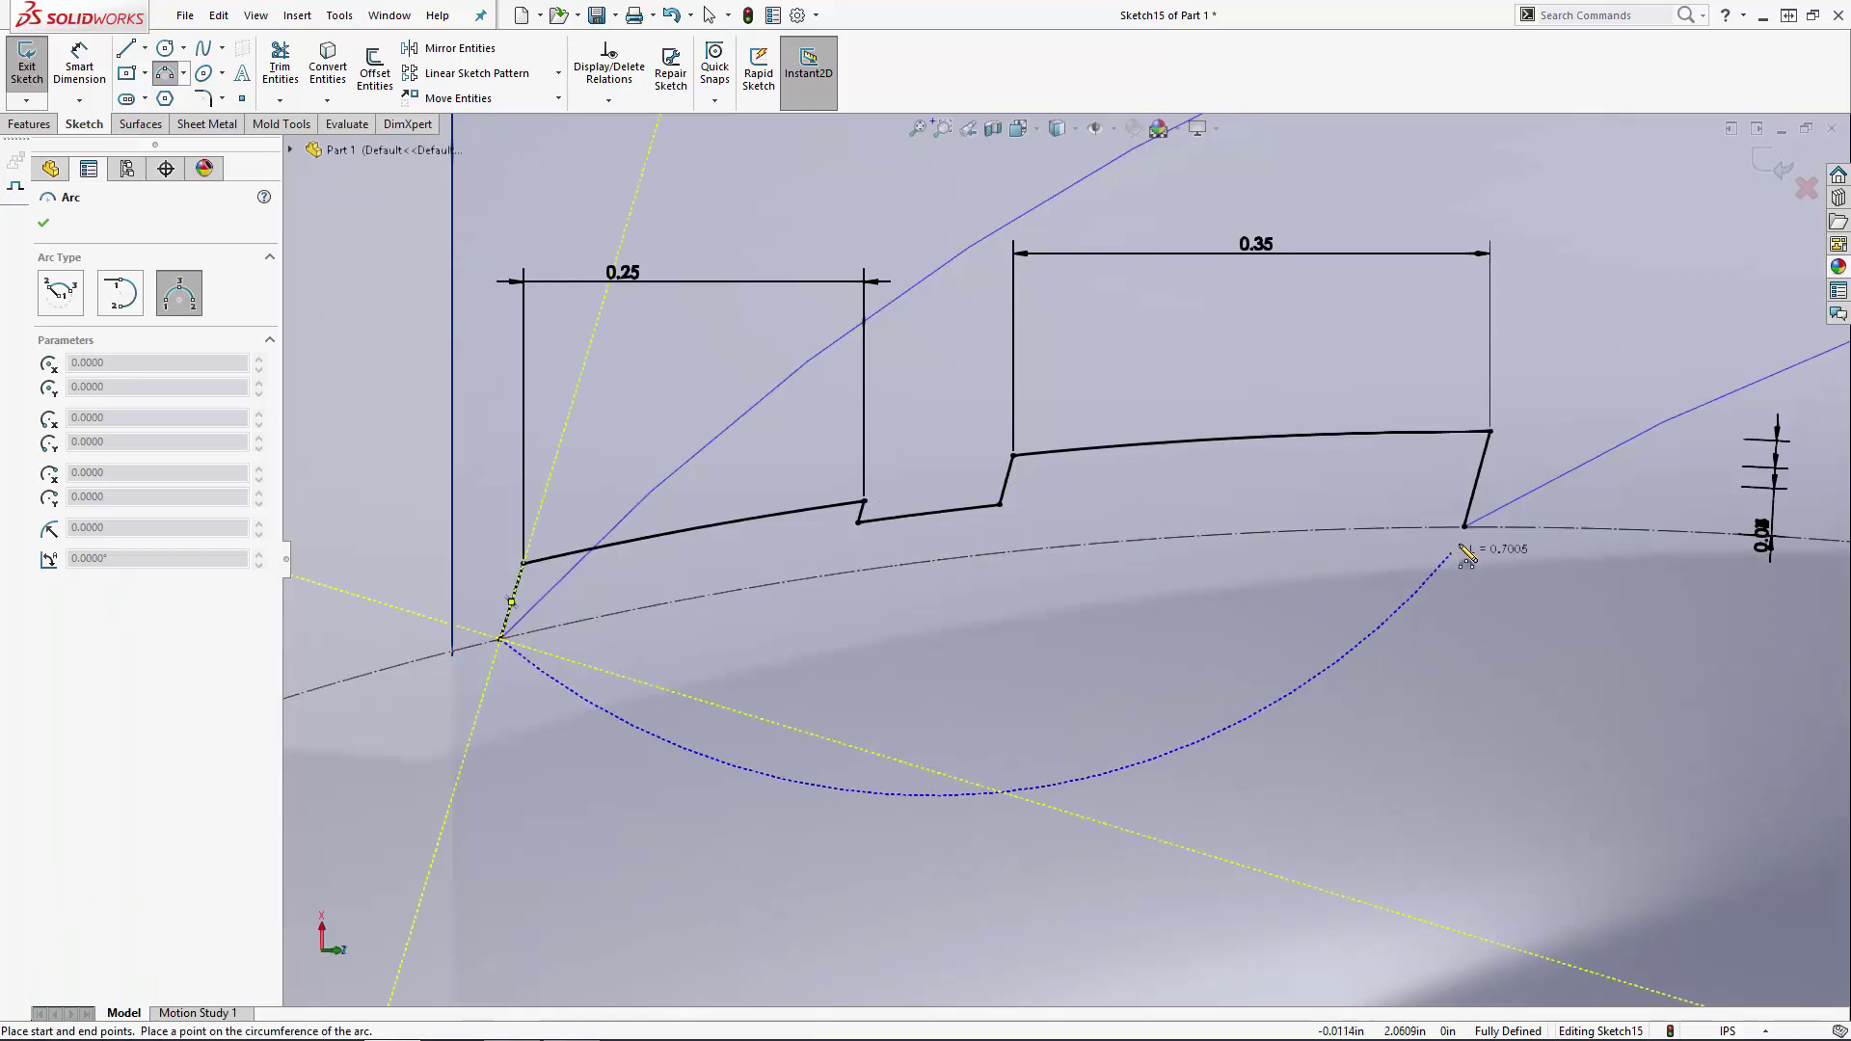
click(1464, 527)
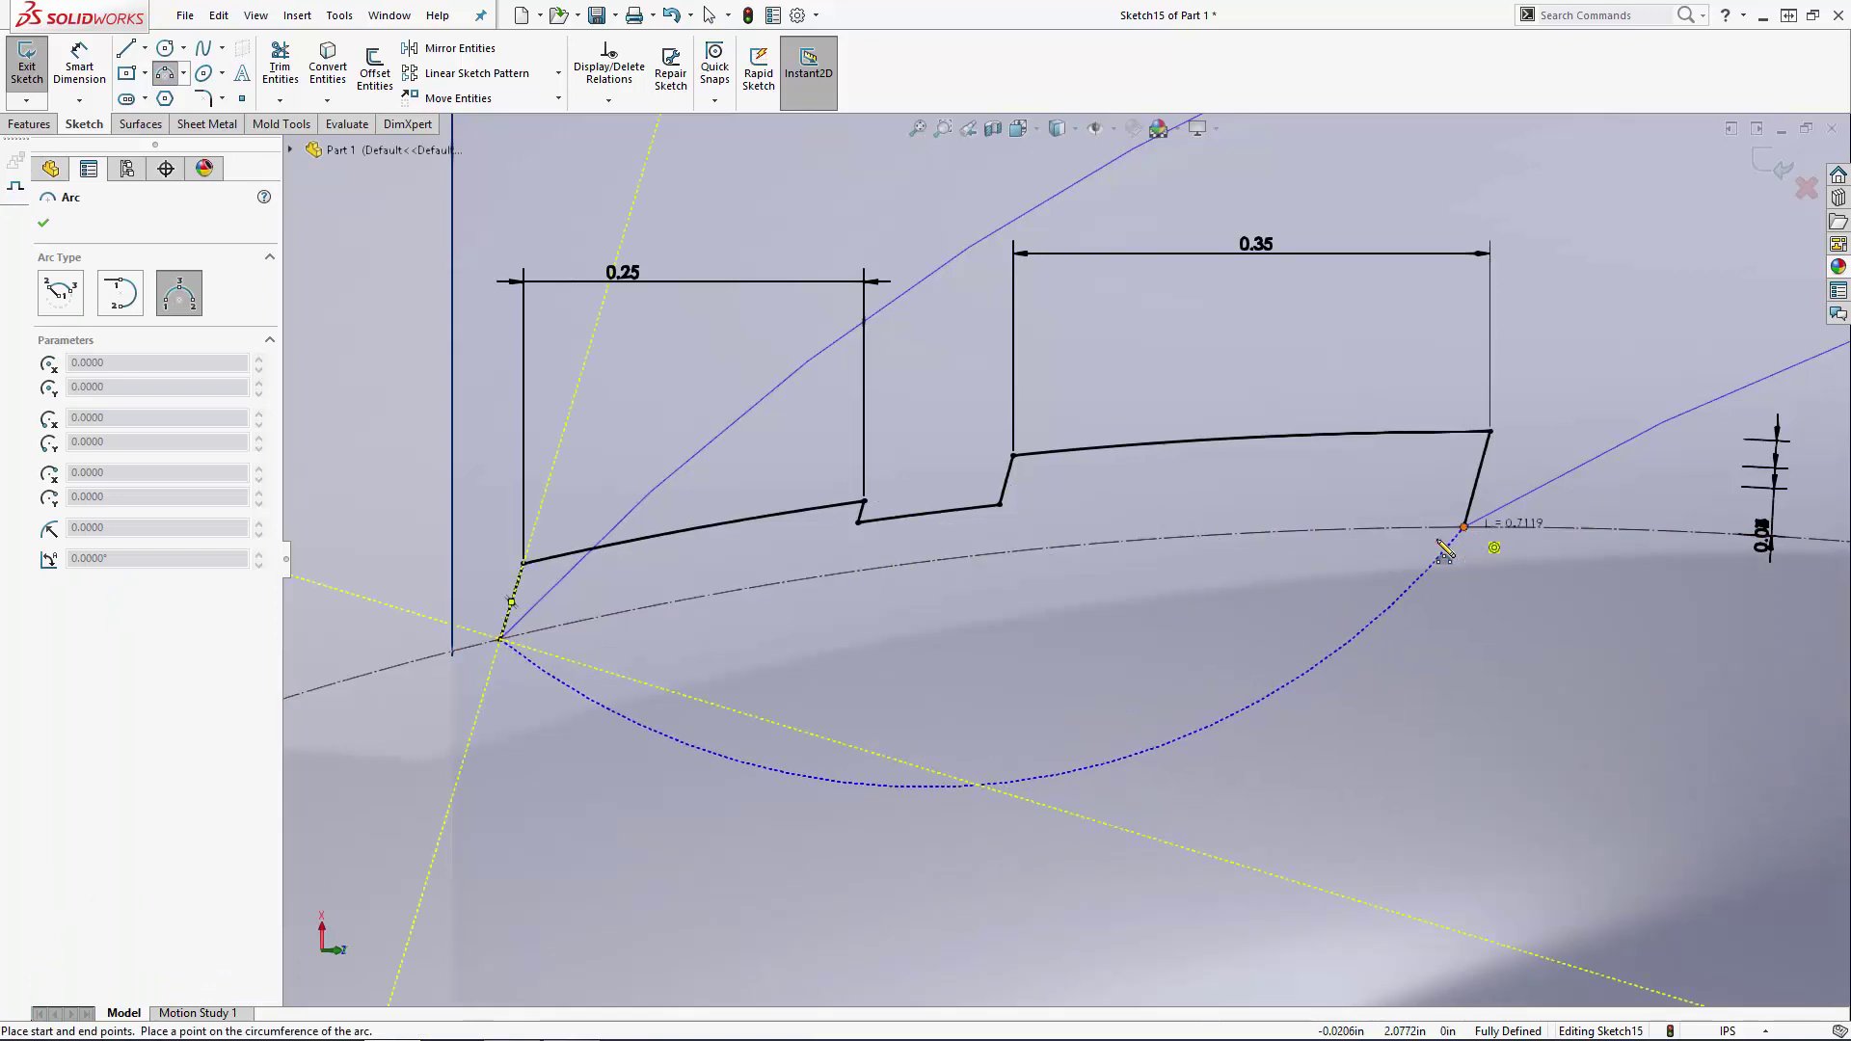
click(957, 560)
Step: Make the closing arc tangent to the construction curve and exit the sketch
scroll(975, 554, down, 4)
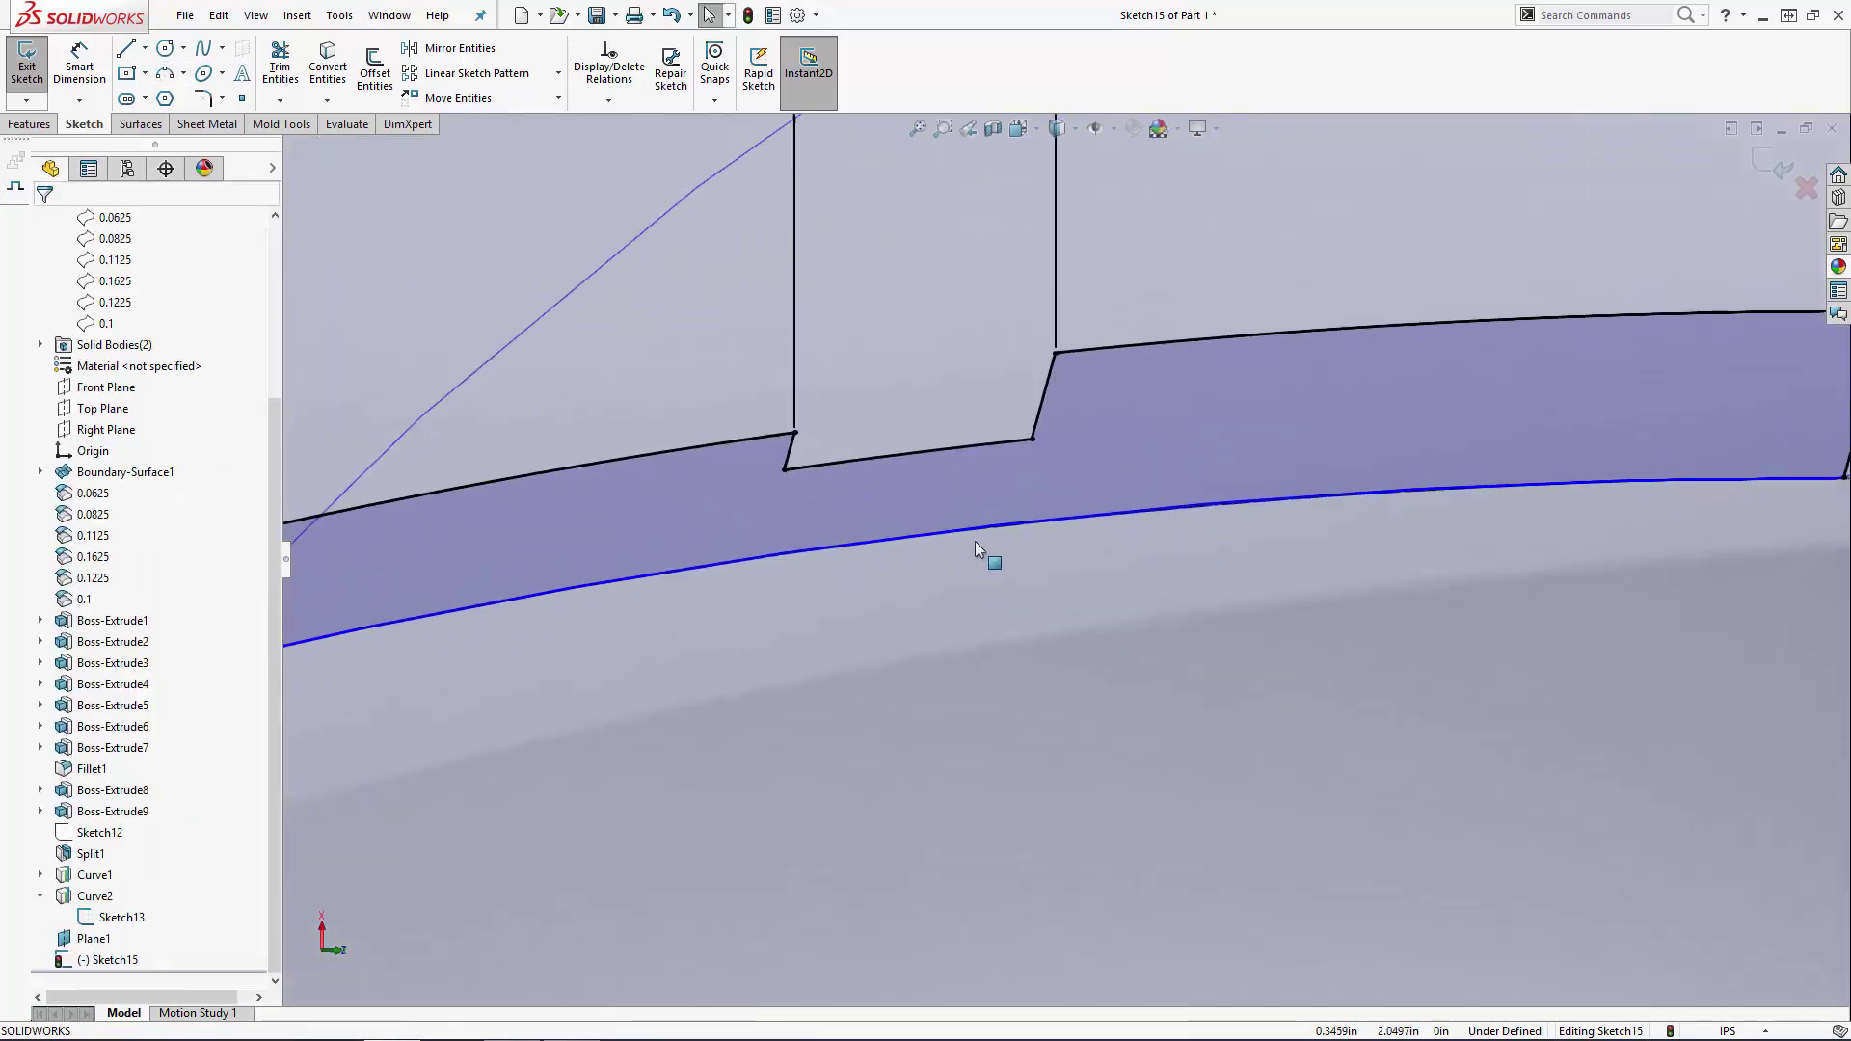
drag(968, 563, 560, 523)
click(50, 533)
click(1097, 715)
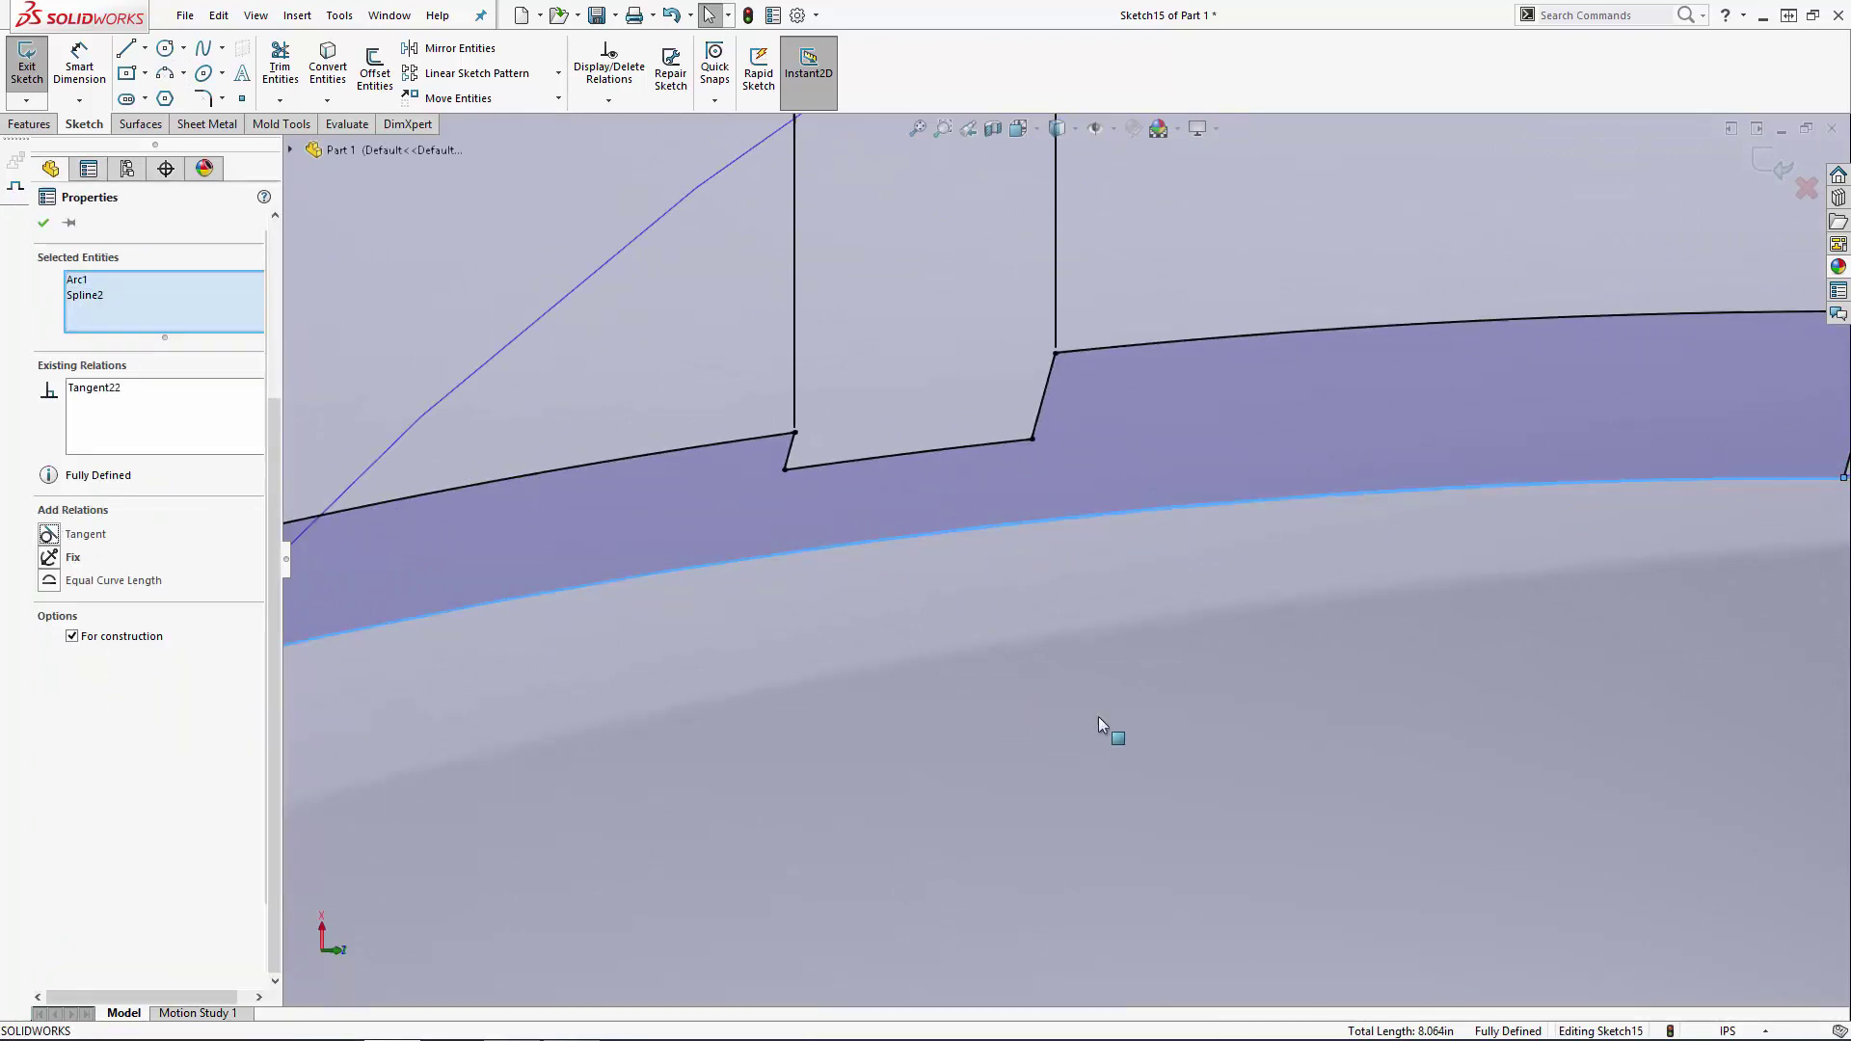
scroll(1098, 715, up, 3)
scroll(1100, 720, up, 1)
scroll(1222, 724, up, 8)
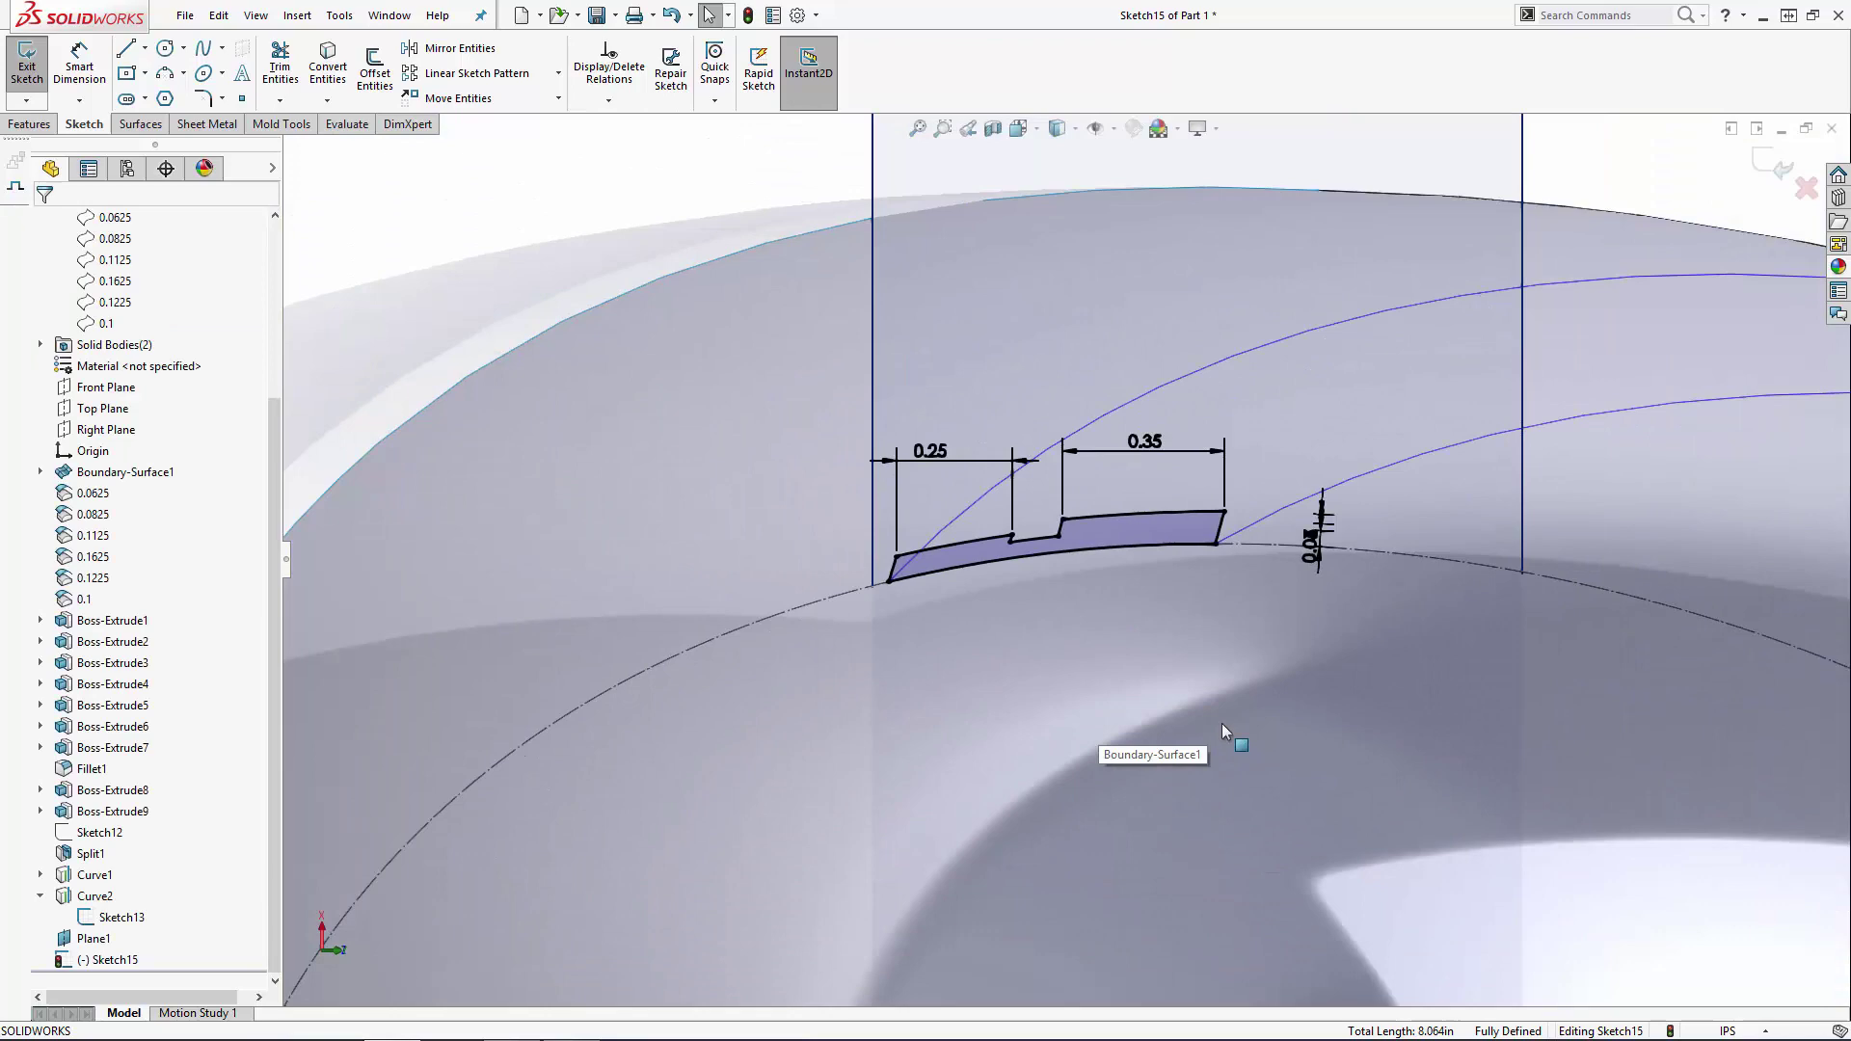
click(1779, 165)
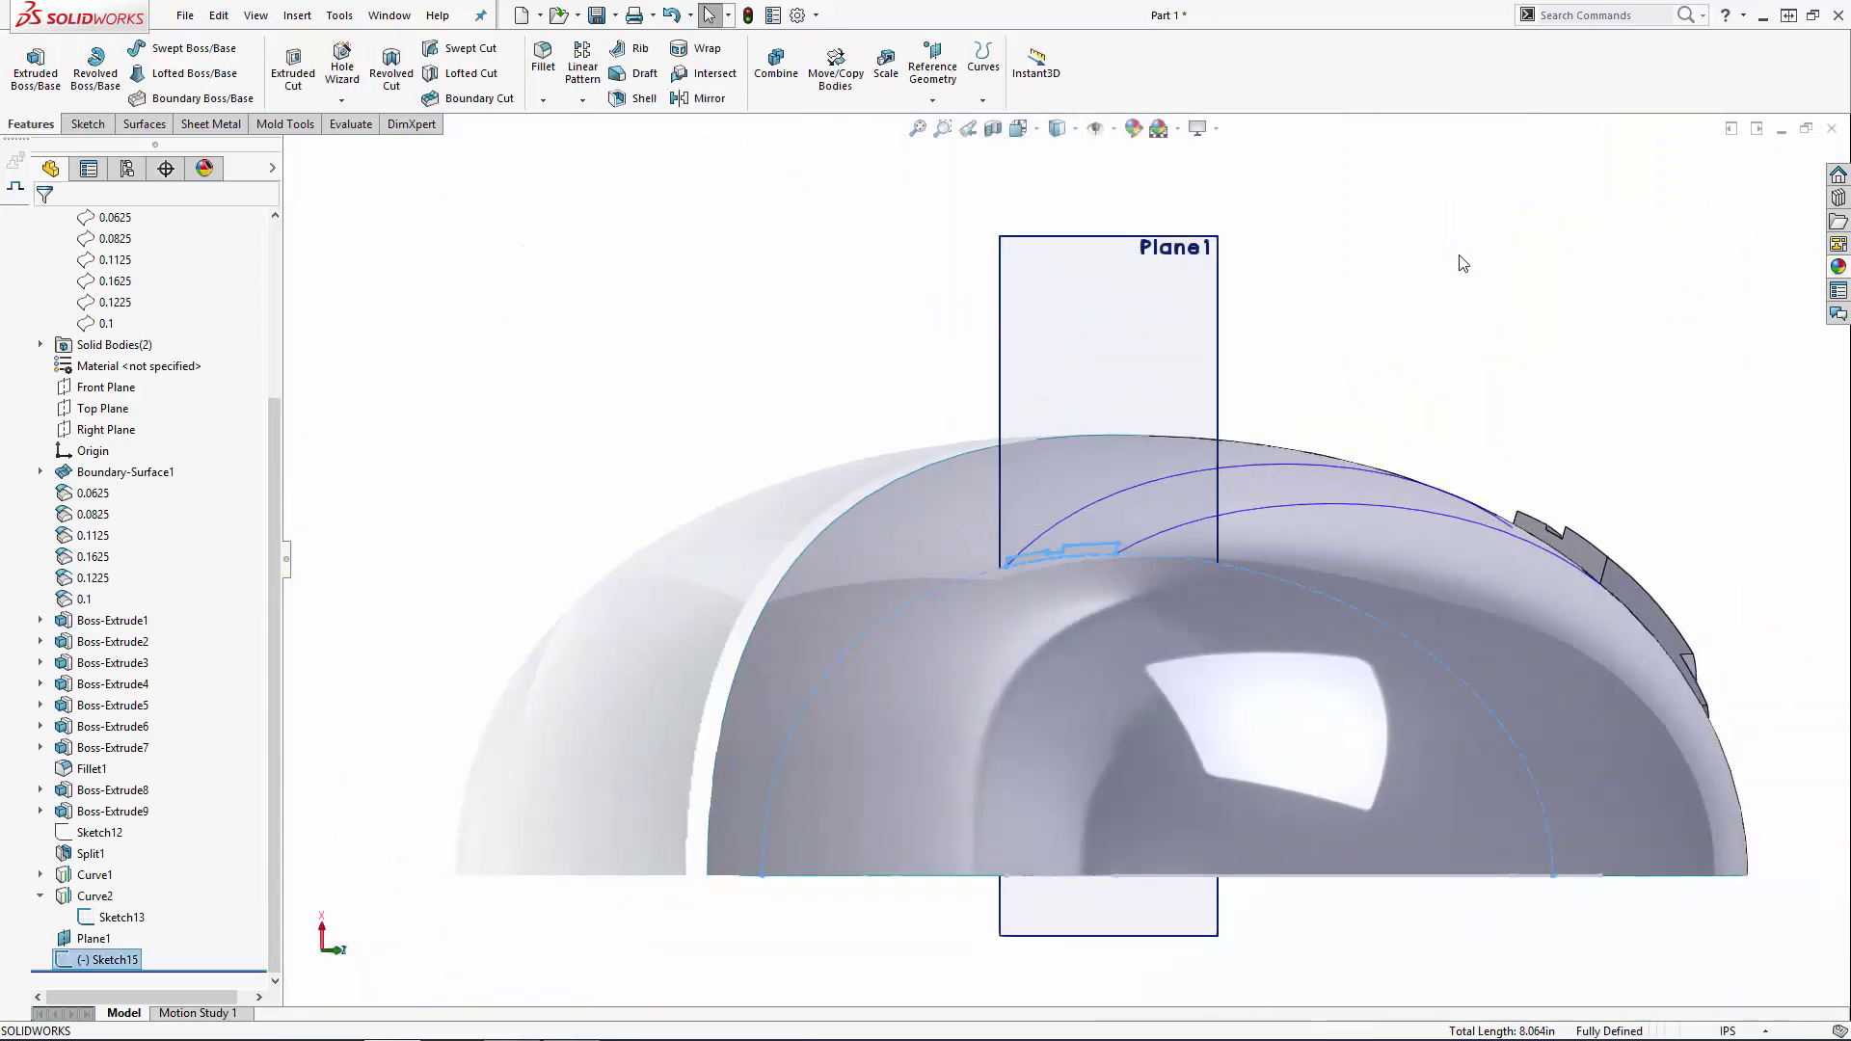
Step: Hide Plane1 and the dome surface, keeping the front band, projected curves and profile sketch in view
click(1219, 270)
click(1330, 212)
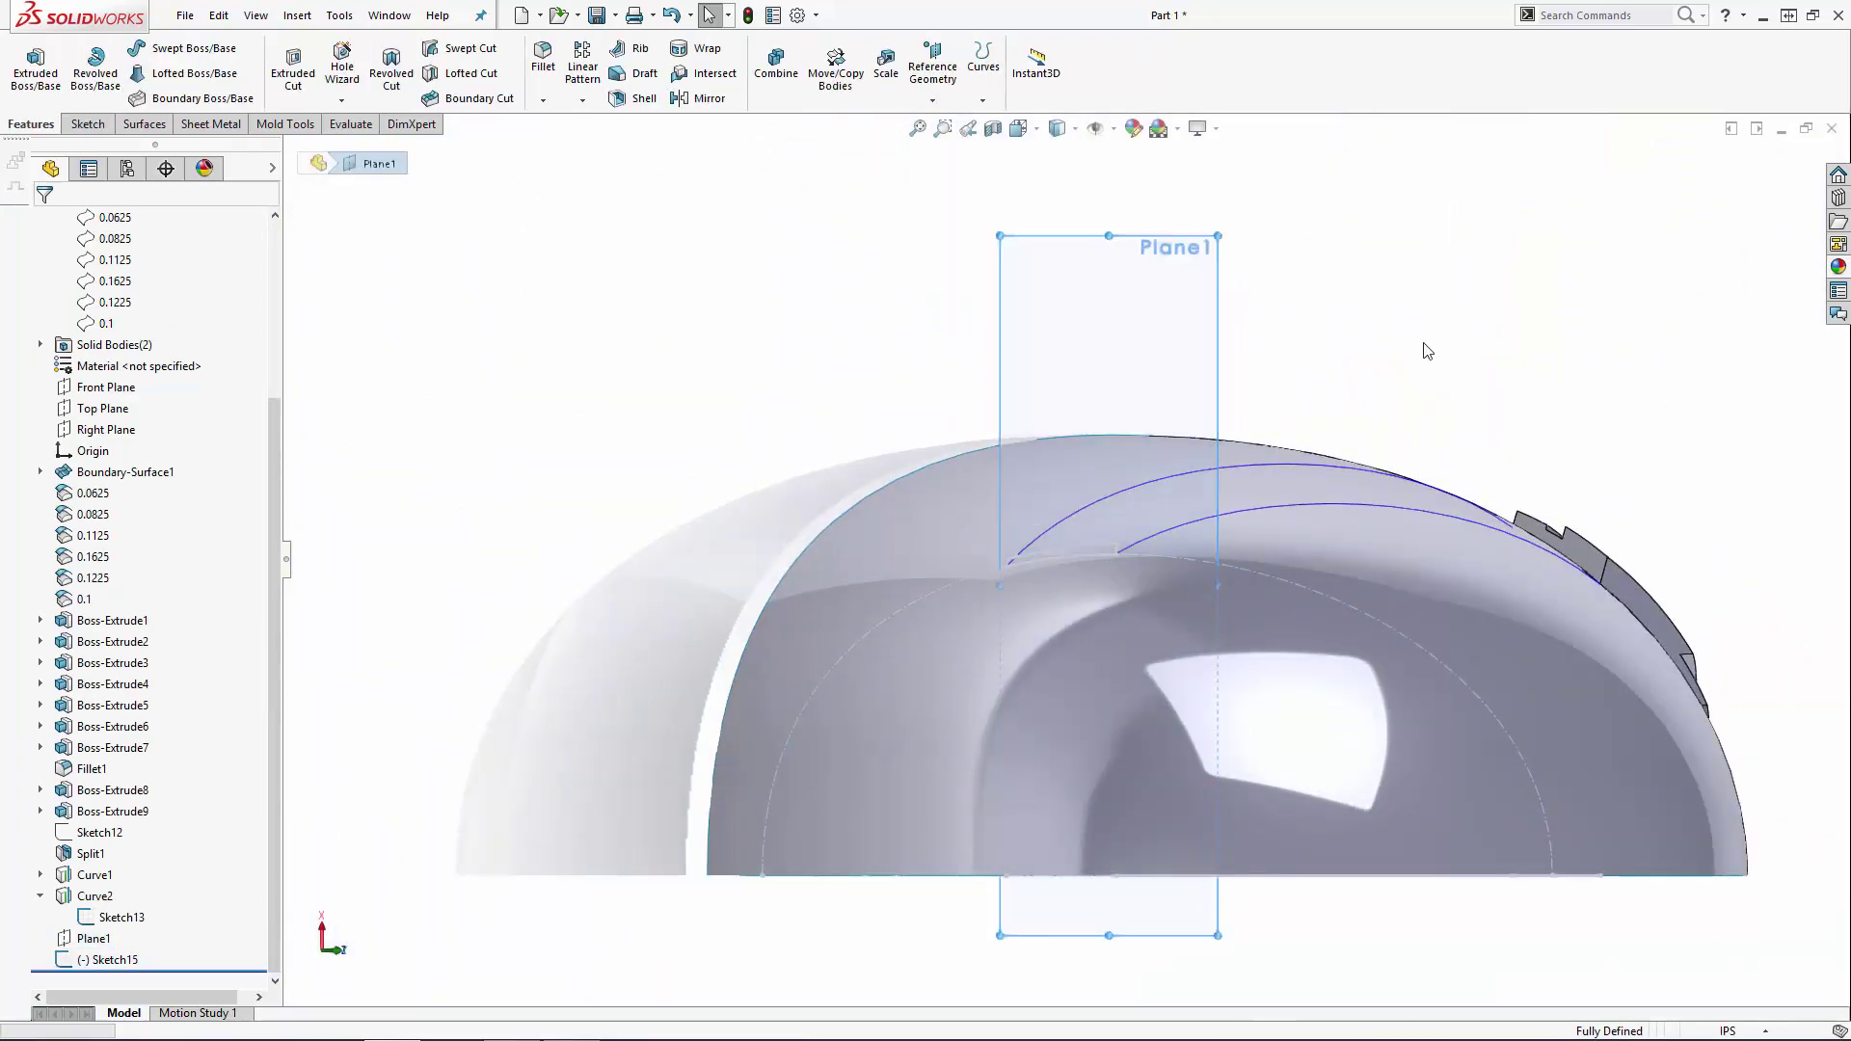
click(1416, 613)
click(1502, 563)
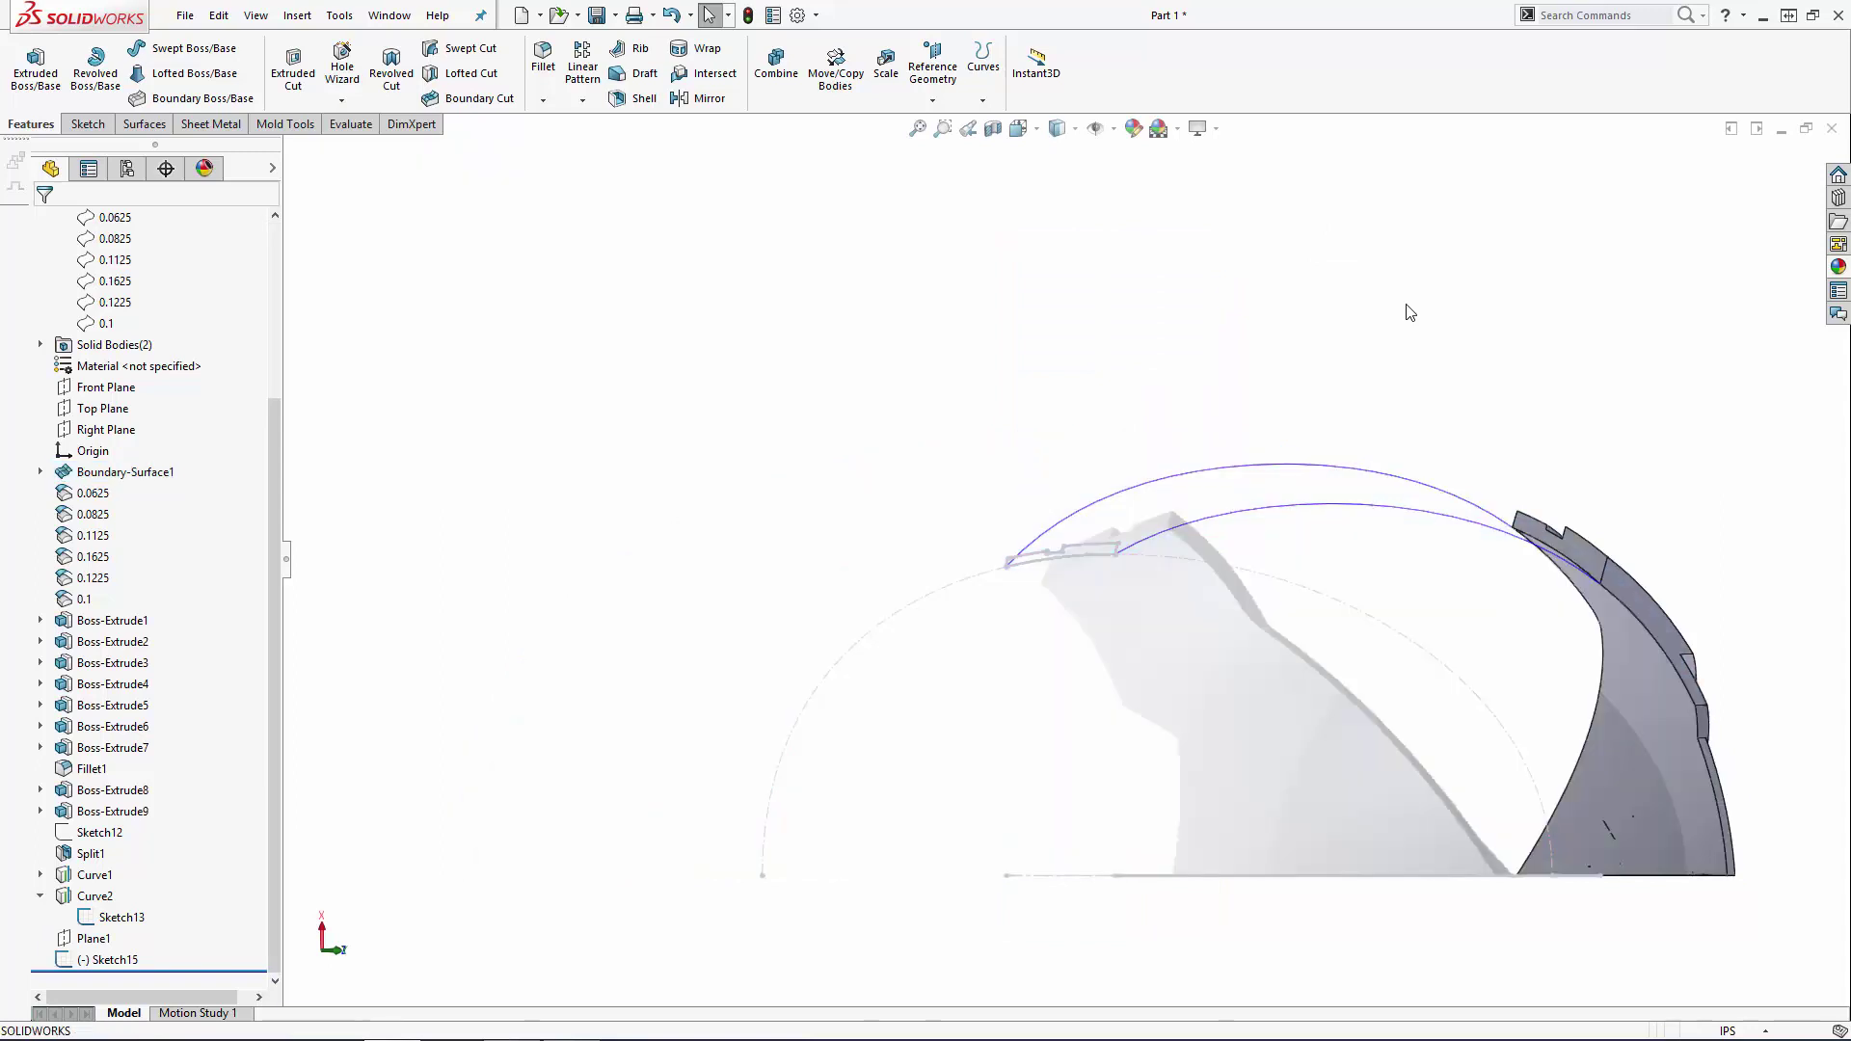
Step: Hide Sketch13, the source sketch of Curve2
mouse_move(1516, 383)
middle_down()
mouse_move(1461, 278)
mouse_move(1434, 509)
mouse_move(1195, 685)
mouse_move(1025, 777)
mouse_move(1013, 564)
middle_up()
click(1025, 554)
click(1096, 495)
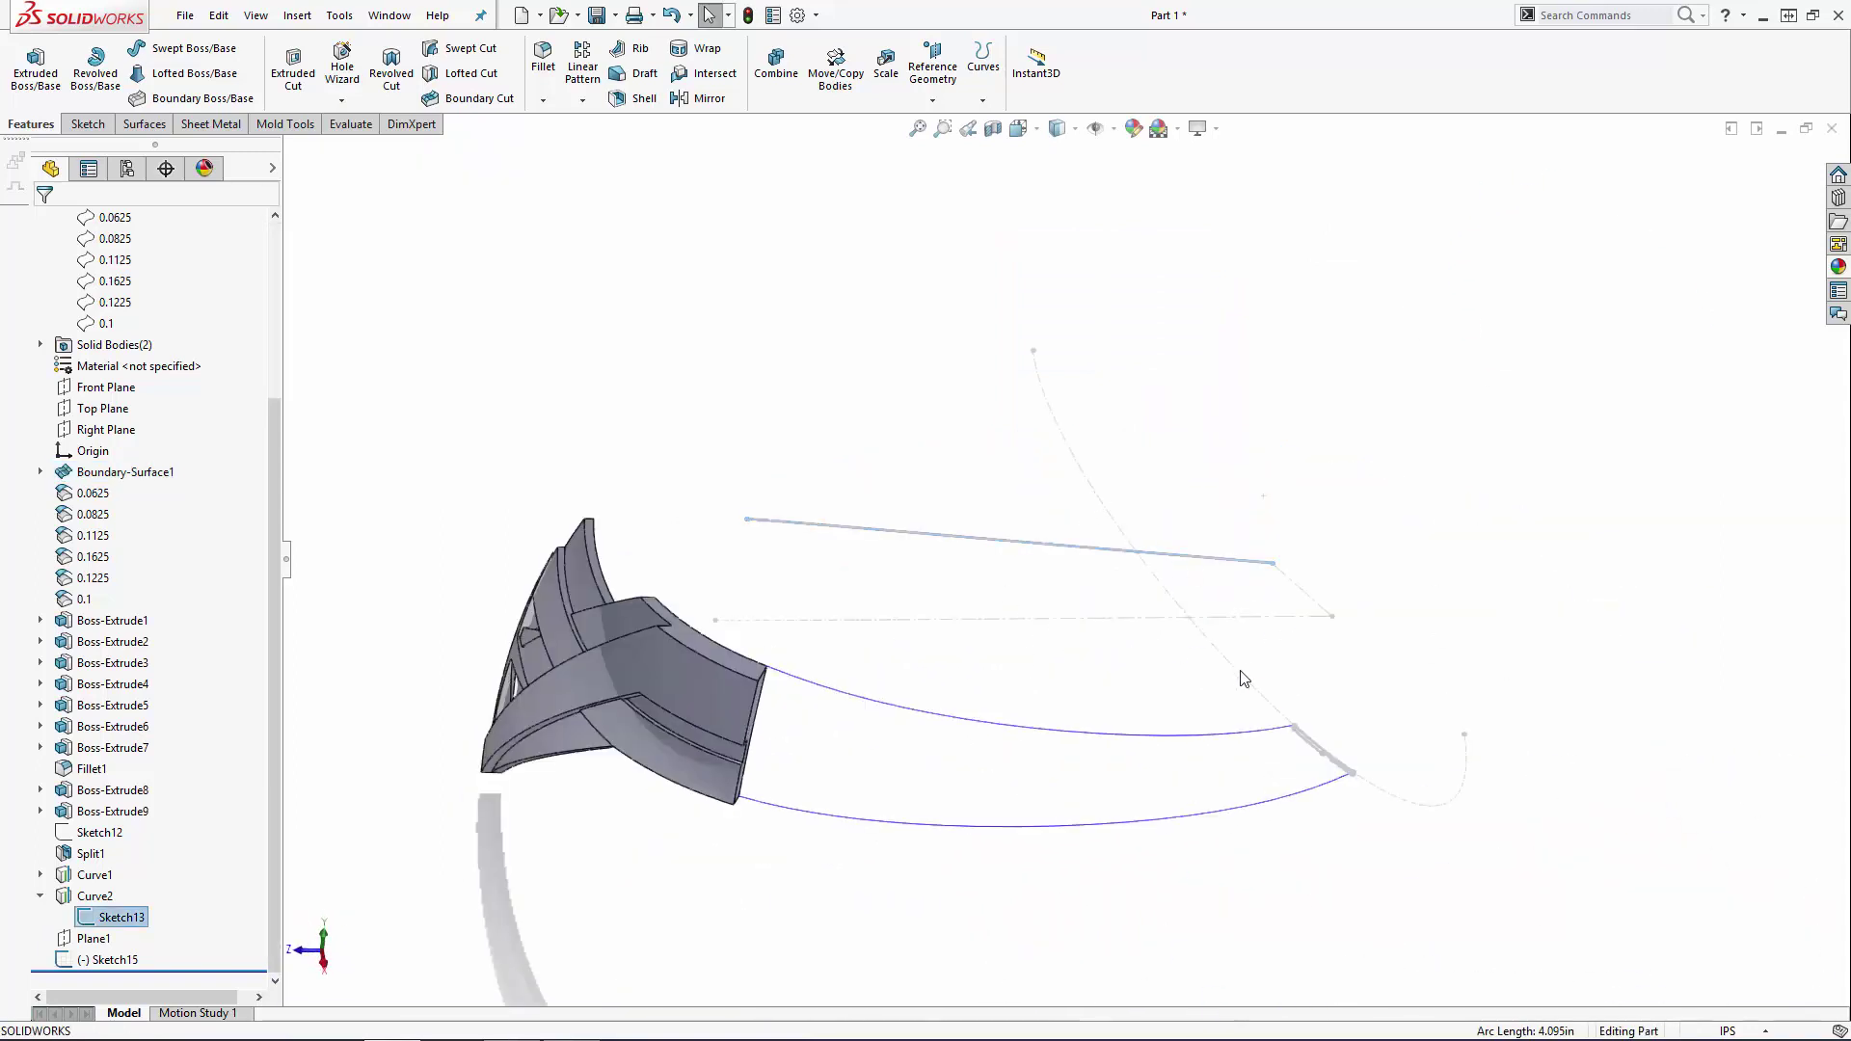
middle_drag(941, 642, 1157, 482)
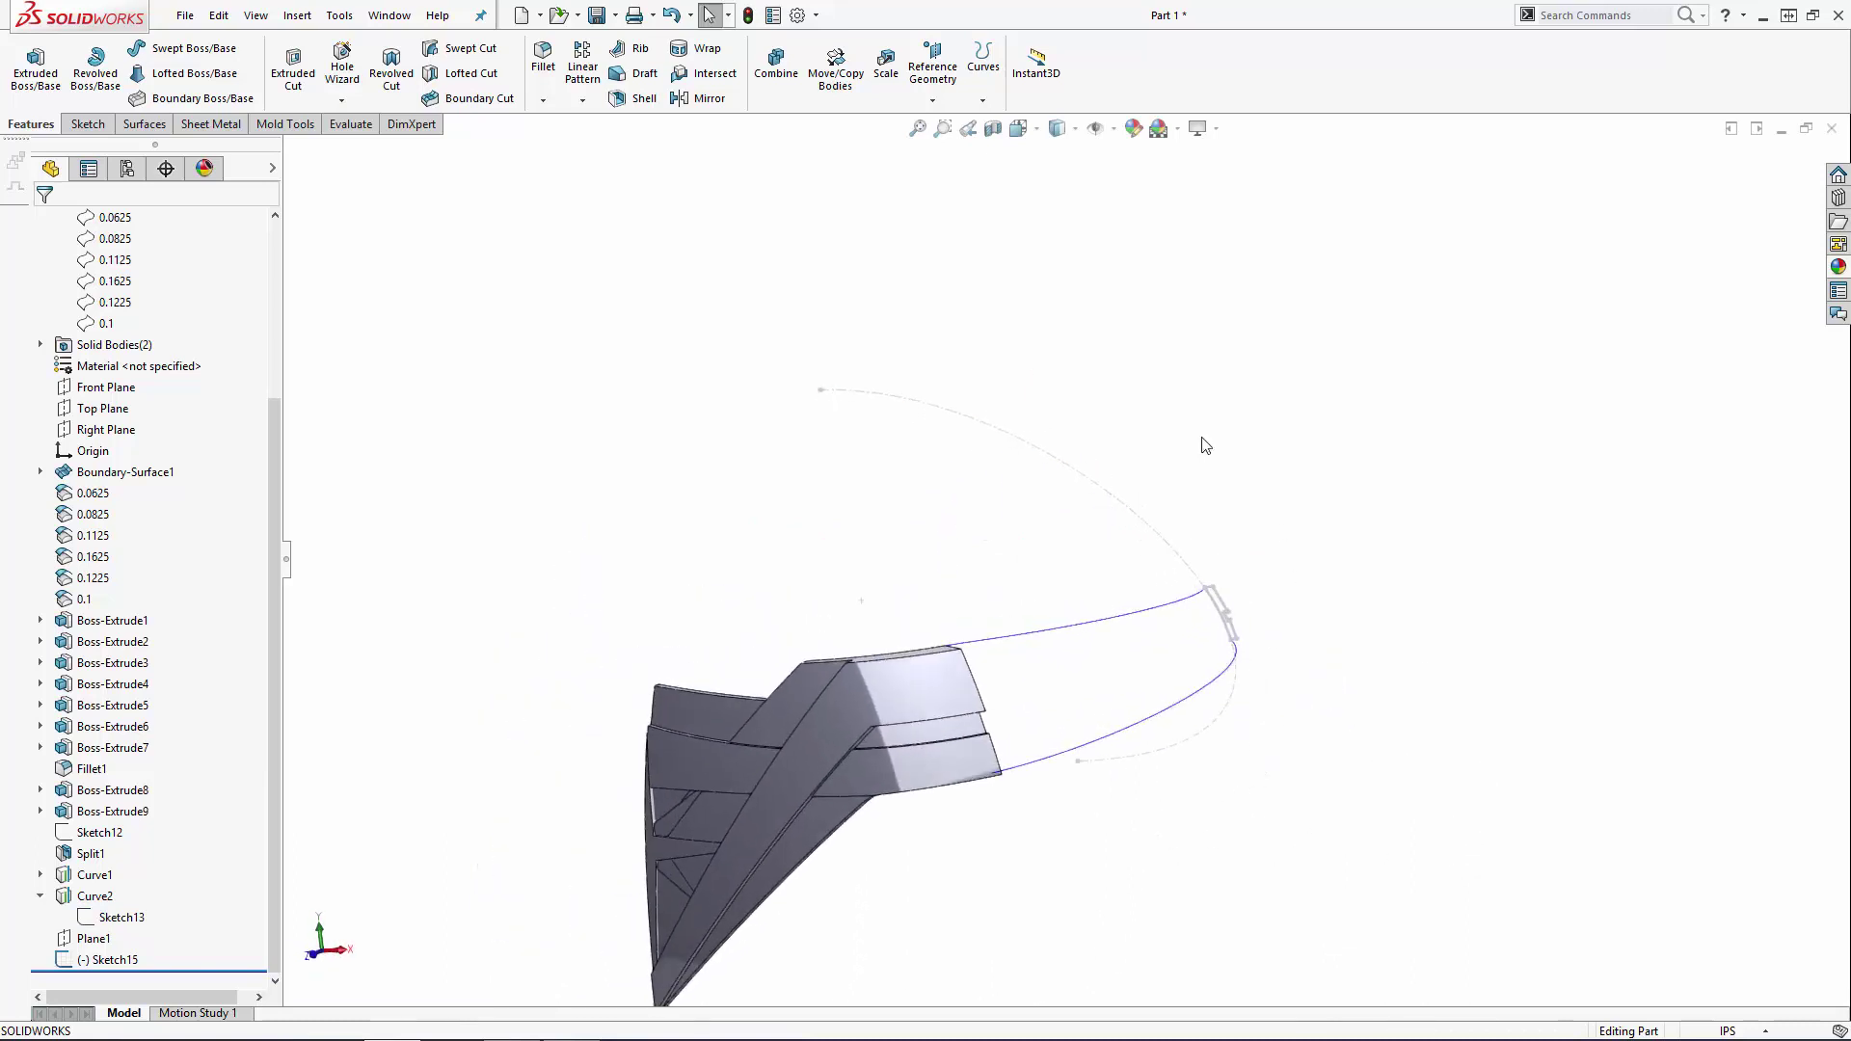
Step: Start a Boundary Boss/Base with the front band's stepped end face and the stepped profile sketch as Direction 1 curves
click(172, 100)
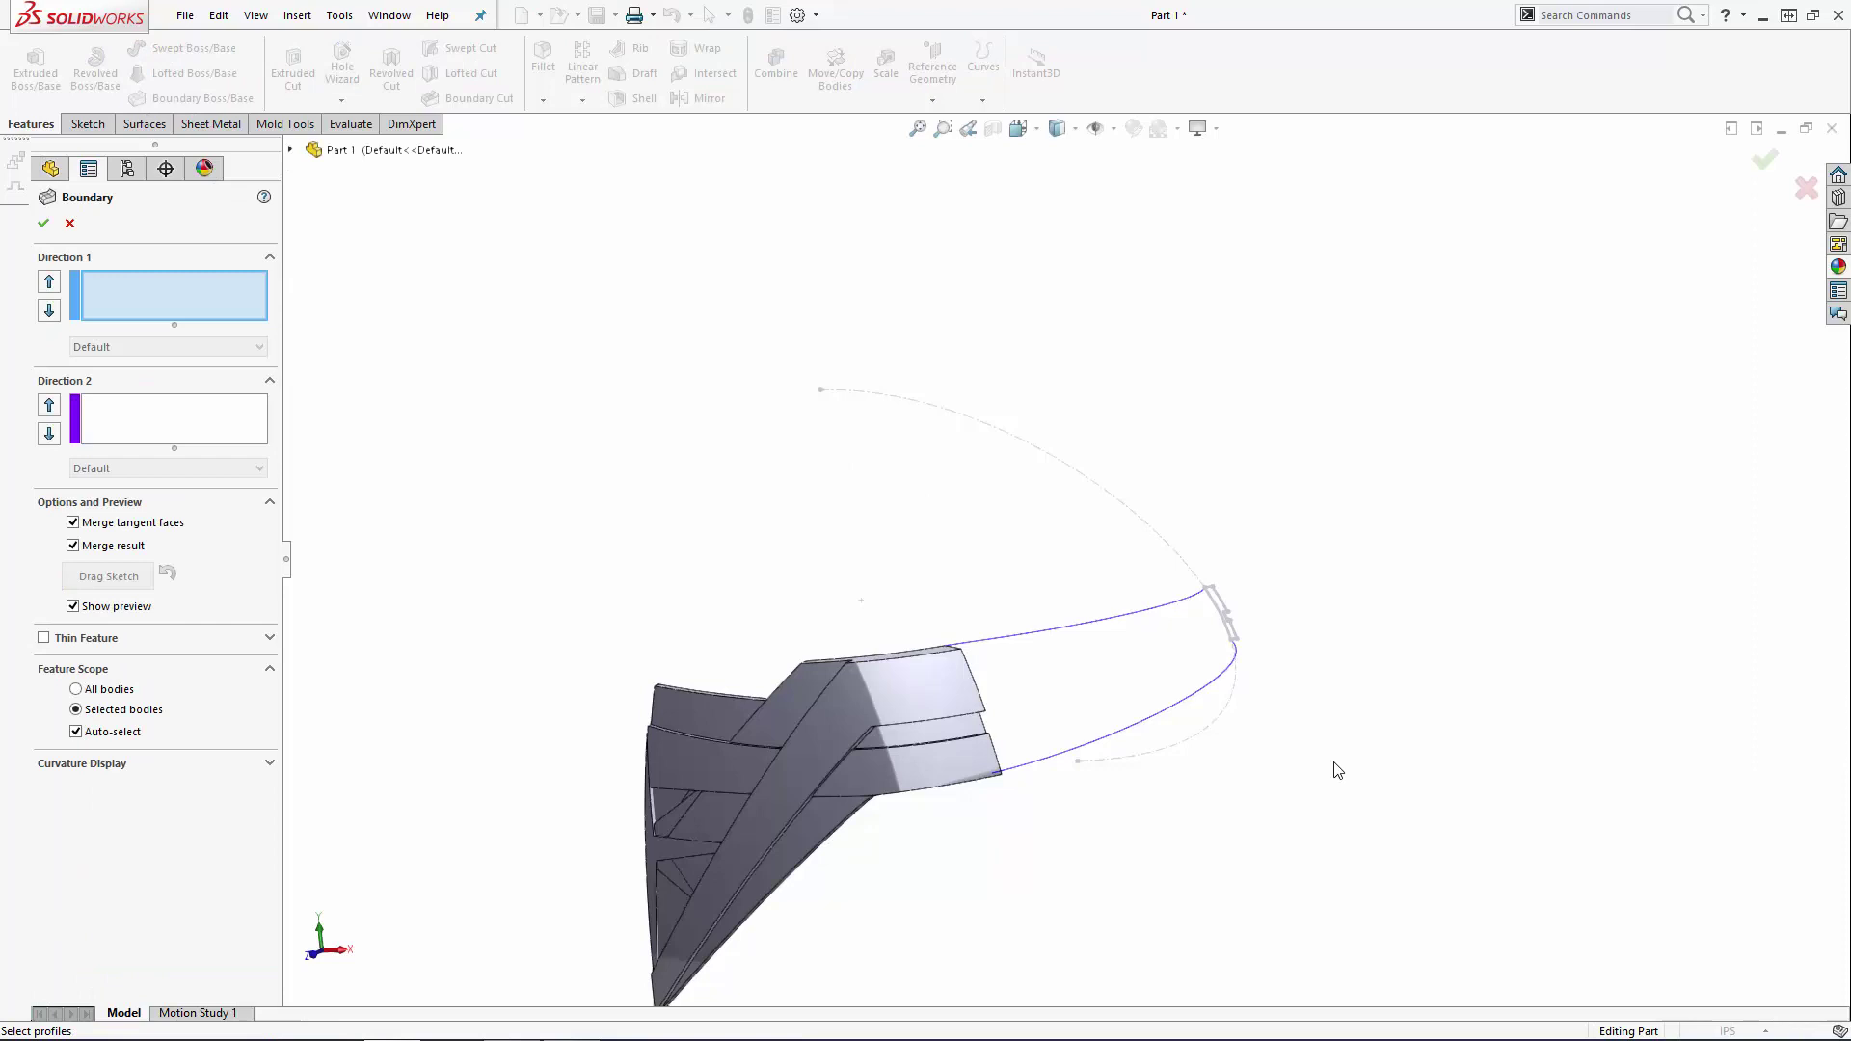
middle_drag(1335, 764, 1058, 489)
scroll(880, 496, down, 5)
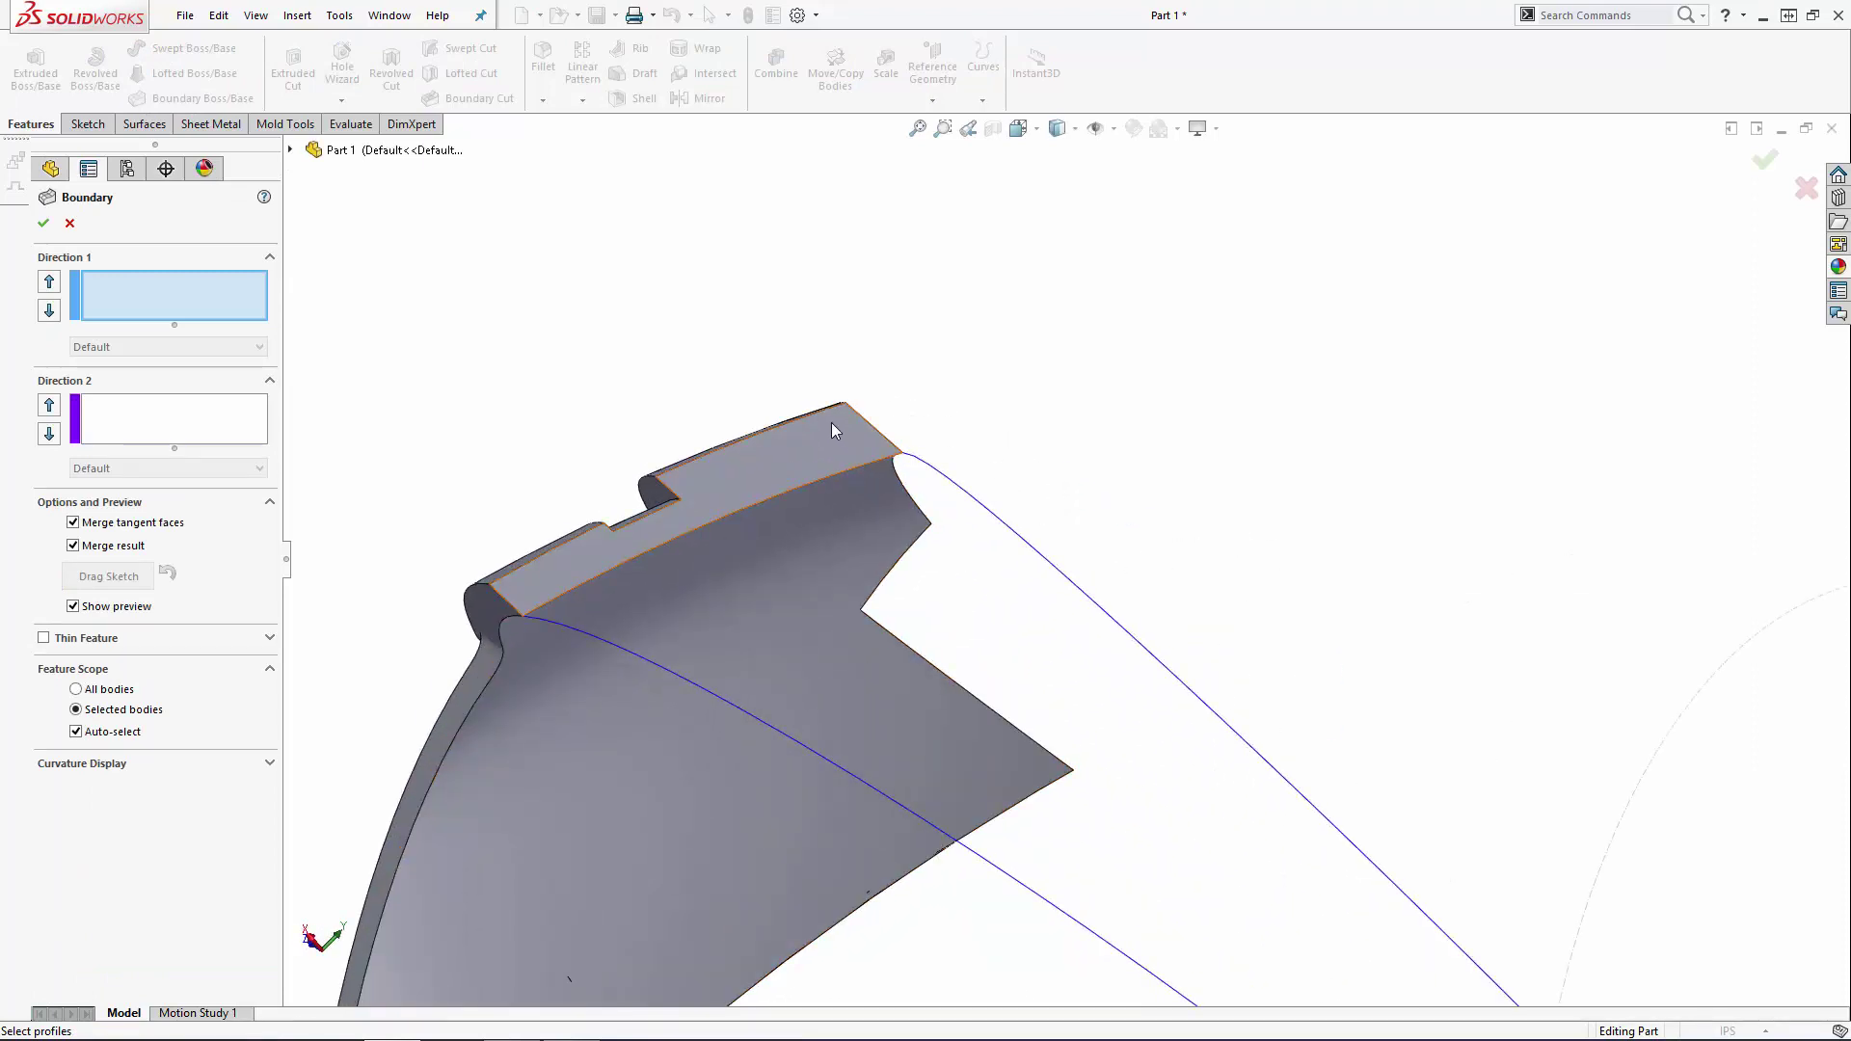
click(830, 423)
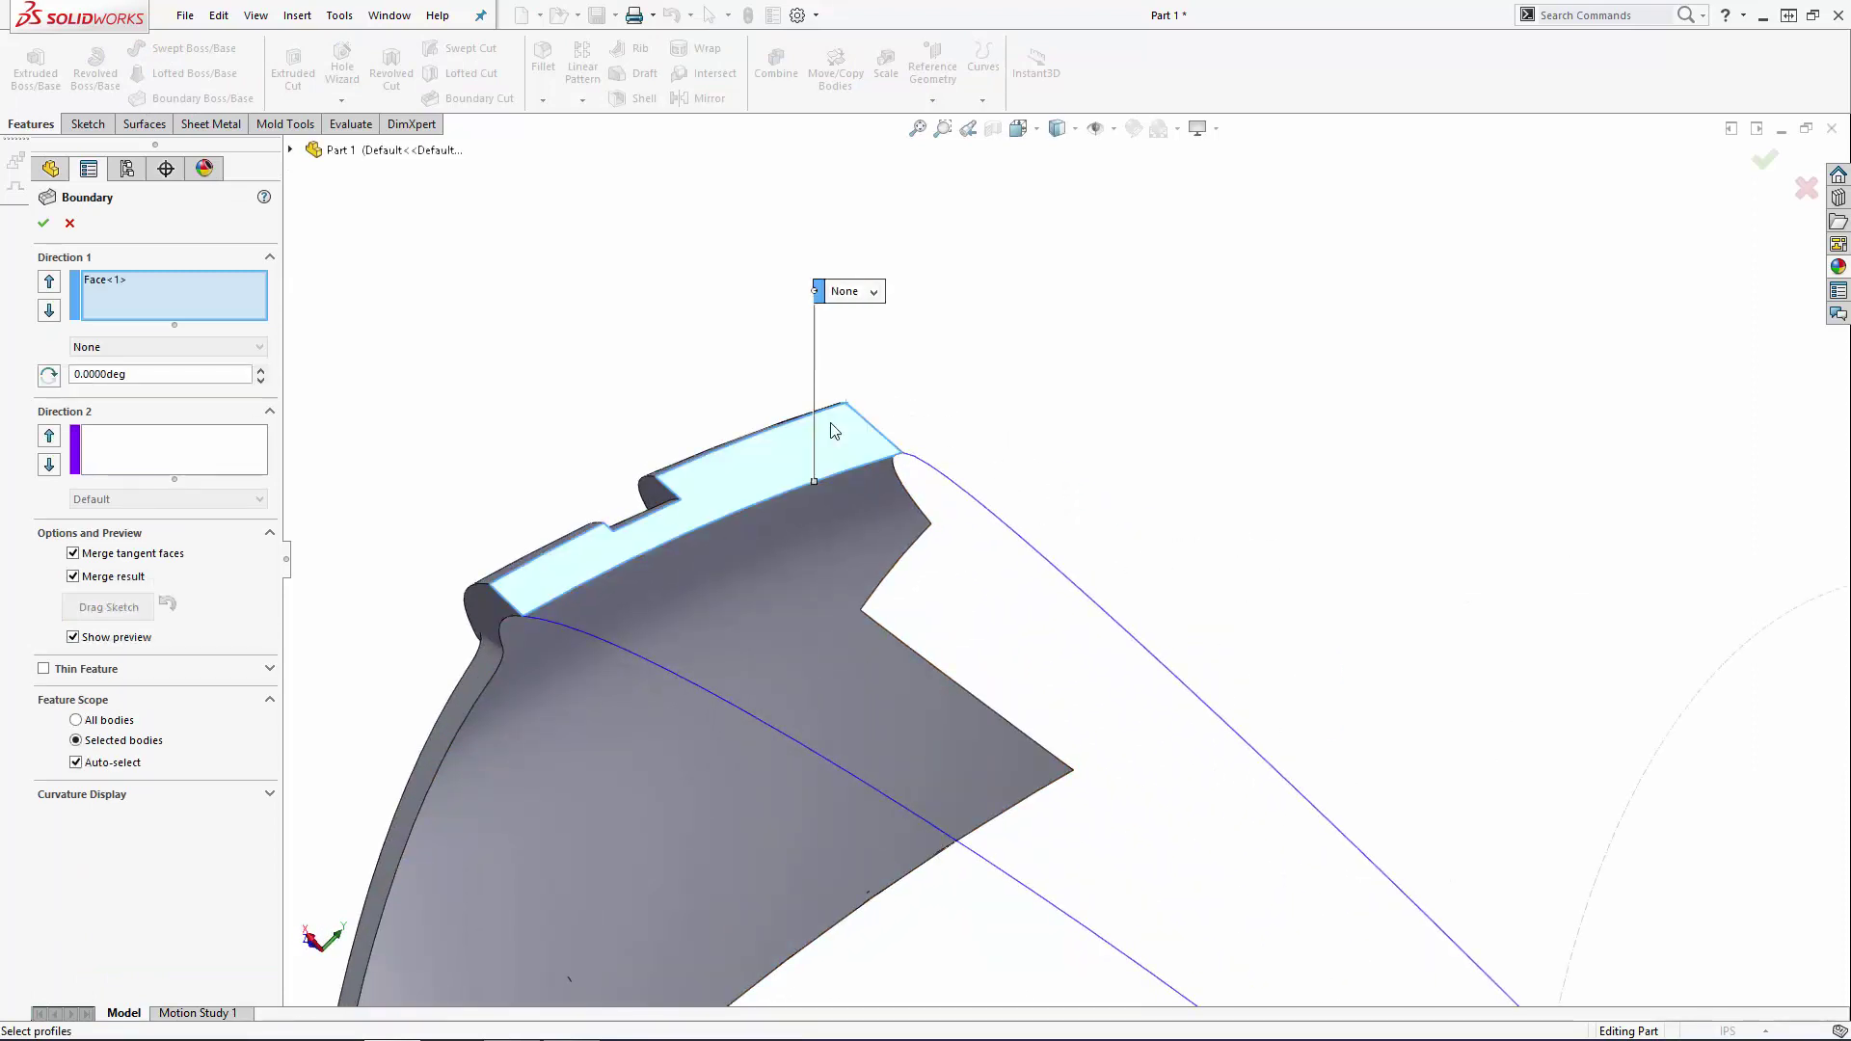
middle_drag(1294, 454, 1101, 675)
scroll(1389, 550, down, 3)
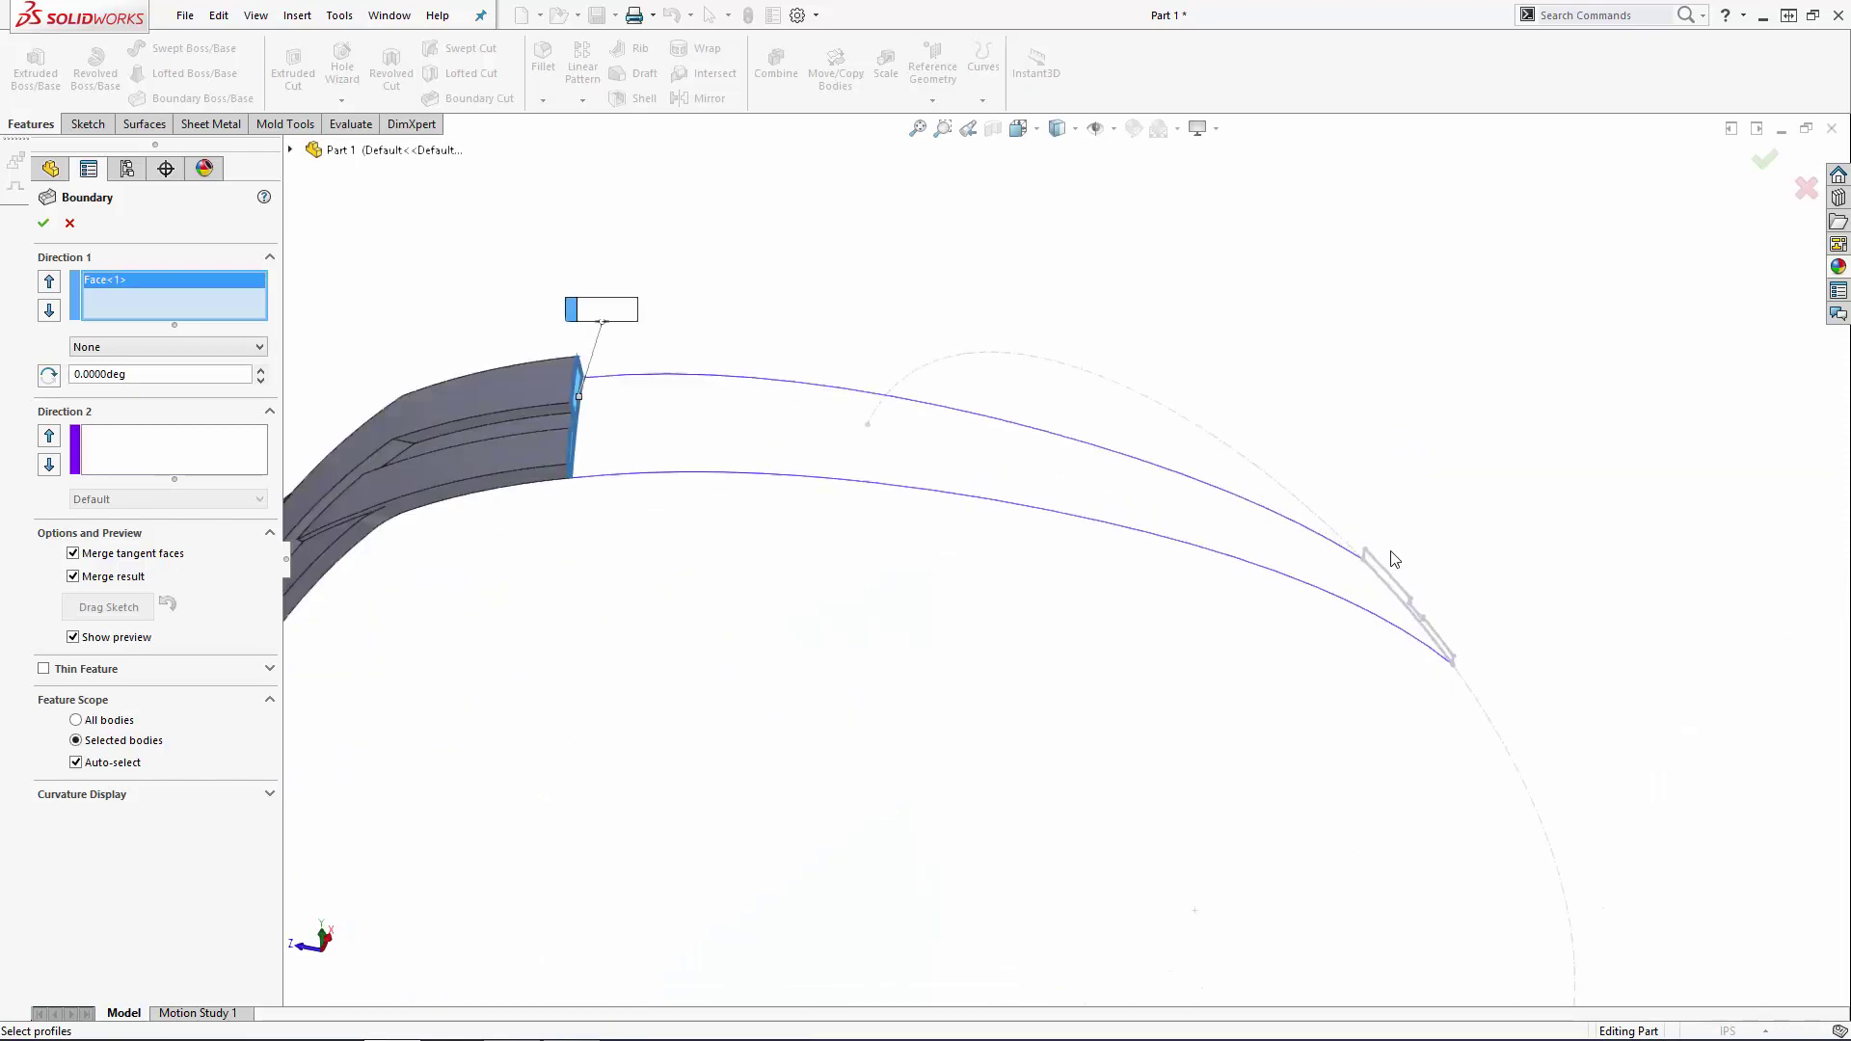
scroll(1208, 514, down, 5)
click(1178, 493)
scroll(1186, 497, up, 3)
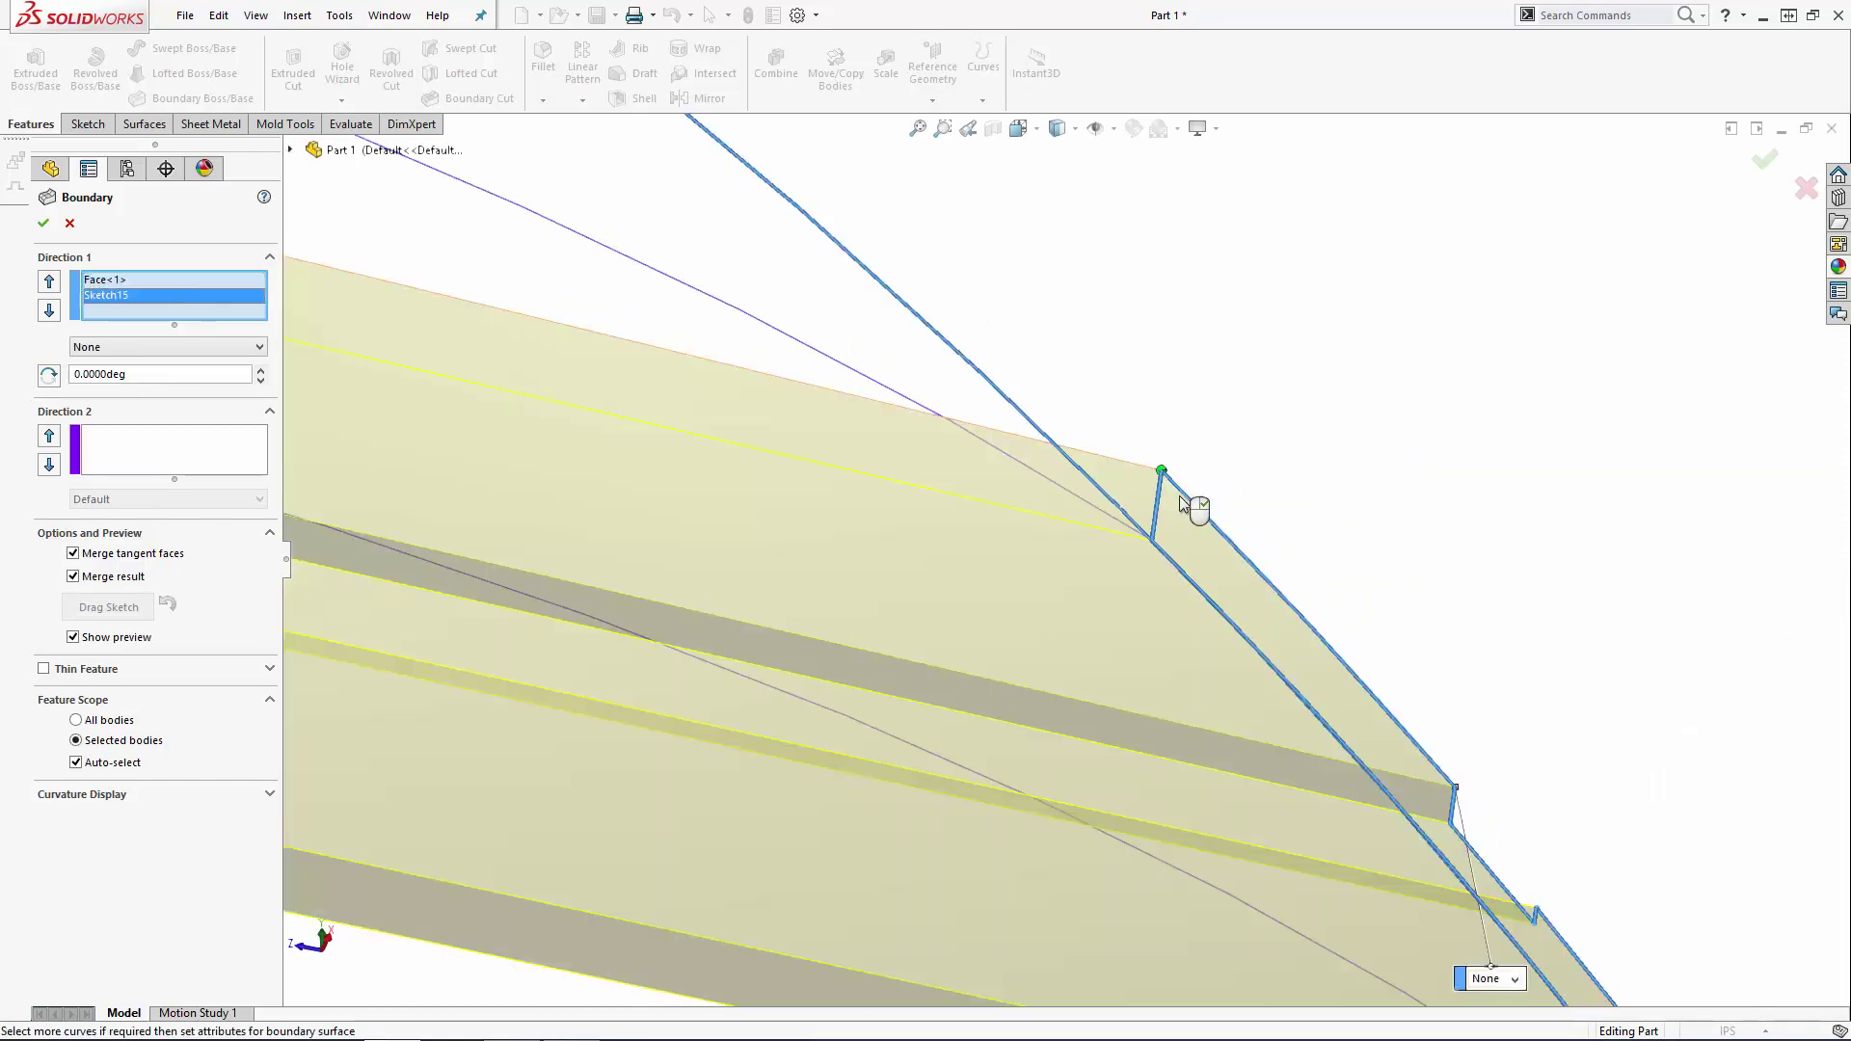
Step: Assign the two projected curves, Curve2 and Curve1, as the Direction 2 curves of the boundary boss
click(170, 472)
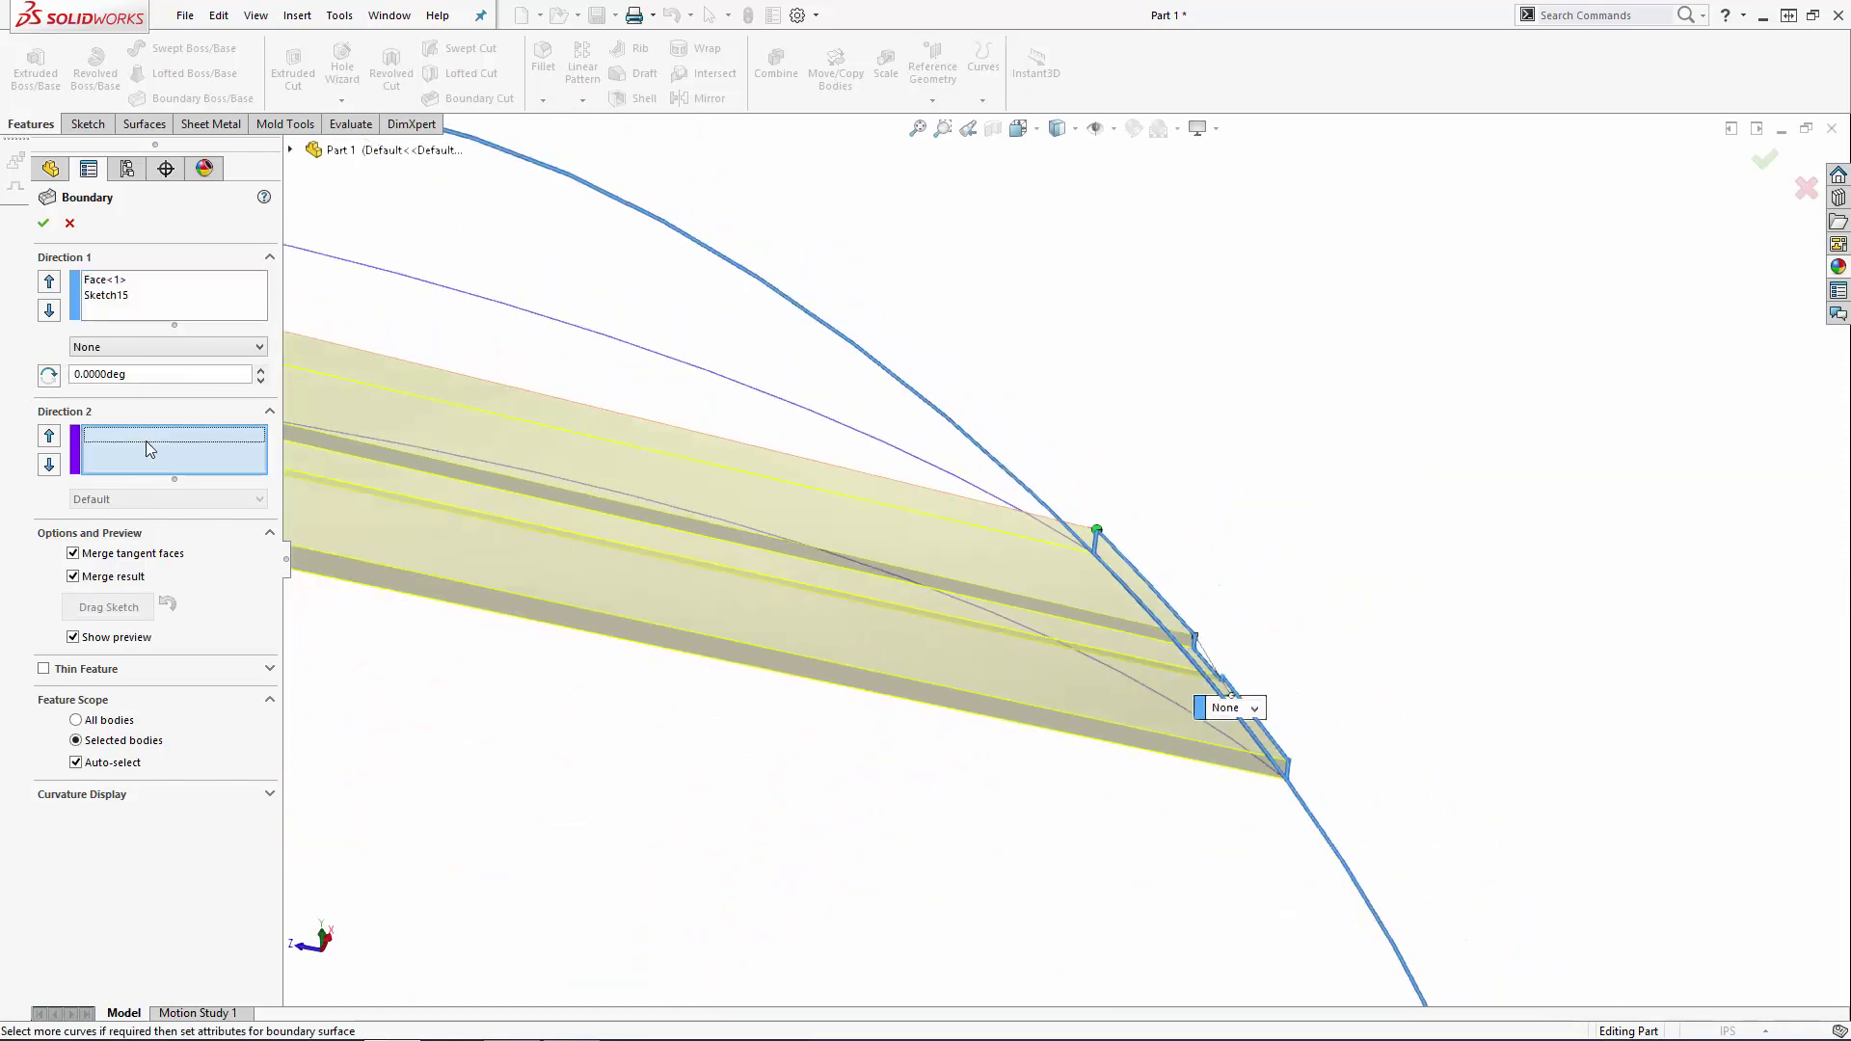
click(550, 321)
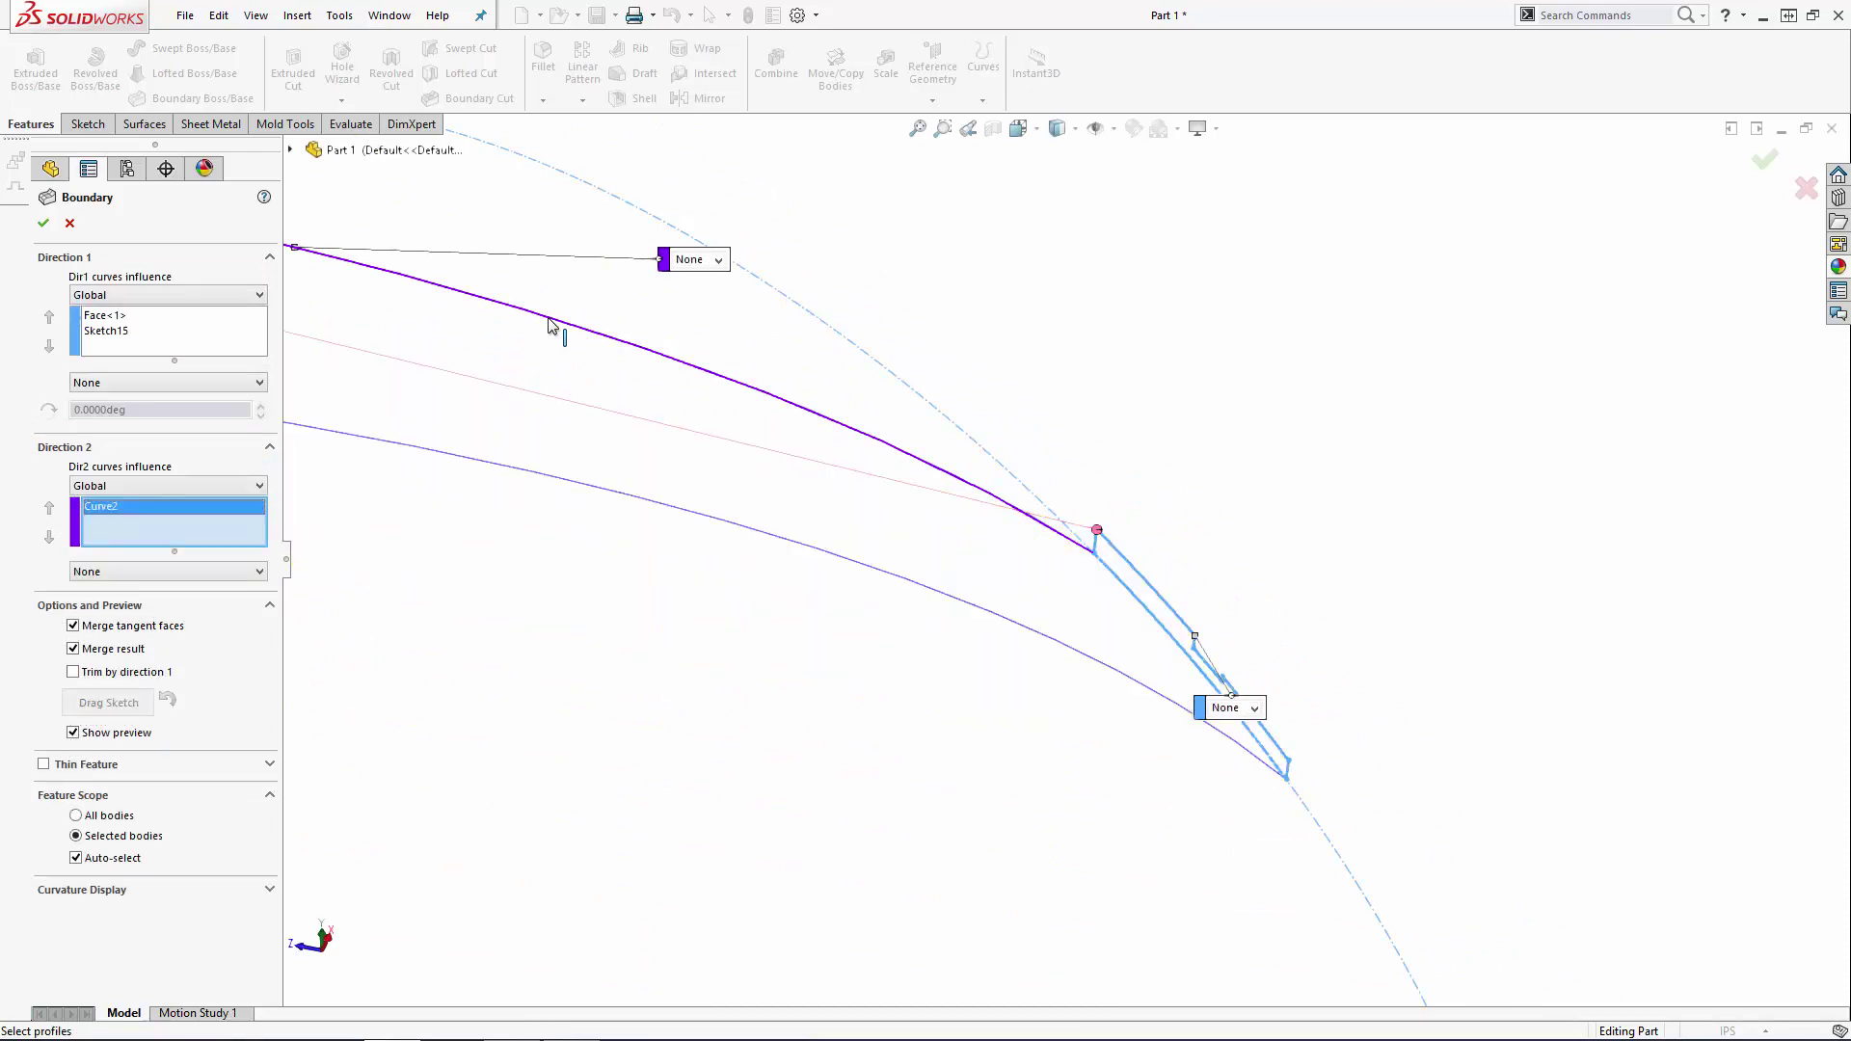
scroll(563, 333, up, 6)
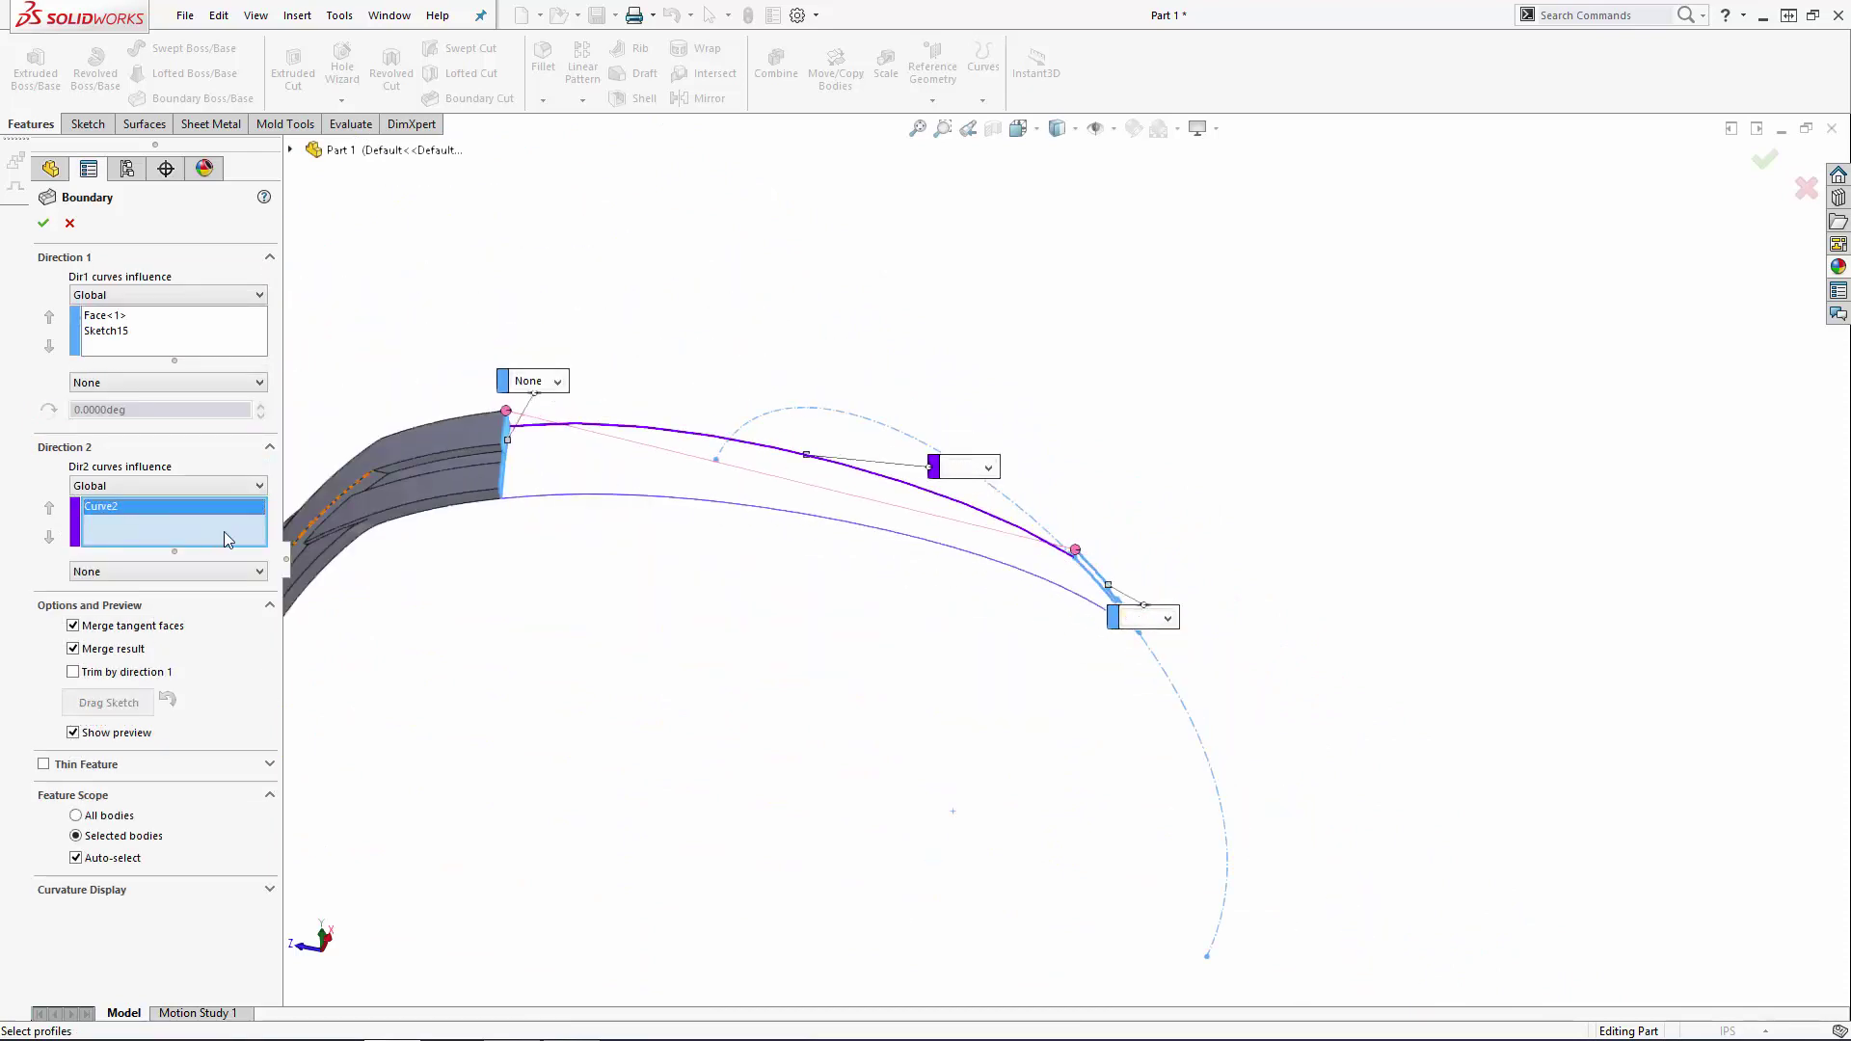
click(571, 497)
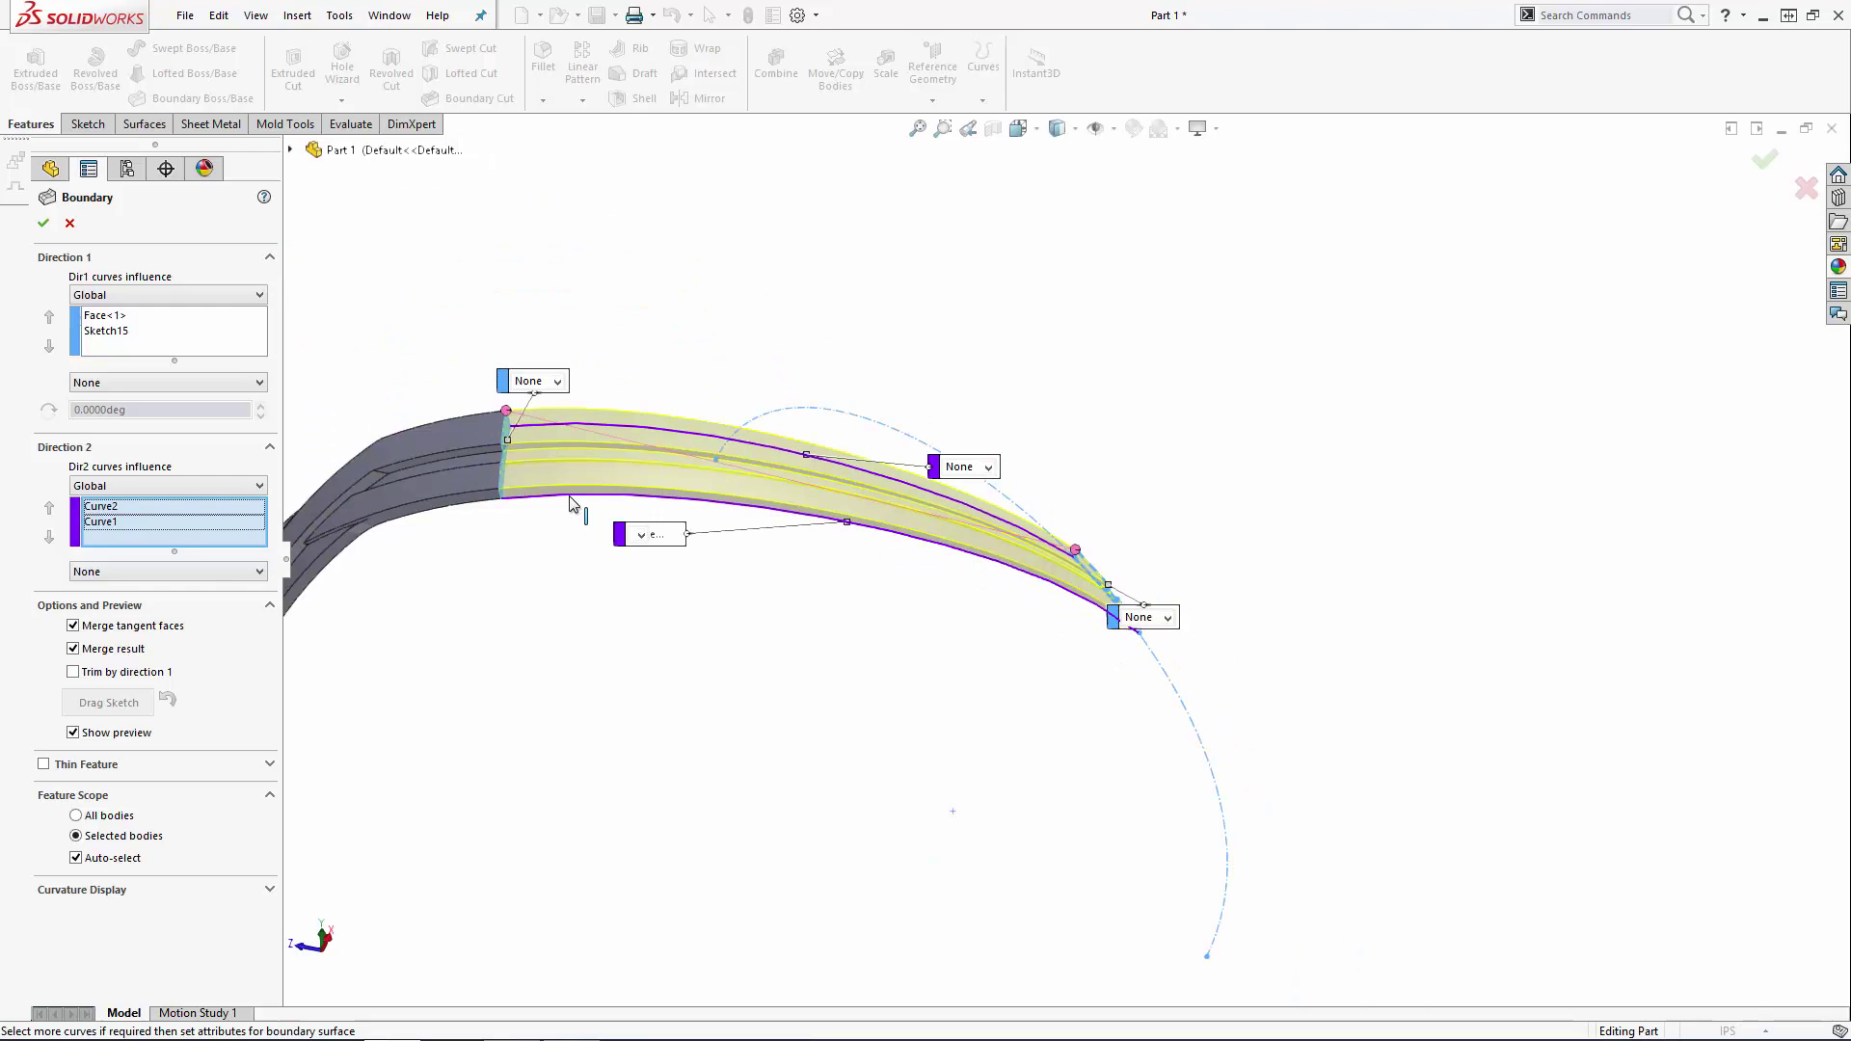
scroll(569, 497, down, 5)
Step: Set the front band's end face to Curvature To Face, switch to the next adjoining face and complete the boundary boss
click(110, 317)
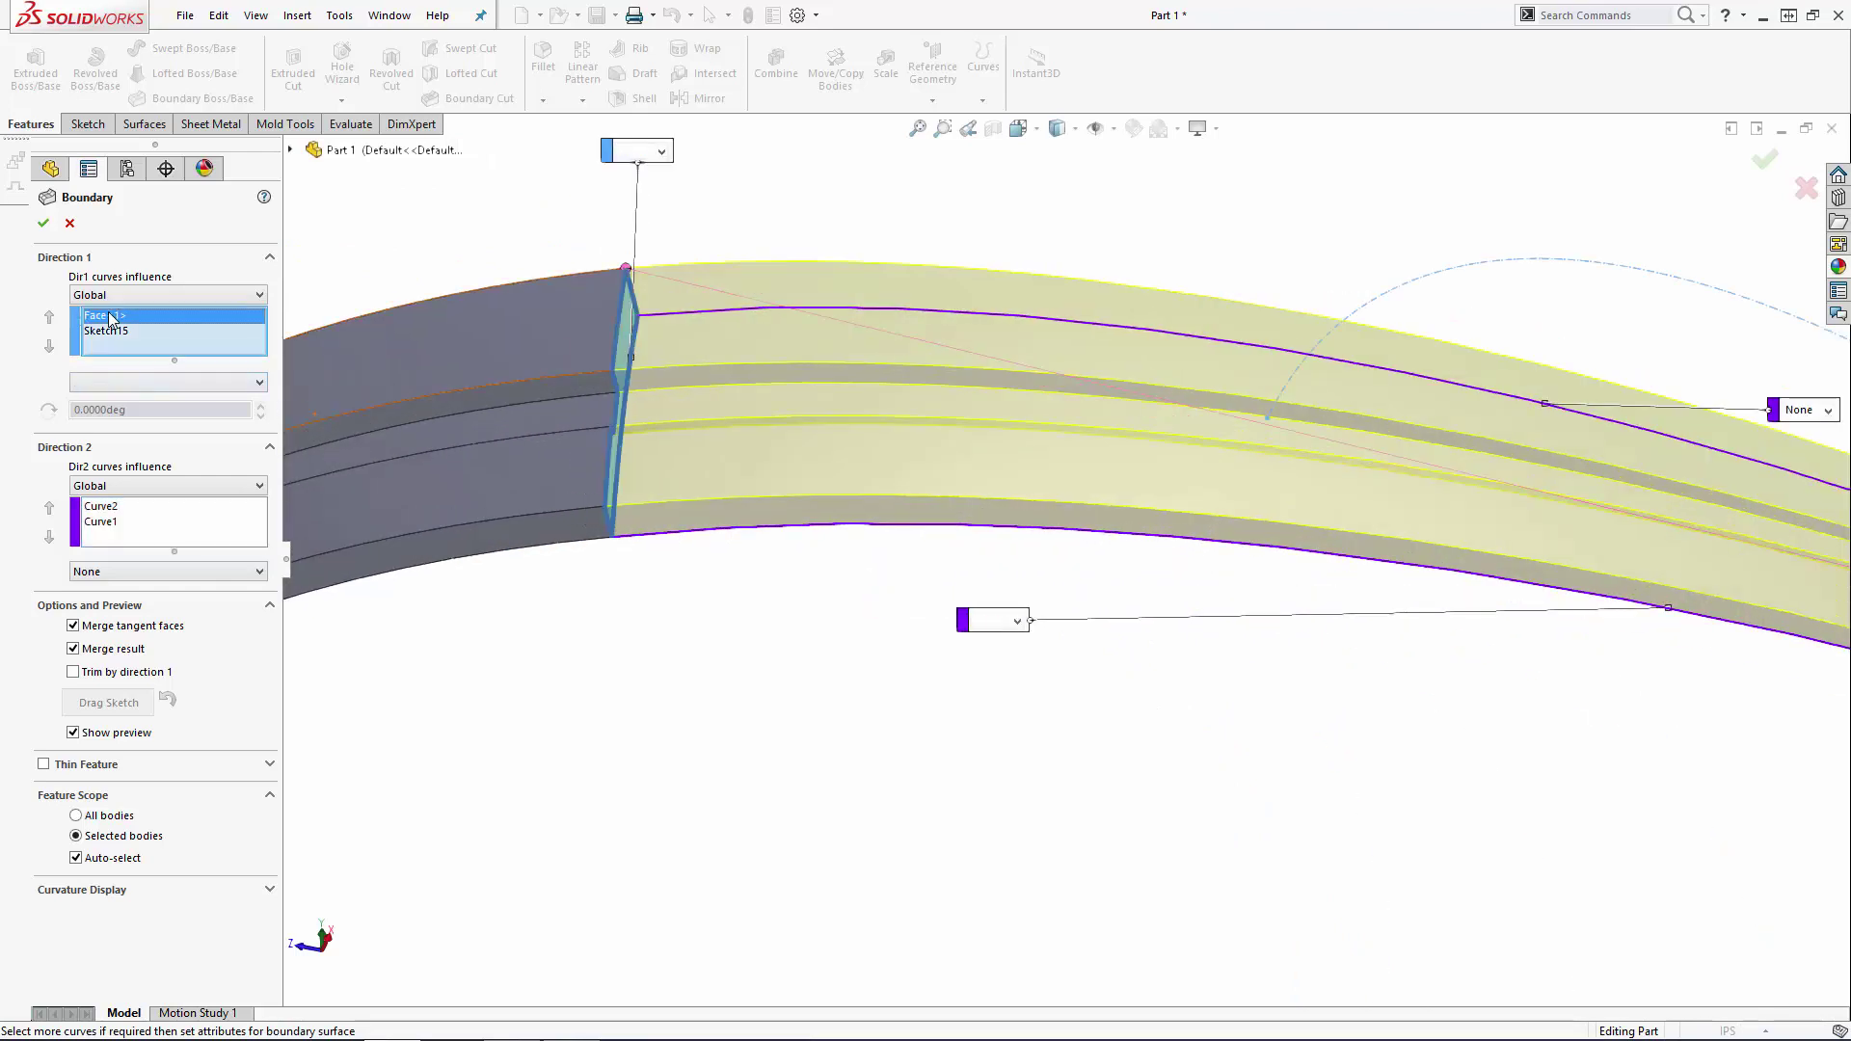
click(111, 383)
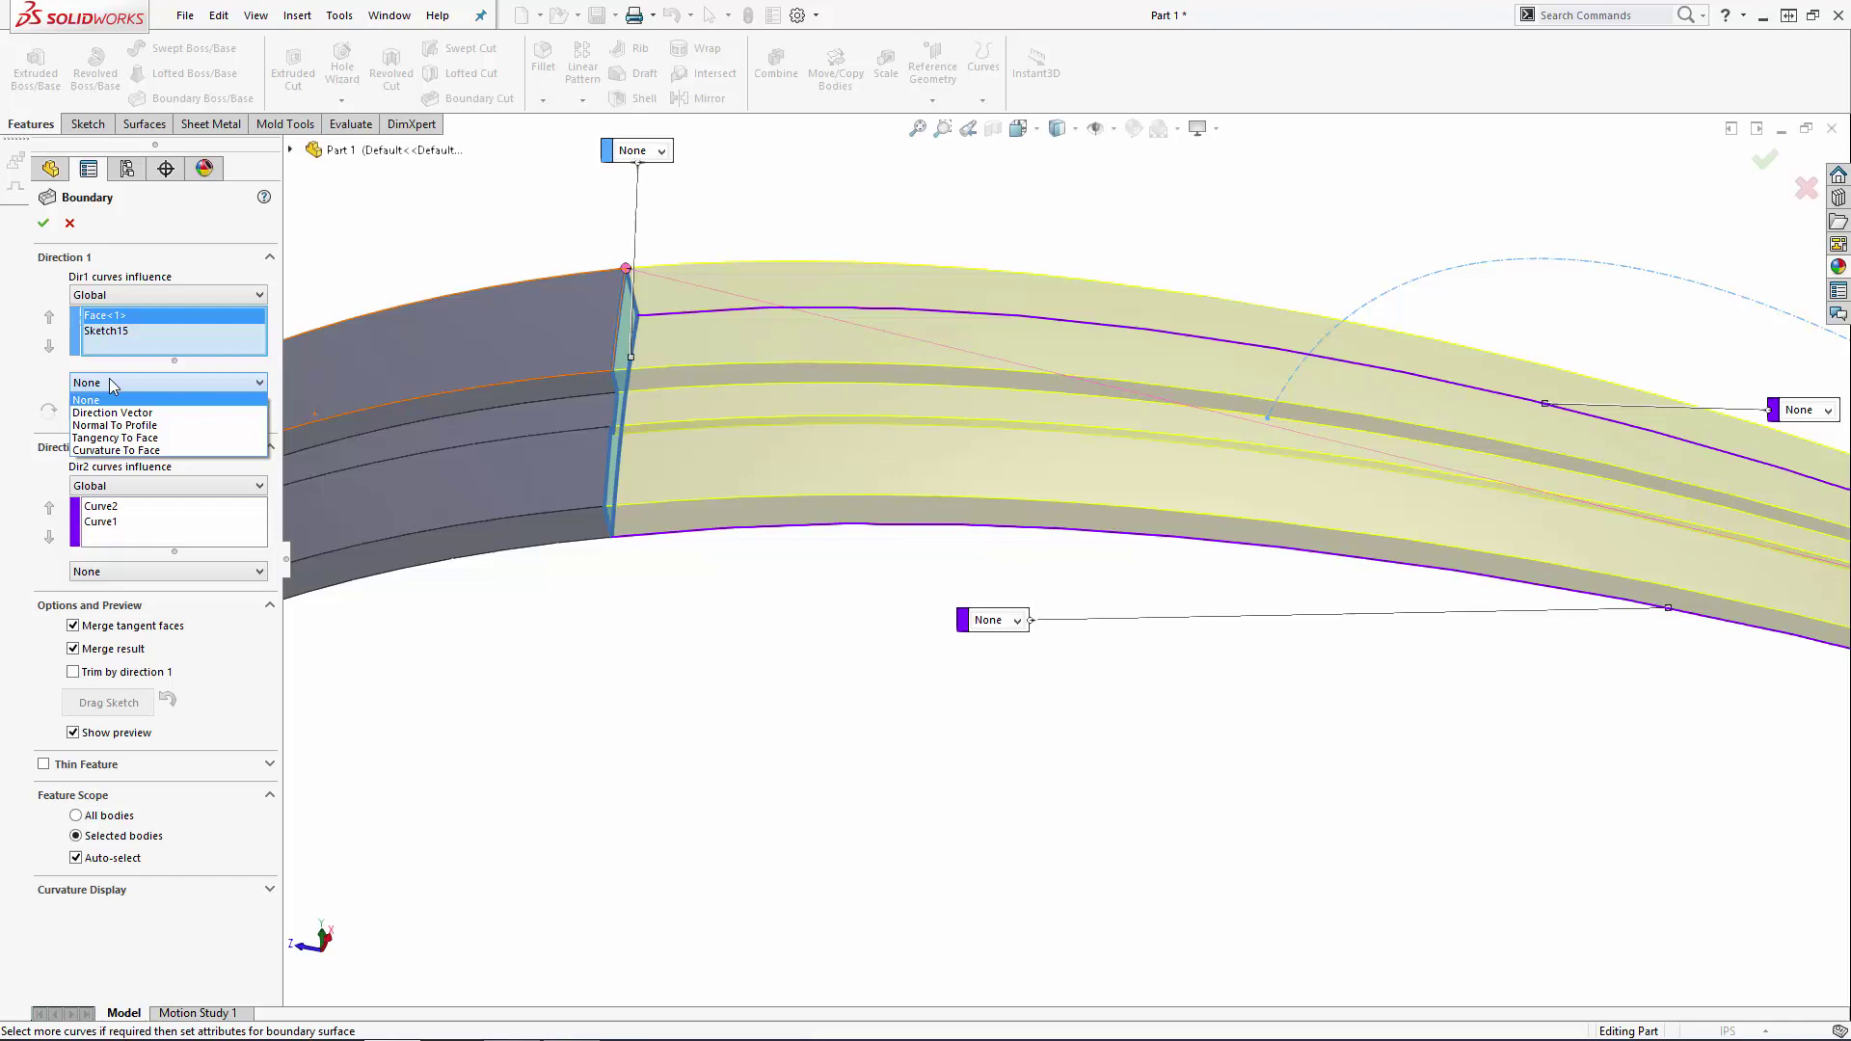
click(122, 451)
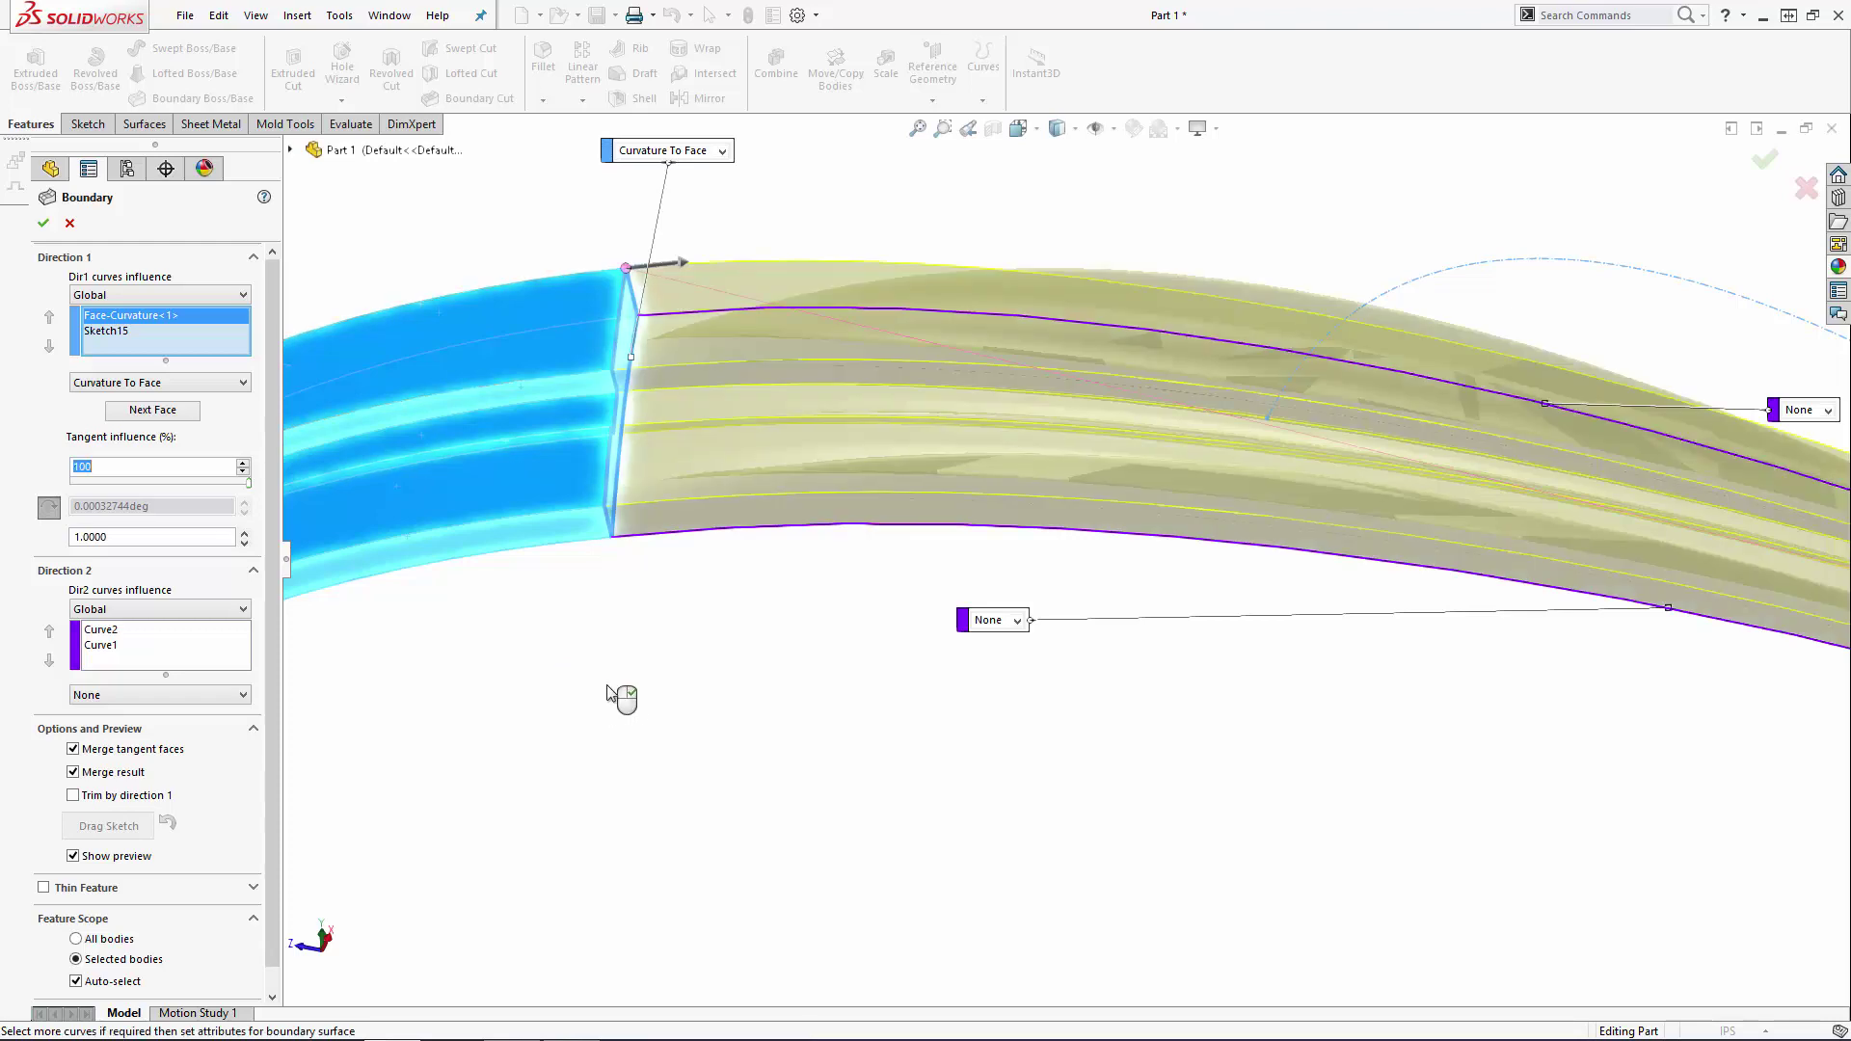
mouse_move(743, 722)
middle_down()
mouse_move(723, 620)
mouse_move(781, 661)
mouse_move(769, 701)
middle_up()
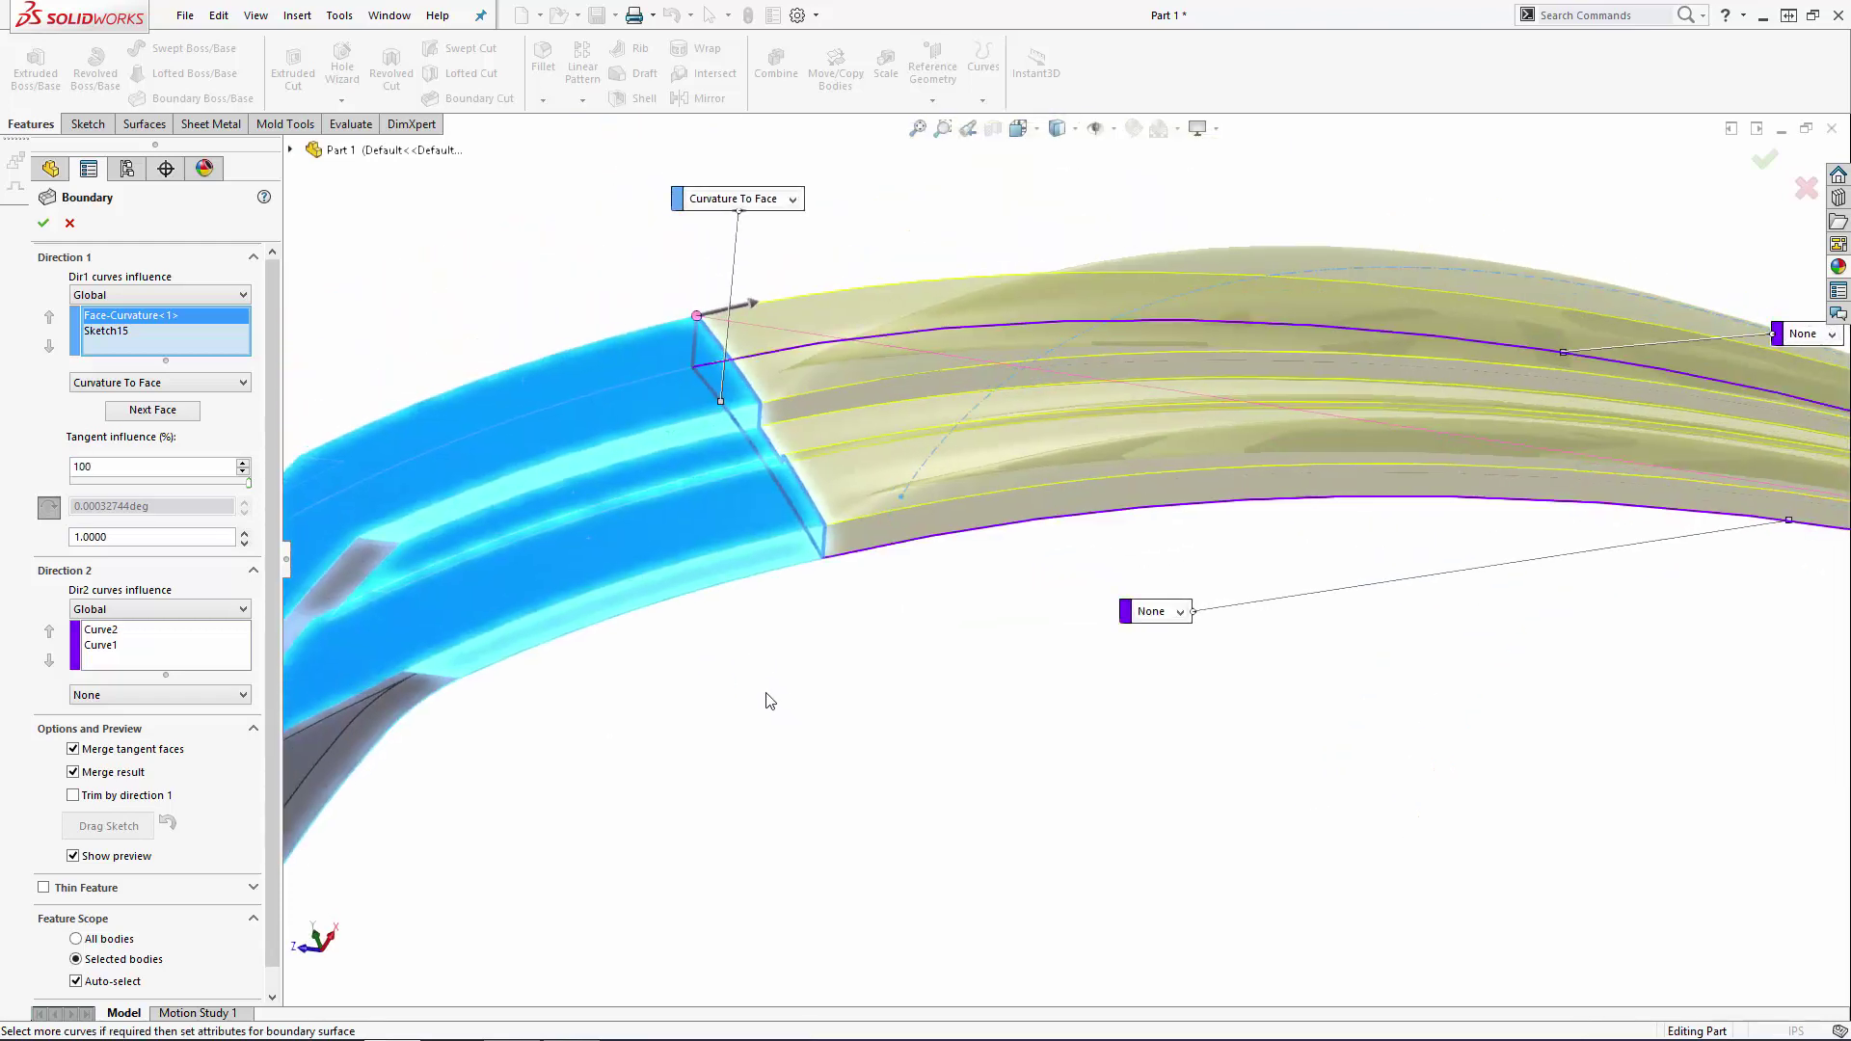
click(152, 411)
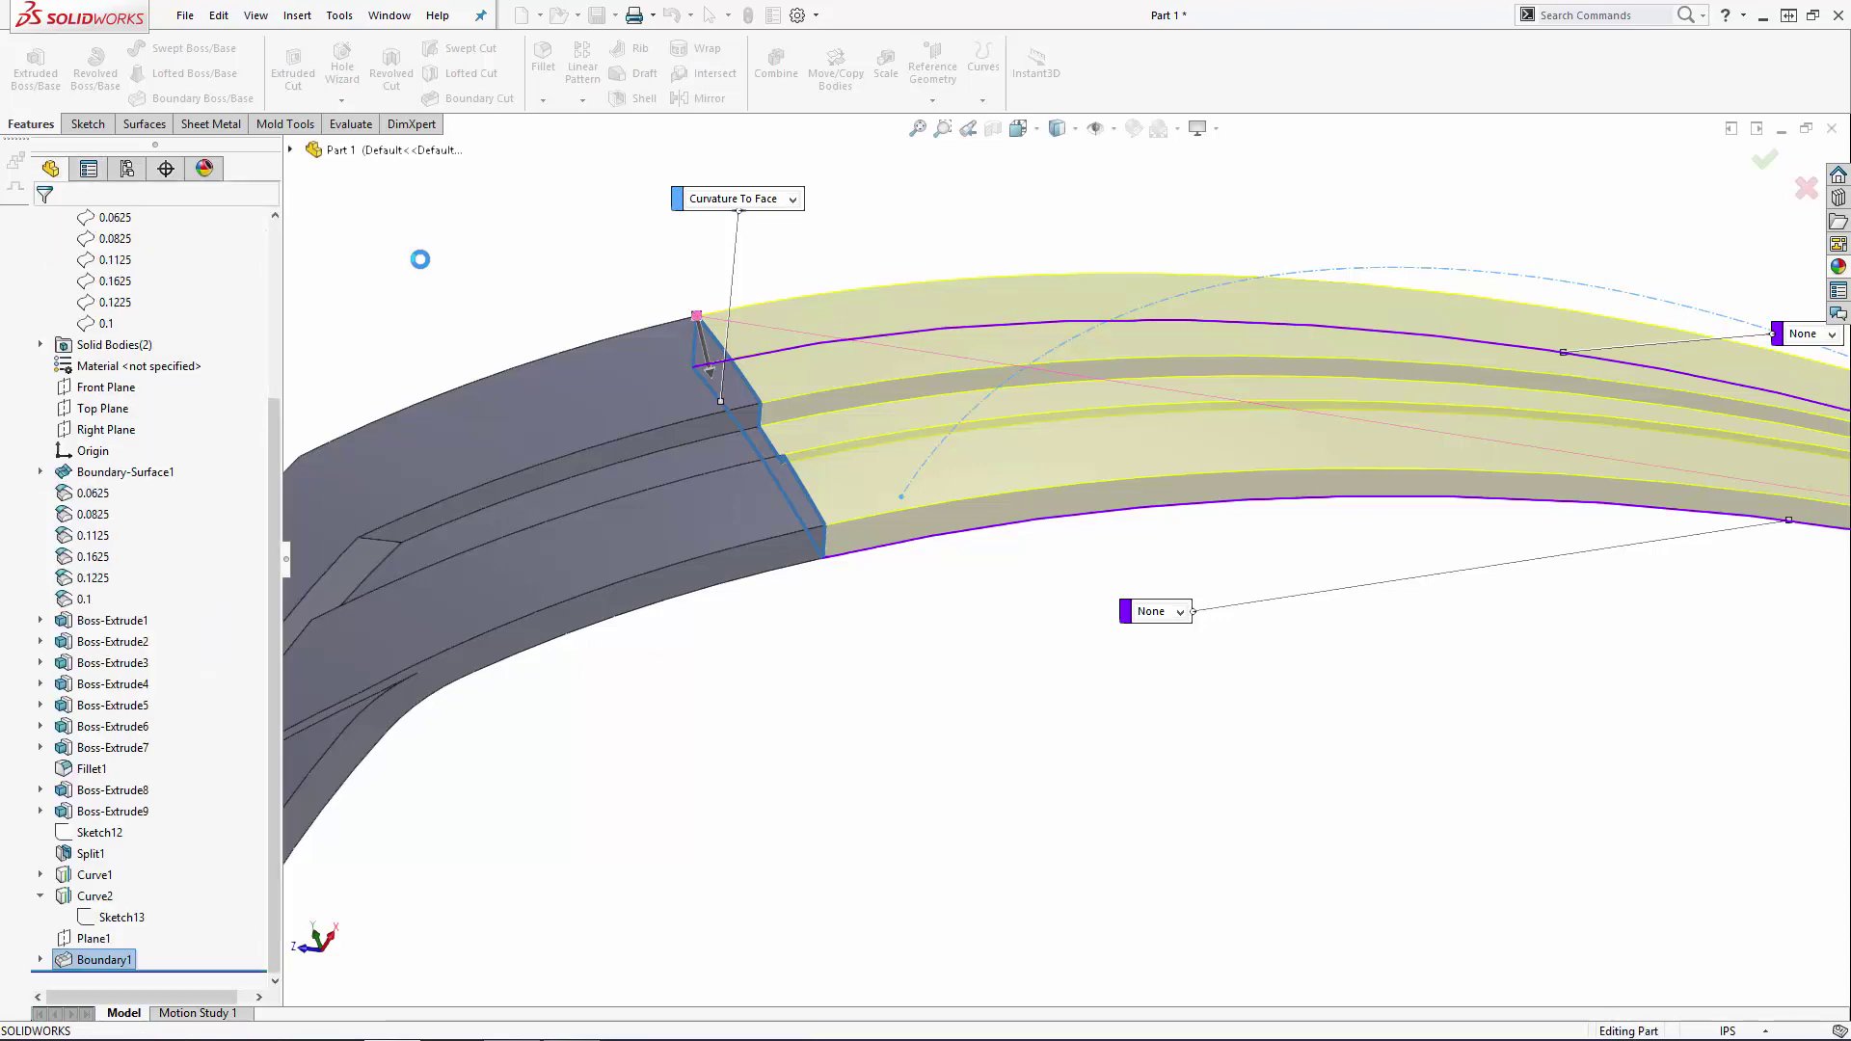
Step: Hide the projected curves Curve2 and Curve1 along the new side band
click(854, 338)
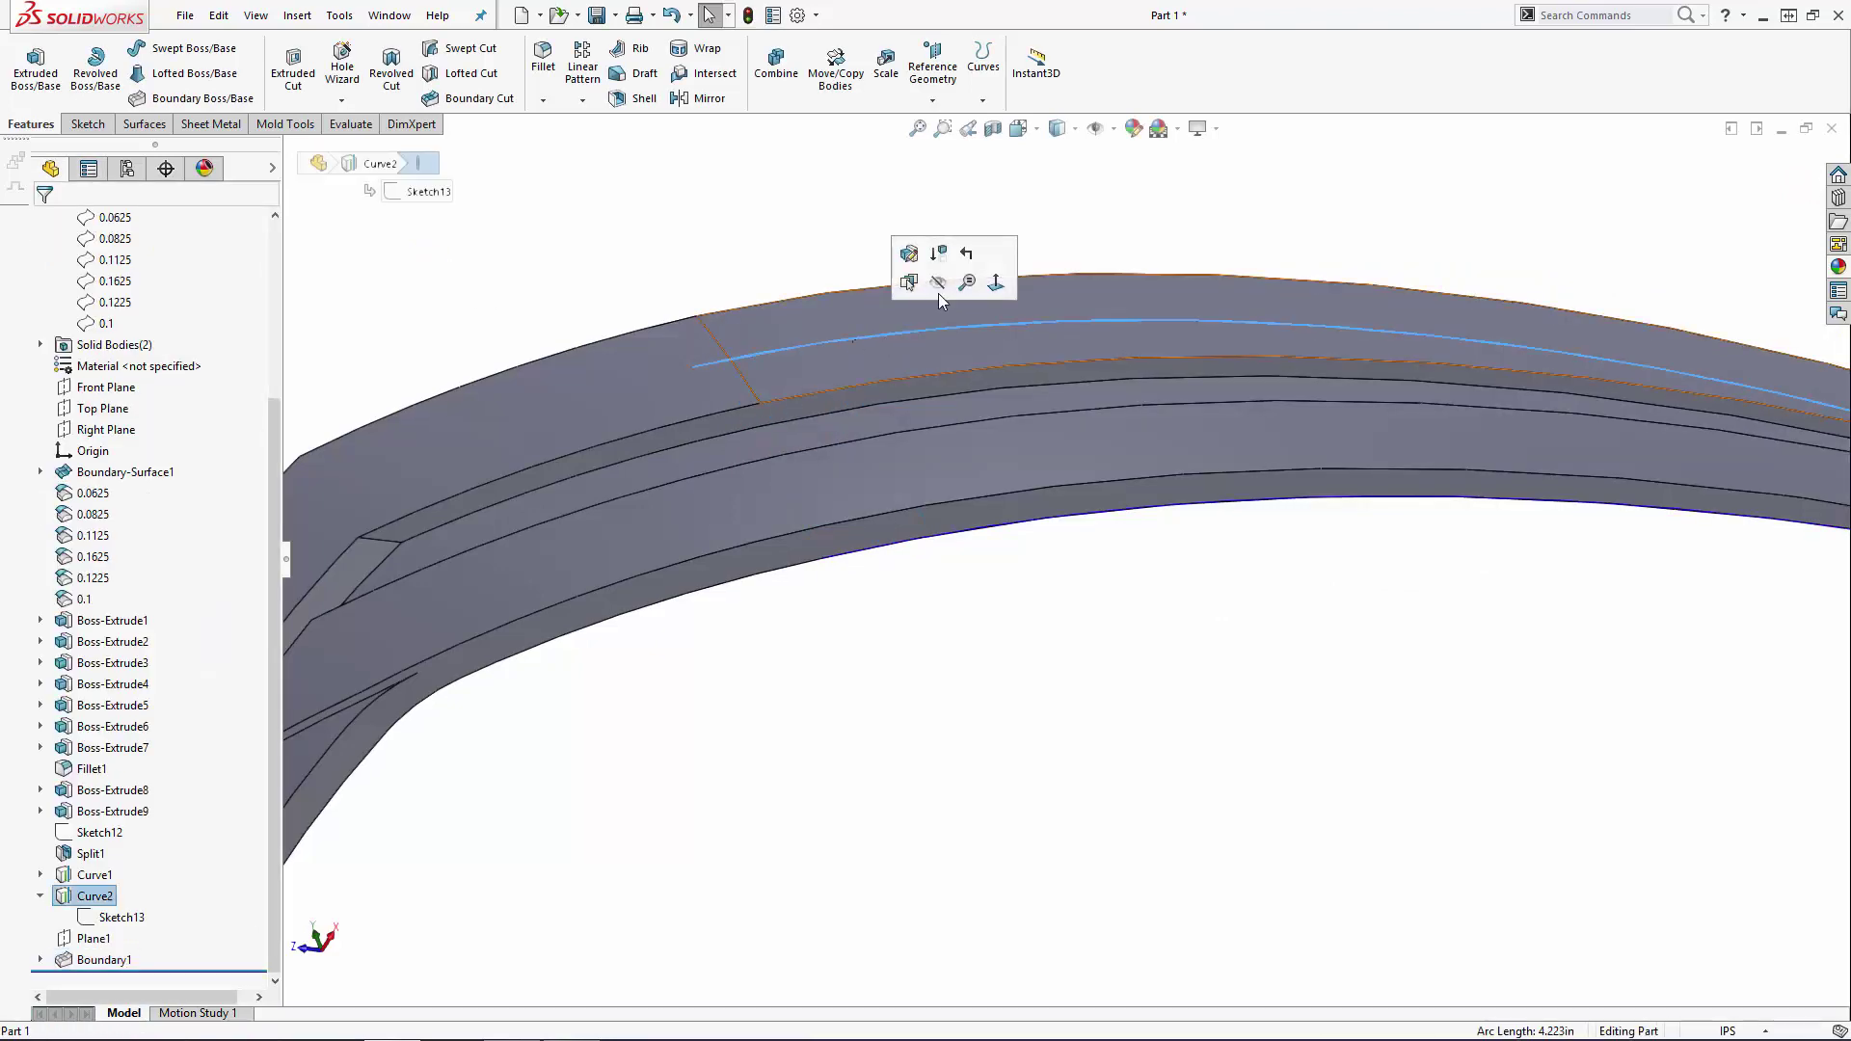
click(940, 290)
scroll(1165, 602, up, 3)
scroll(1169, 610, up, 2)
mouse_move(1137, 666)
middle_down()
mouse_move(1128, 818)
mouse_move(1293, 819)
mouse_move(1202, 650)
mouse_move(1227, 641)
mouse_move(1211, 822)
middle_up()
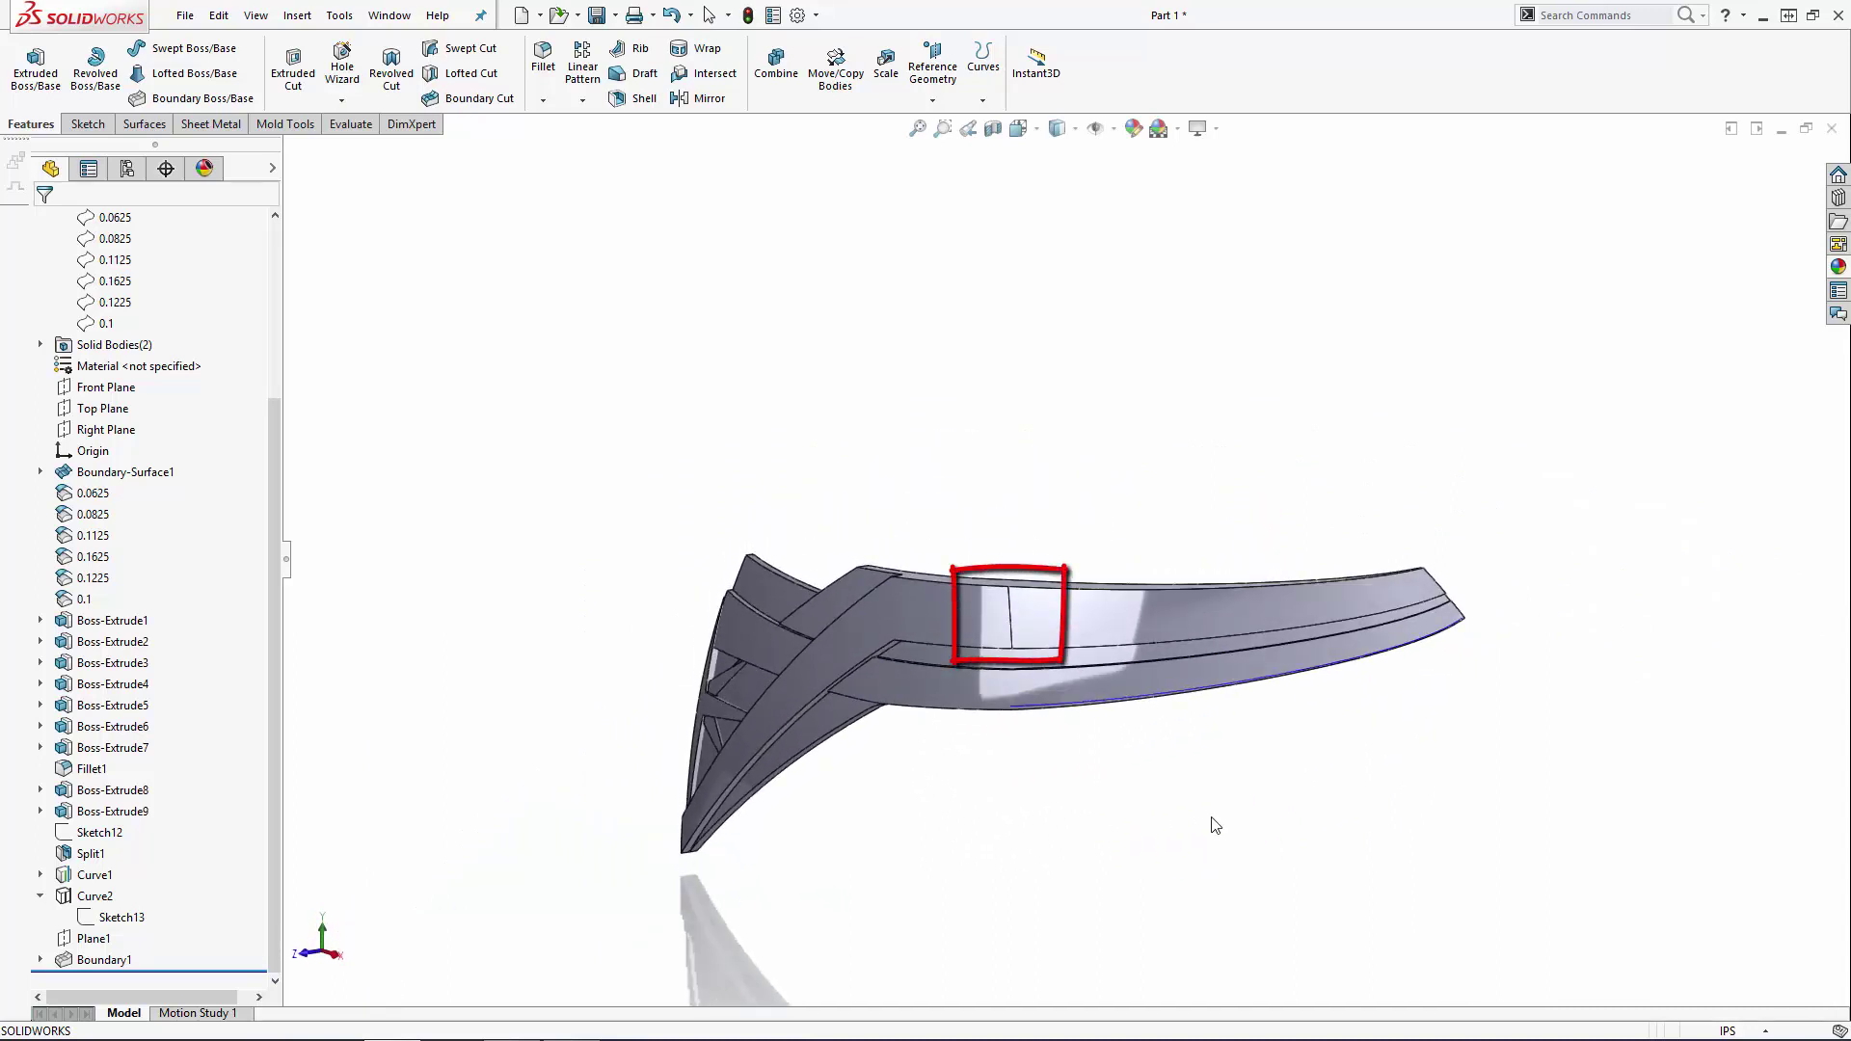
click(92, 877)
click(174, 824)
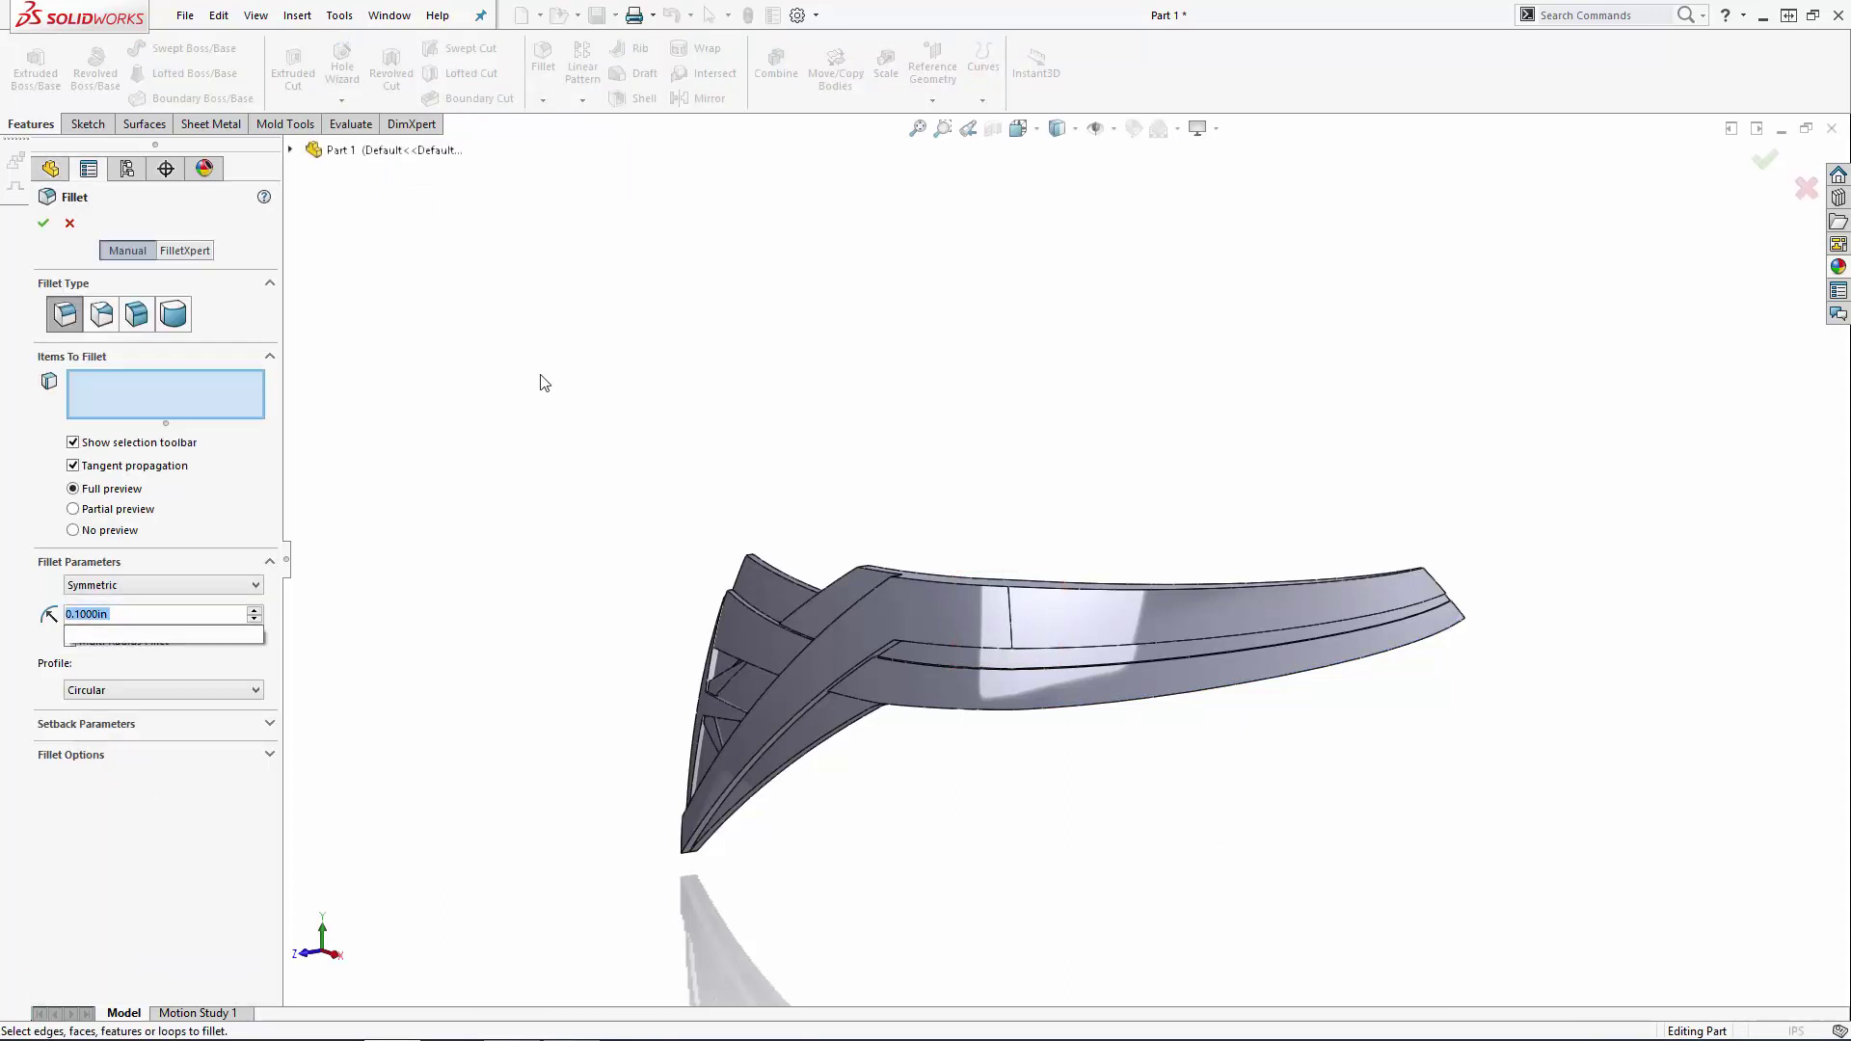
Step: Fillet the vertical seam edge between the front band and the side band with a 2 in radius
click(1011, 607)
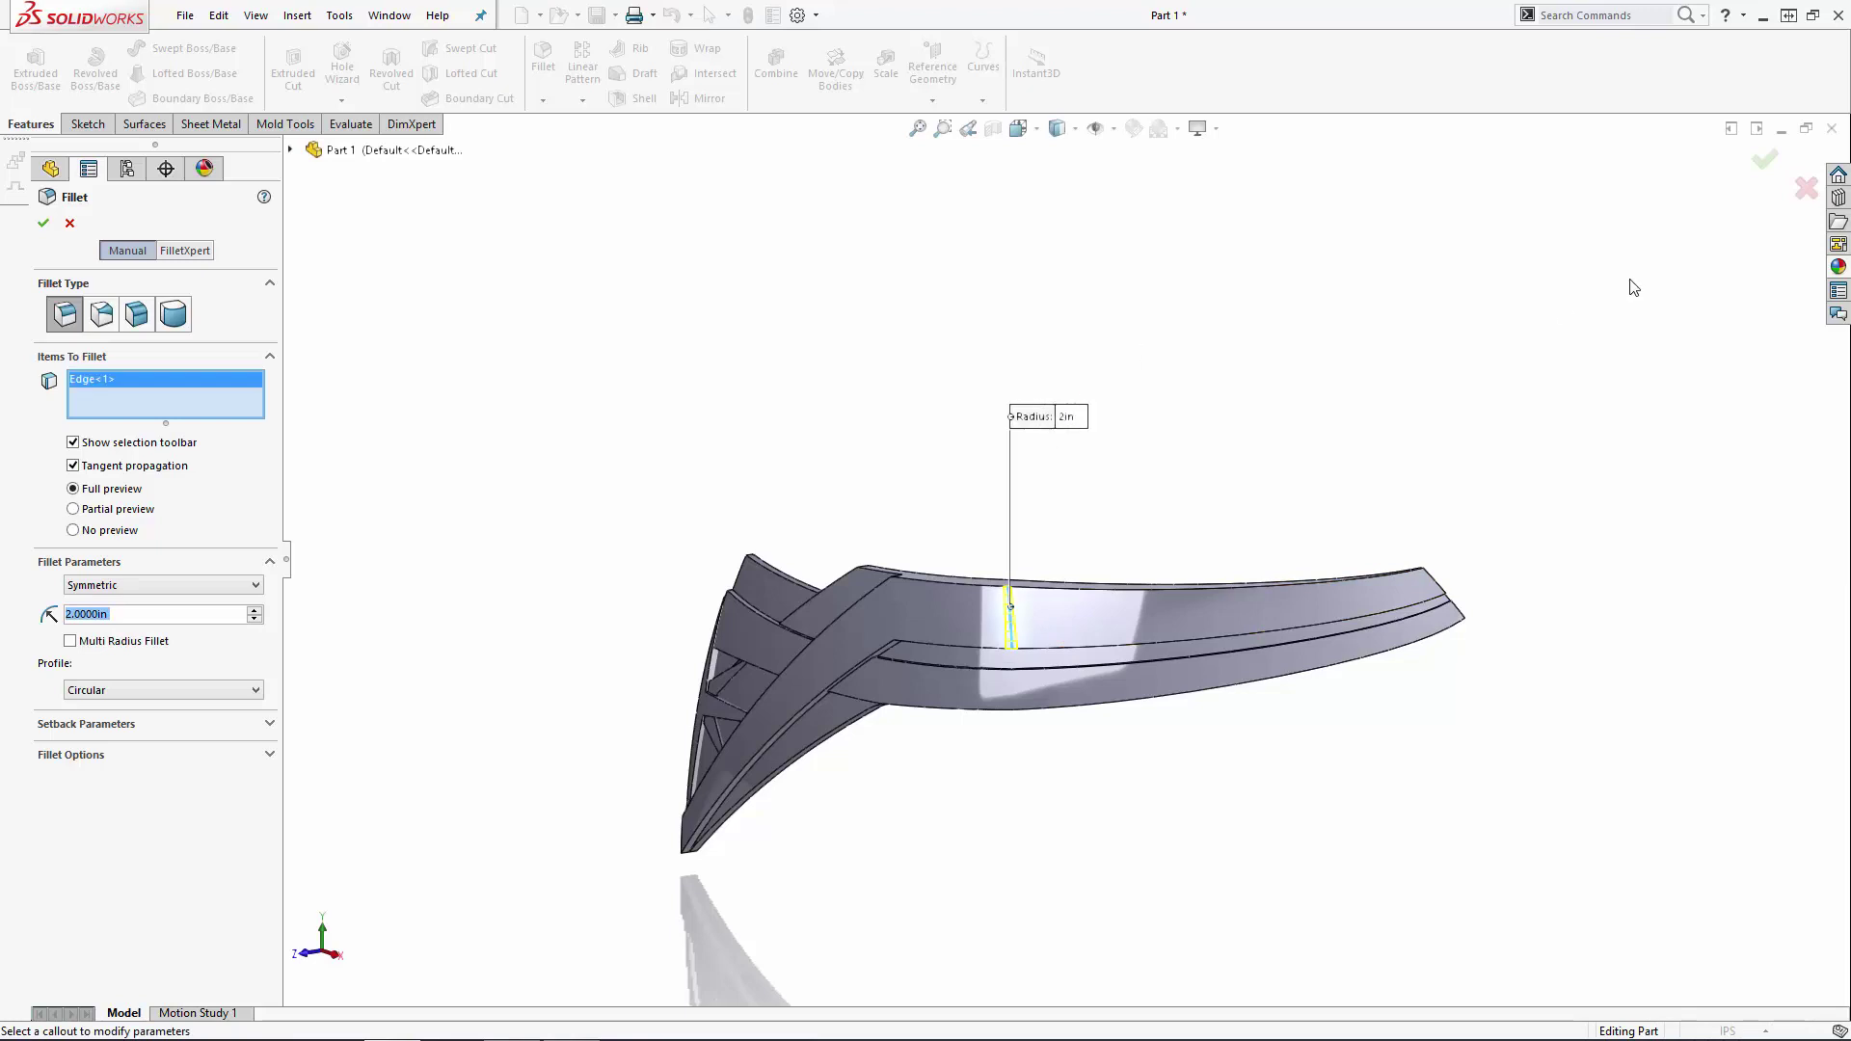
key(Return)
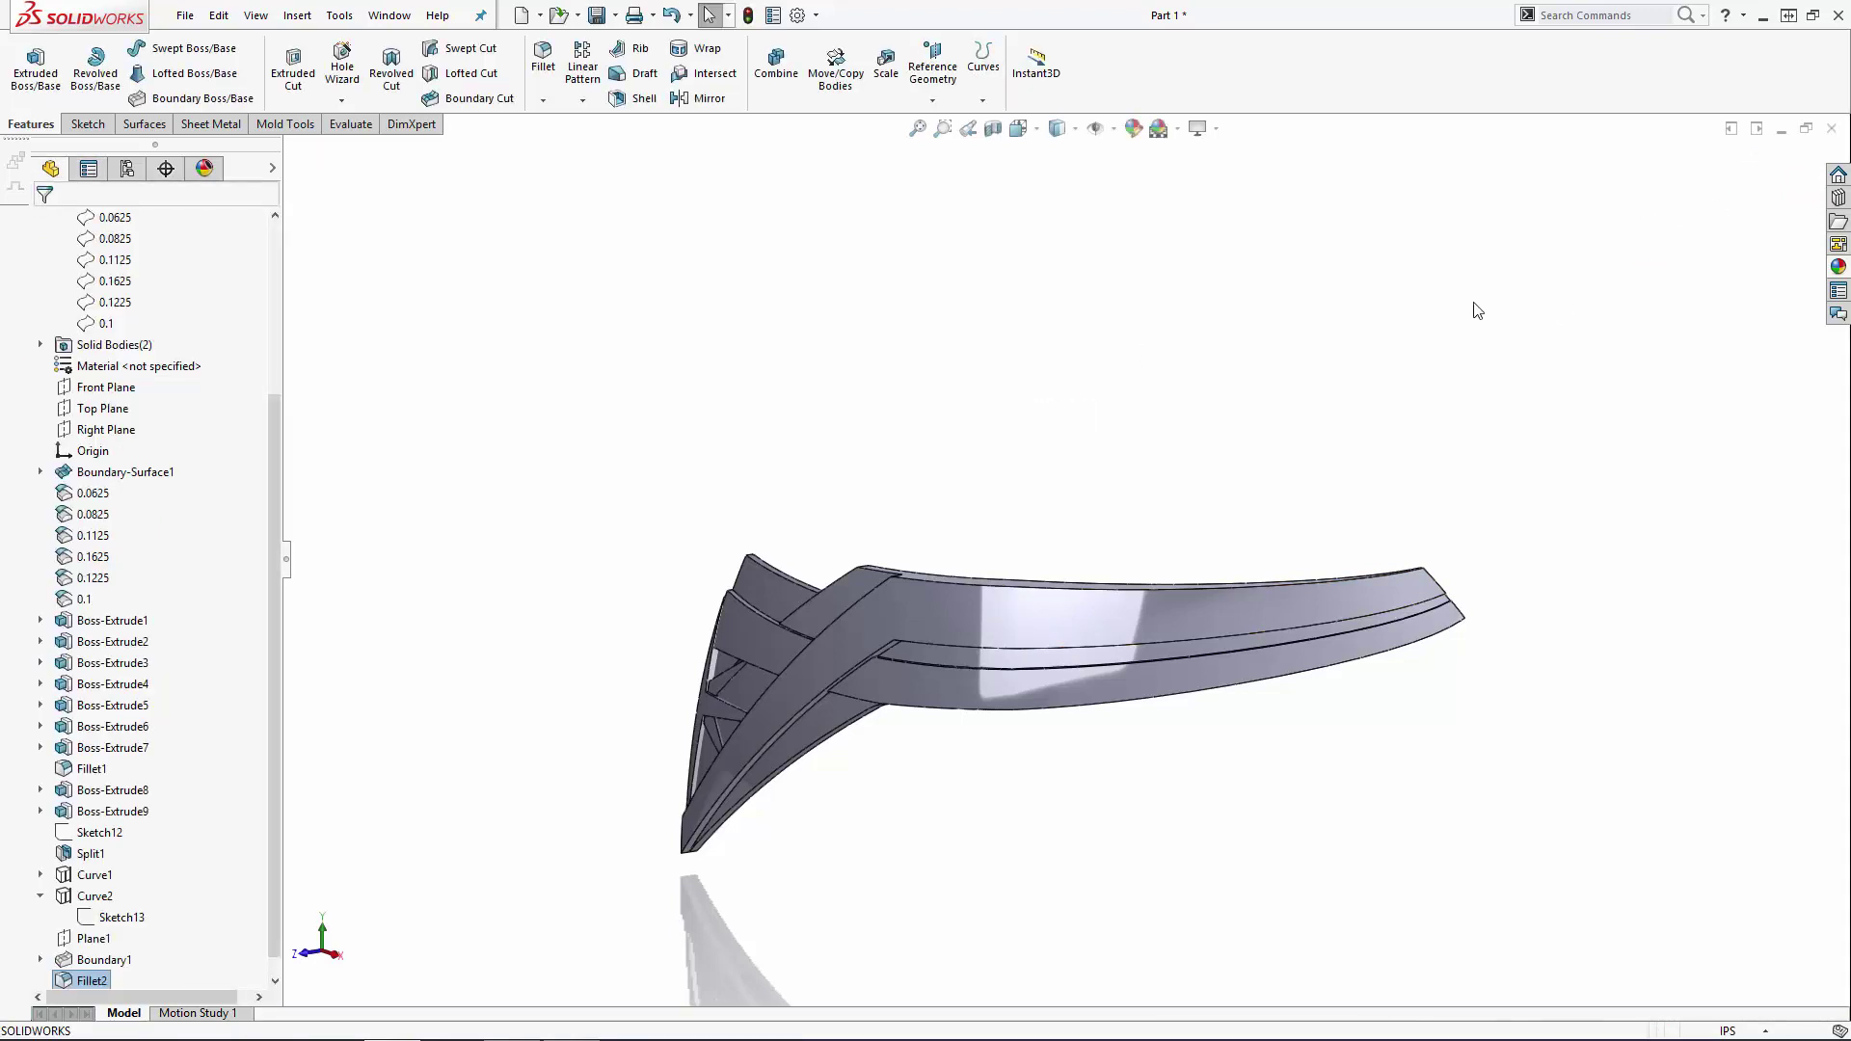
Step: Start a 0.02 in by 45° chamfer on the two upper short strut-end edges inside the front lattice openings
click(543, 102)
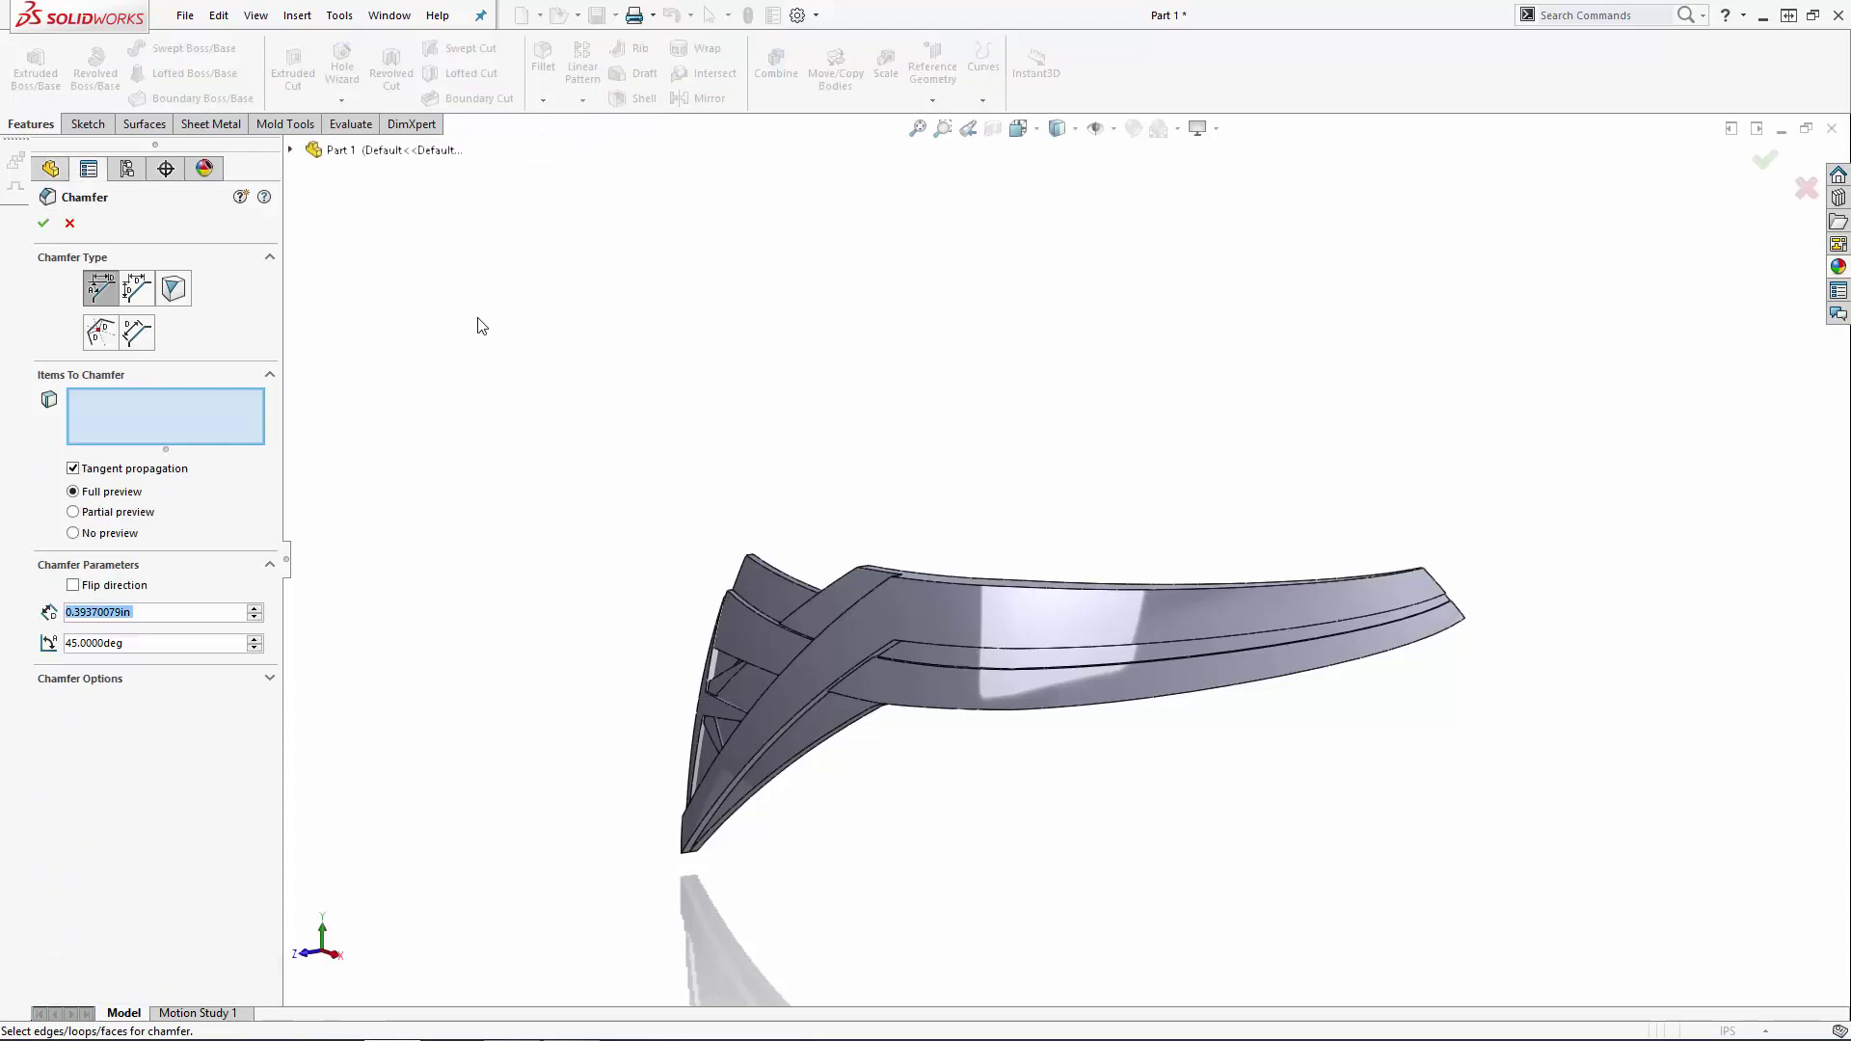
scroll(637, 511, up, 2)
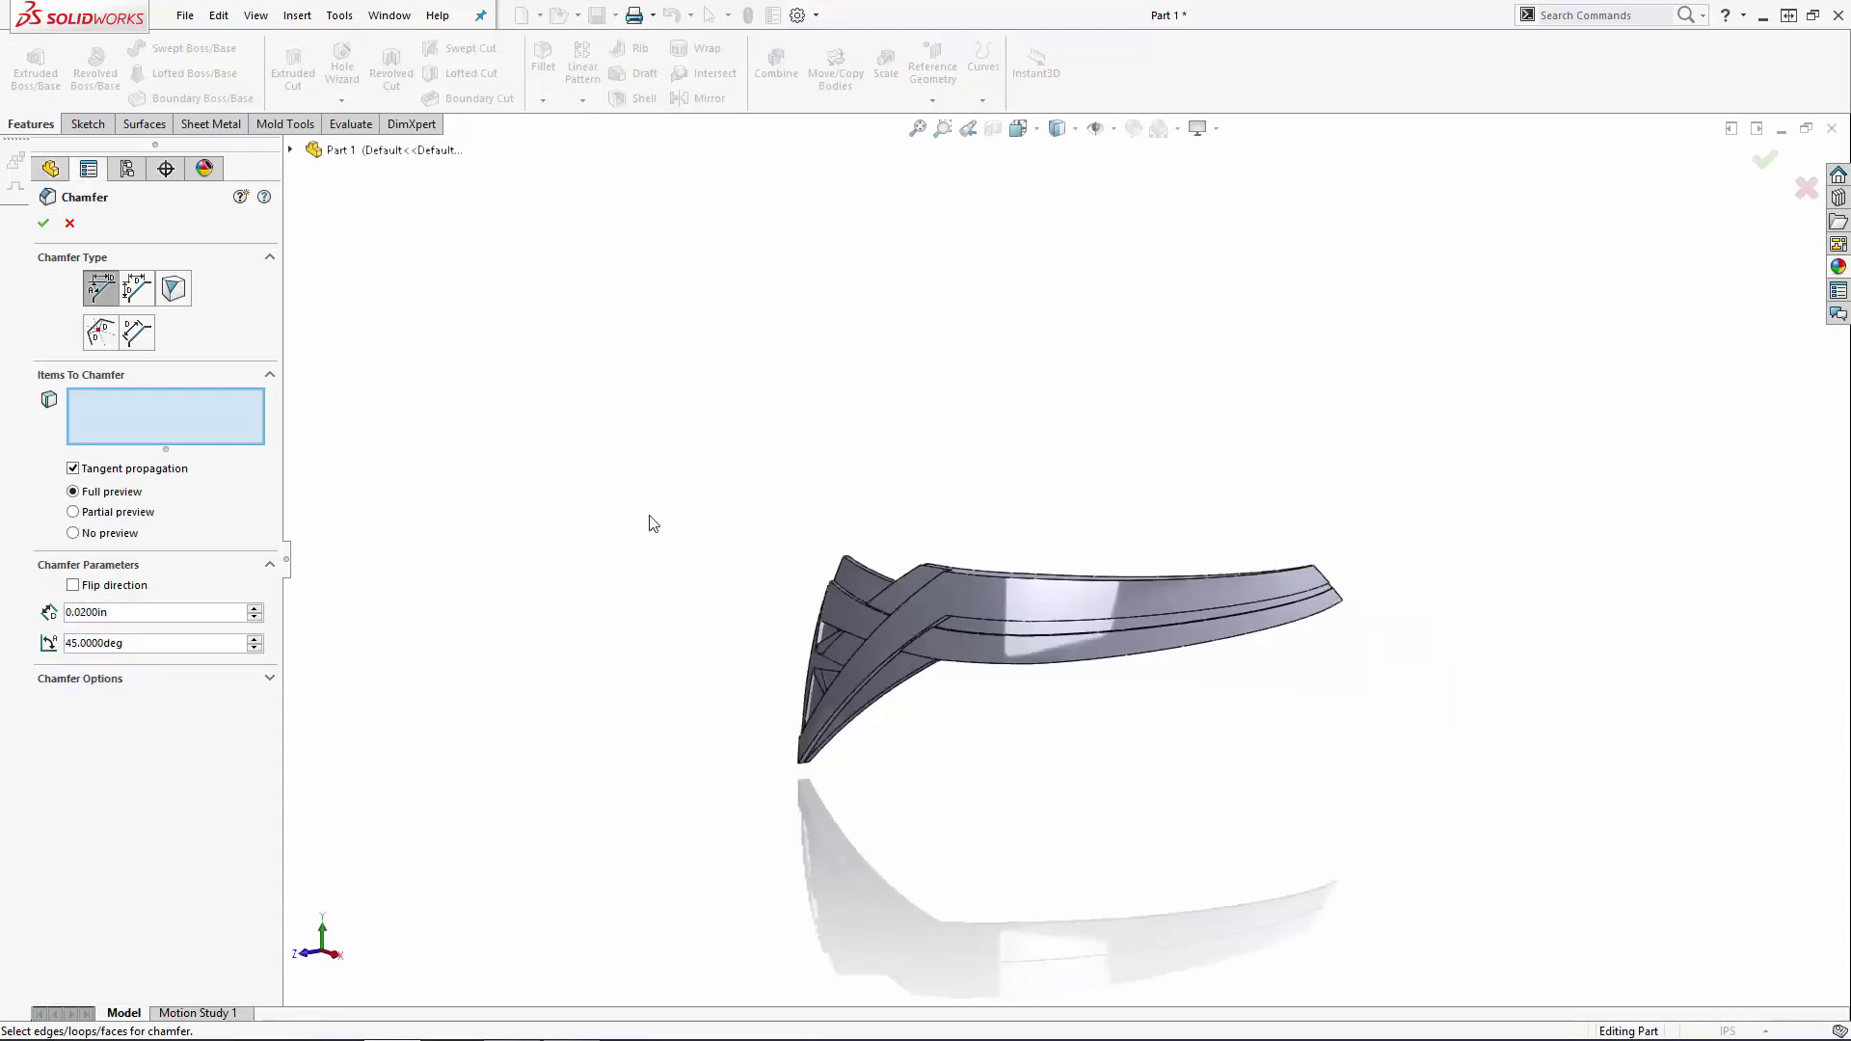
middle_drag(652, 524, 930, 534)
scroll(1063, 632, down, 13)
scroll(997, 530, up, 3)
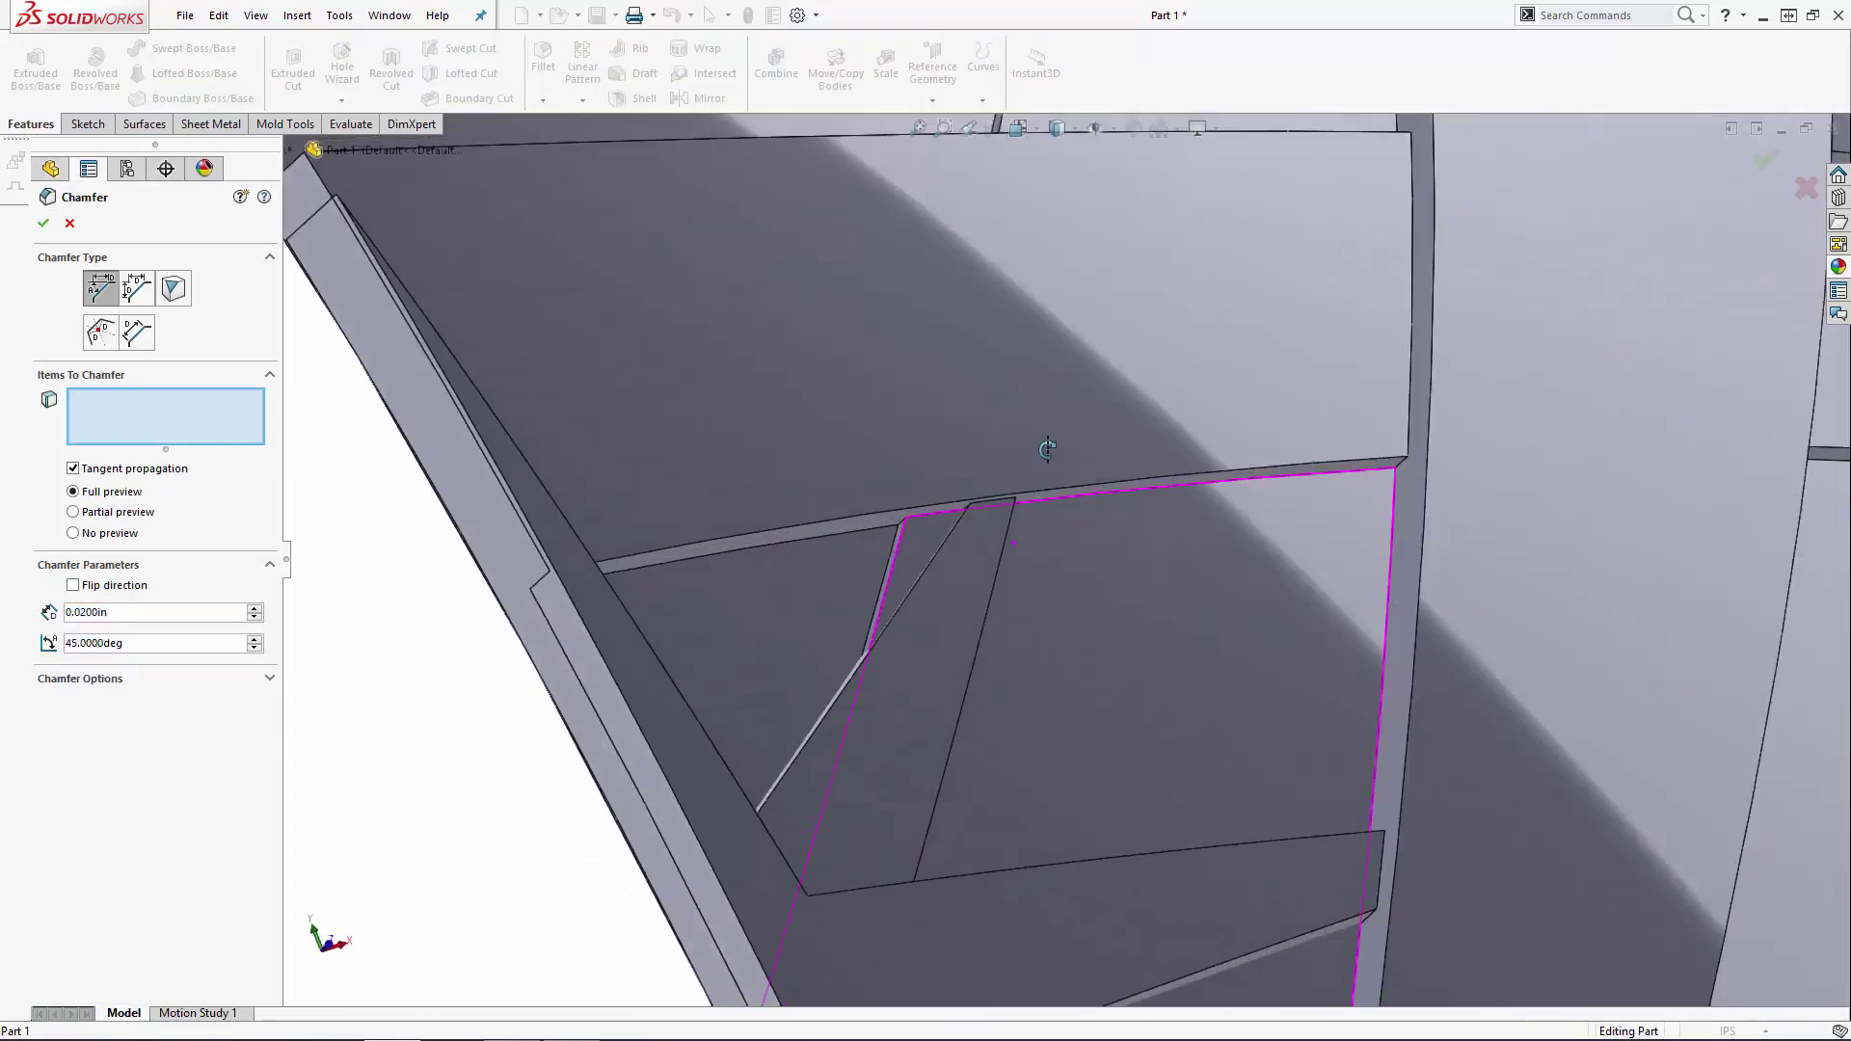
click(1001, 501)
click(1394, 865)
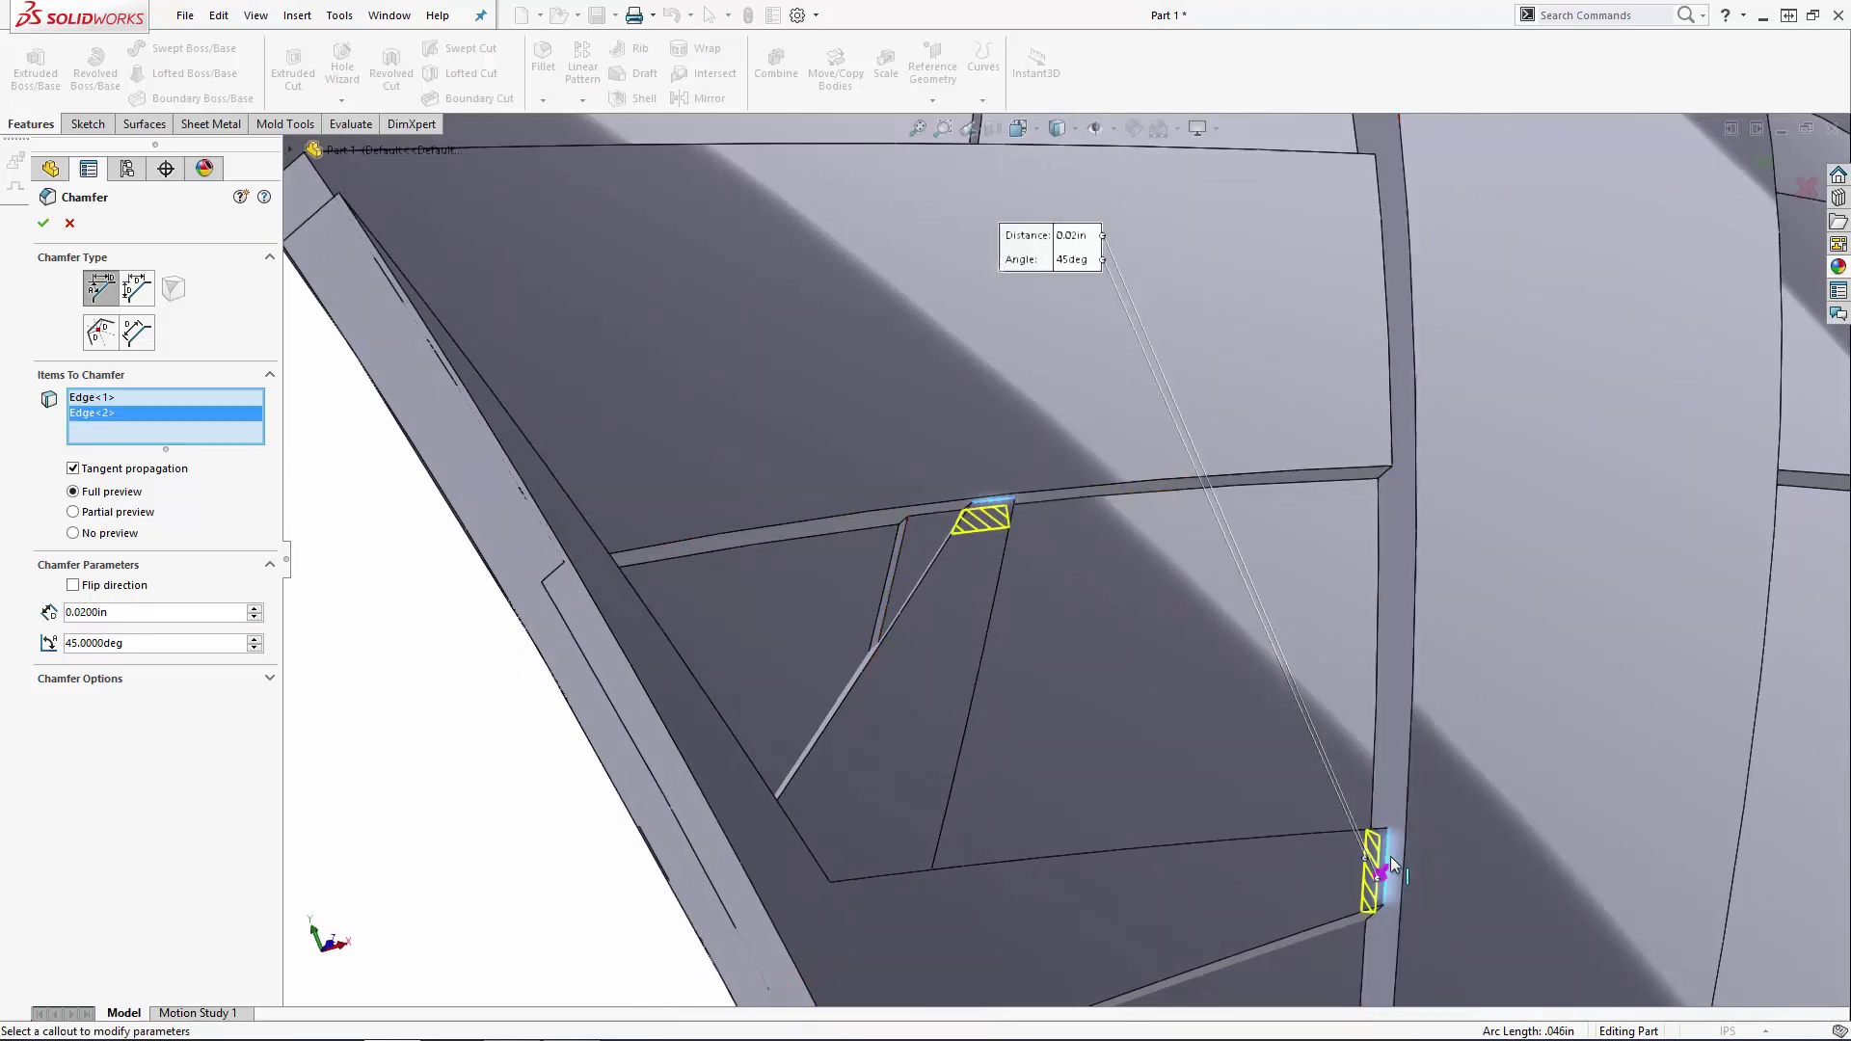
Step: Add the two lower short edges beside the diagonal band and complete the chamfer
scroll(1169, 911, down, 2)
click(1142, 889)
scroll(1085, 785, up, 3)
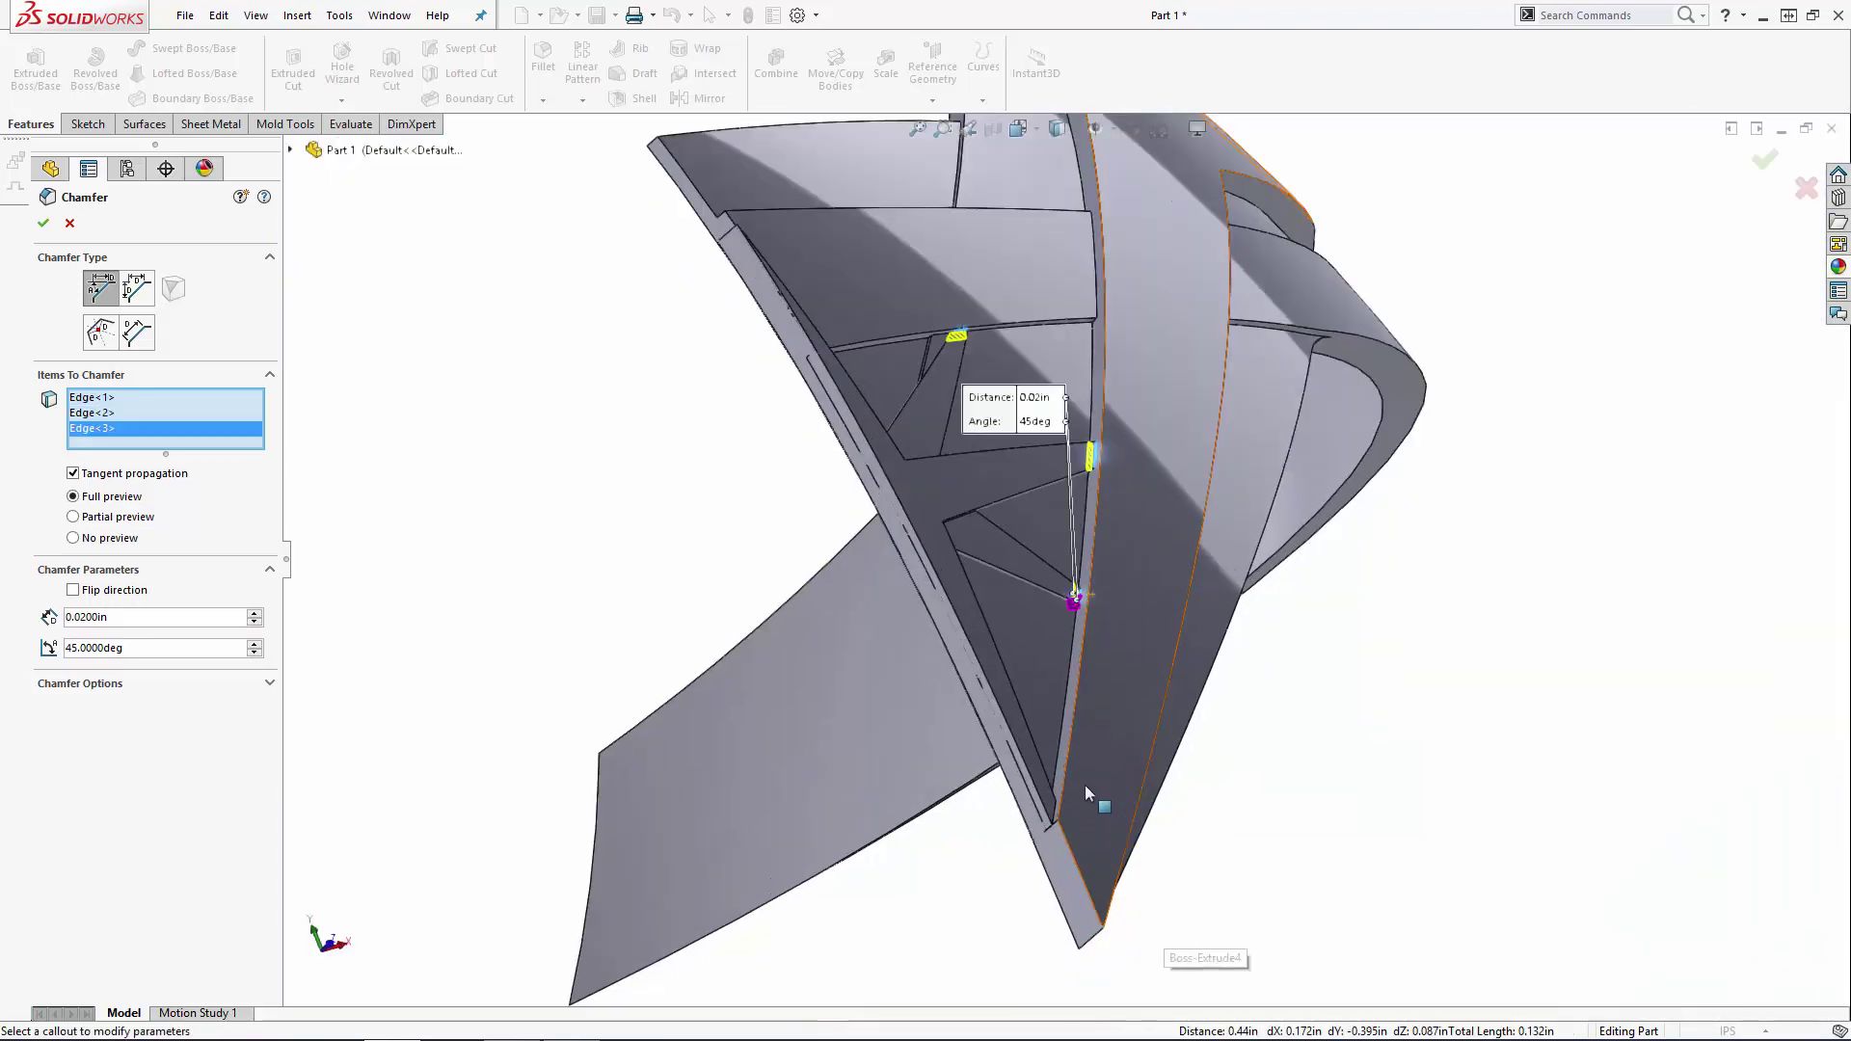
scroll(1043, 715, down, 5)
click(1018, 704)
scroll(1018, 704, up, 6)
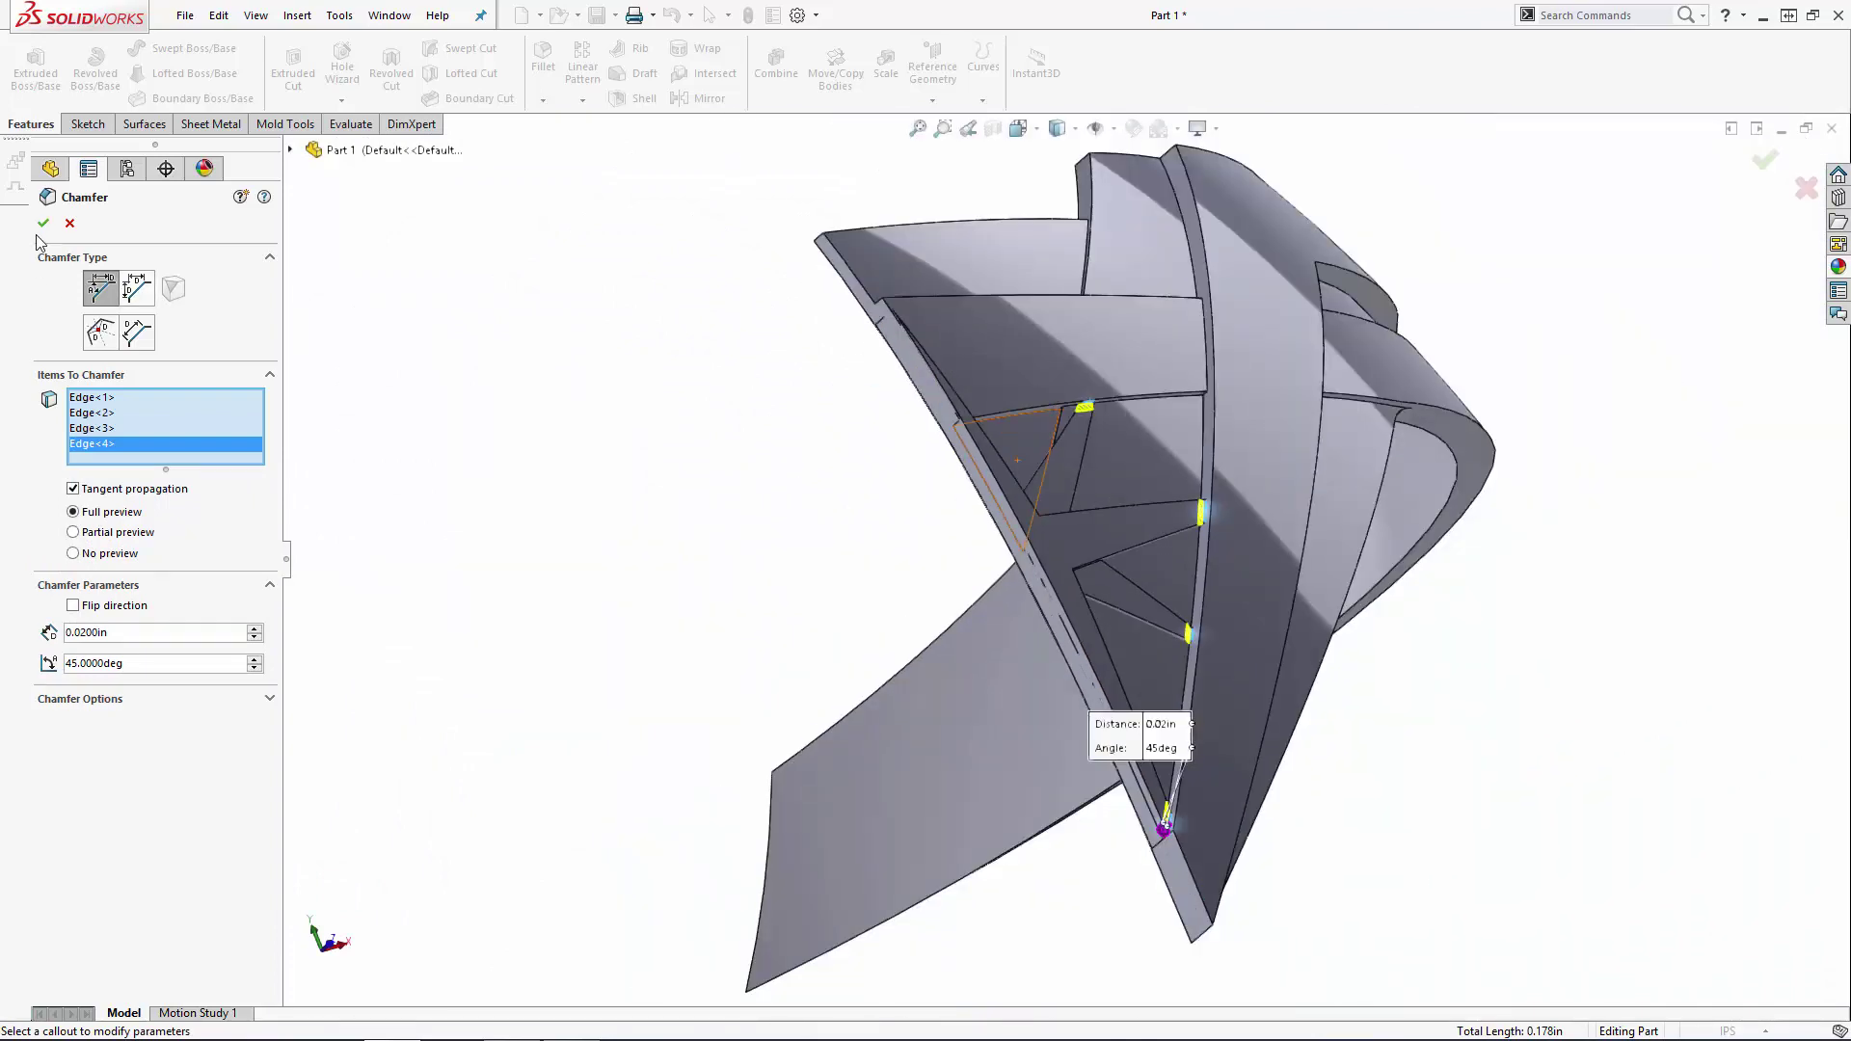
click(43, 223)
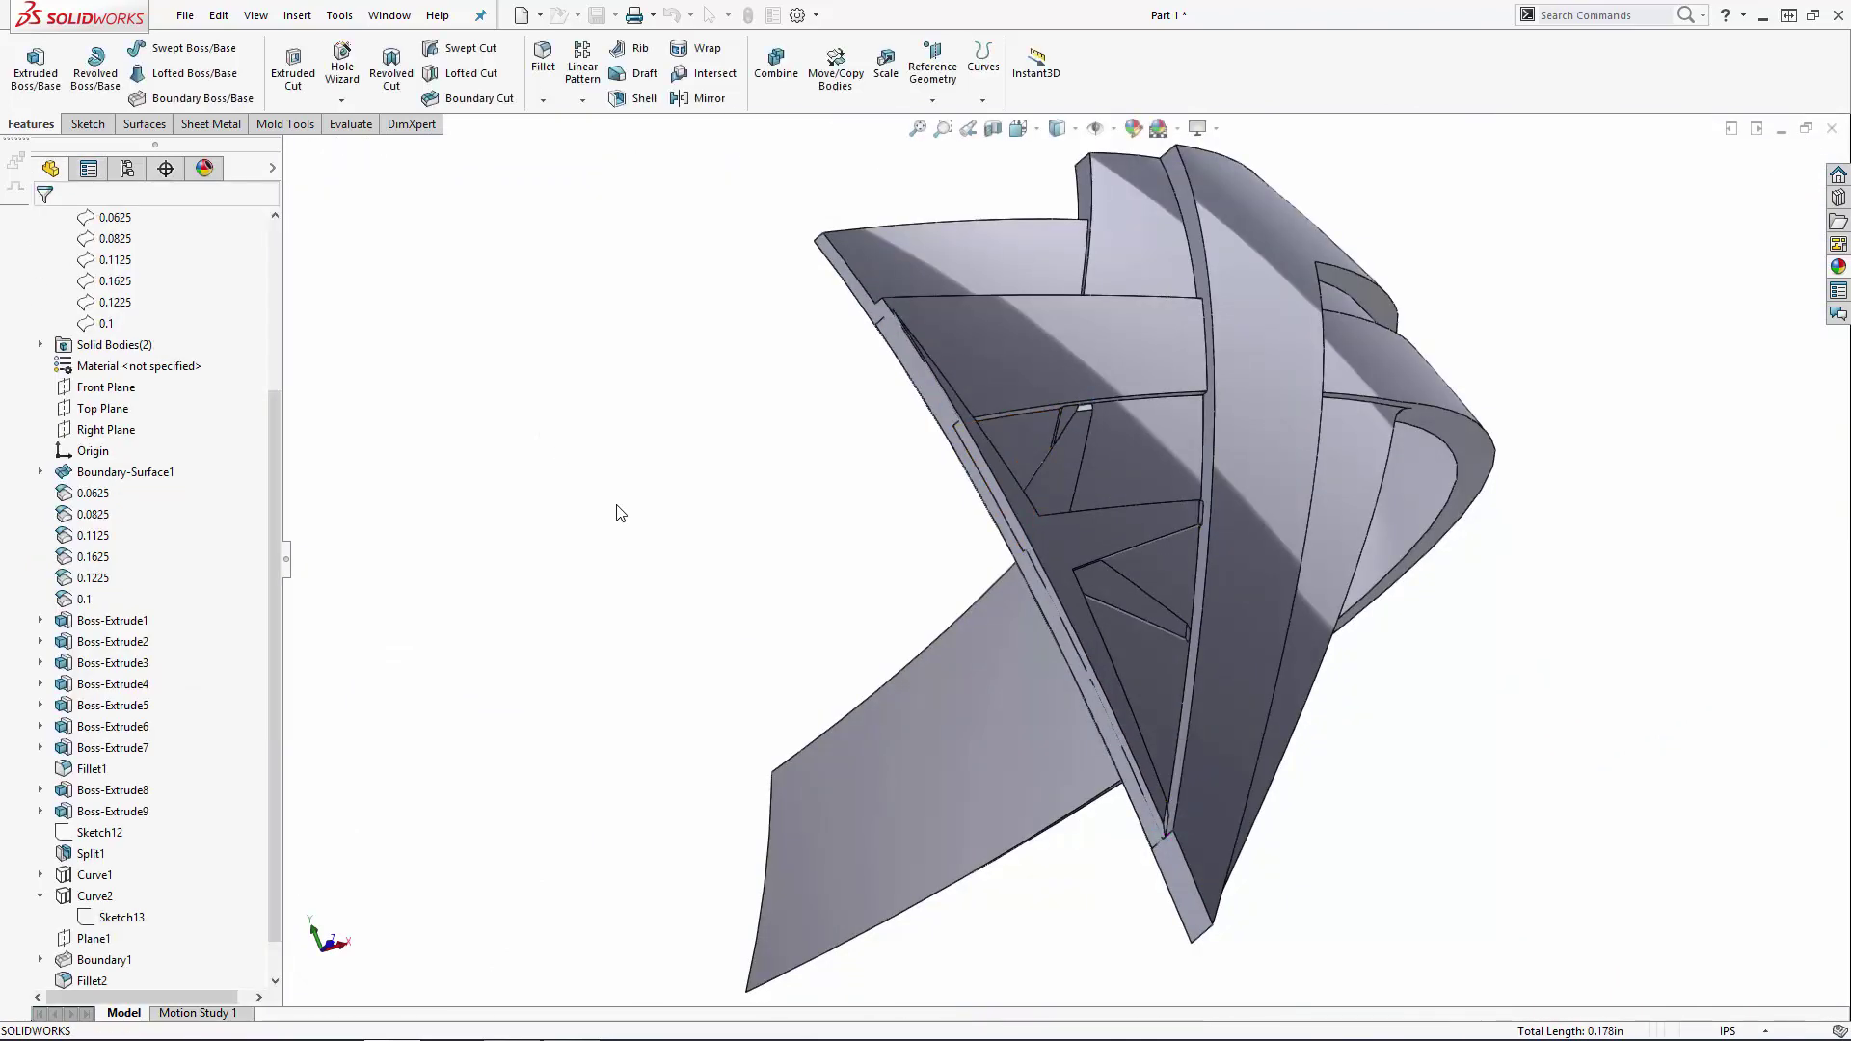
Step: Start a second 0.02 in by 45° chamfer on the diagonal band's two long edges and the adjoining upper band edges
click(543, 99)
click(571, 152)
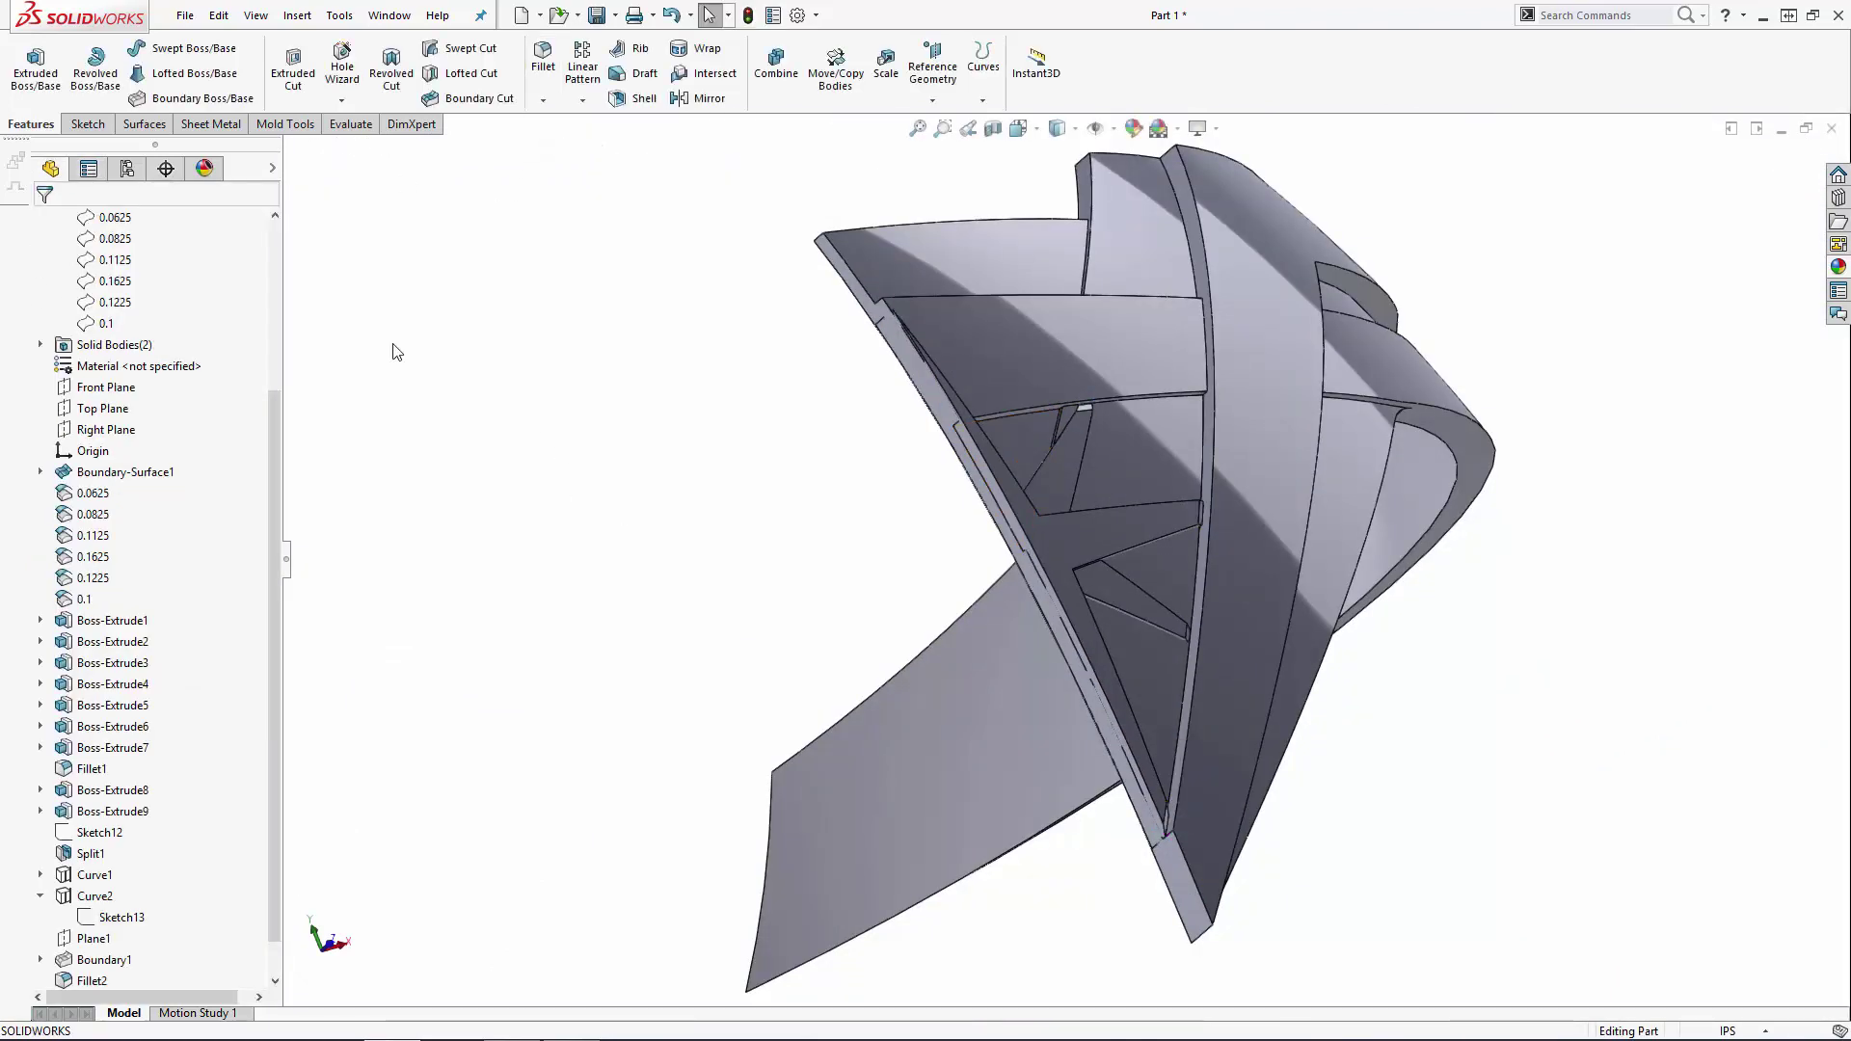
click(1201, 629)
click(1301, 562)
click(1334, 274)
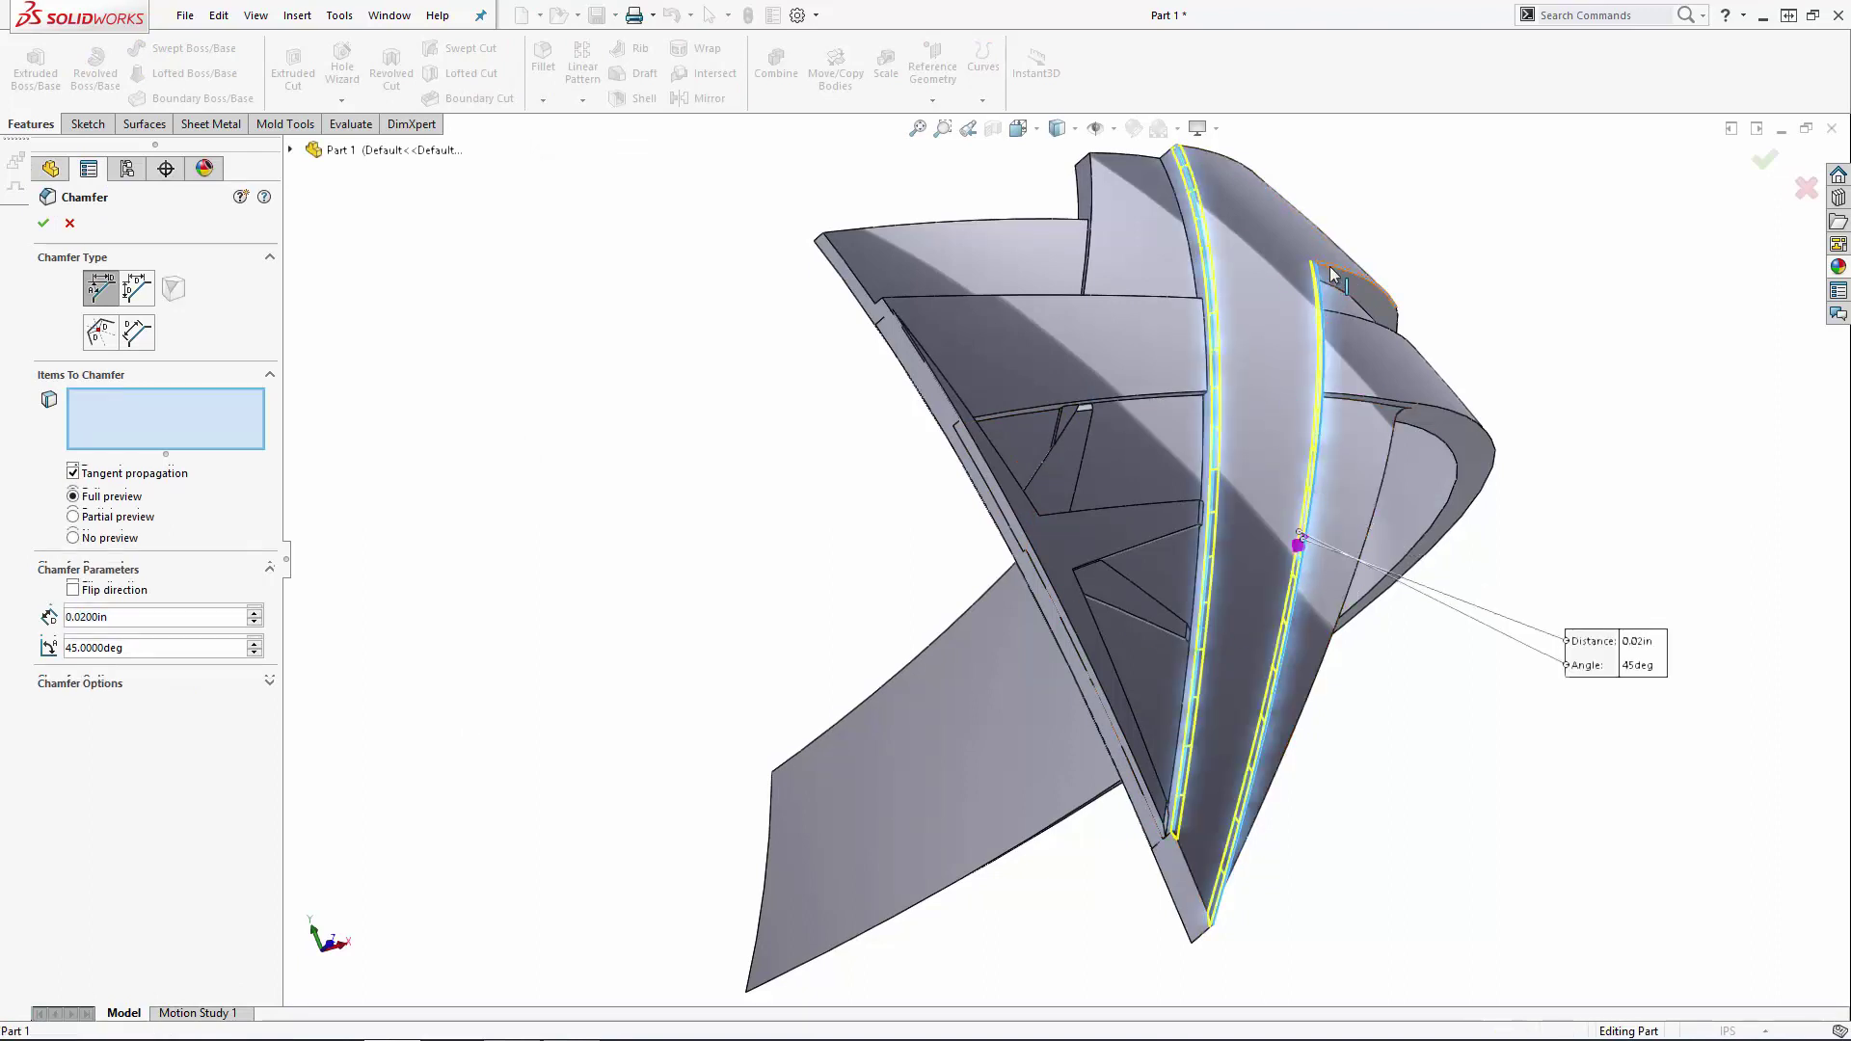
click(1125, 154)
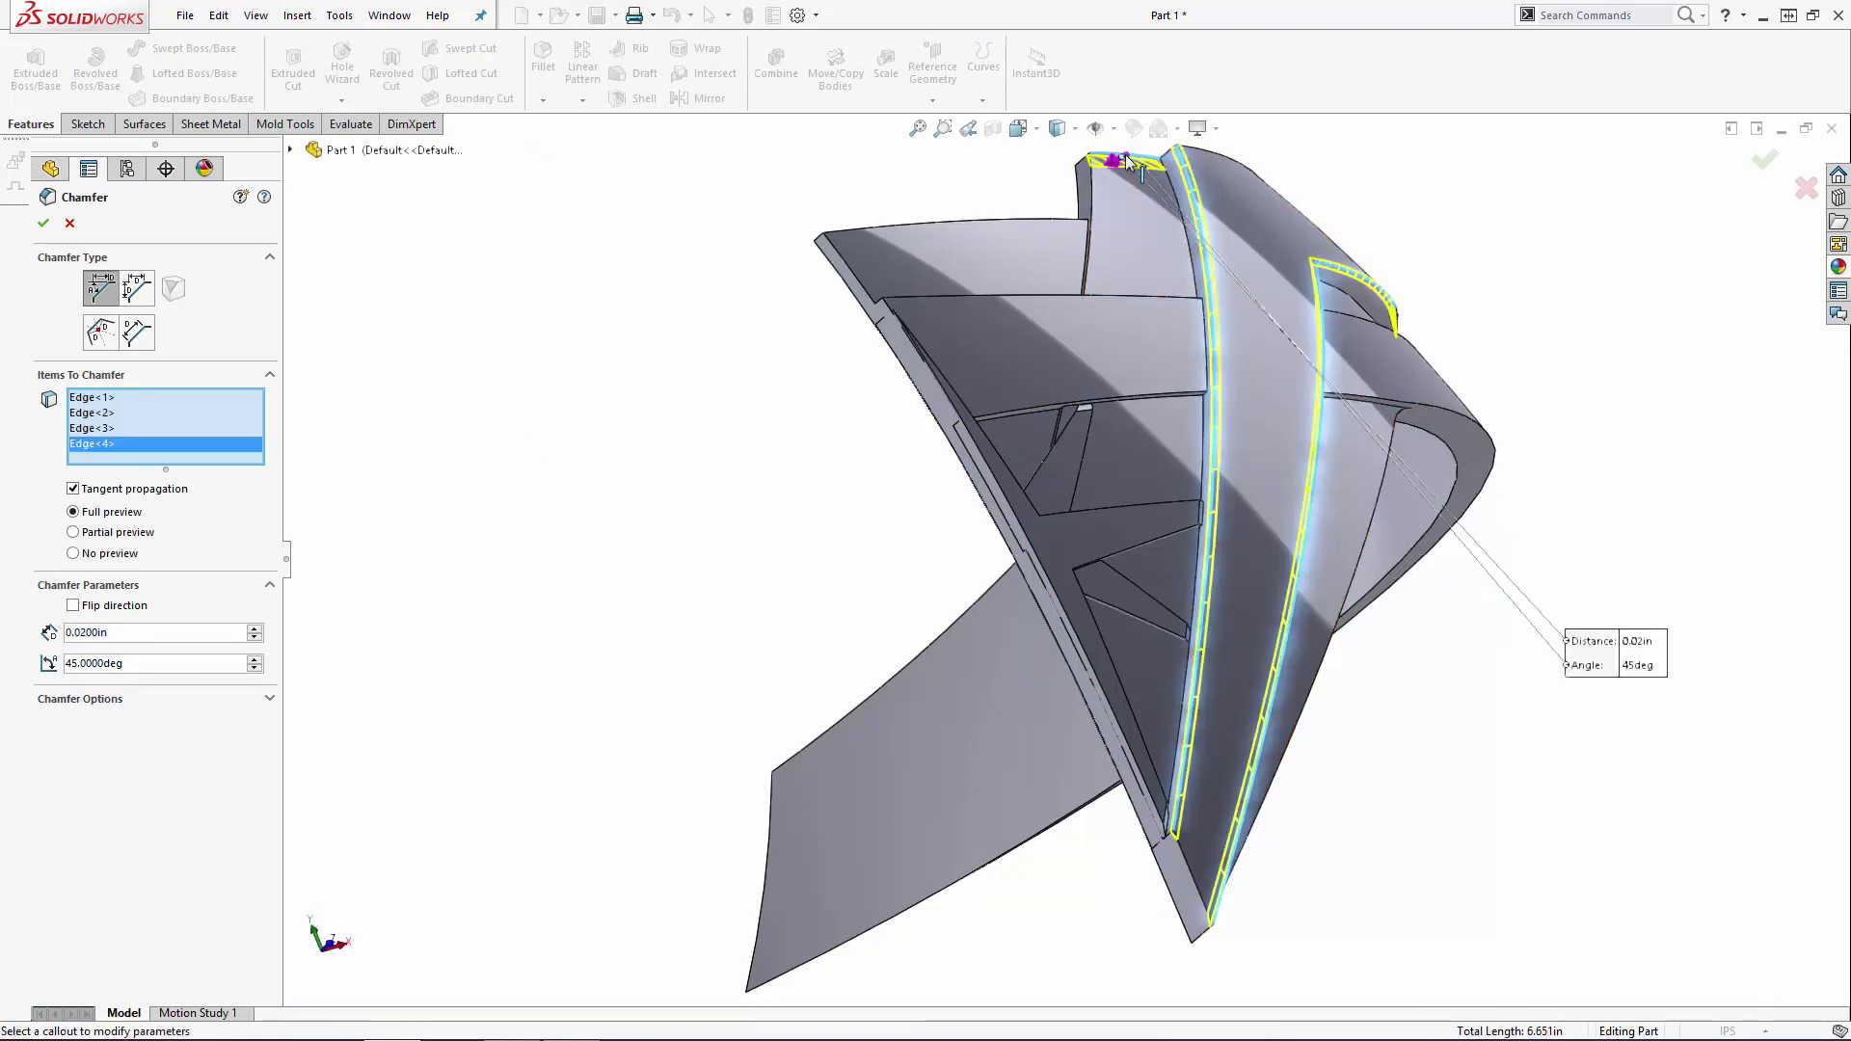
click(1203, 152)
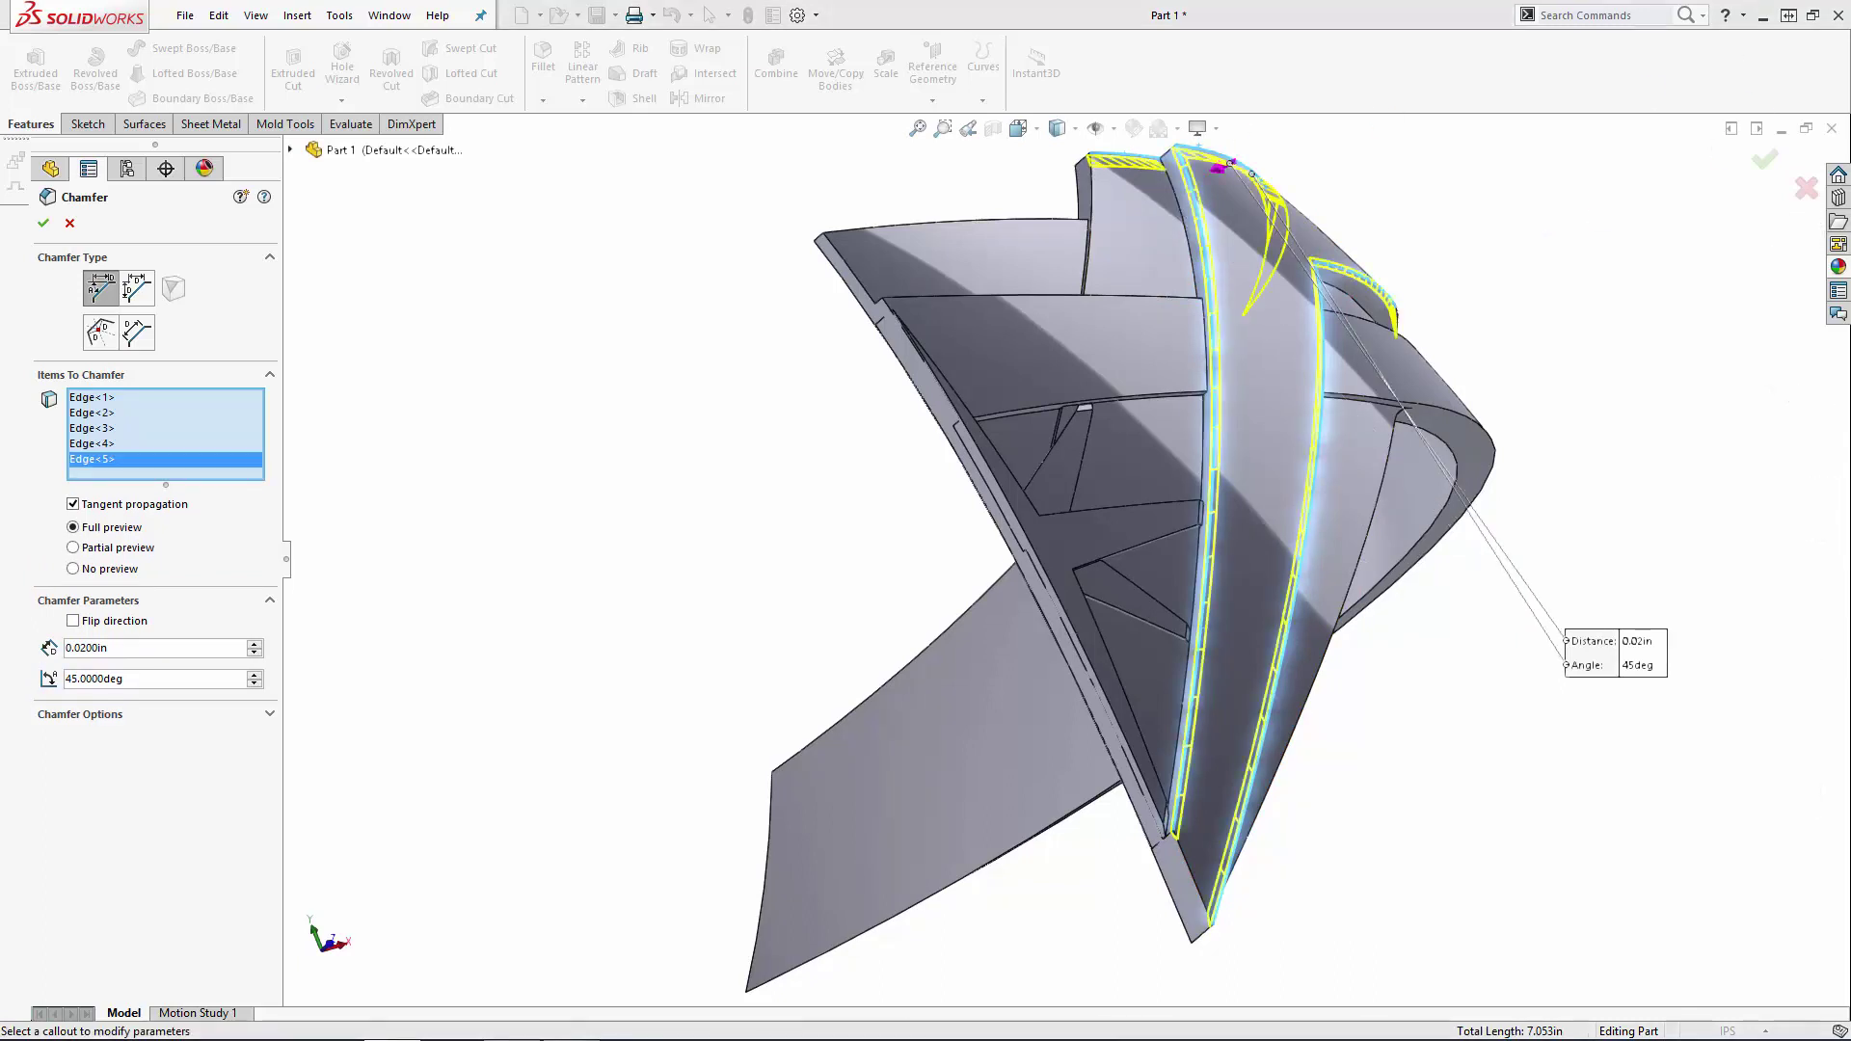
Step: Add the crossing front bands' edges and the front band's lower and step edges to the chamfer selection
click(1095, 188)
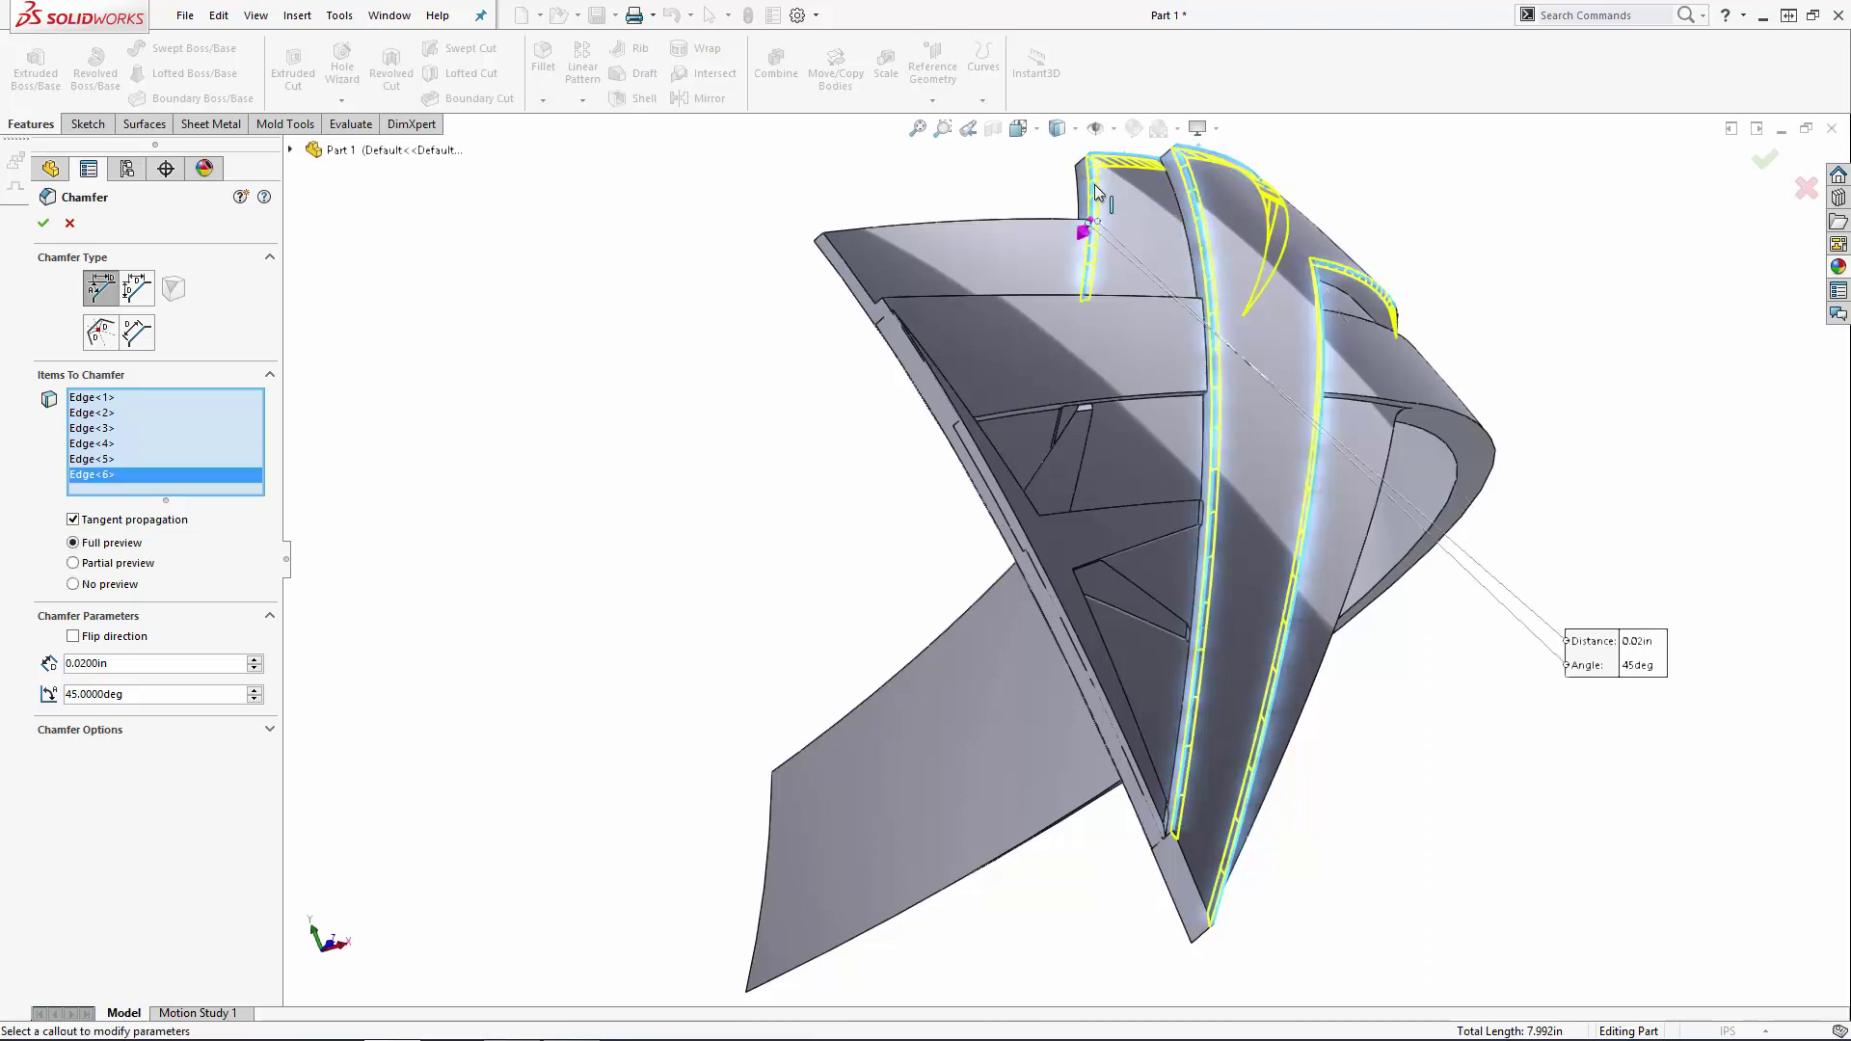
click(965, 299)
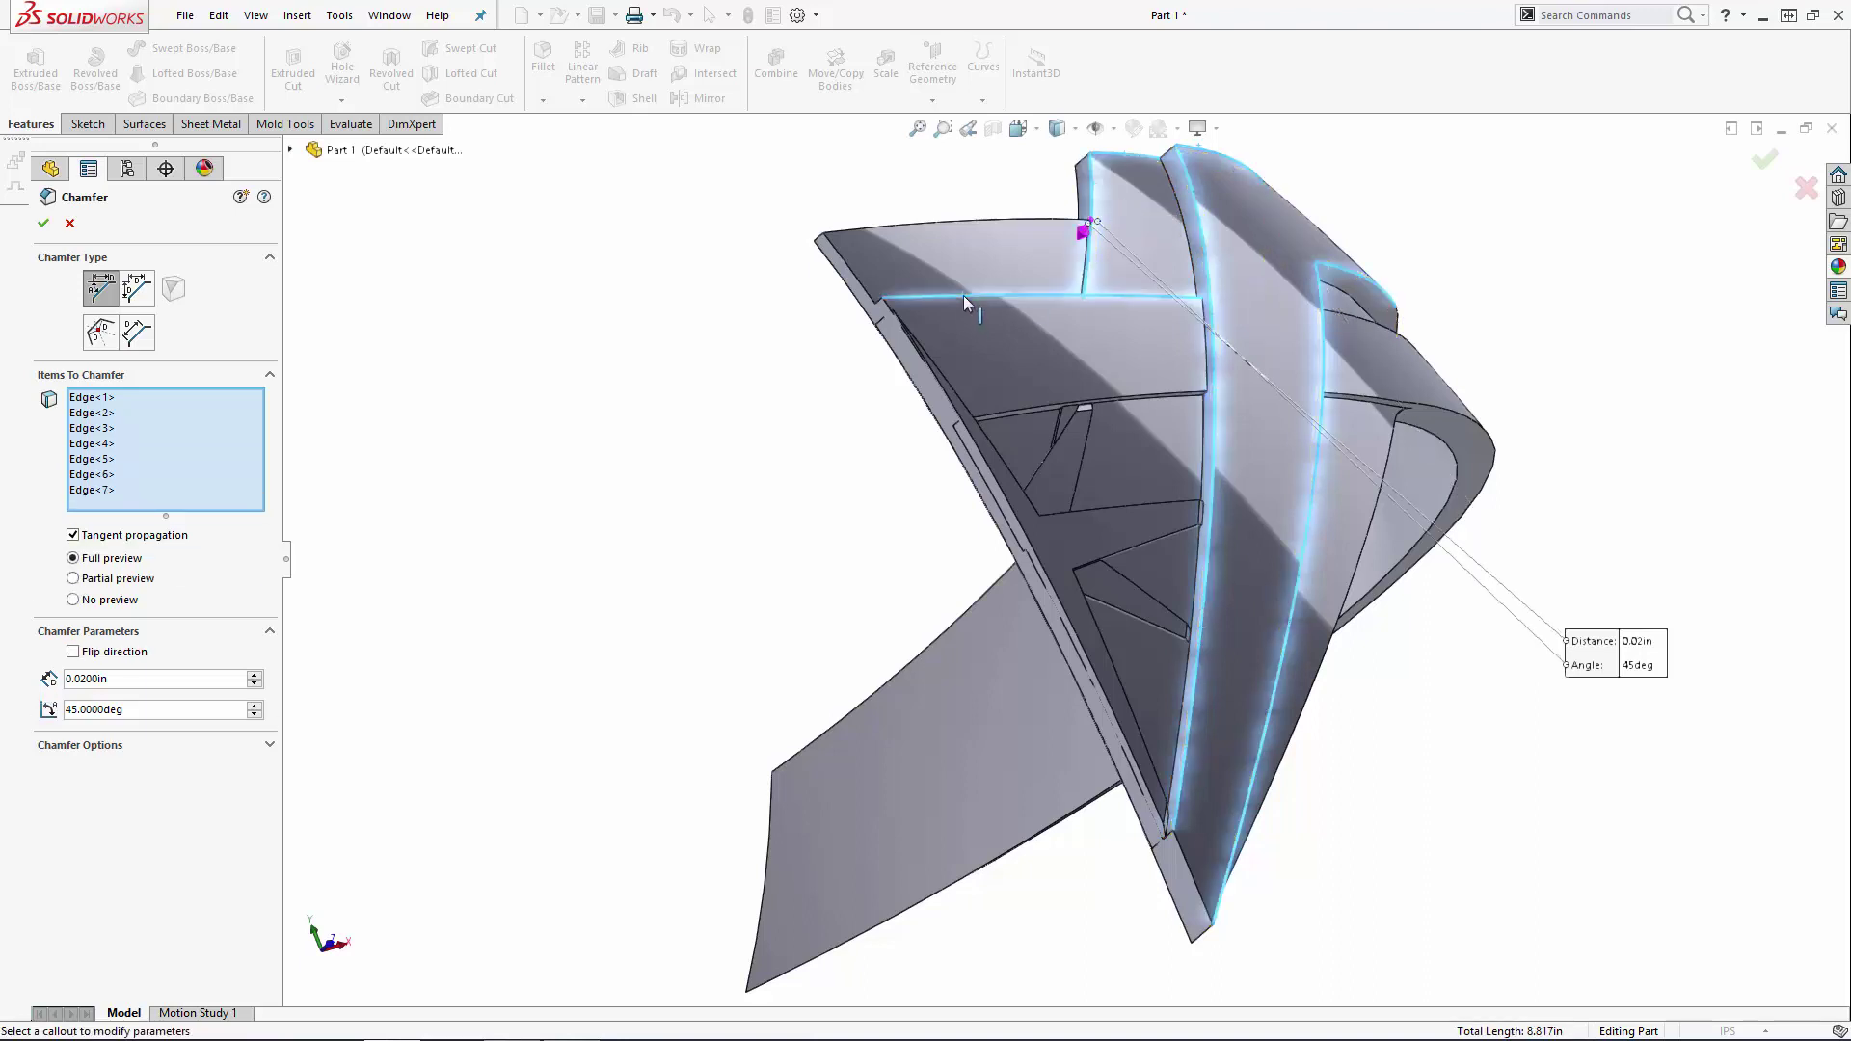
click(1001, 413)
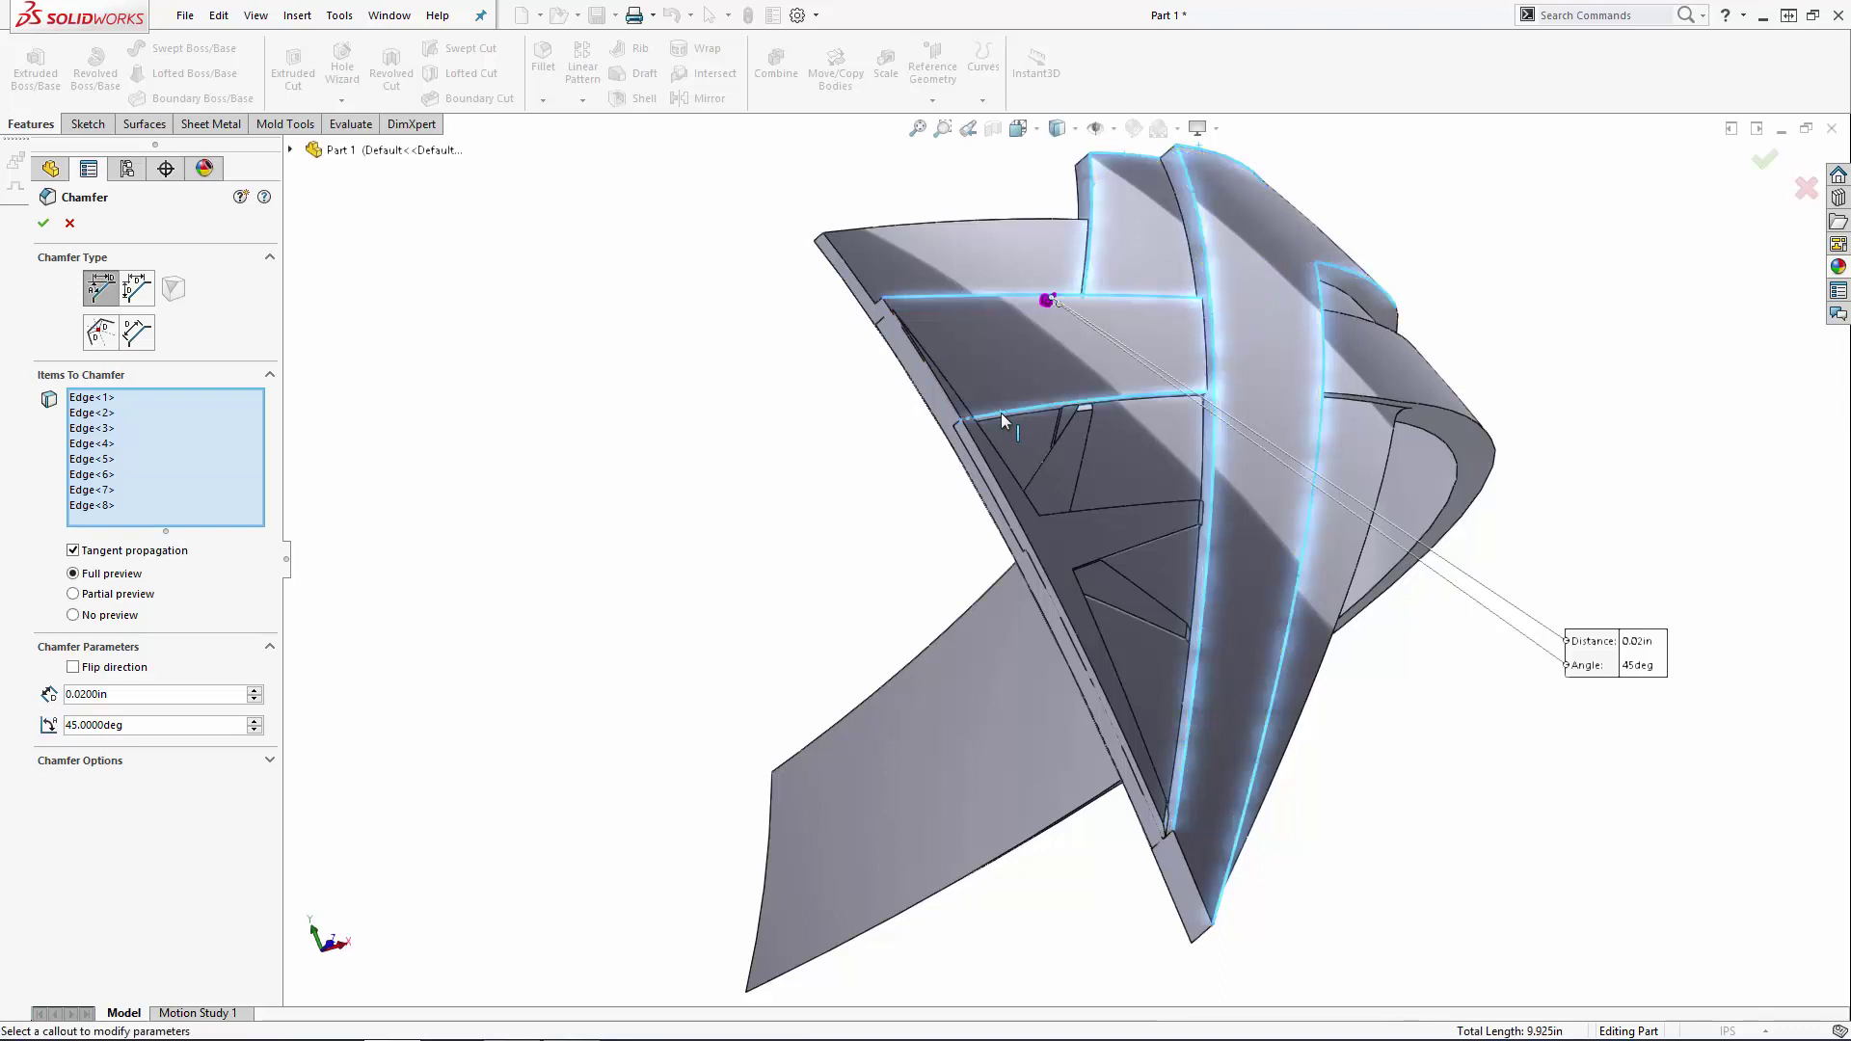
click(1385, 397)
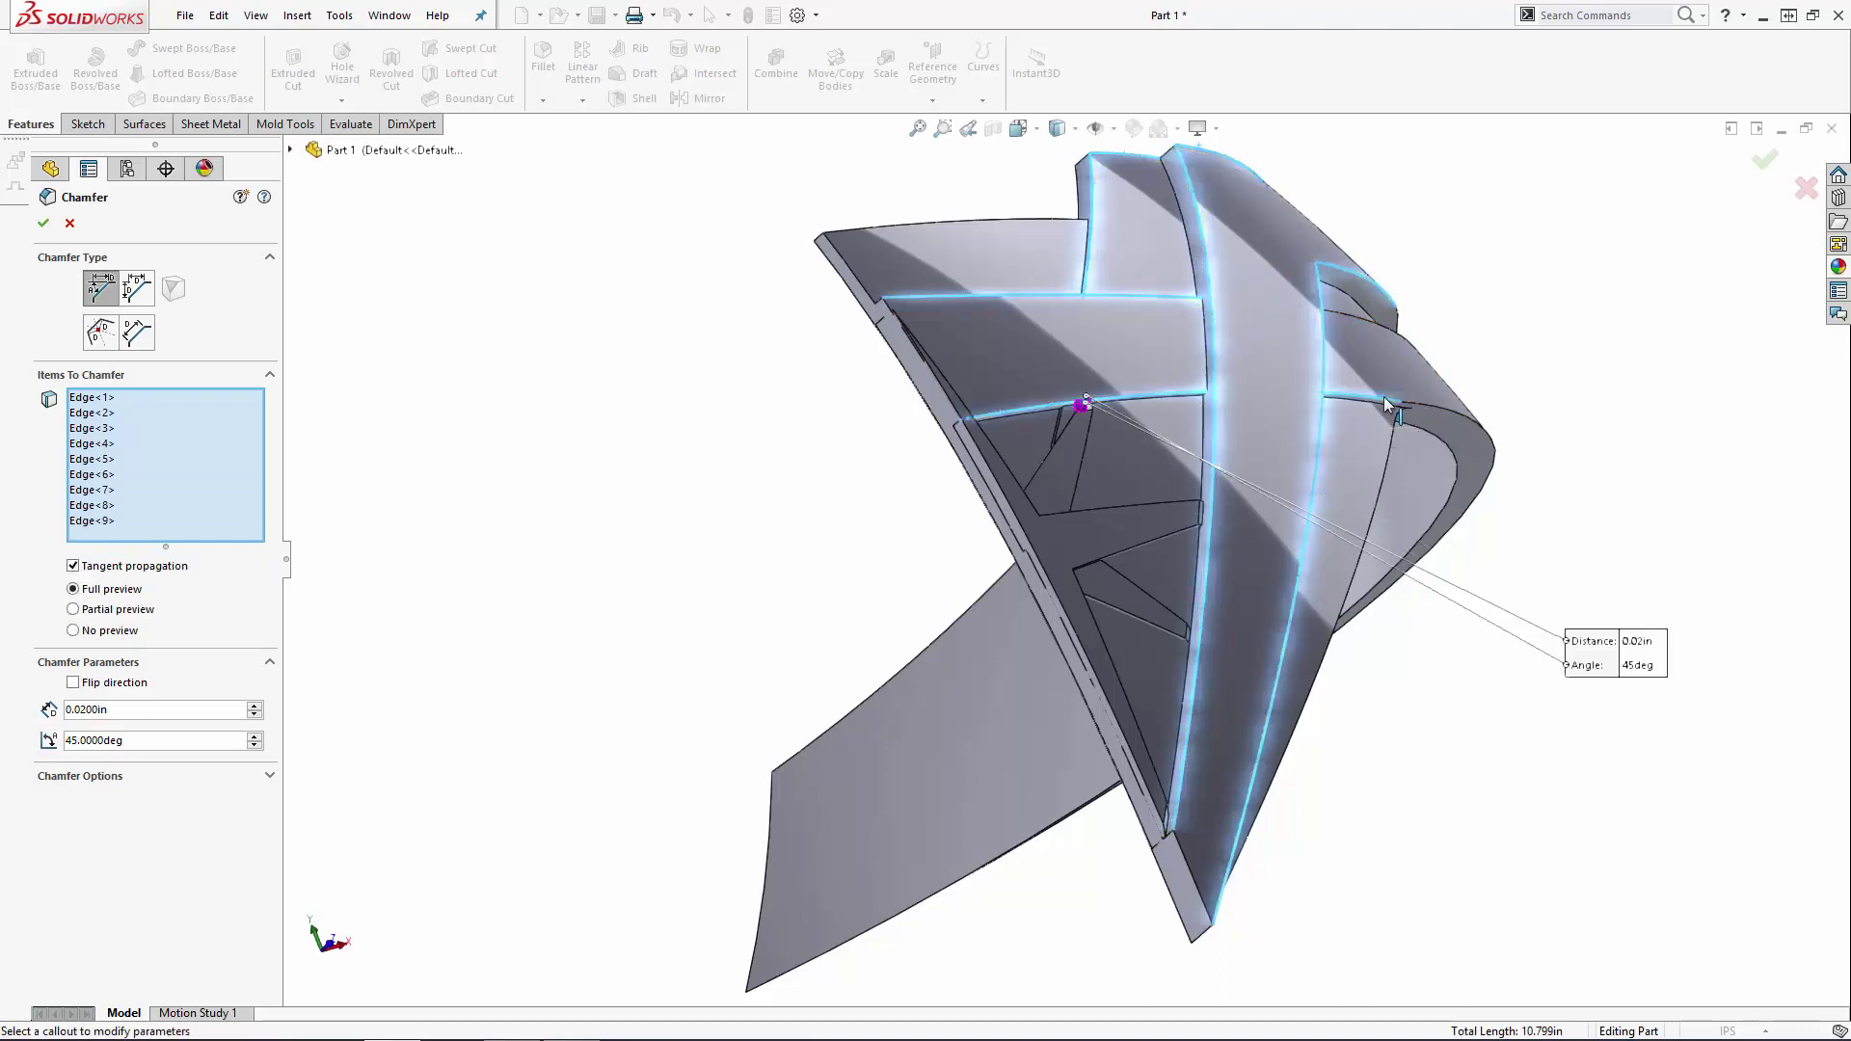
click(1353, 333)
middle_drag(1353, 333, 1381, 765)
scroll(1304, 750, down, 3)
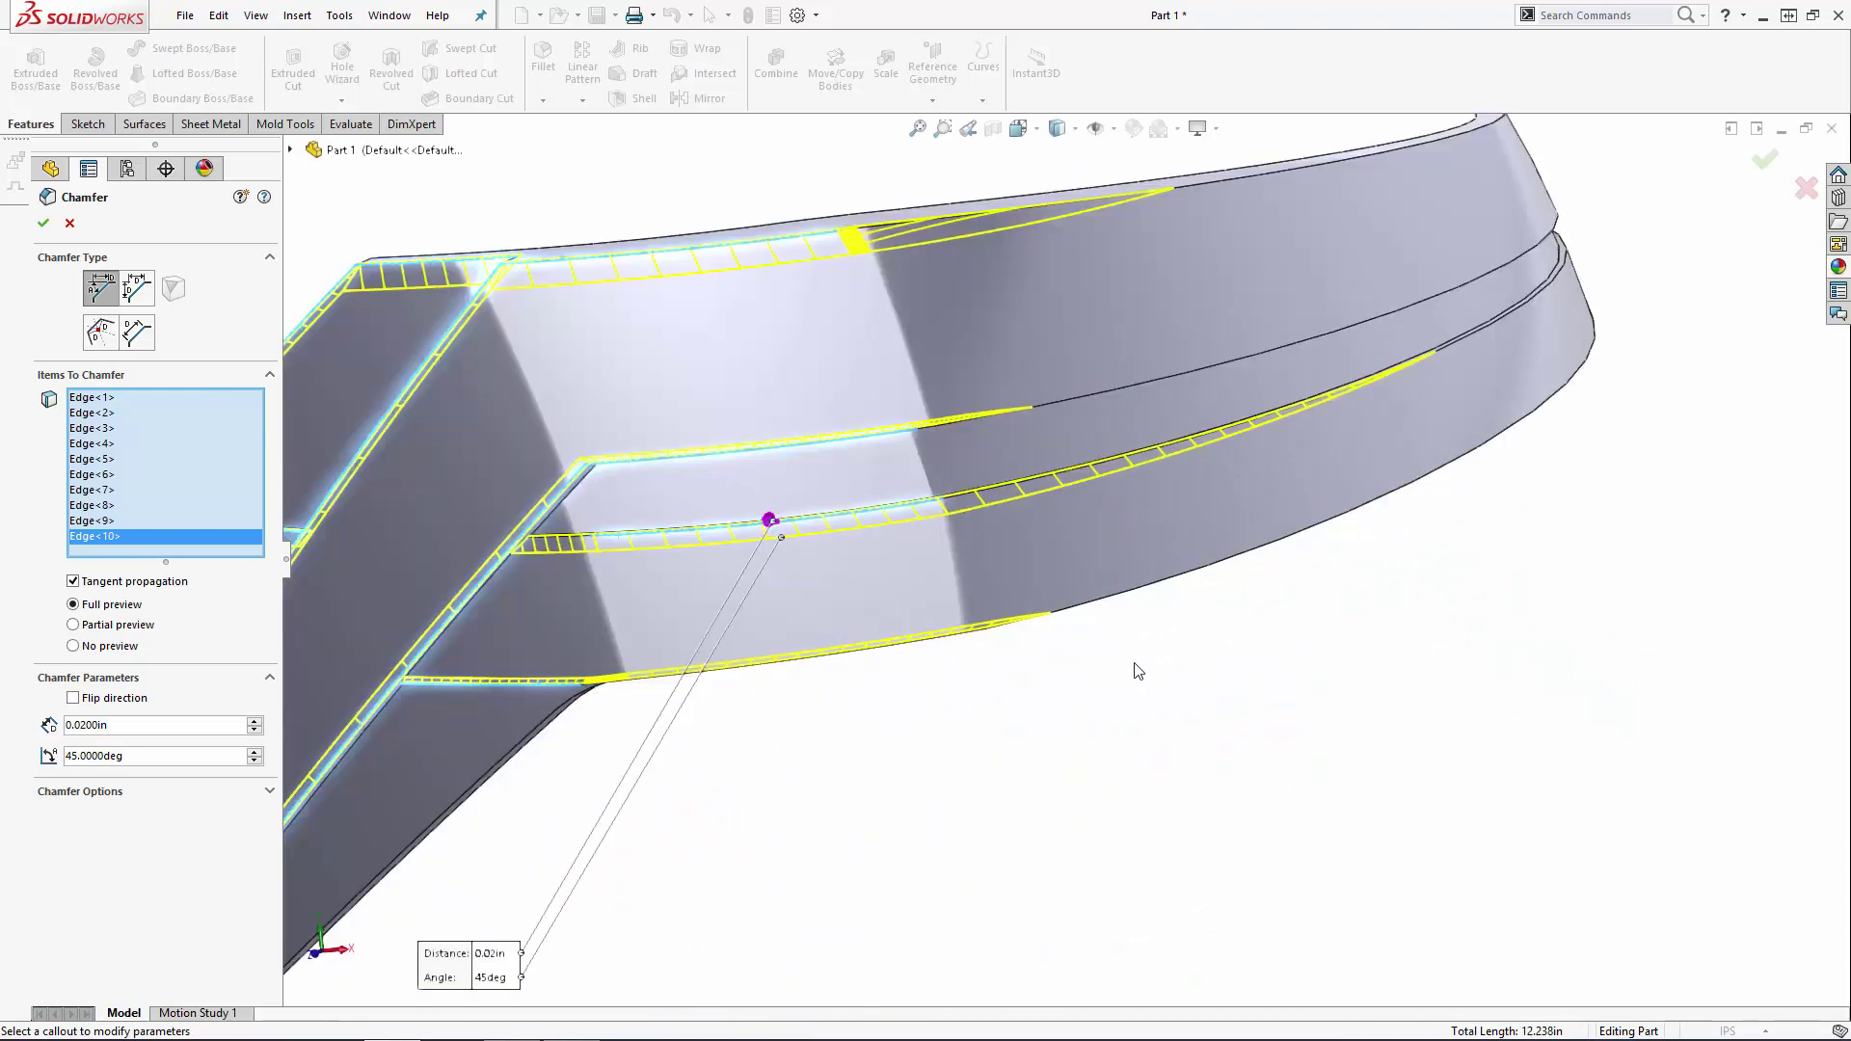
Step: Add the side band's lower edge, upper edge and both long step edges to the chamfer selection
click(1080, 616)
click(1141, 393)
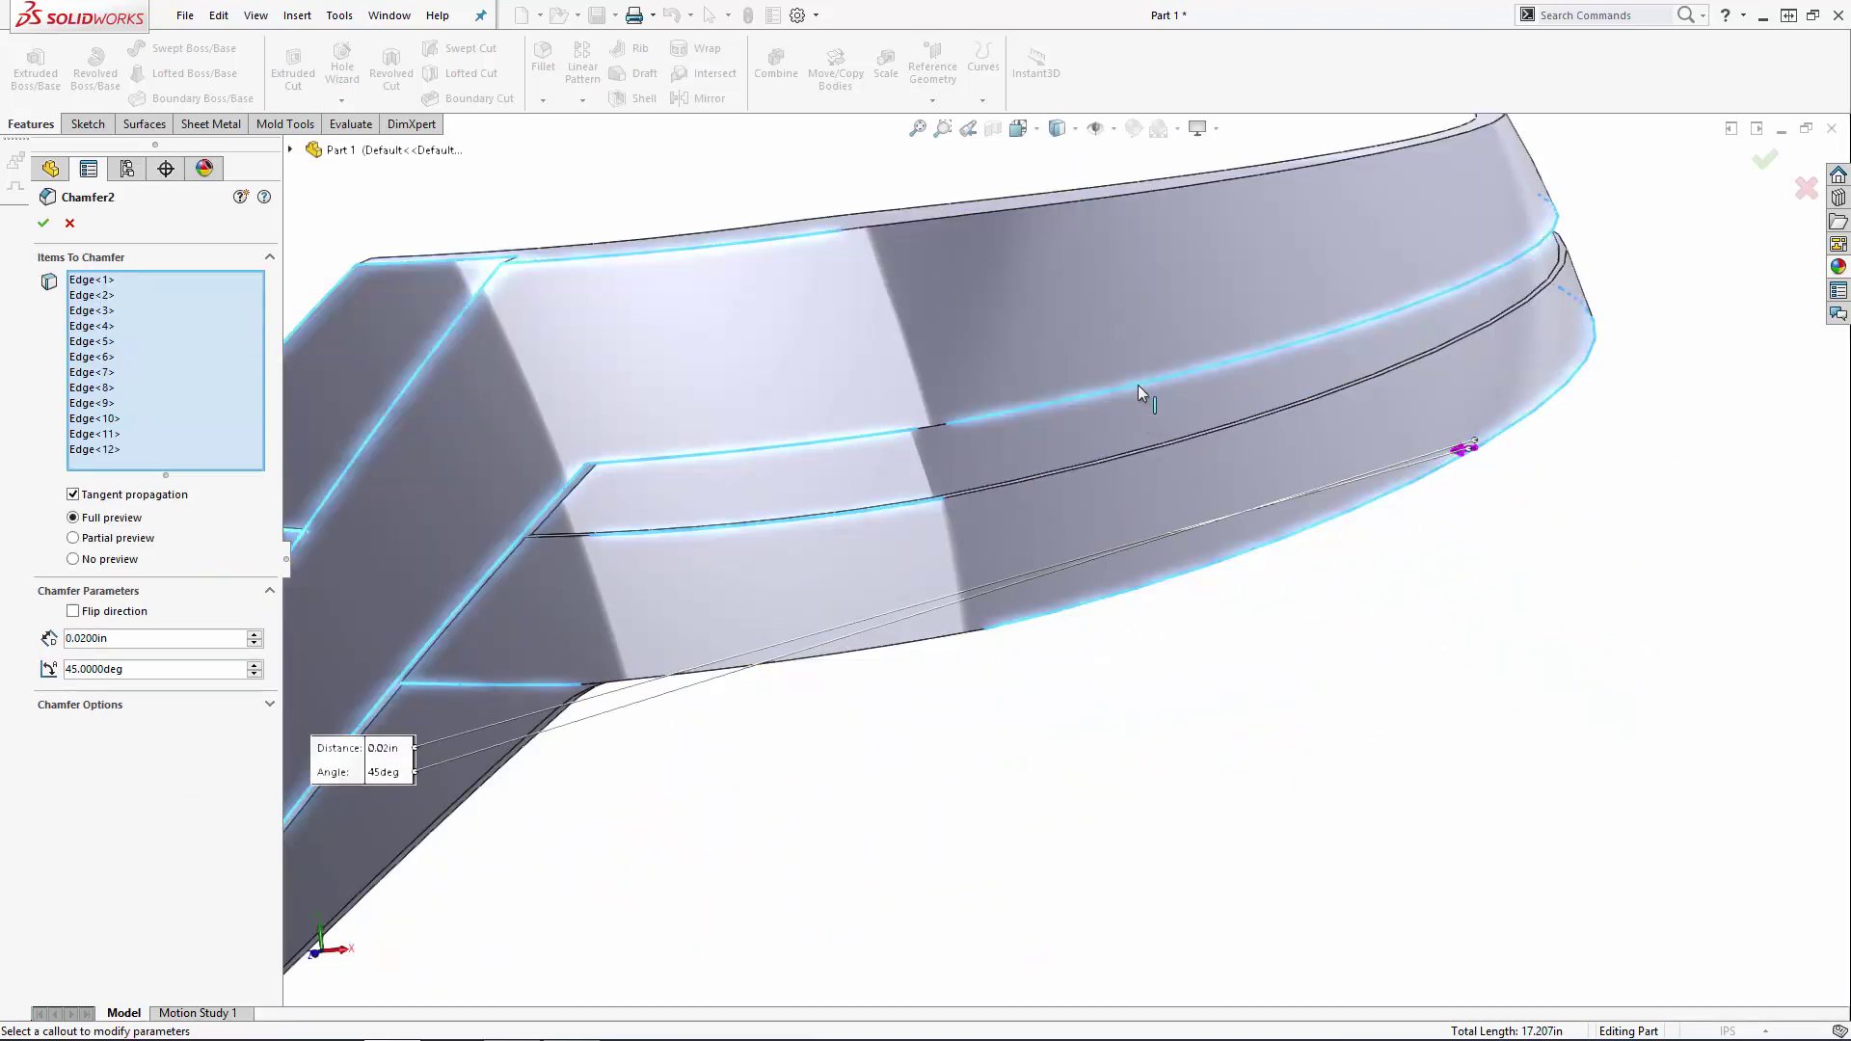
click(1223, 182)
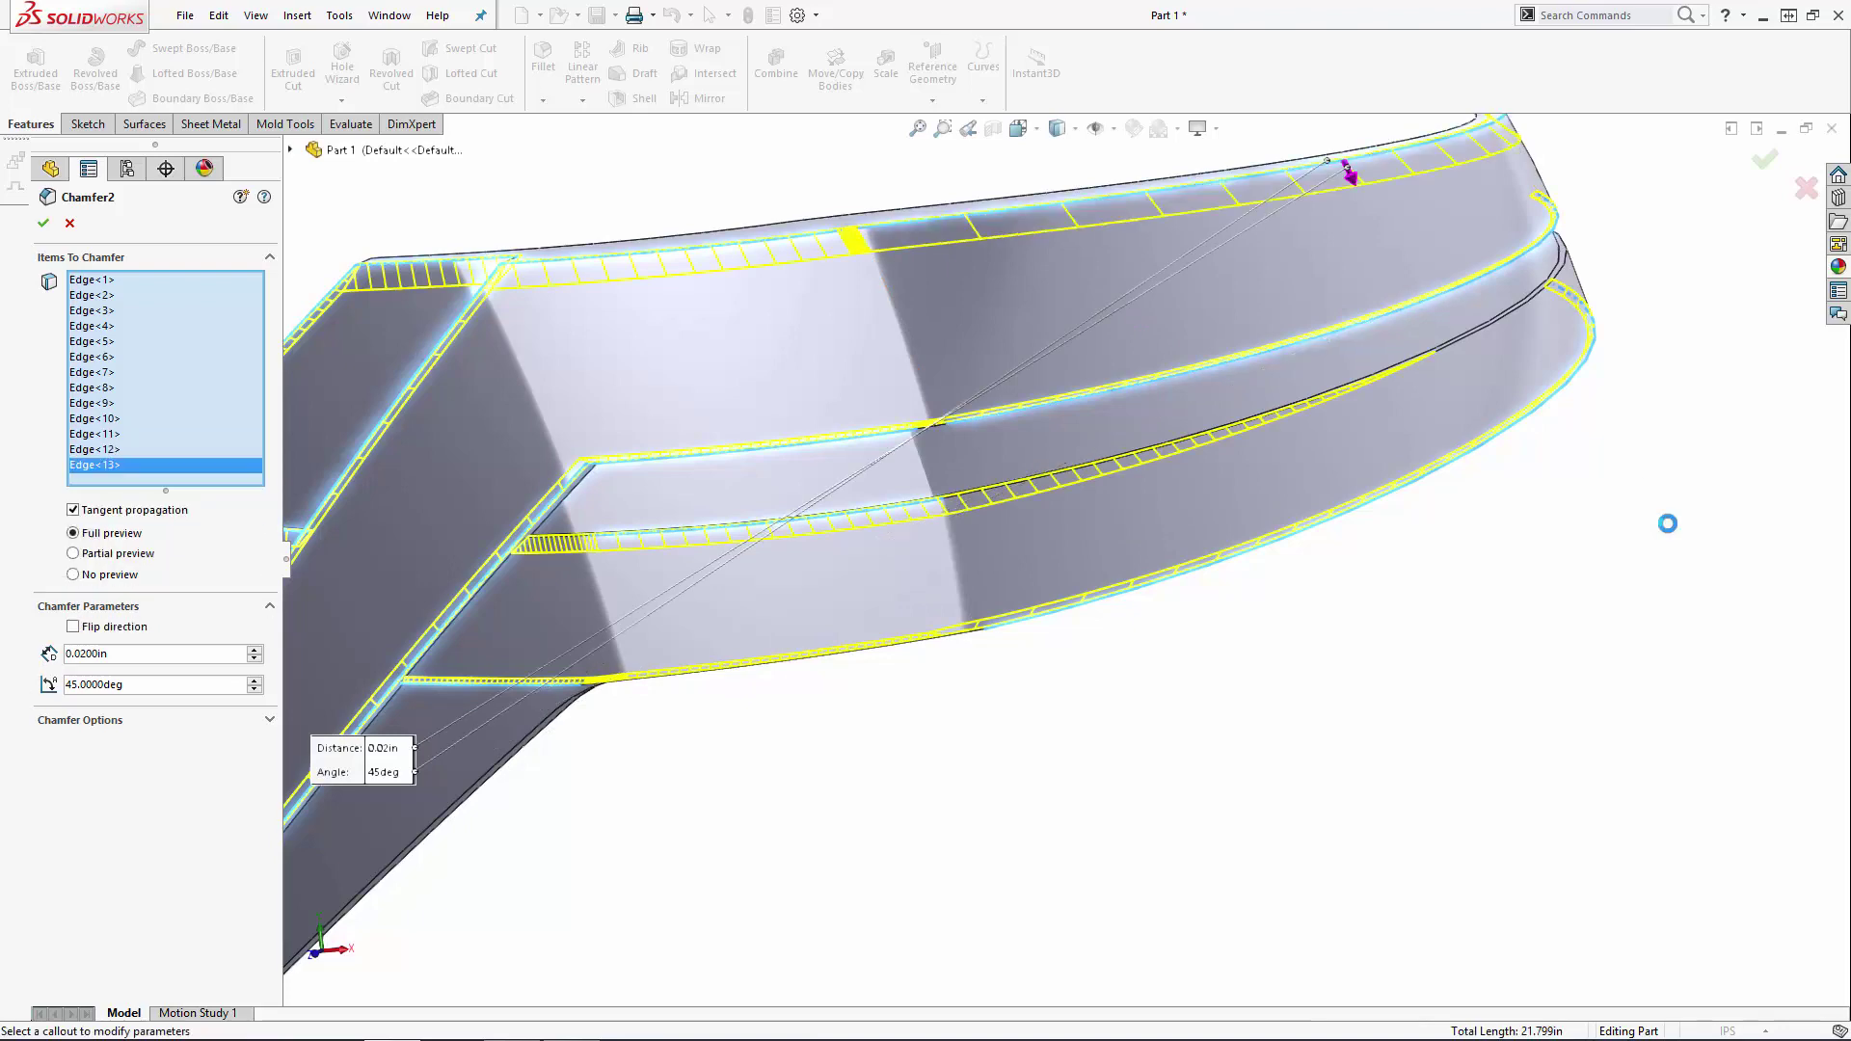
click(1564, 254)
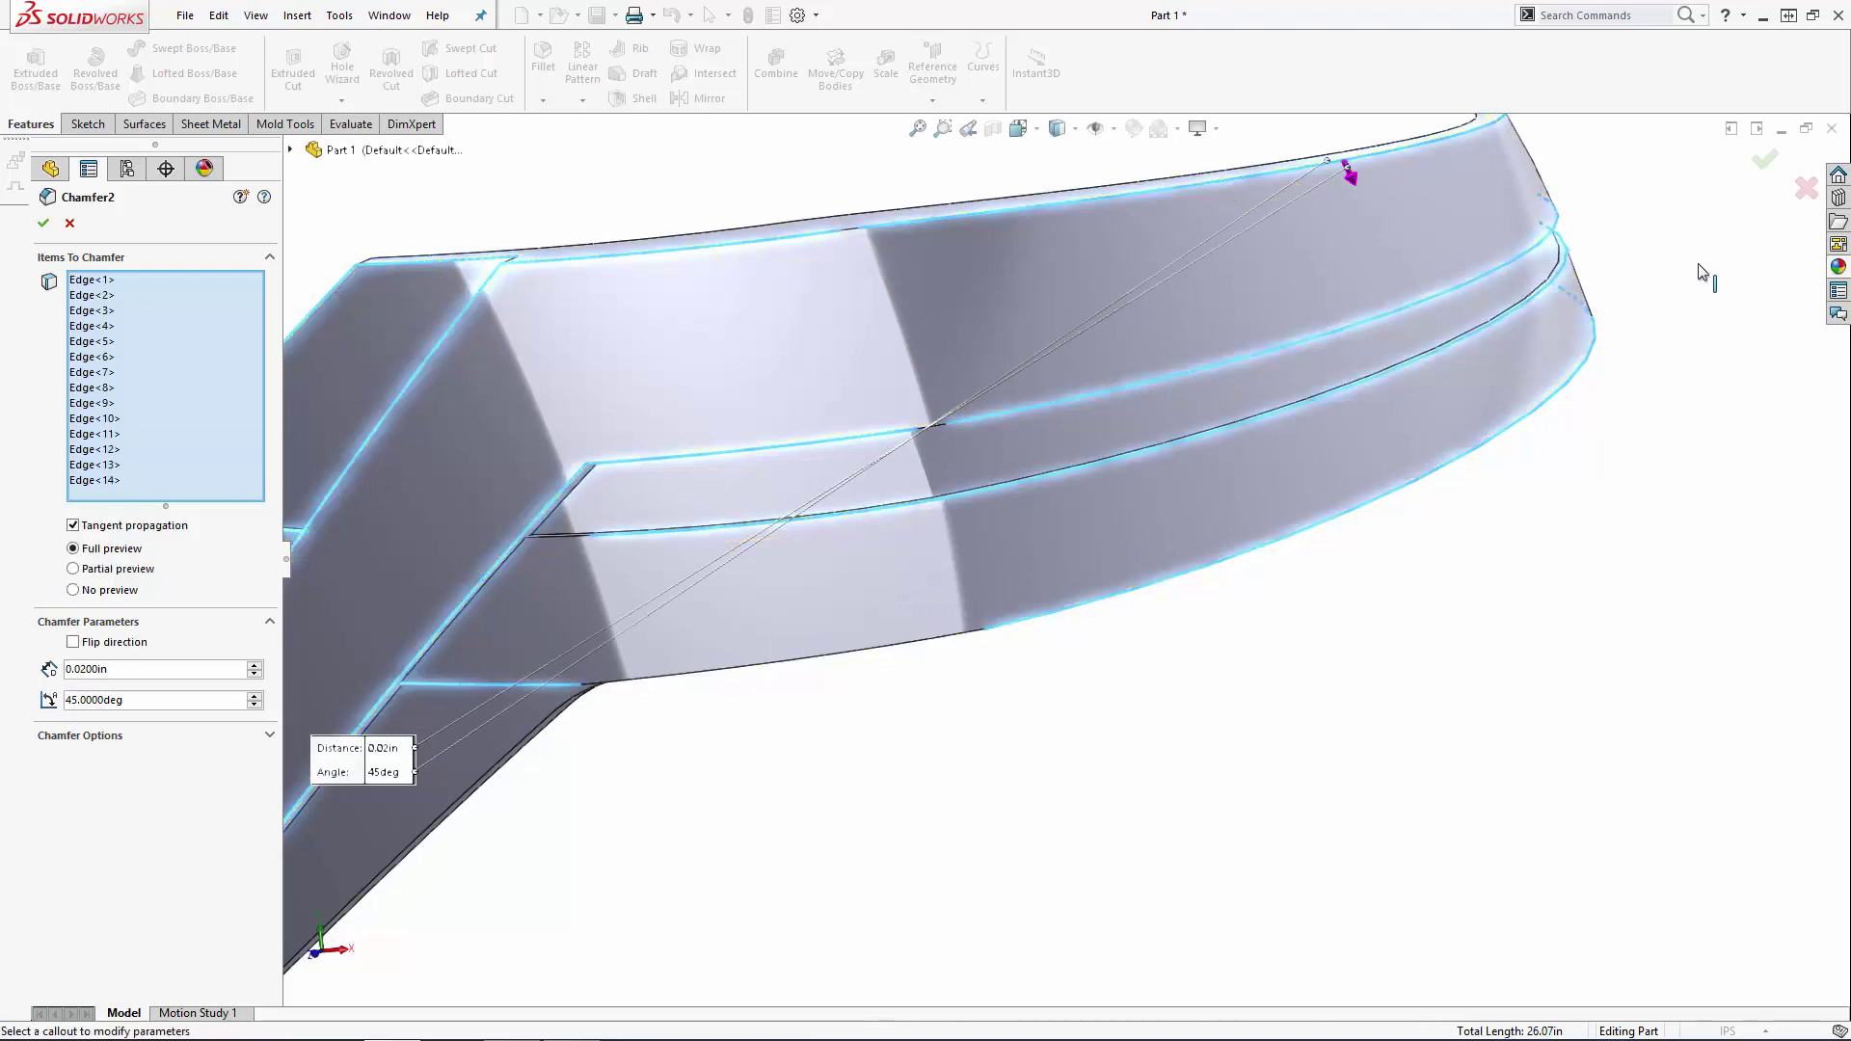
Step: Remove the front band's lower step edge from the selection and complete the second chamfer
click(702, 532)
scroll(1223, 732, up, 3)
scroll(1056, 714, up, 2)
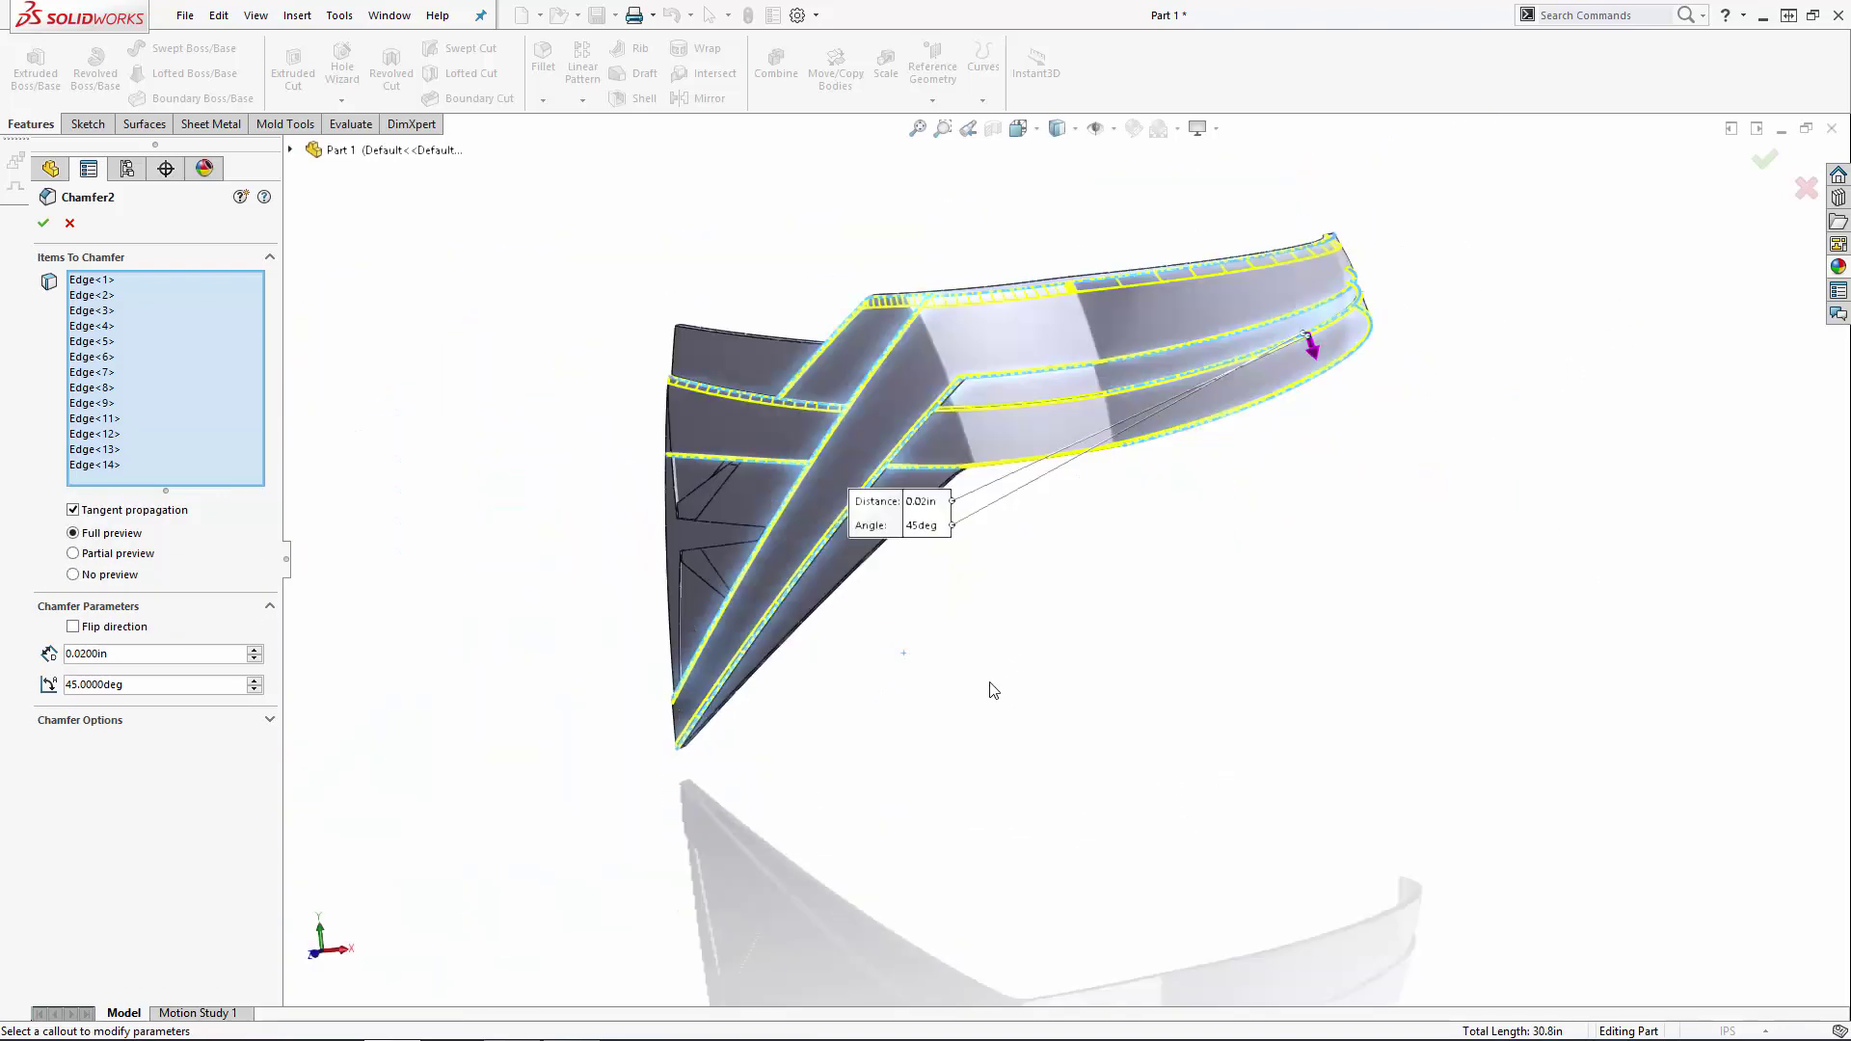
click(43, 223)
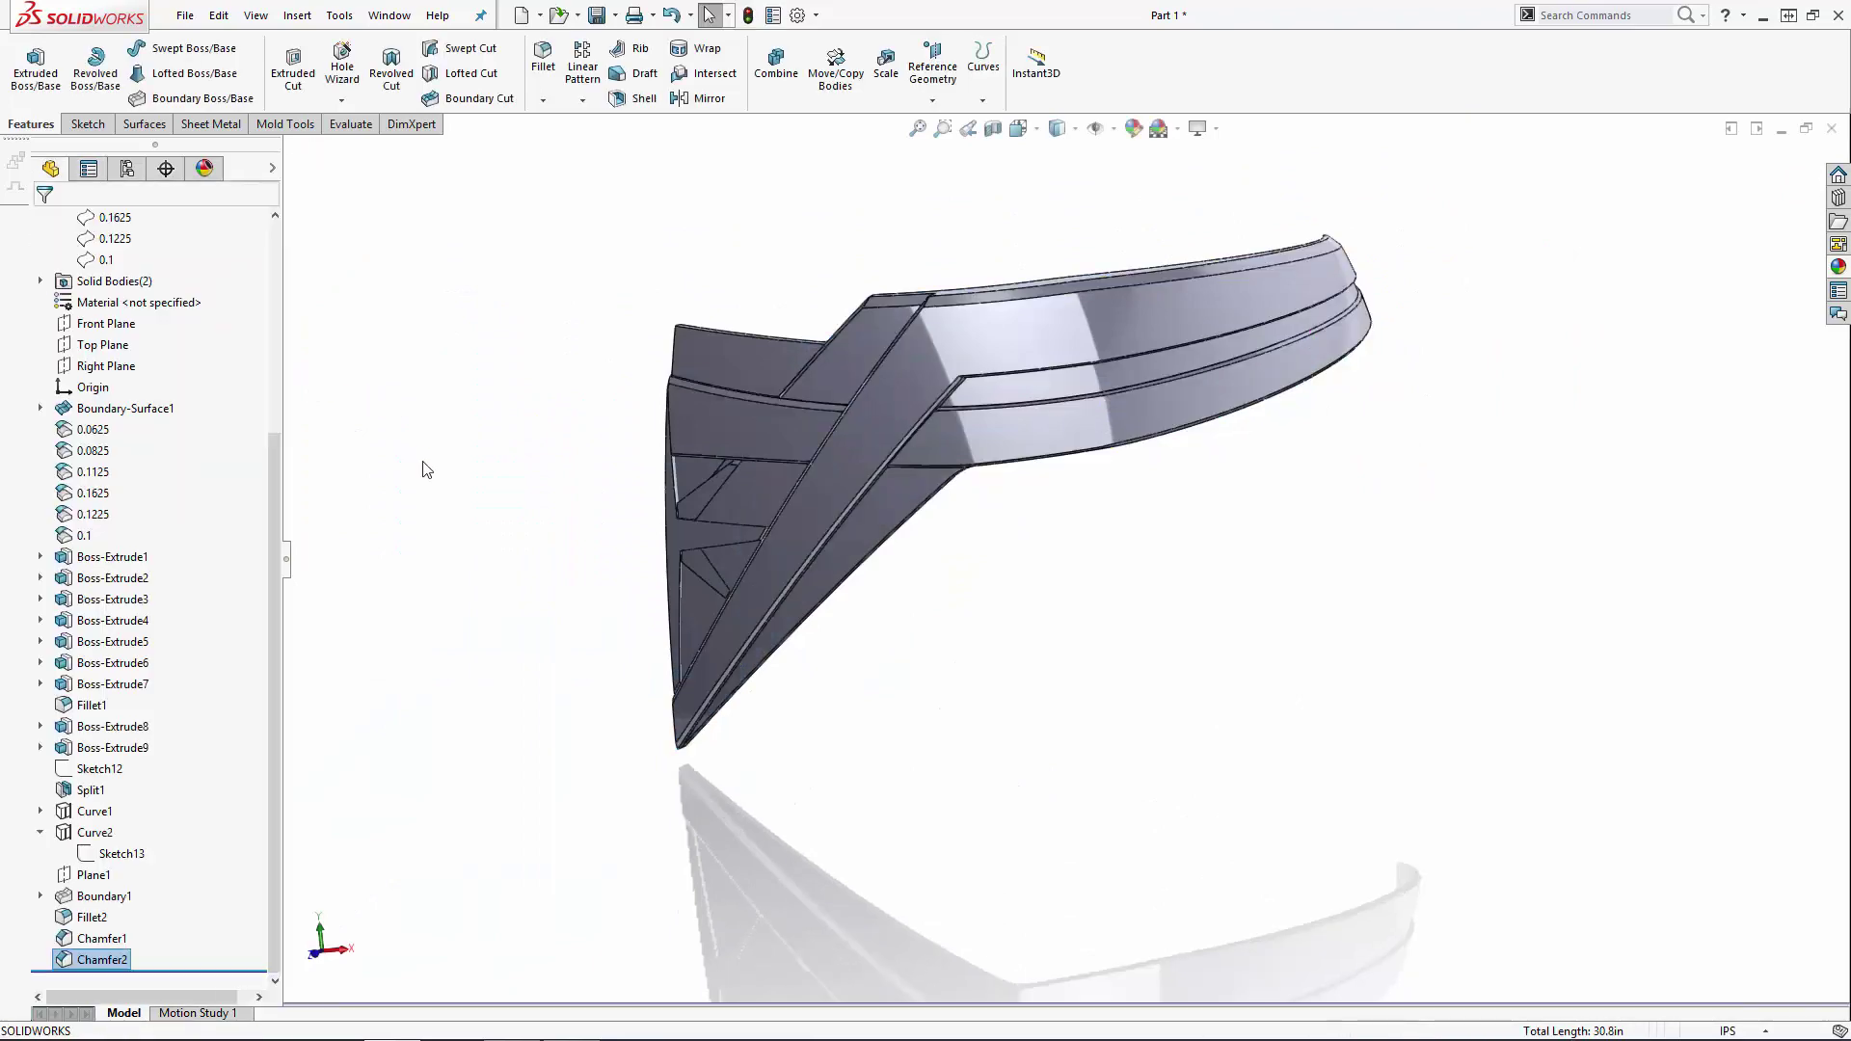
Step: Check the two solid bodies, and combine the star-shaped body and the band body into one solid using Add
click(425, 466)
middle_drag(427, 473, 536, 597)
click(40, 280)
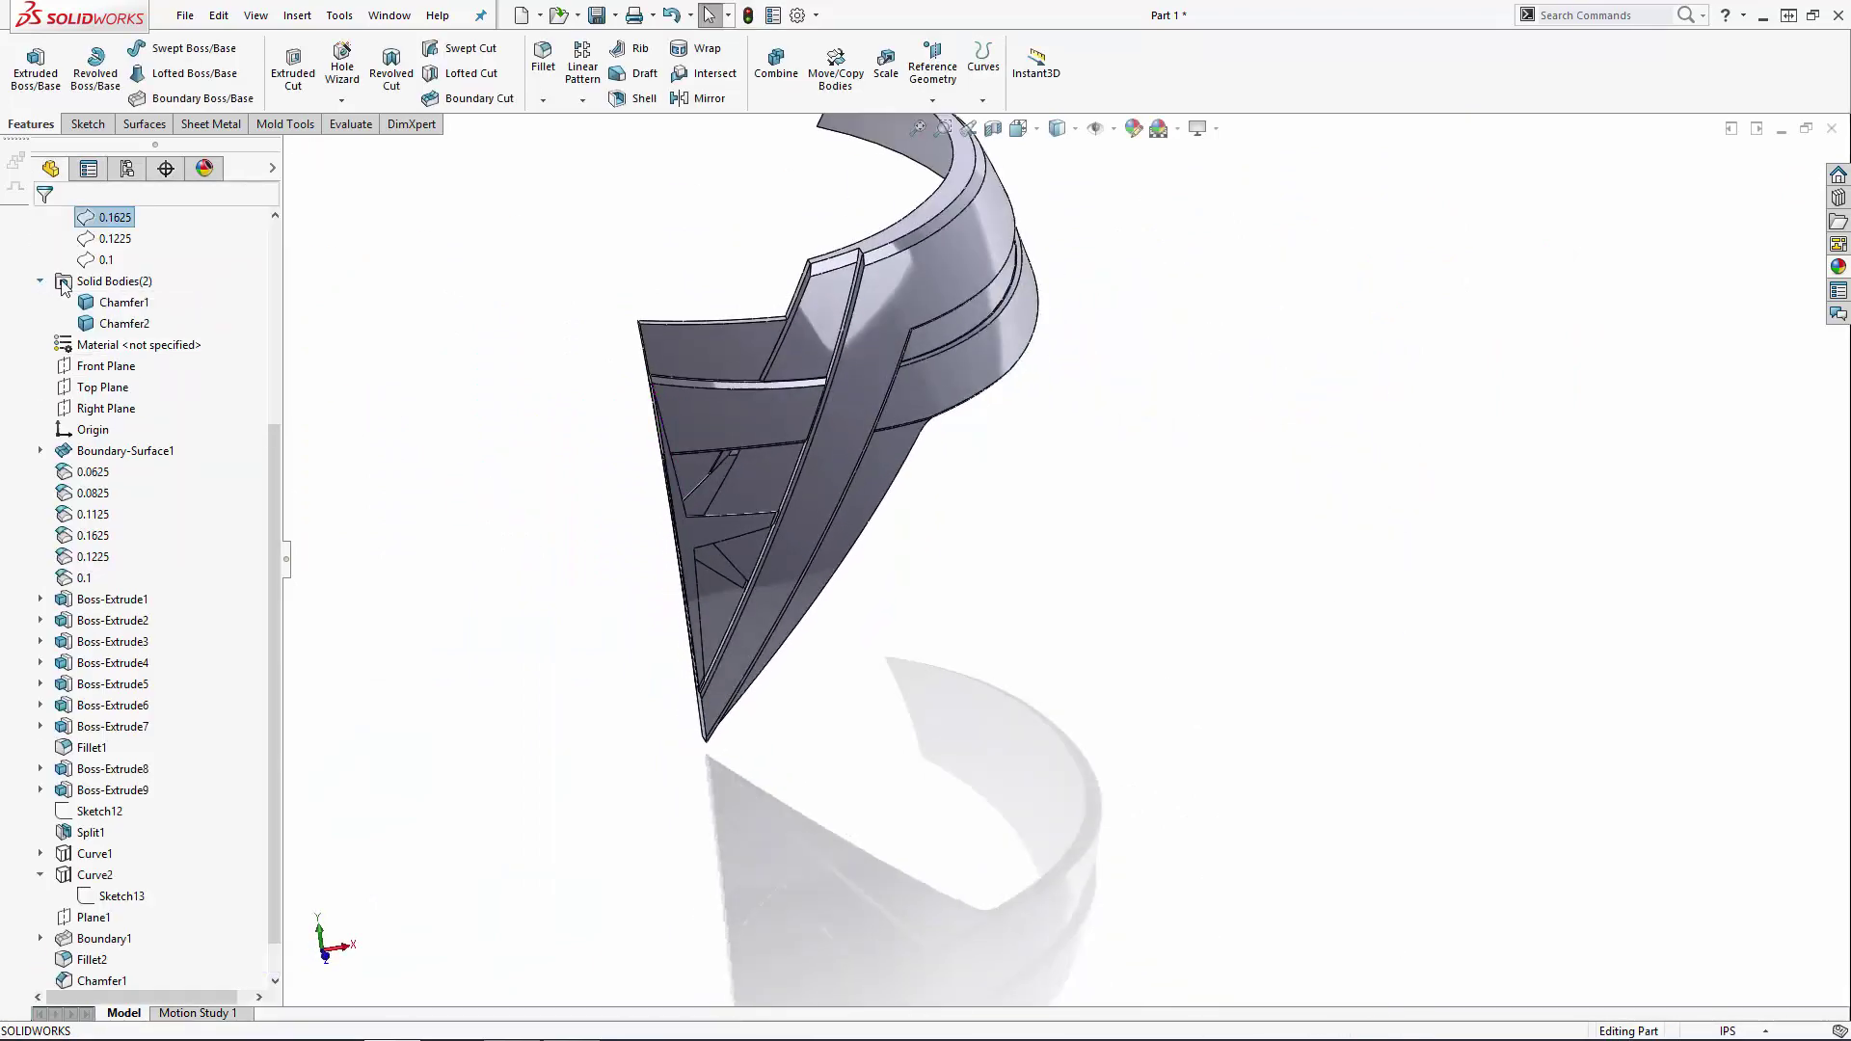
click(120, 302)
click(131, 324)
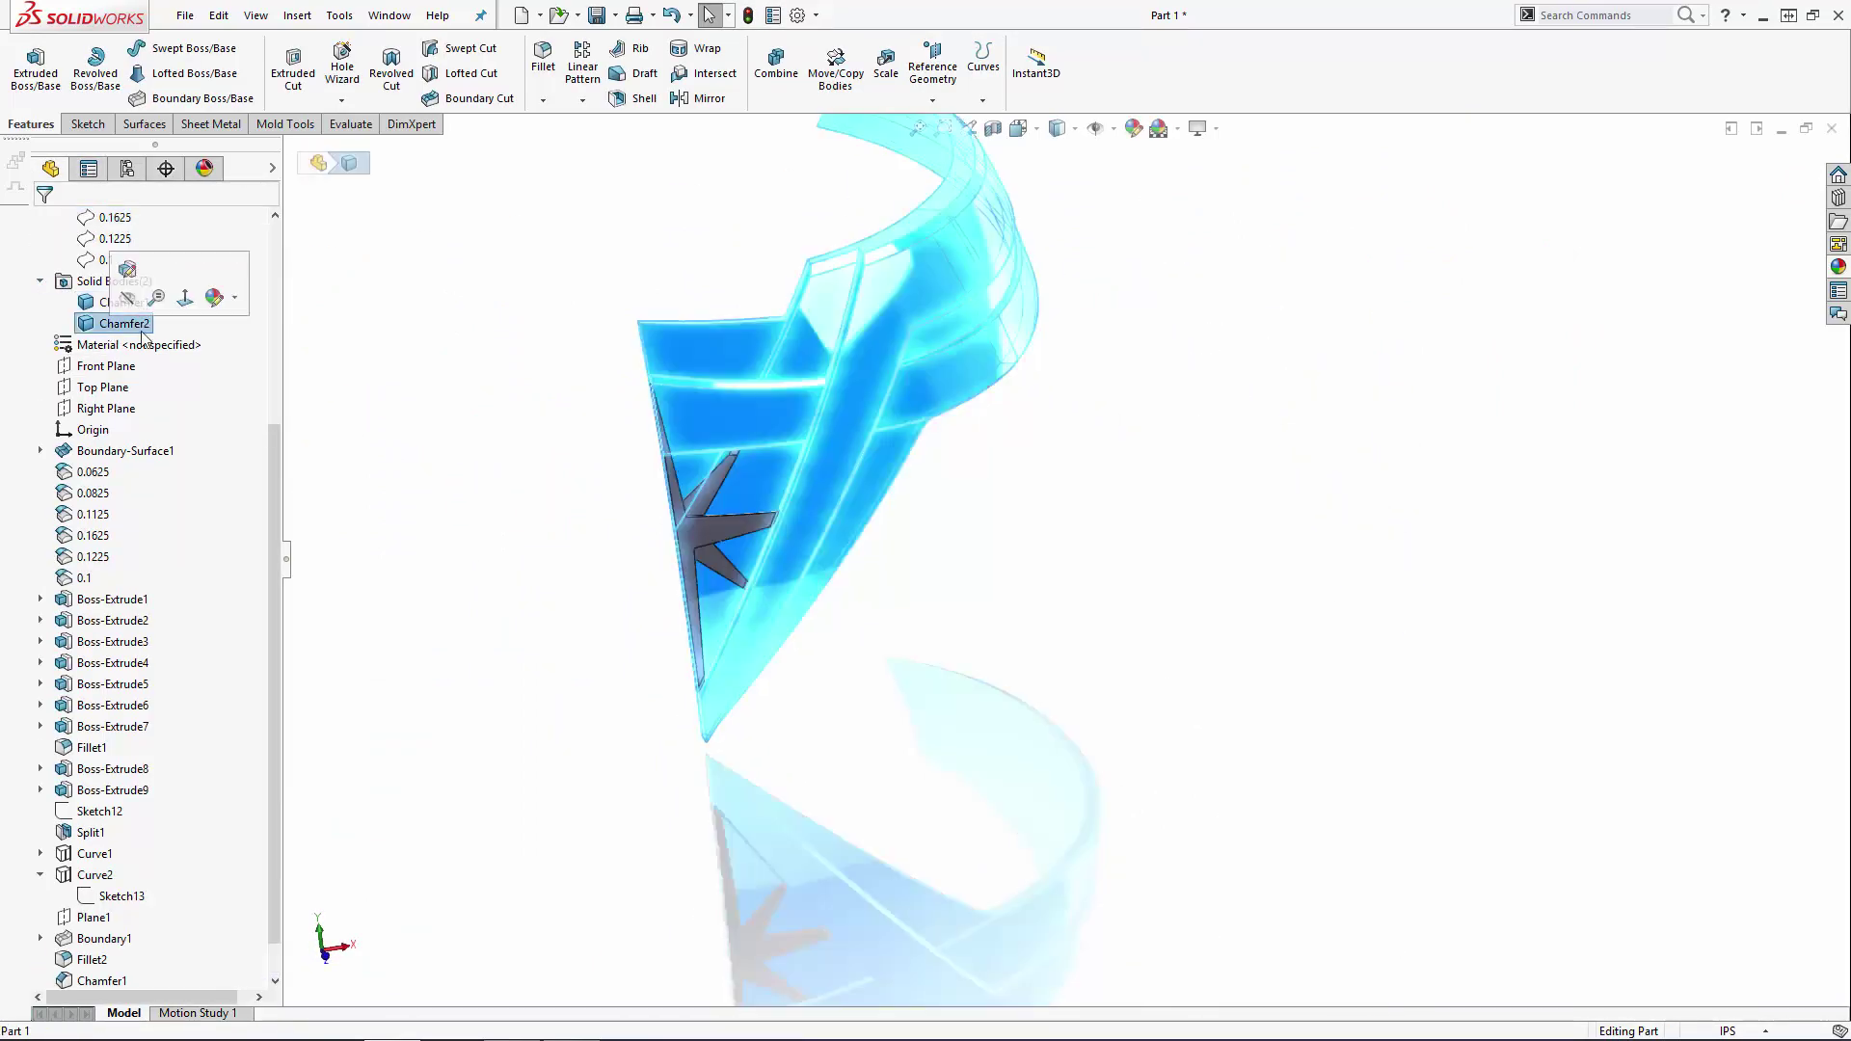
click(380, 365)
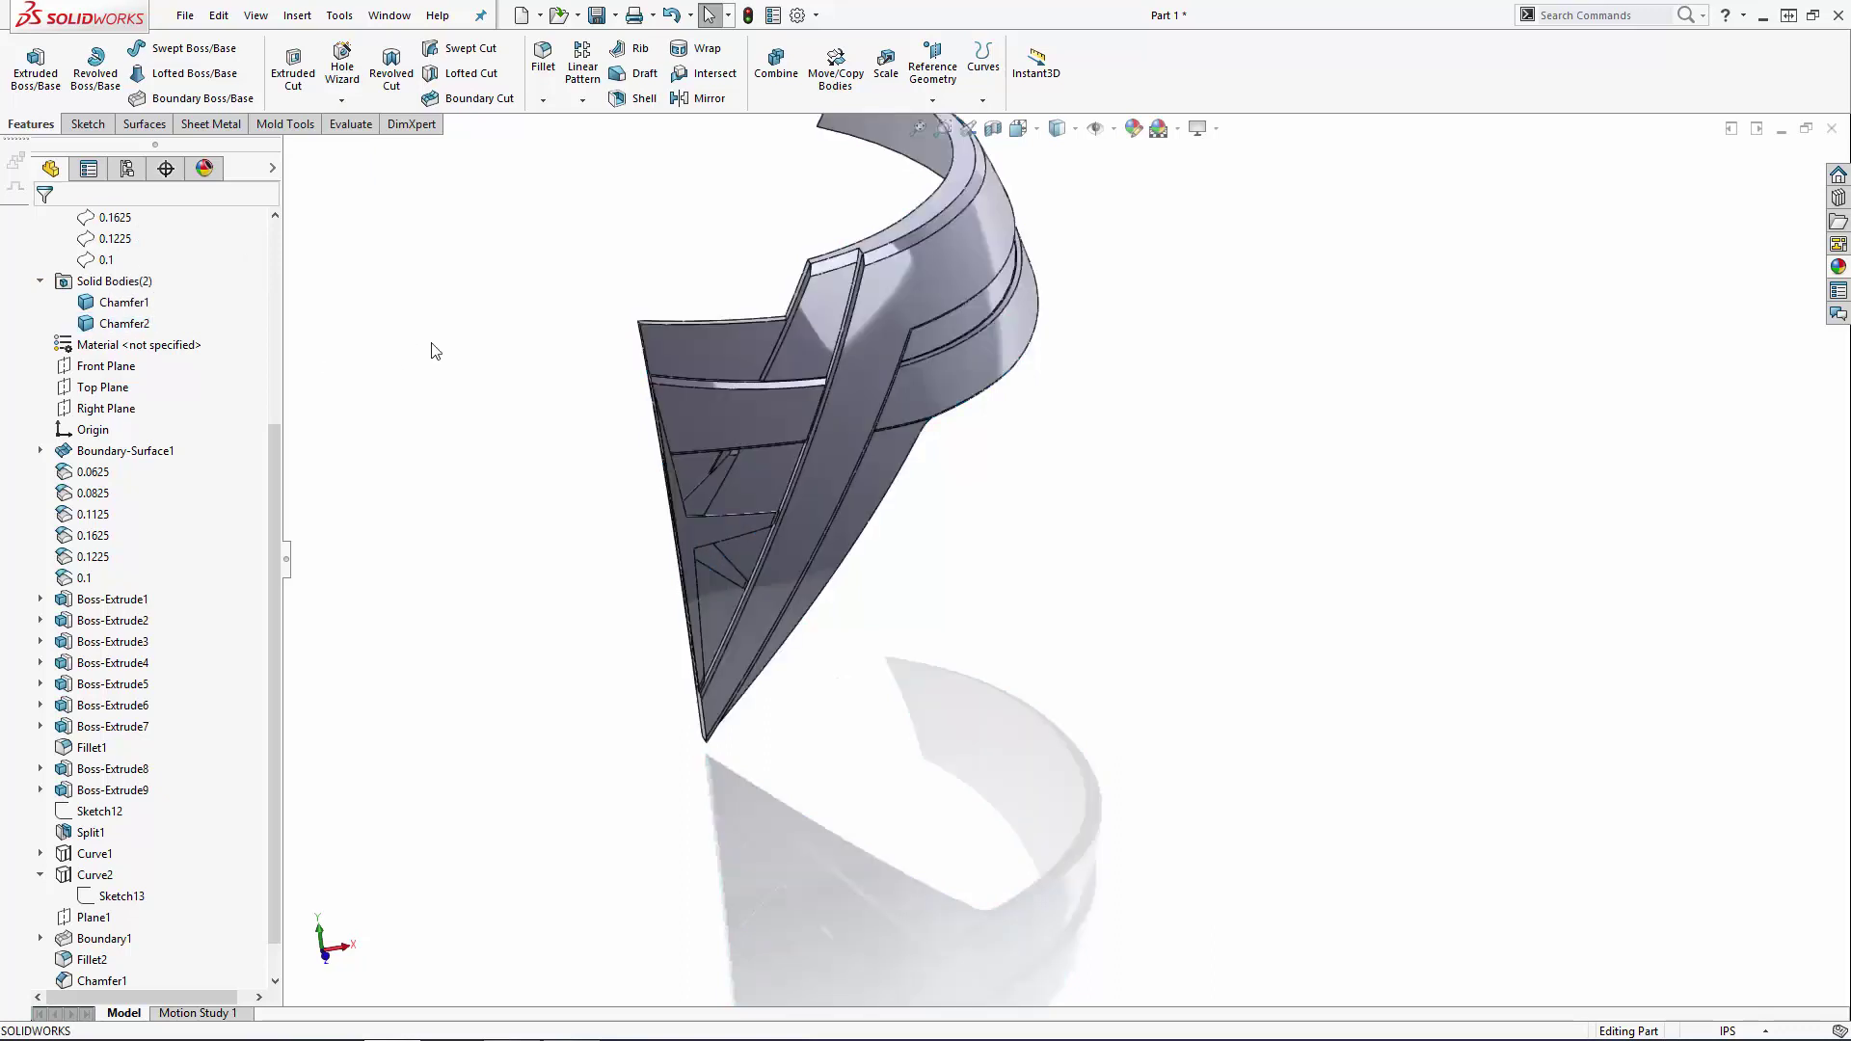
click(777, 86)
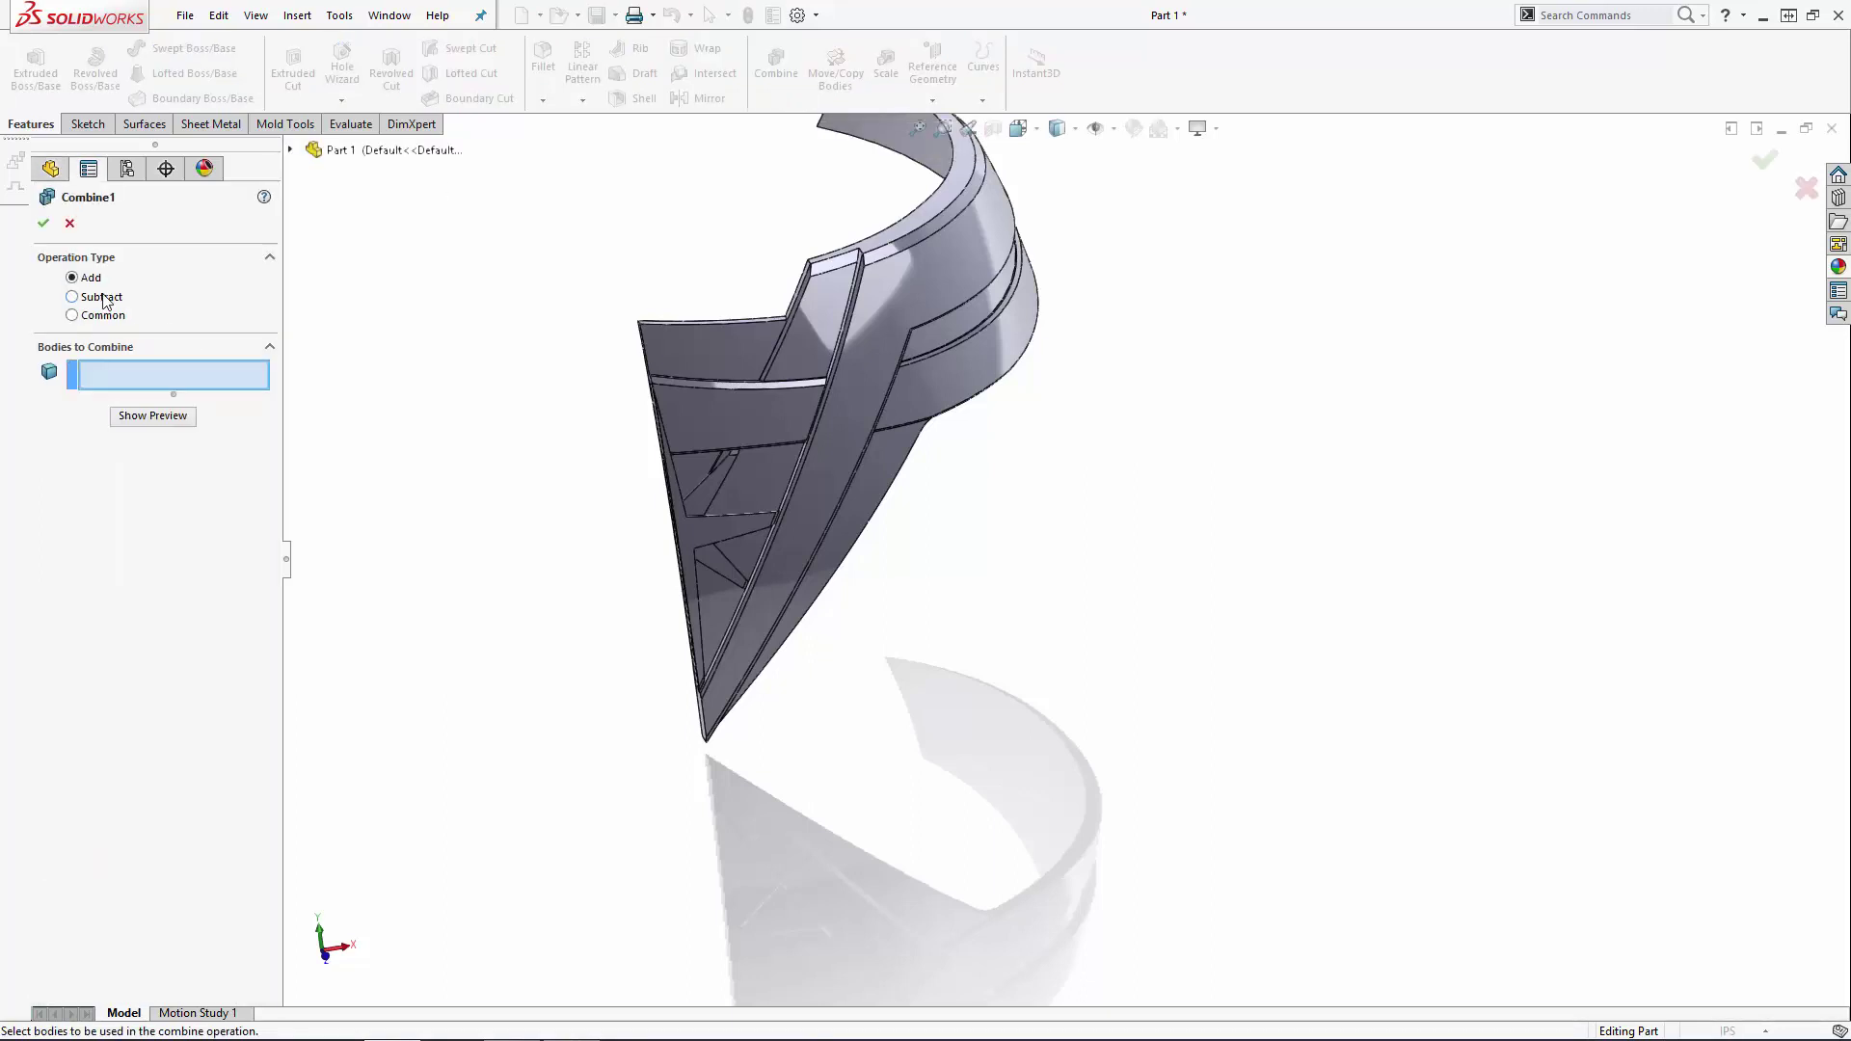
click(691, 535)
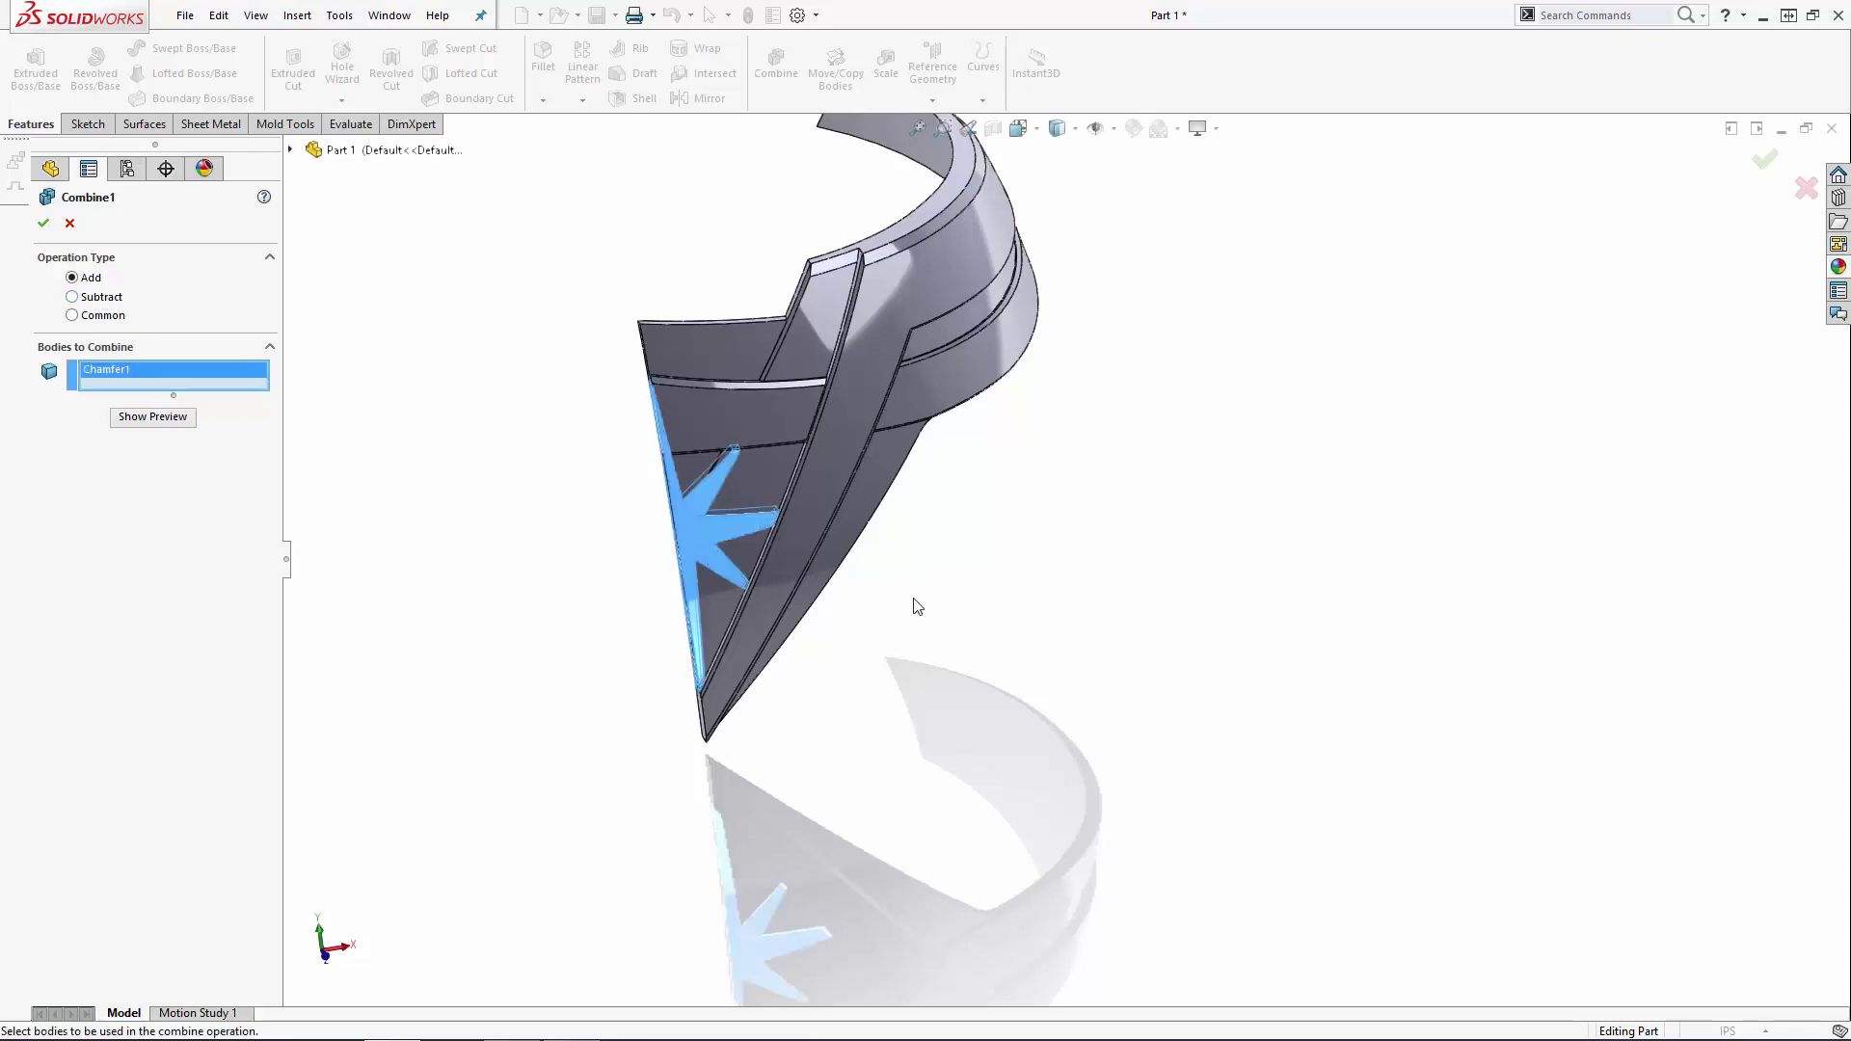
click(846, 431)
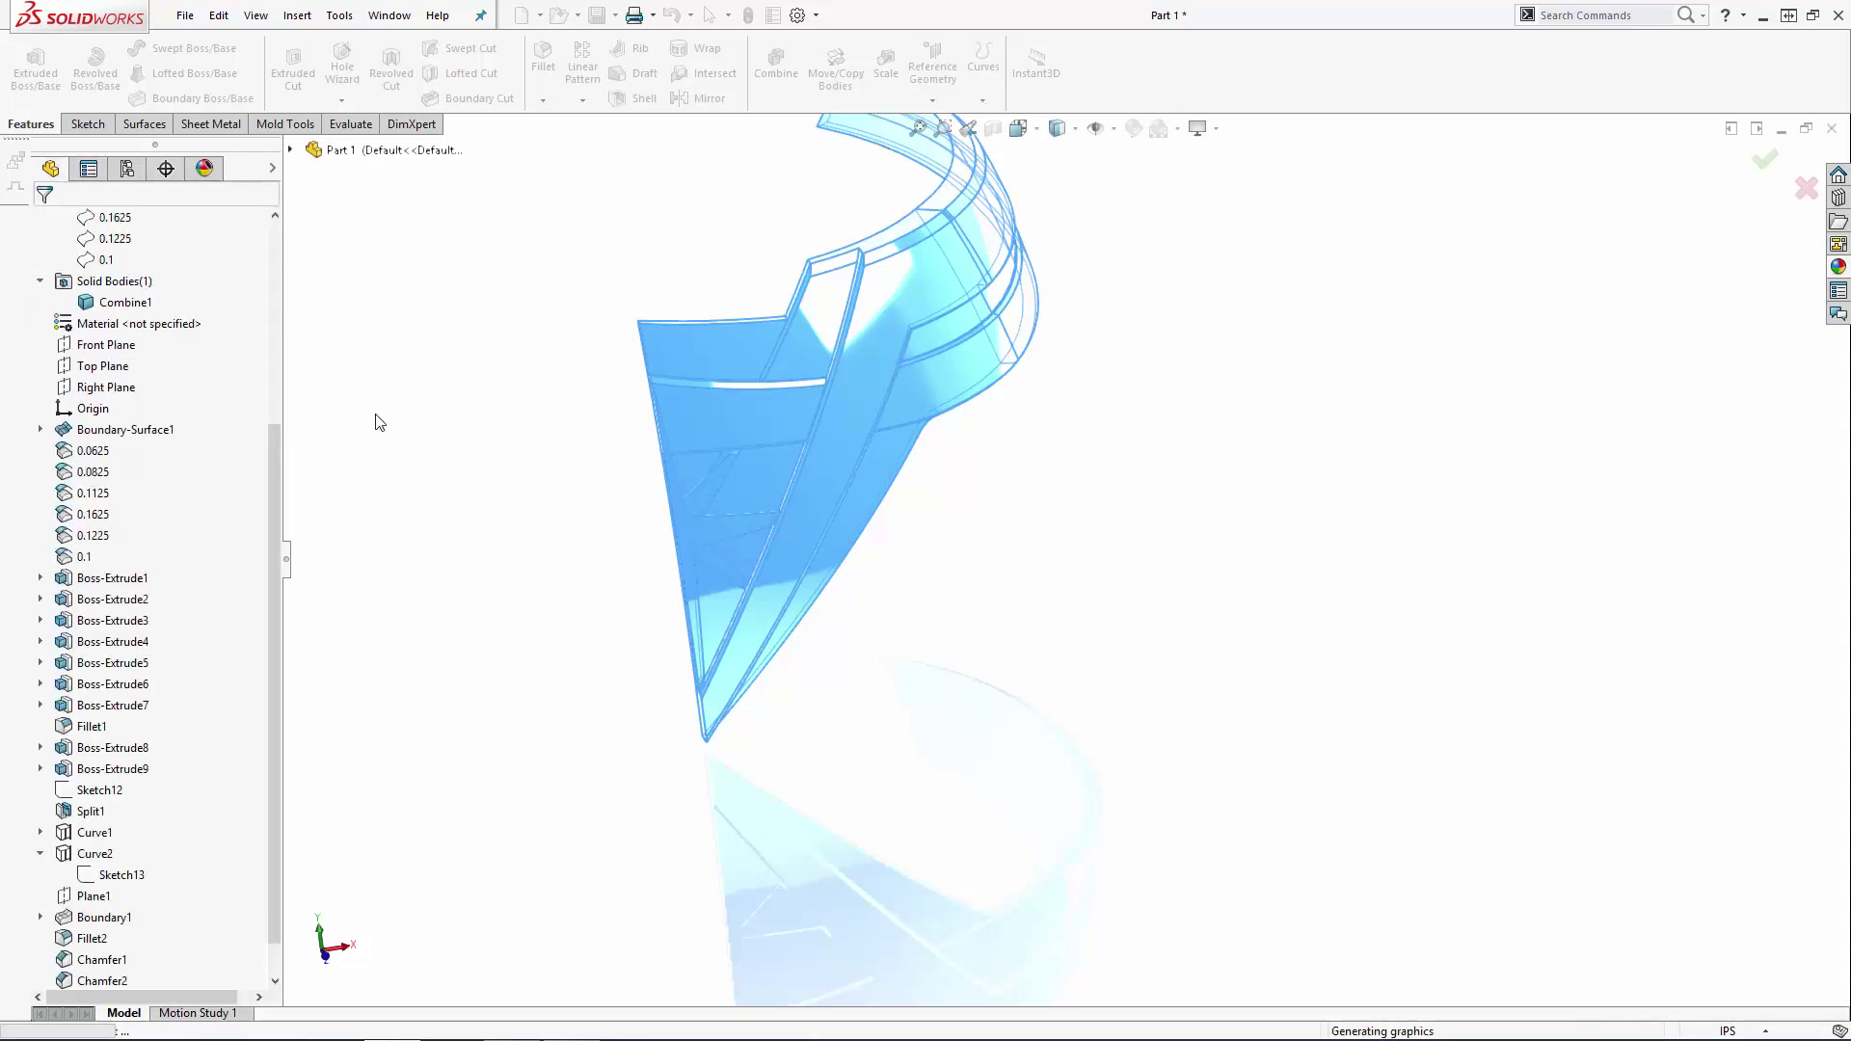
Step: Start a 0.02 in fillet on the star's middle point edges, its tip edge and the adjoining edges along the side strip
text(f)
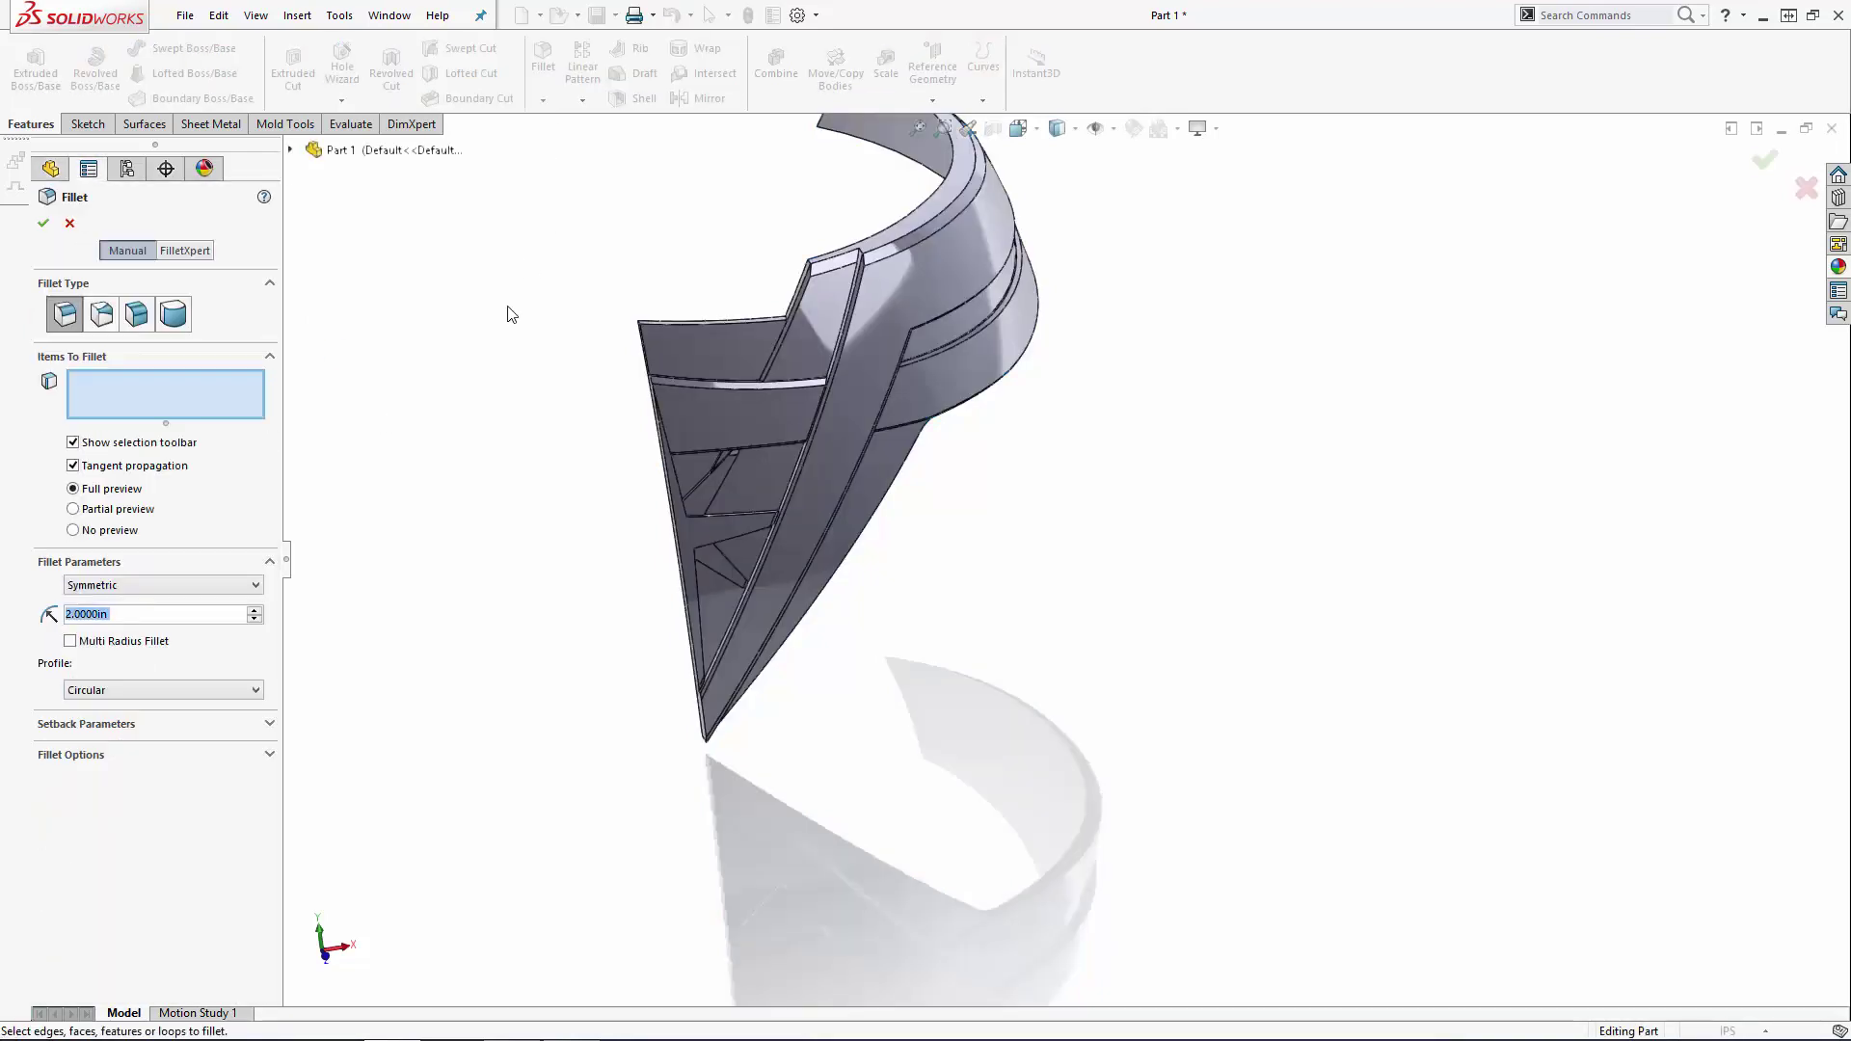
text(.02)
key(Return)
scroll(743, 541, down, 5)
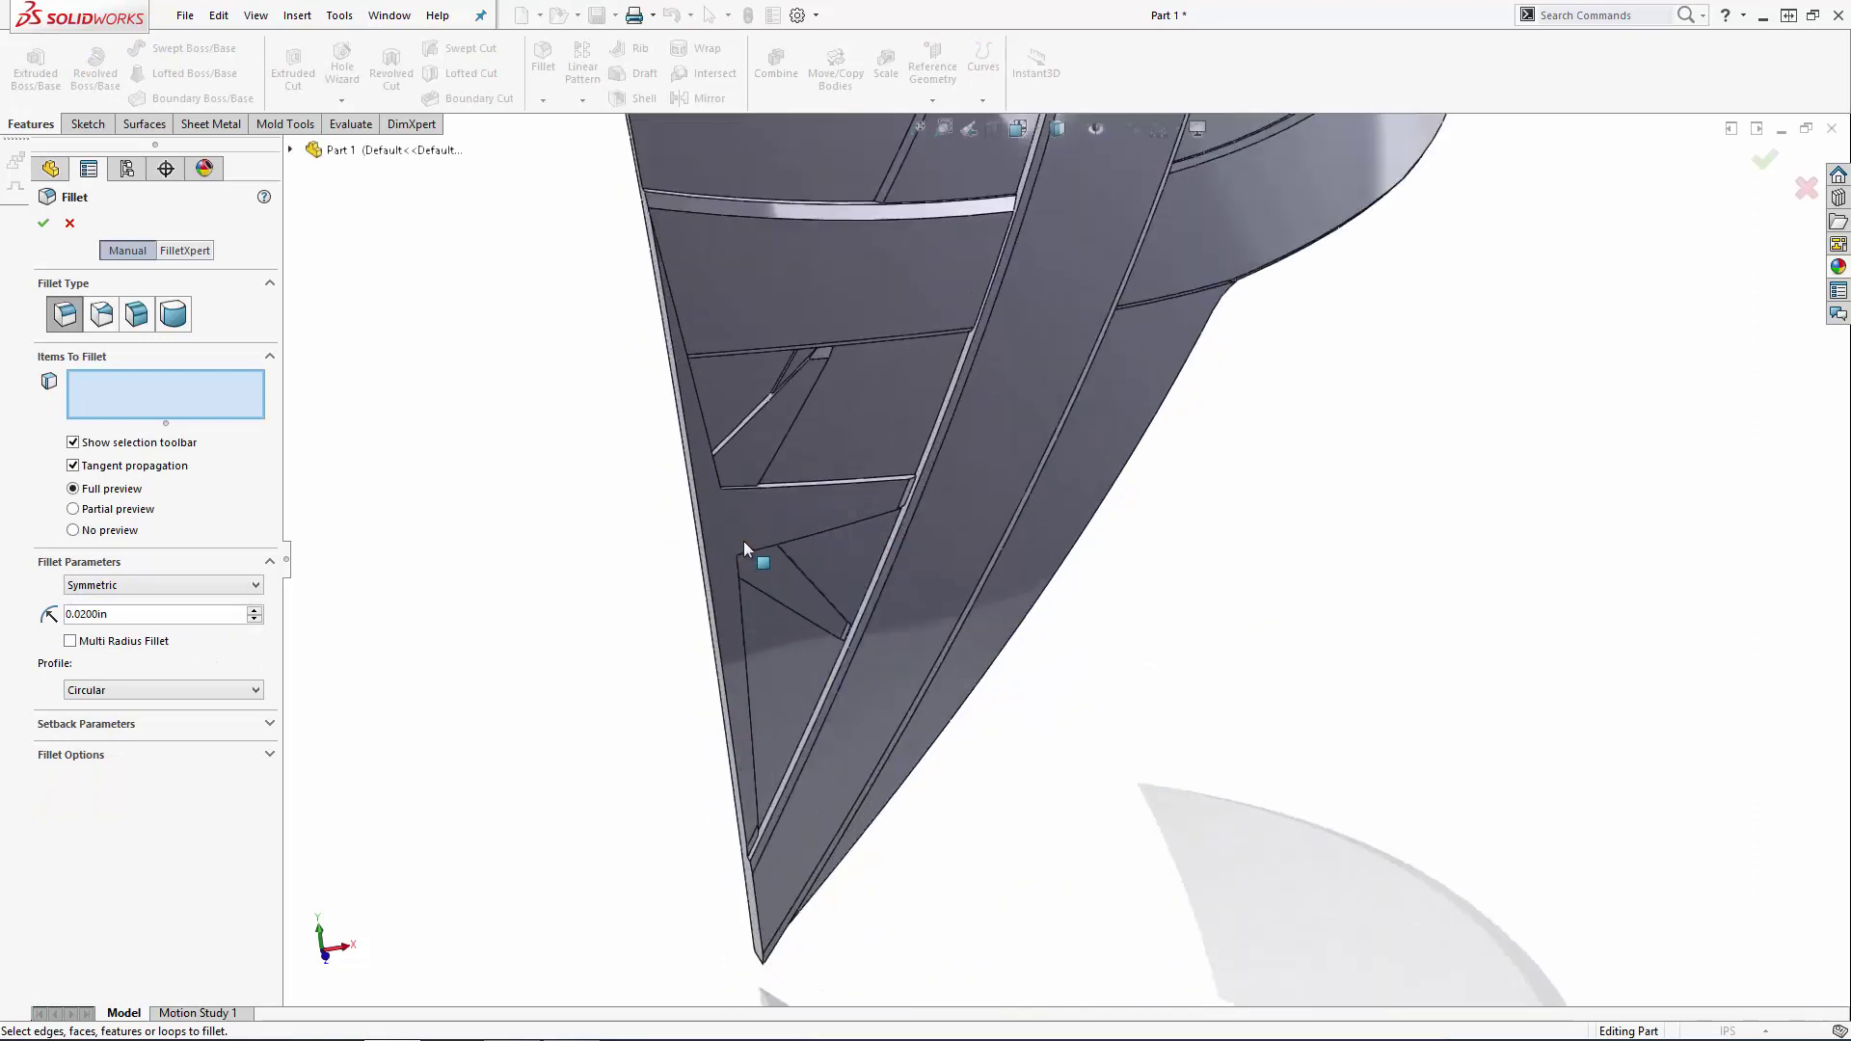
click(912, 436)
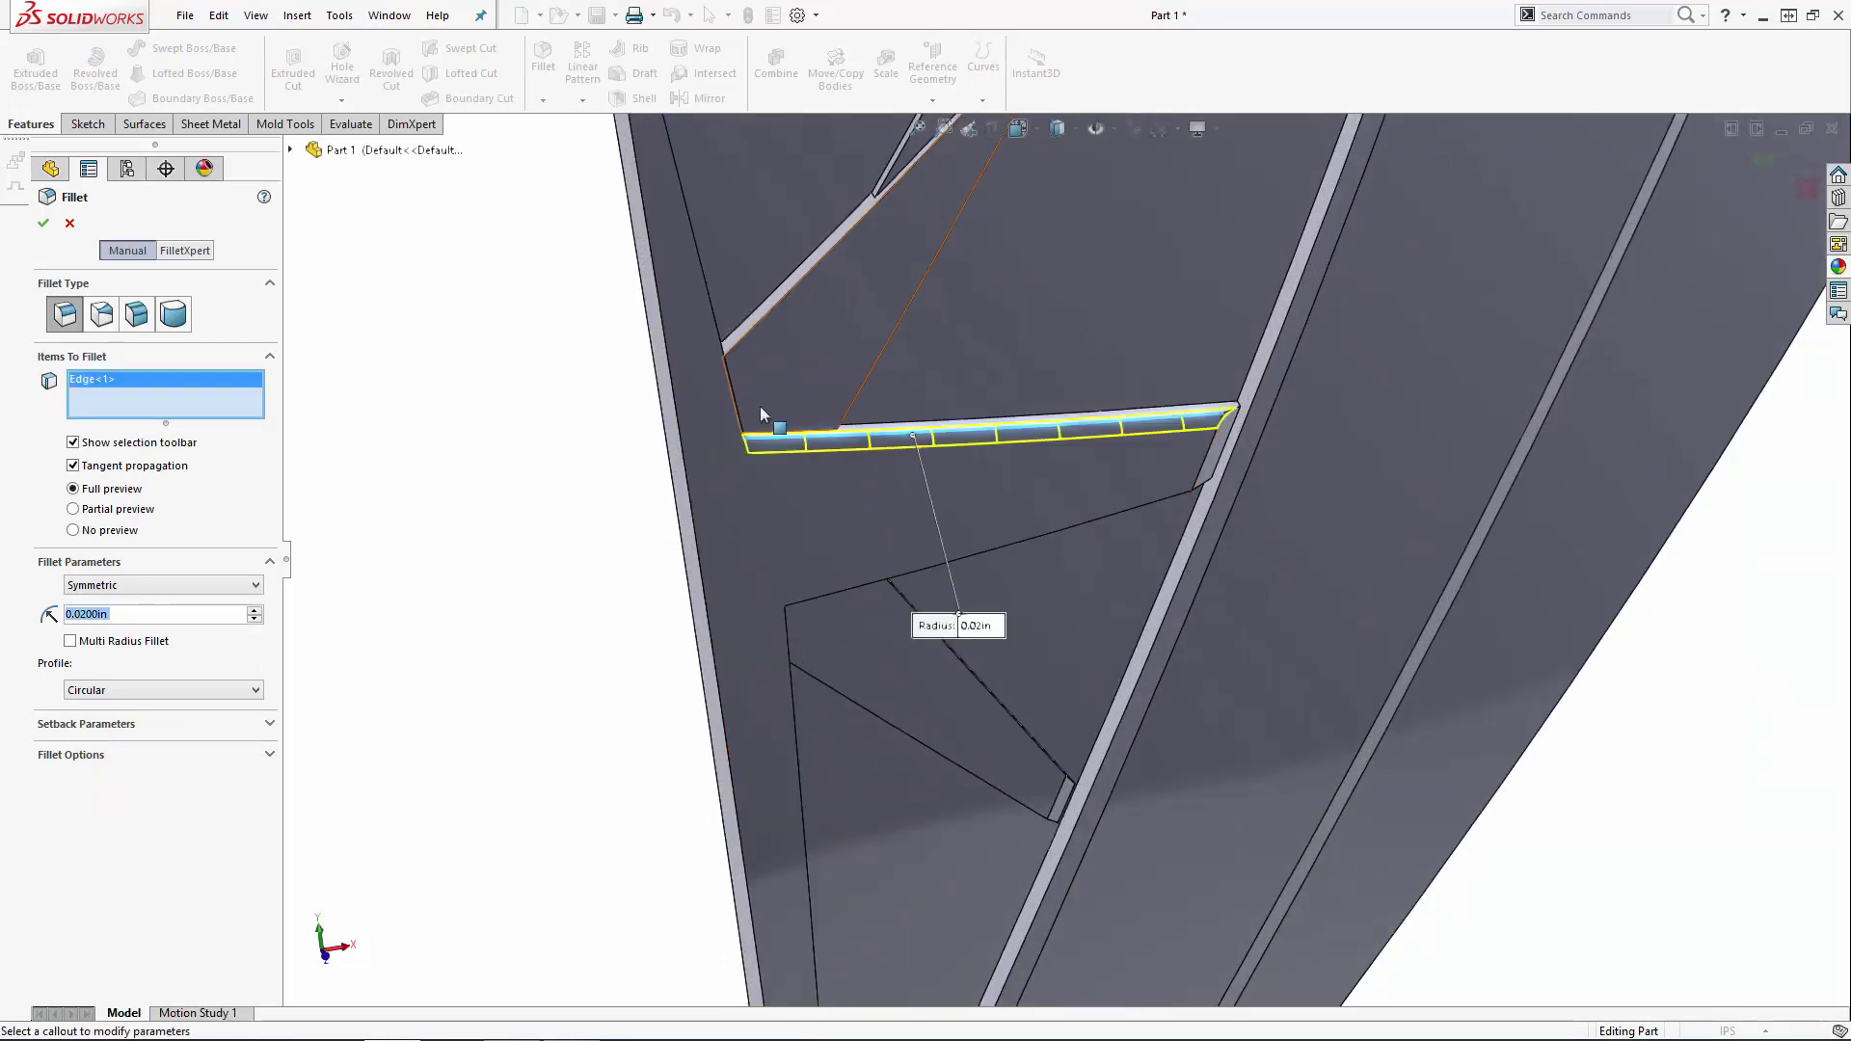
click(733, 388)
click(1208, 451)
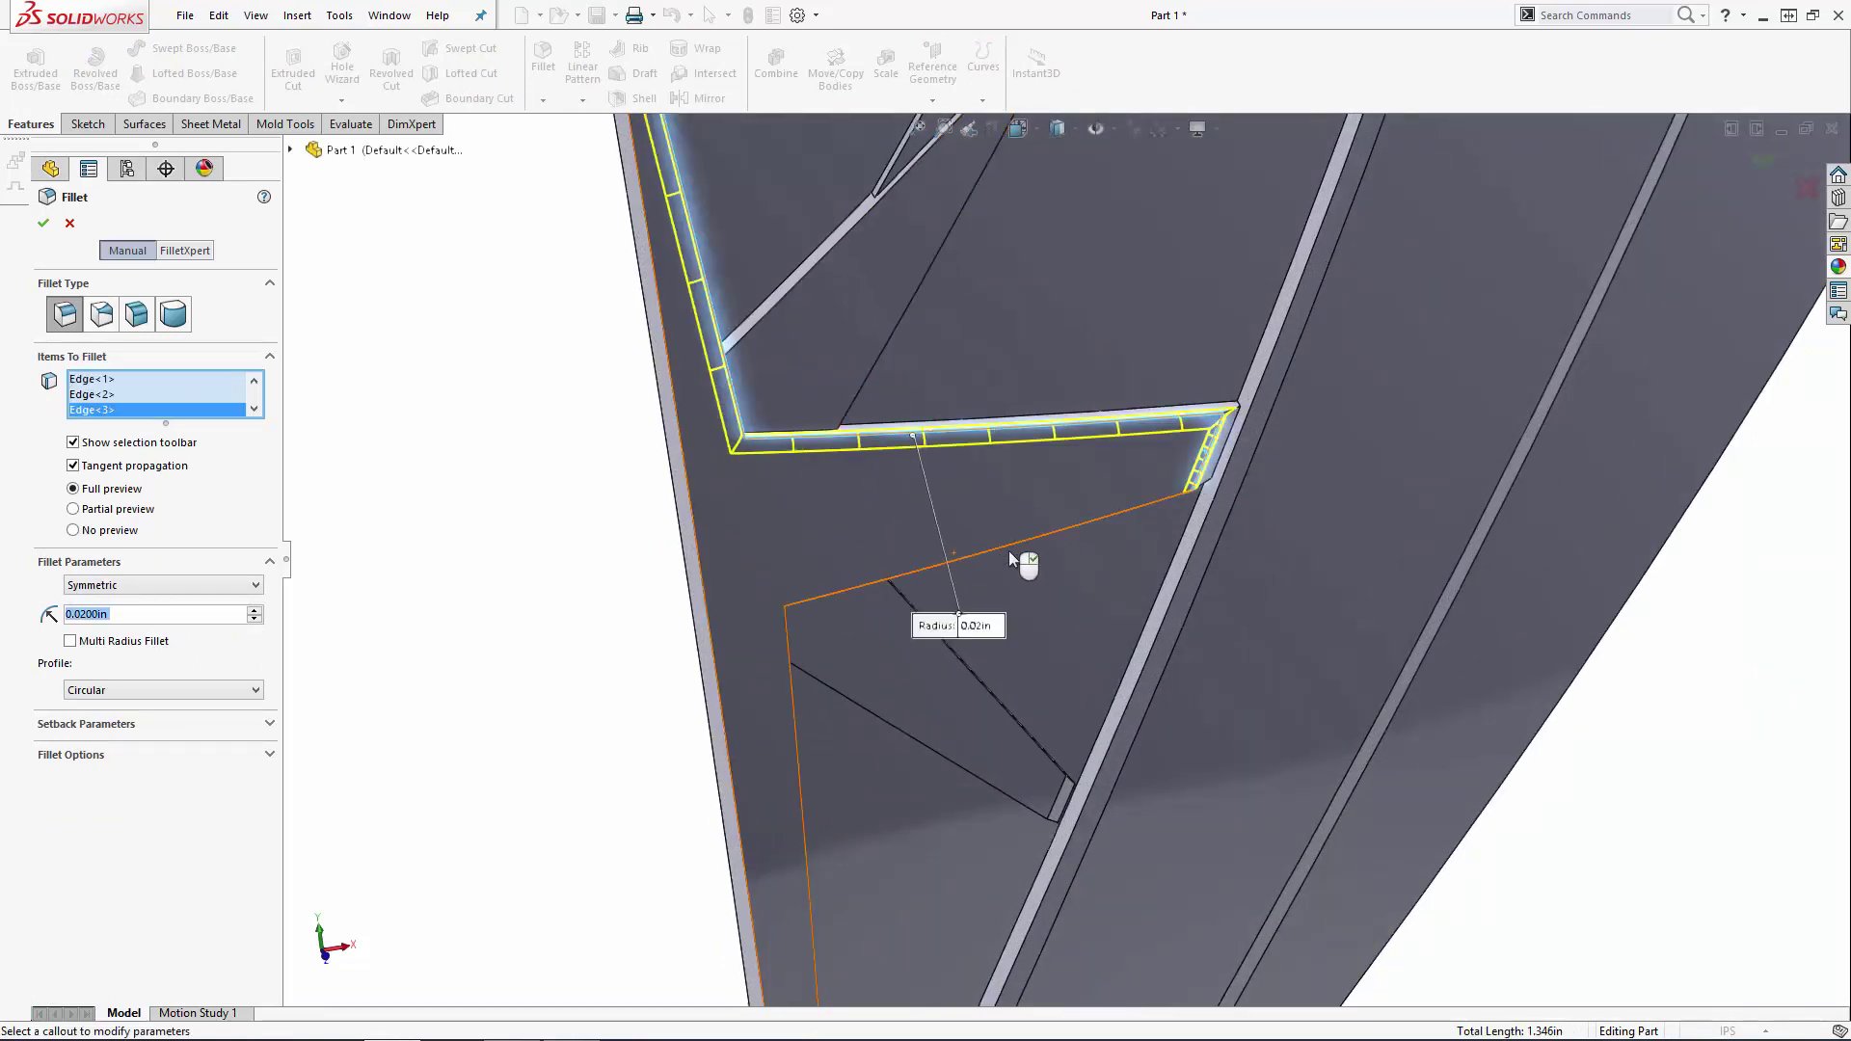
click(806, 627)
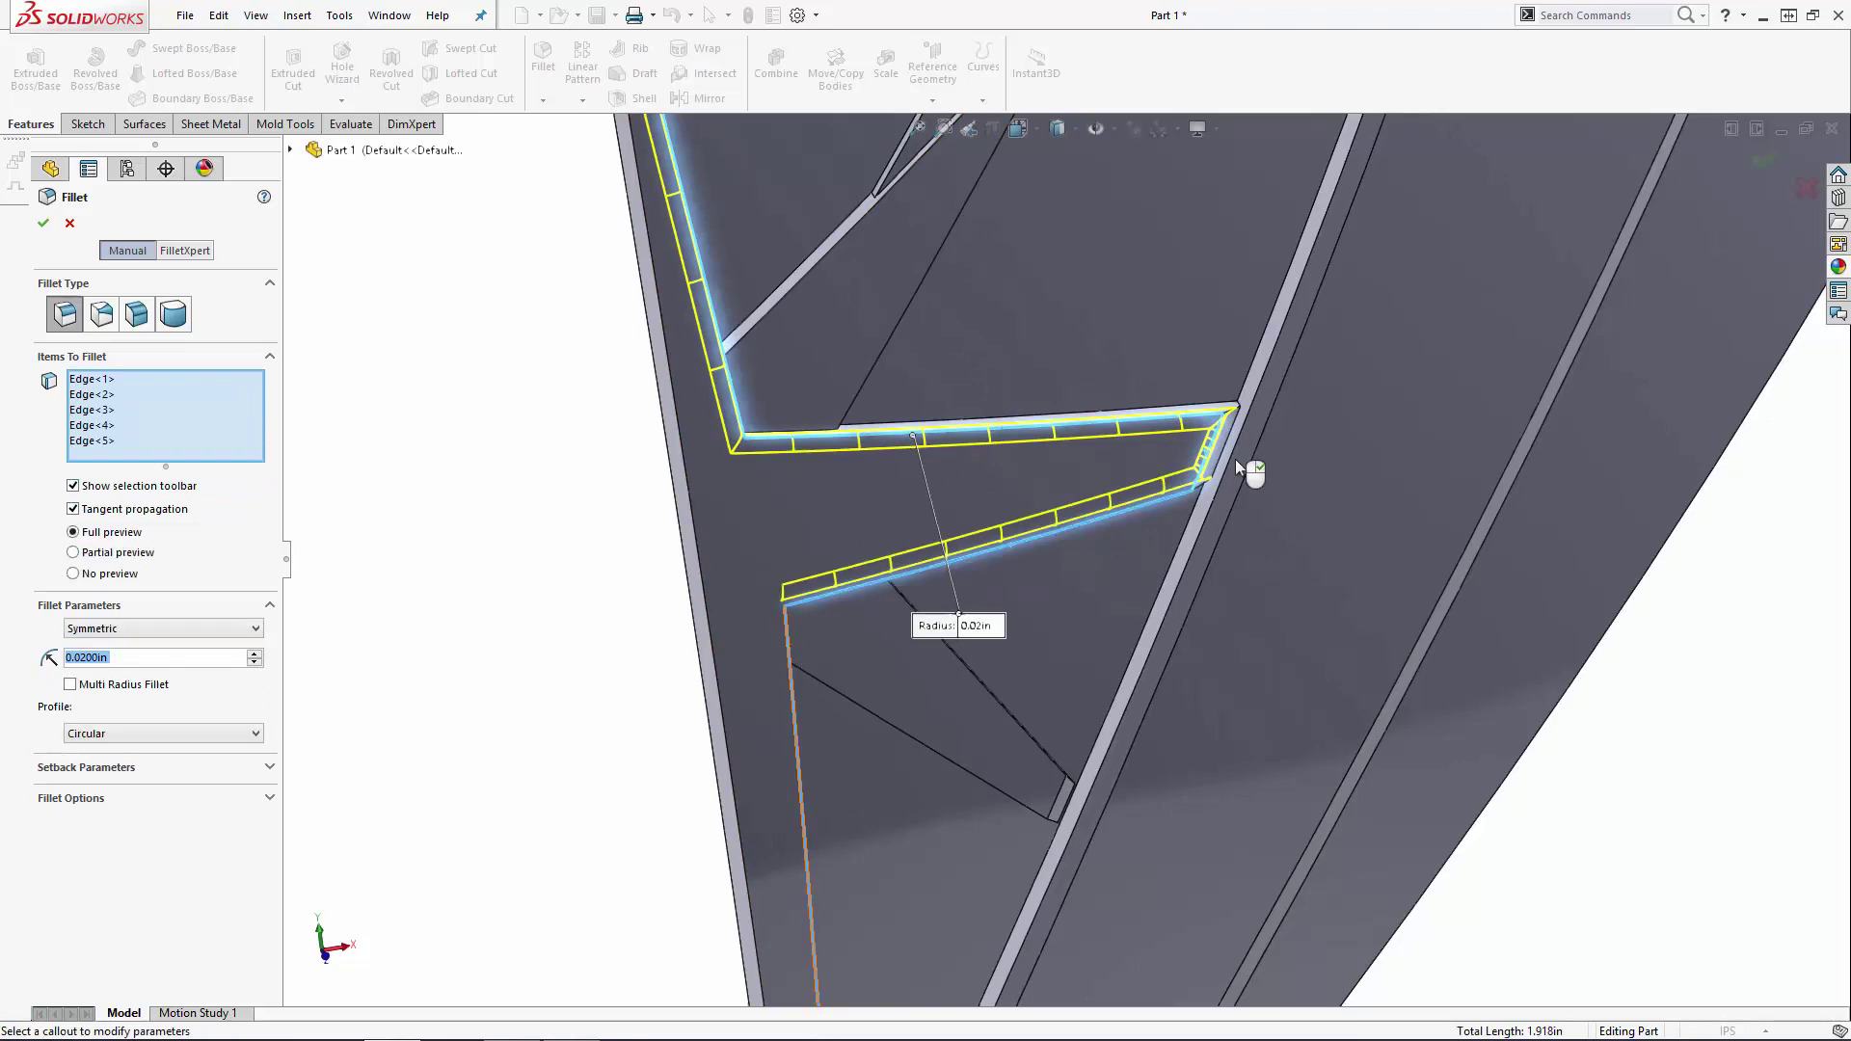
Step: Add the two short corner edges at the tip of the star's middle point to the fillet selection
scroll(1196, 489, down, 3)
middle_drag(1196, 489, 1198, 347)
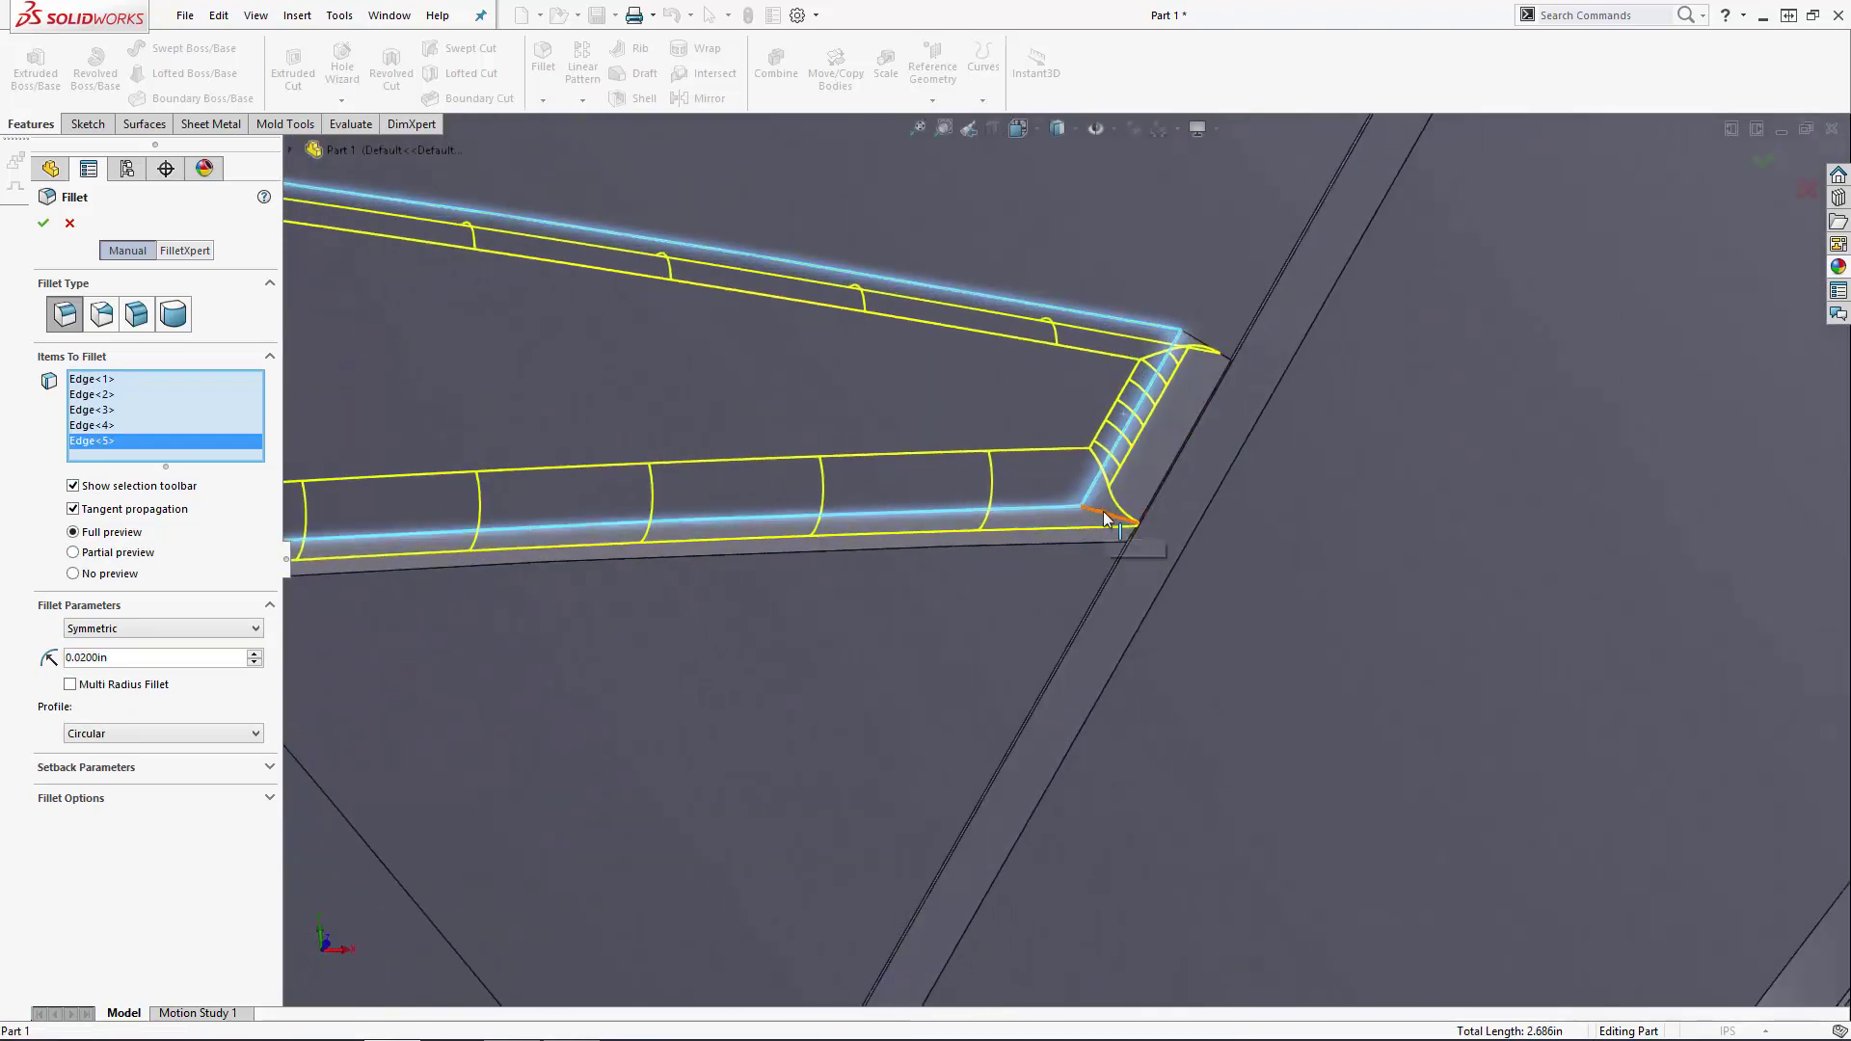
click(1198, 339)
click(1199, 338)
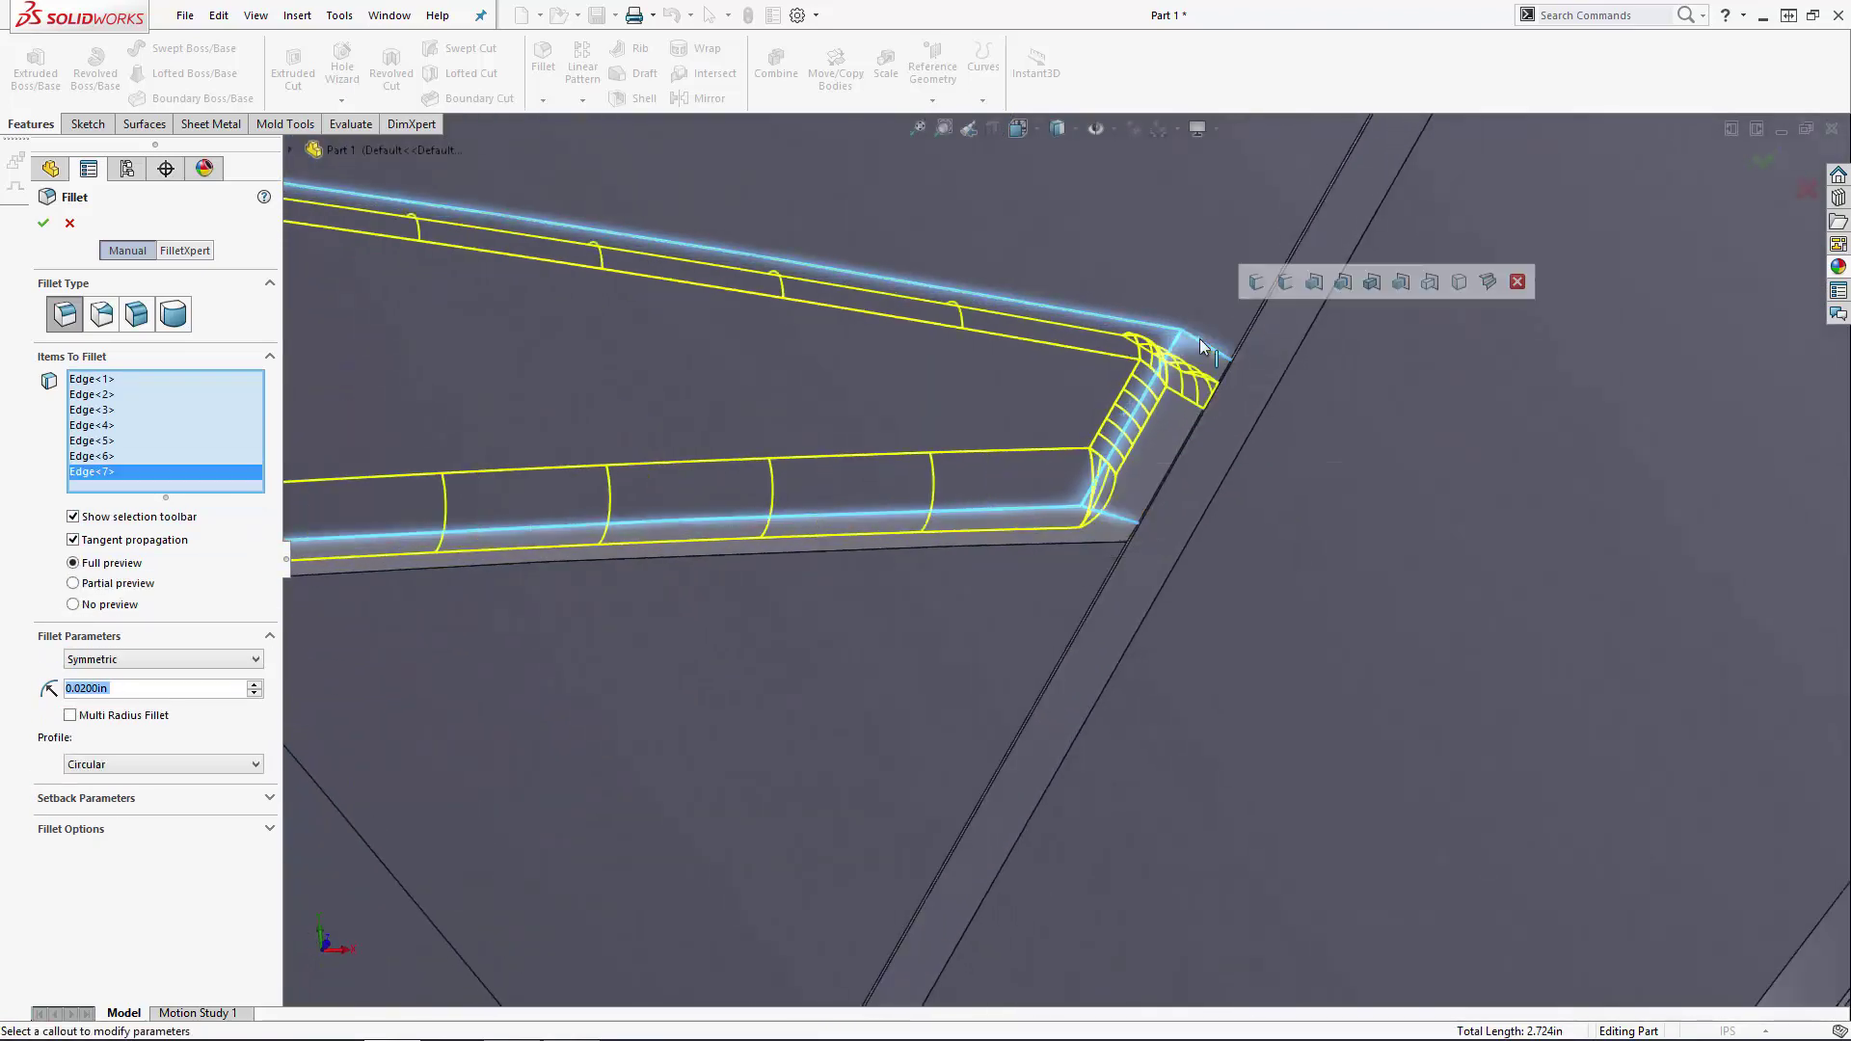
Step: Add the two short edges at the star body's lower end to the selection and complete the 0.02 in fillet
scroll(1199, 339, up, 3)
scroll(1193, 424, up, 5)
scroll(980, 765, down, 3)
scroll(935, 582, down, 3)
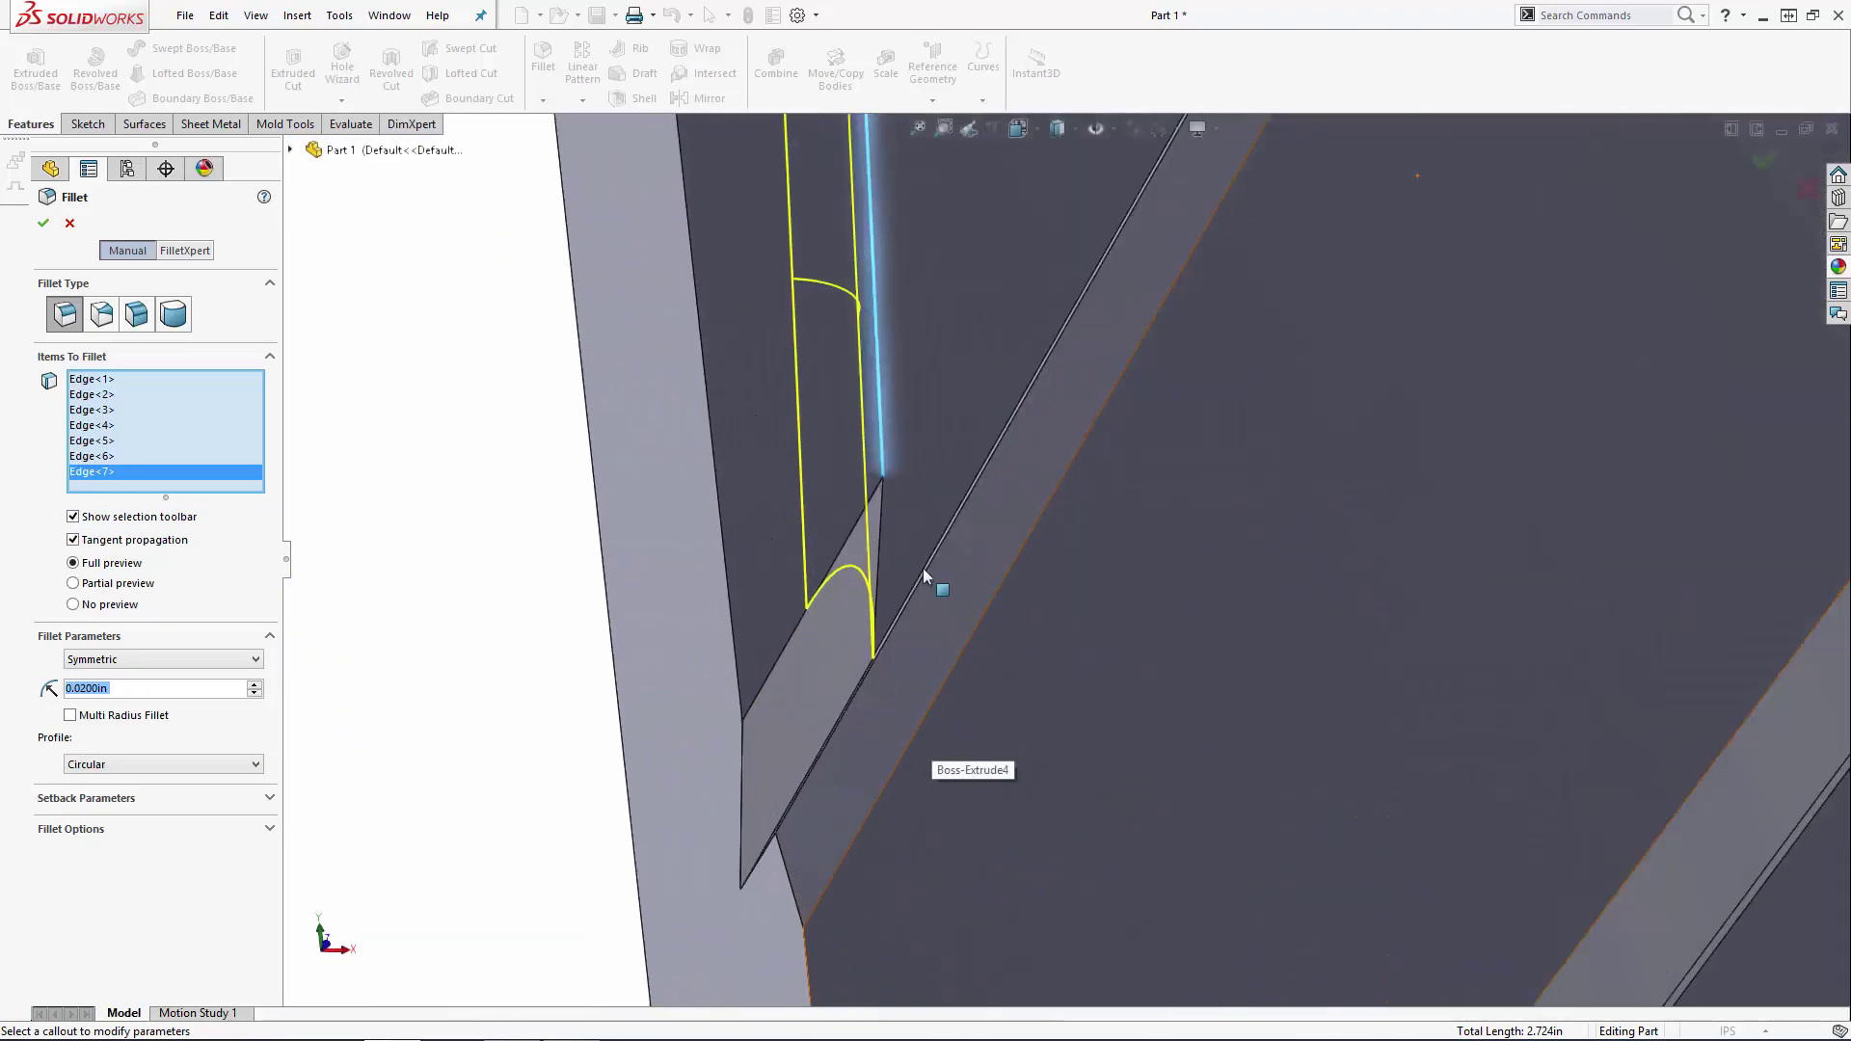
click(883, 511)
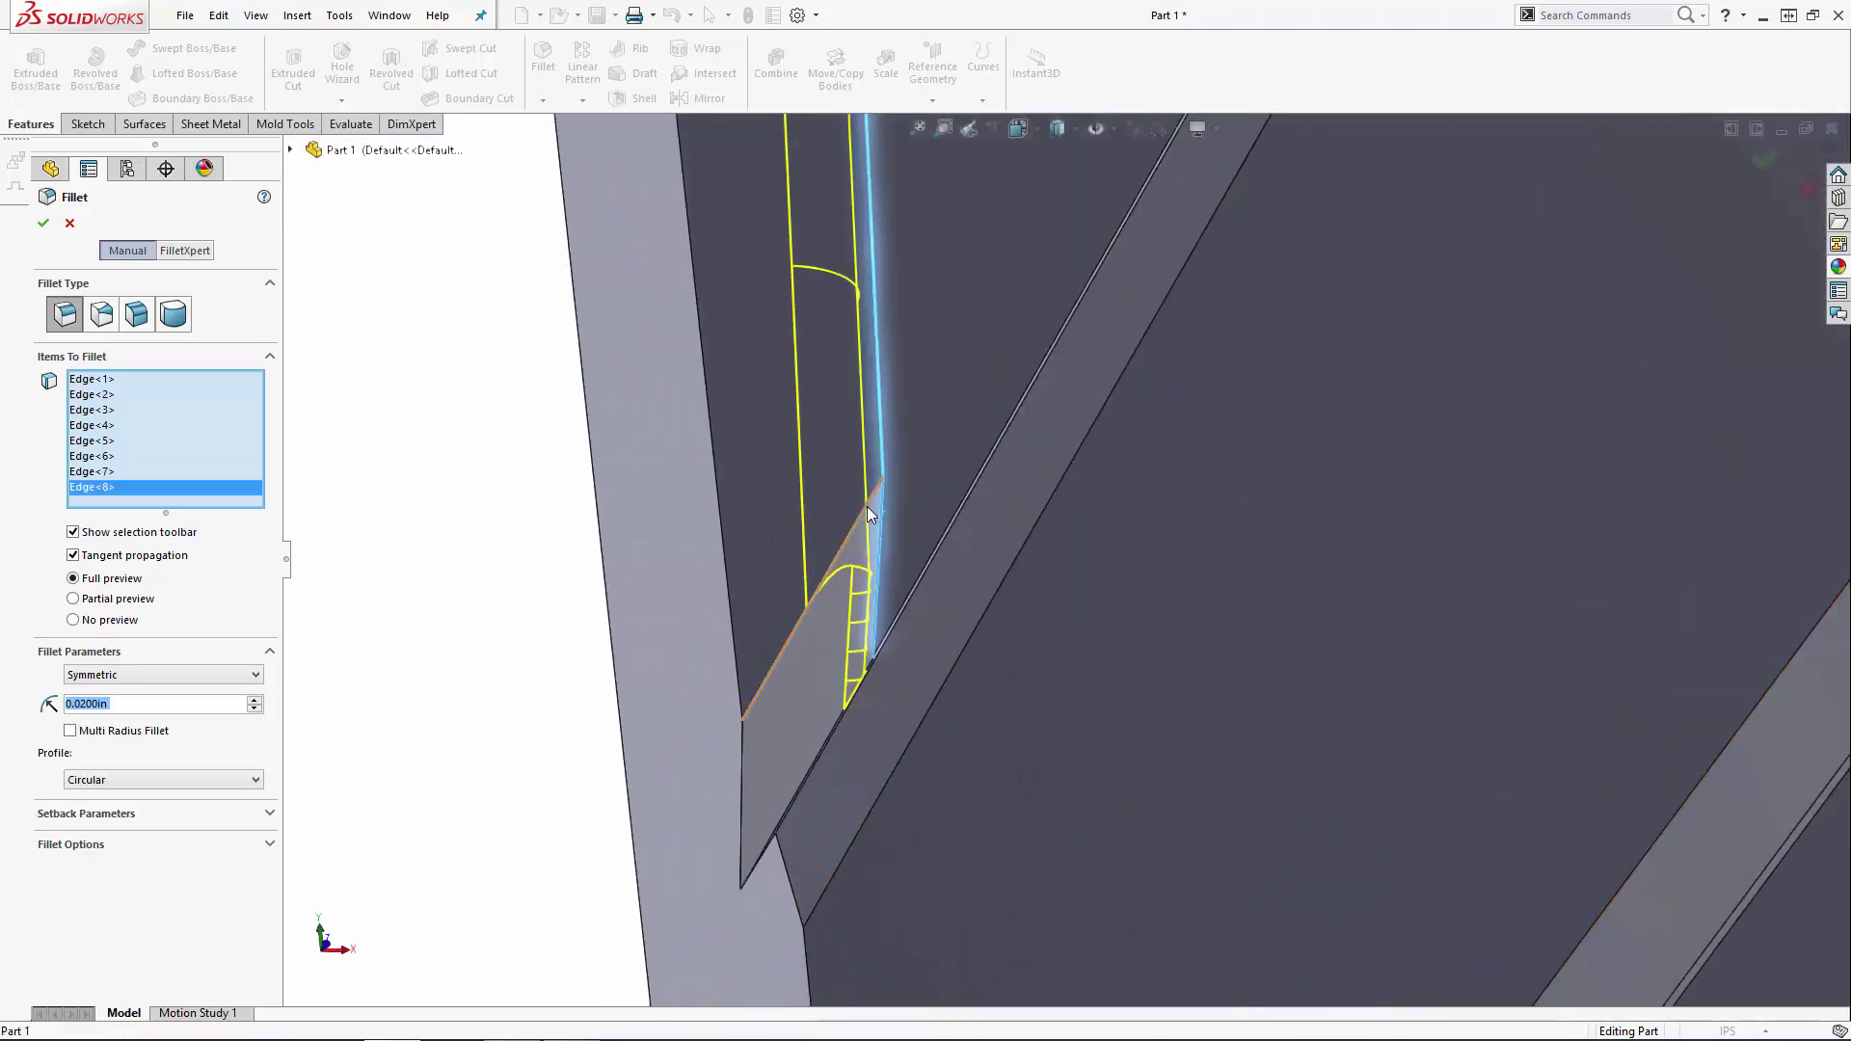
click(871, 513)
scroll(871, 540, up, 5)
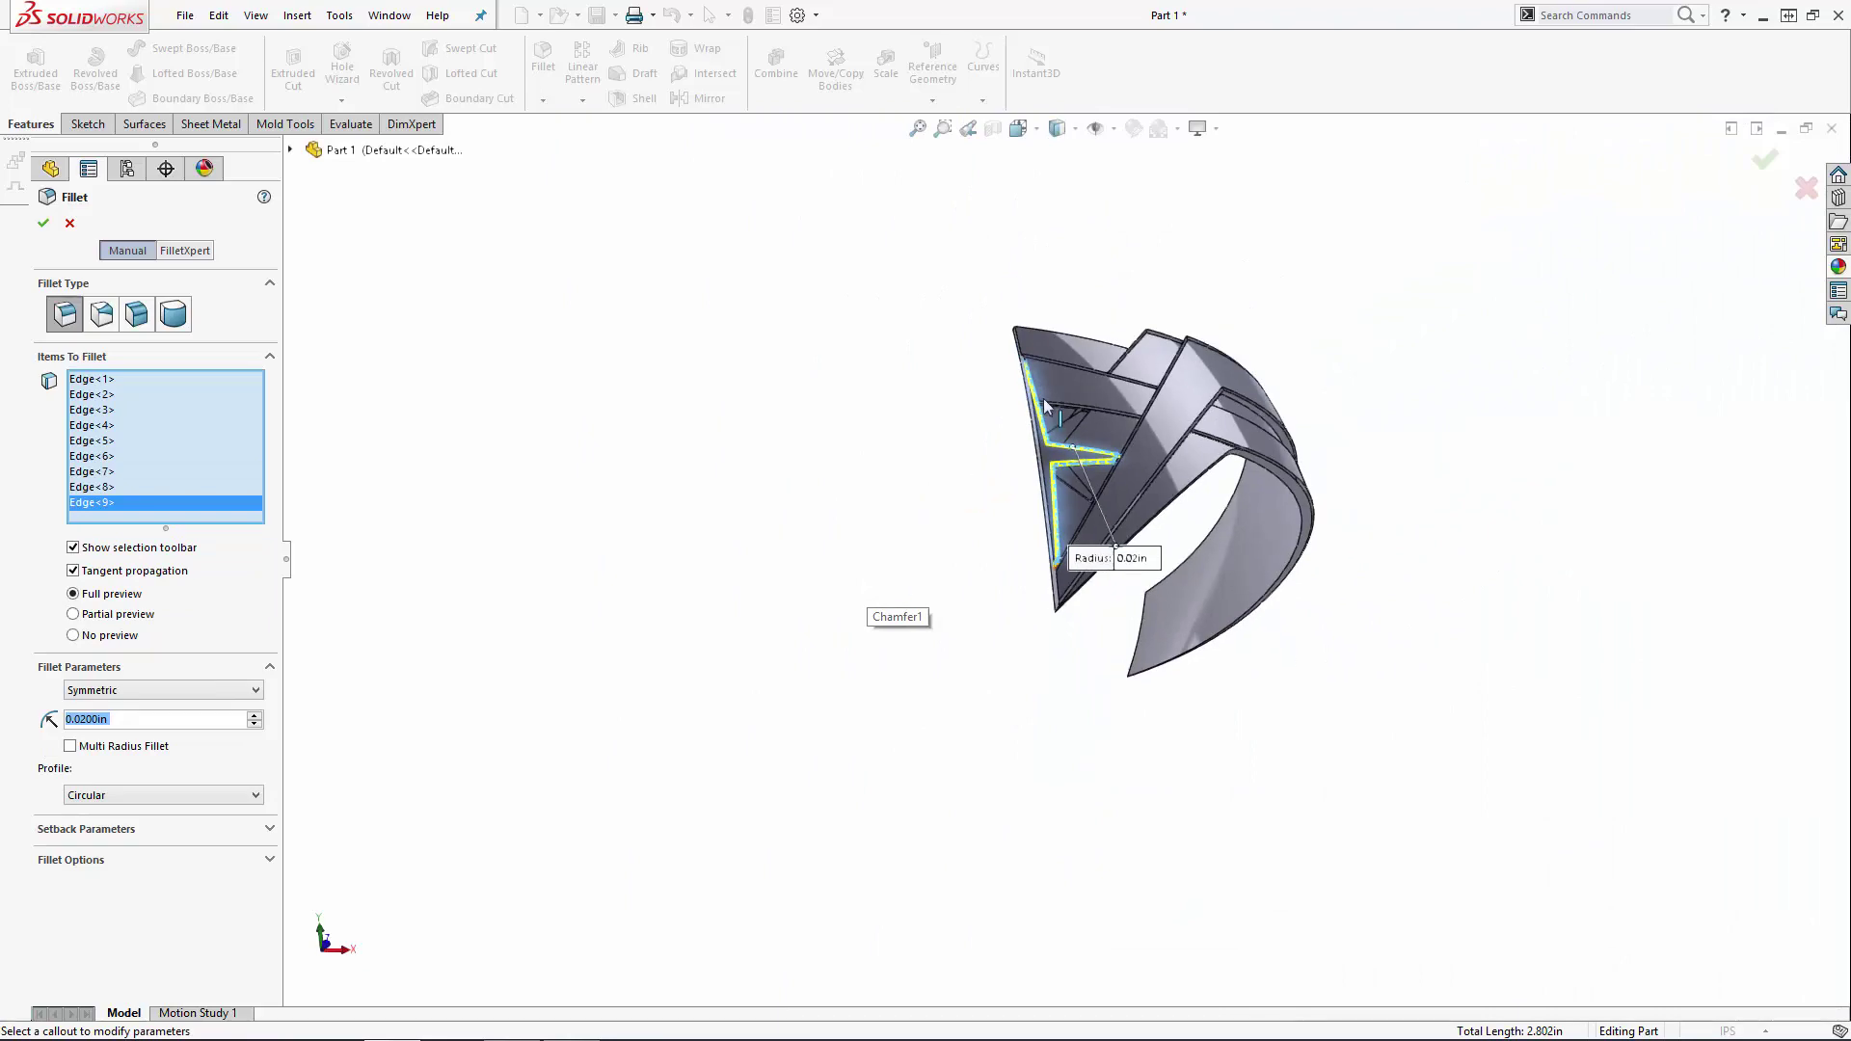
scroll(1044, 398, down, 4)
scroll(1029, 405, down, 2)
scroll(1015, 456, up, 3)
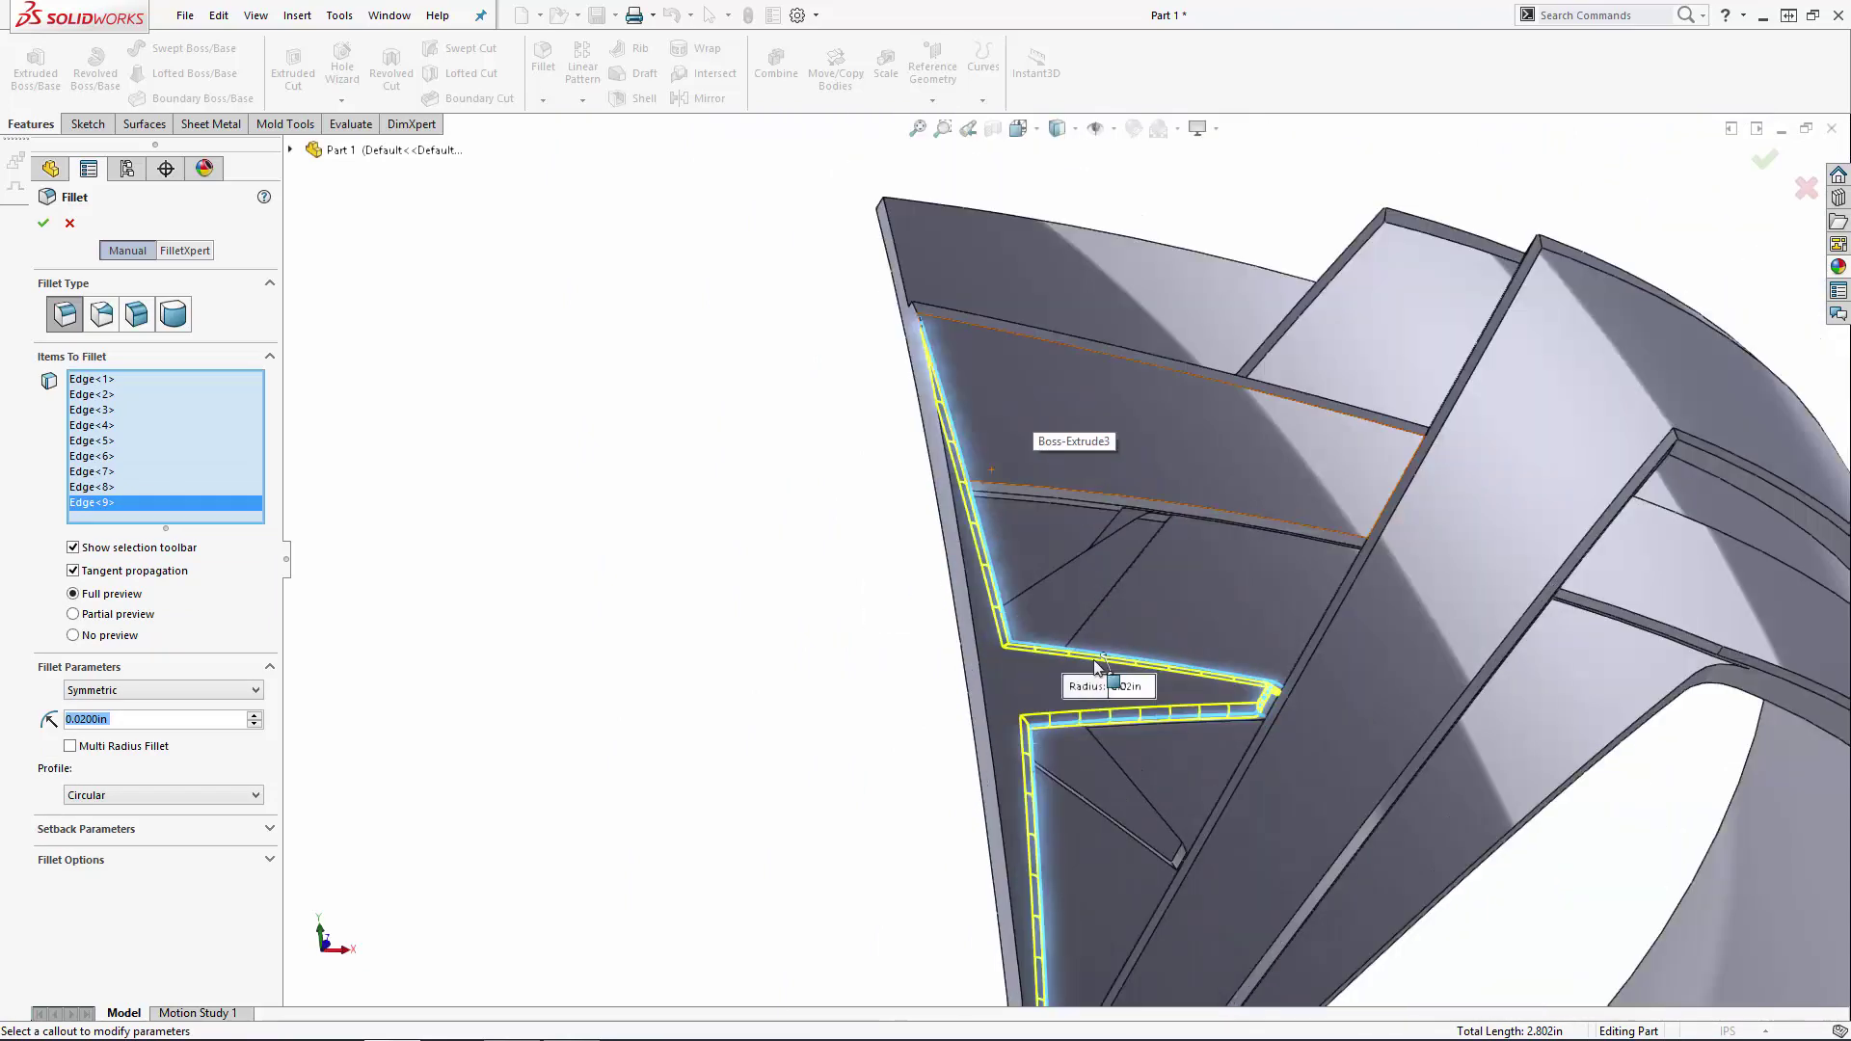
click(44, 224)
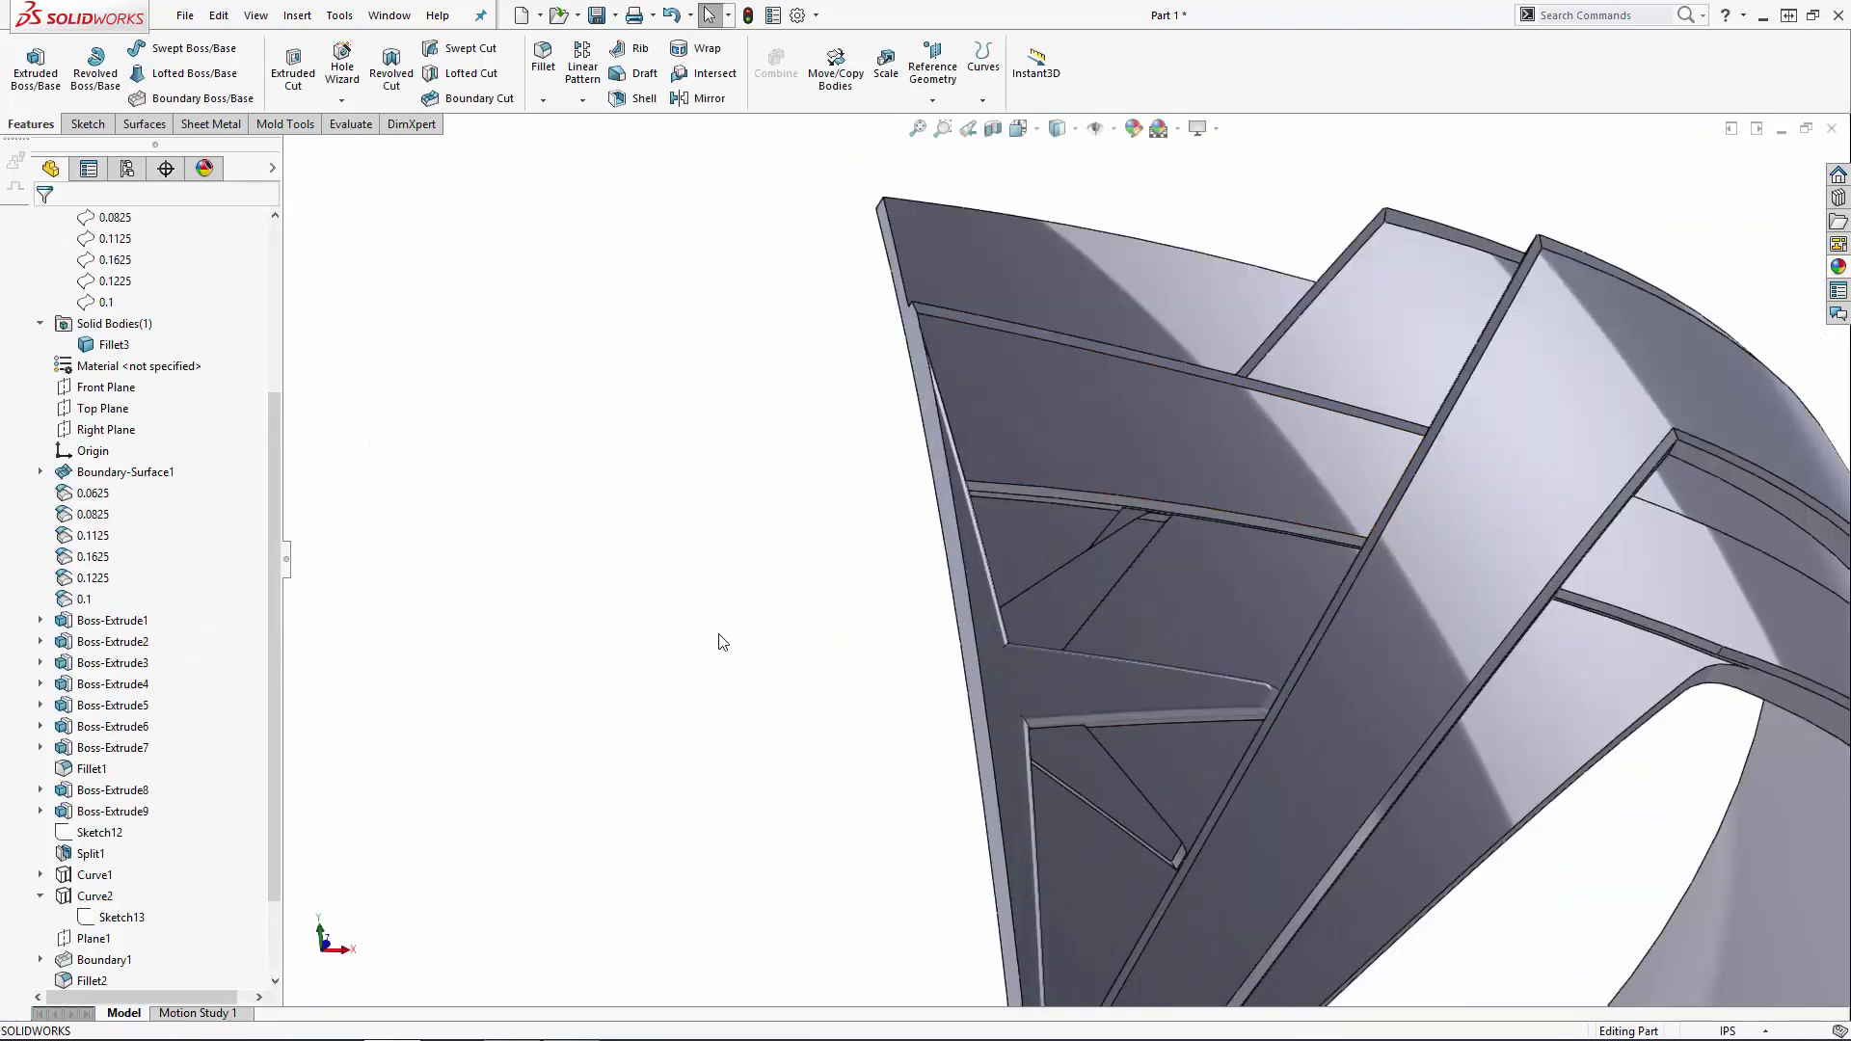
Step: Start a 0.01 in fillet on the inner corner edge between the star's middle point and the lower side strip
click(543, 66)
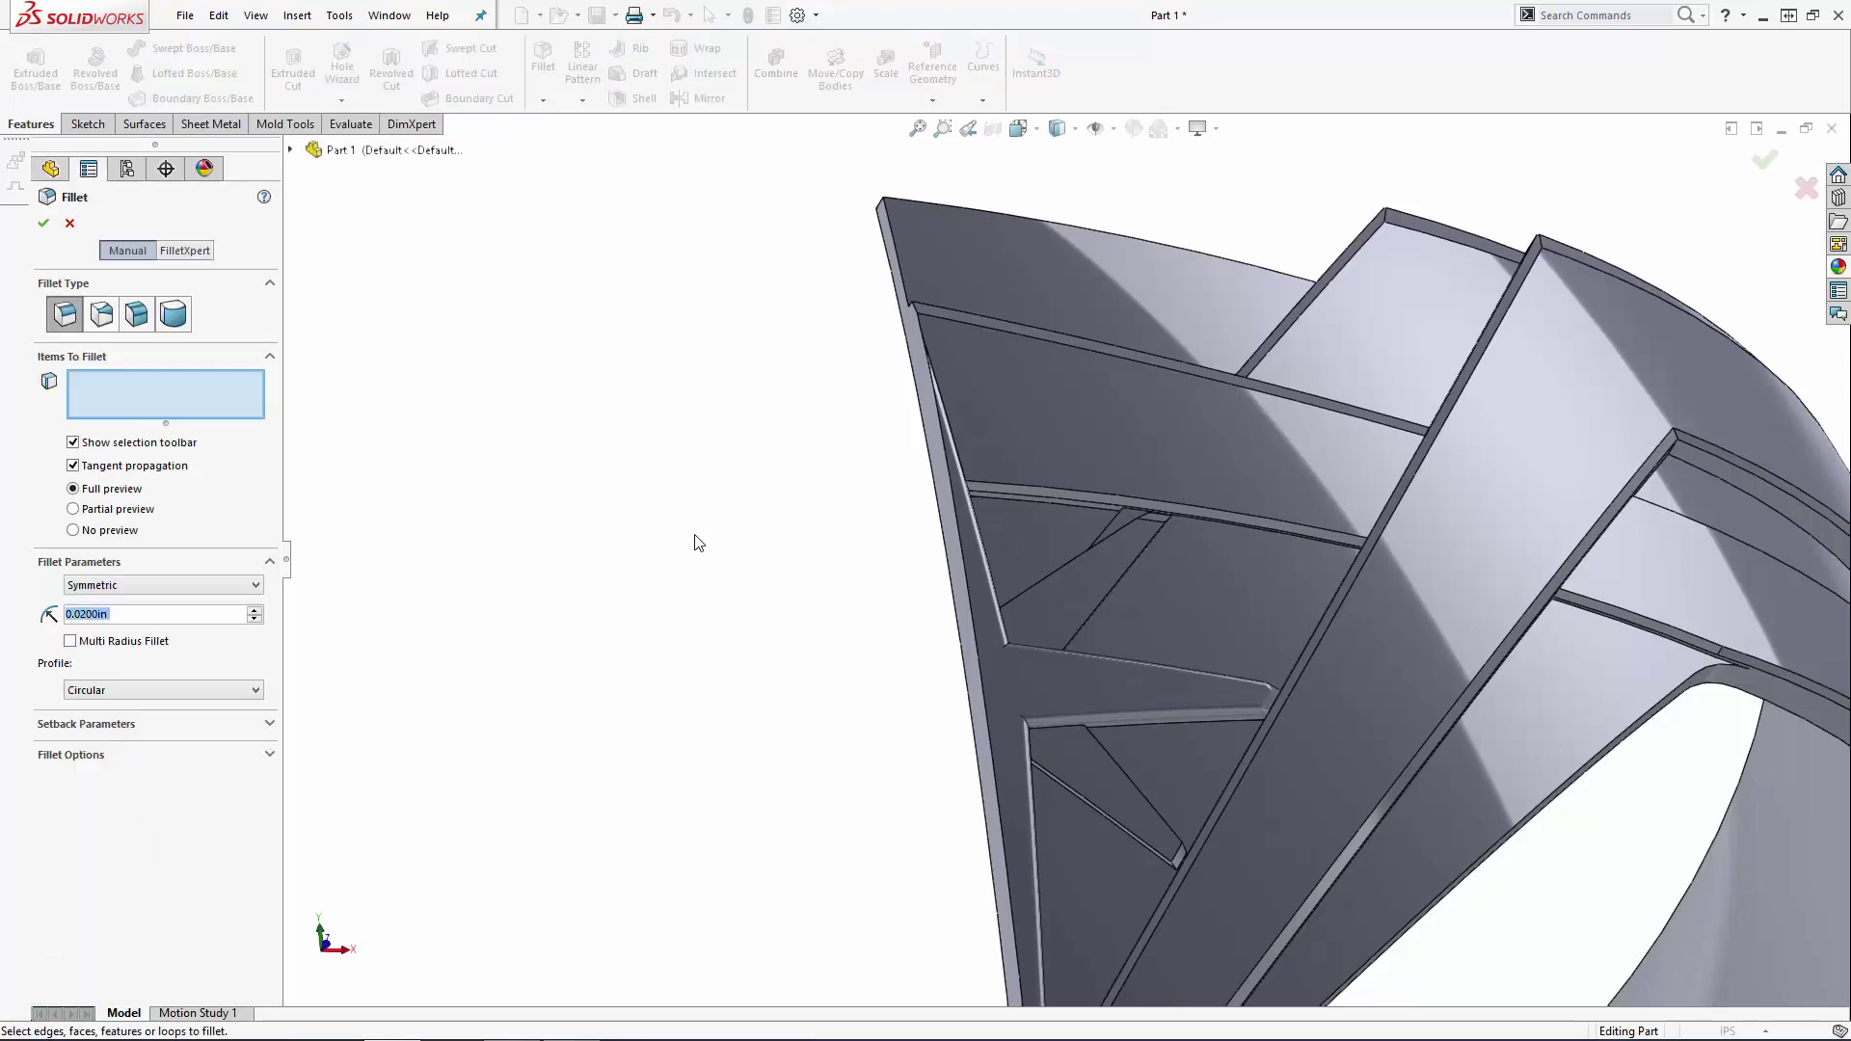
text(0.01)
key(Return)
scroll(868, 725, up, 3)
middle_drag(875, 607, 772, 546)
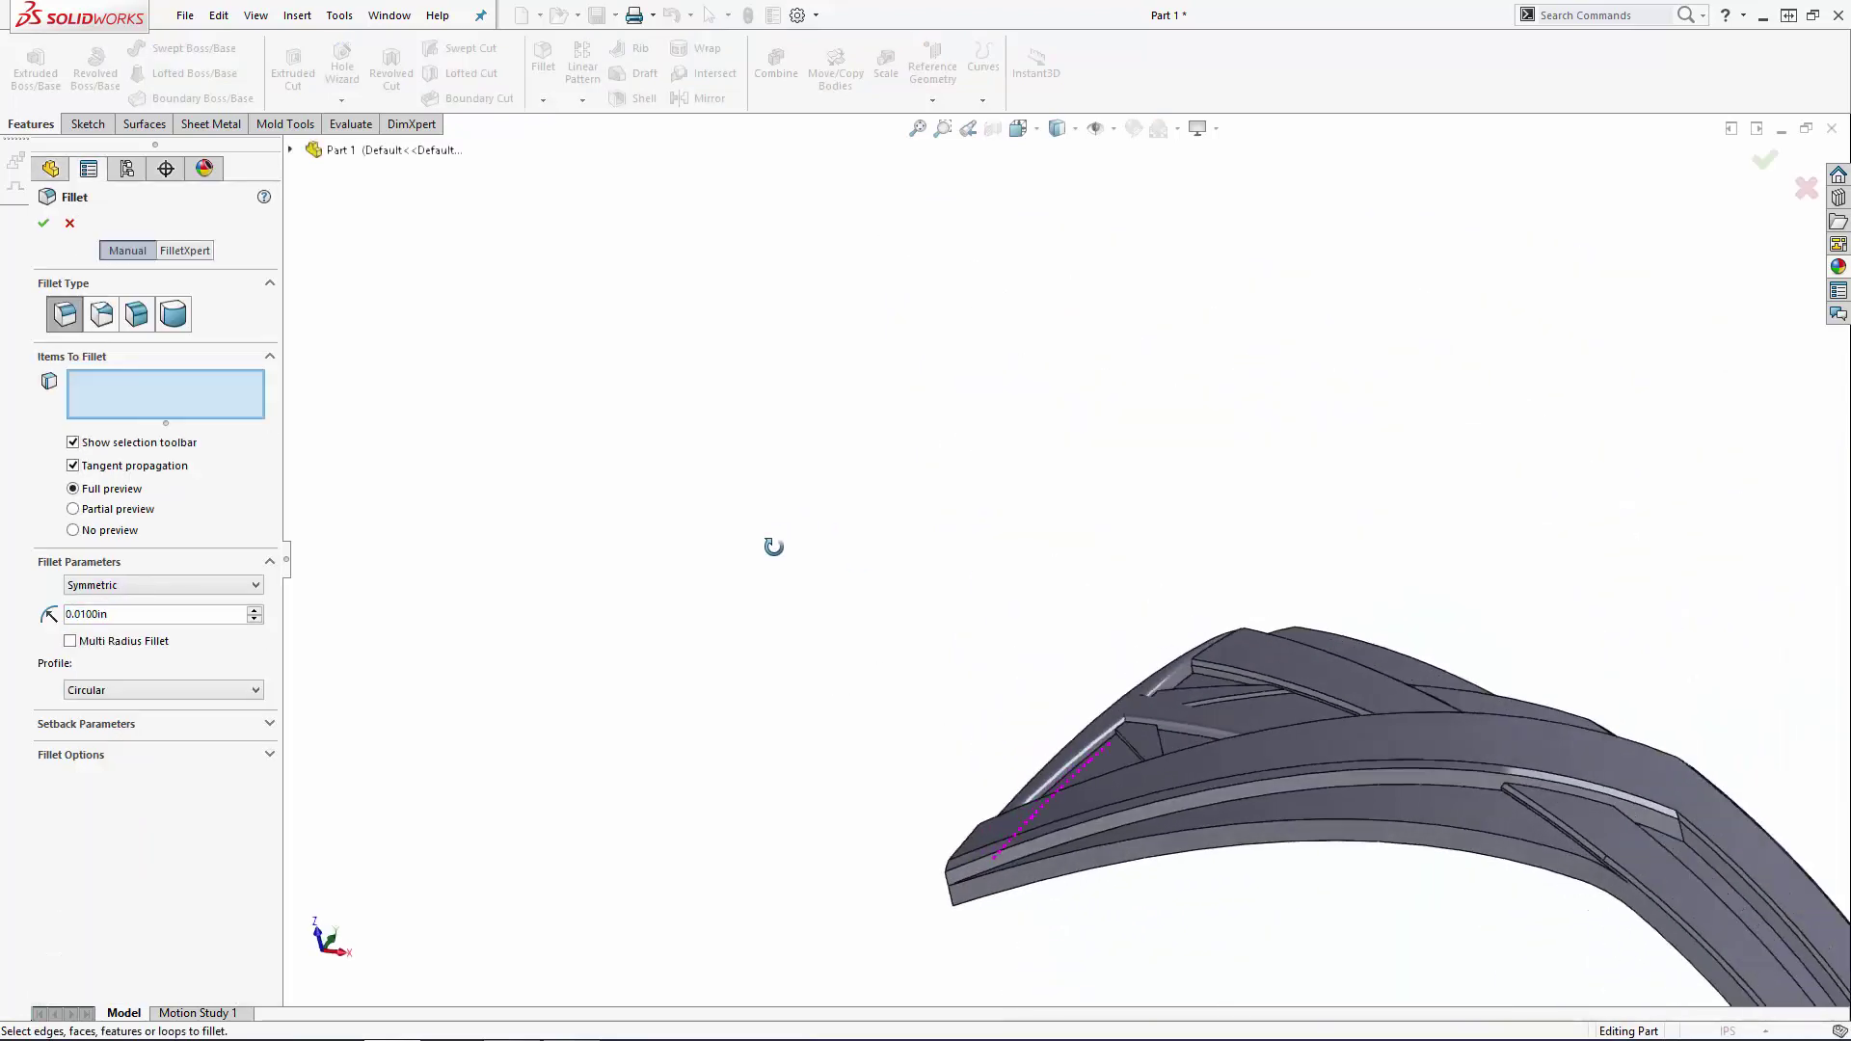
scroll(1142, 661, down, 9)
click(875, 525)
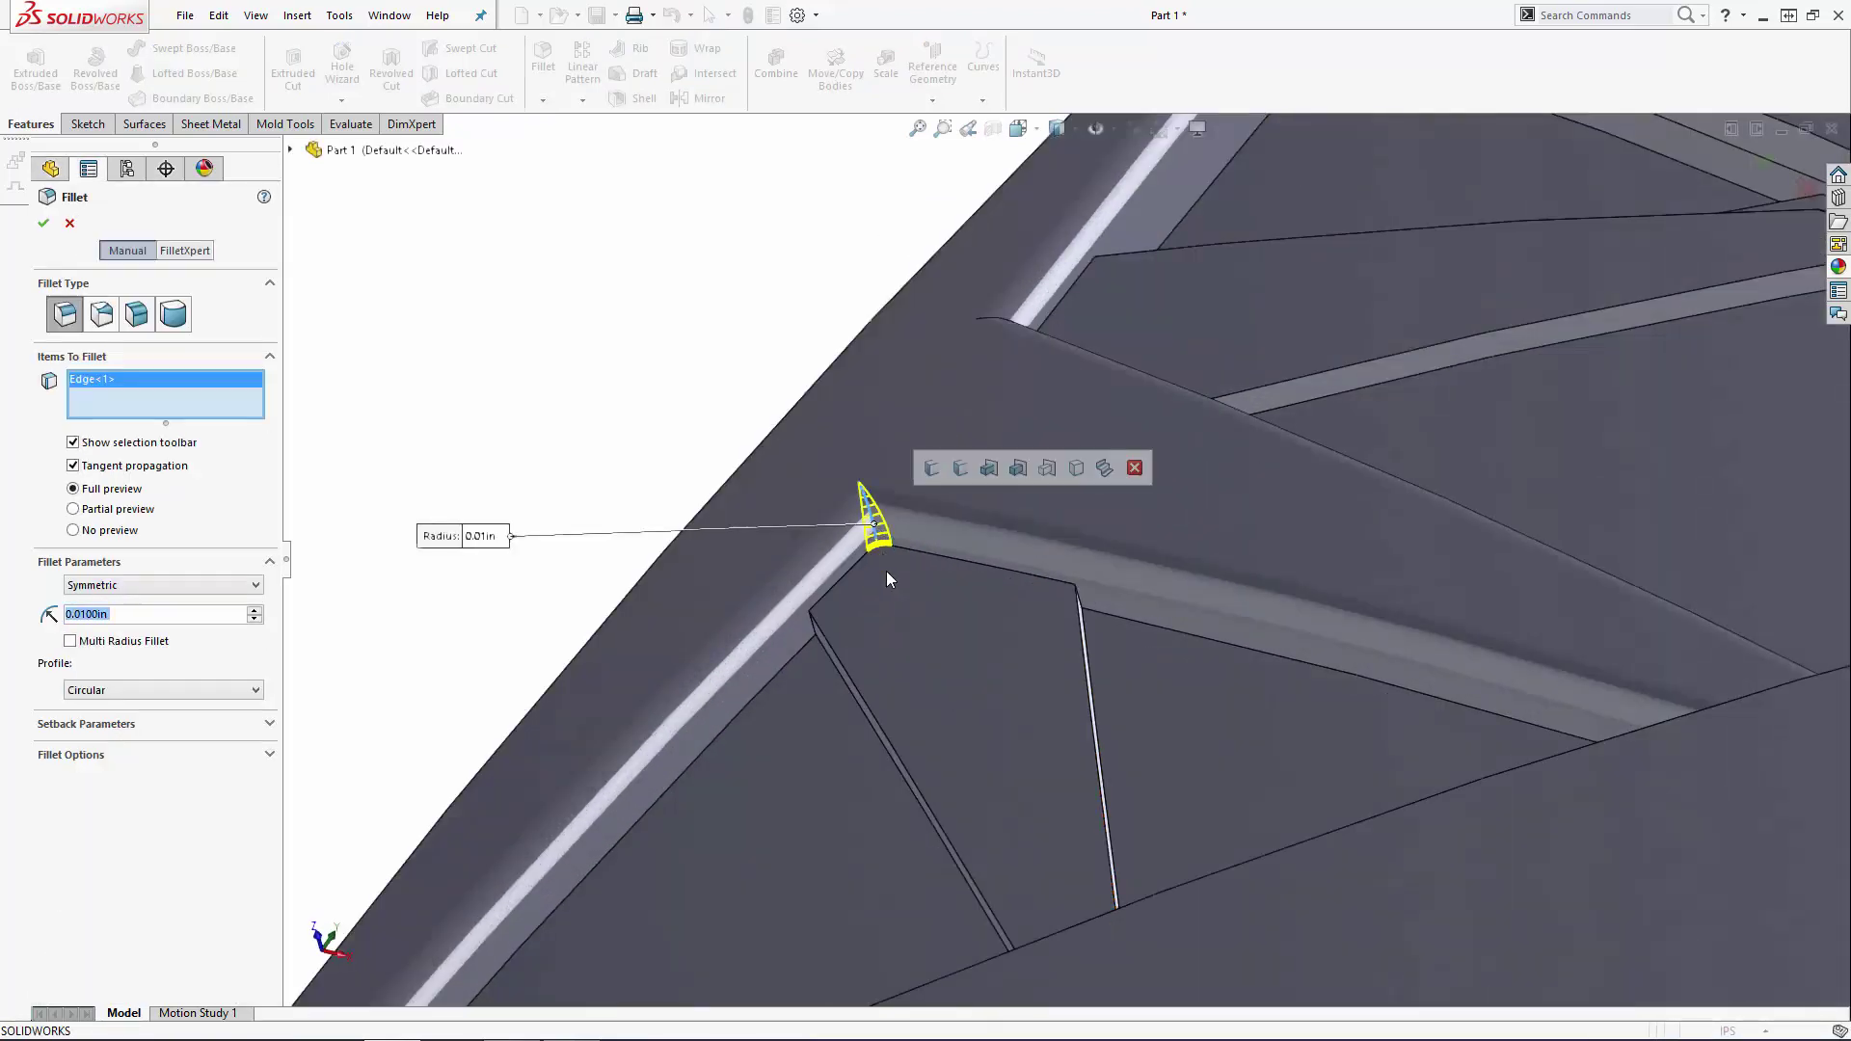
Step: Add the long edges of the star's lower and upper points and the corner edge above the middle point to the fillet
click(1084, 687)
click(1092, 718)
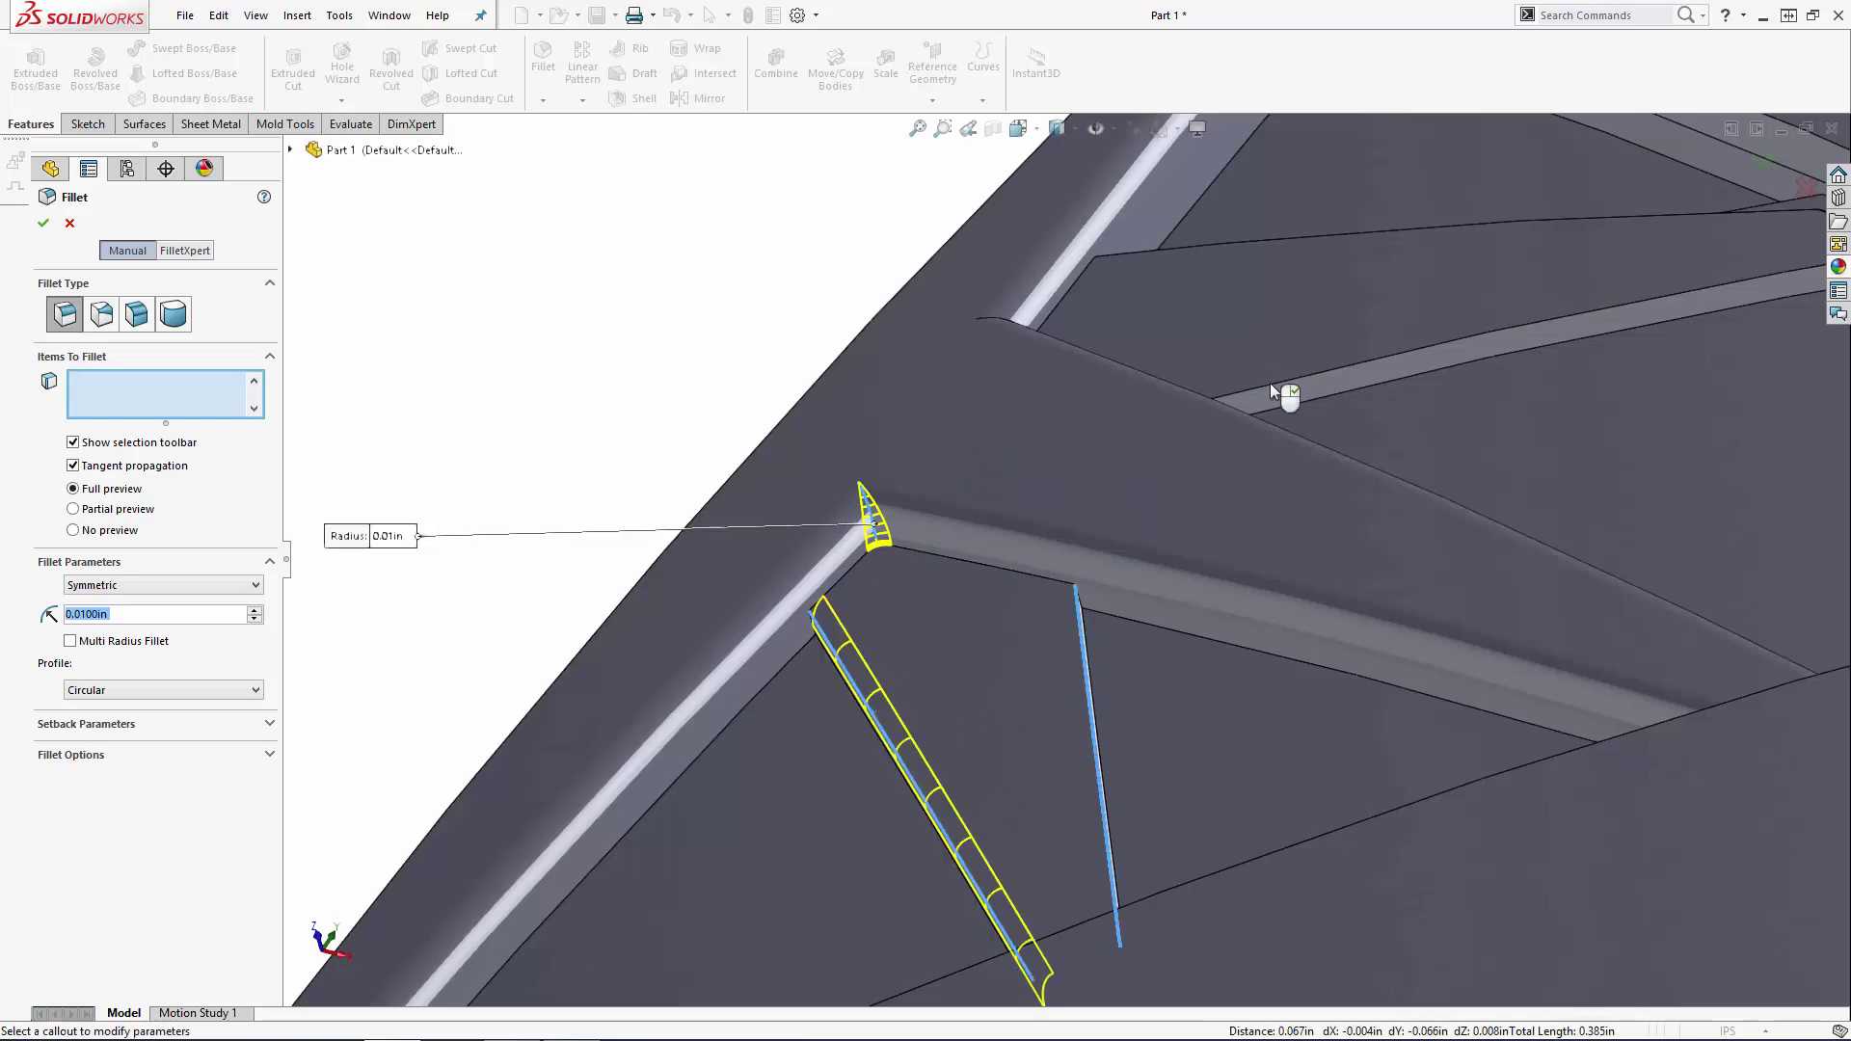
click(1278, 383)
click(1252, 248)
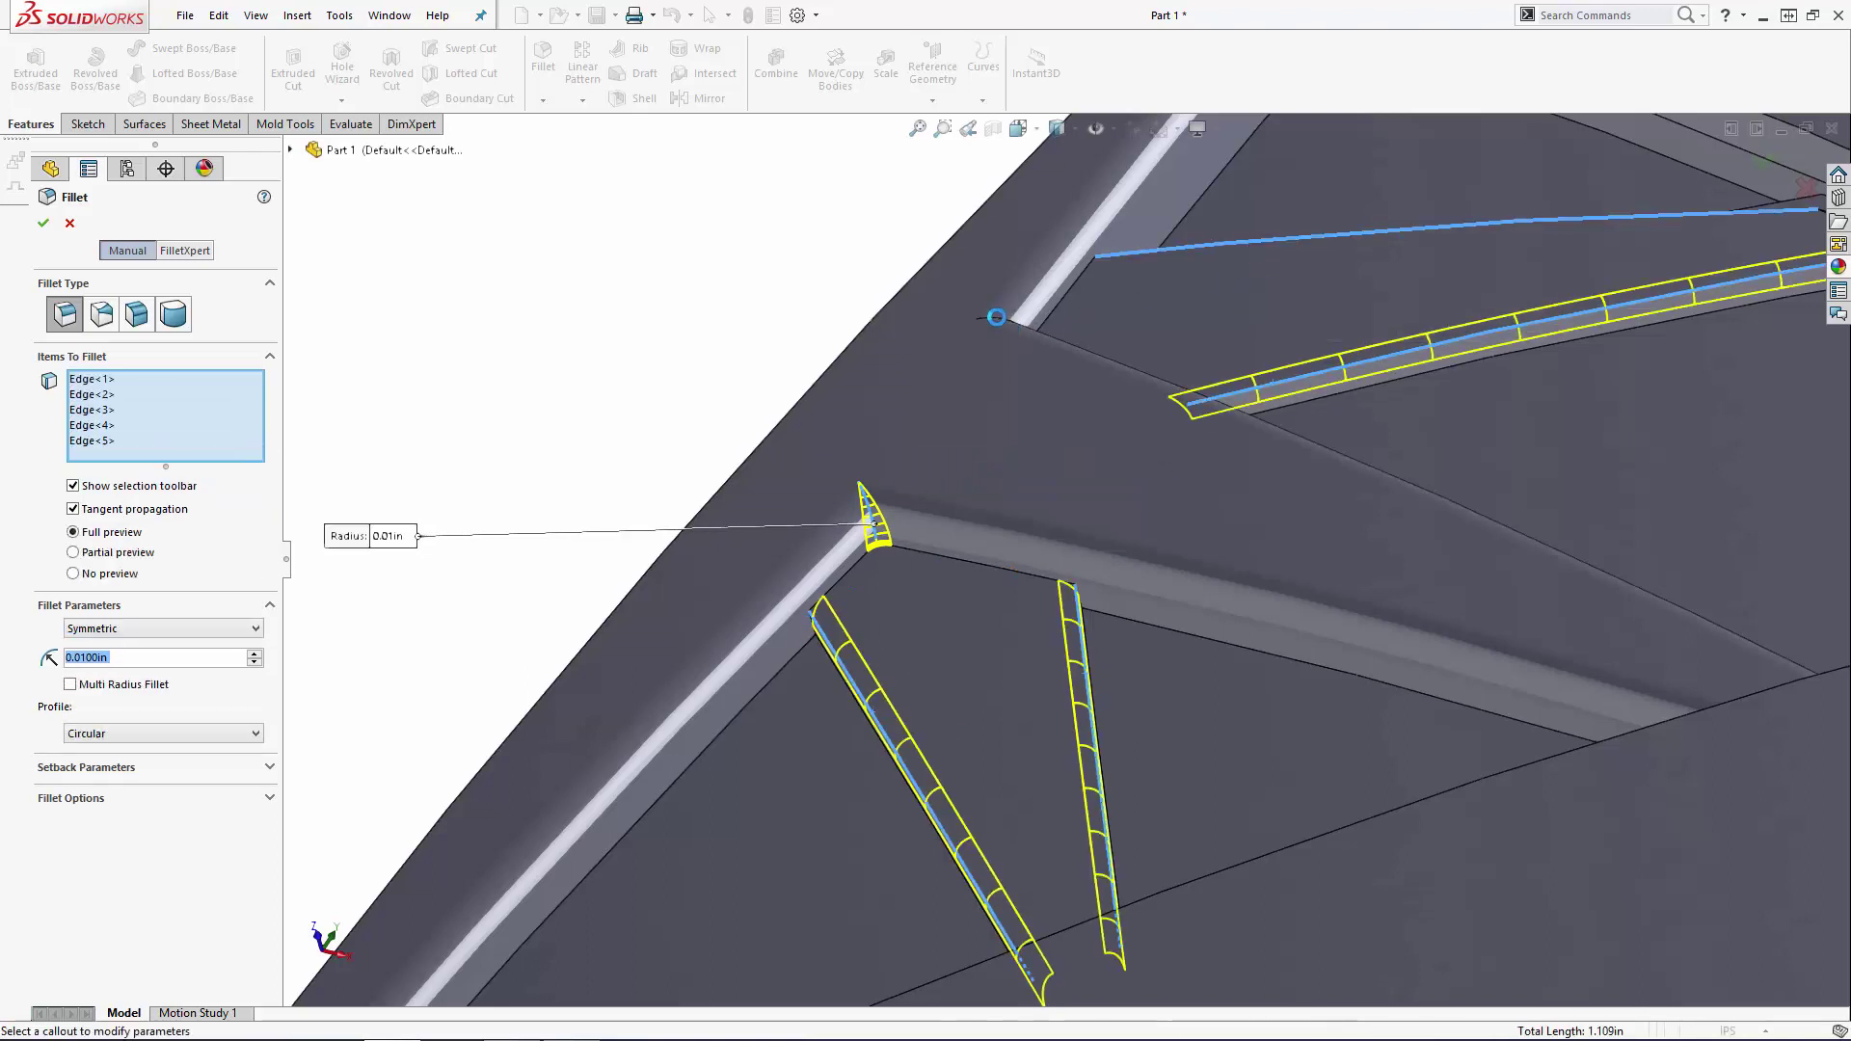
click(993, 318)
scroll(769, 475, up, 4)
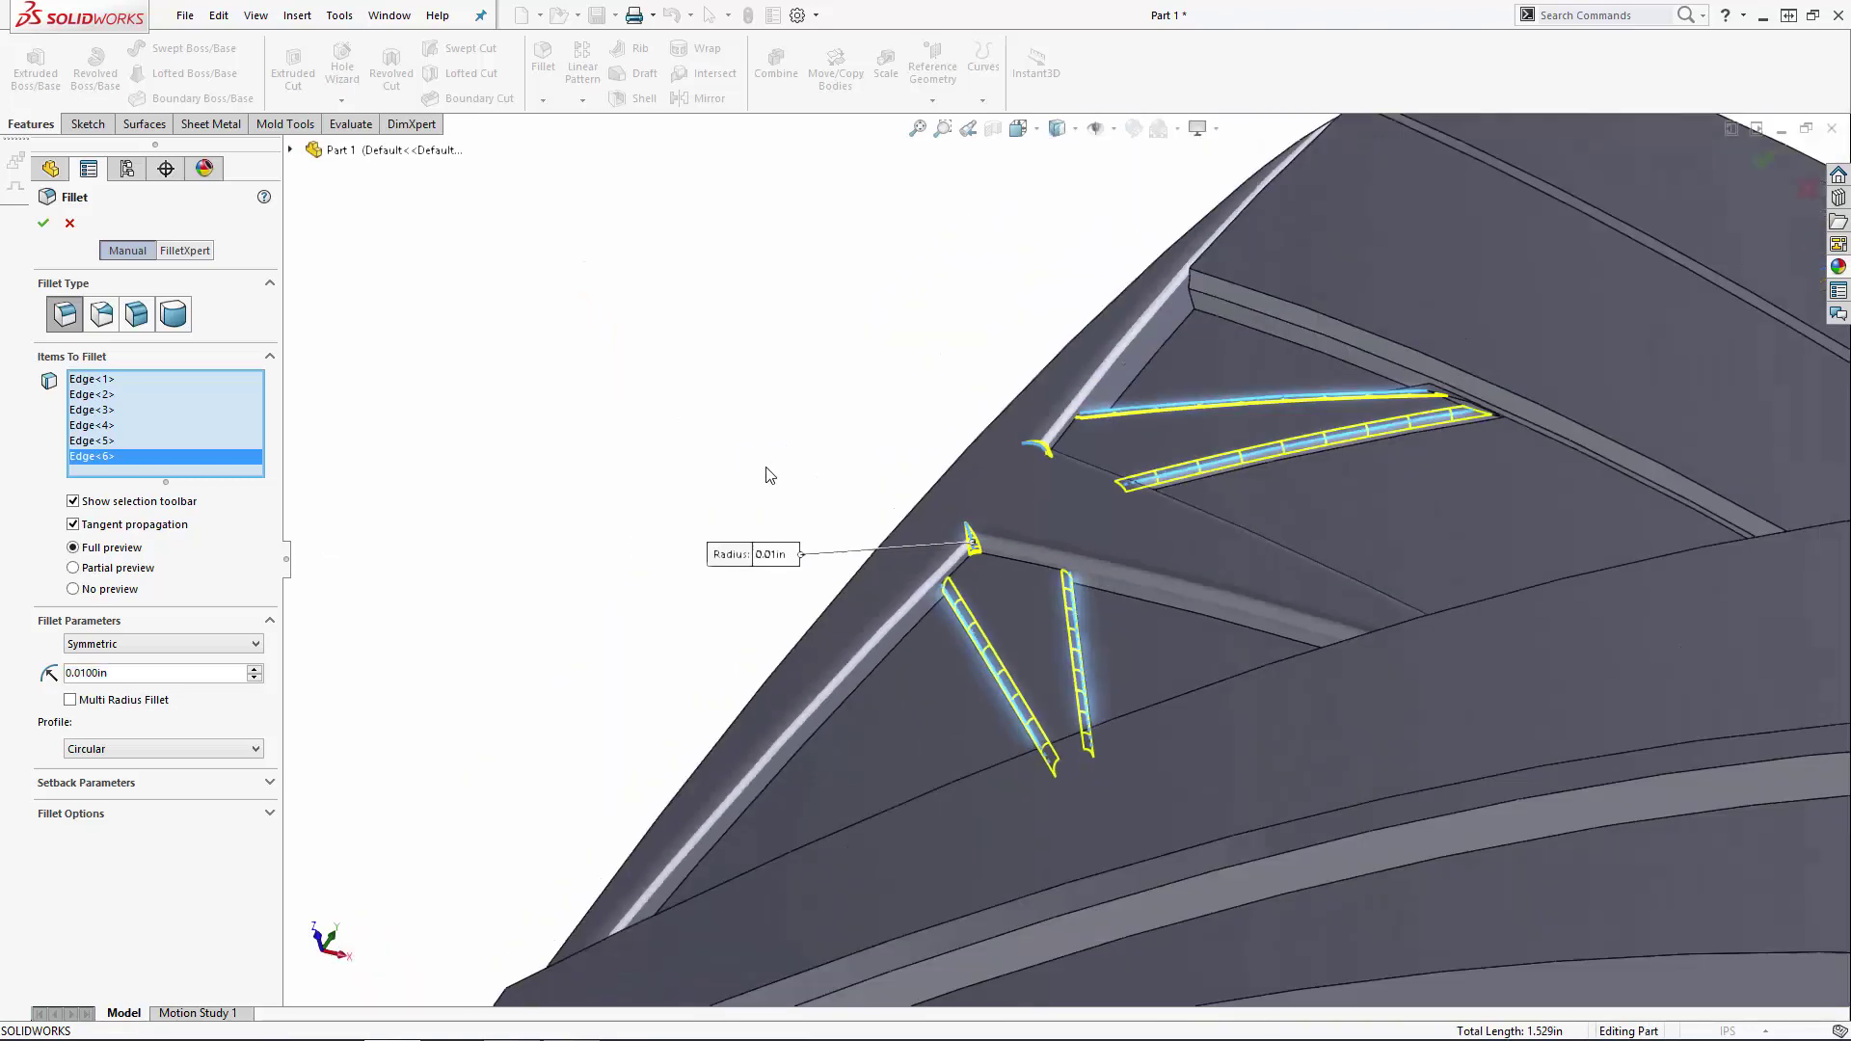
Step: Add the tip edge of the star's upper point and its two short corner edges to the fillet selection
middle_drag(1022, 521, 1196, 386)
scroll(1189, 358, down, 5)
scroll(1189, 357, down, 3)
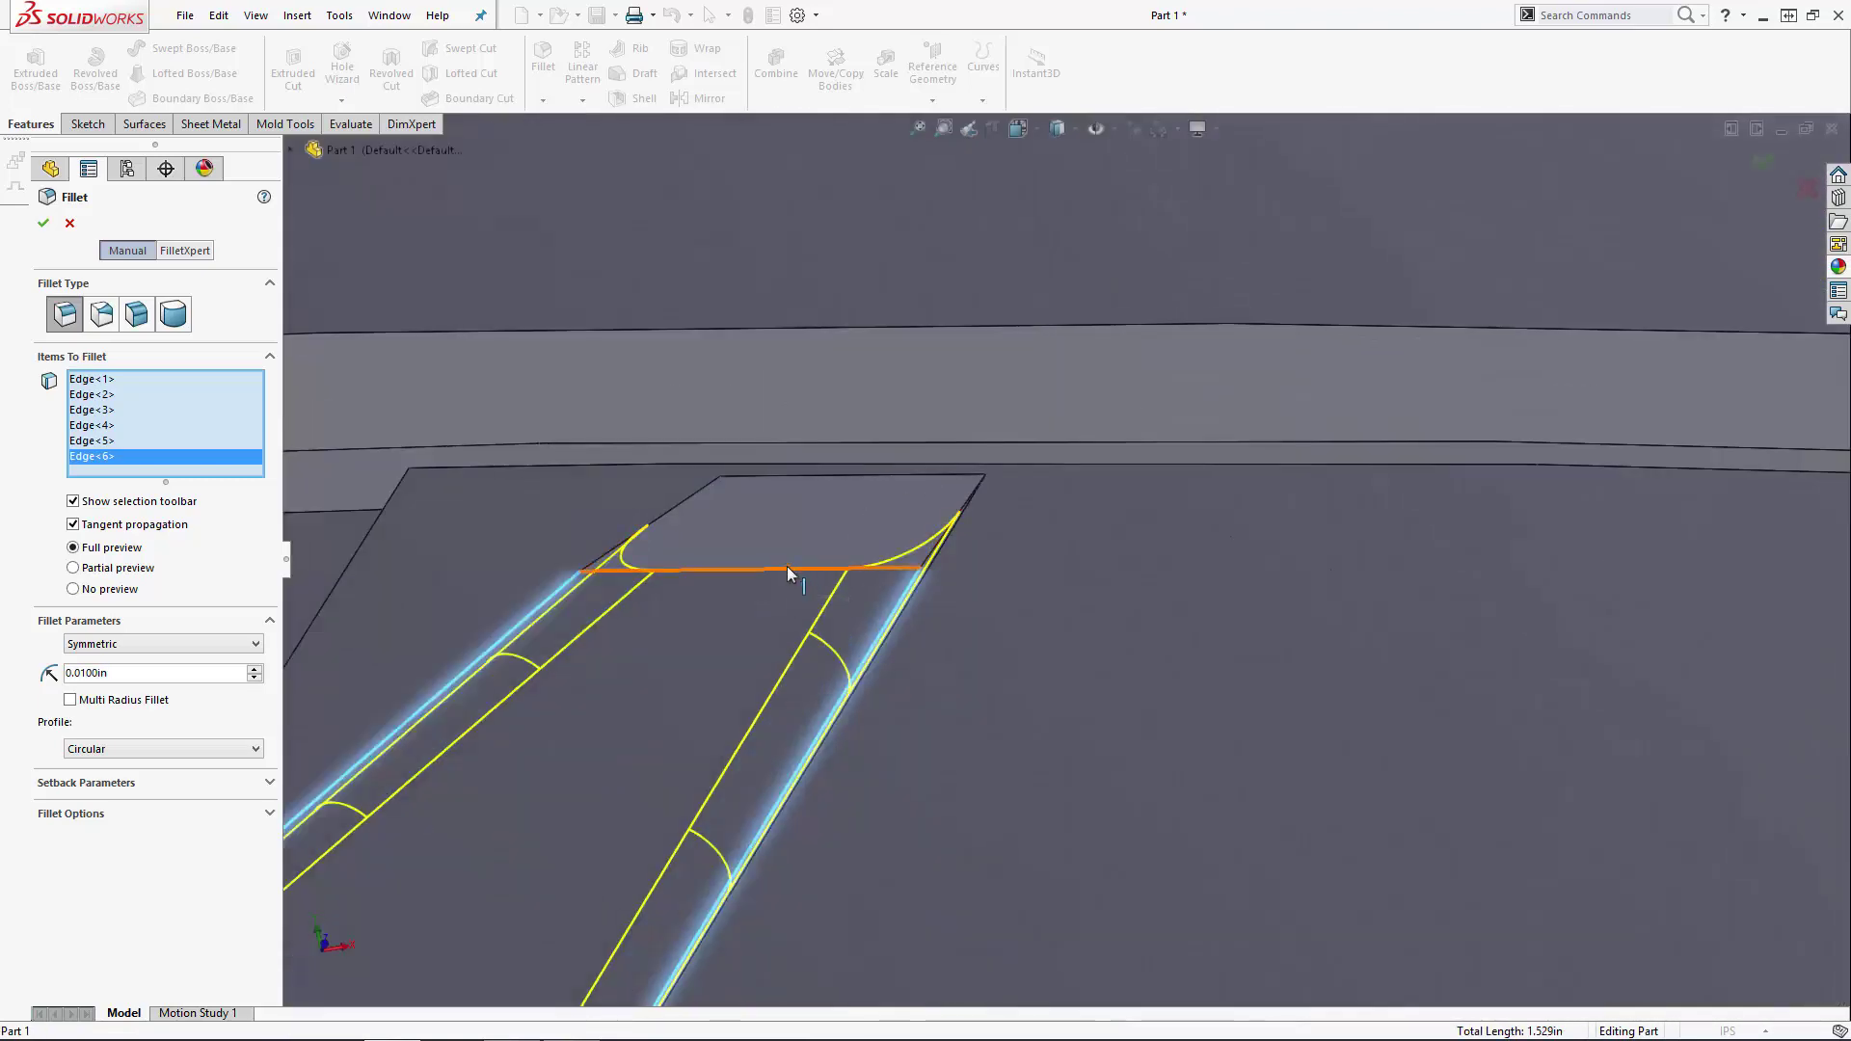
click(787, 565)
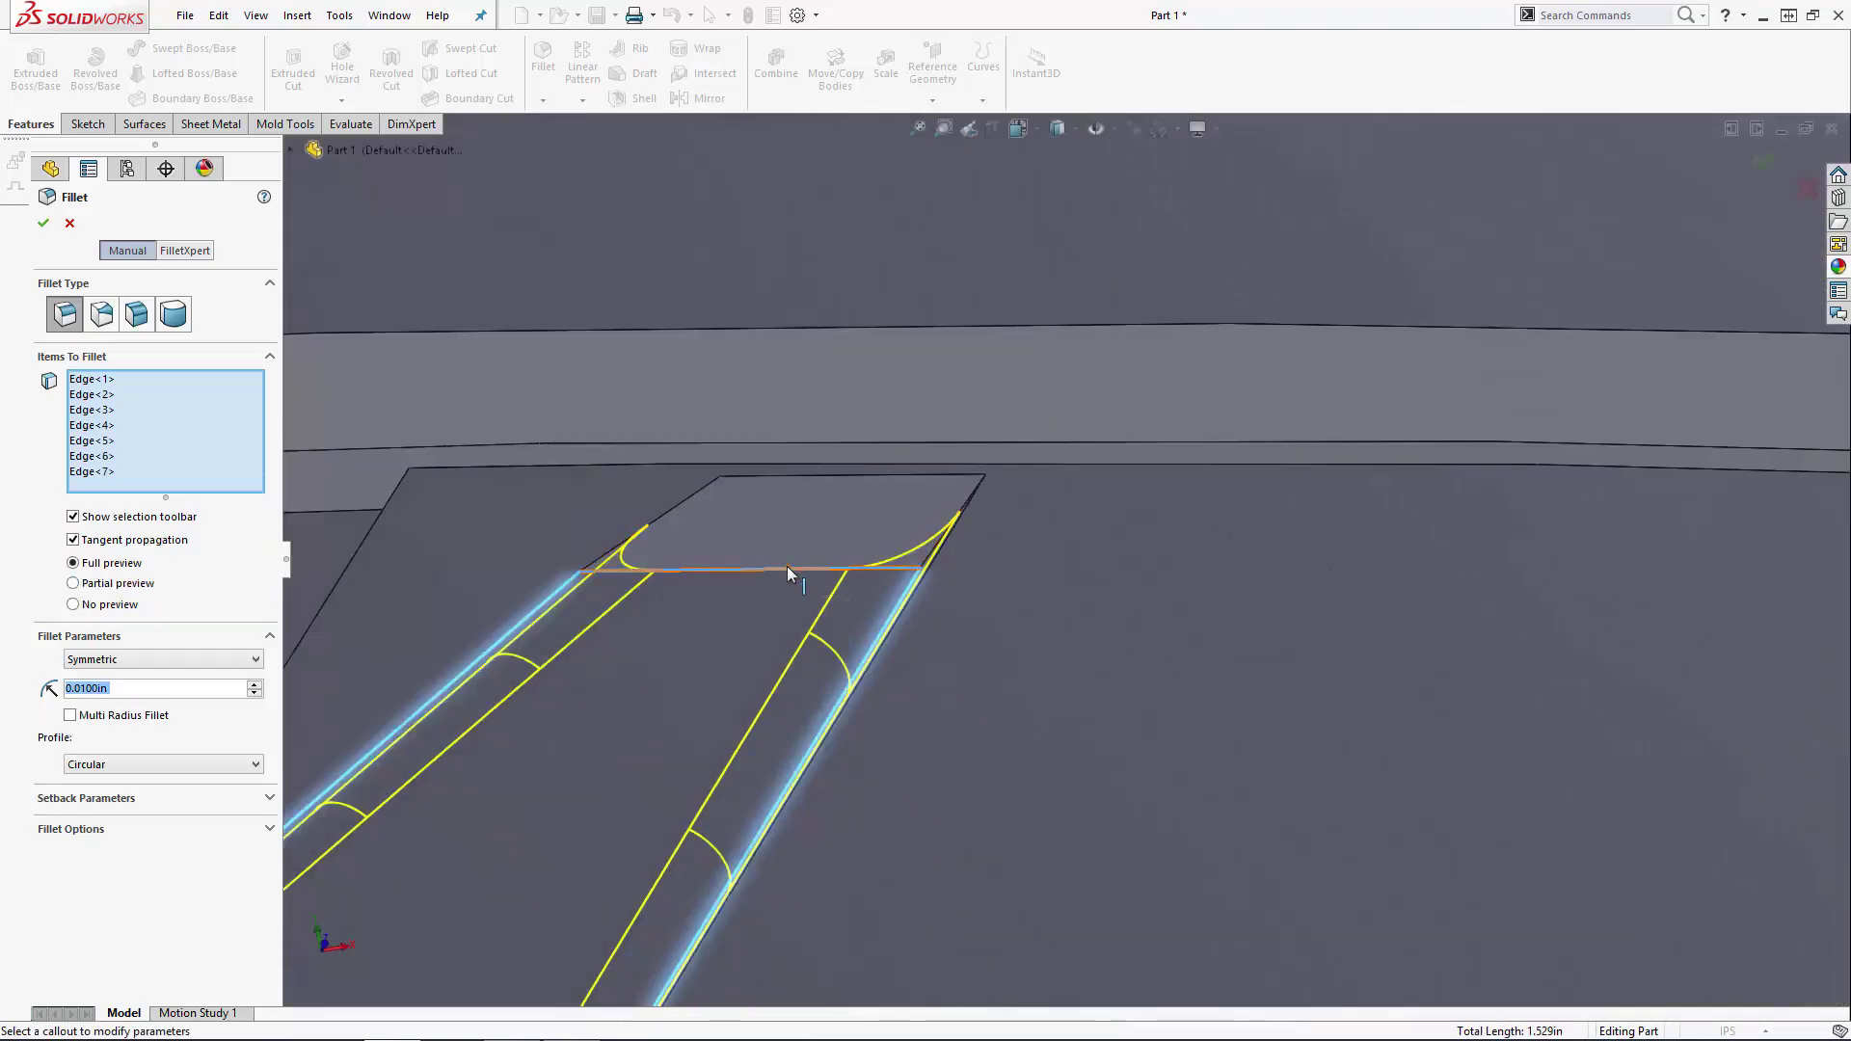
click(663, 518)
click(960, 496)
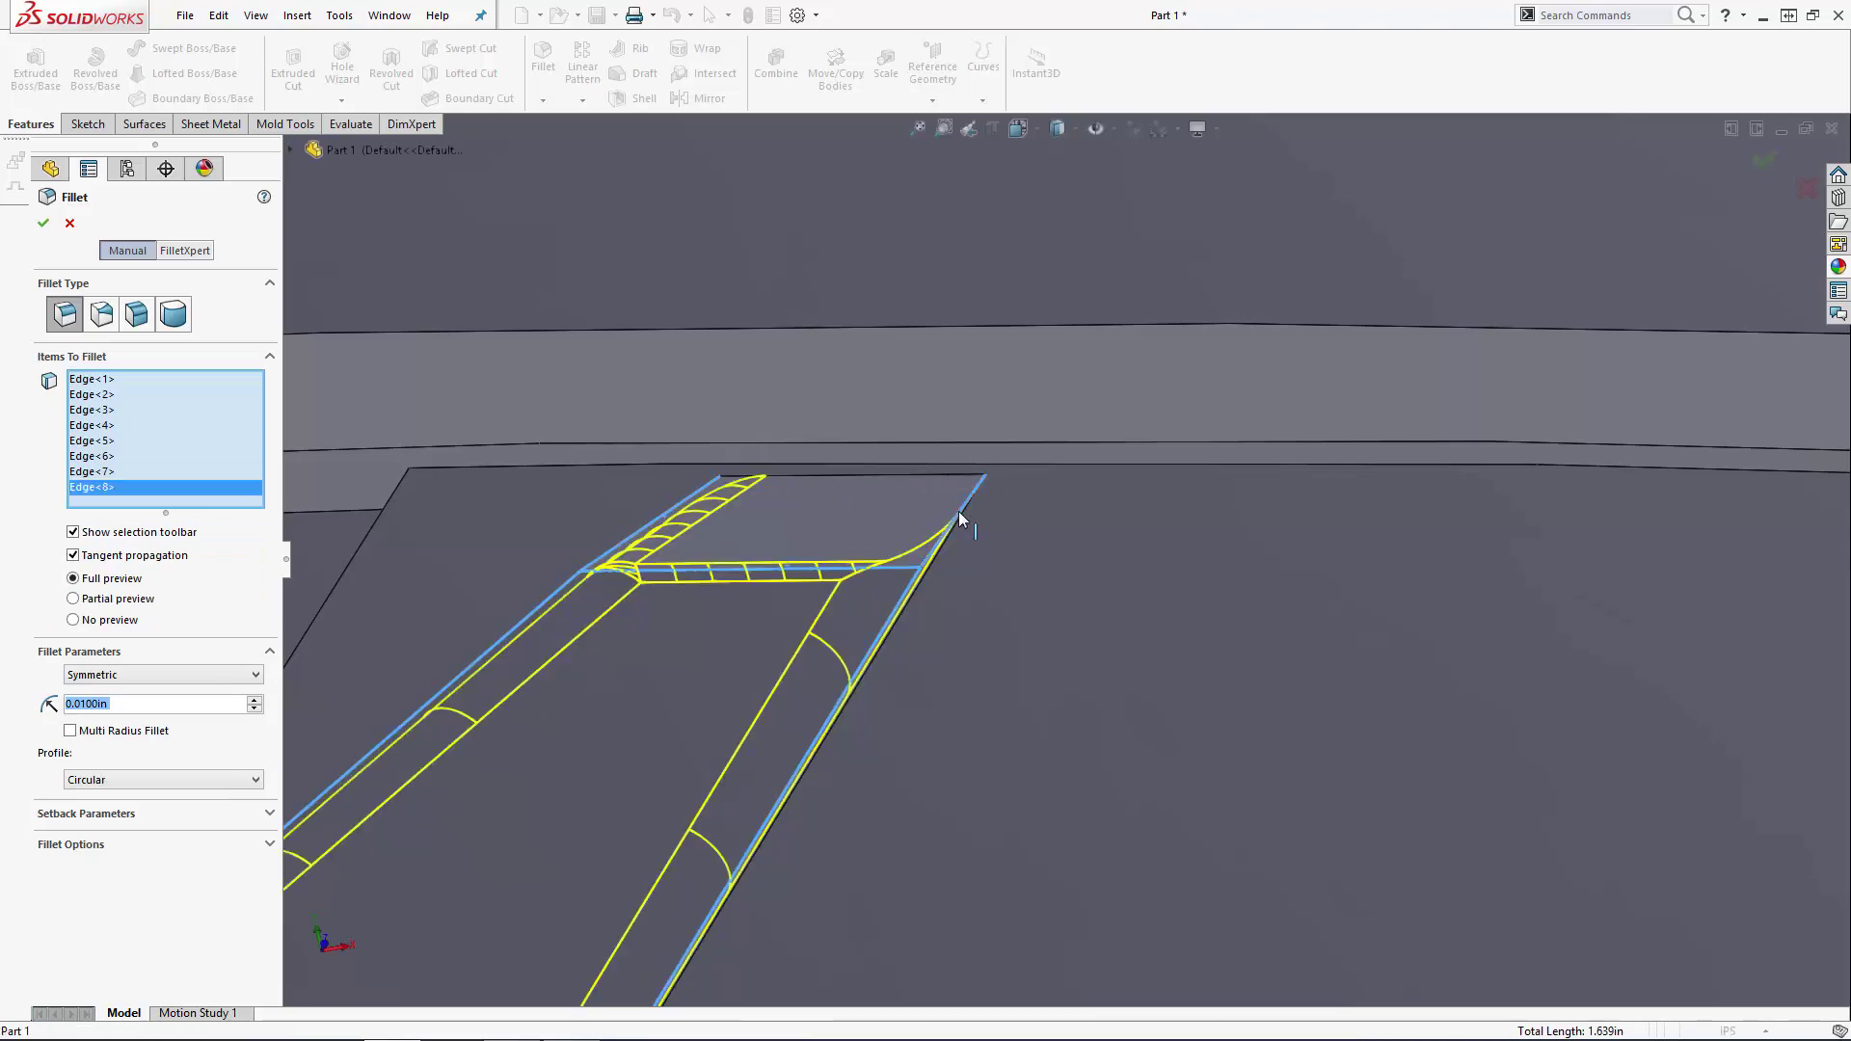
Step: Add the lower point's tip edge and its two short corner edges, and complete the 0.01 in fillet
scroll(1068, 562, up, 10)
scroll(1105, 666, down, 10)
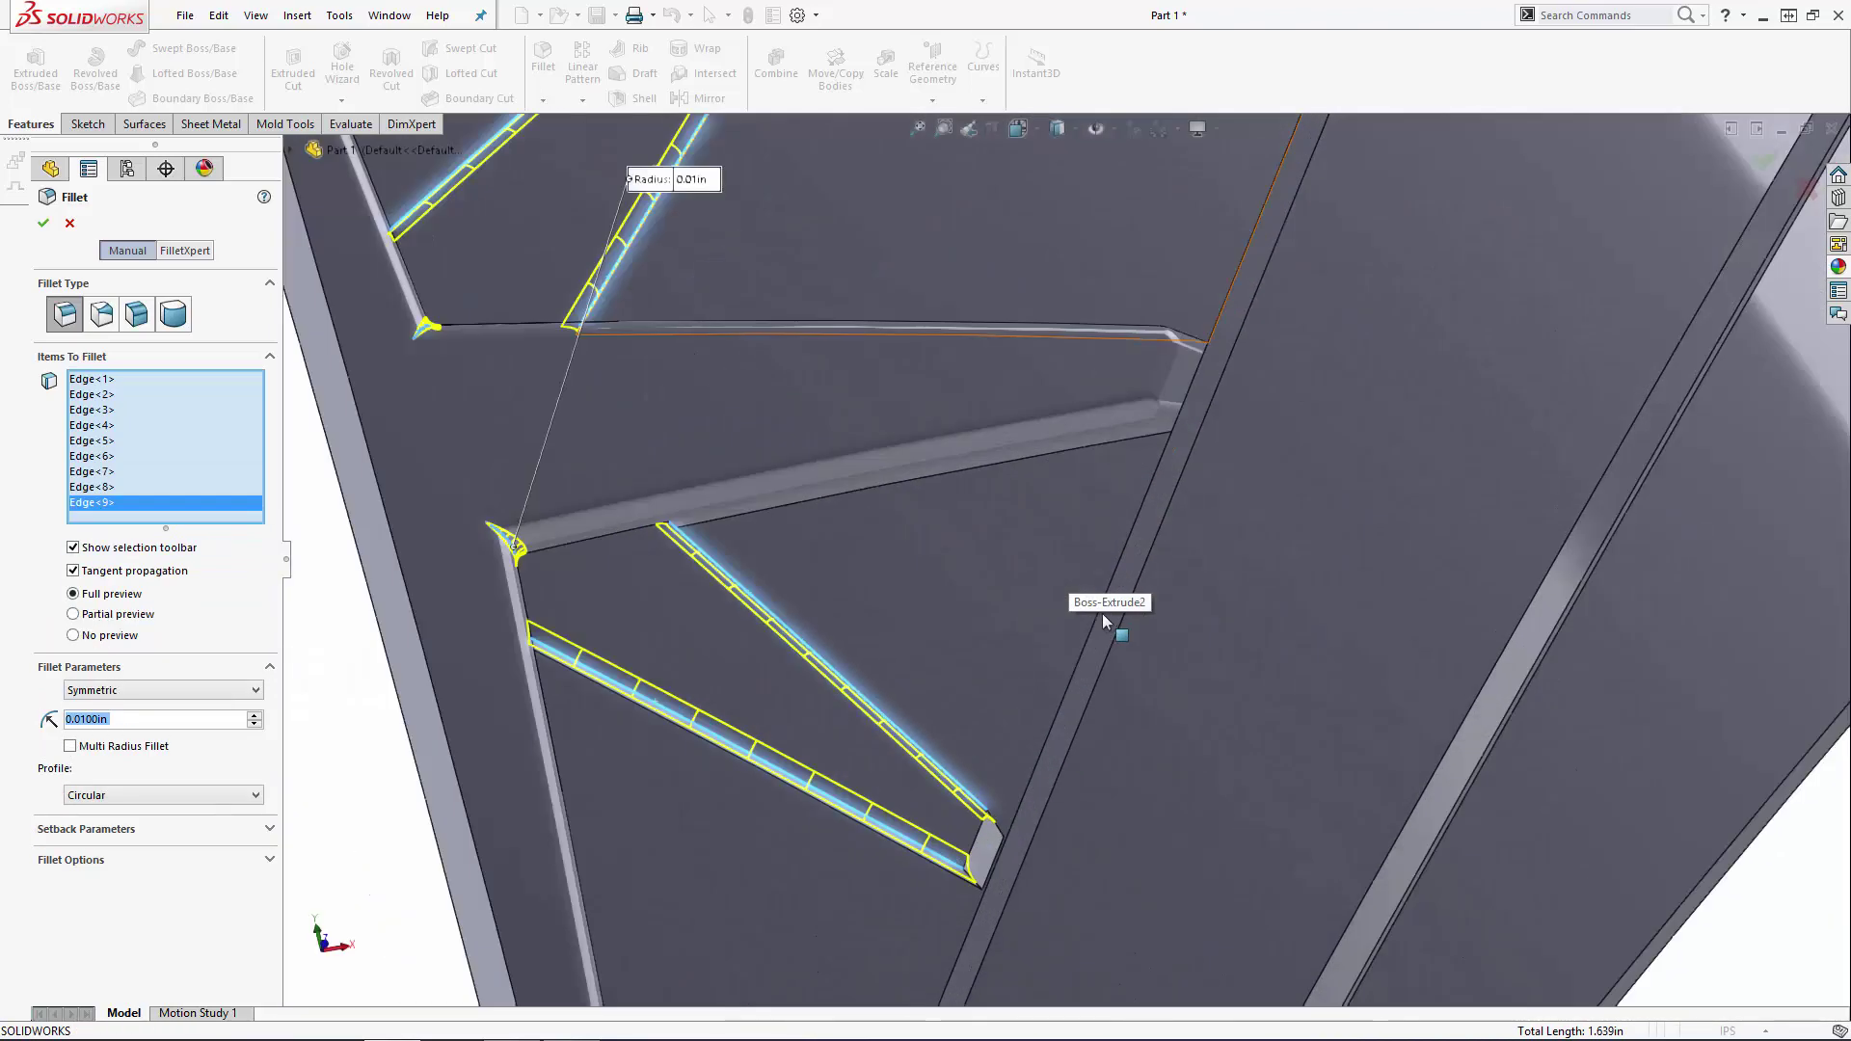
click(981, 633)
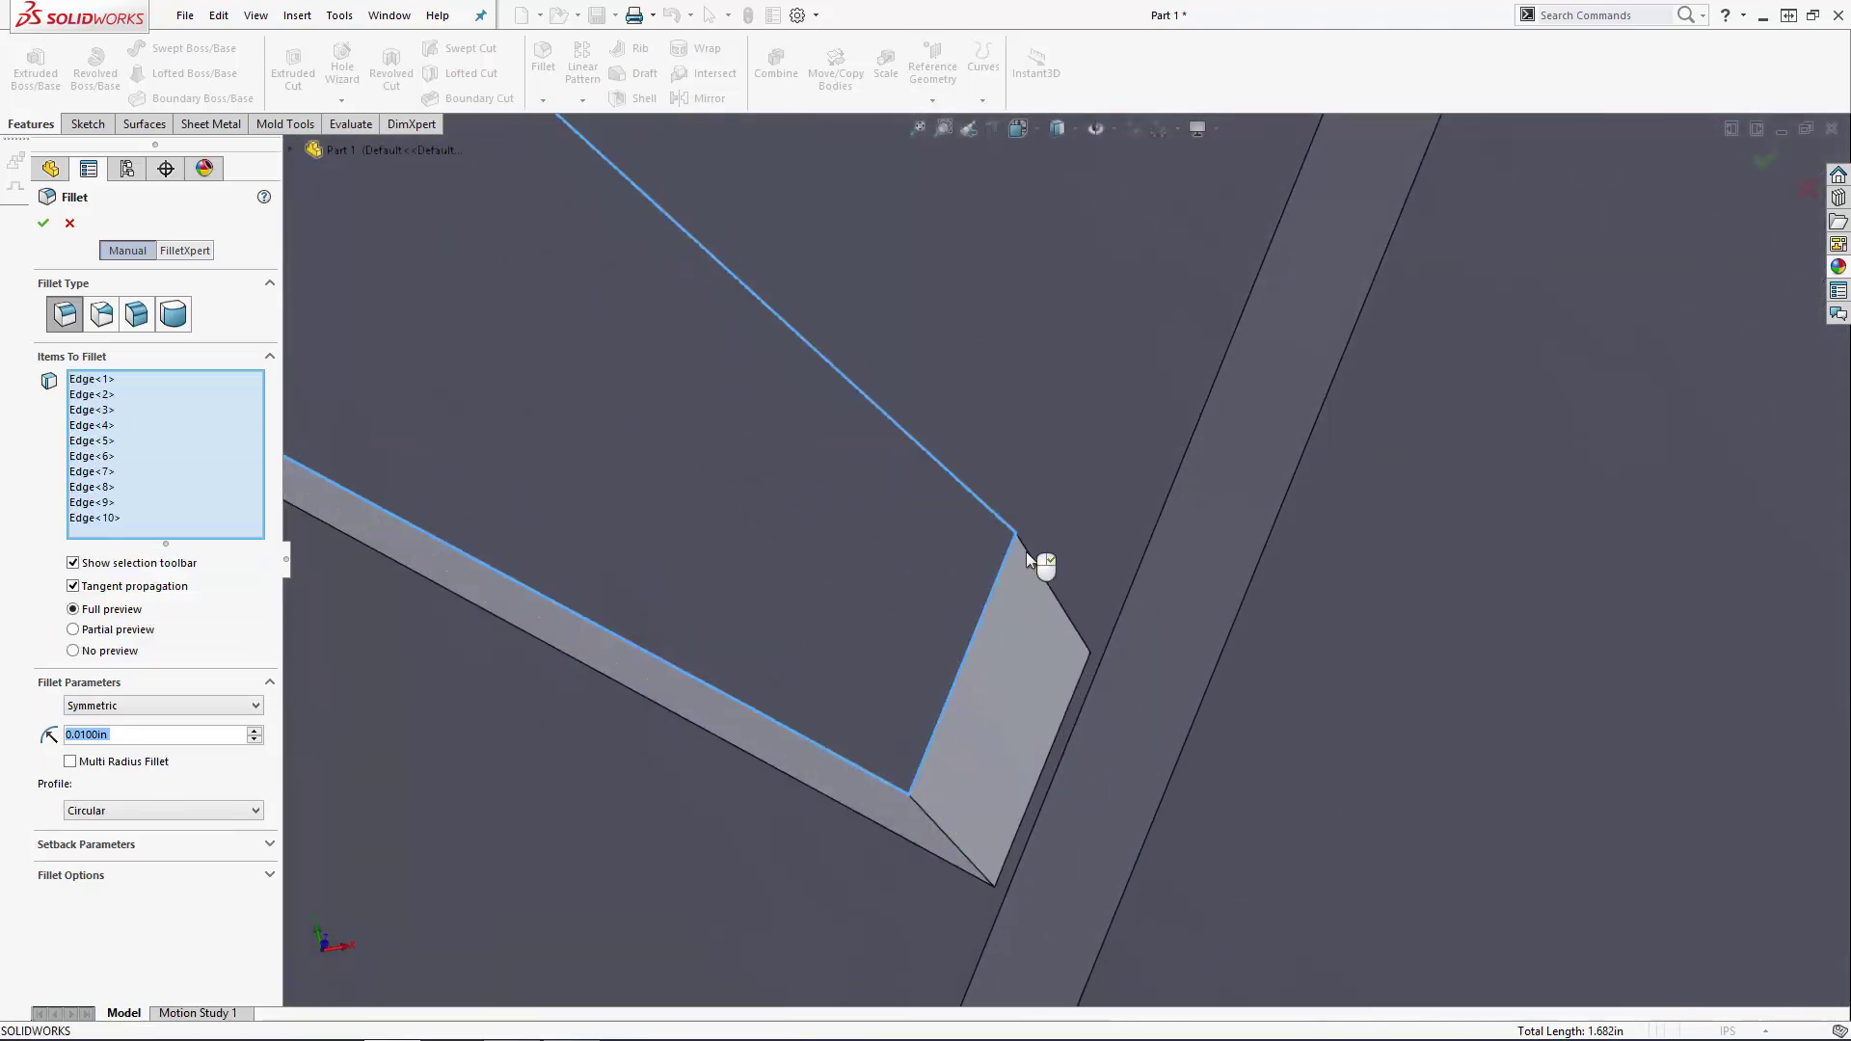
click(1041, 567)
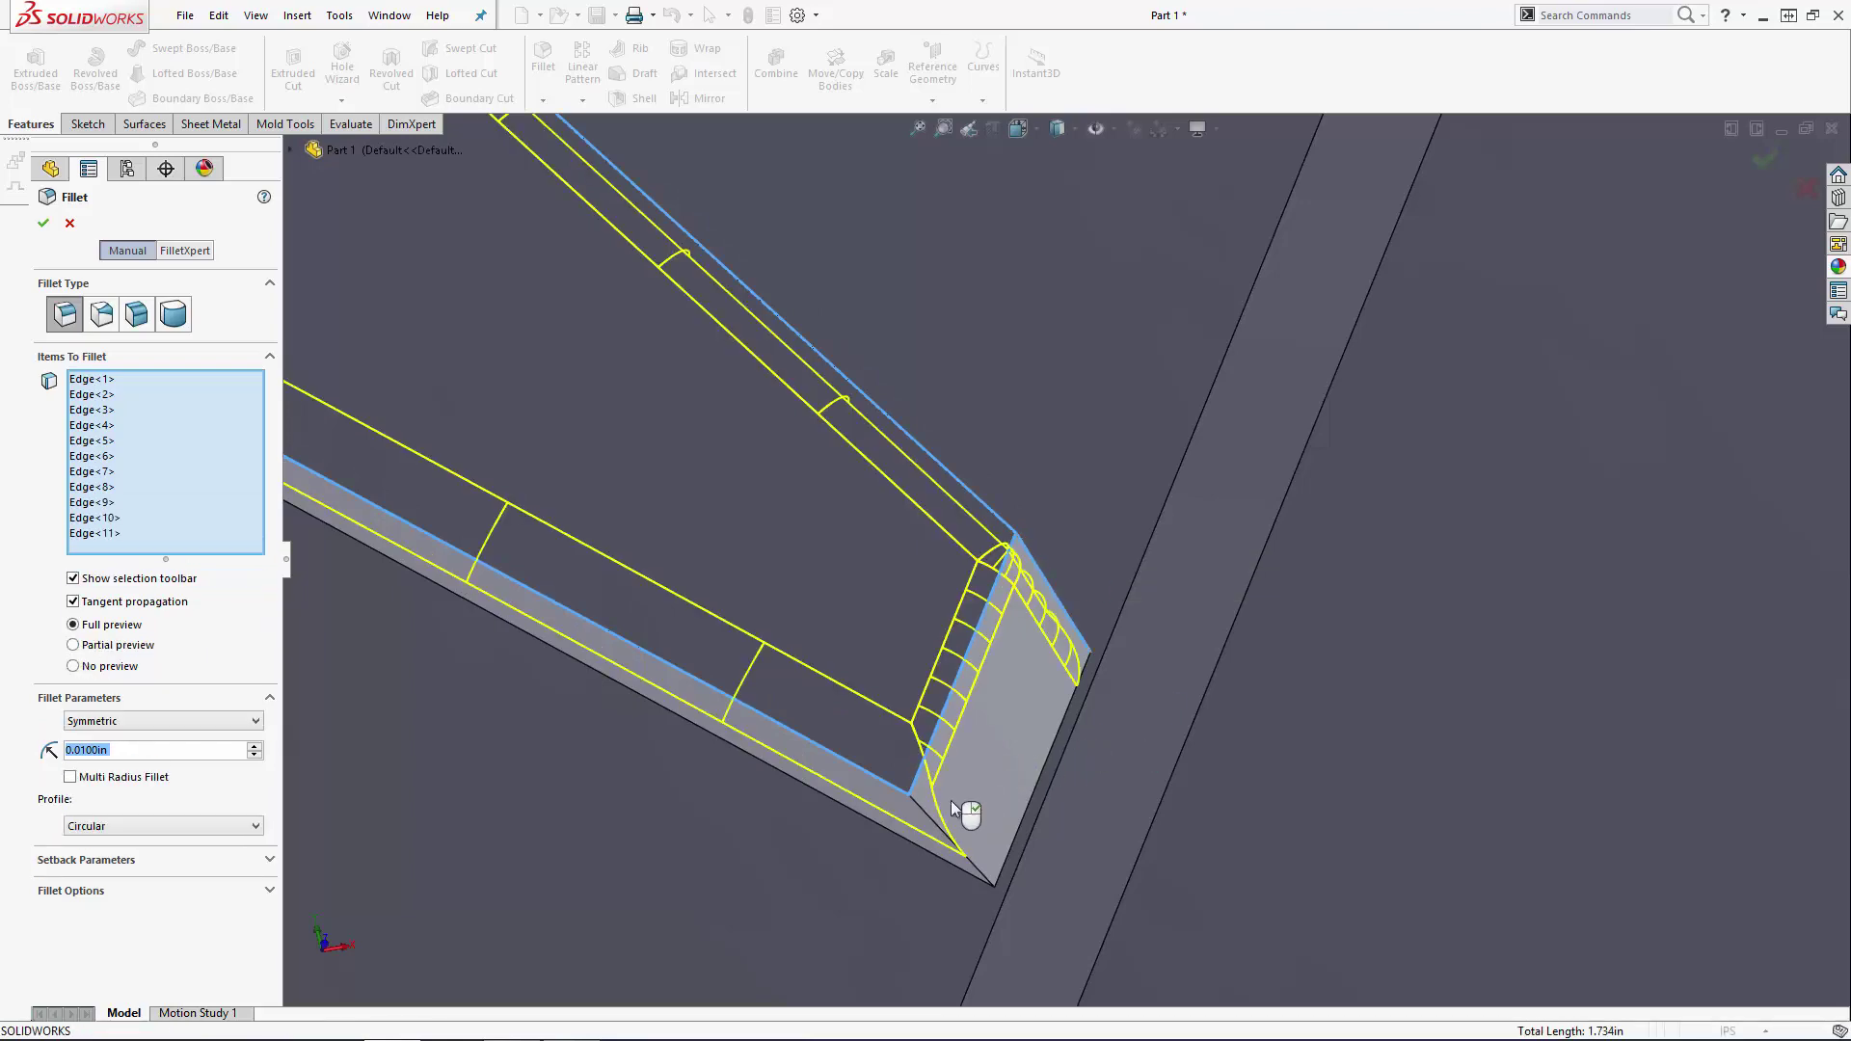
click(997, 754)
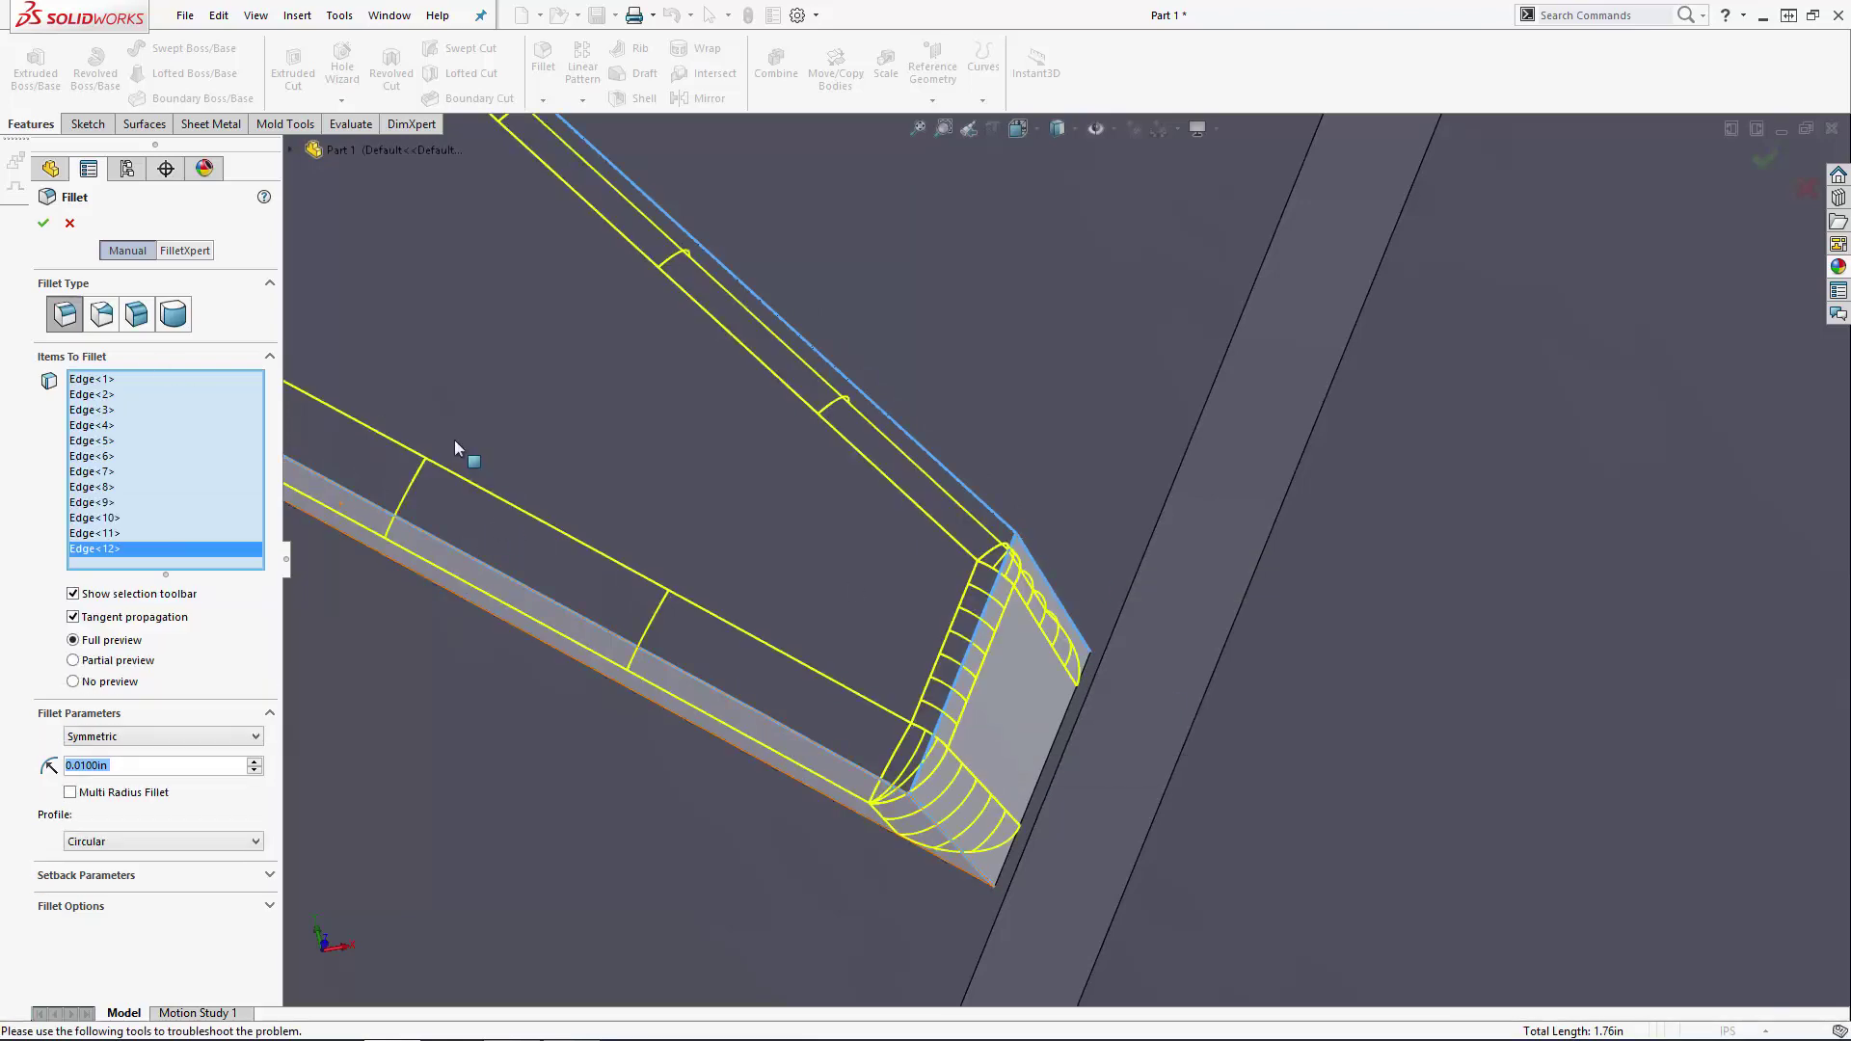
scroll(459, 450, up, 9)
key(Return)
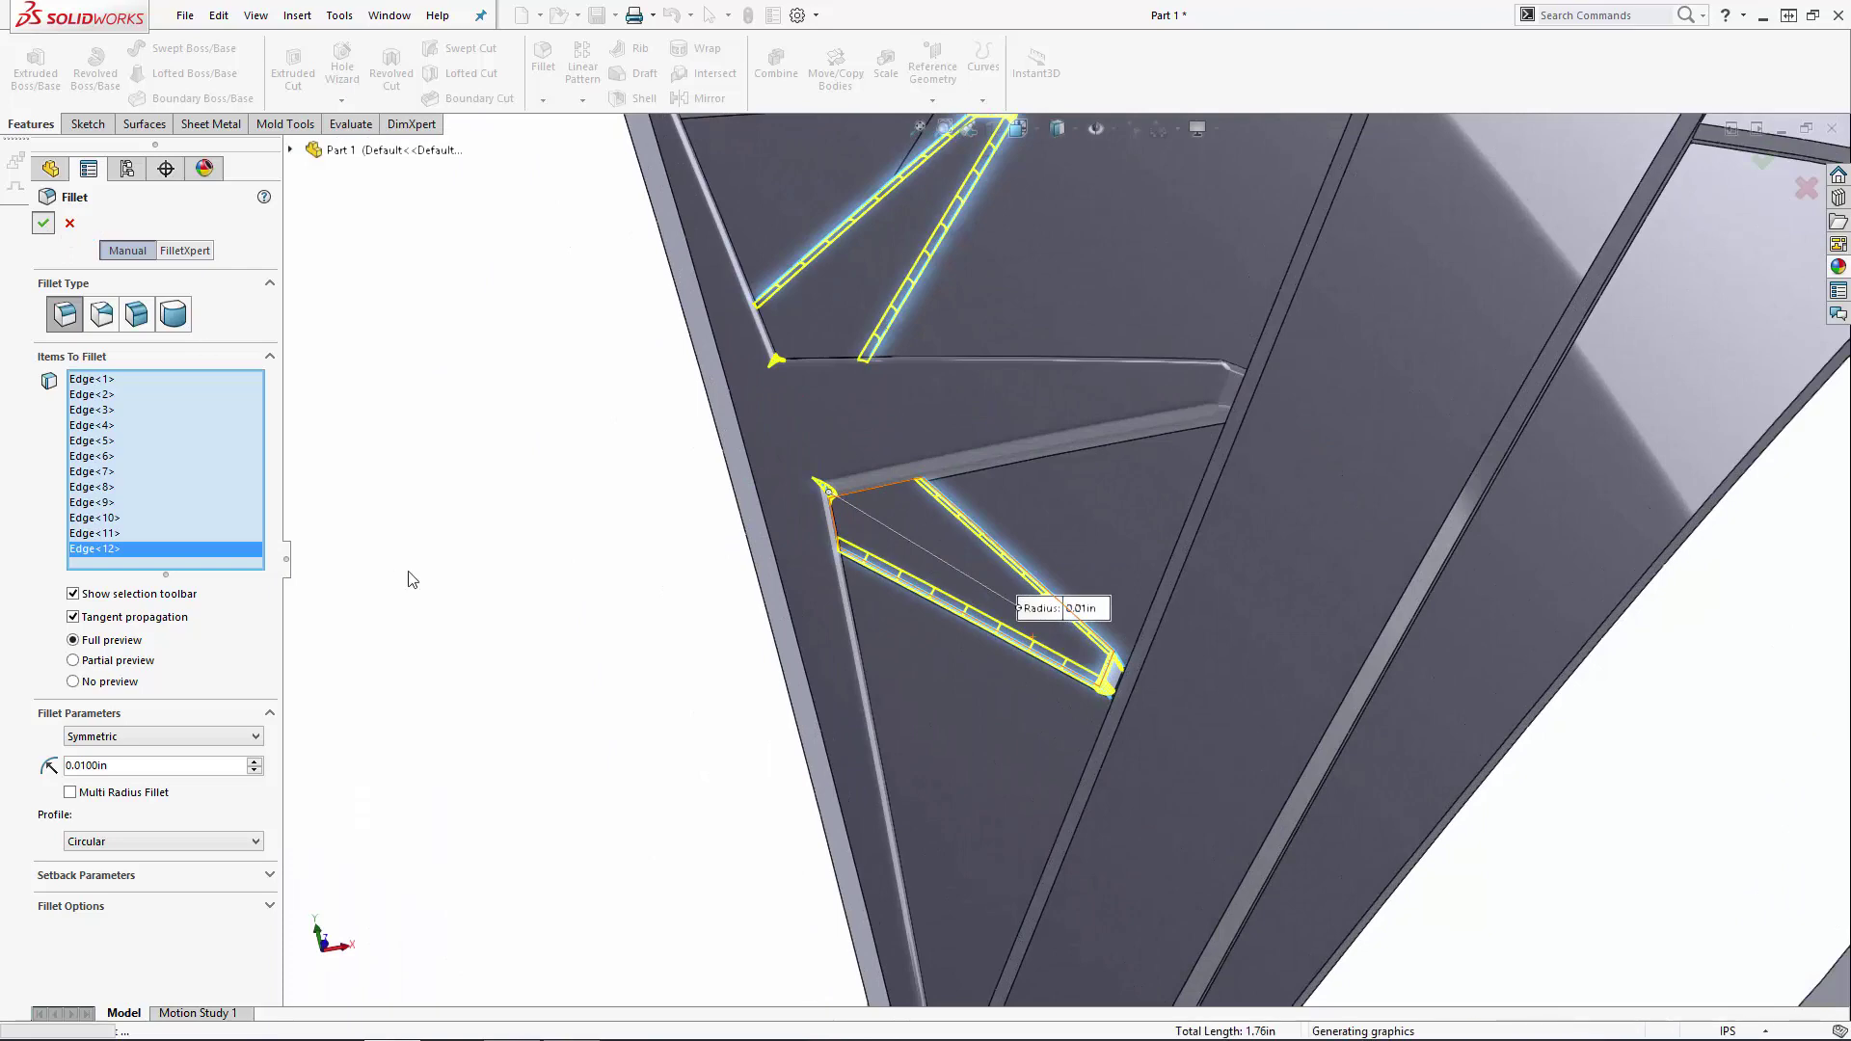
Step: Fillet the short corner edges at the bases of the star's lower and upper diagonal points with a 0.01 in radius
click(546, 58)
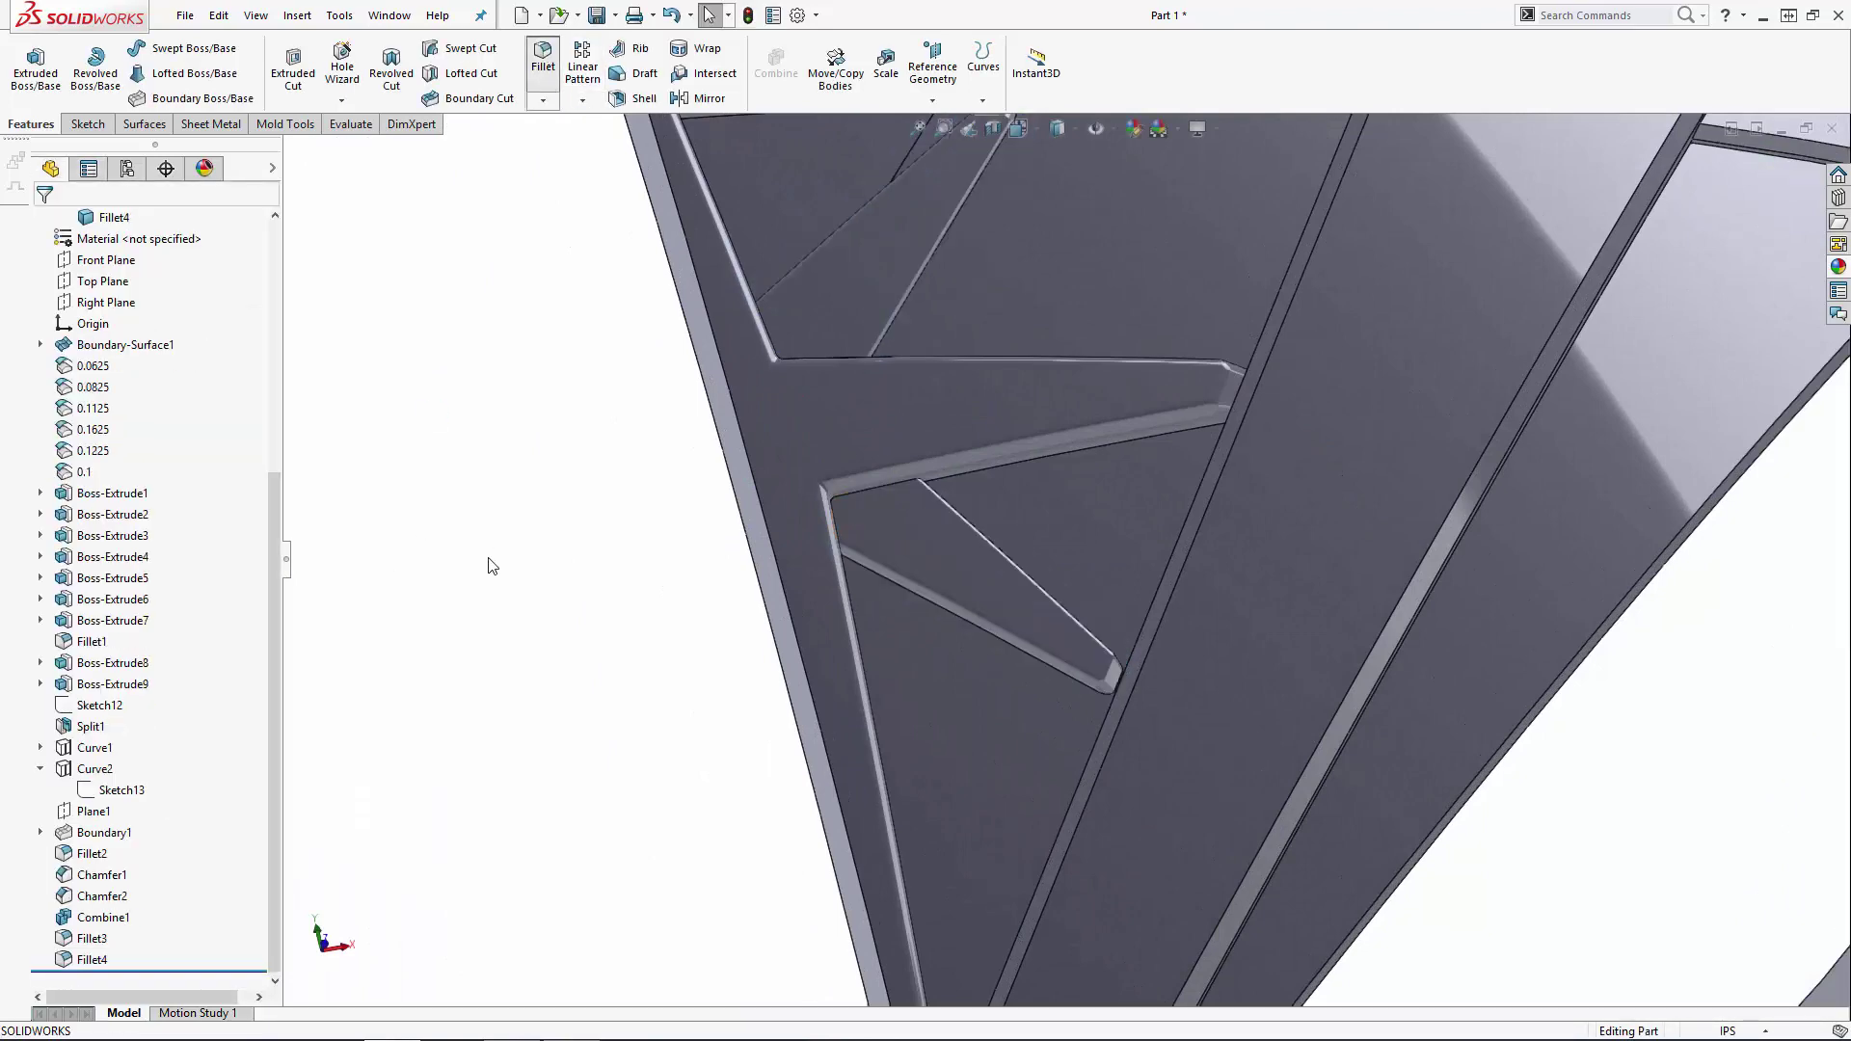
click(854, 493)
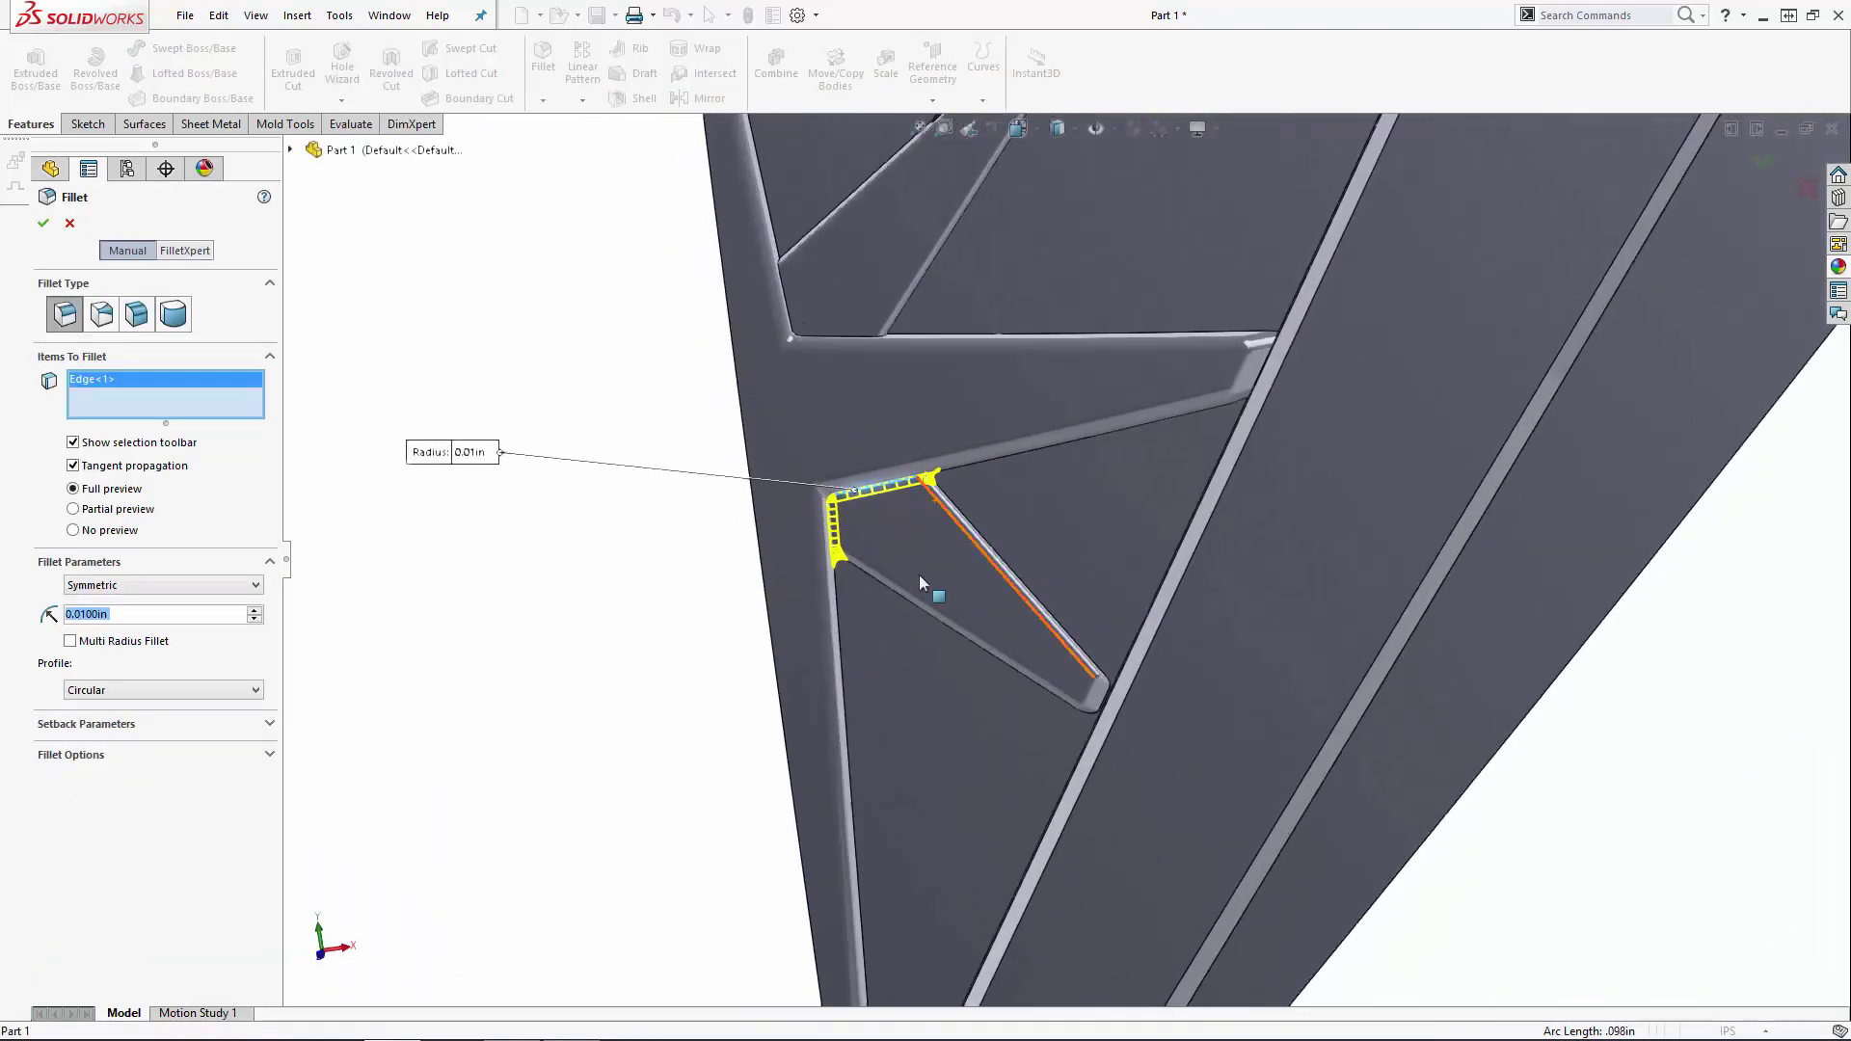
scroll(813, 361, down, 3)
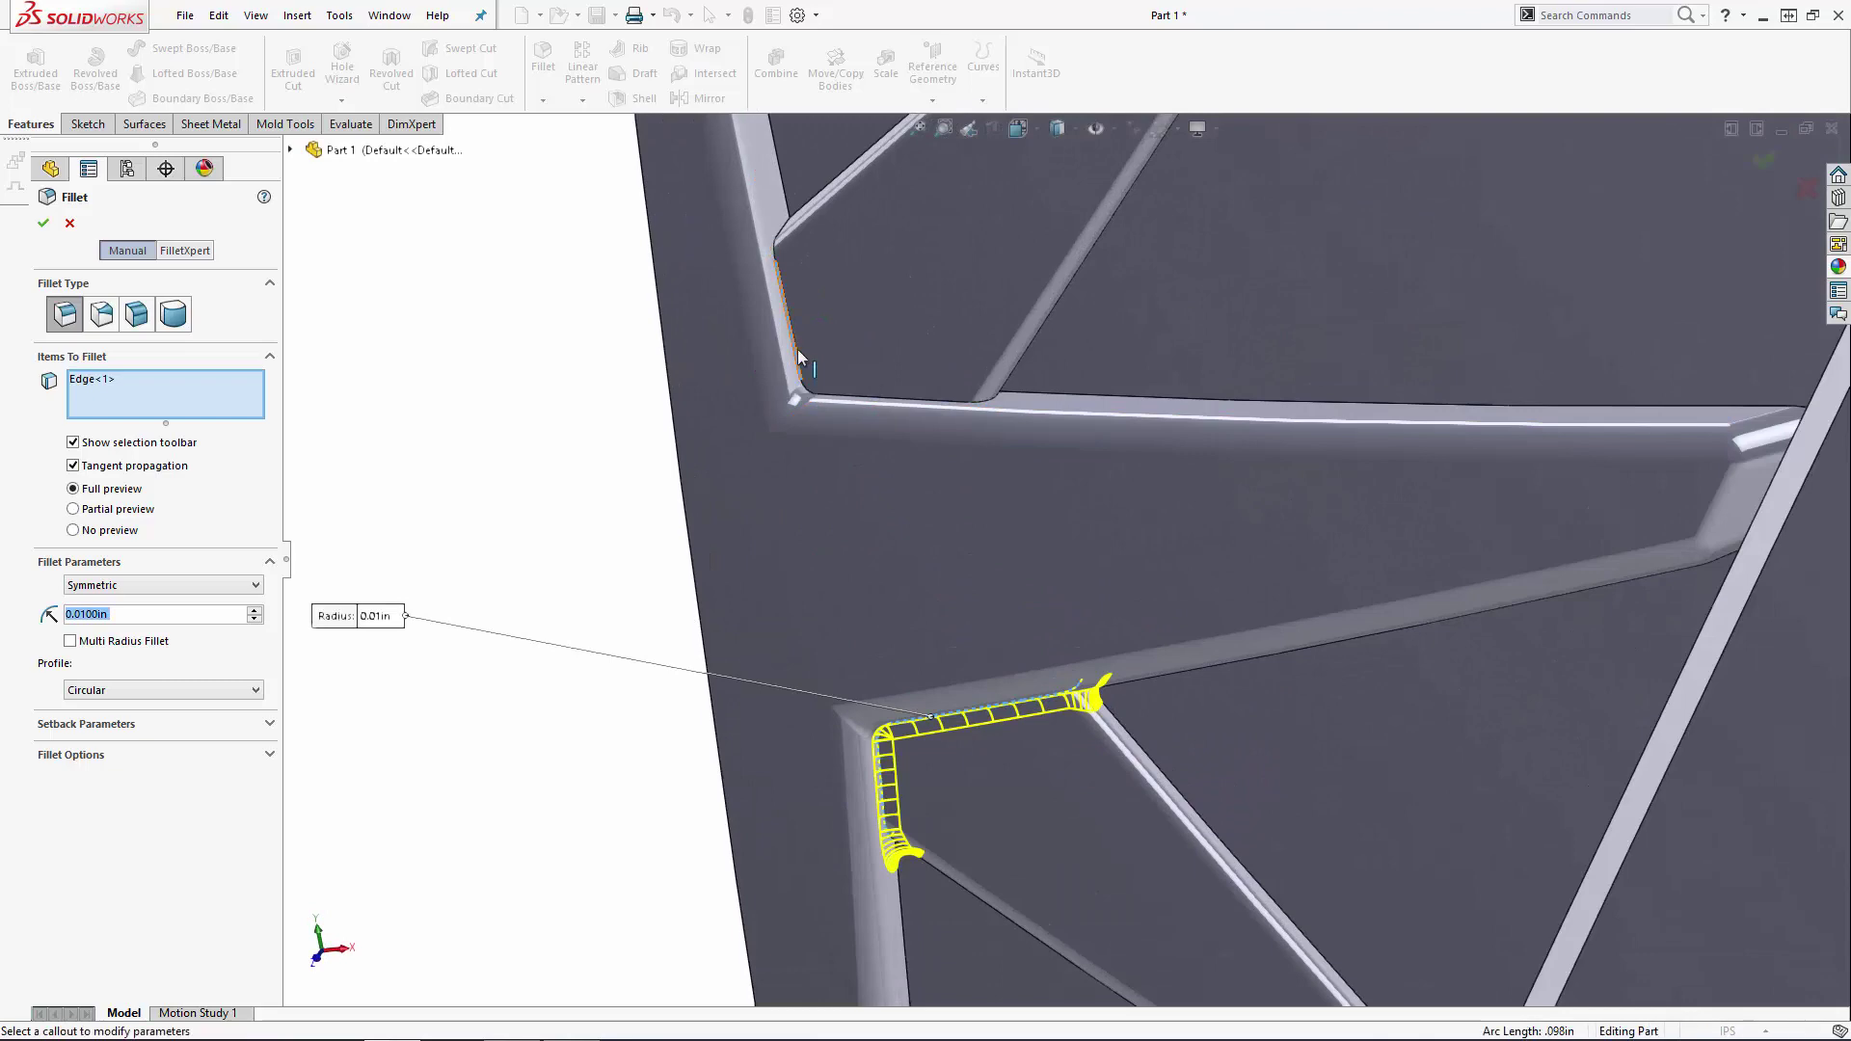
click(797, 353)
key(Return)
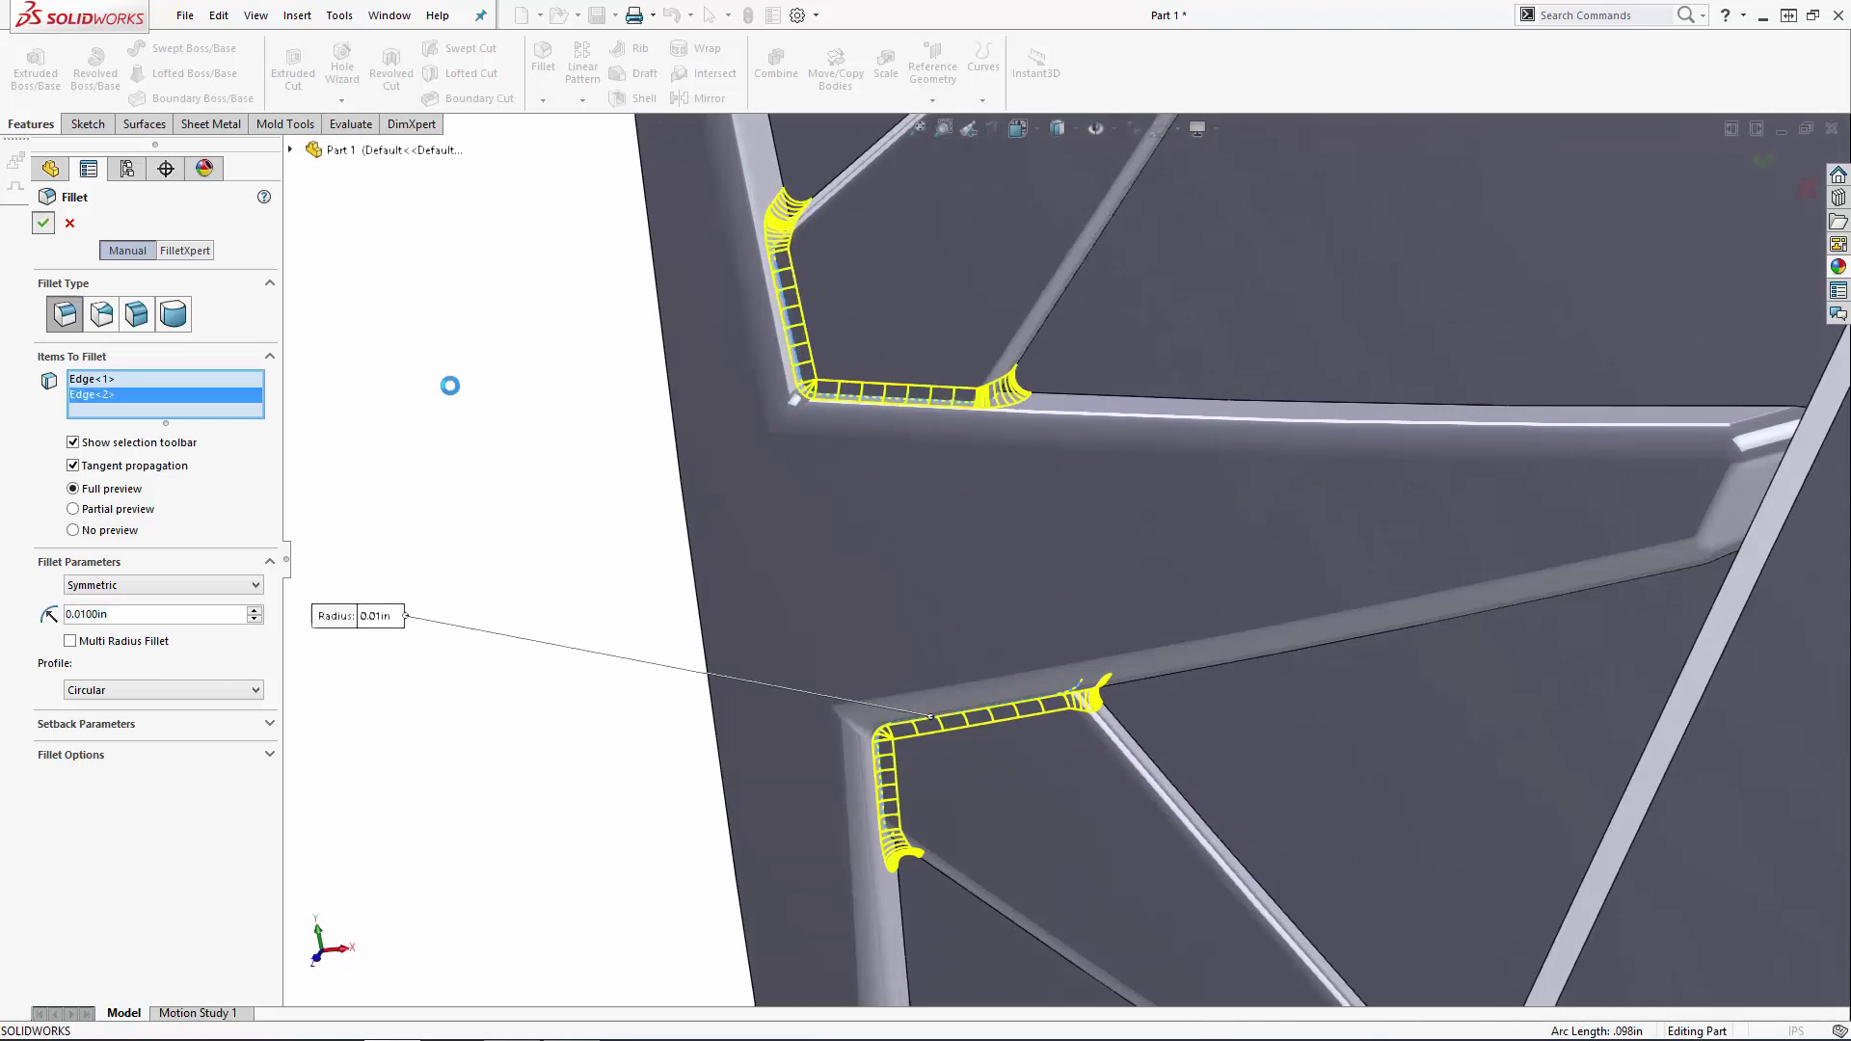
Step: Mirror the half-headband body about its flat front center face, merging the solids
scroll(723, 584, up, 8)
middle_drag(805, 583, 569, 226)
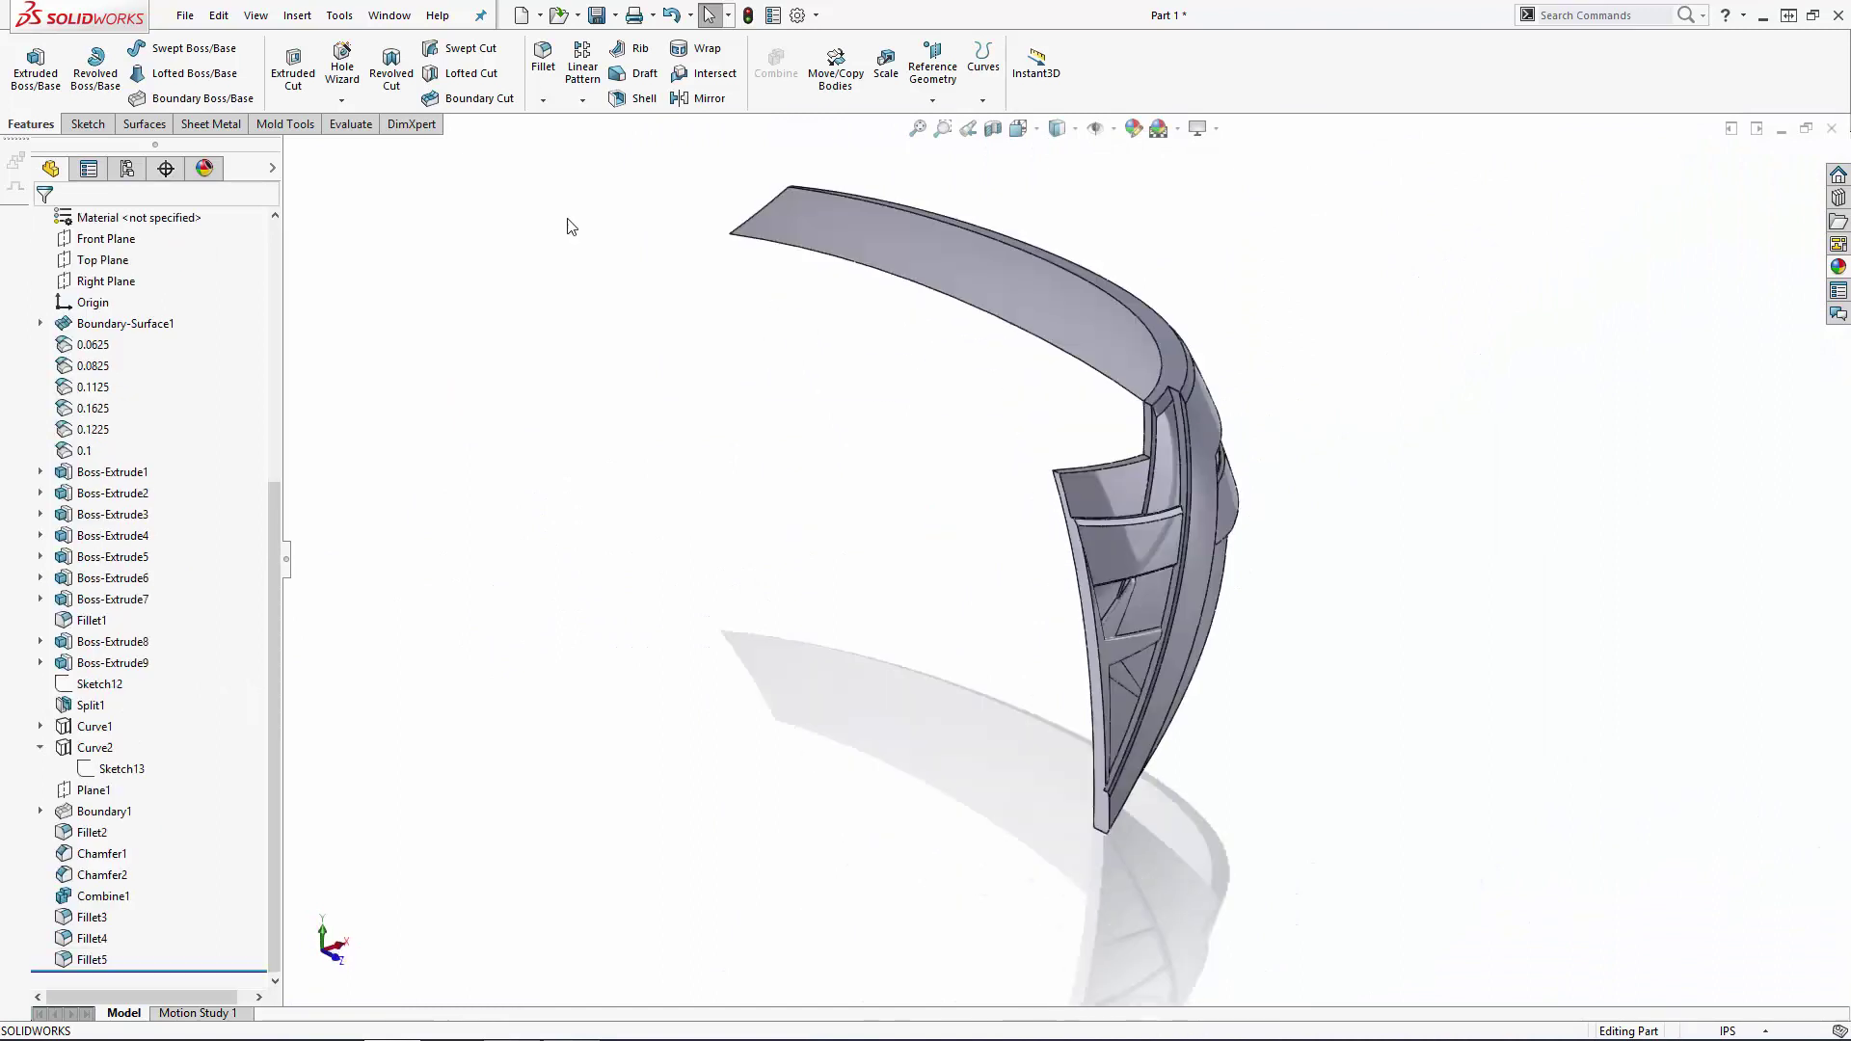
click(686, 104)
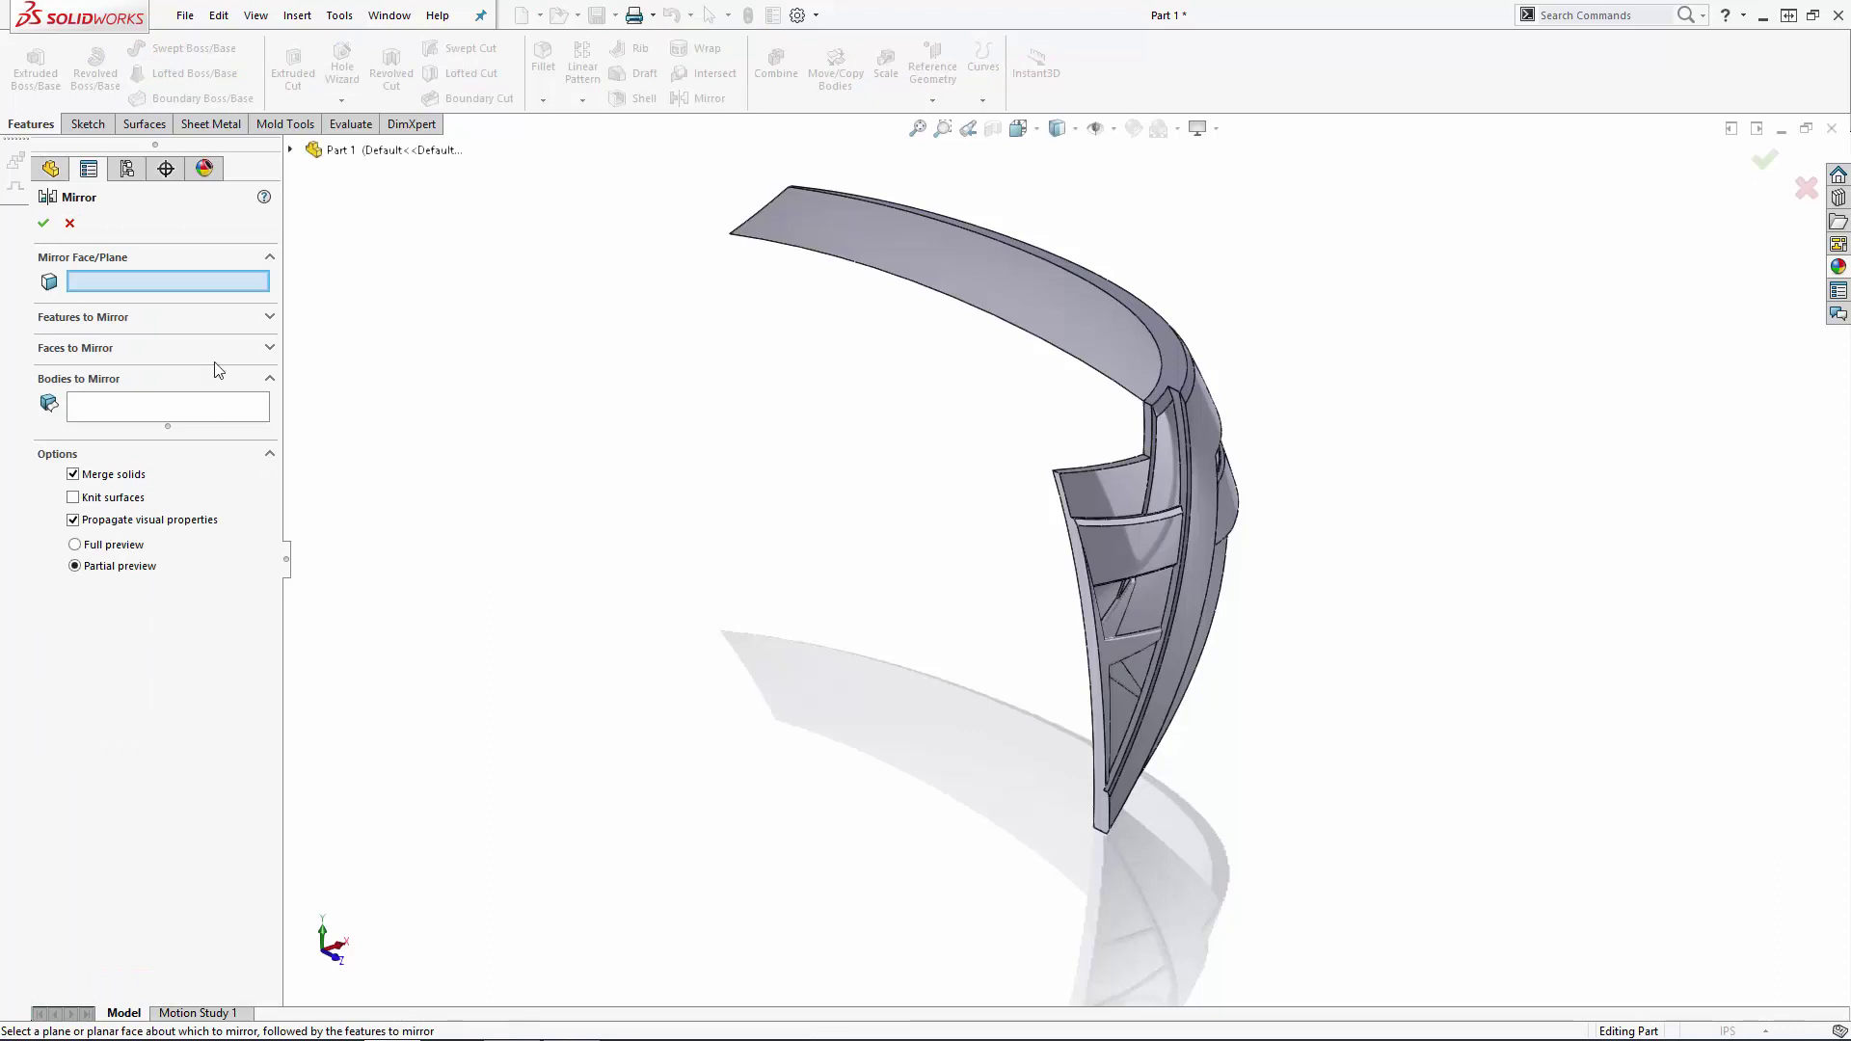
click(1100, 822)
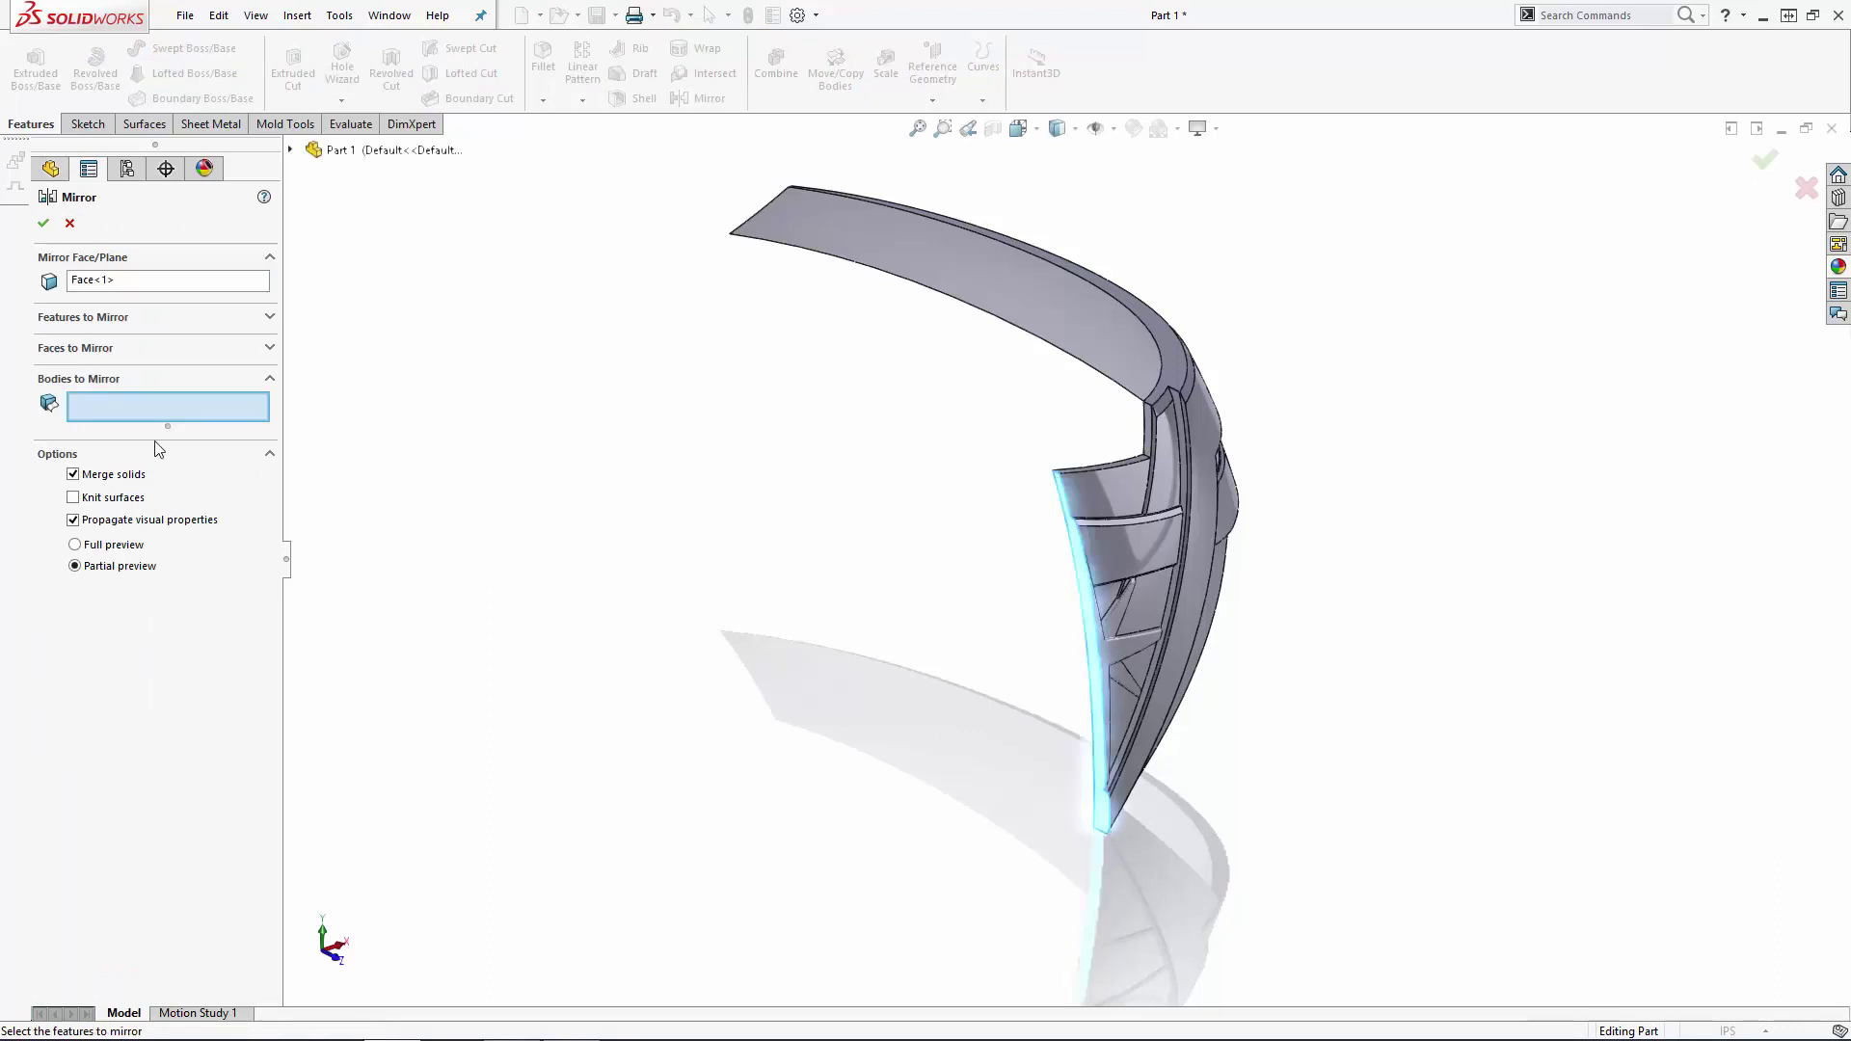
click(1118, 550)
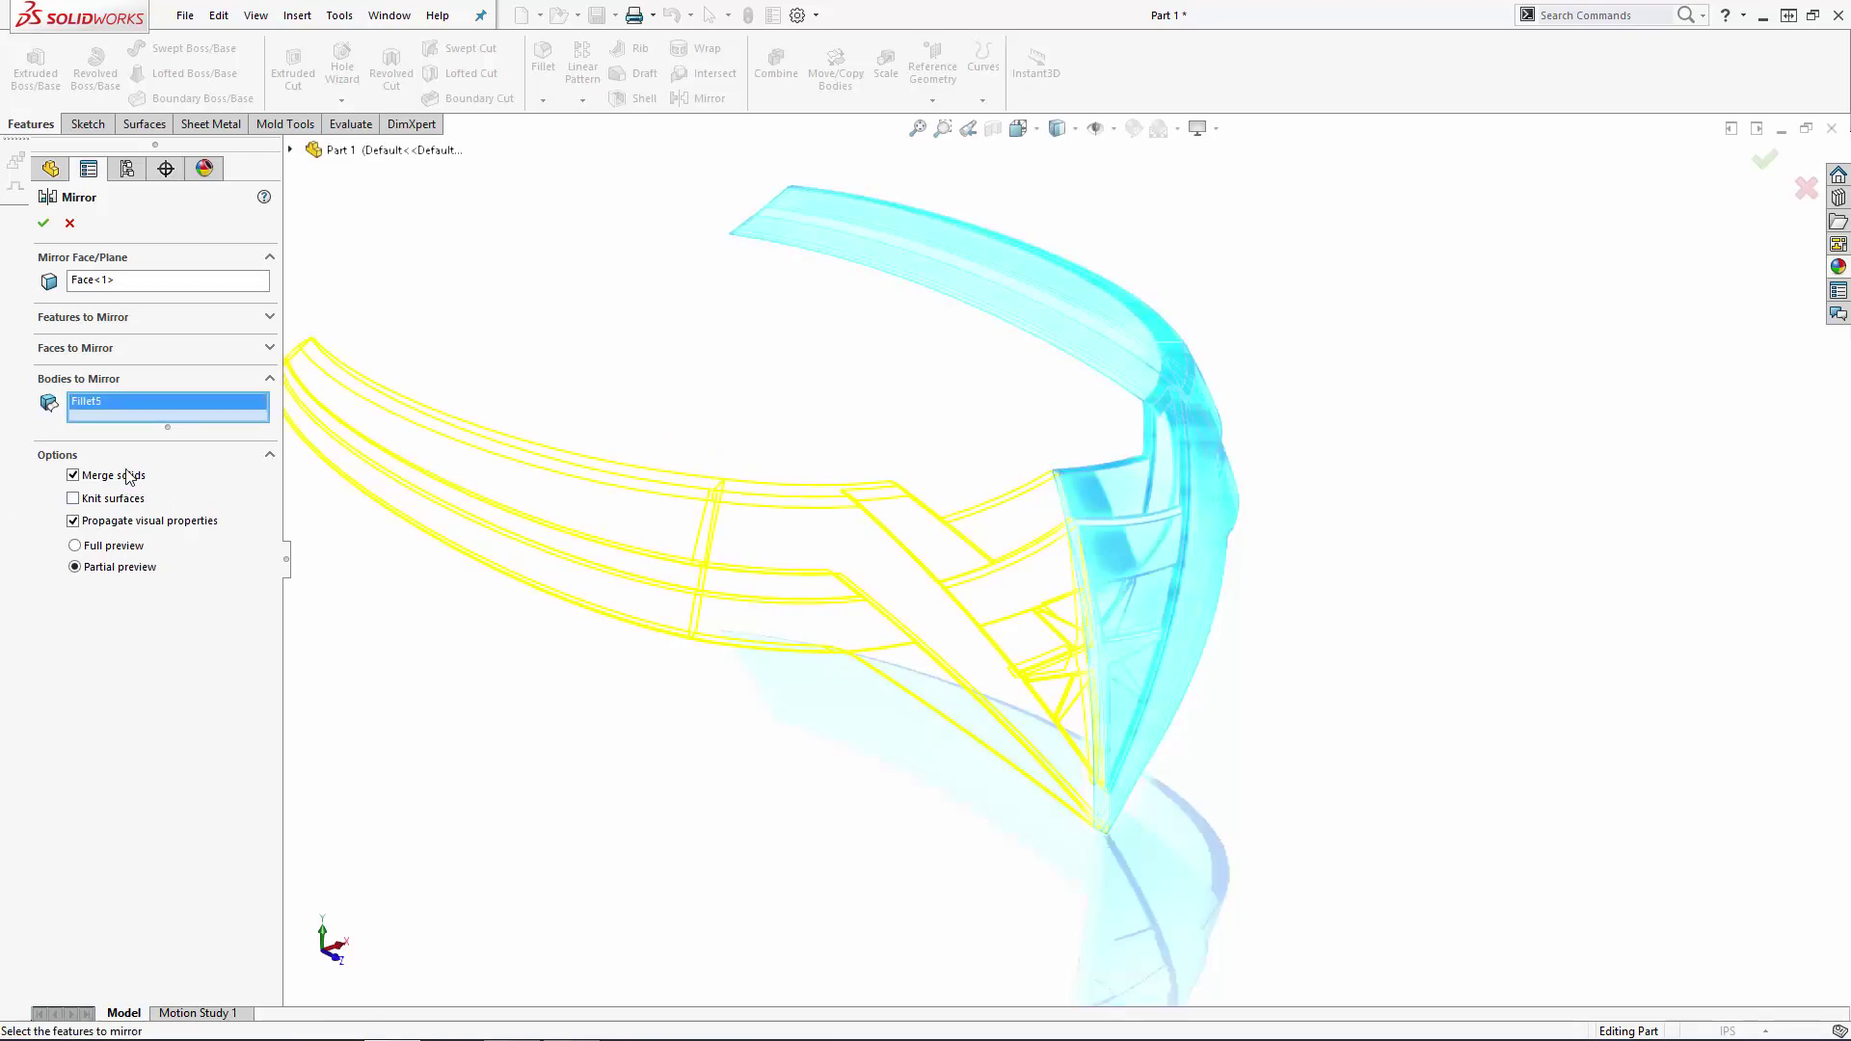
click(42, 224)
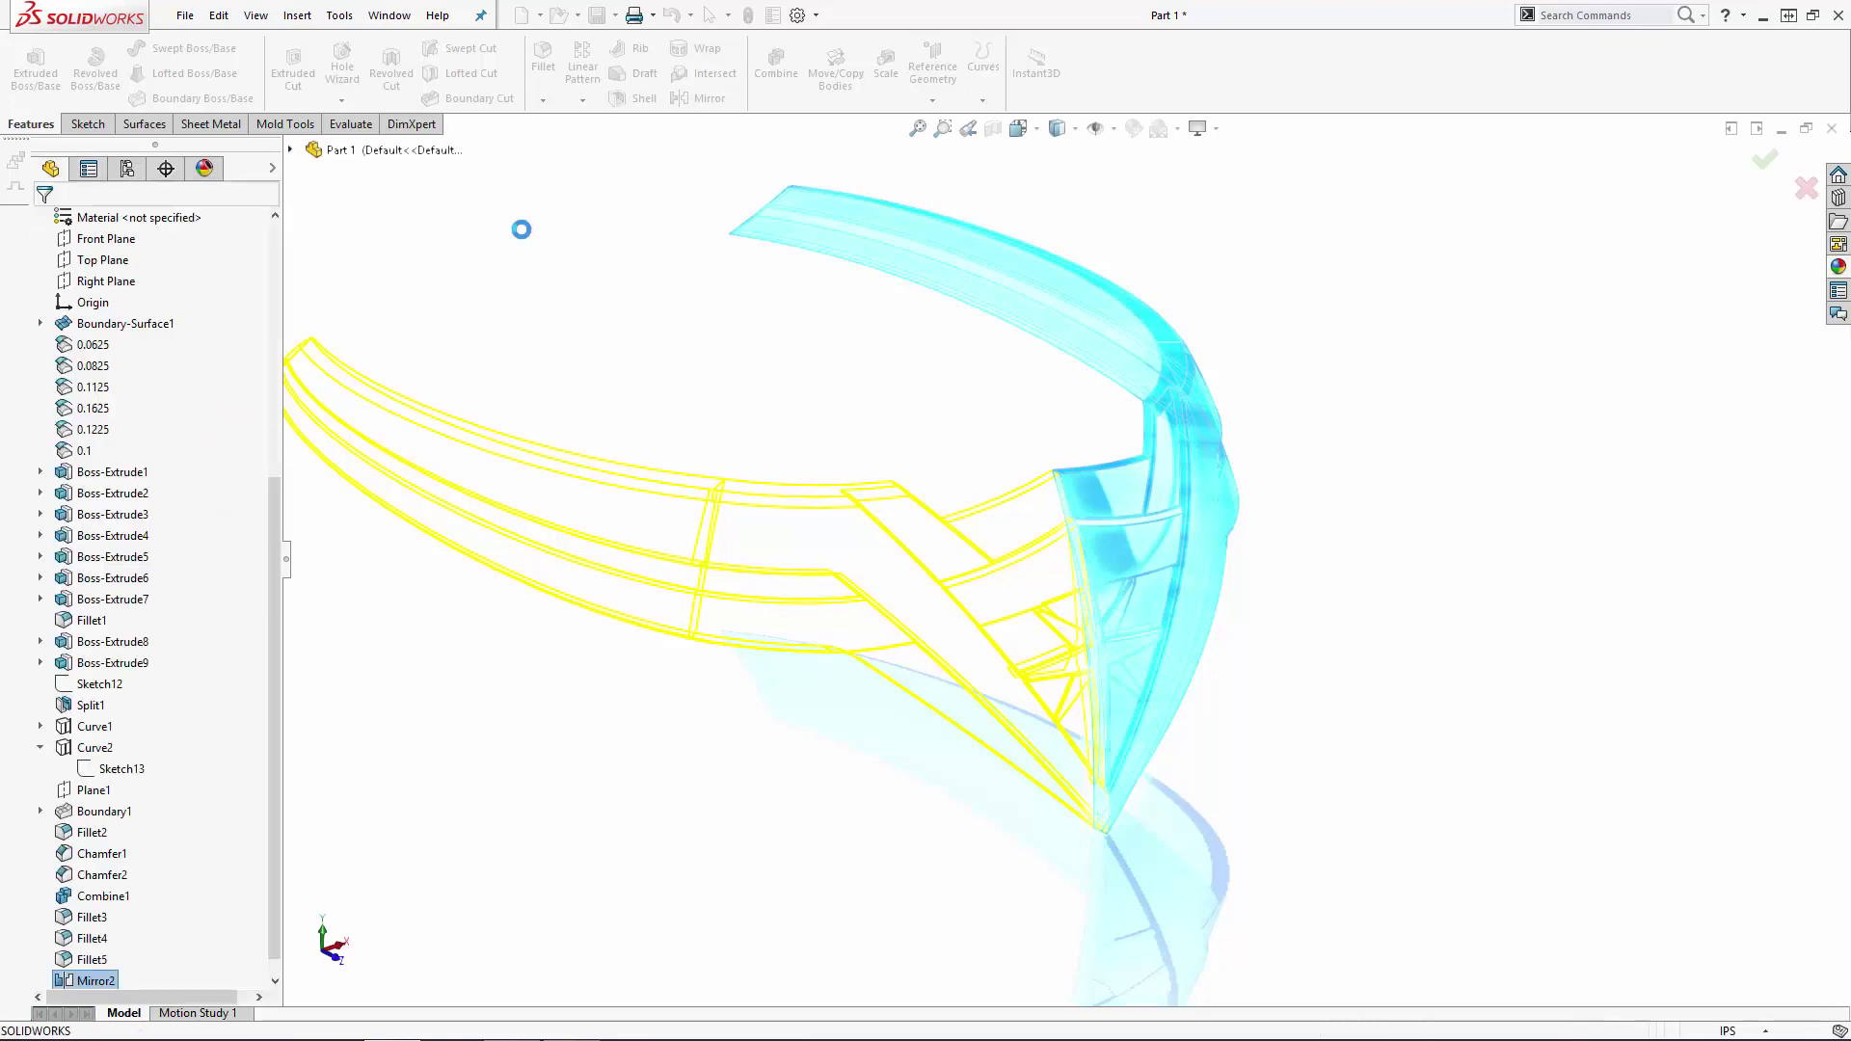
Step: Rotate the mirrored headband body -14.311° about X, using the vertex at its lower front tip as the rotation reference
middle_drag(575, 298, 1020, 759)
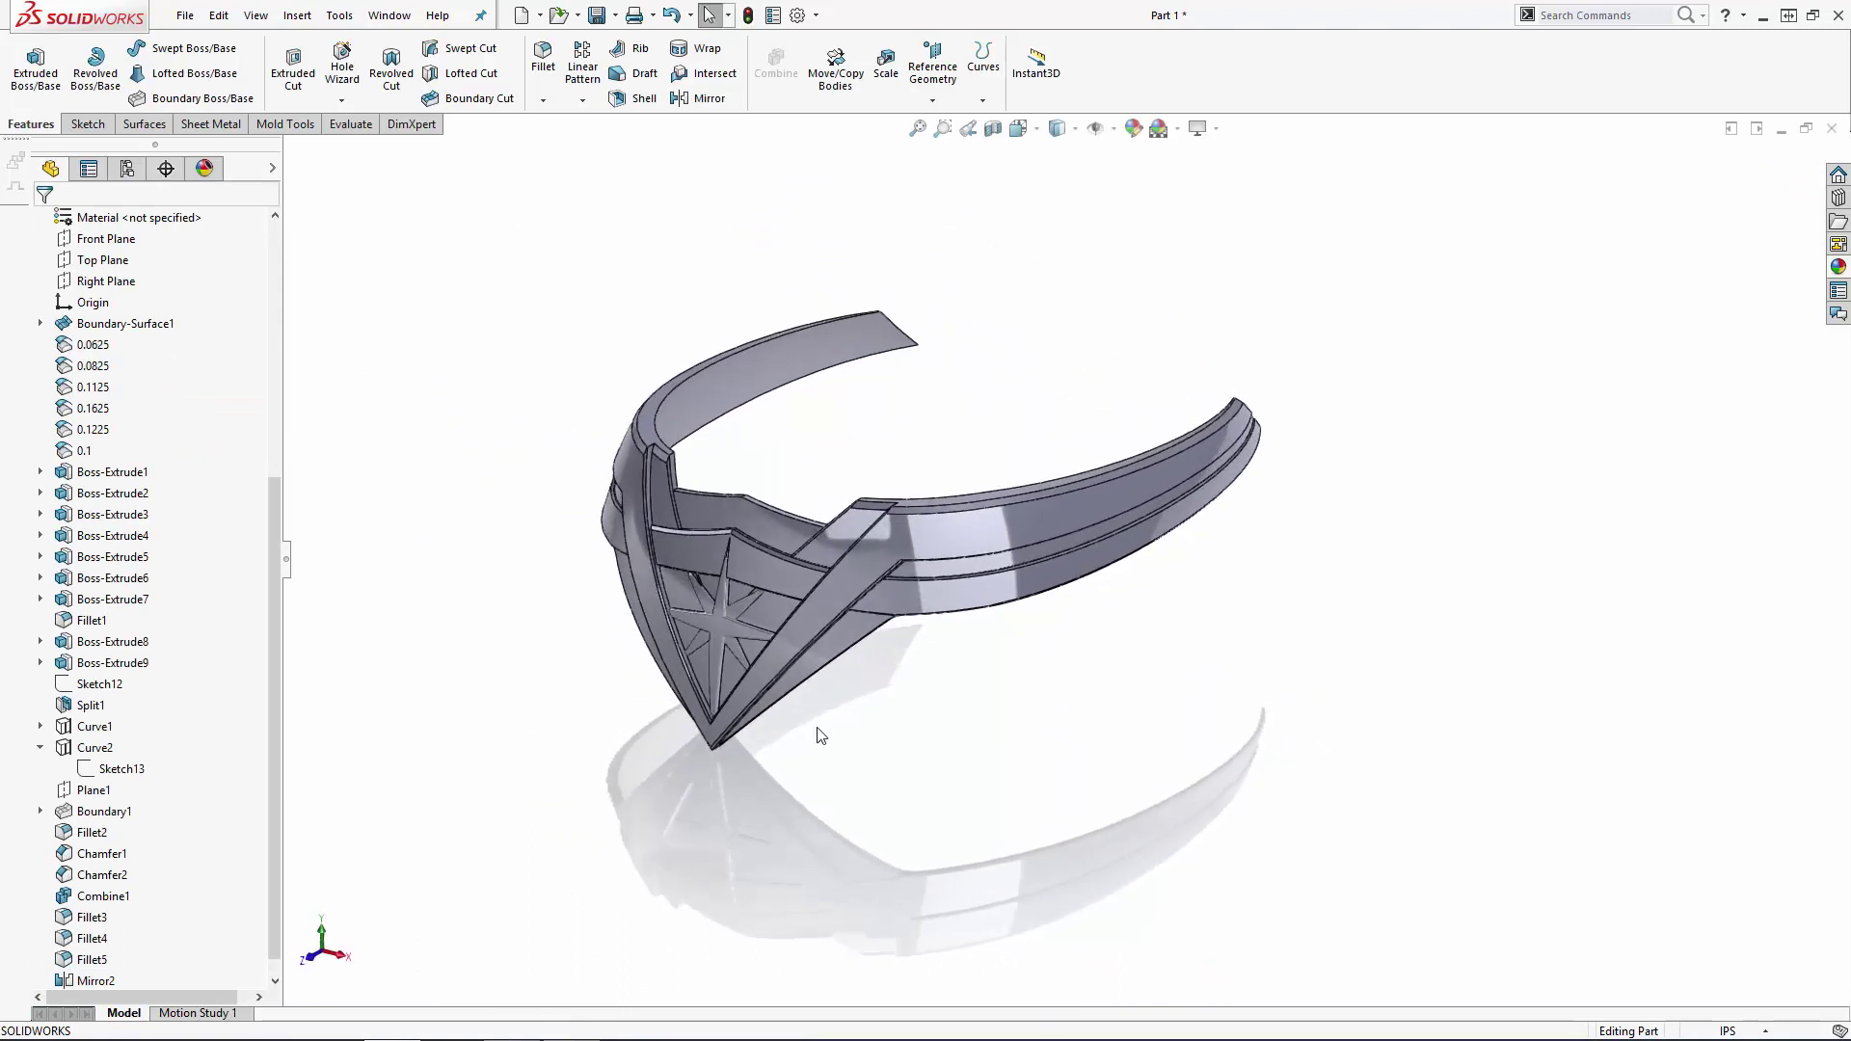
scroll(819, 735, down, 2)
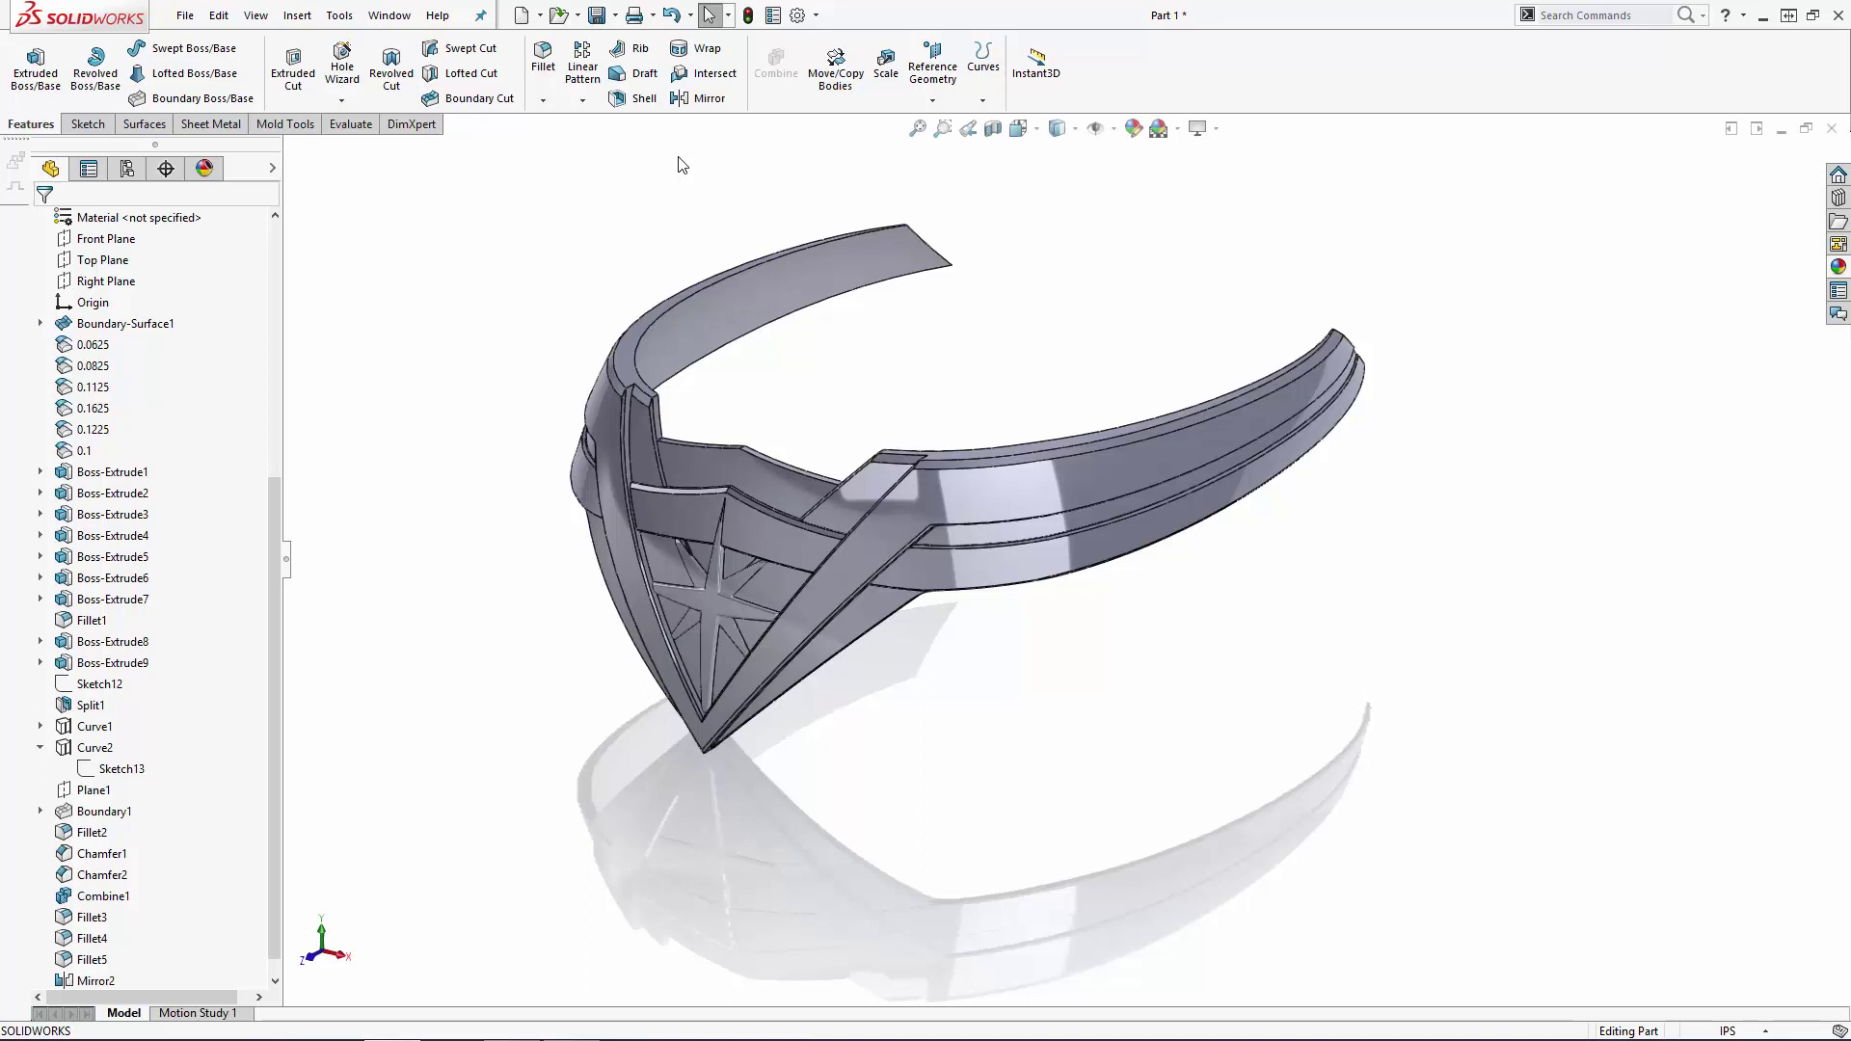
click(855, 83)
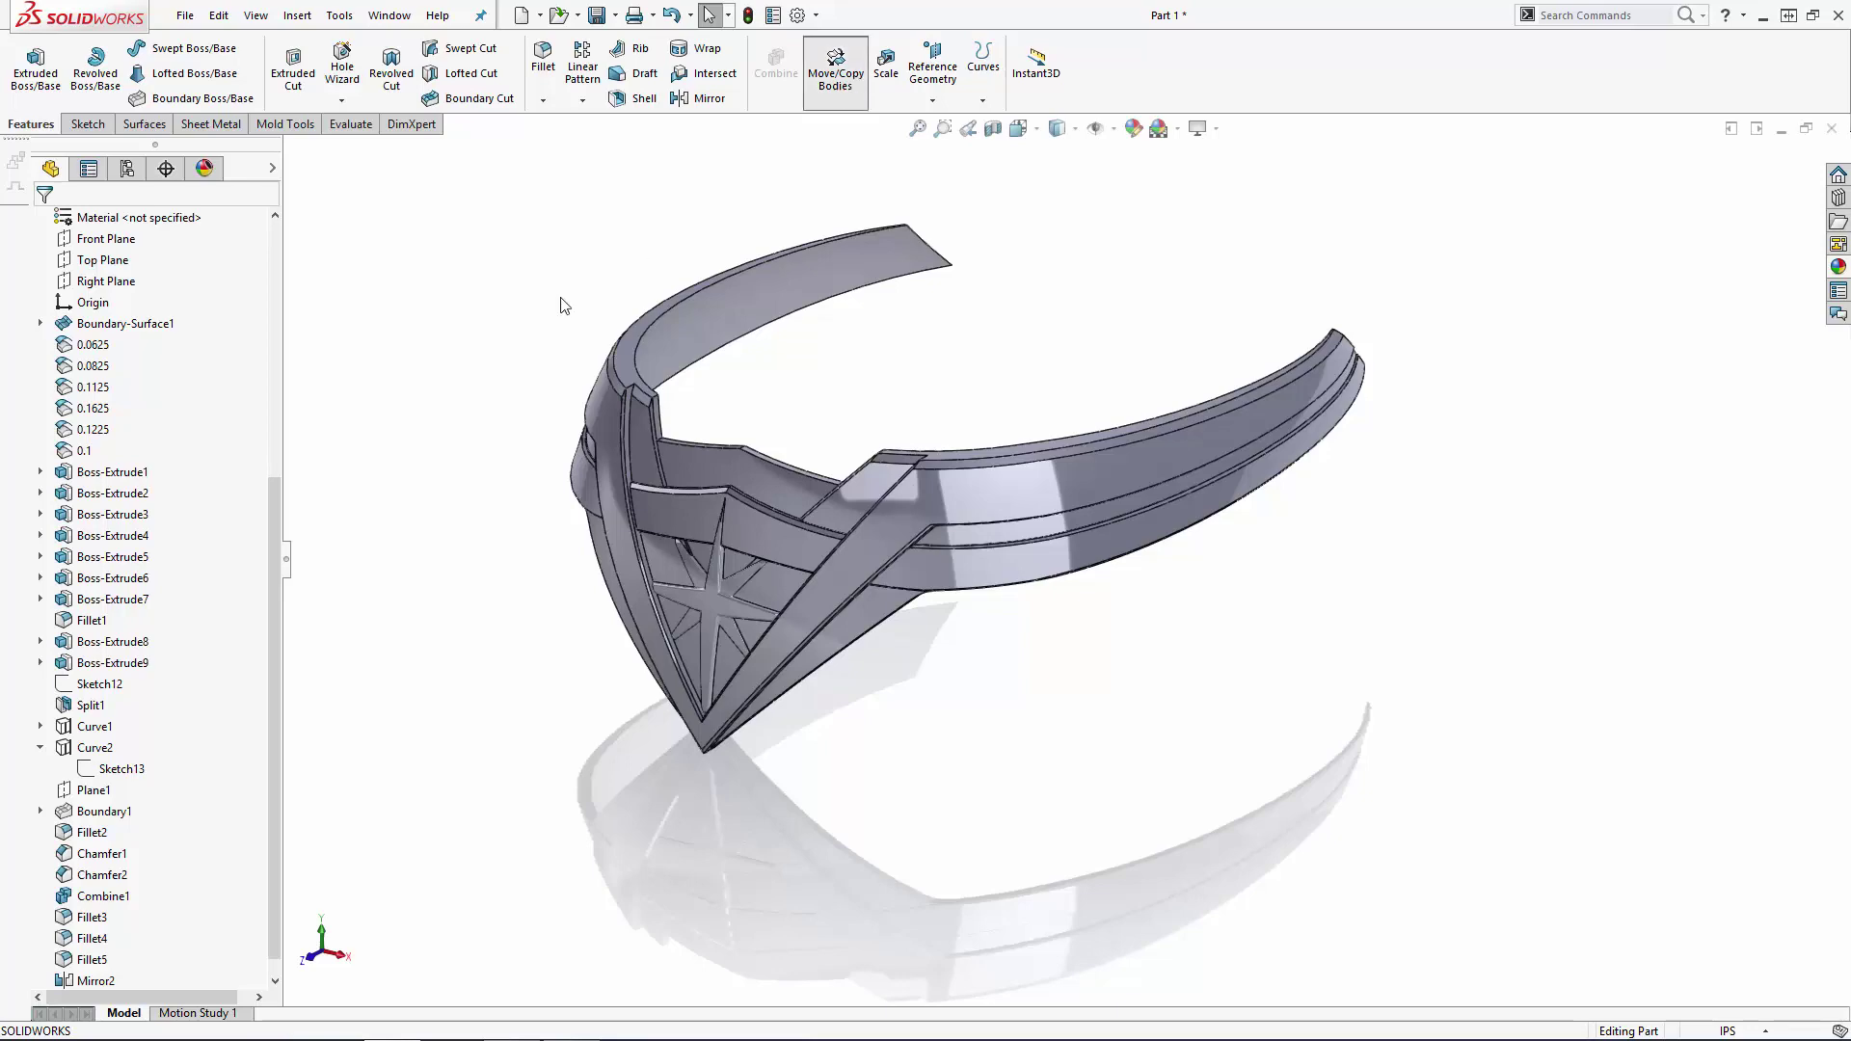
click(672, 540)
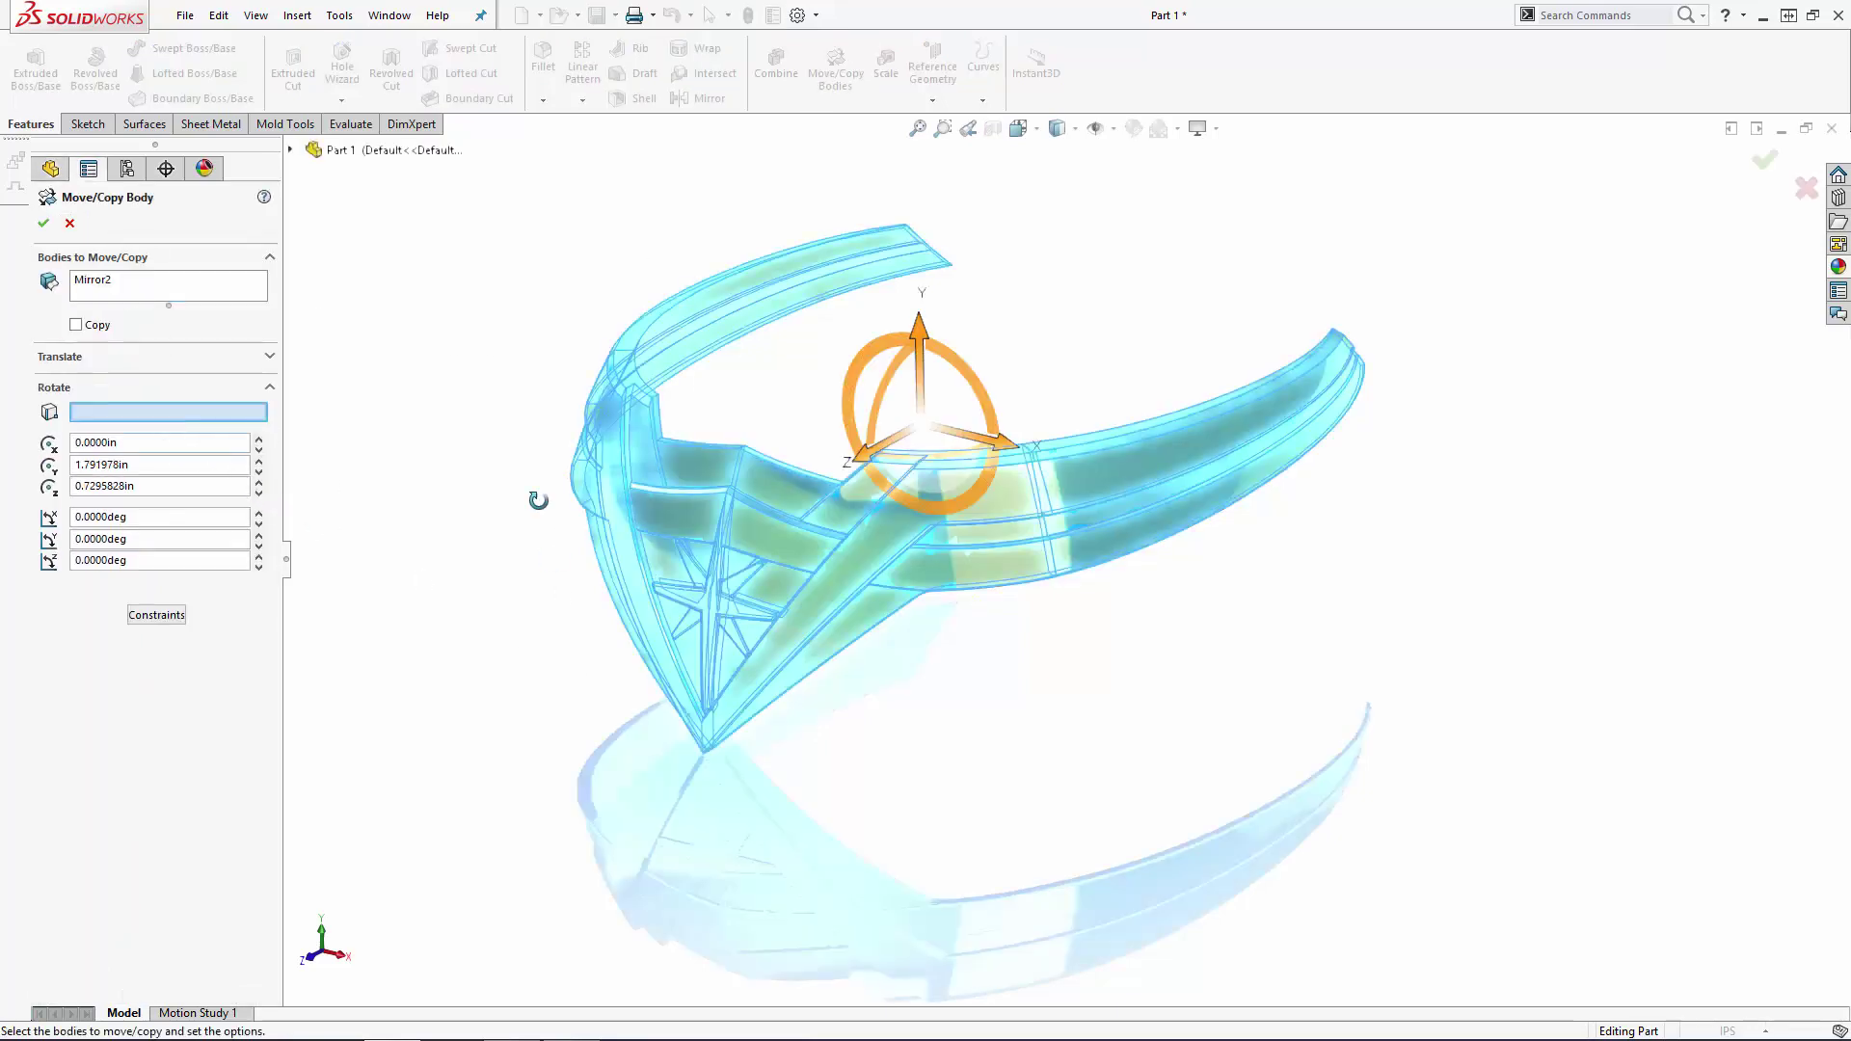
middle_drag(538, 500, 704, 673)
scroll(762, 651, down, 5)
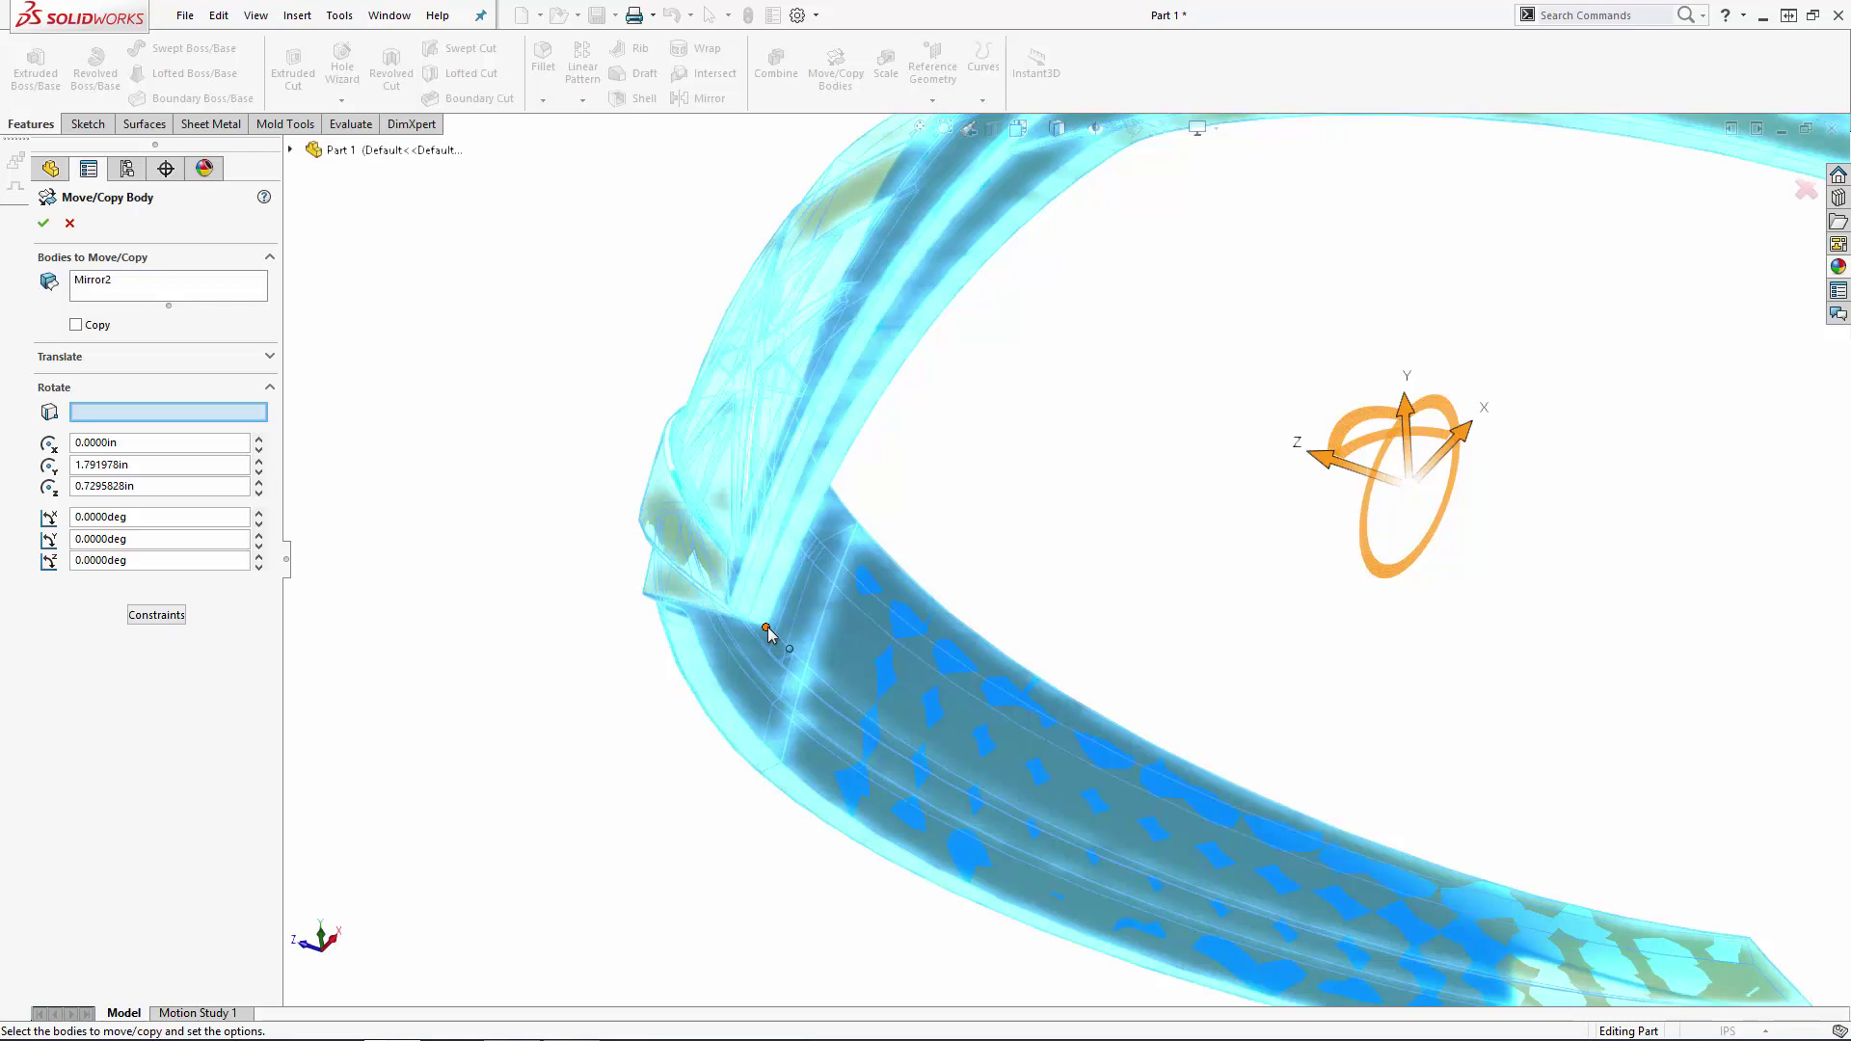
click(767, 629)
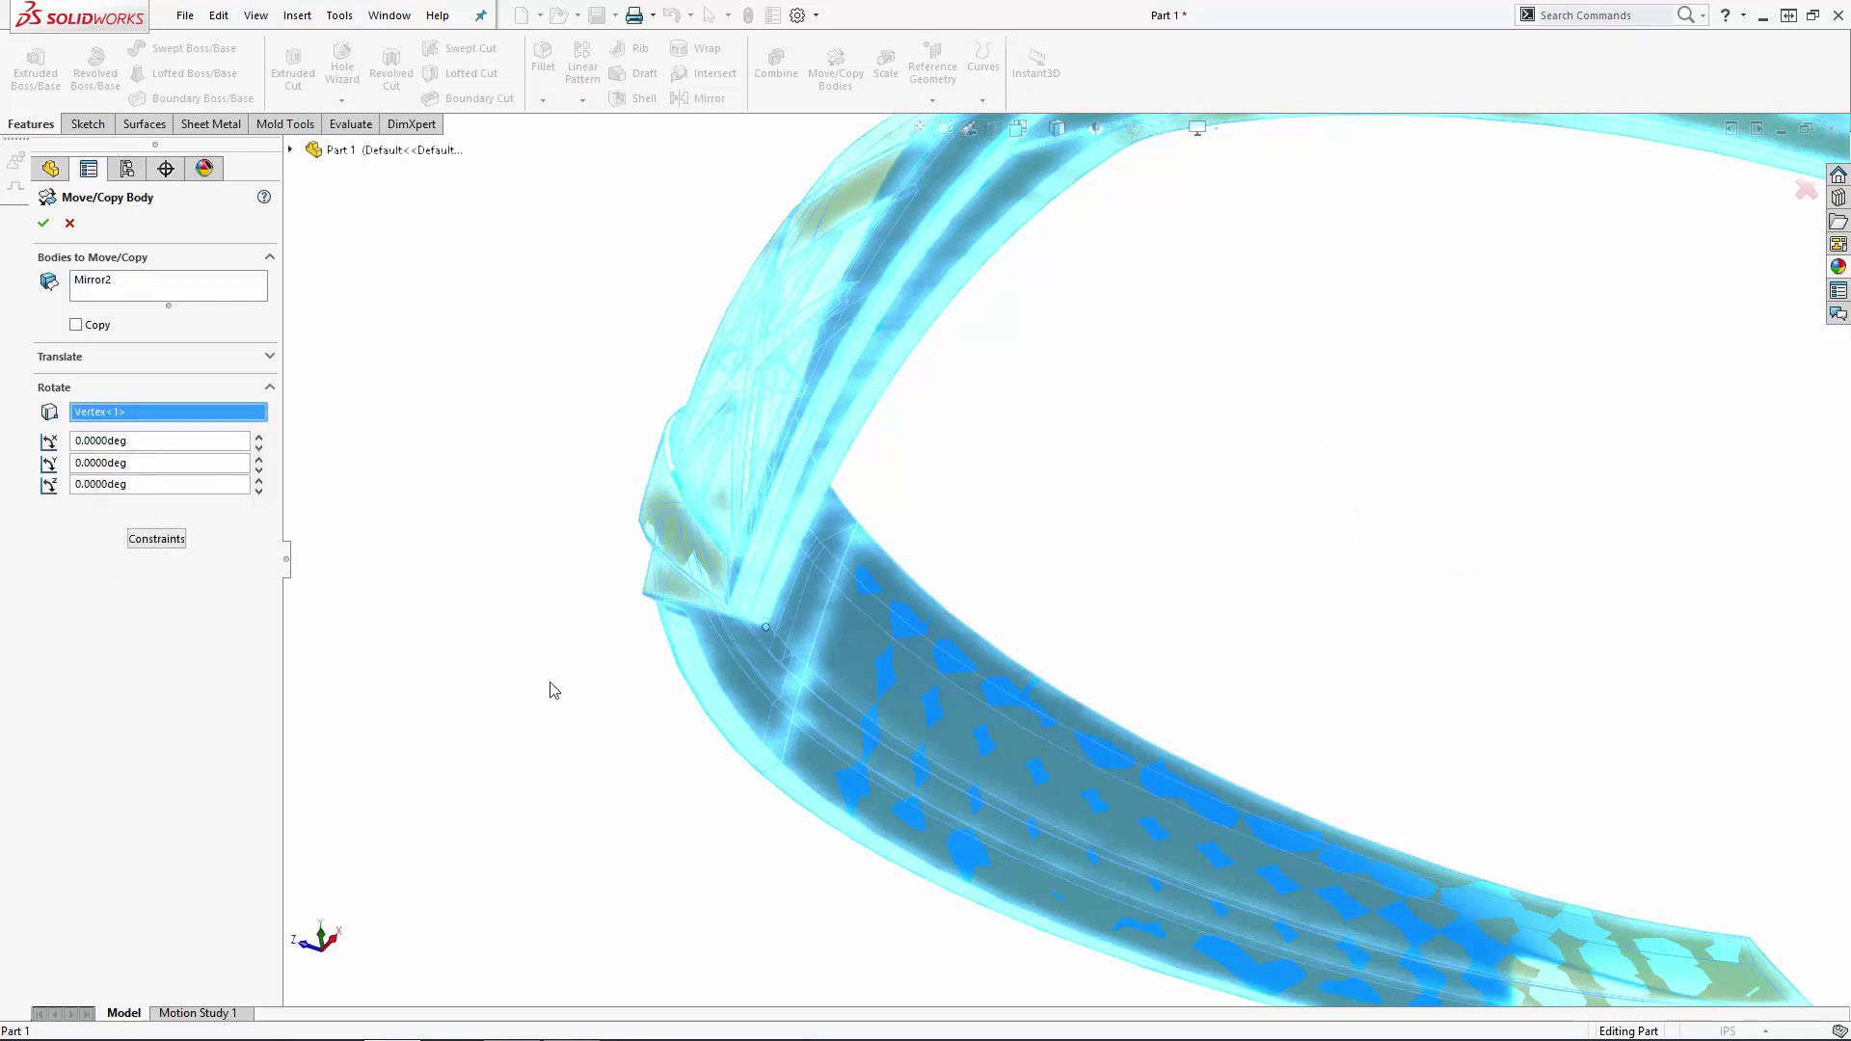
click(163, 441)
text(-14.311)
key(Return)
scroll(602, 537, up, 5)
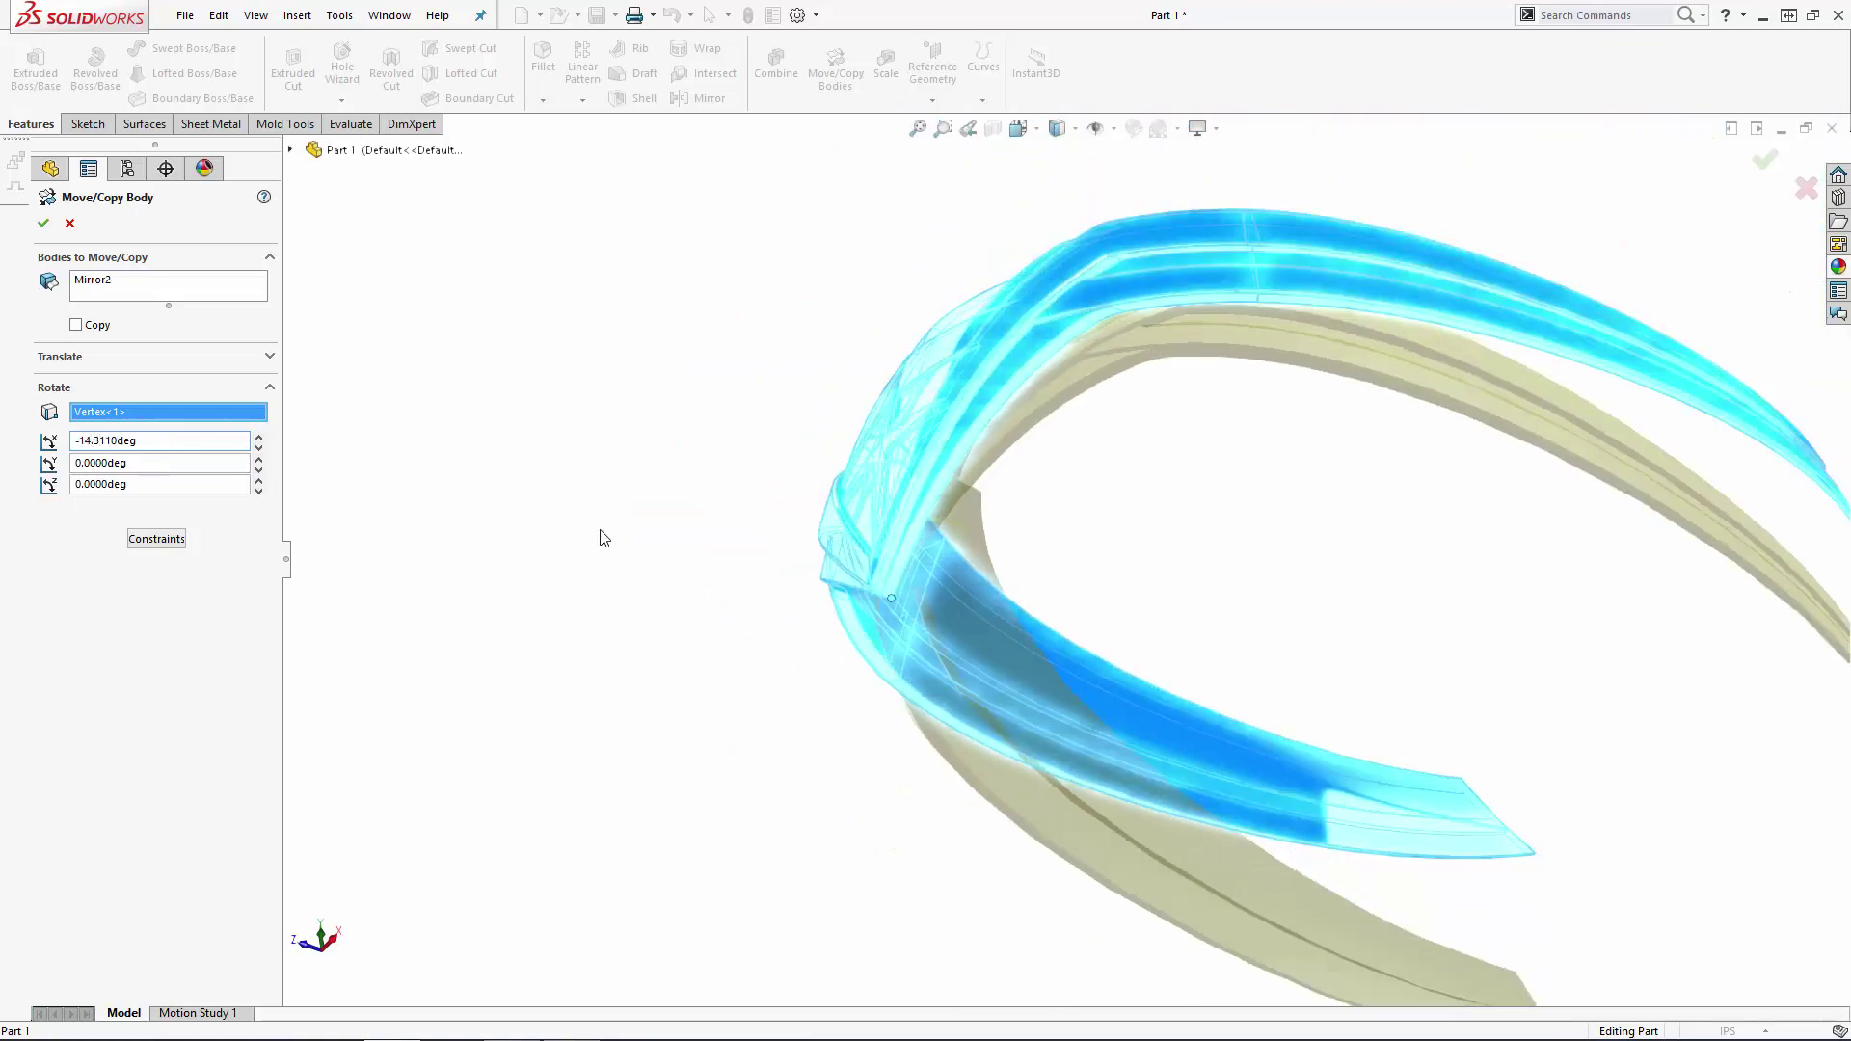
middle_drag(656, 540, 868, 607)
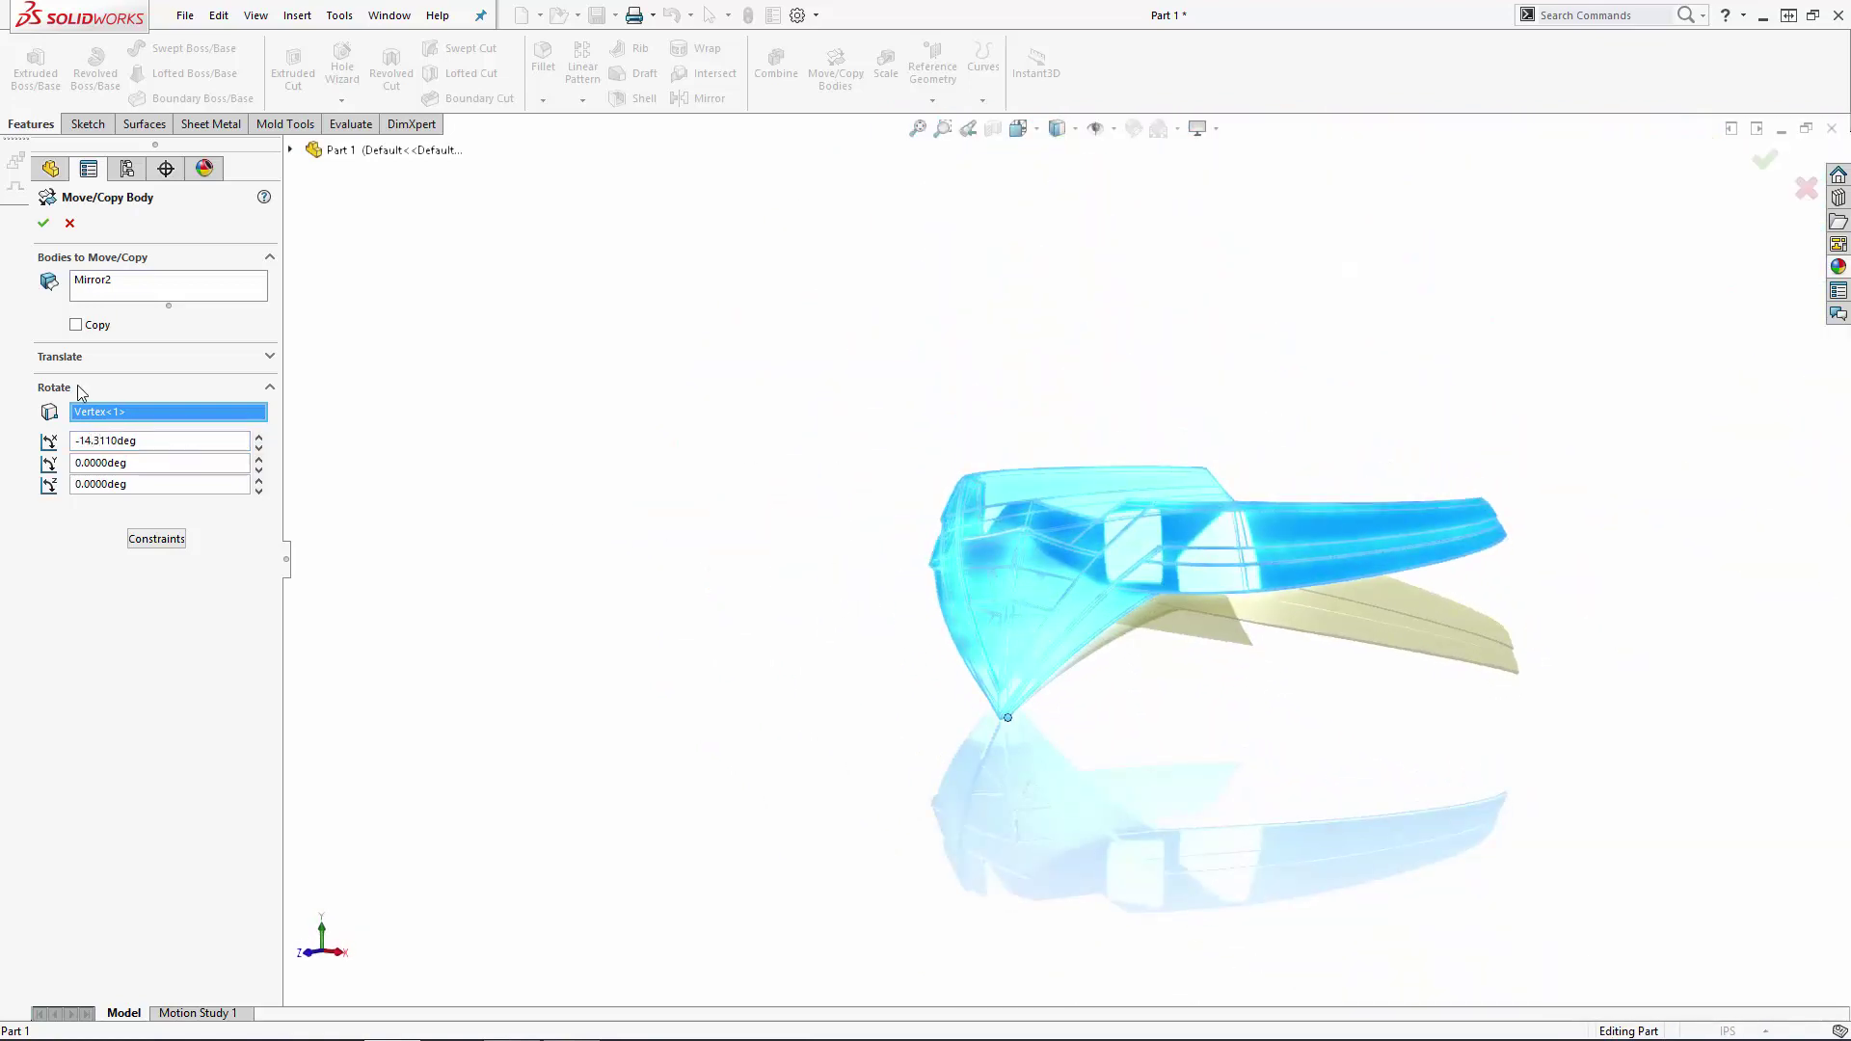
click(44, 223)
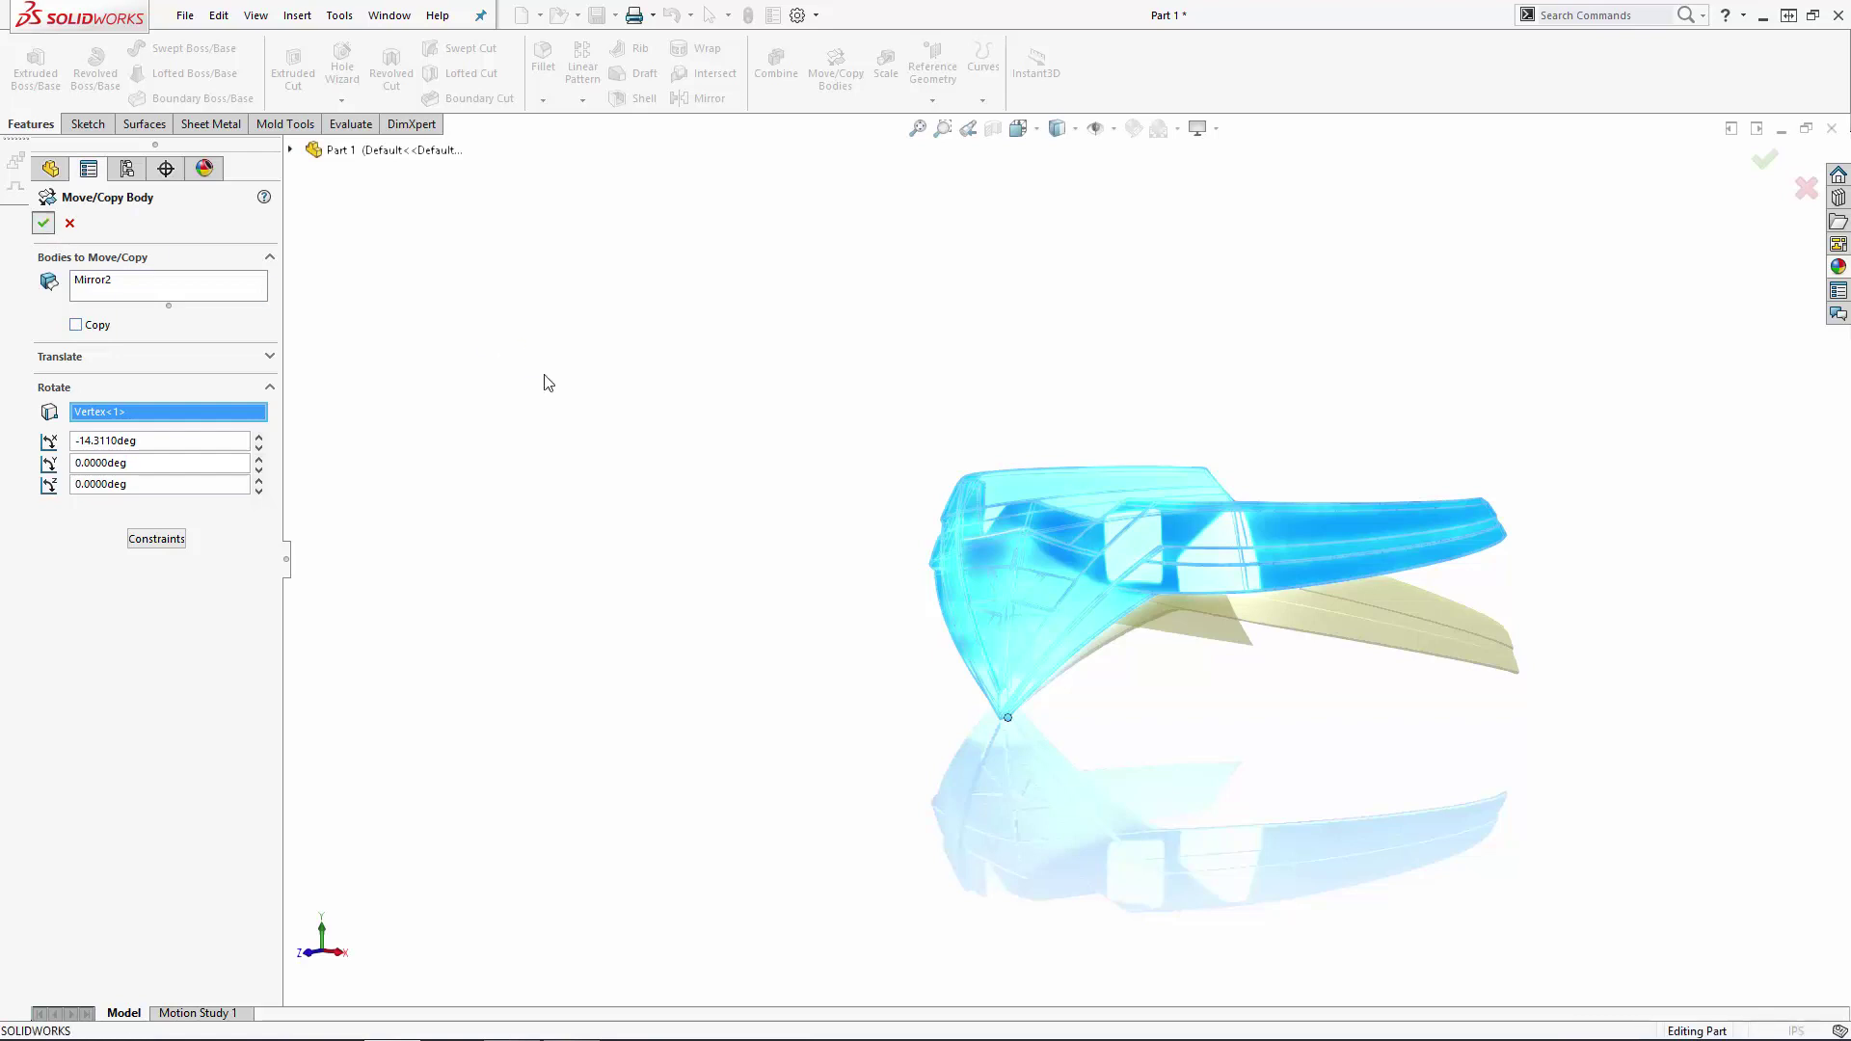
Step: Apply the Plain White scene and give the part the satin finish gold appearance
middle_drag(732, 549, 991, 847)
middle_drag(1498, 948, 1426, 752)
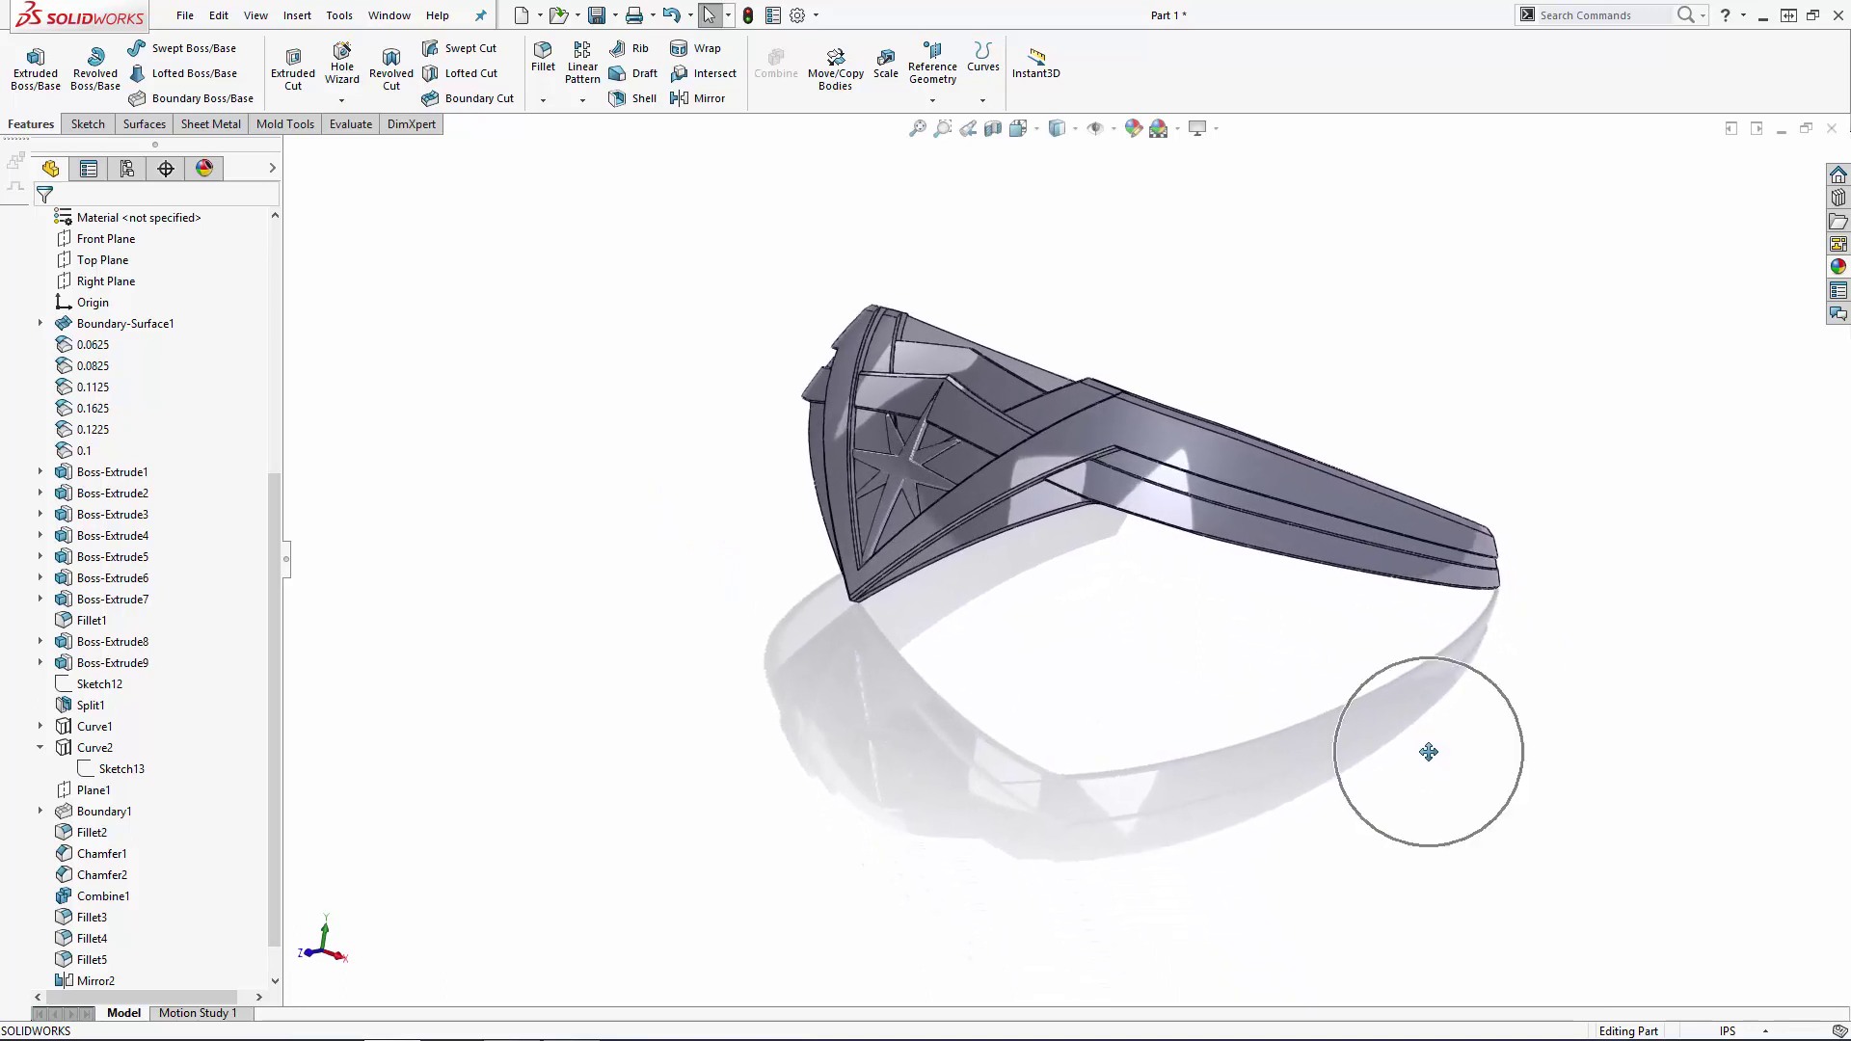
click(1178, 130)
click(1185, 132)
click(1177, 129)
click(1250, 250)
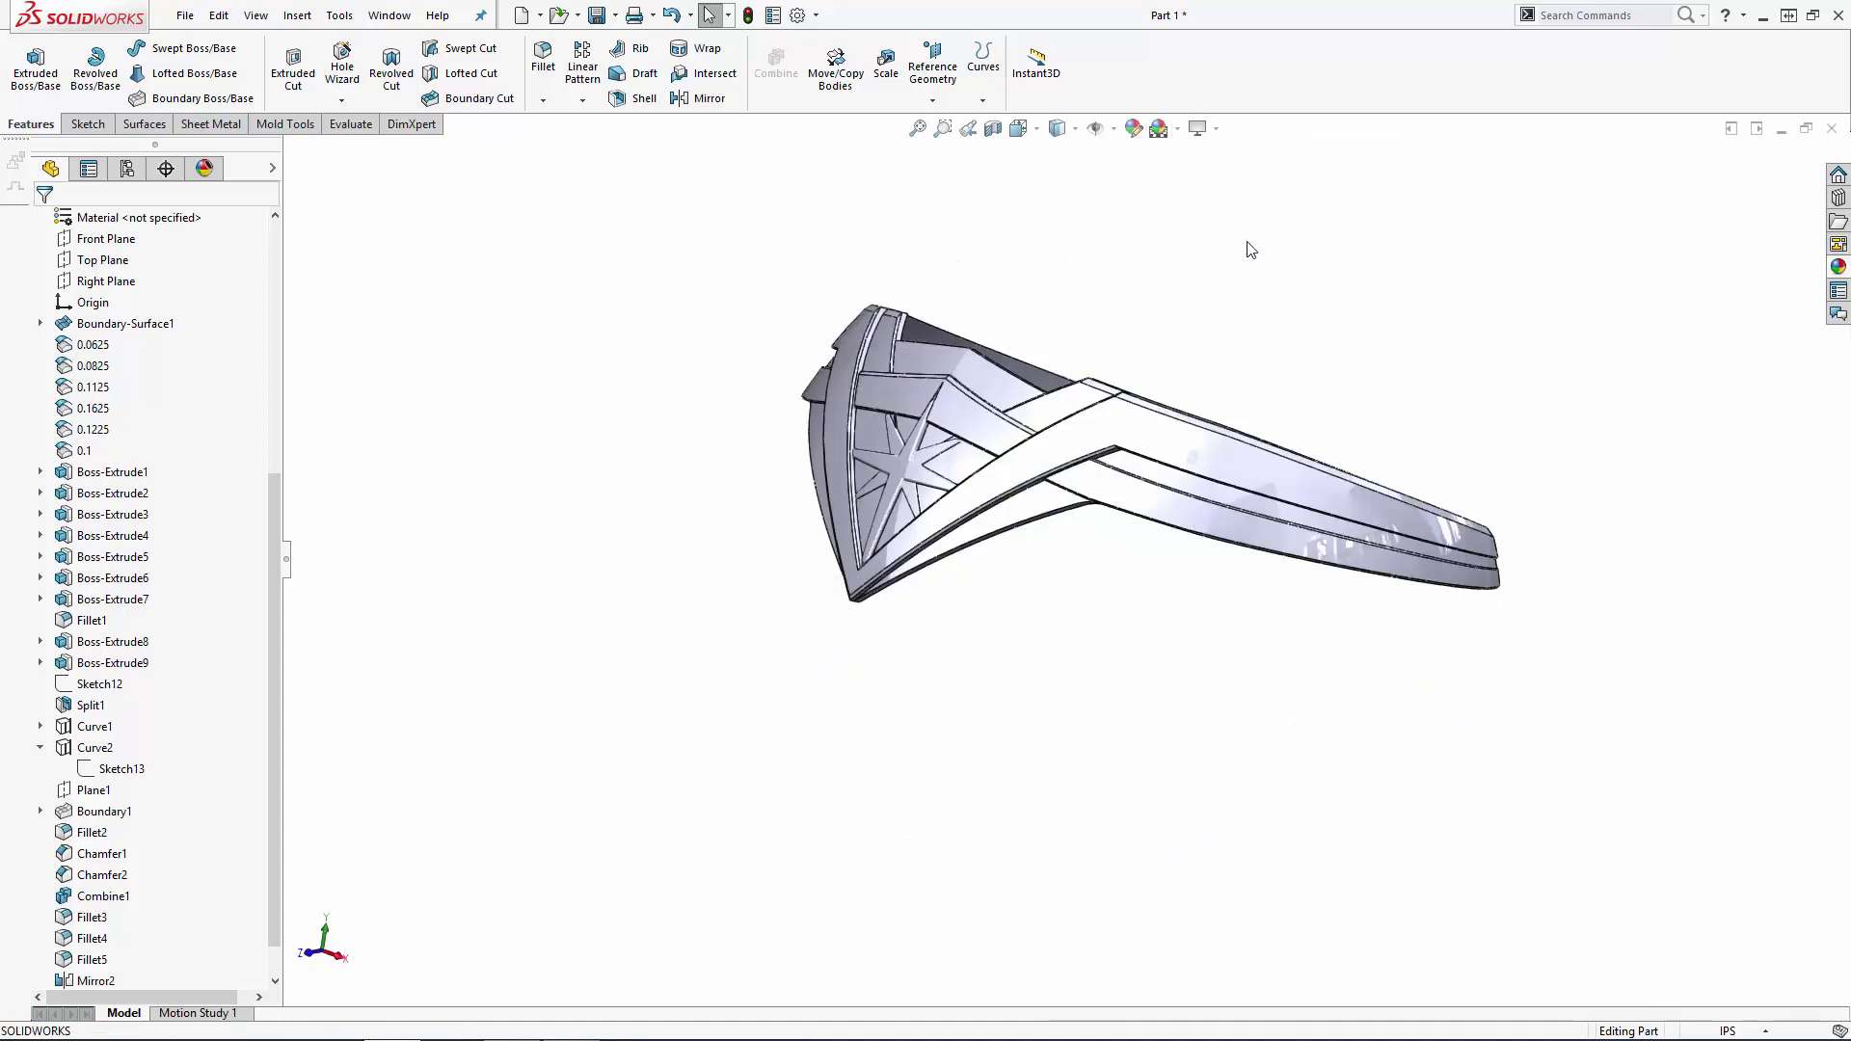
click(1839, 267)
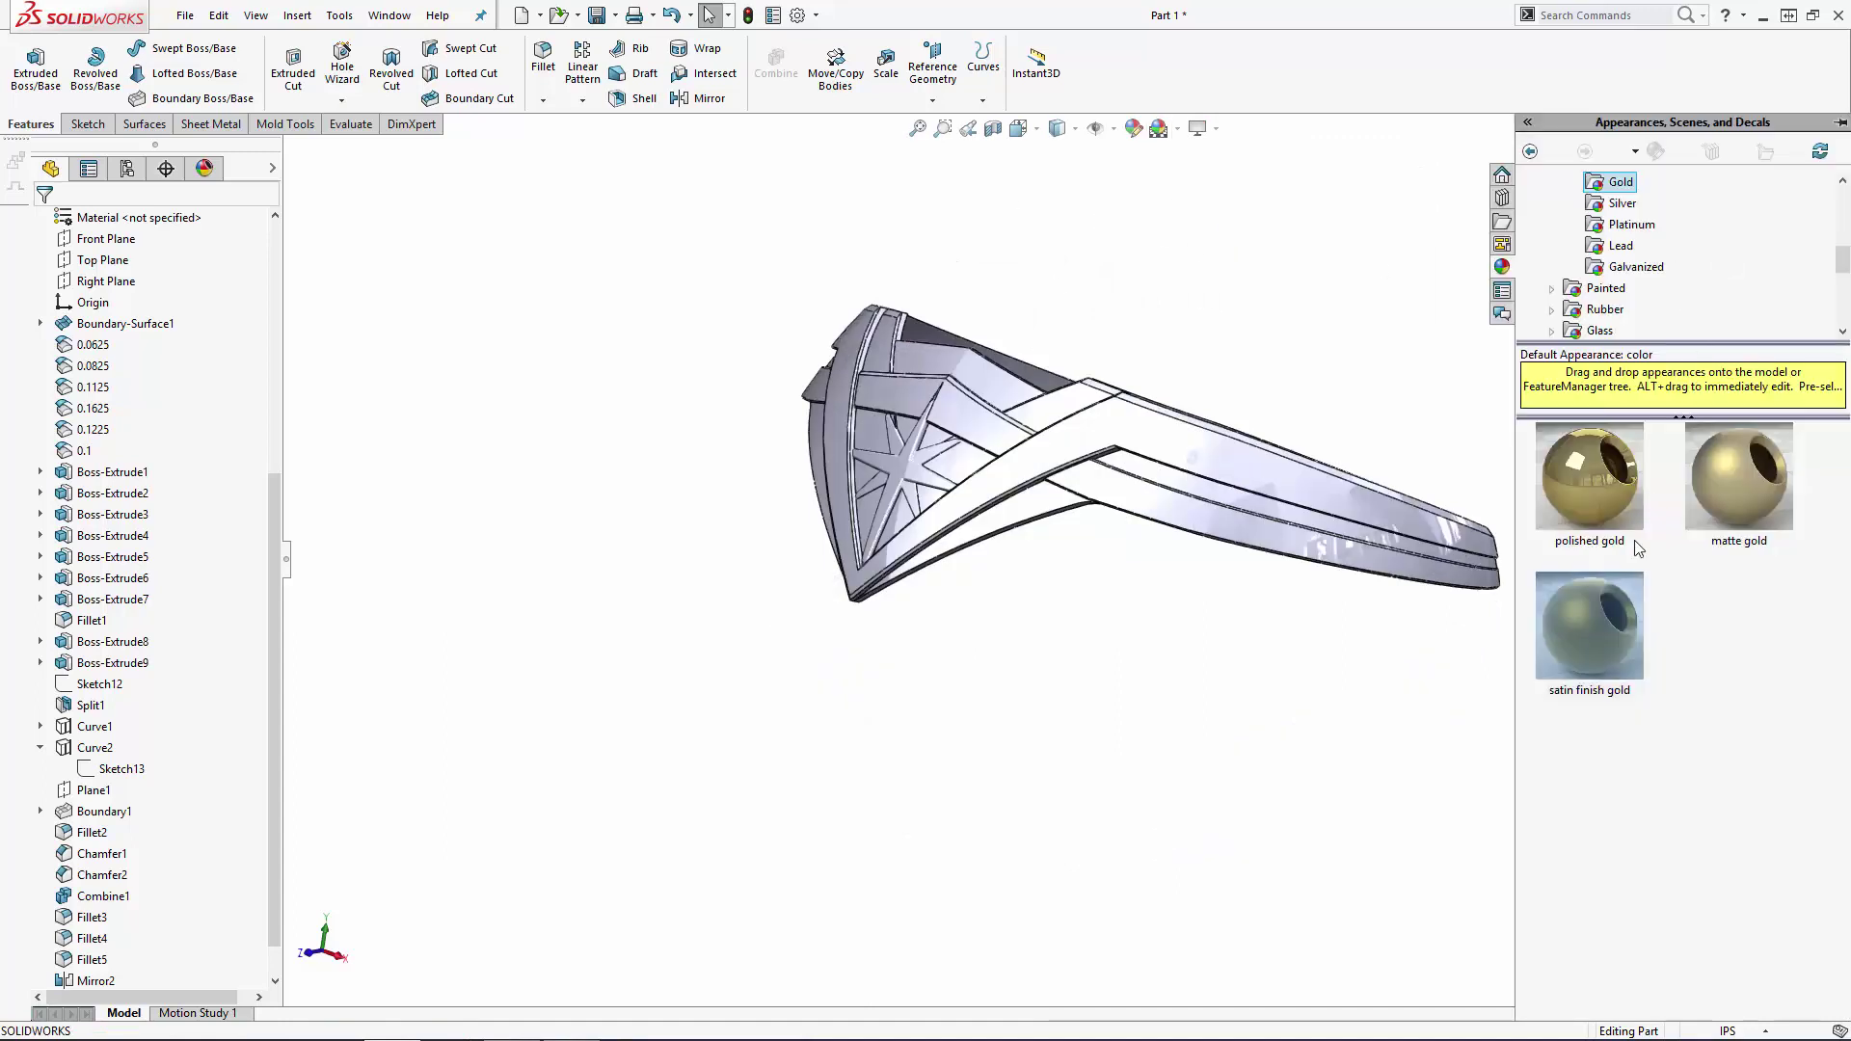
drag(1554, 617, 1307, 657)
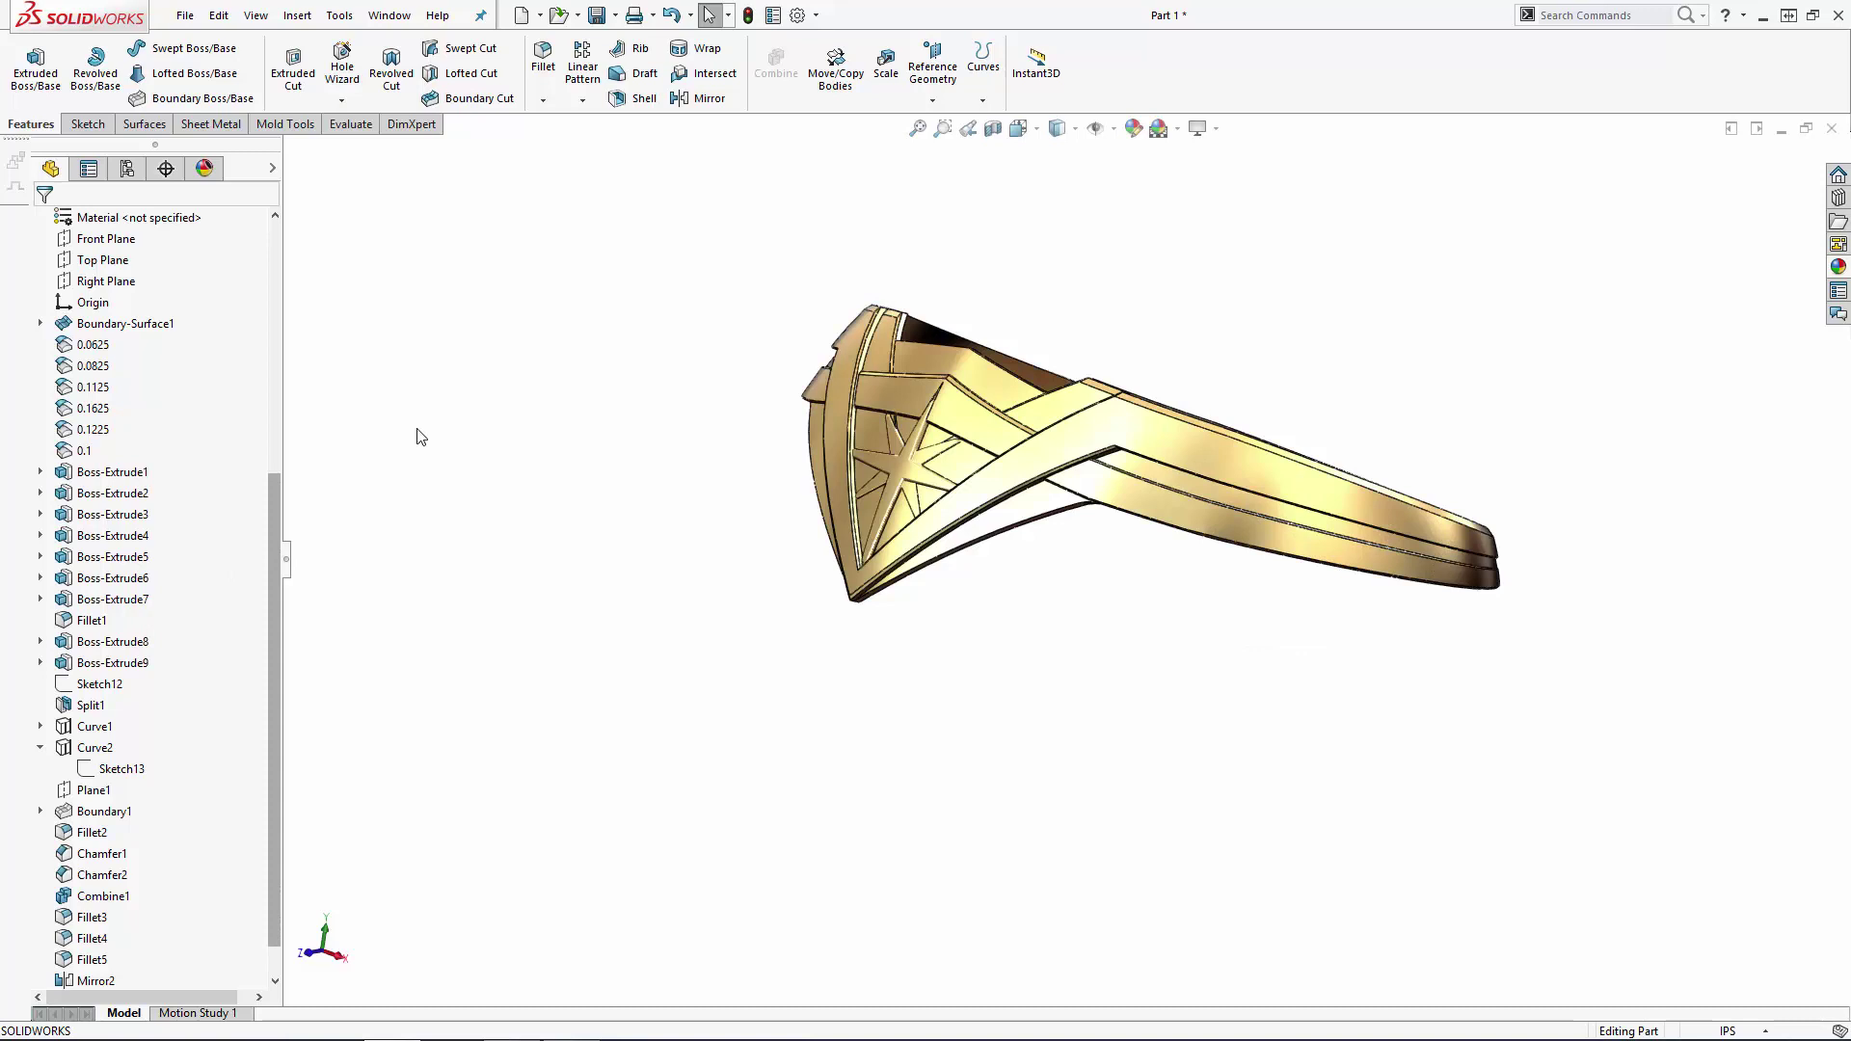
Step: Turn on floor reflection for the Plain White scene
scroll(988, 395, down, 3)
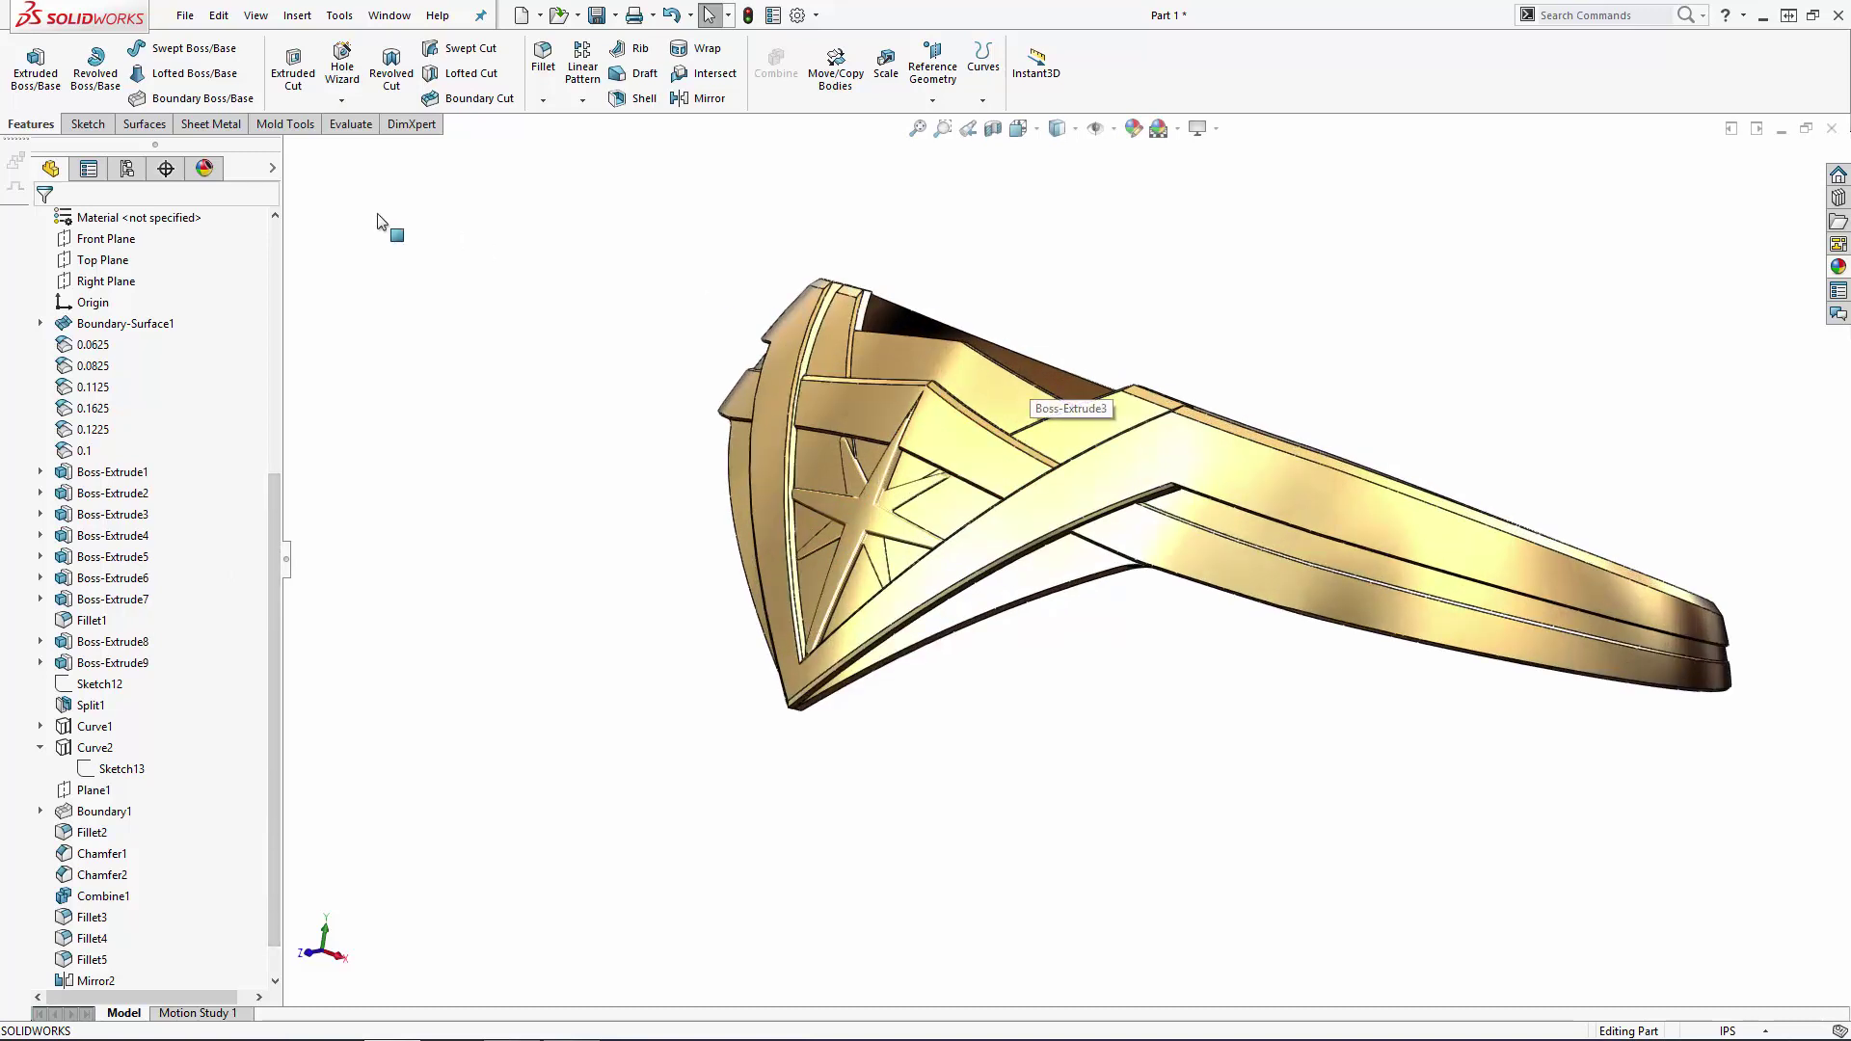
click(202, 169)
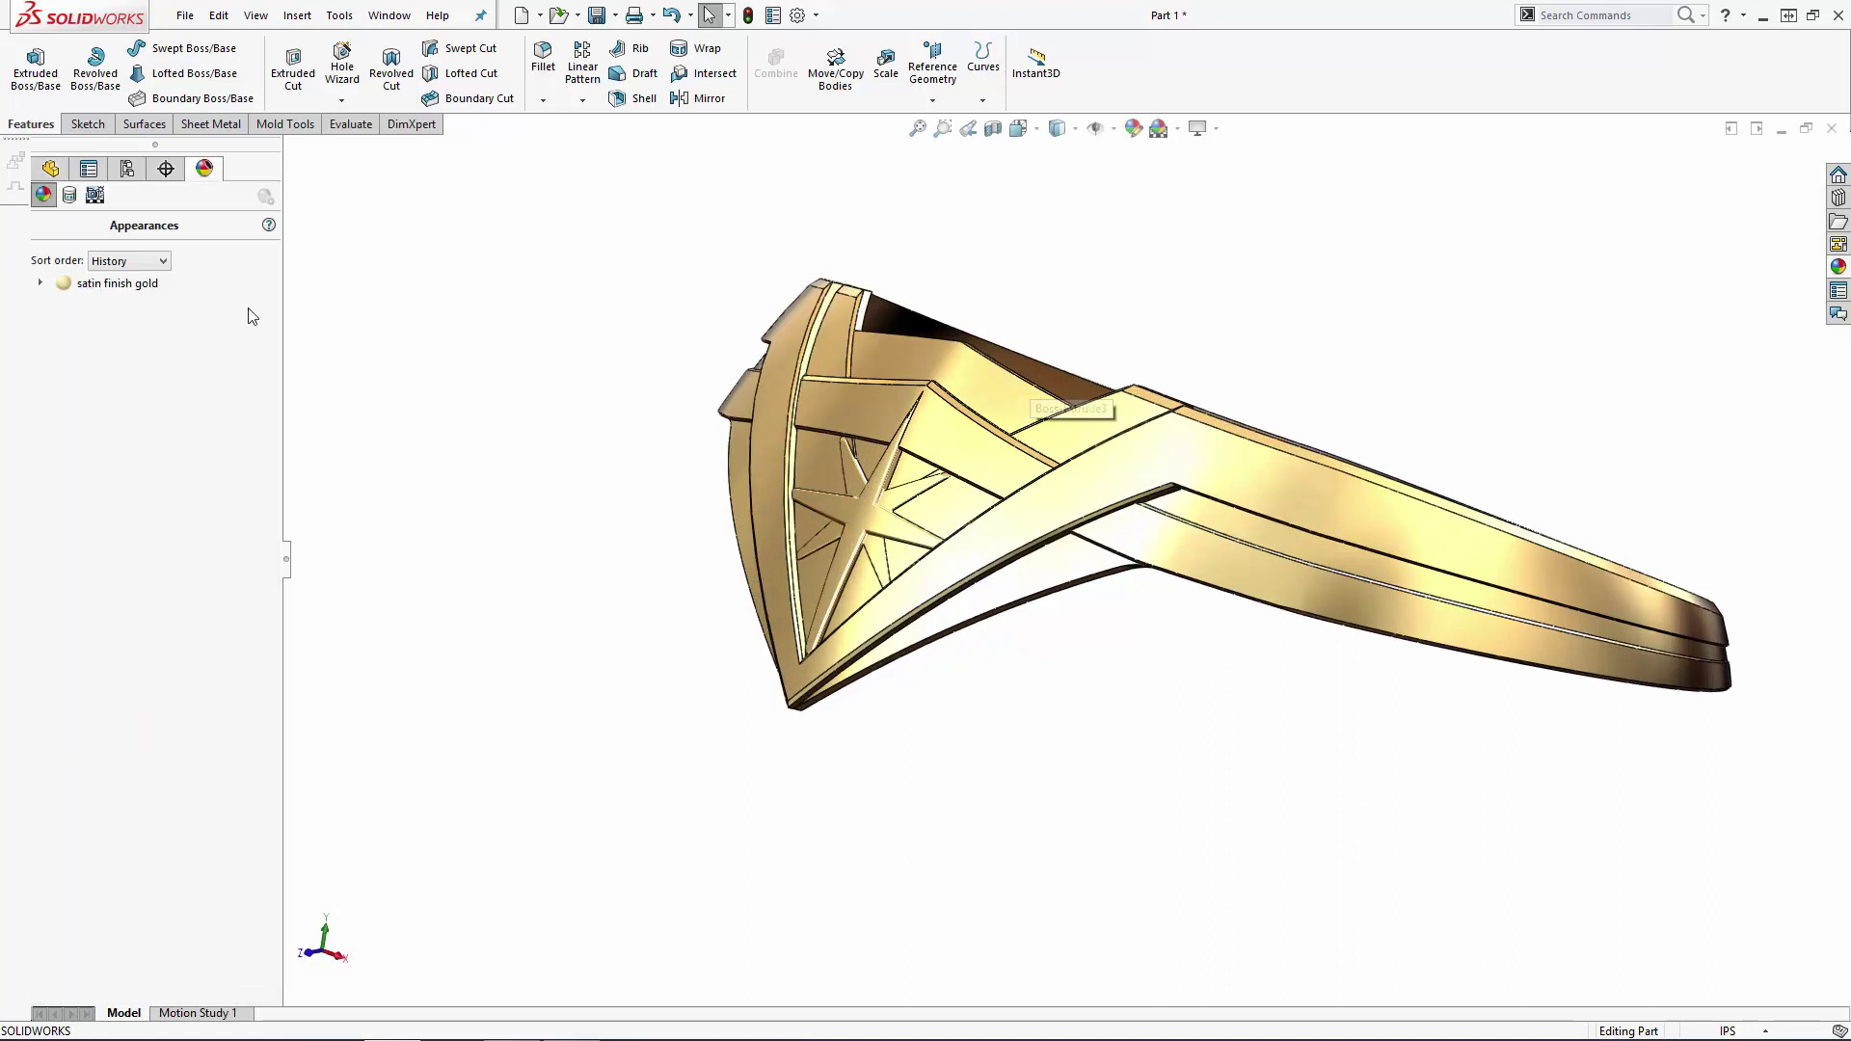
click(94, 195)
right_click(115, 265)
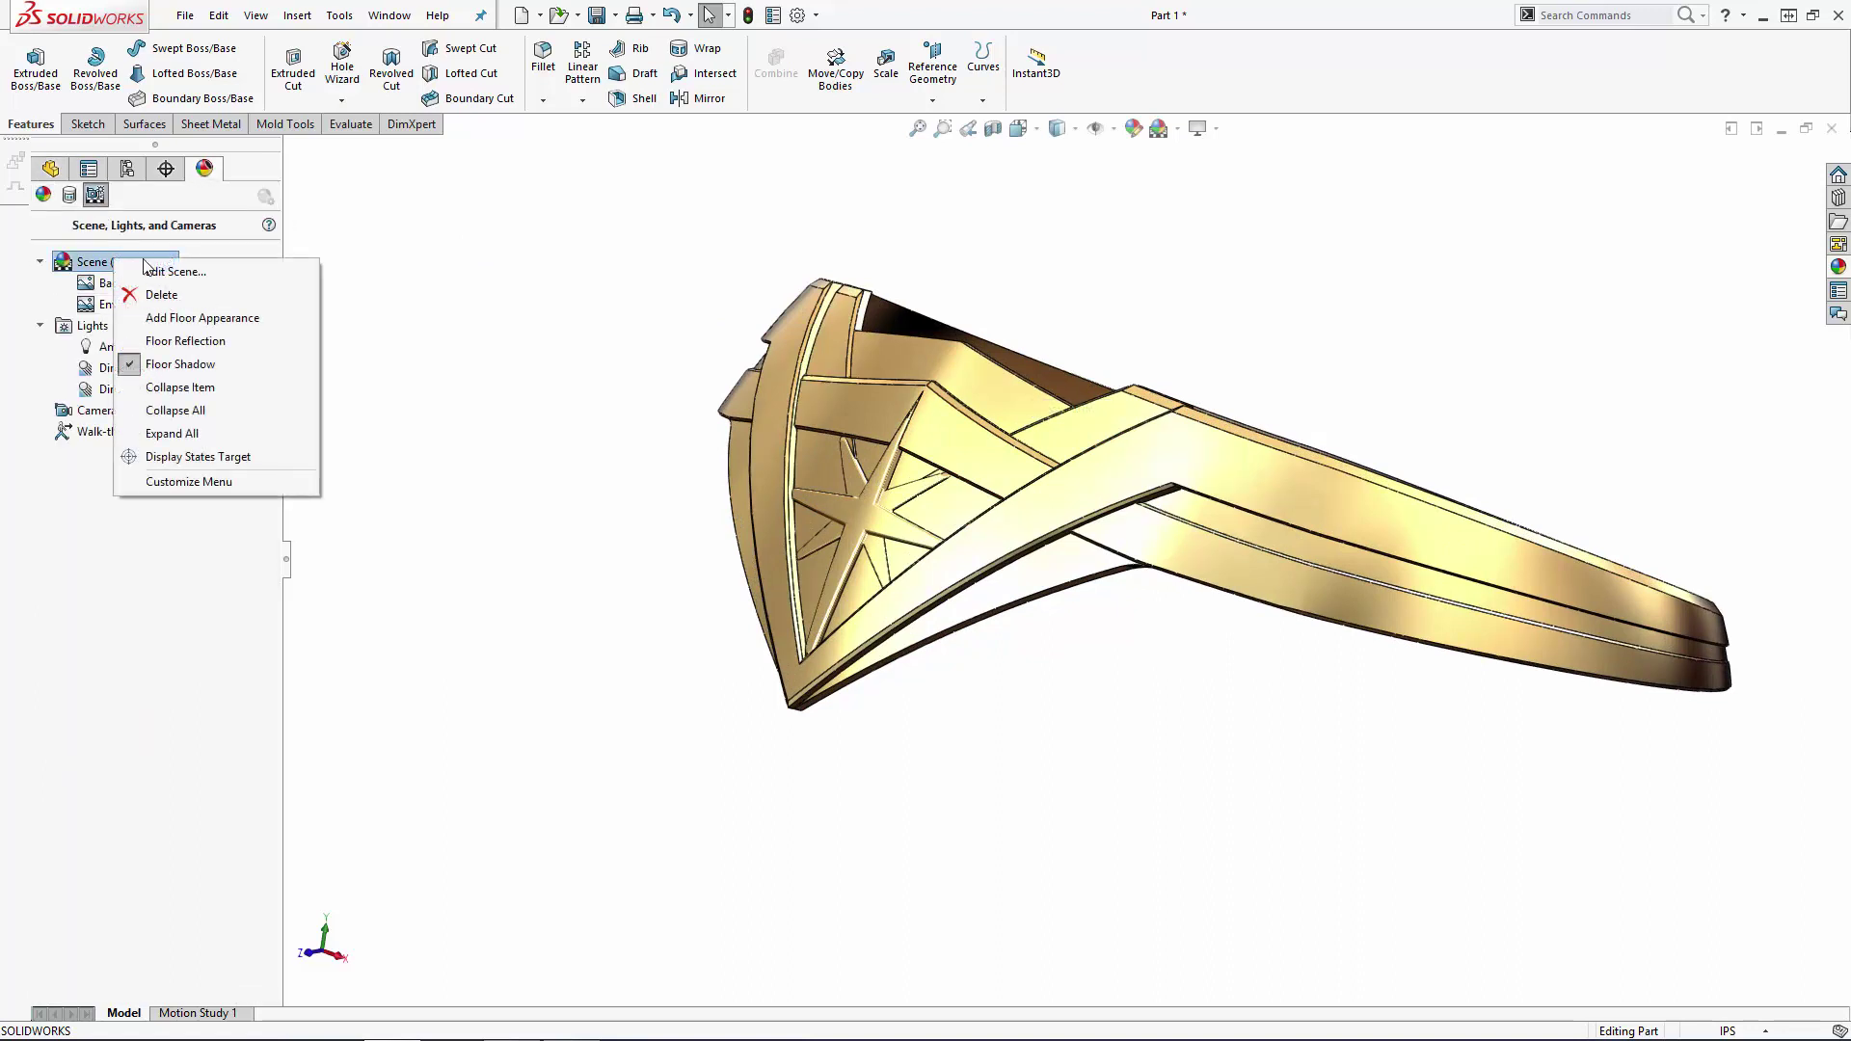
click(189, 347)
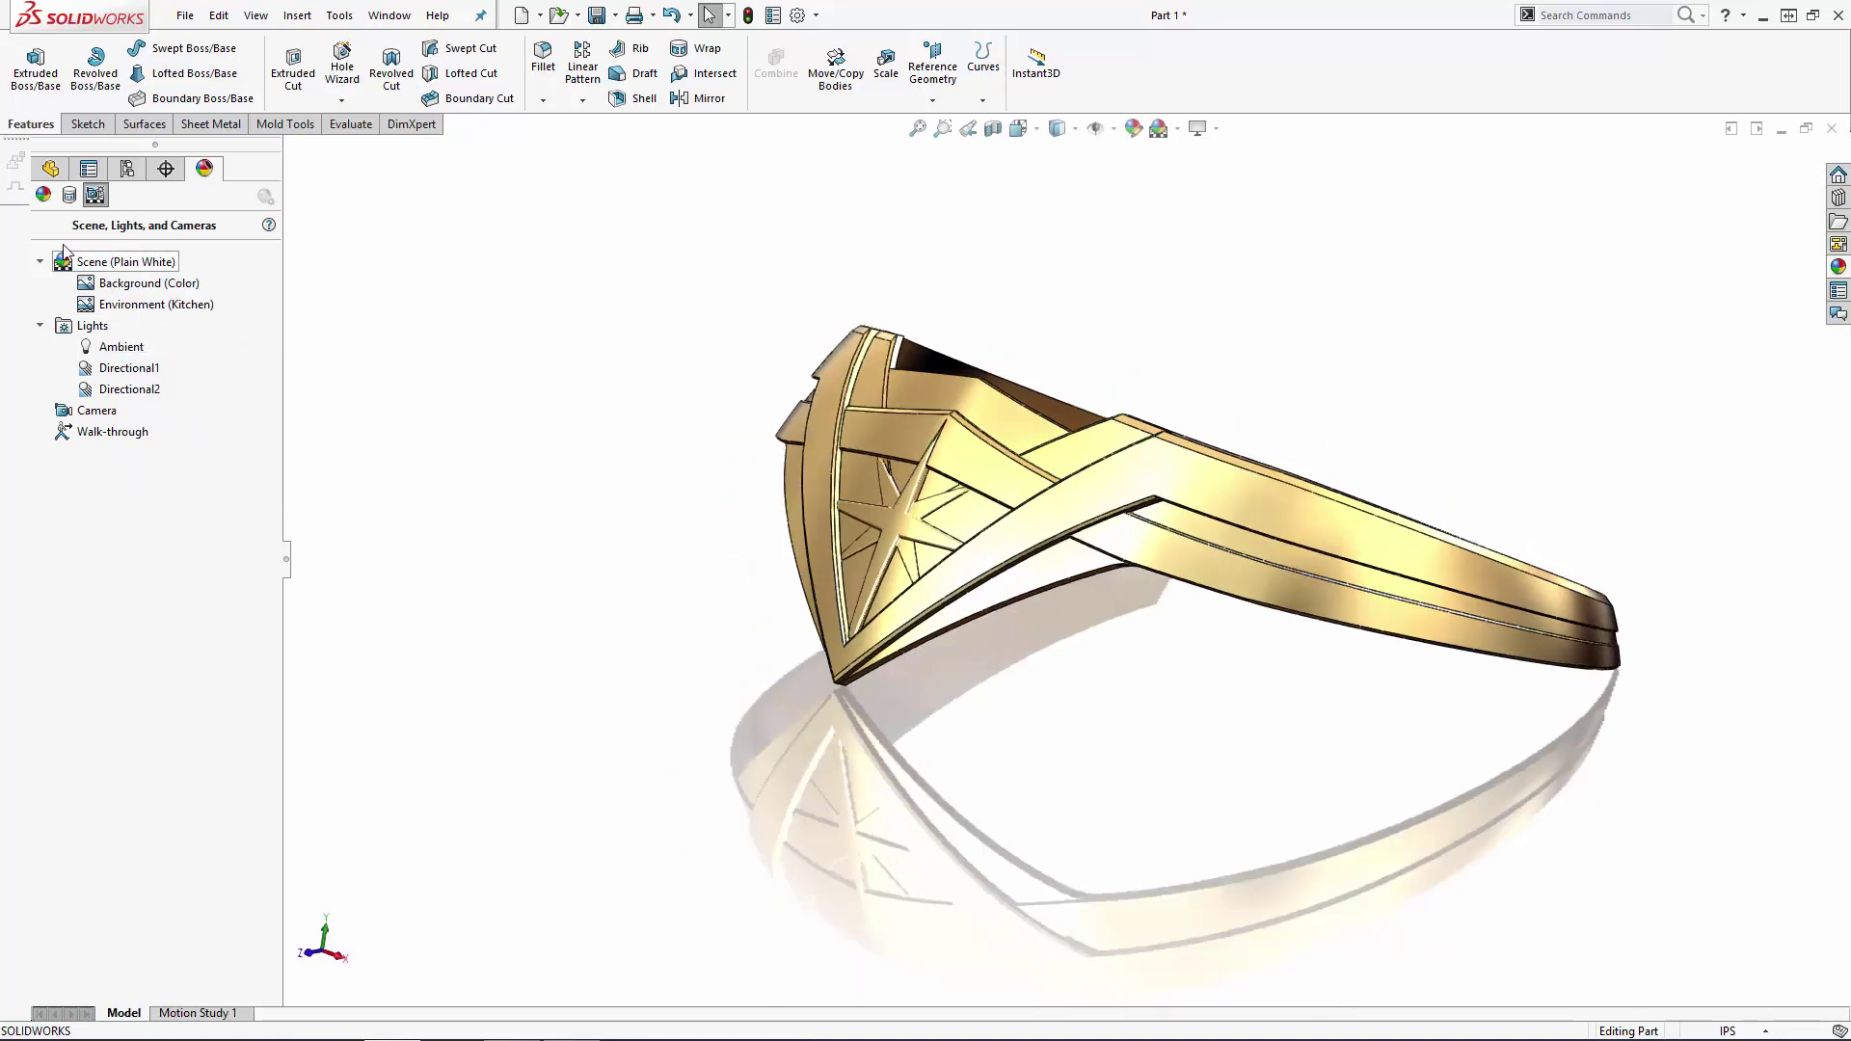
Step: Set the satin finish gold appearance's surface finish to Brushed
click(42, 195)
click(106, 282)
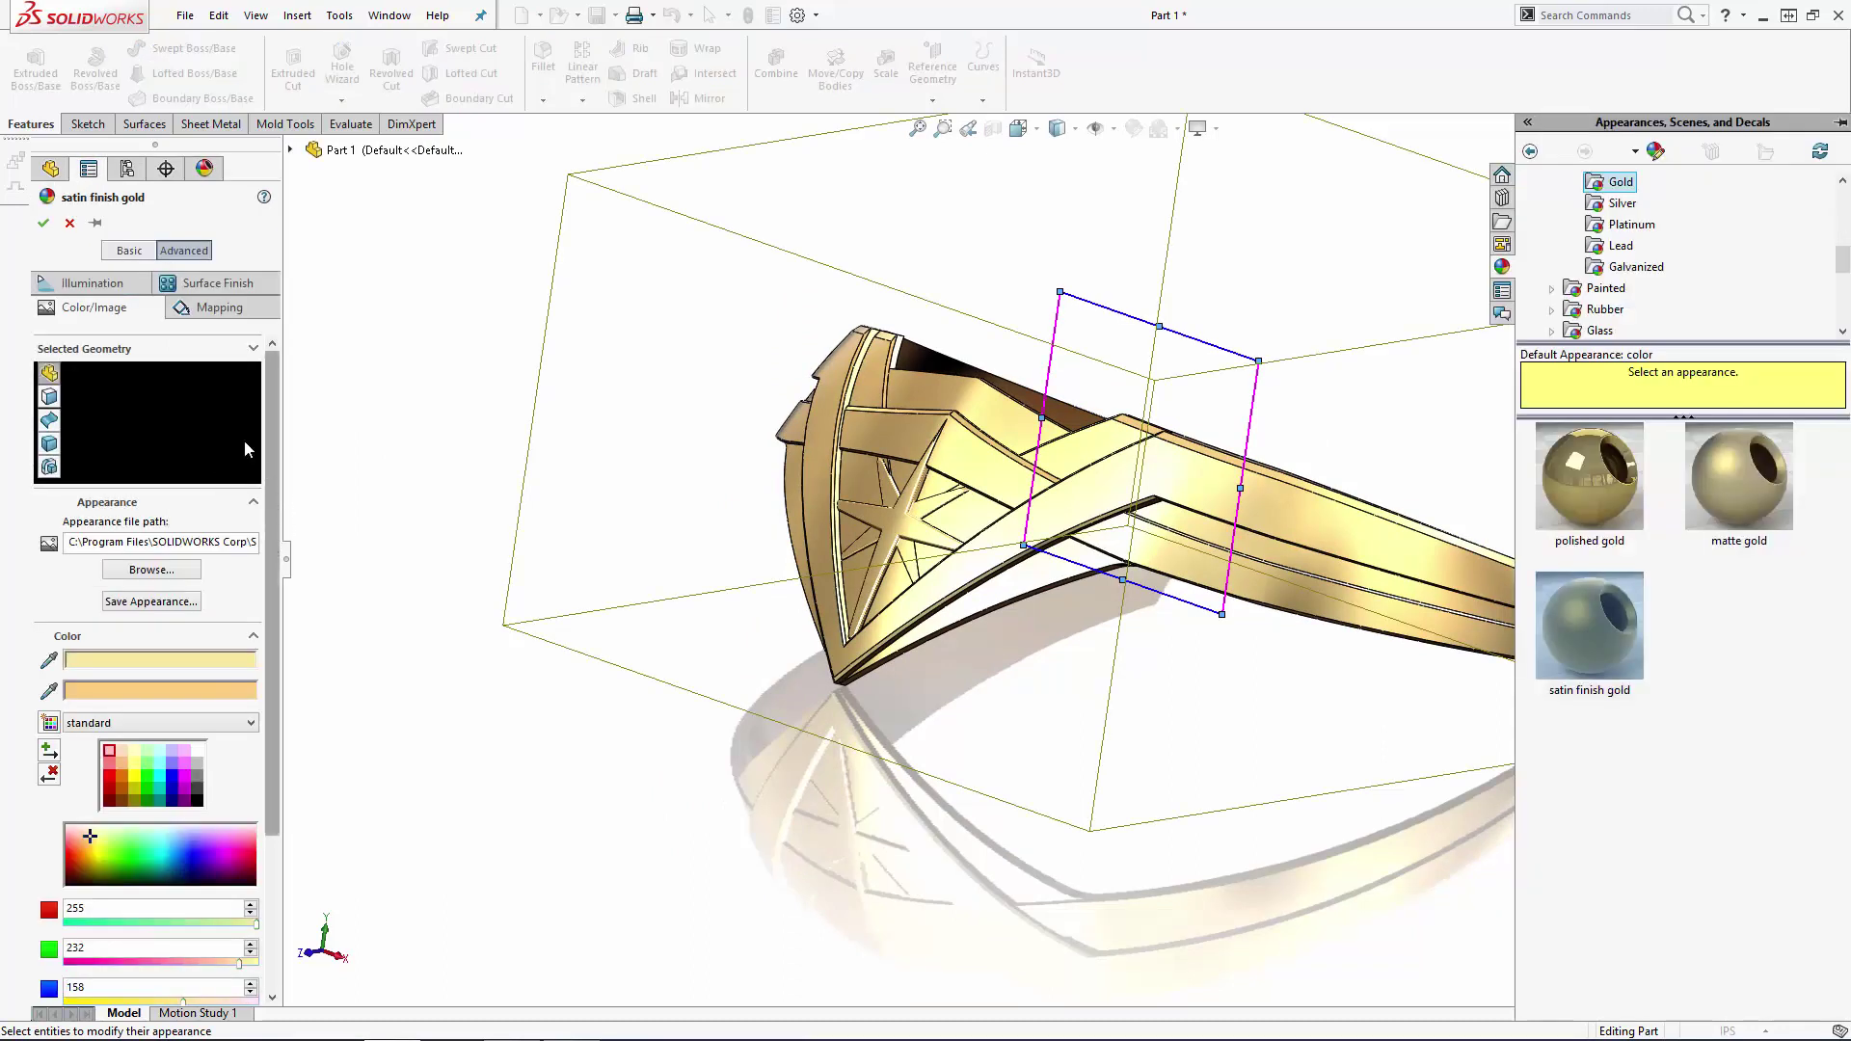
click(214, 282)
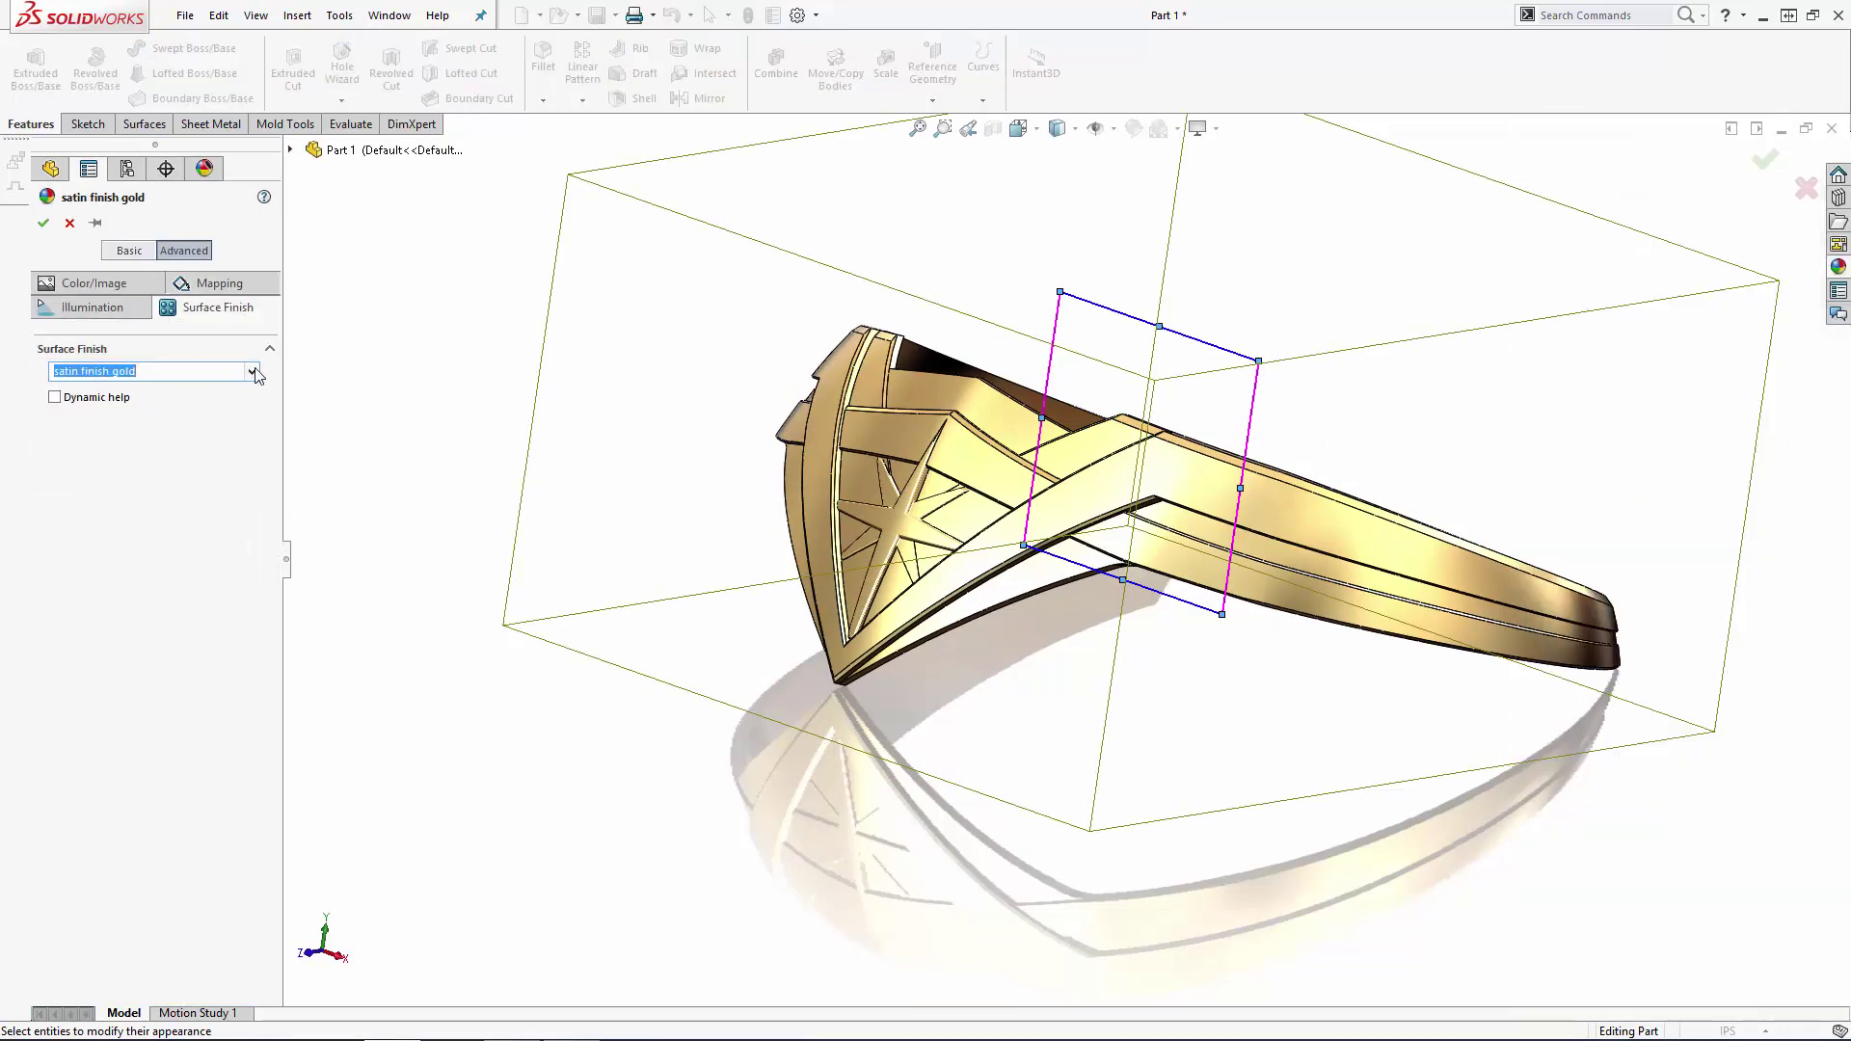
click(252, 372)
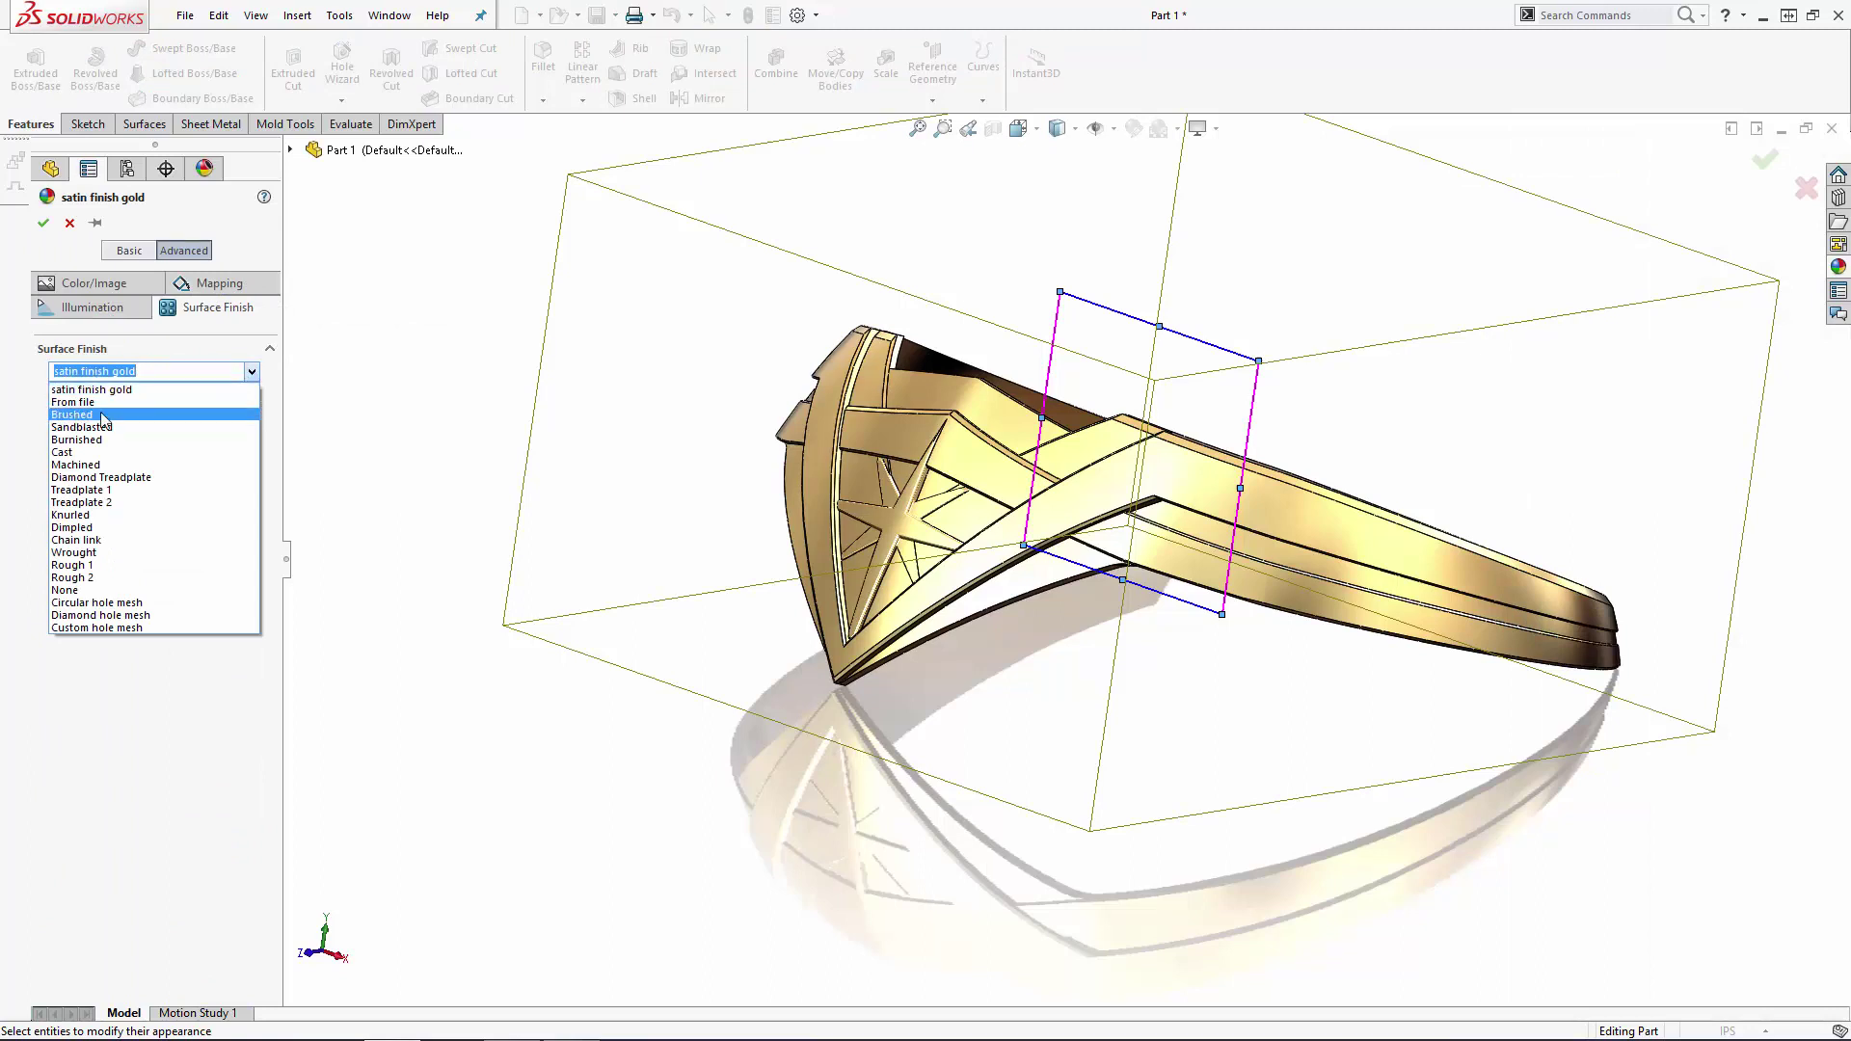
click(72, 415)
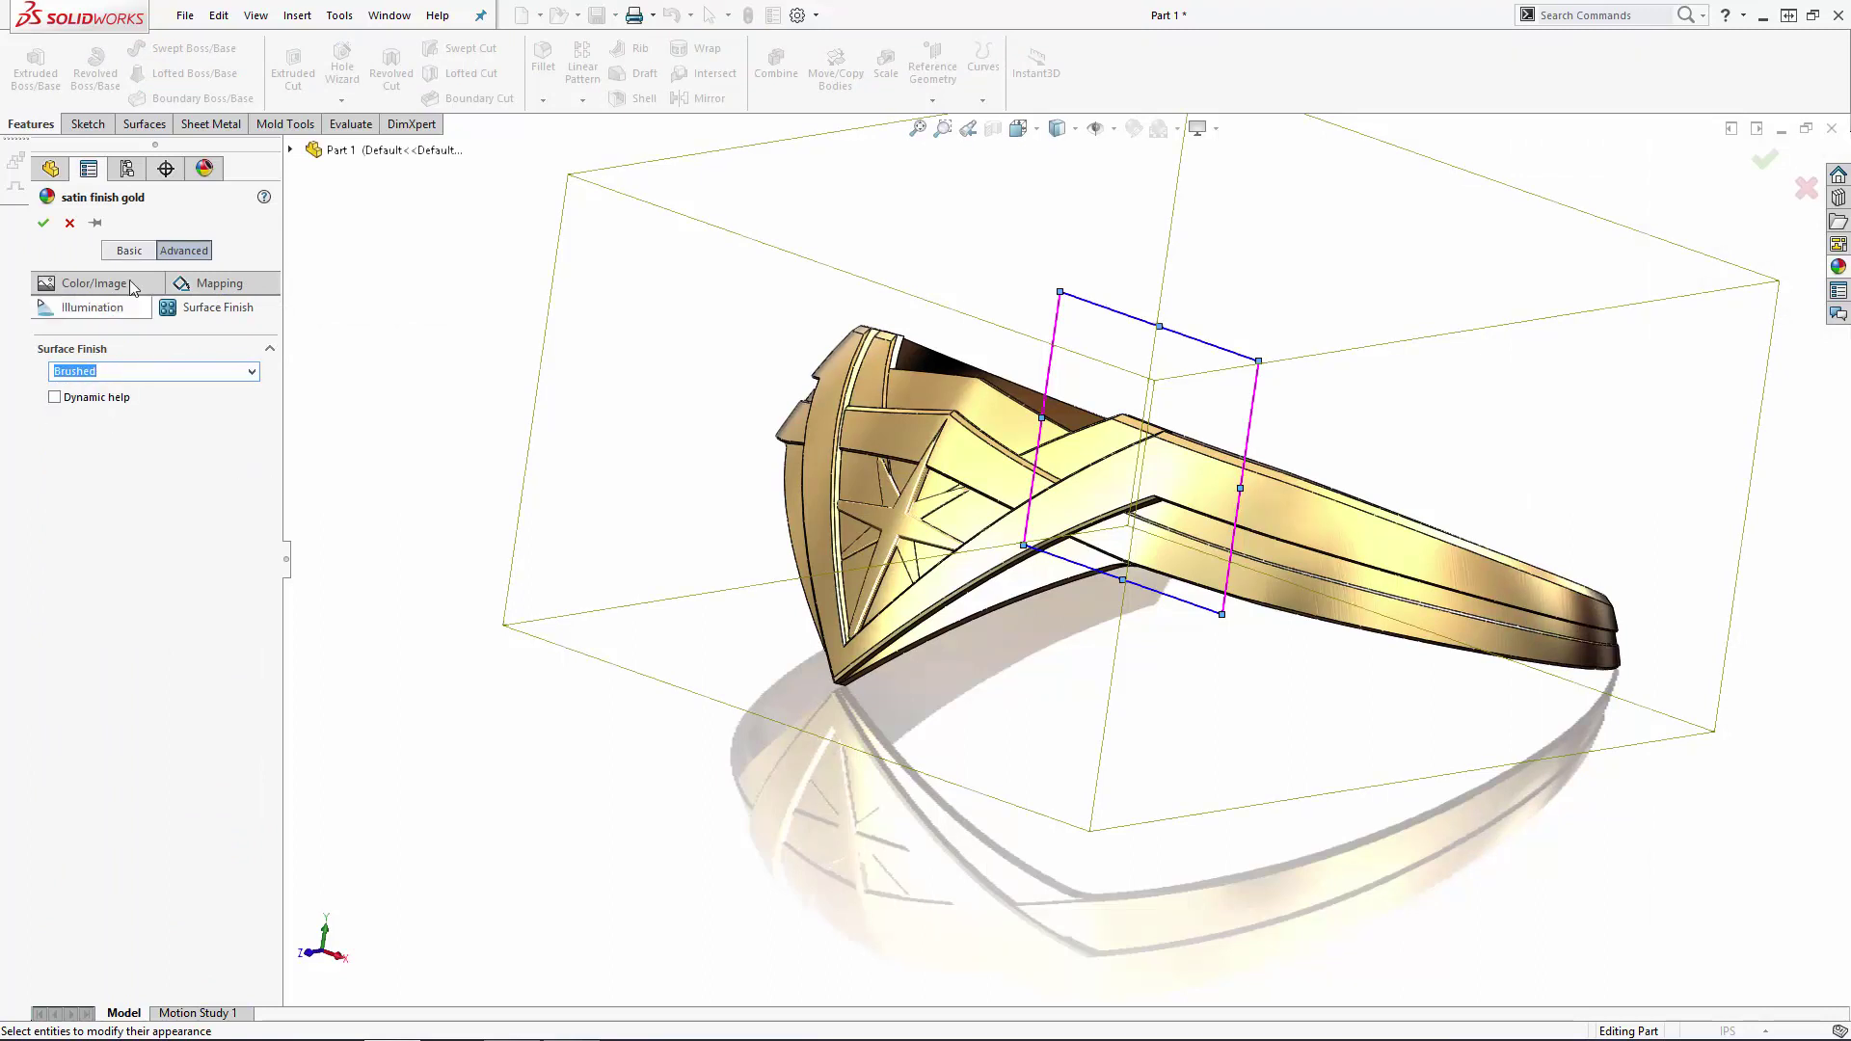
Step: Set the appearance mapping to Cylindrical, enlarge the mapping frame to about 2.36 in square, and accept the appearance
click(218, 285)
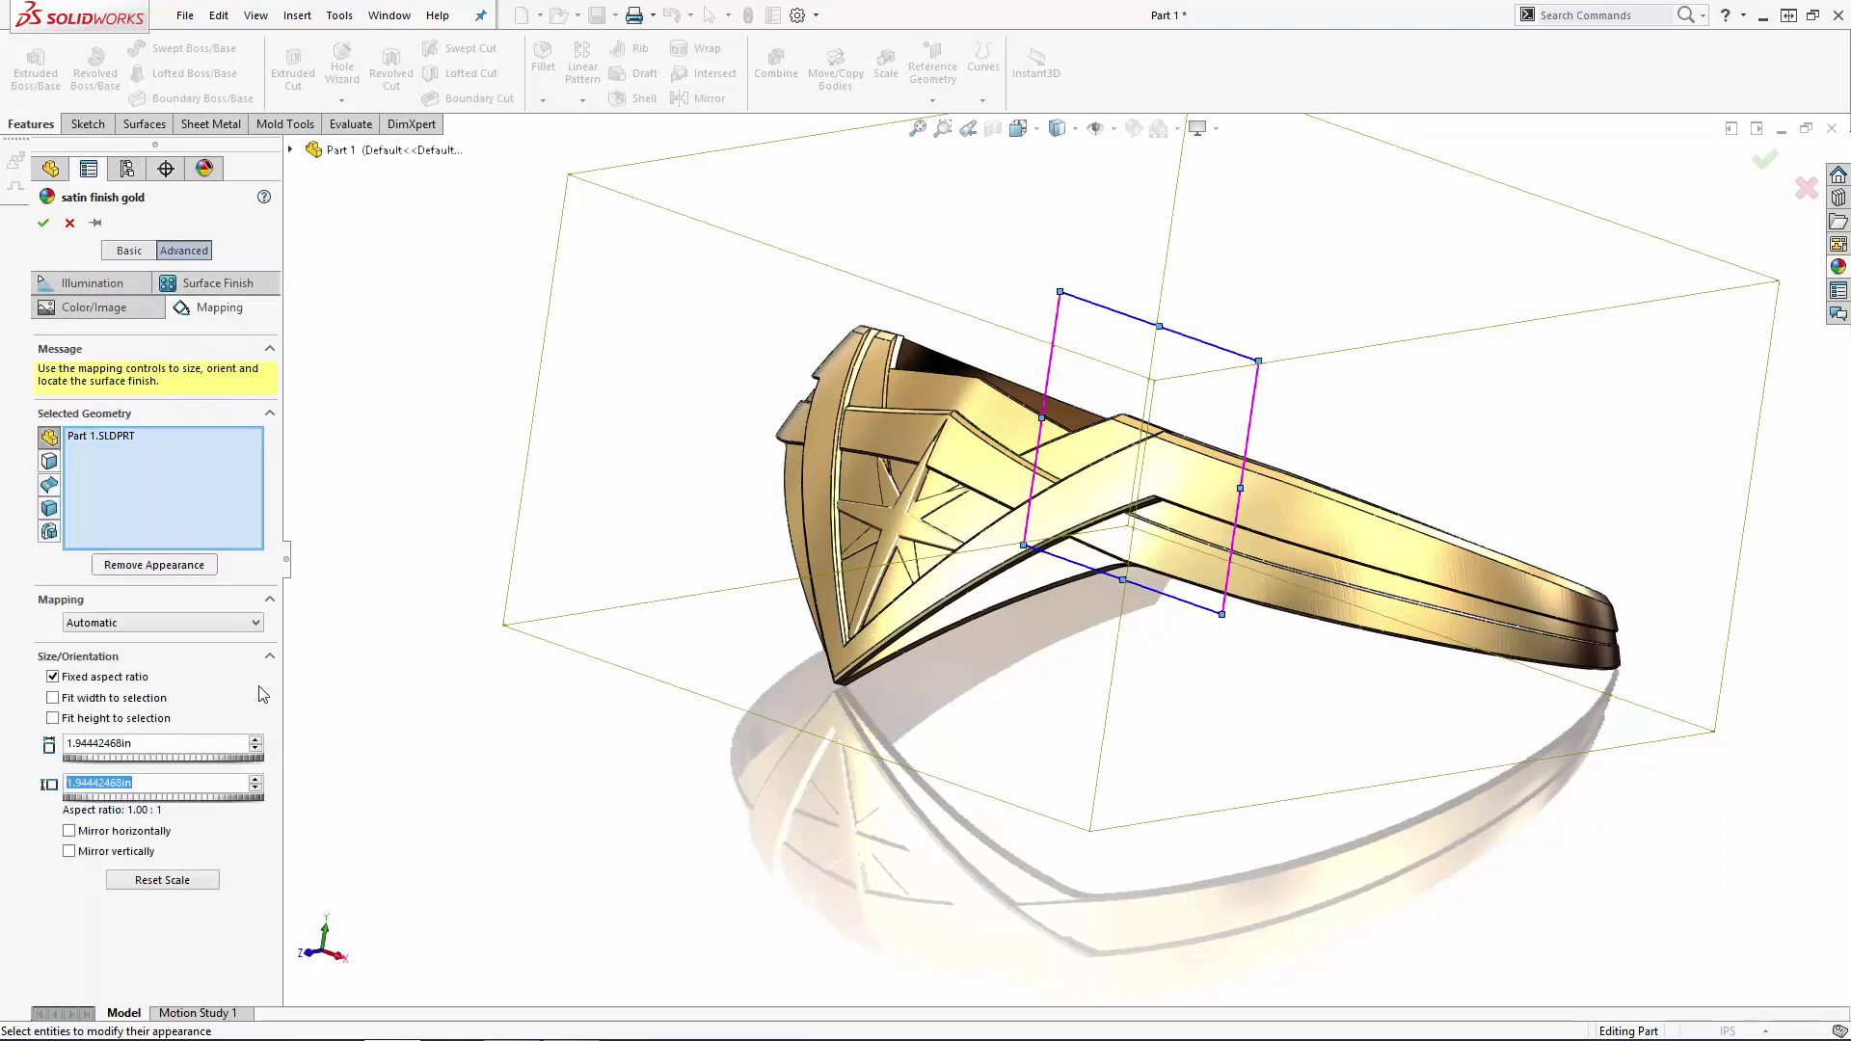
click(204, 624)
click(106, 677)
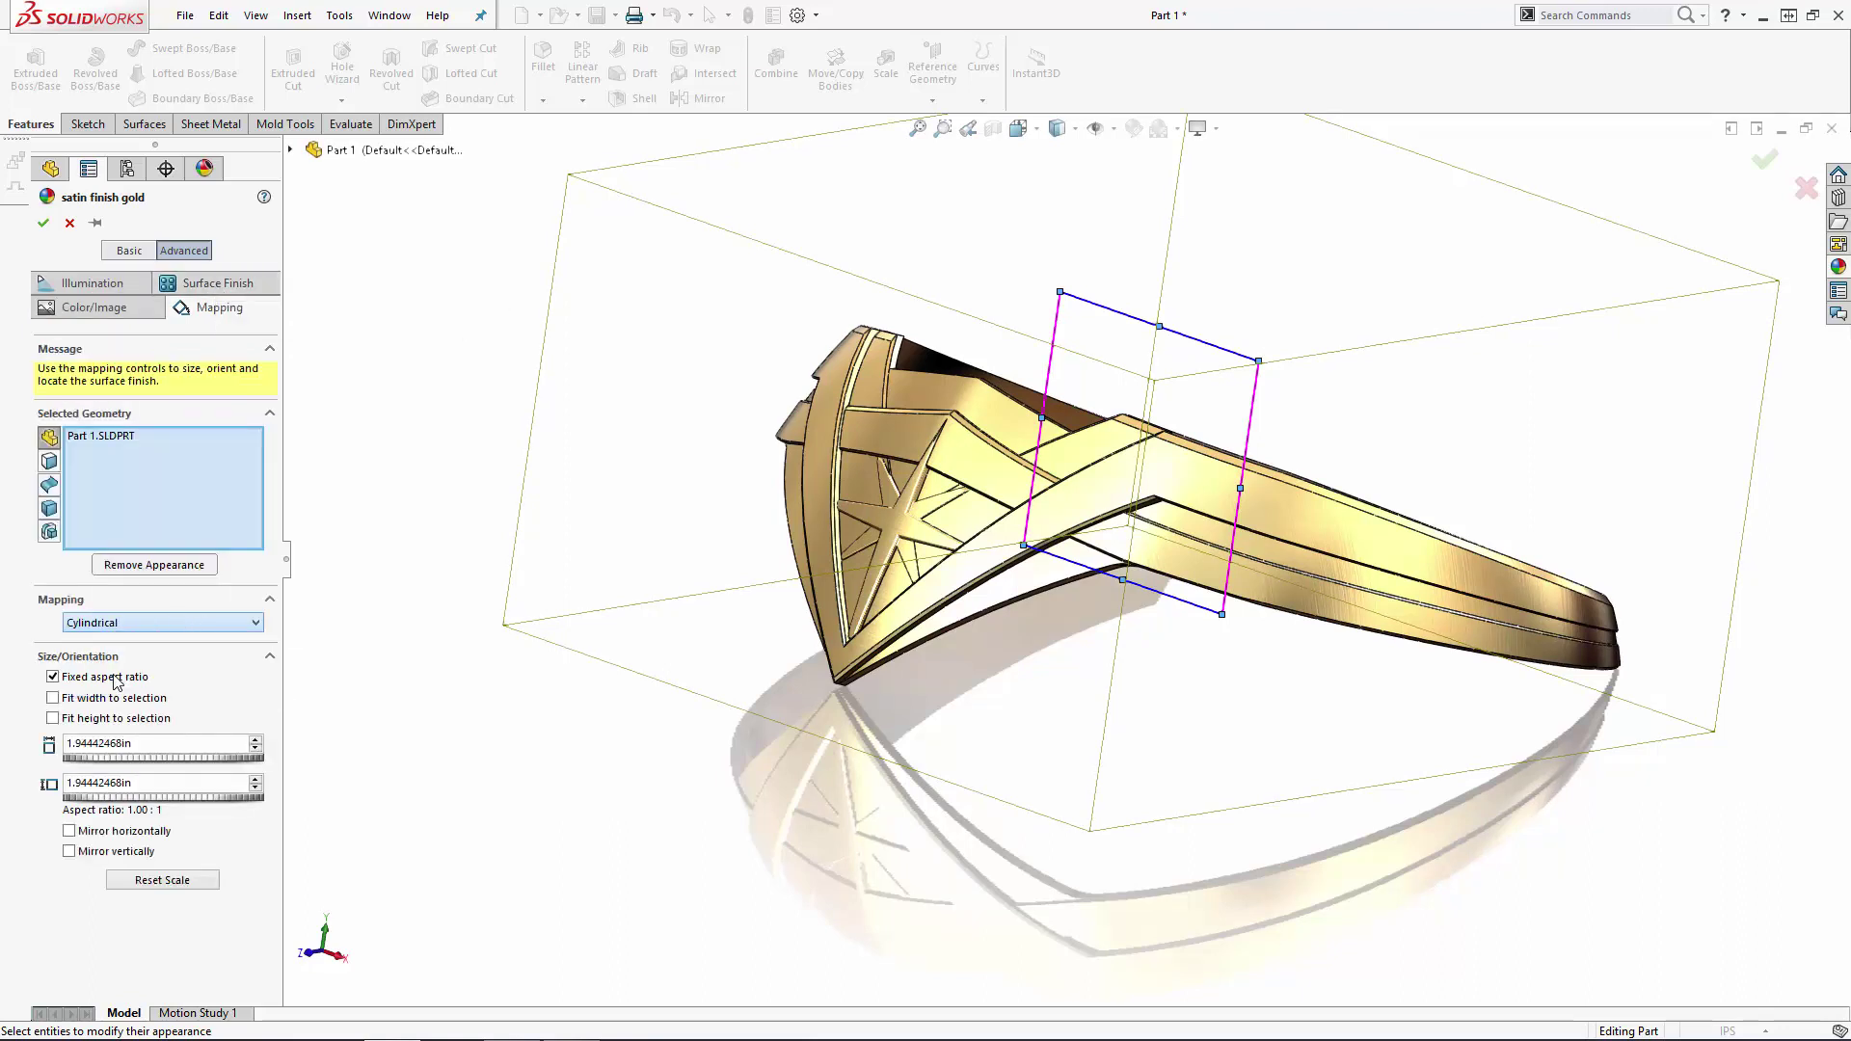
drag(1273, 321, 1304, 315)
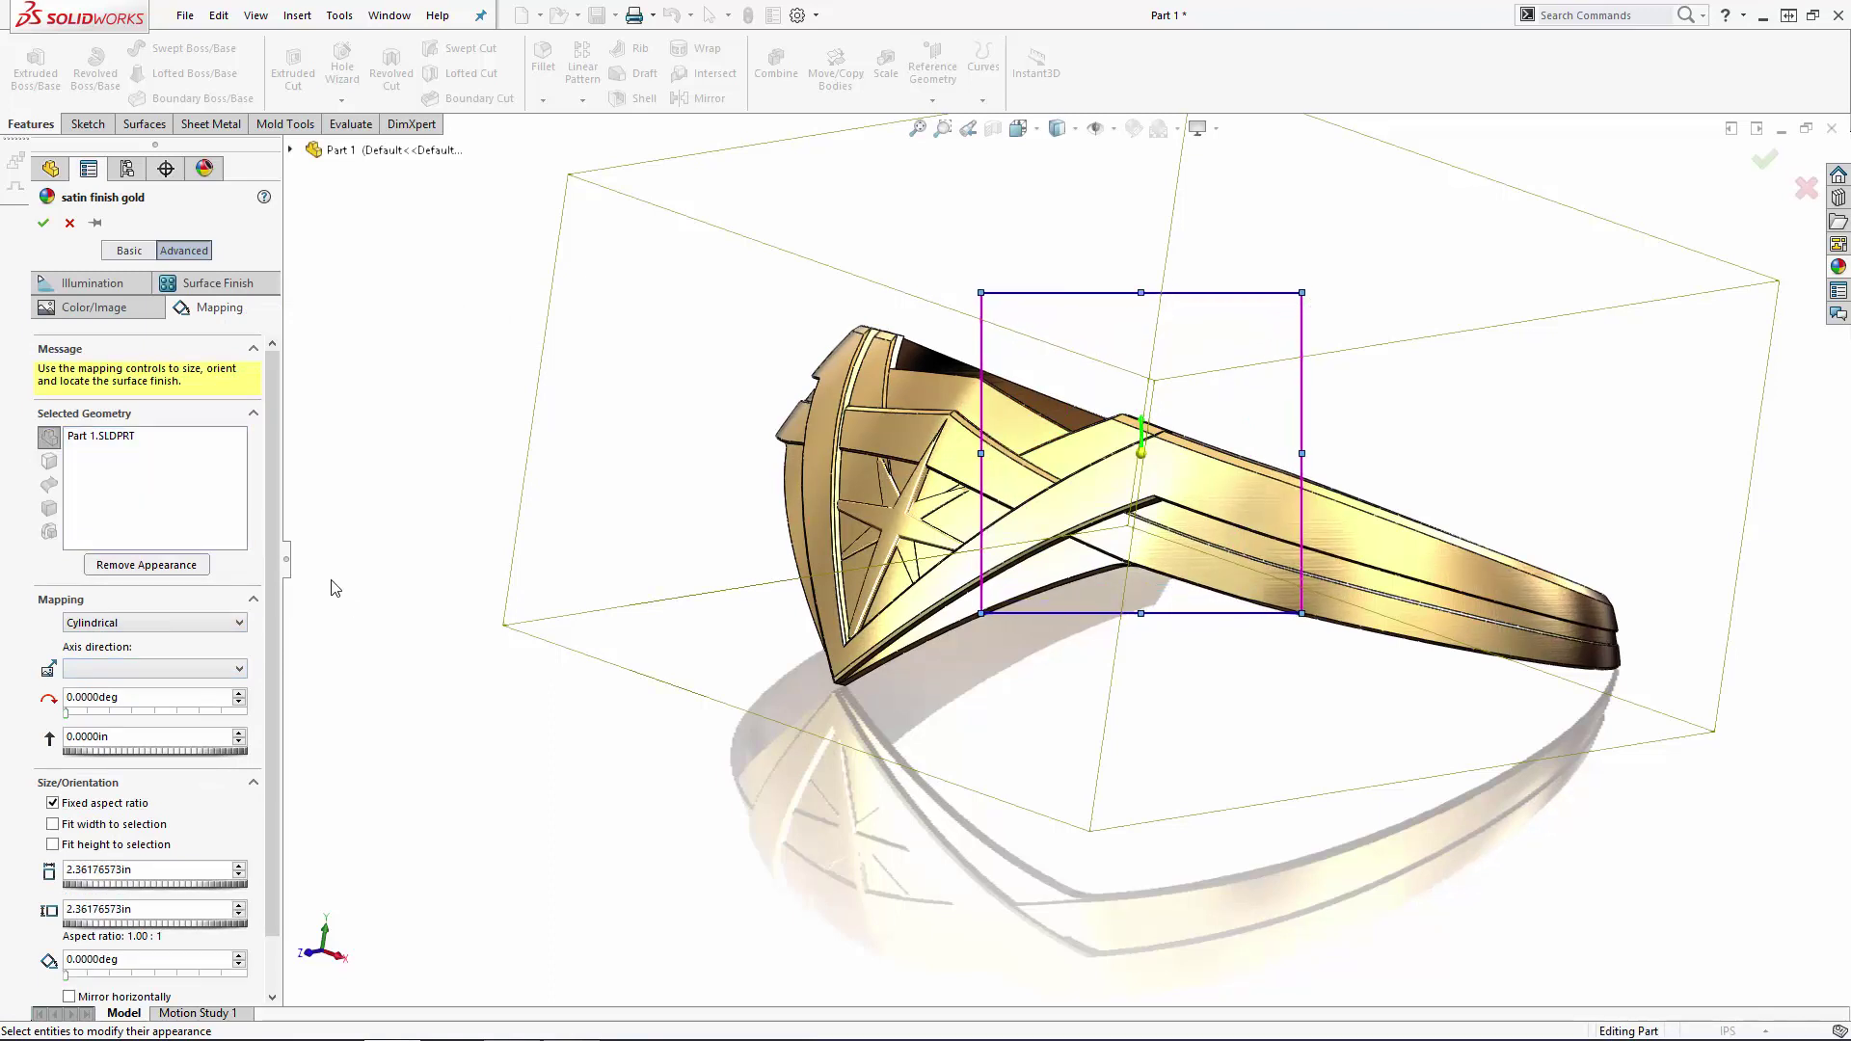
click(43, 223)
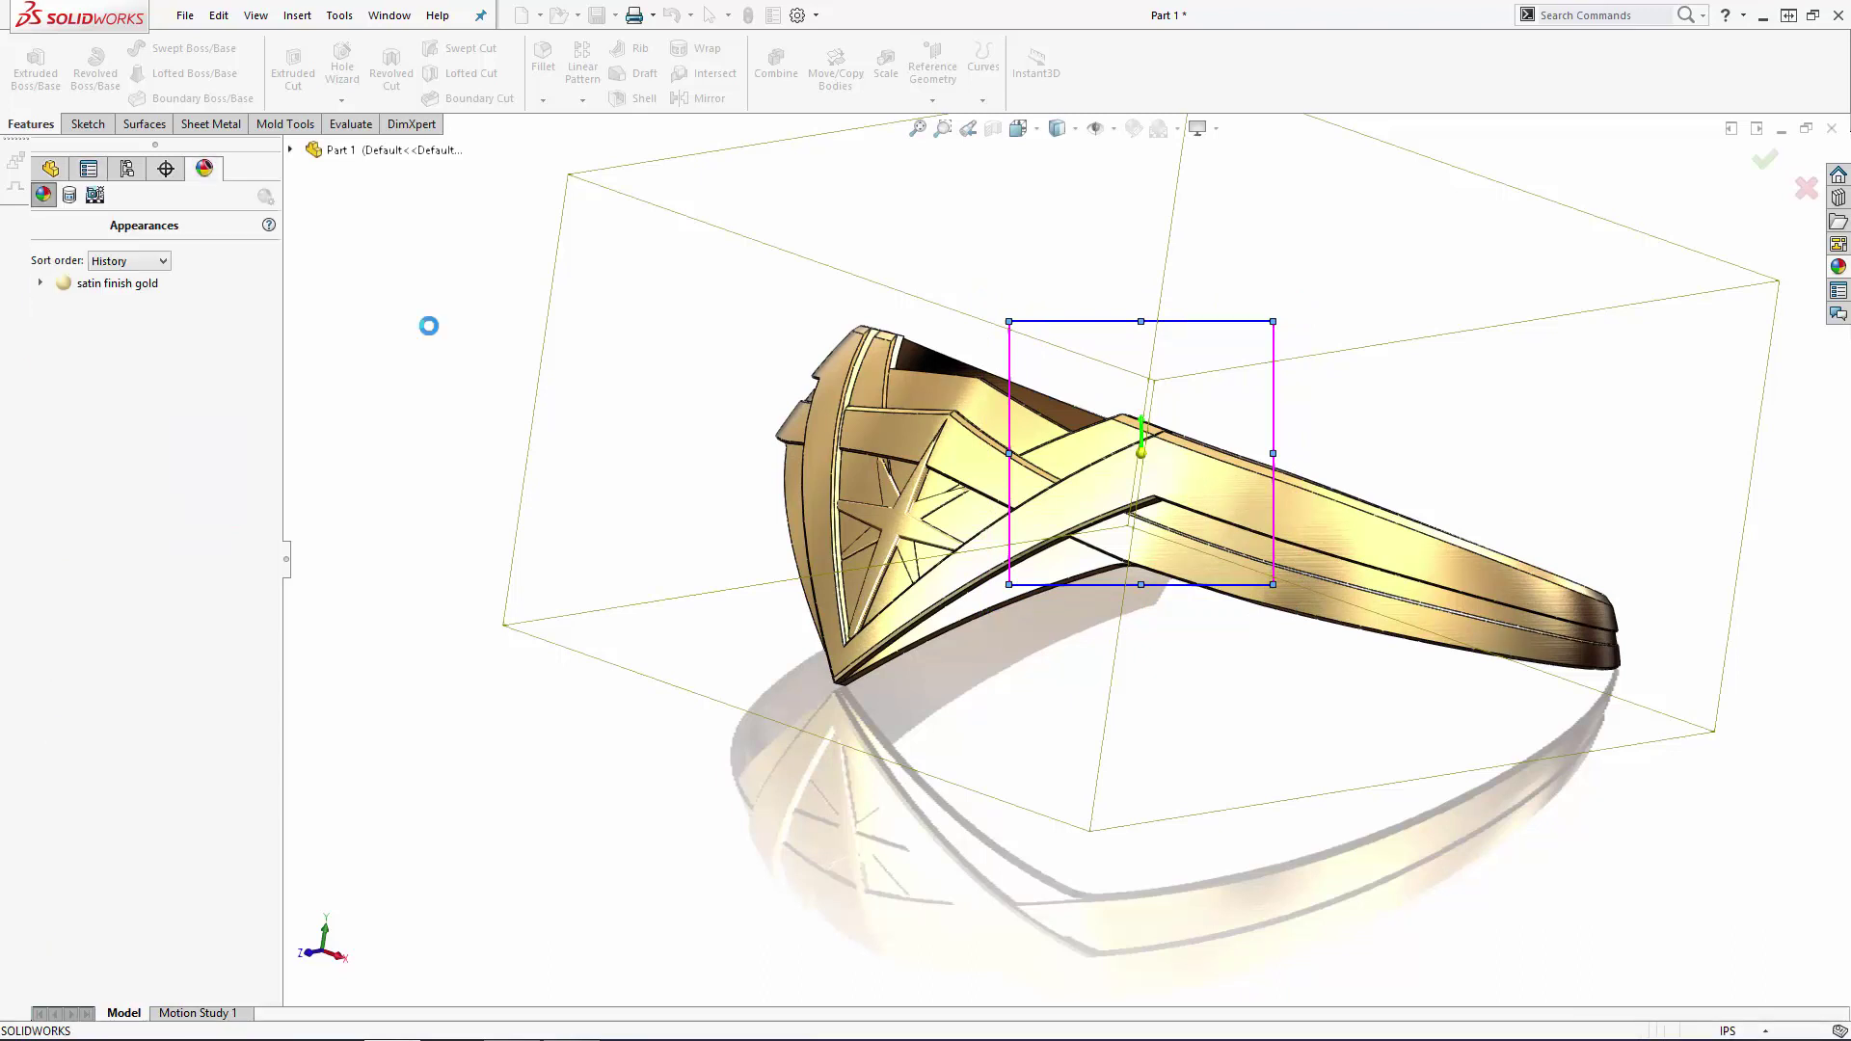
Step: Turn on the Perspective and Ambient Occlusion view settings and hide the manager pane to present the headband
click(1217, 130)
click(1244, 225)
click(1217, 130)
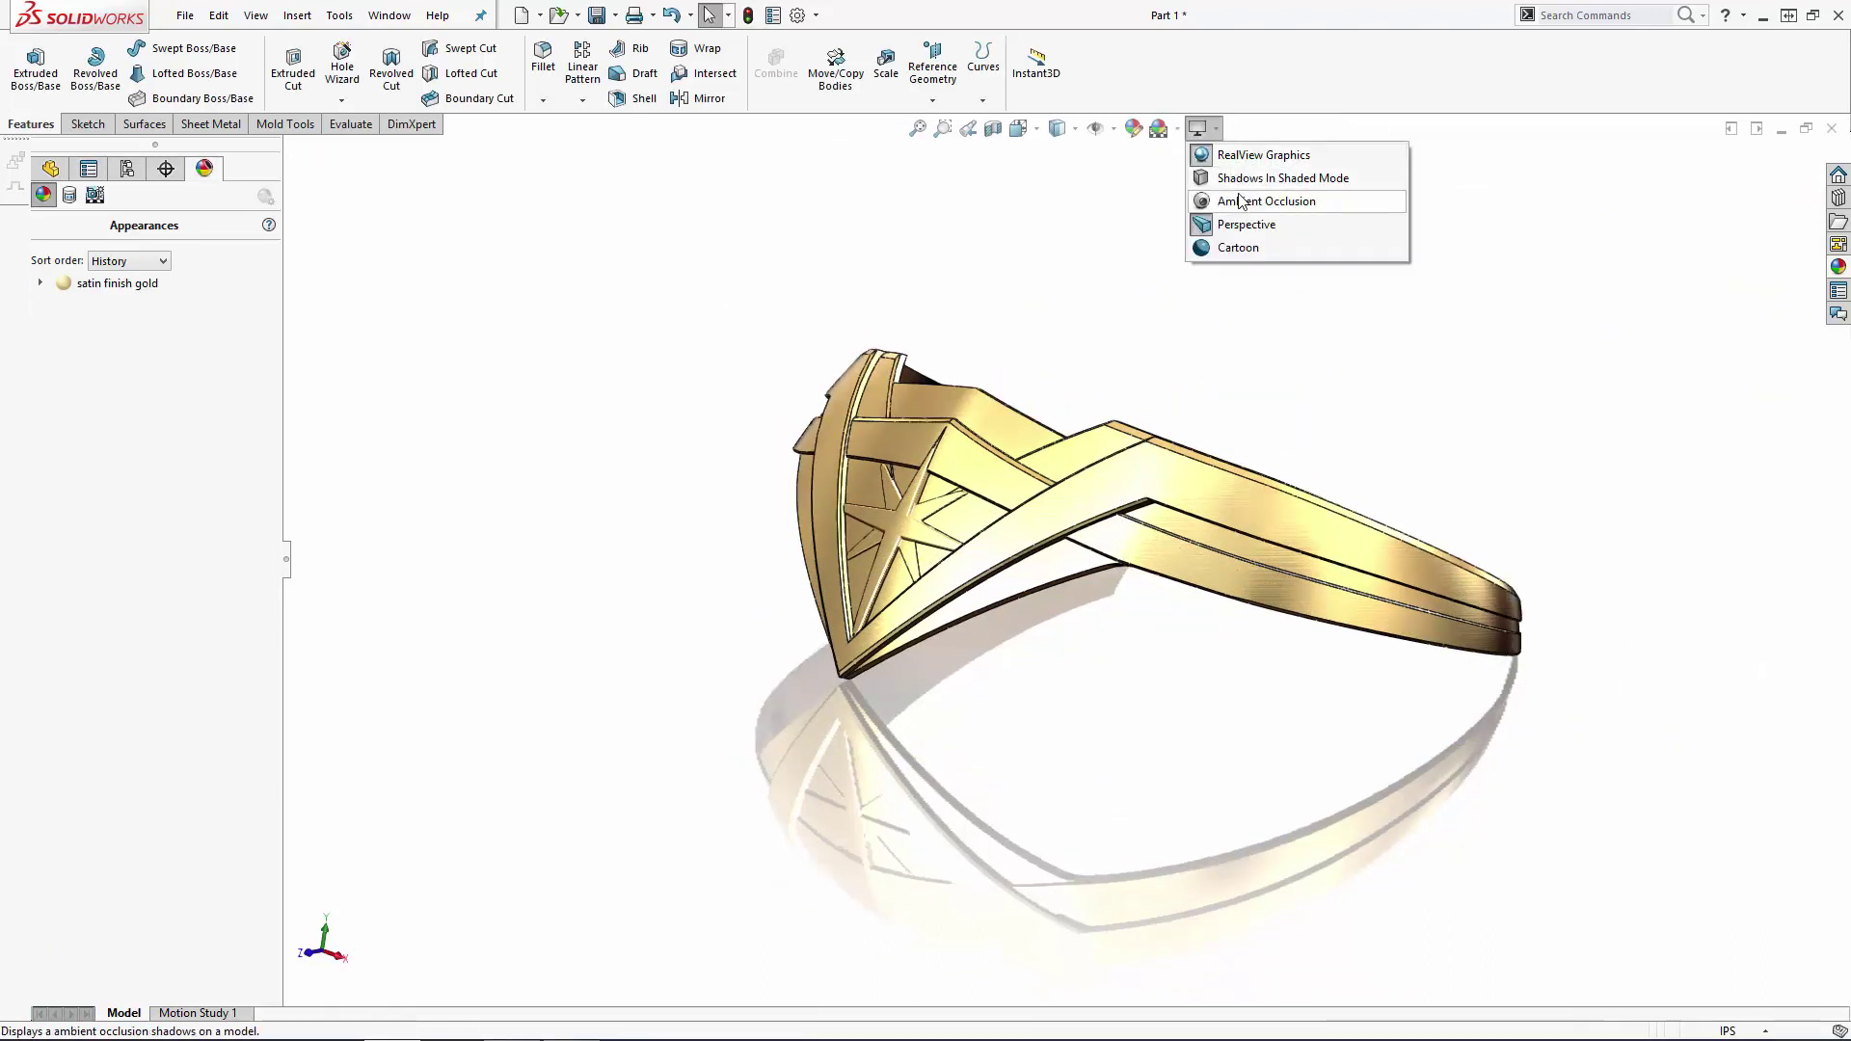
click(1241, 202)
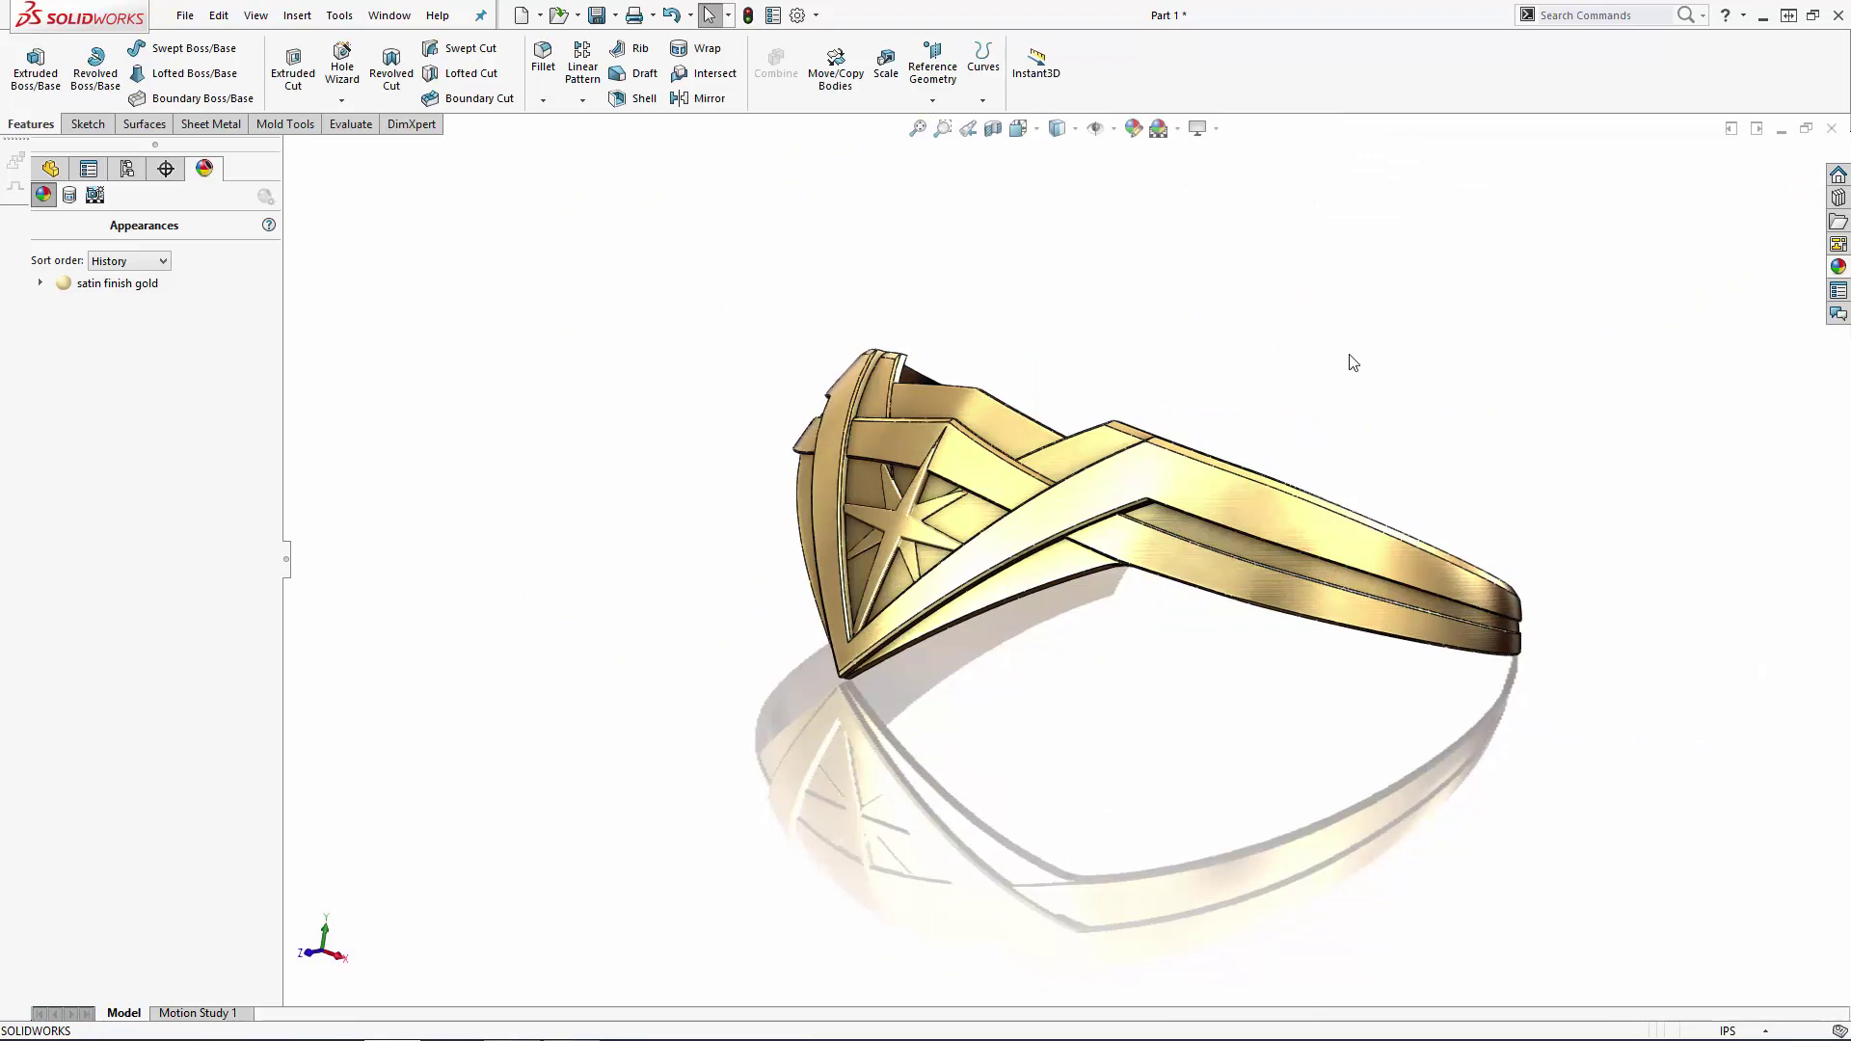
mouse_move(1351, 364)
middle_down()
mouse_move(1340, 422)
mouse_move(1484, 430)
mouse_move(1405, 385)
mouse_move(1385, 311)
middle_up()
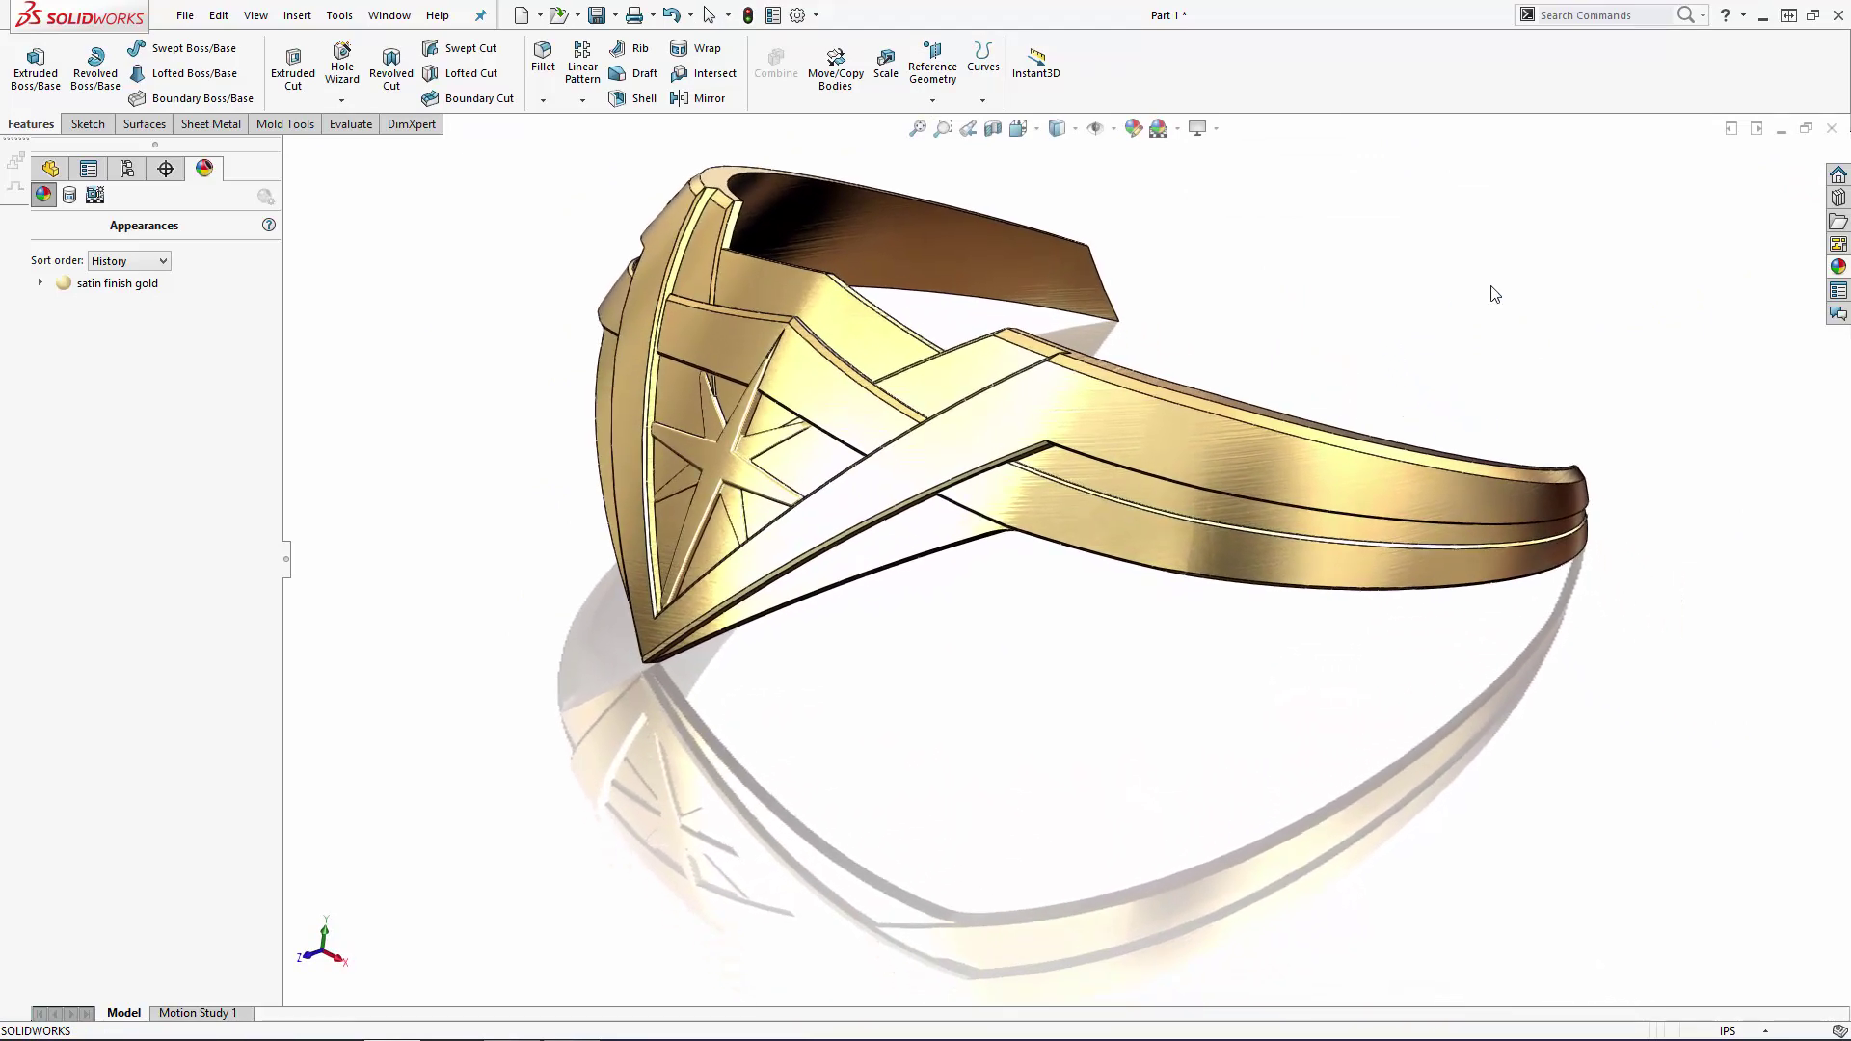
click(287, 567)
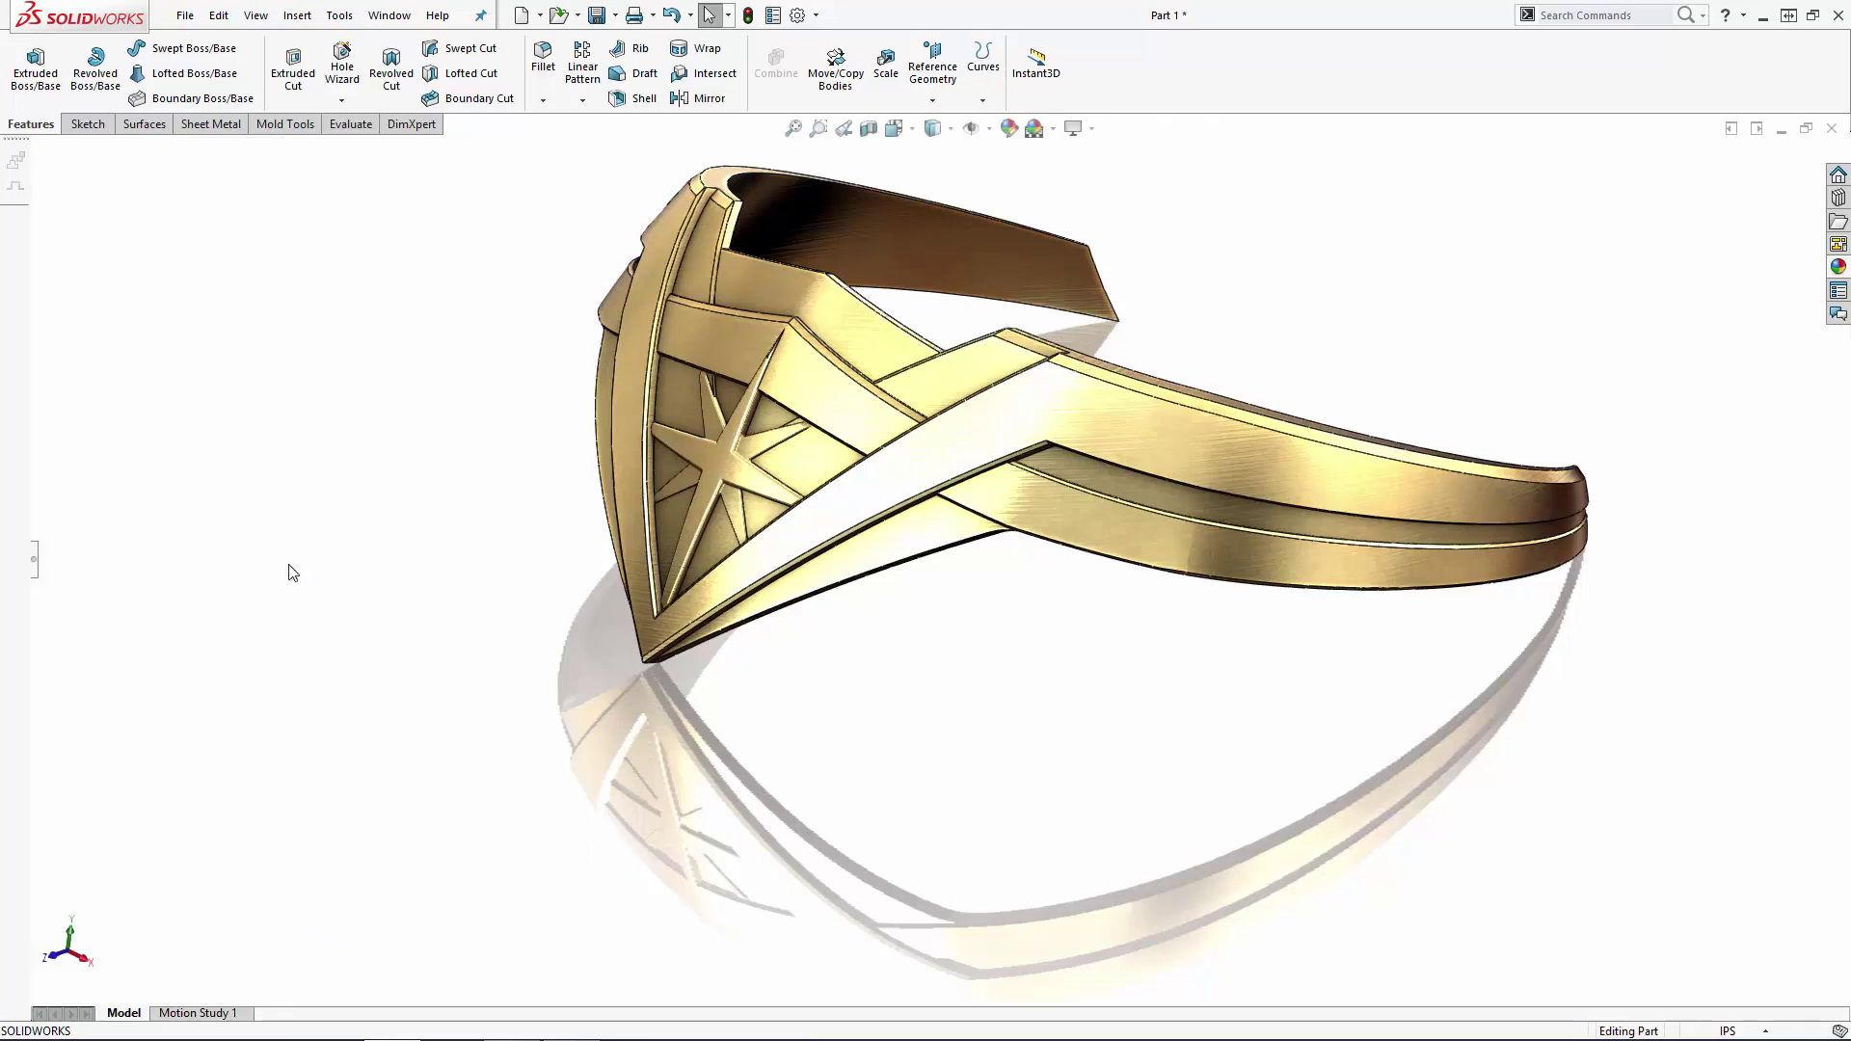